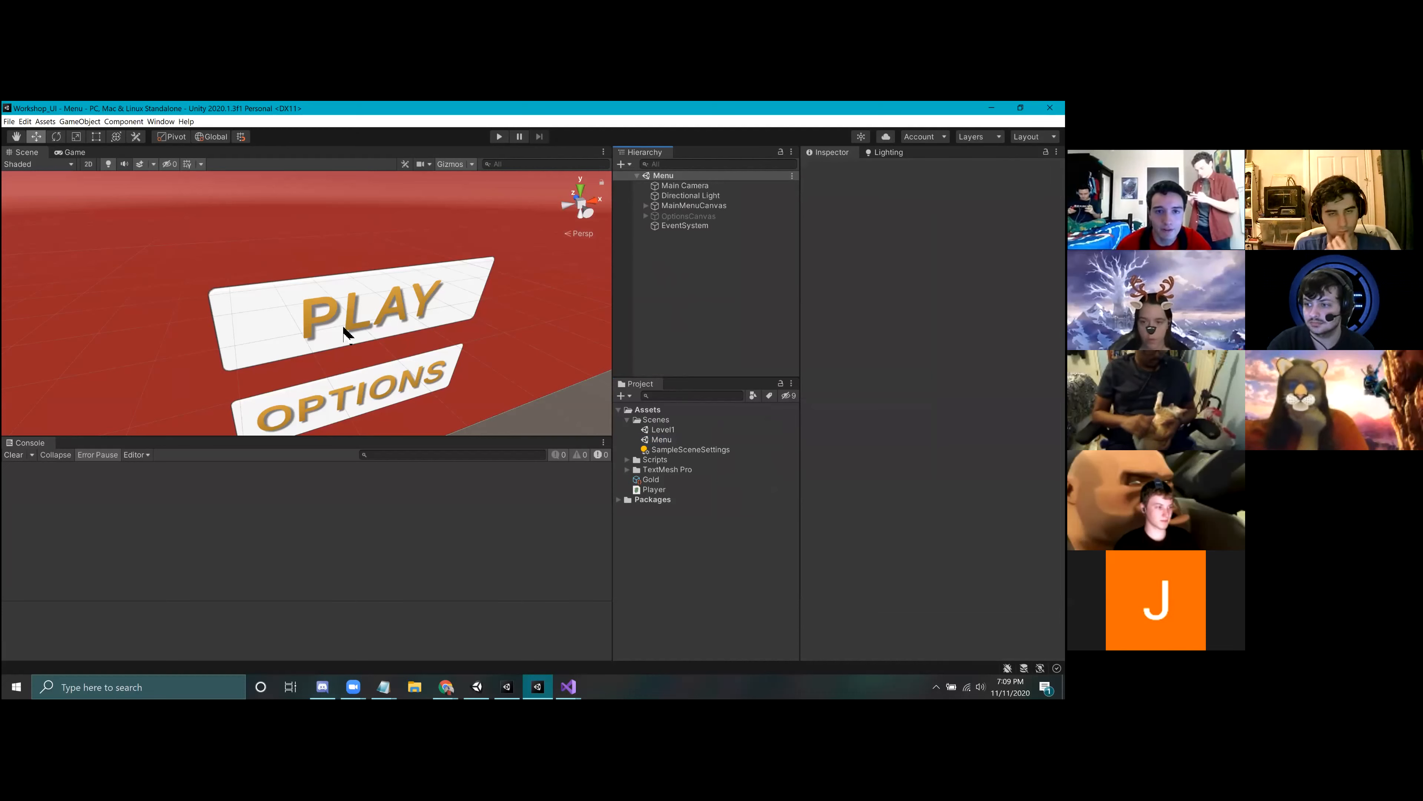
alt+drag(451, 407, 370, 333)
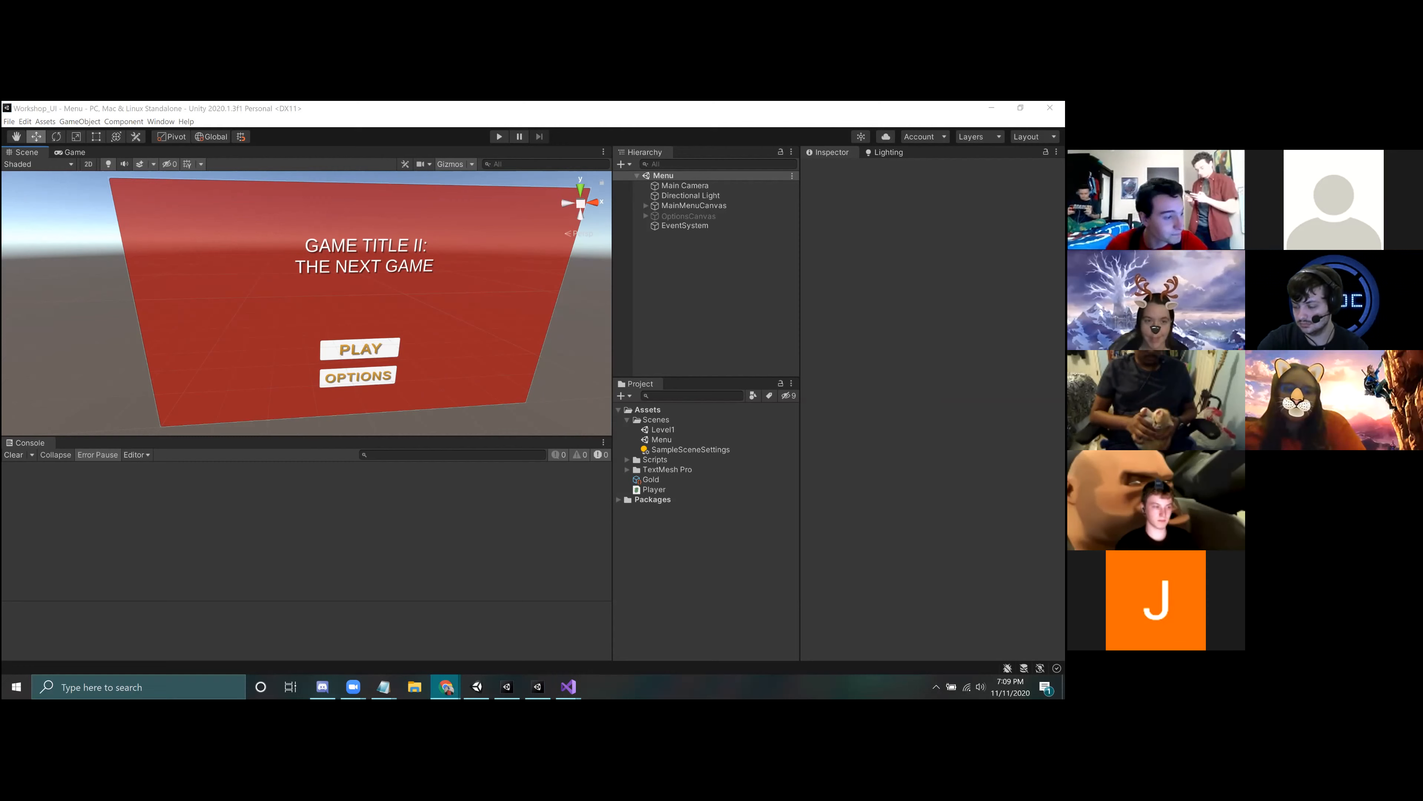
click(476, 687)
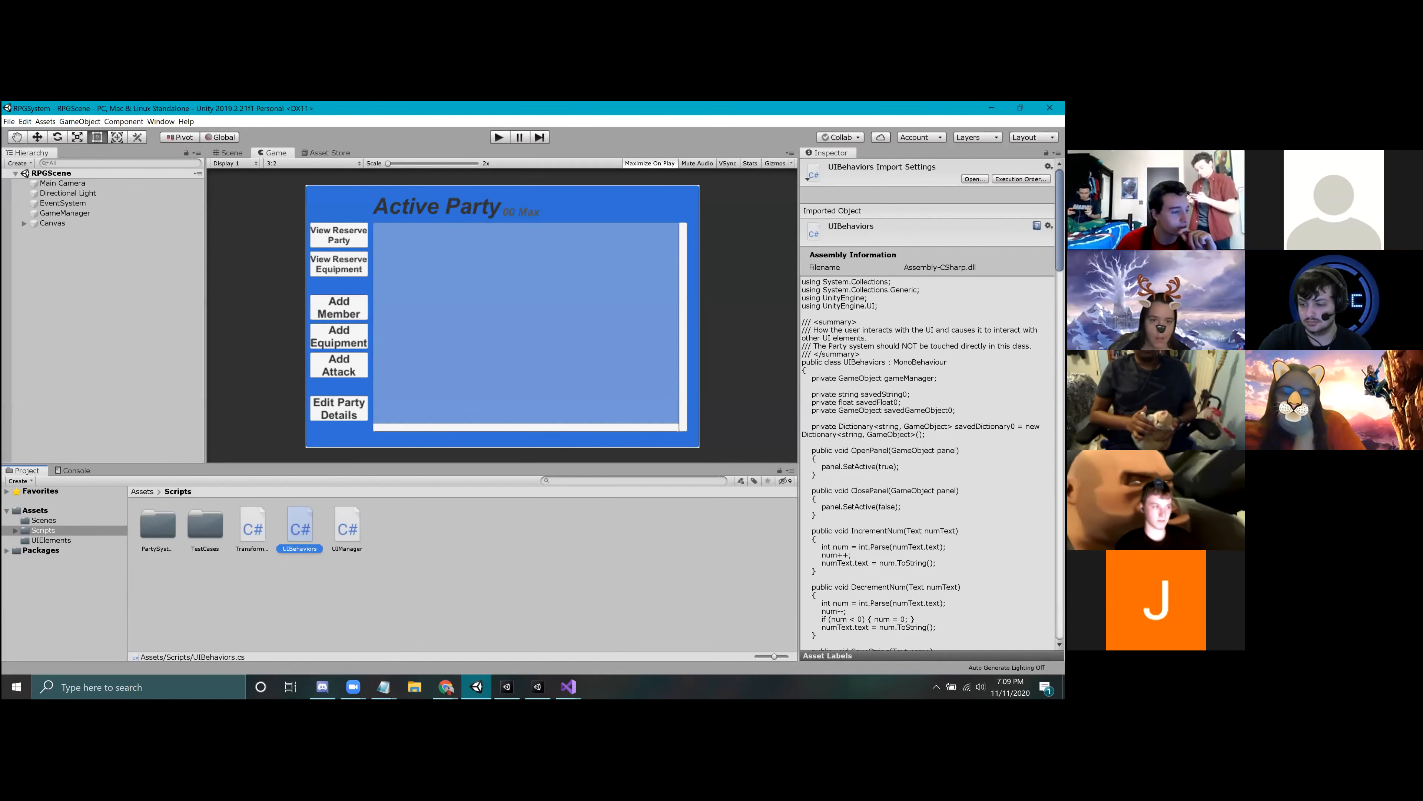
key(super+shift+Left)
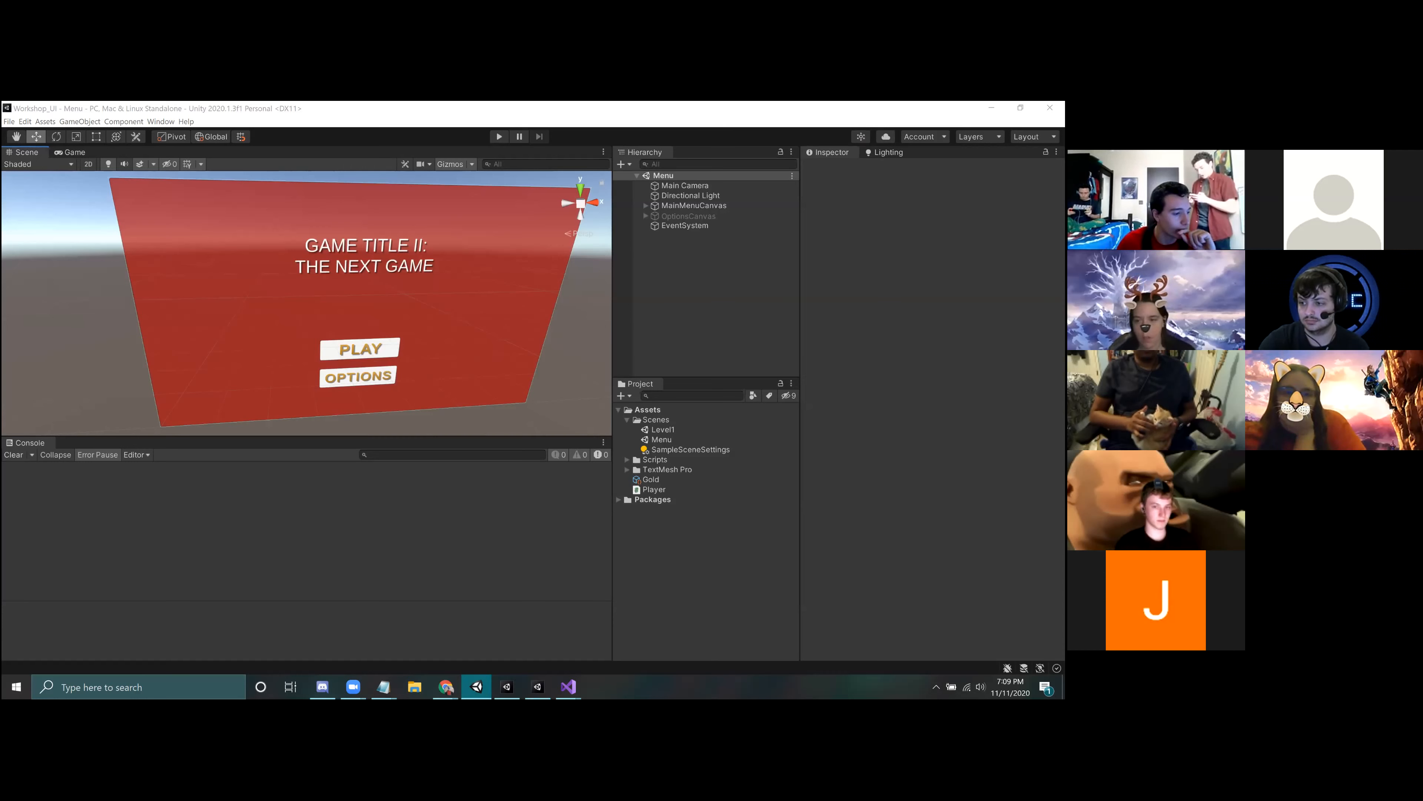
key(super+shift+Left)
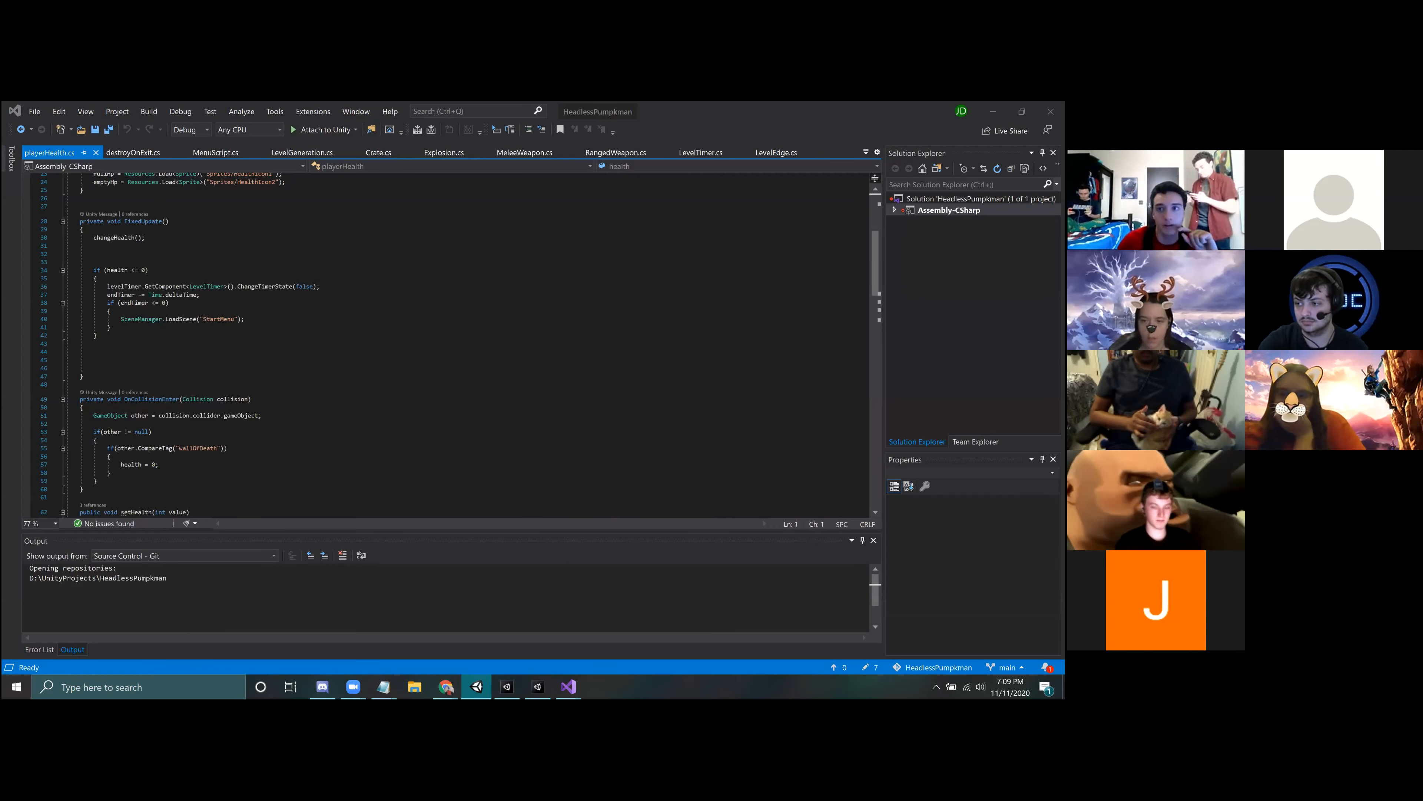
key(super+shift+Left)
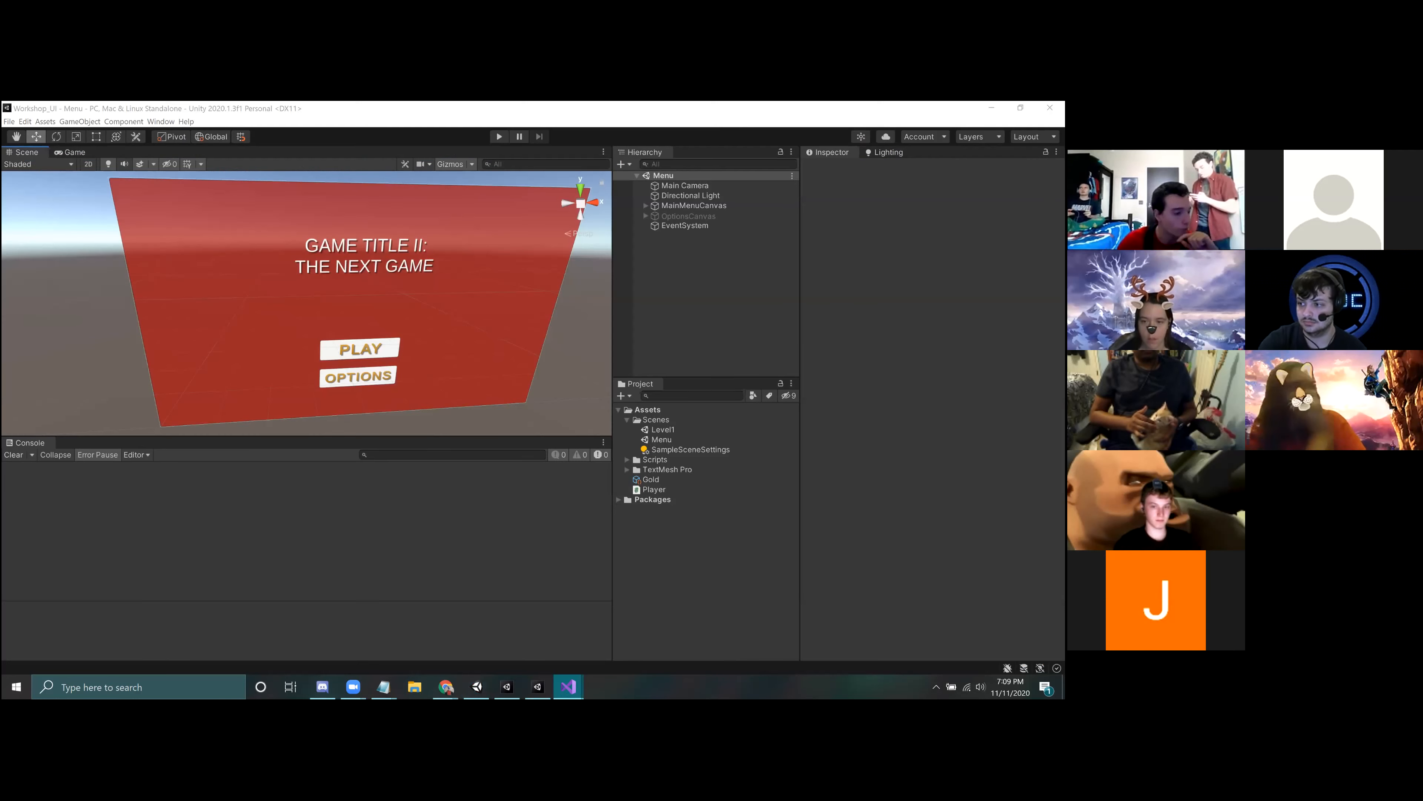
key(alt+Tab)
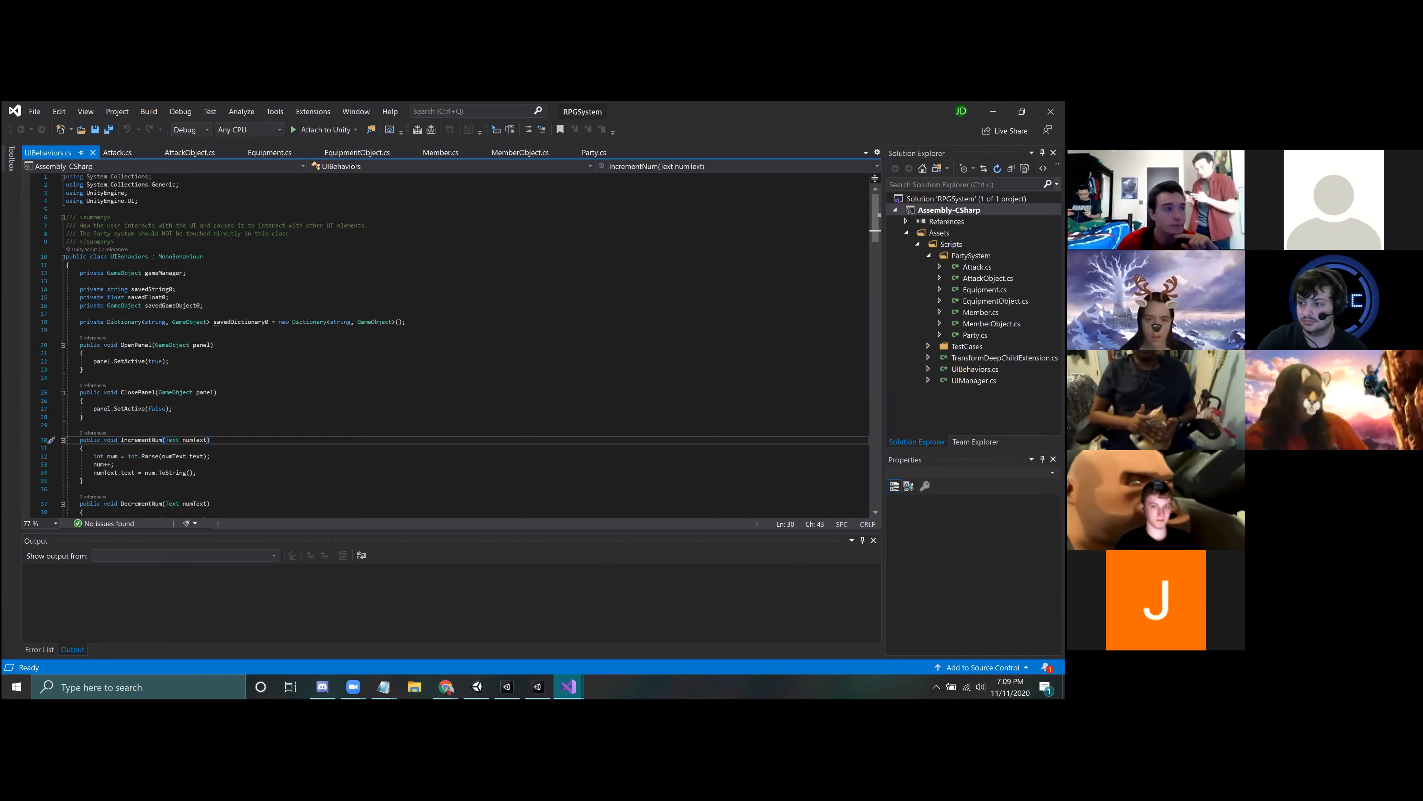
key(alt+Tab)
right_drag(491, 388, 471, 348)
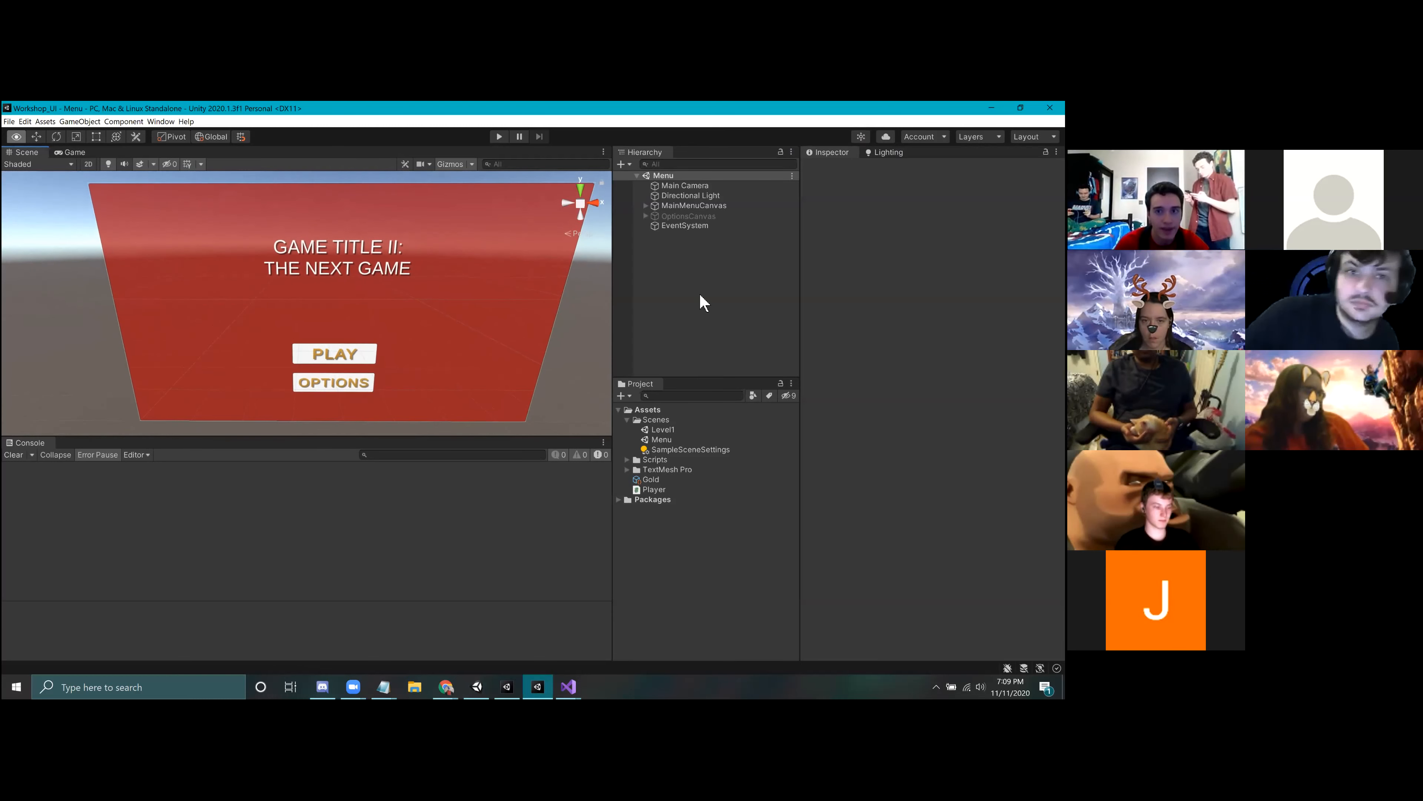
Step: Collapse the Scenes folder in the project assets and check what the Scripts folder contains
click(628, 421)
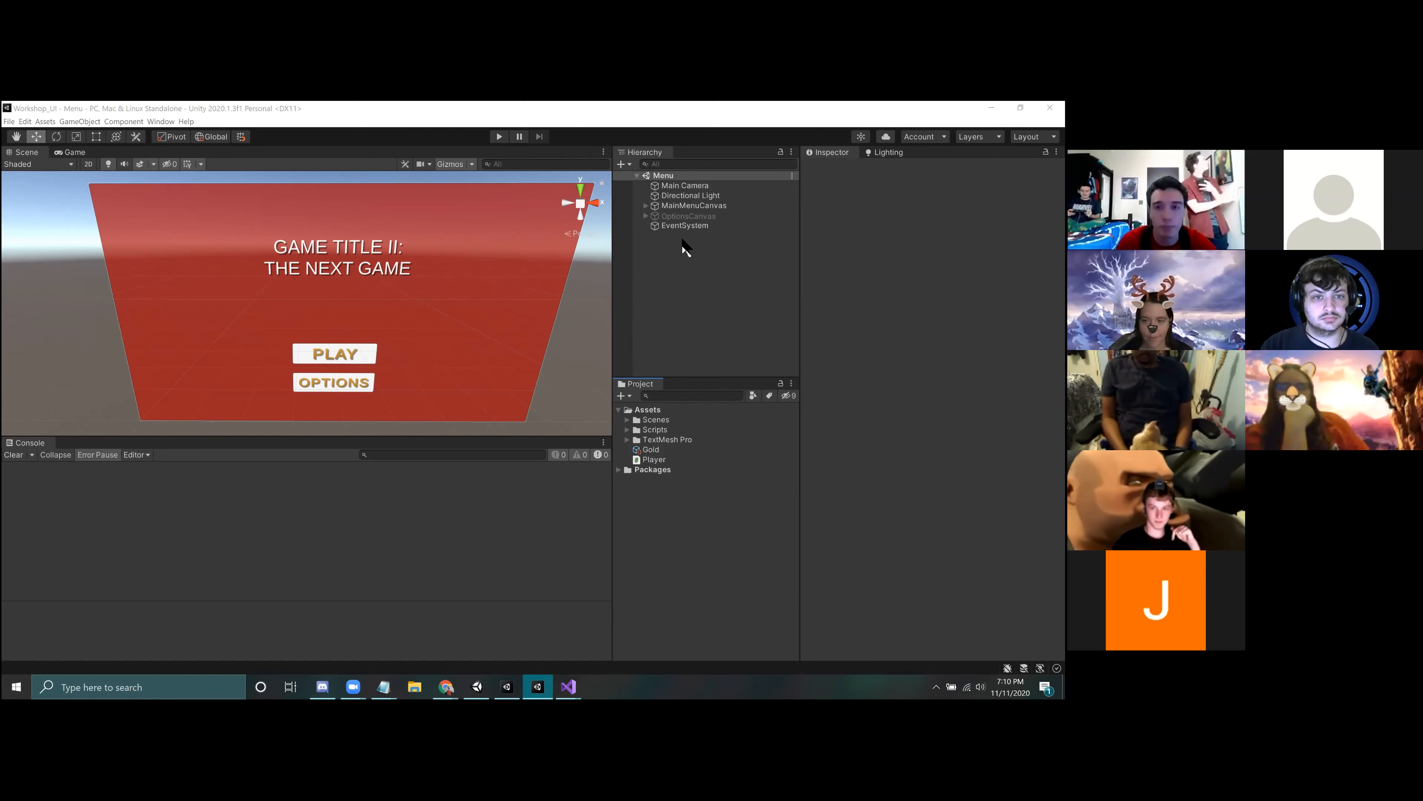
click(661, 516)
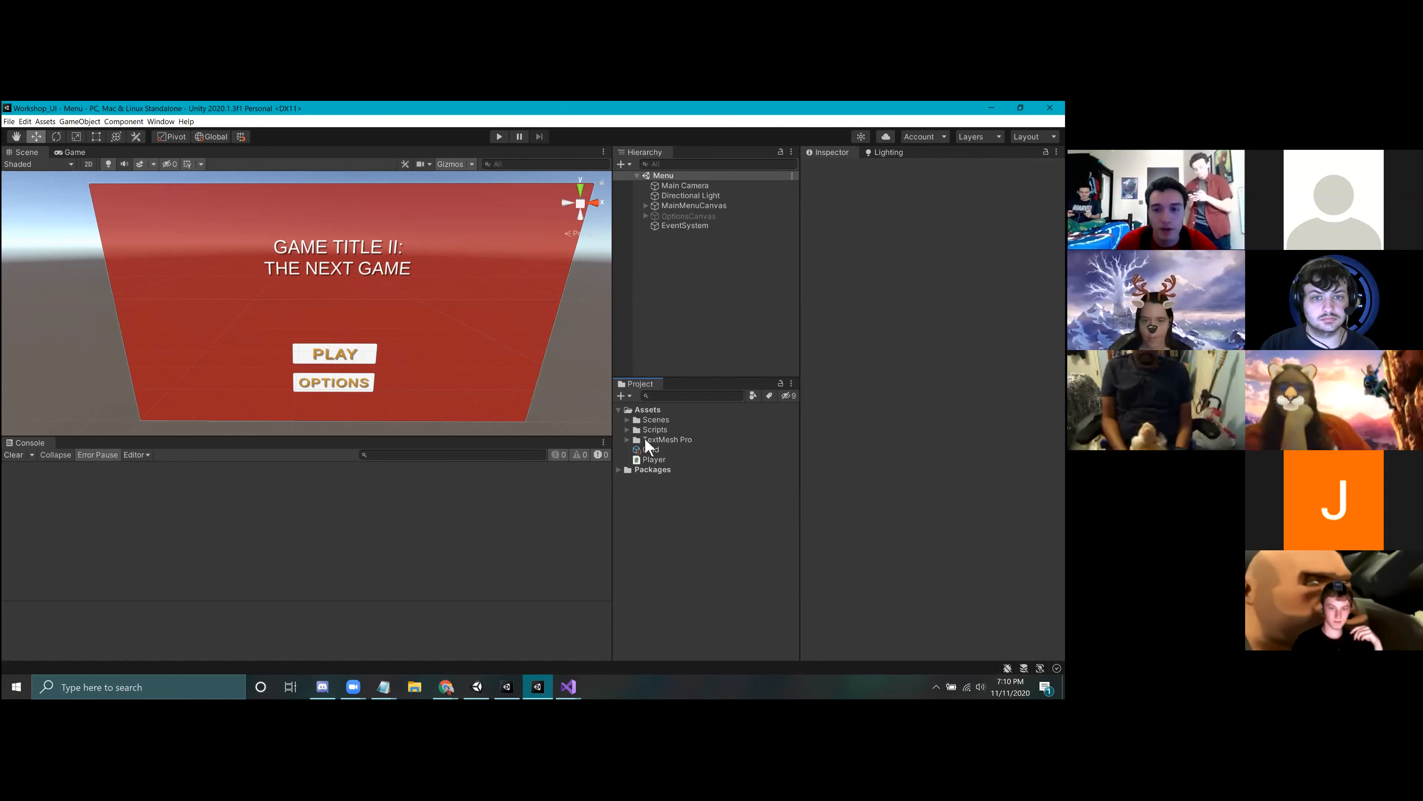
click(627, 430)
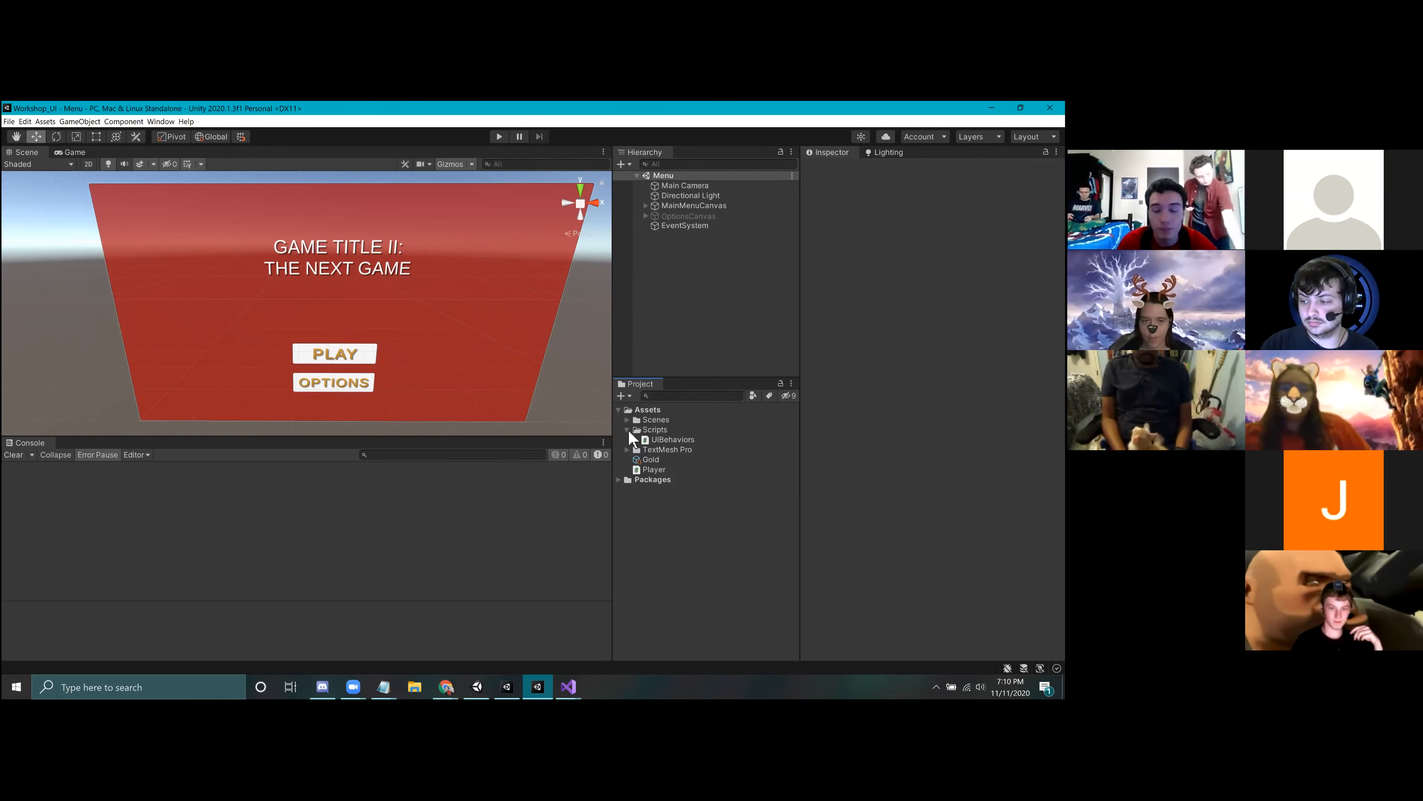
click(628, 430)
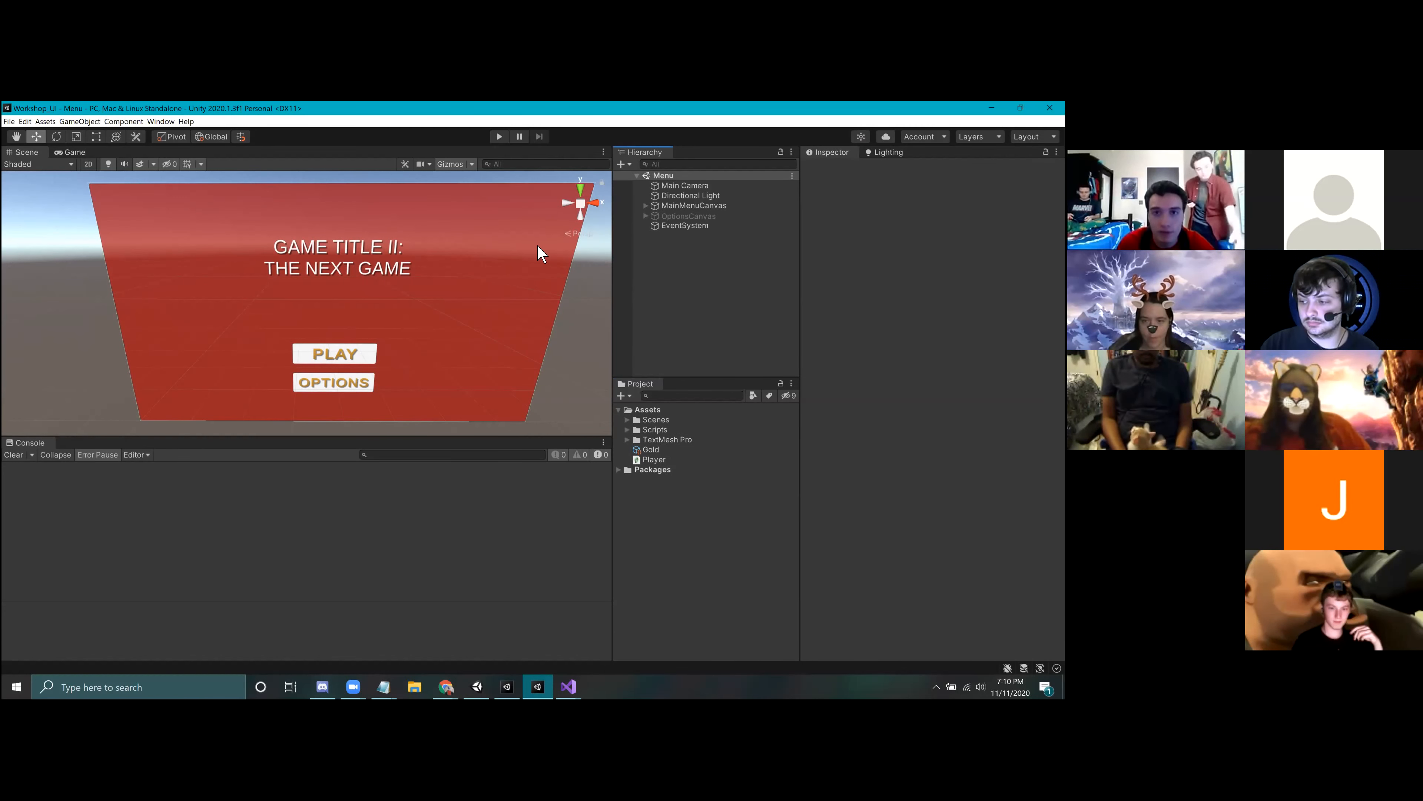
Step: Play-test the Menu scene by visiting the options screen and starting the level from the main menu, ending with play mode stopped
click(495, 141)
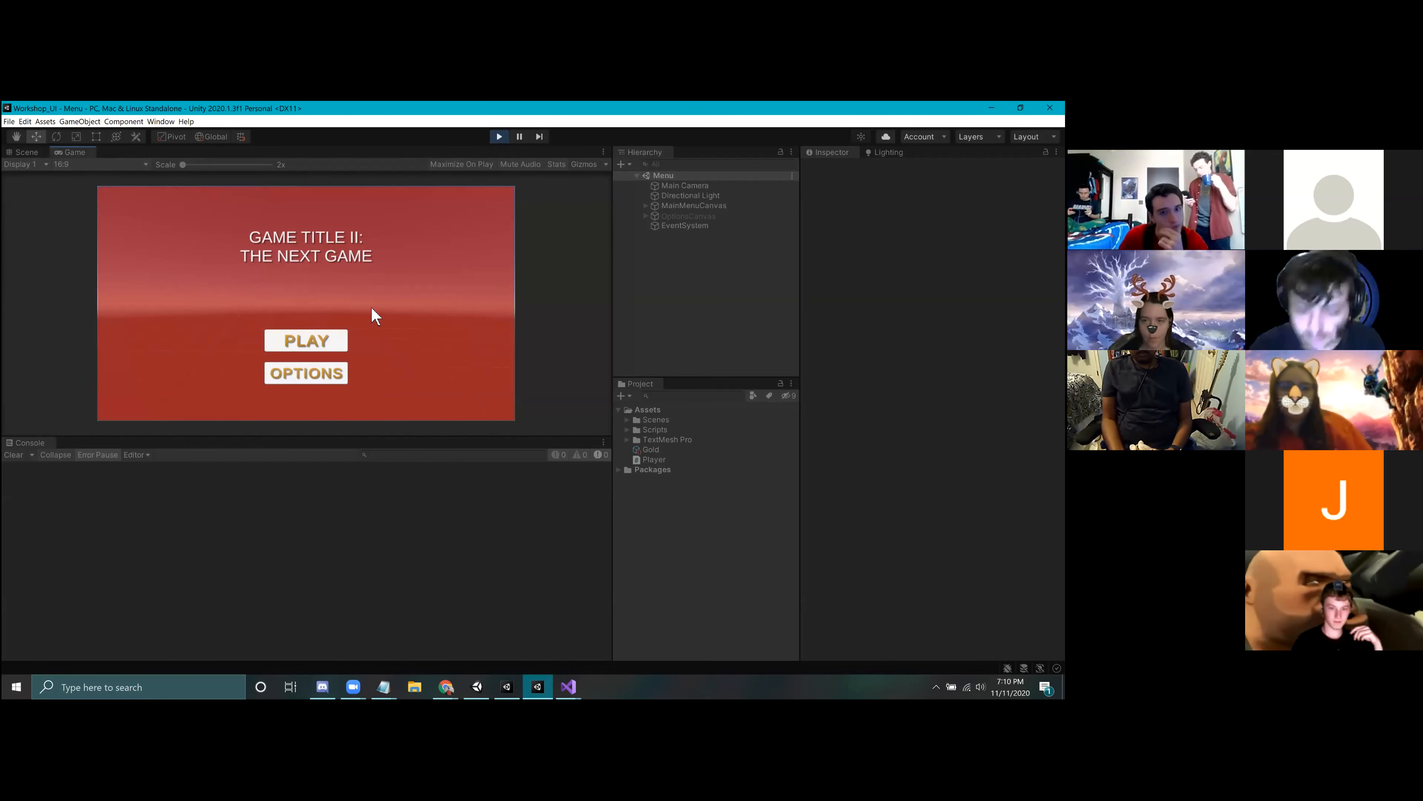
click(277, 376)
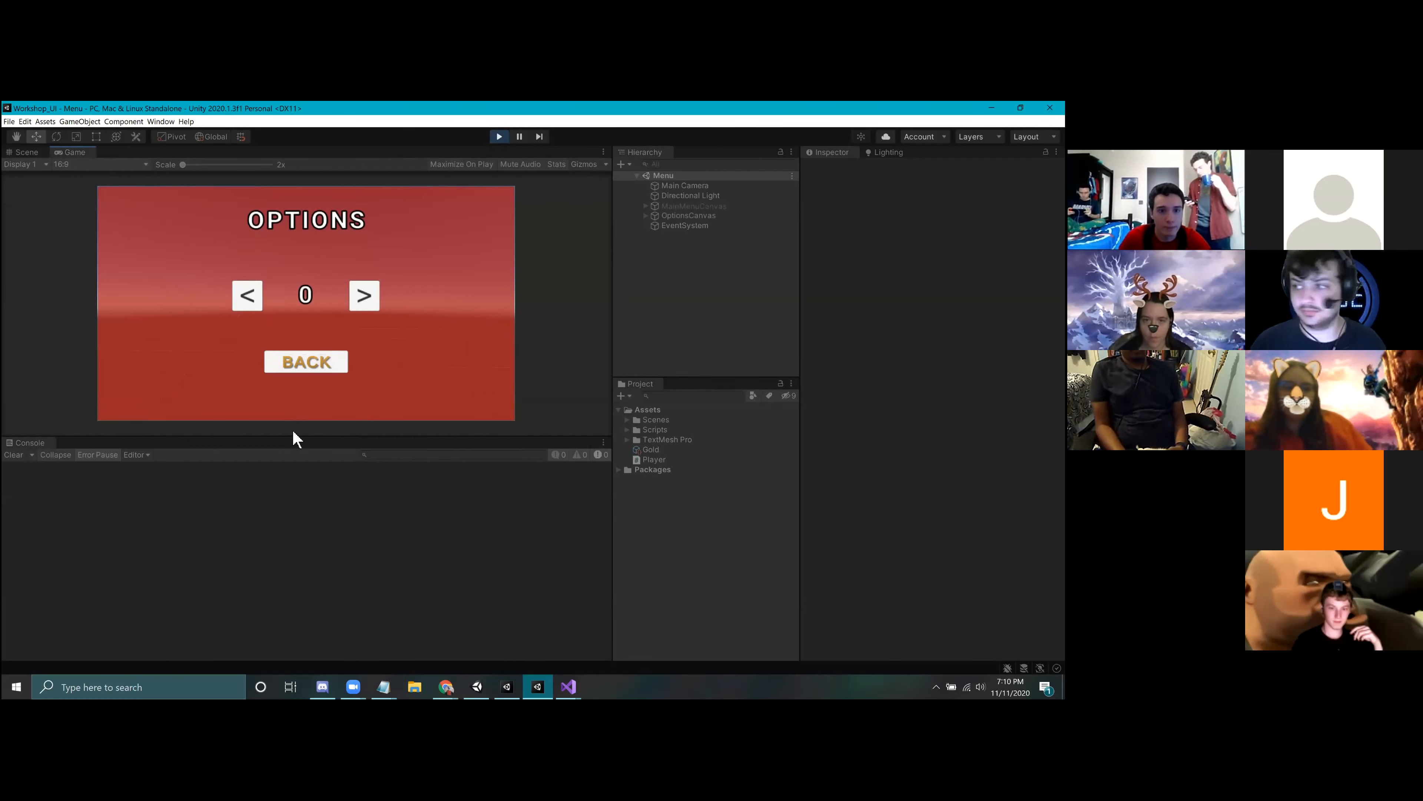
click(316, 370)
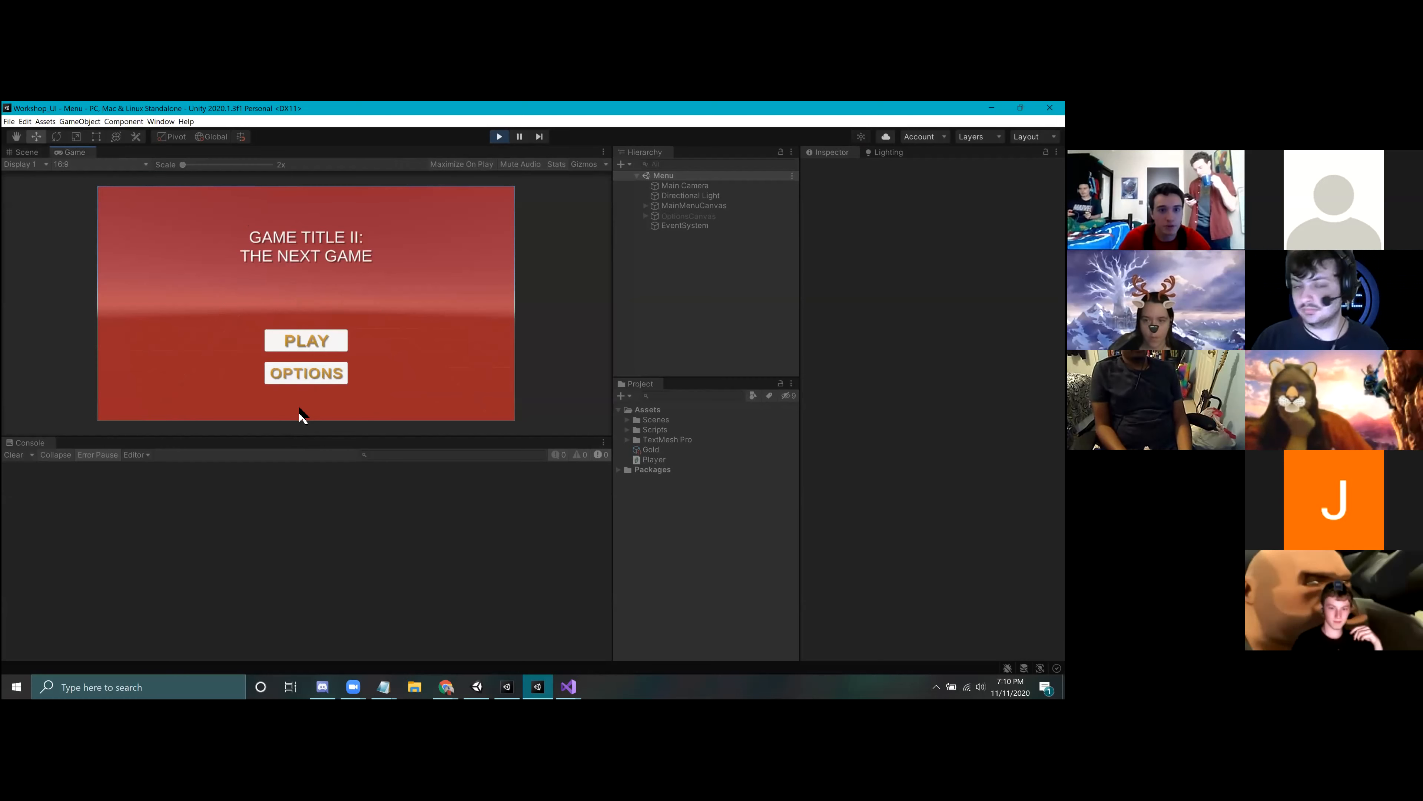
click(275, 340)
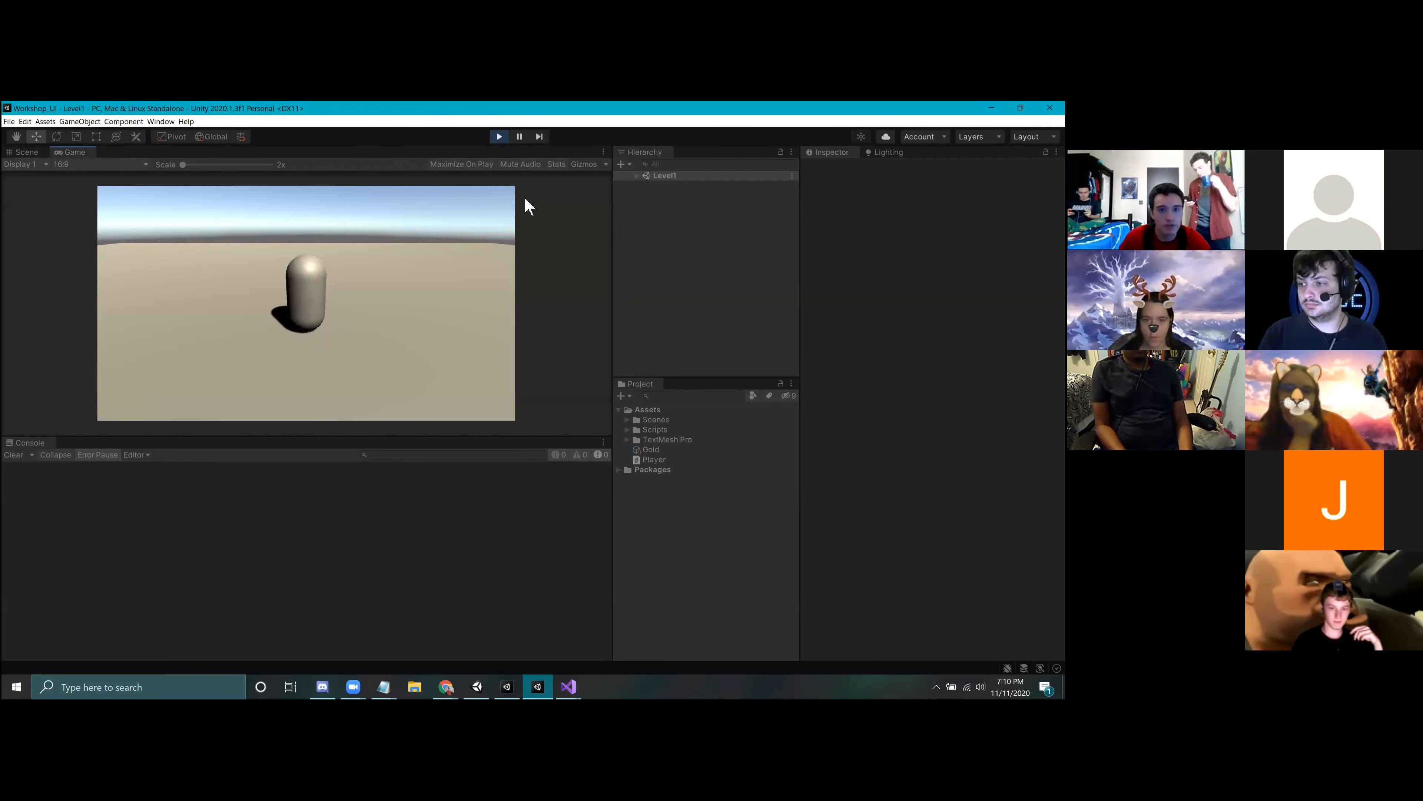
click(500, 137)
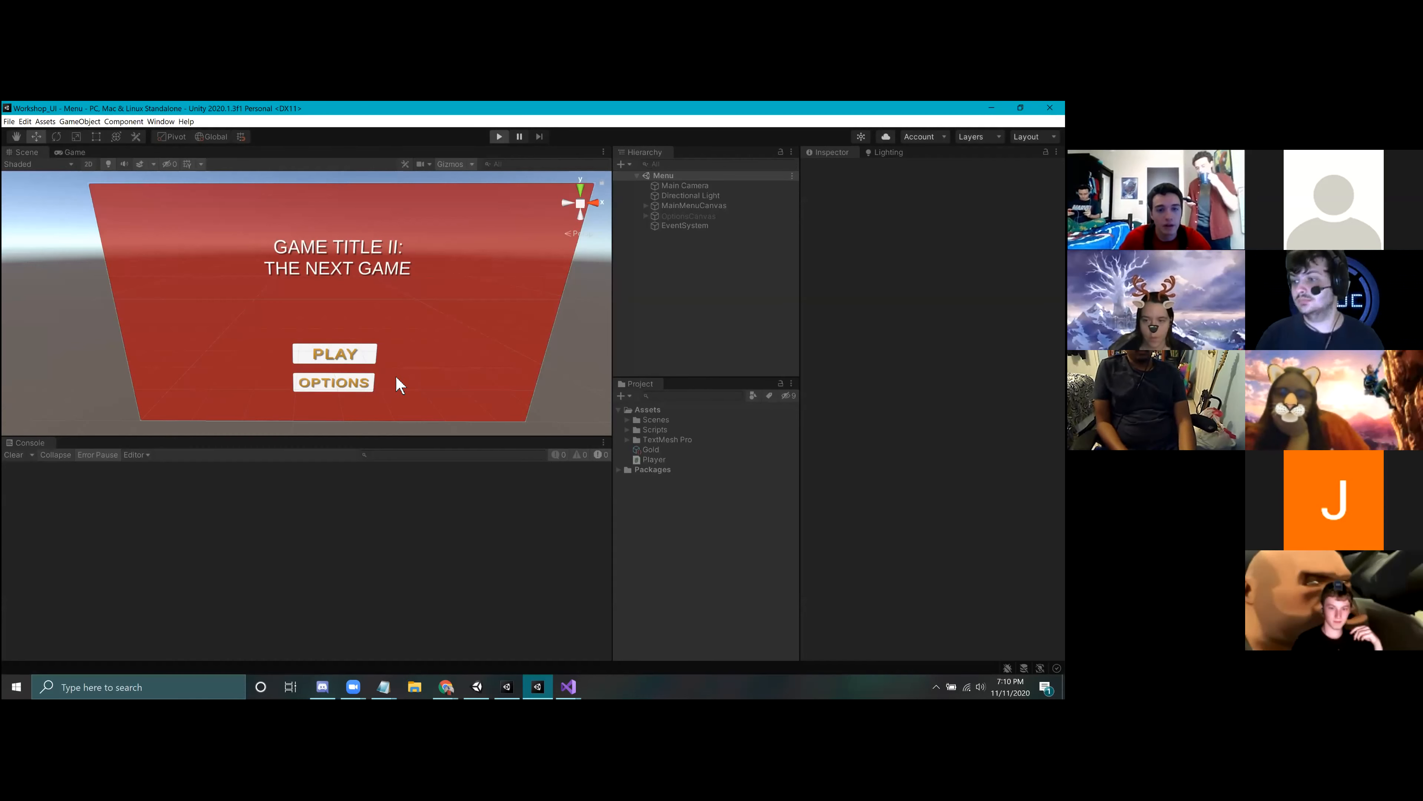
Step: Run the Menu scene again and raise the counter on the options screen to 8
key(ctrl+p)
click(332, 376)
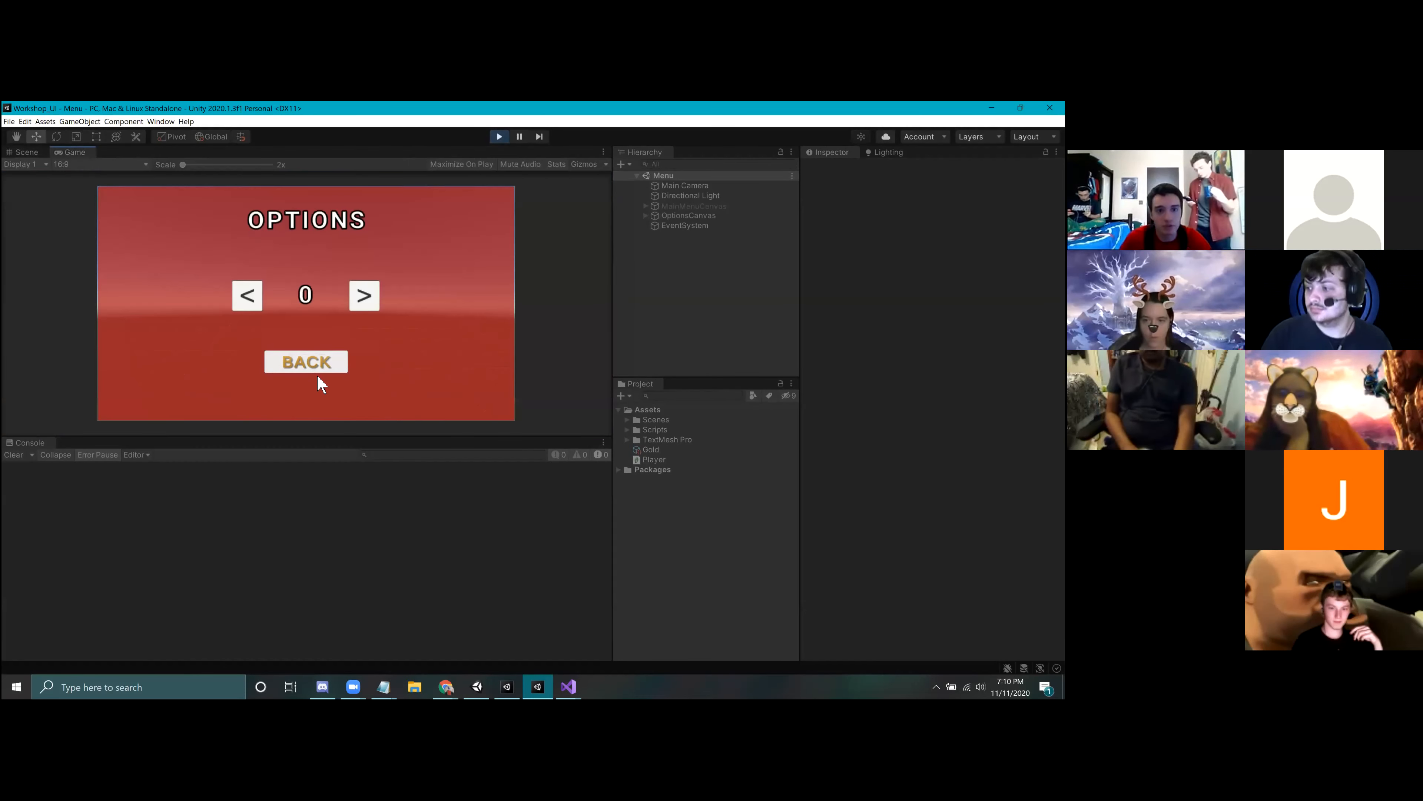
click(365, 298)
click(365, 301)
click(366, 302)
click(367, 302)
click(366, 302)
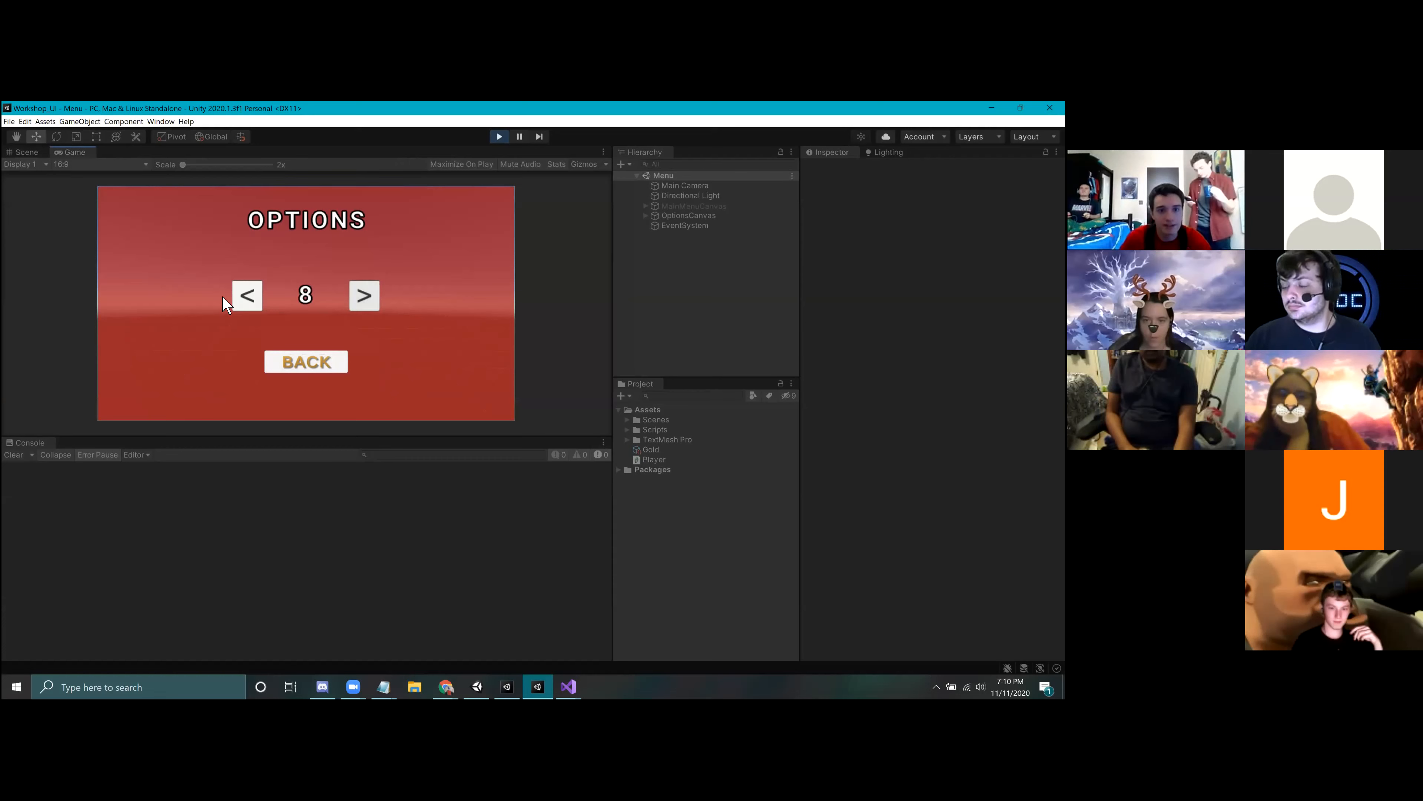
Step: Test both arrows of the options counter by lowering and raising it repeatedly, taking it down past -10
click(250, 296)
click(250, 296)
click(250, 296)
click(249, 296)
double_click(250, 296)
double_click(250, 297)
double_click(250, 297)
double_click(250, 297)
click(250, 297)
click(372, 300)
double_click(372, 297)
click(371, 297)
double_click(370, 297)
click(370, 296)
double_click(370, 296)
double_click(240, 305)
double_click(241, 303)
click(246, 304)
click(255, 305)
click(260, 307)
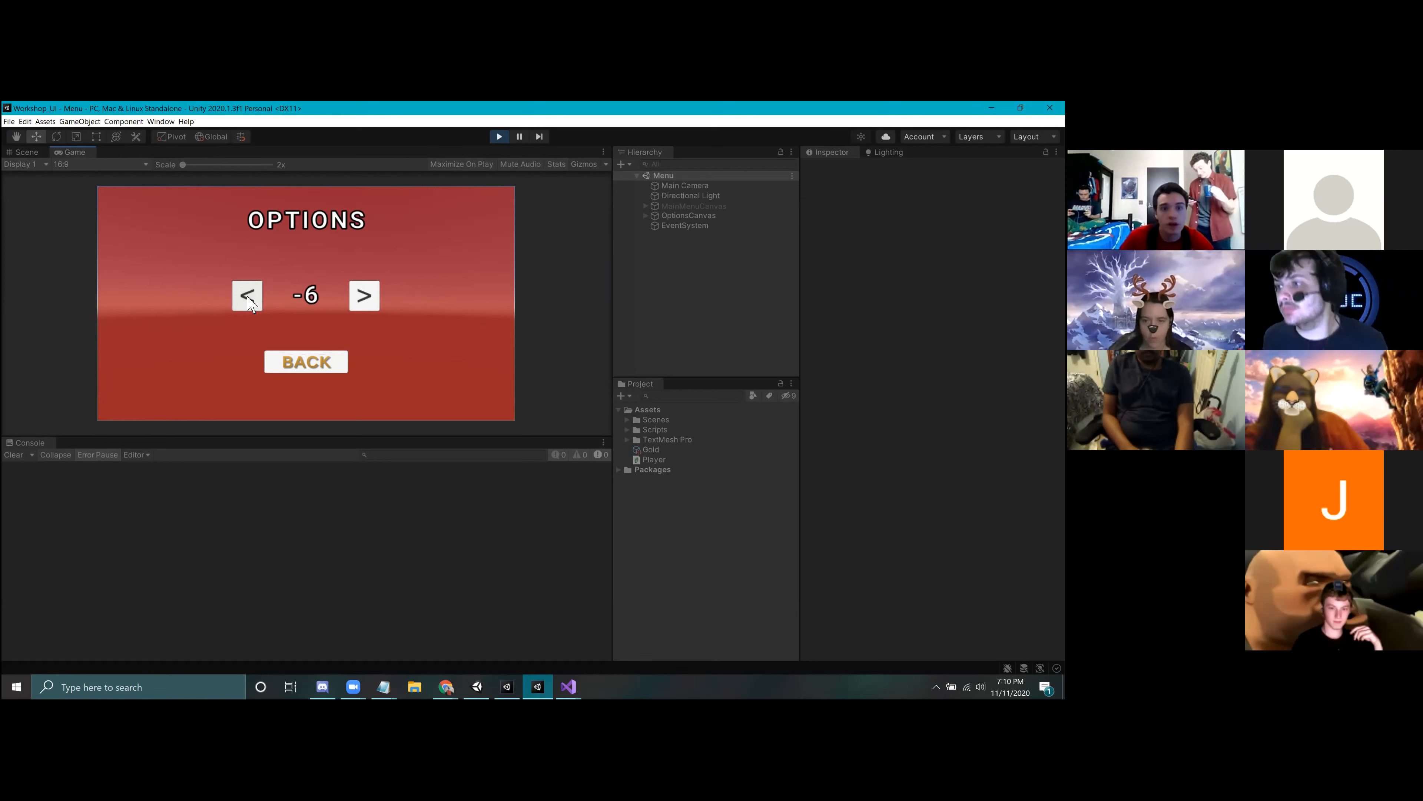
double_click(250, 303)
click(254, 305)
click(257, 306)
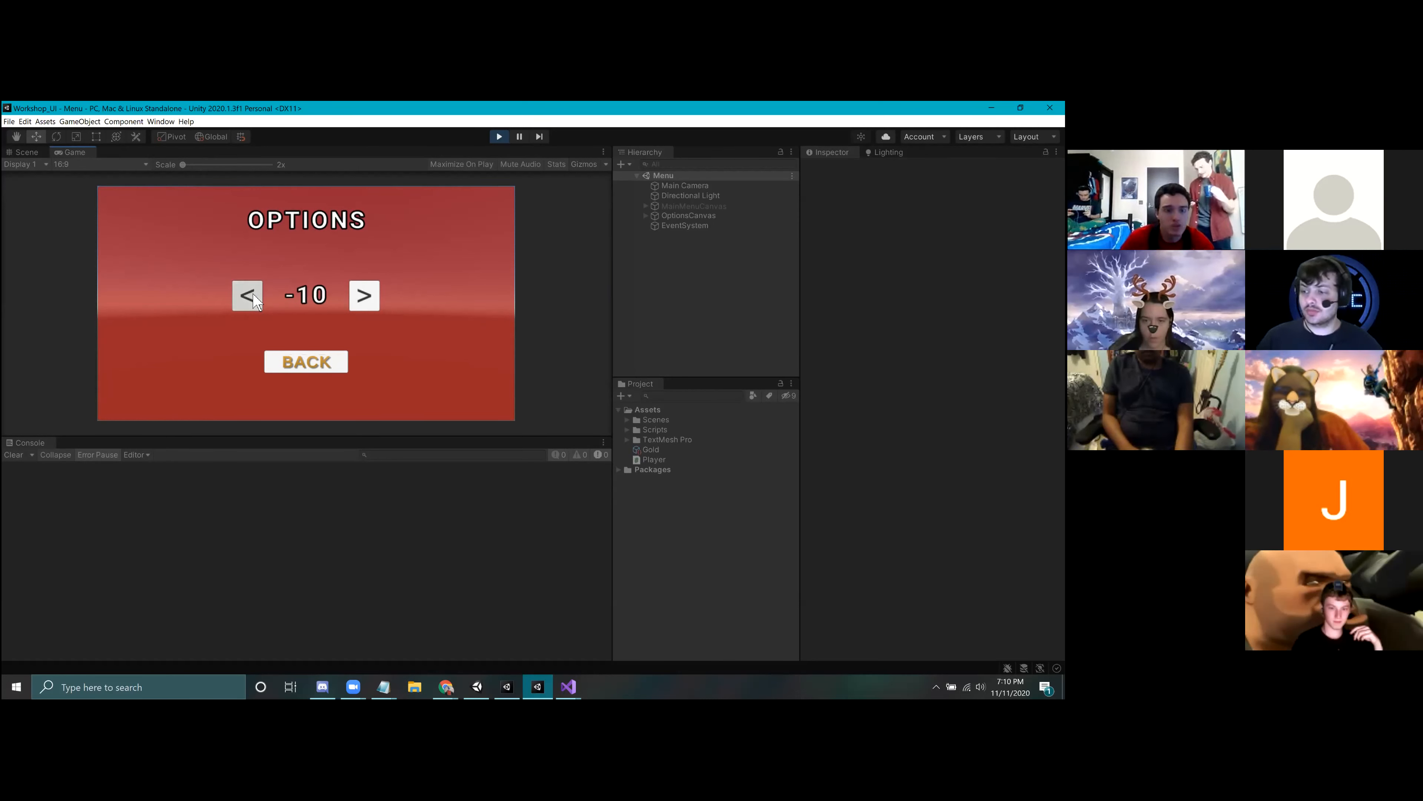
click(256, 298)
Step: Raise the options counter to 3 and end the play test from the main menu
click(364, 294)
click(364, 293)
click(364, 293)
click(365, 293)
click(366, 292)
click(365, 292)
click(366, 292)
double_click(366, 297)
double_click(365, 297)
double_click(365, 297)
click(366, 297)
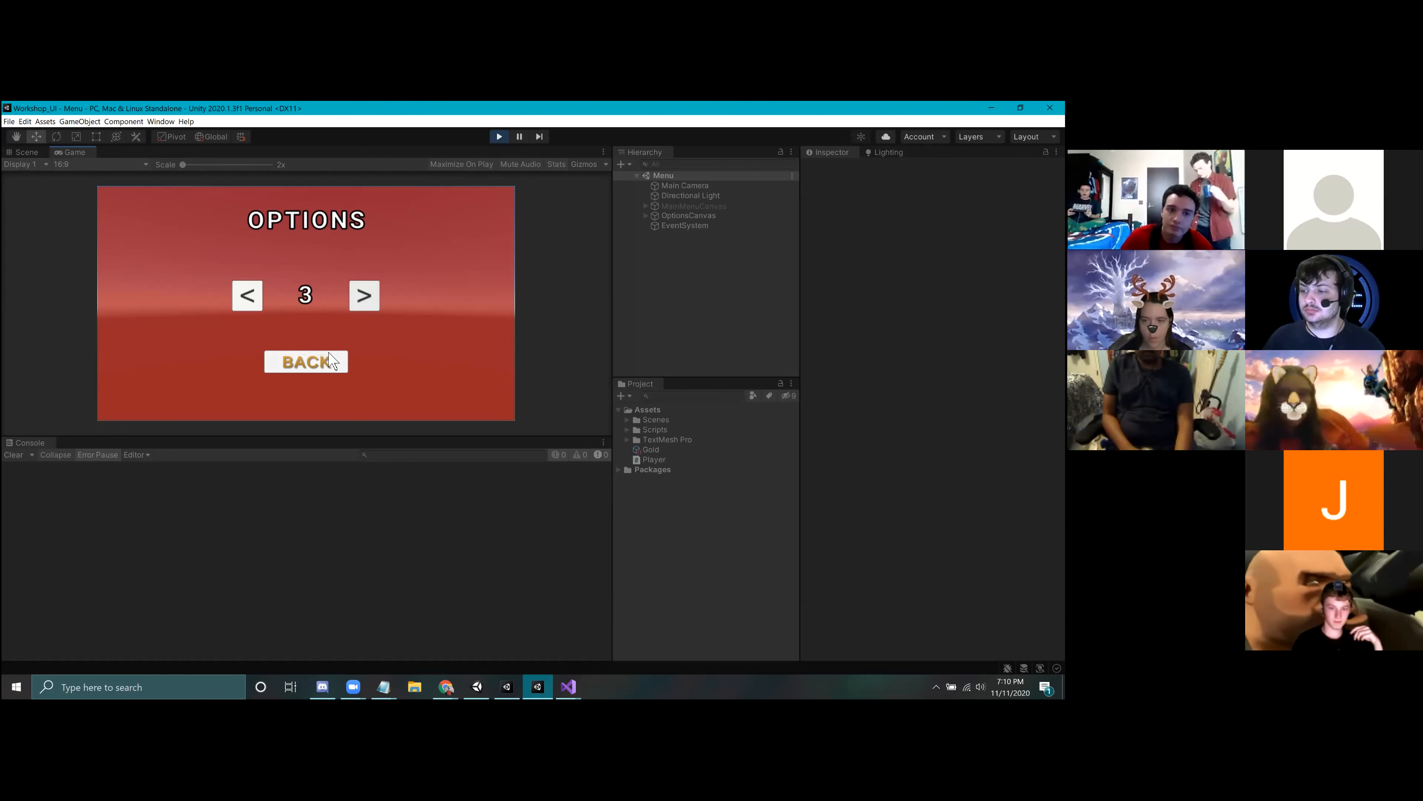
click(329, 370)
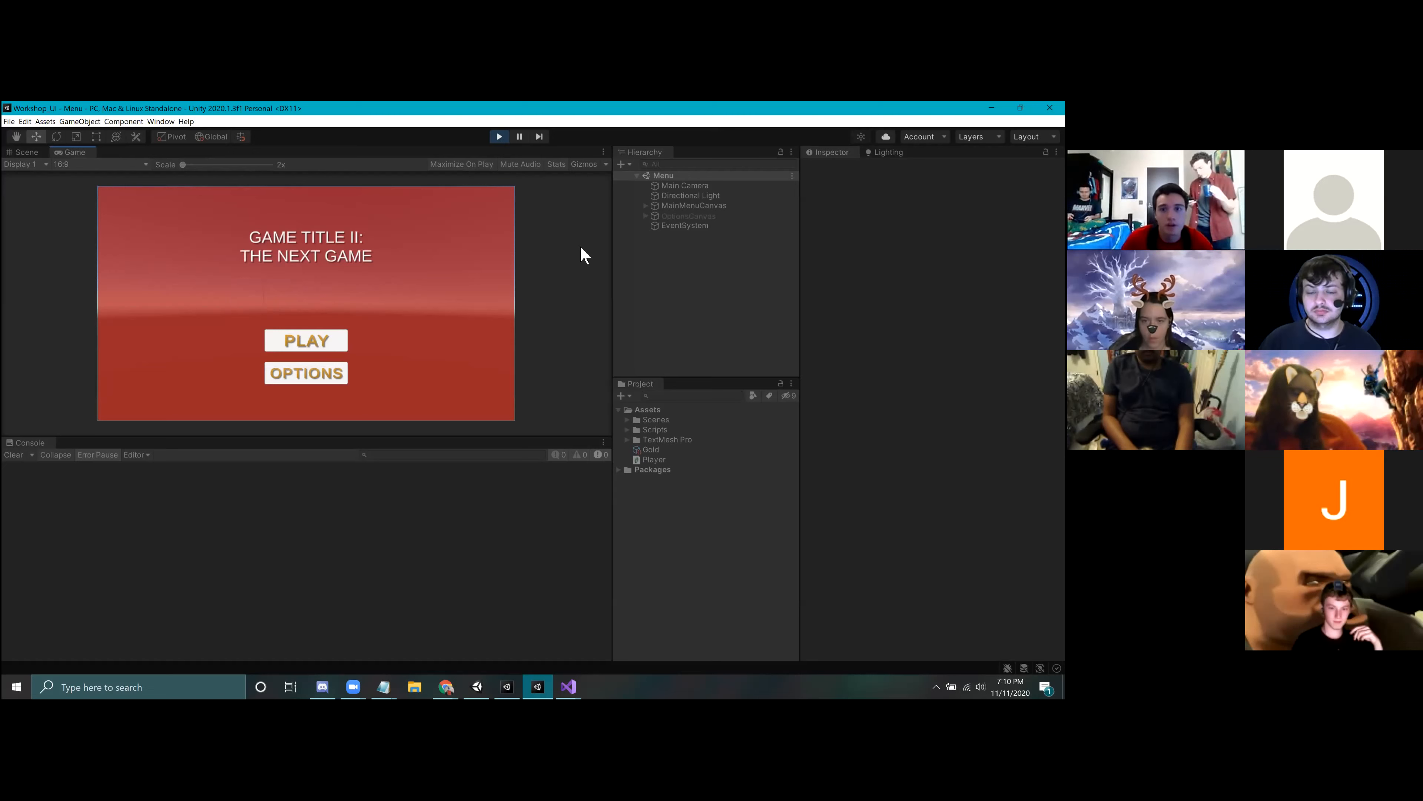
key(ctrl+p)
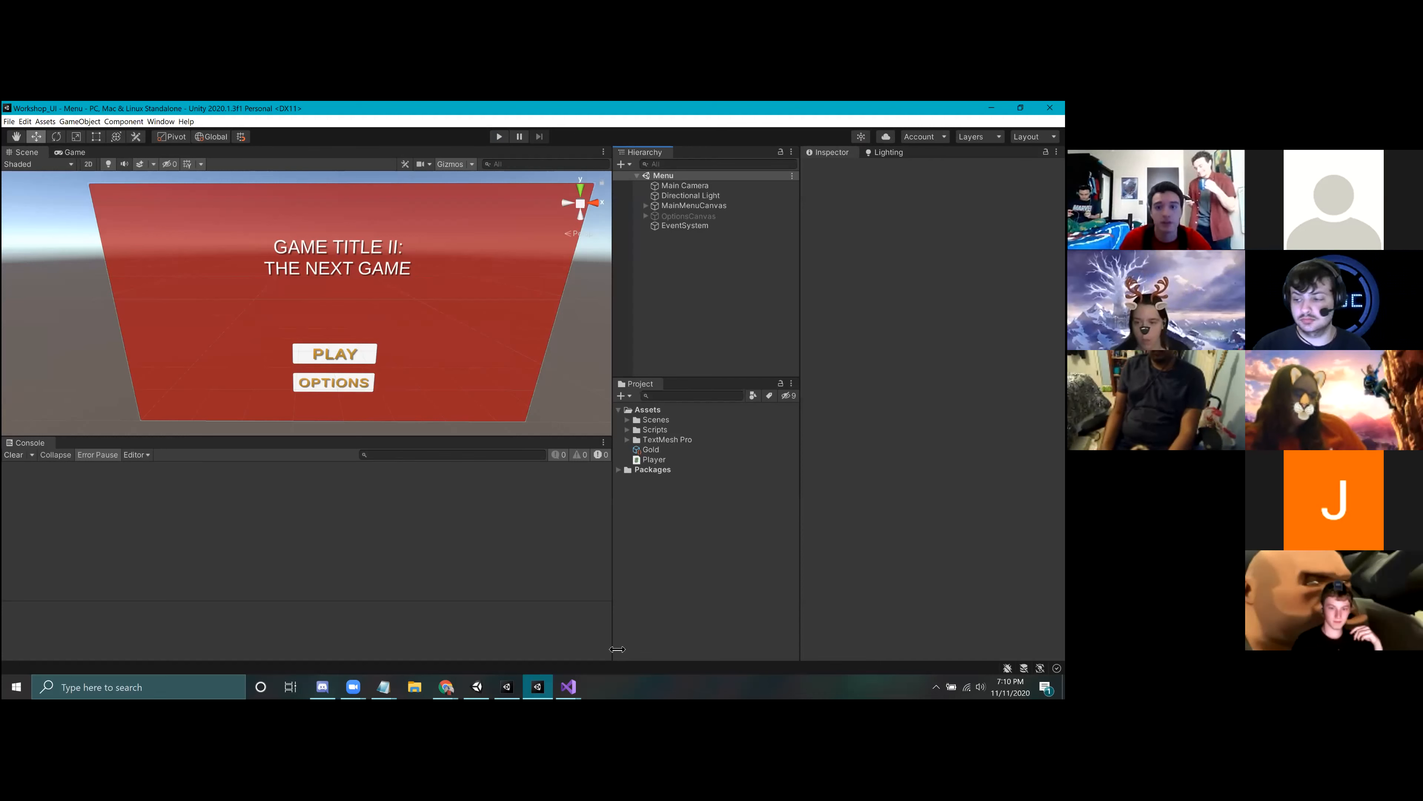
Step: Create a new scene named Test in the Assets folder and open it
click(761, 571)
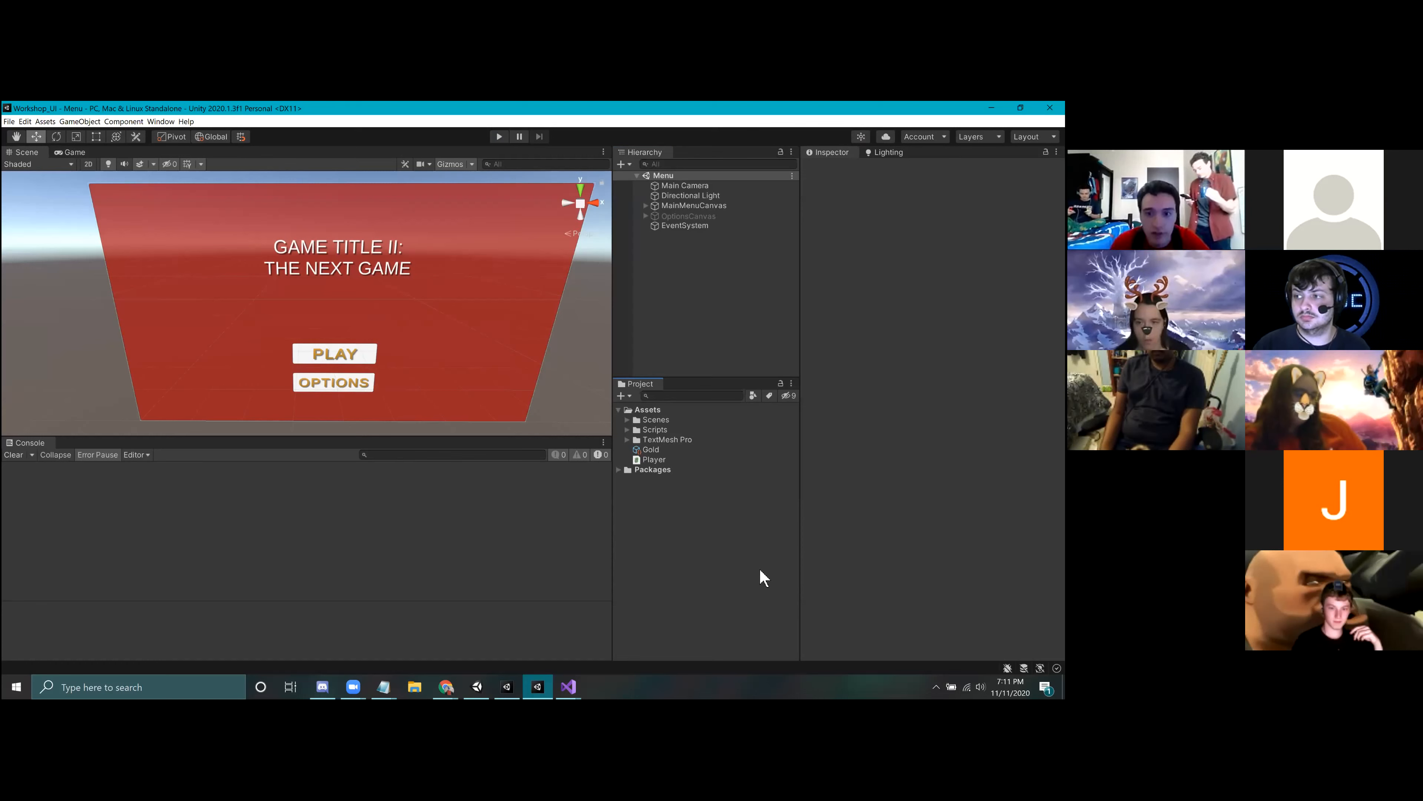
right_click(677, 532)
click(661, 516)
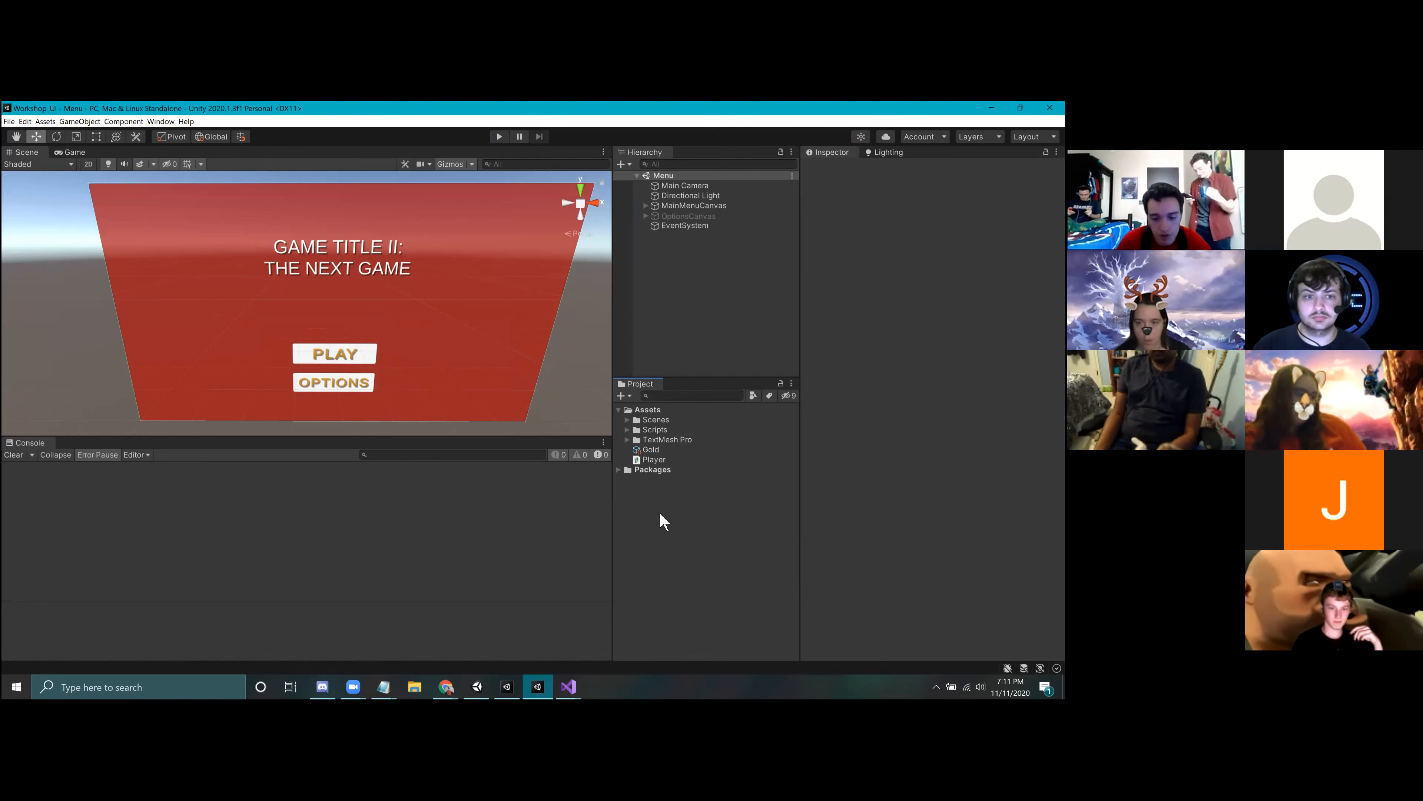
right_click(669, 578)
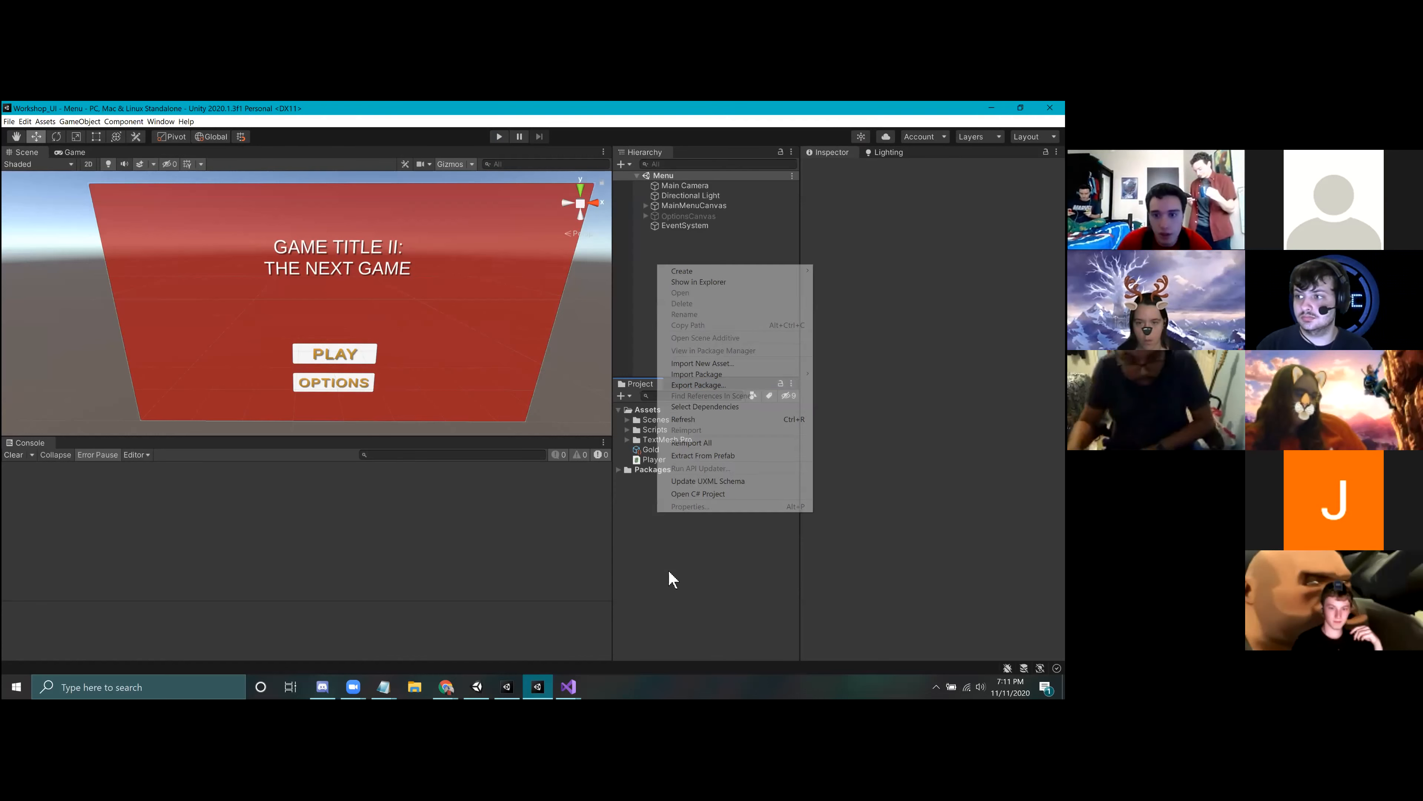
mouse_move(726, 270)
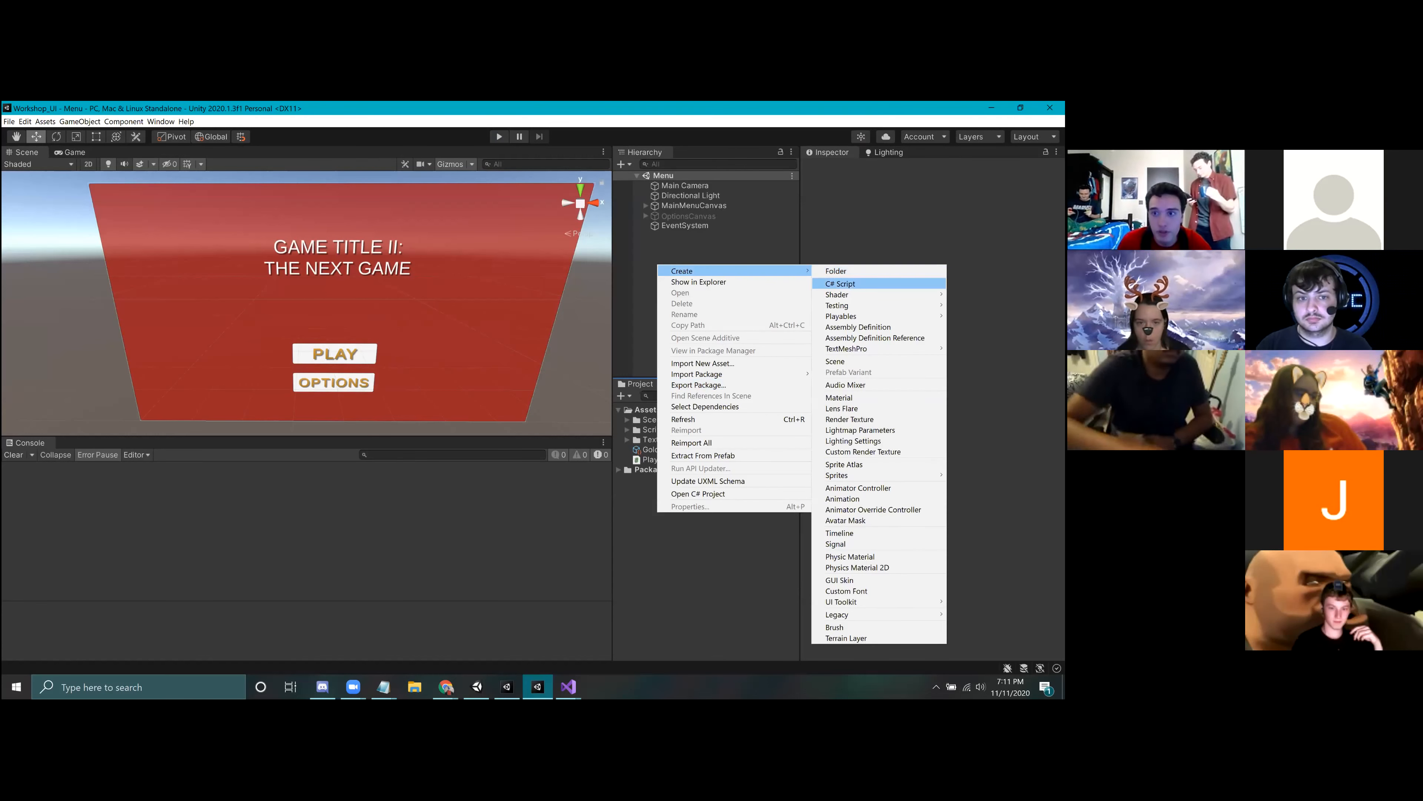
click(838, 361)
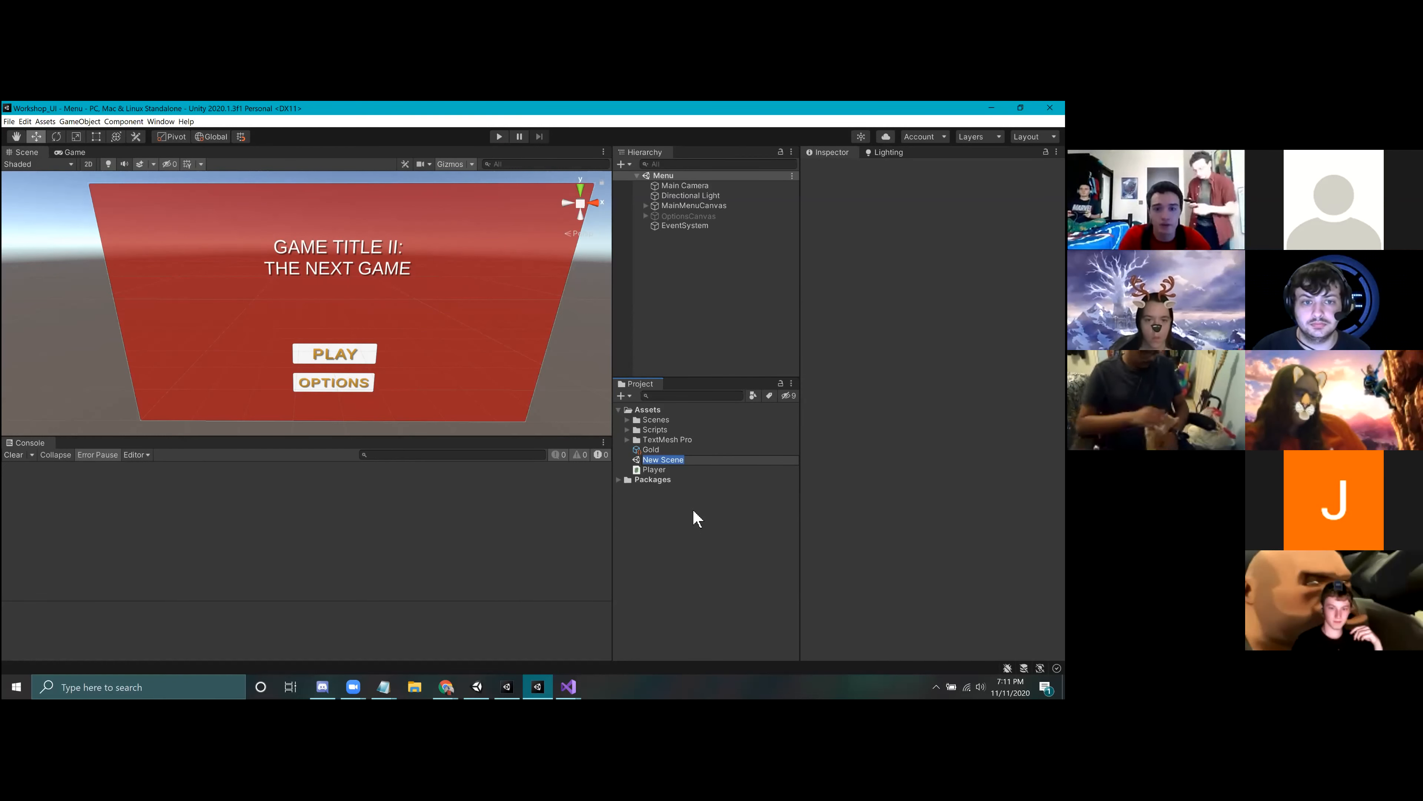
text(Test)
key(Return)
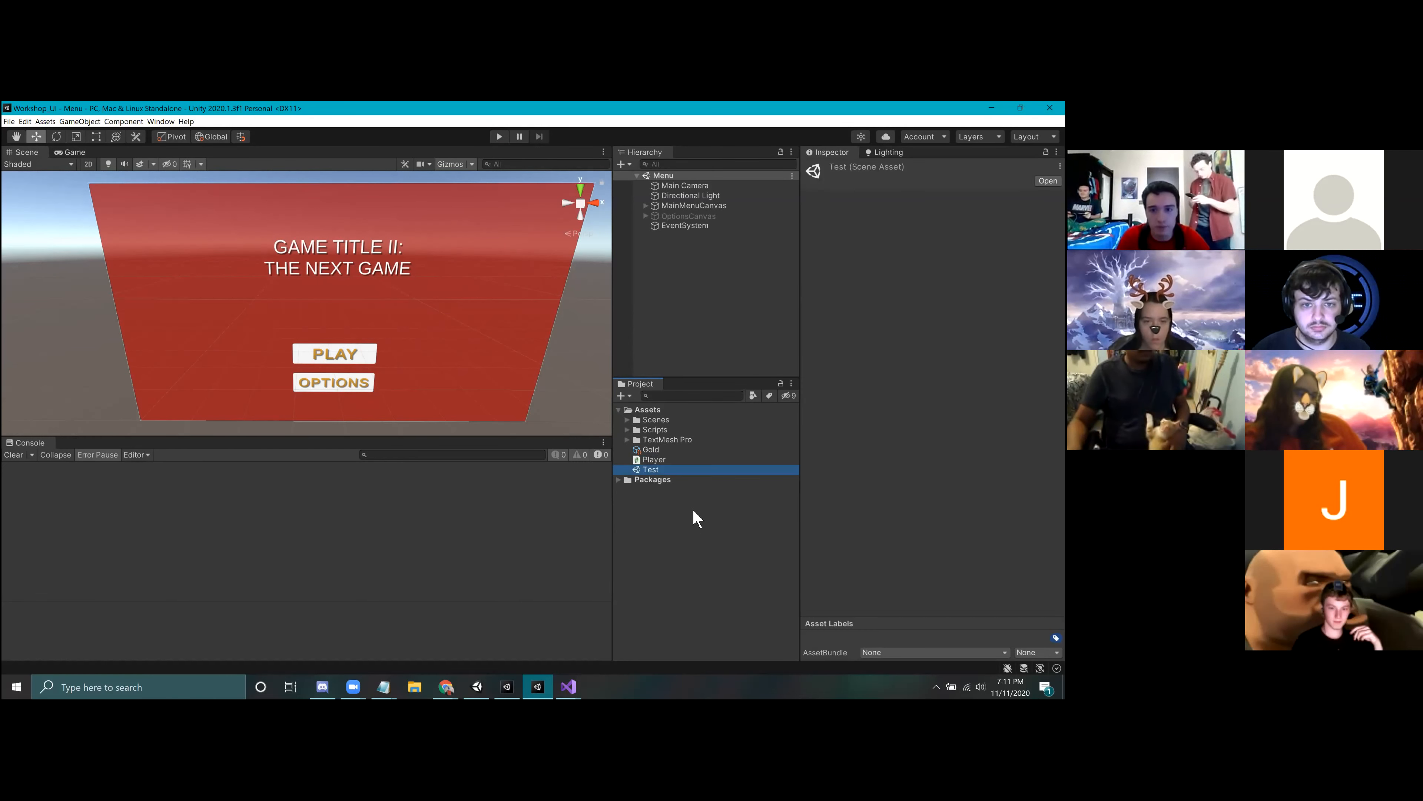
double_click(656, 472)
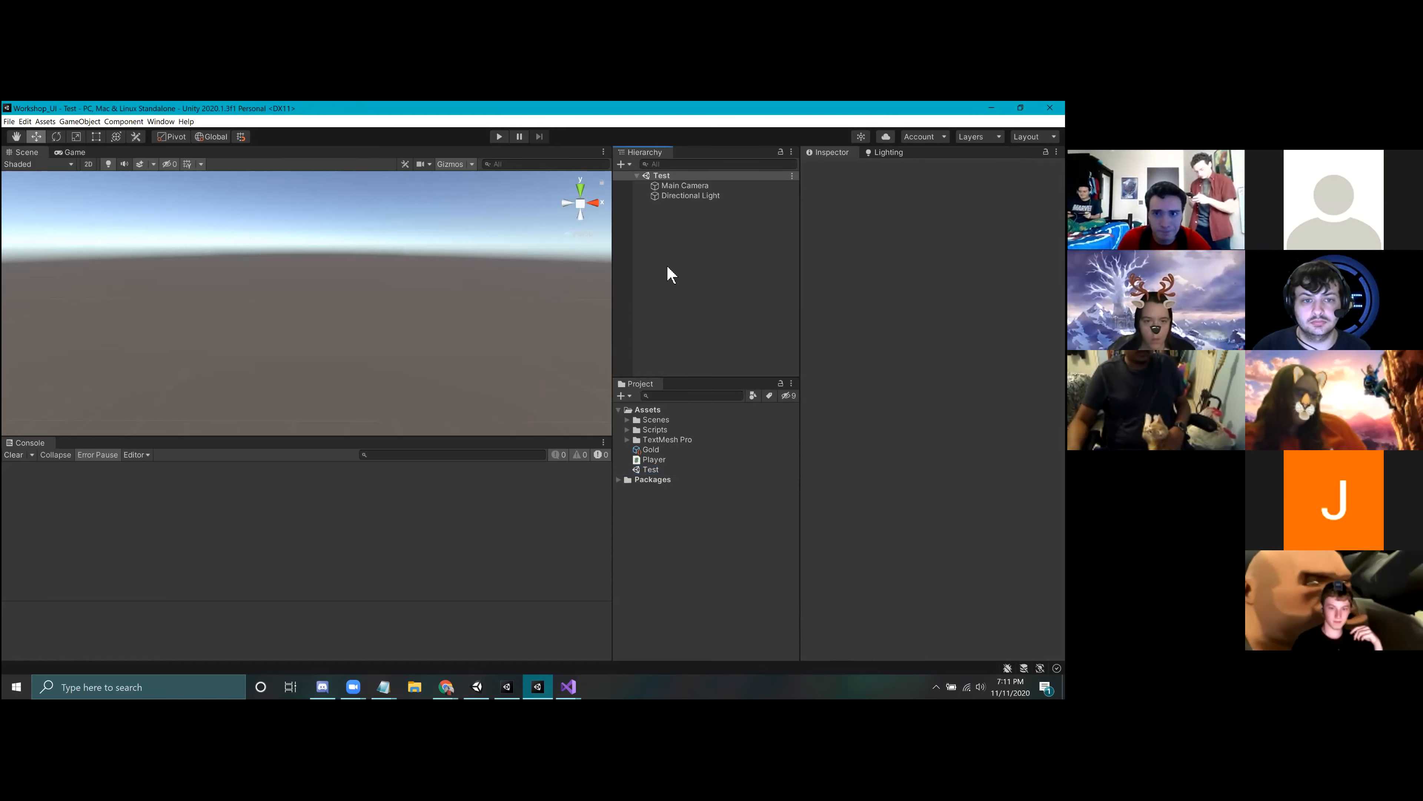
right_drag(391, 328, 390, 281)
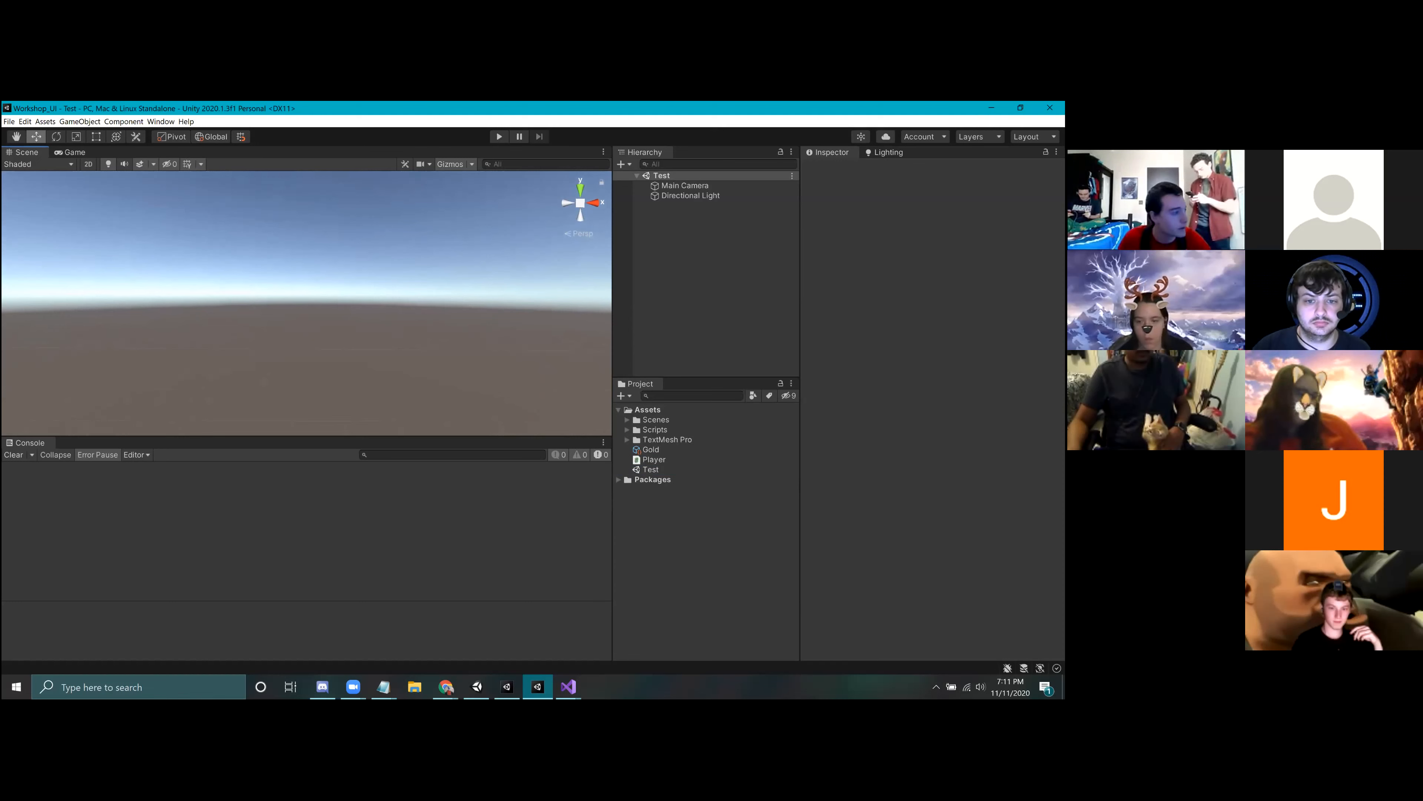
right_drag(347, 277, 243, 291)
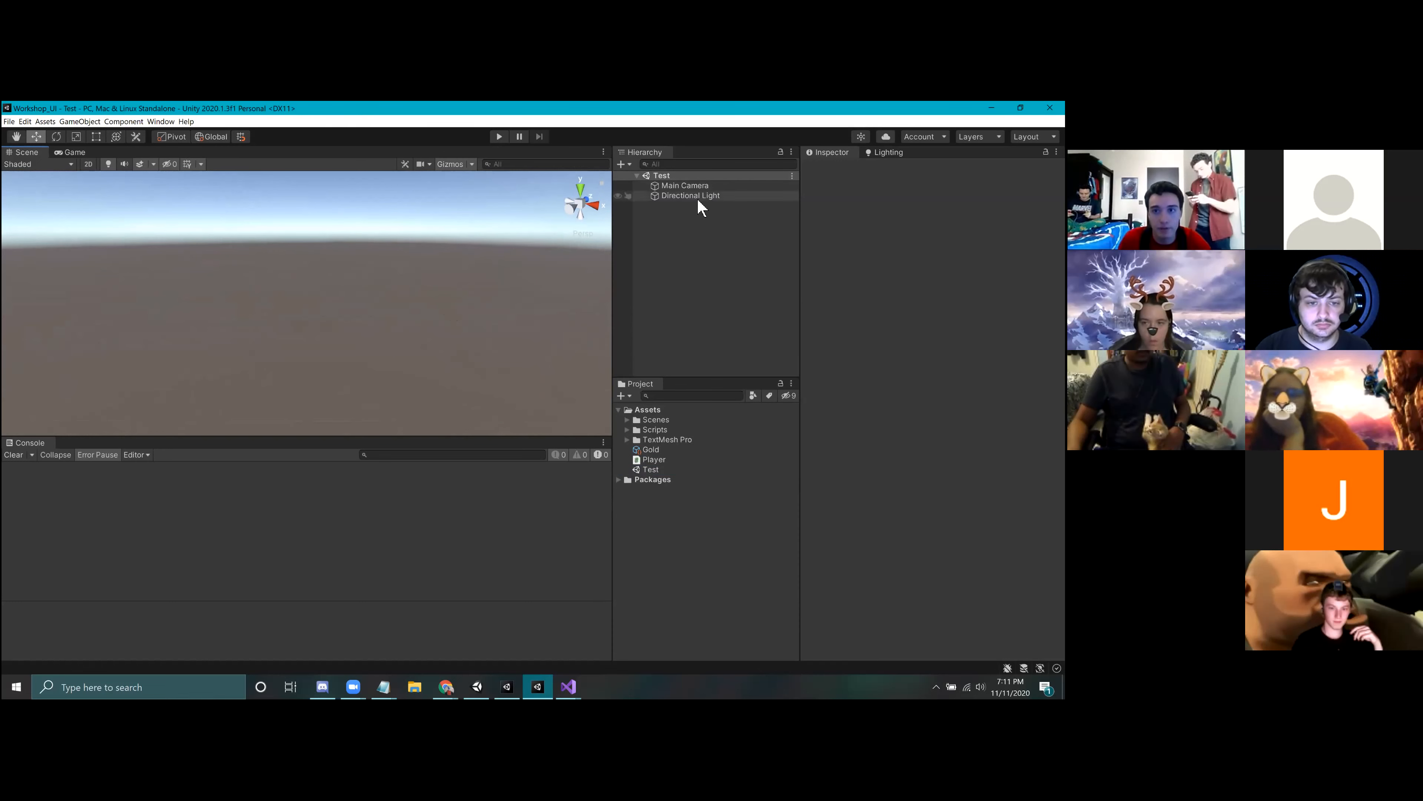
click(709, 278)
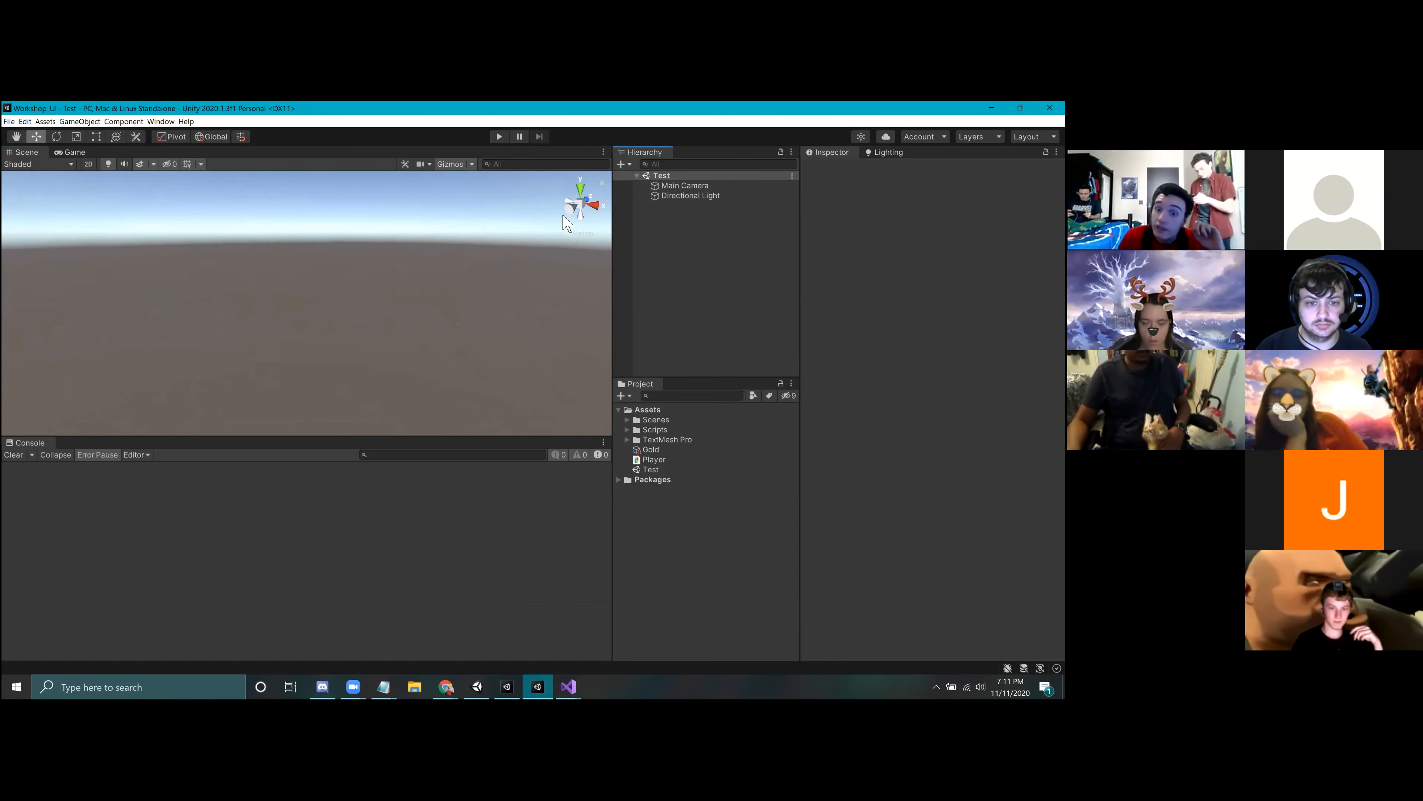
Step: Open the Package Manager to check the TextMeshPro package
click(168, 121)
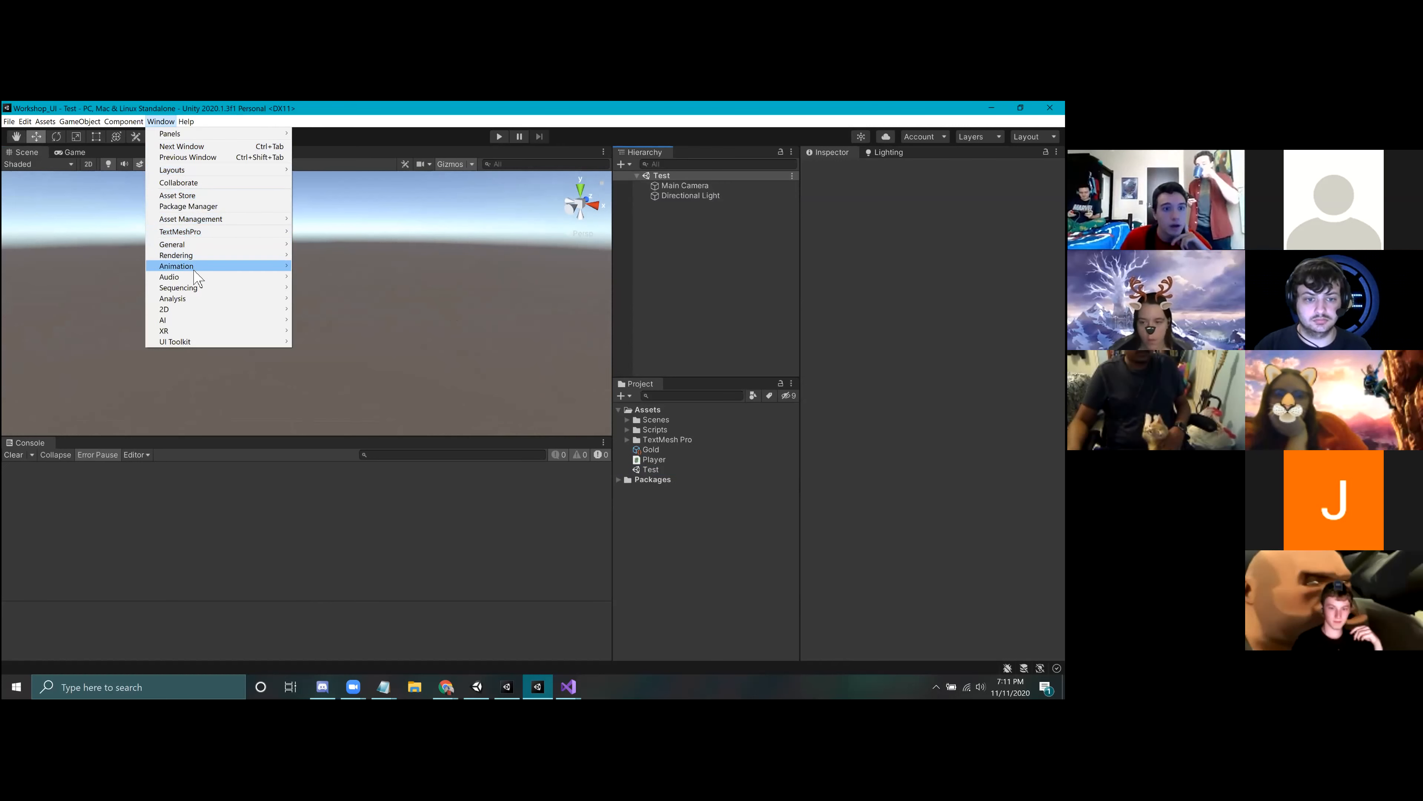
click(179, 207)
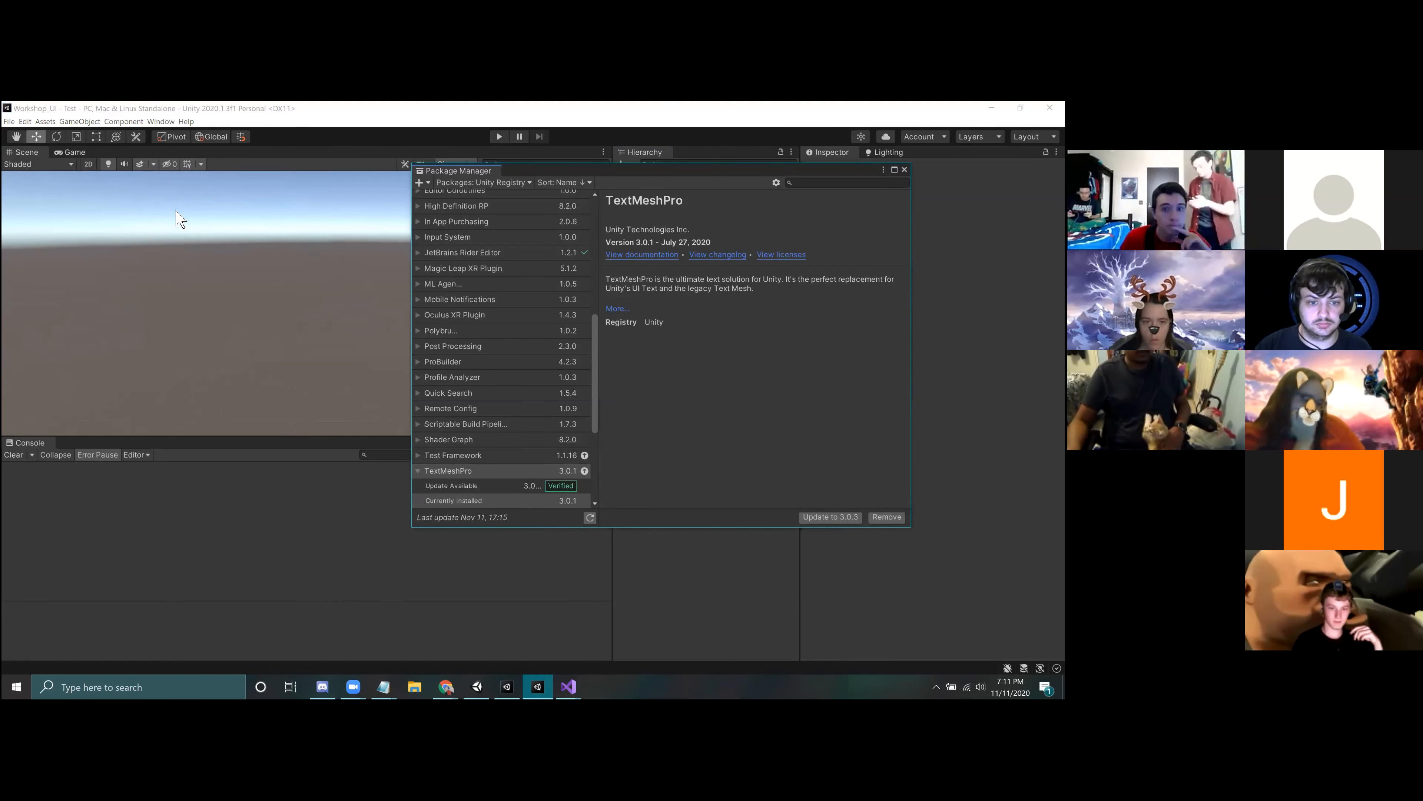
Step: Search the Unity Registry packages for textmesh, select the currently installed TextMeshPro entry, and close the Package Manager
click(523, 181)
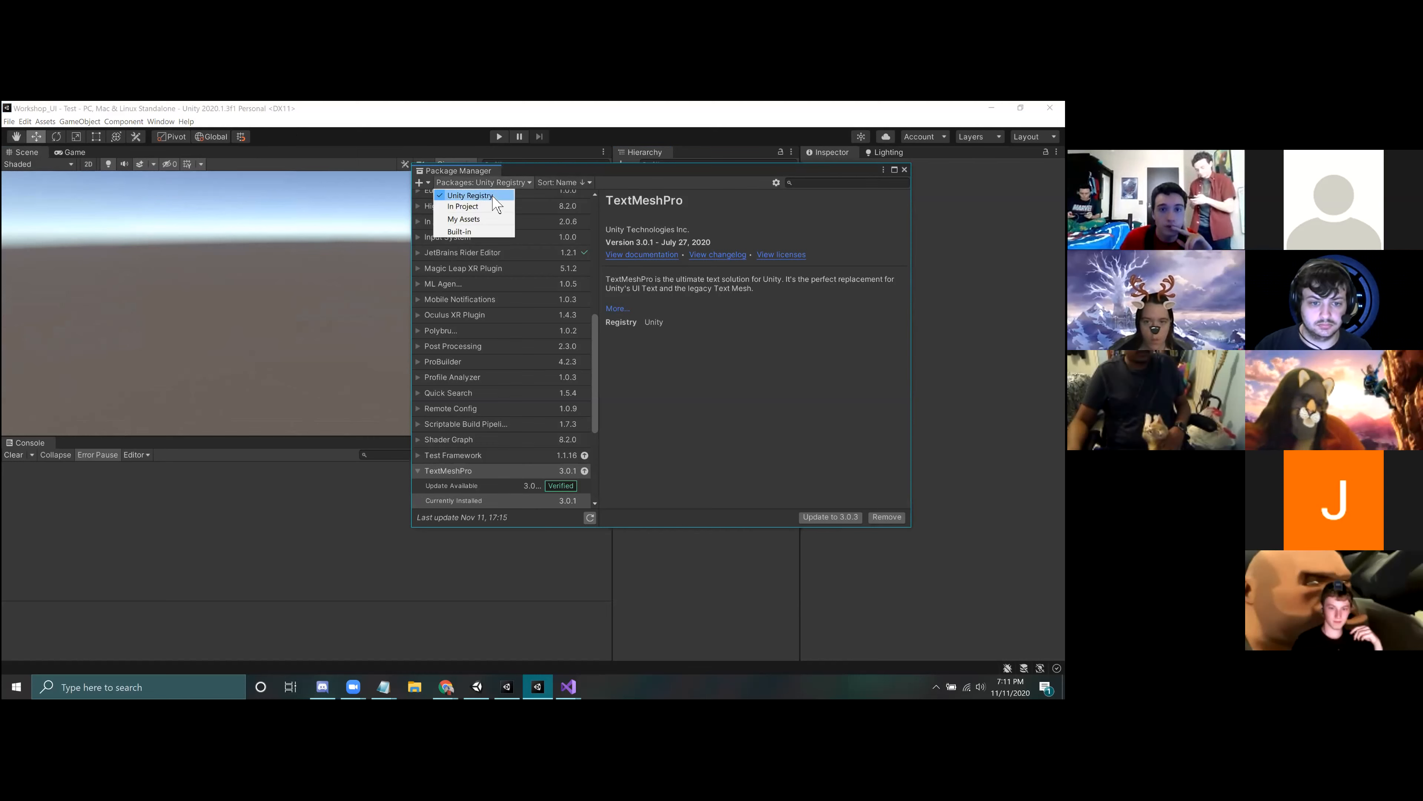
click(817, 182)
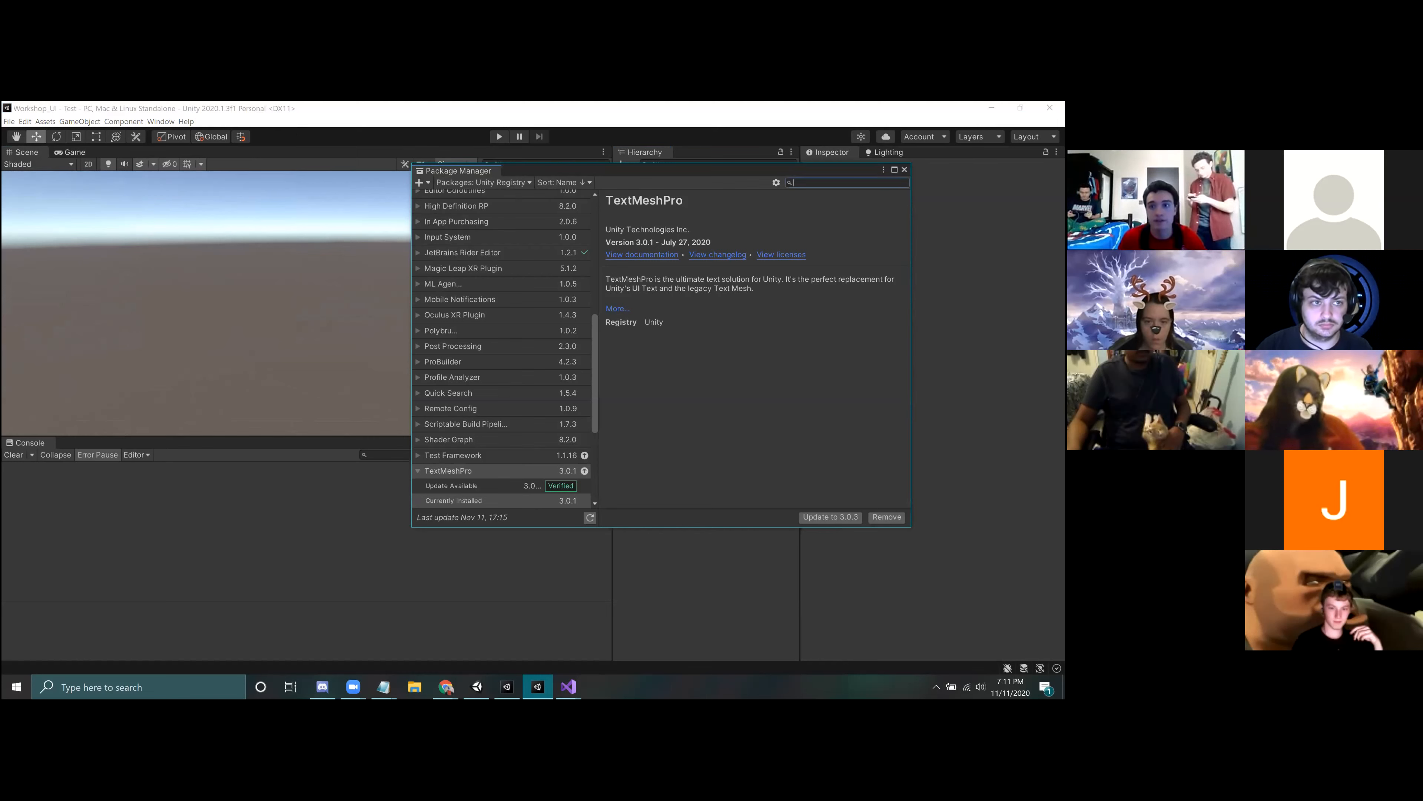
text(textmesh)
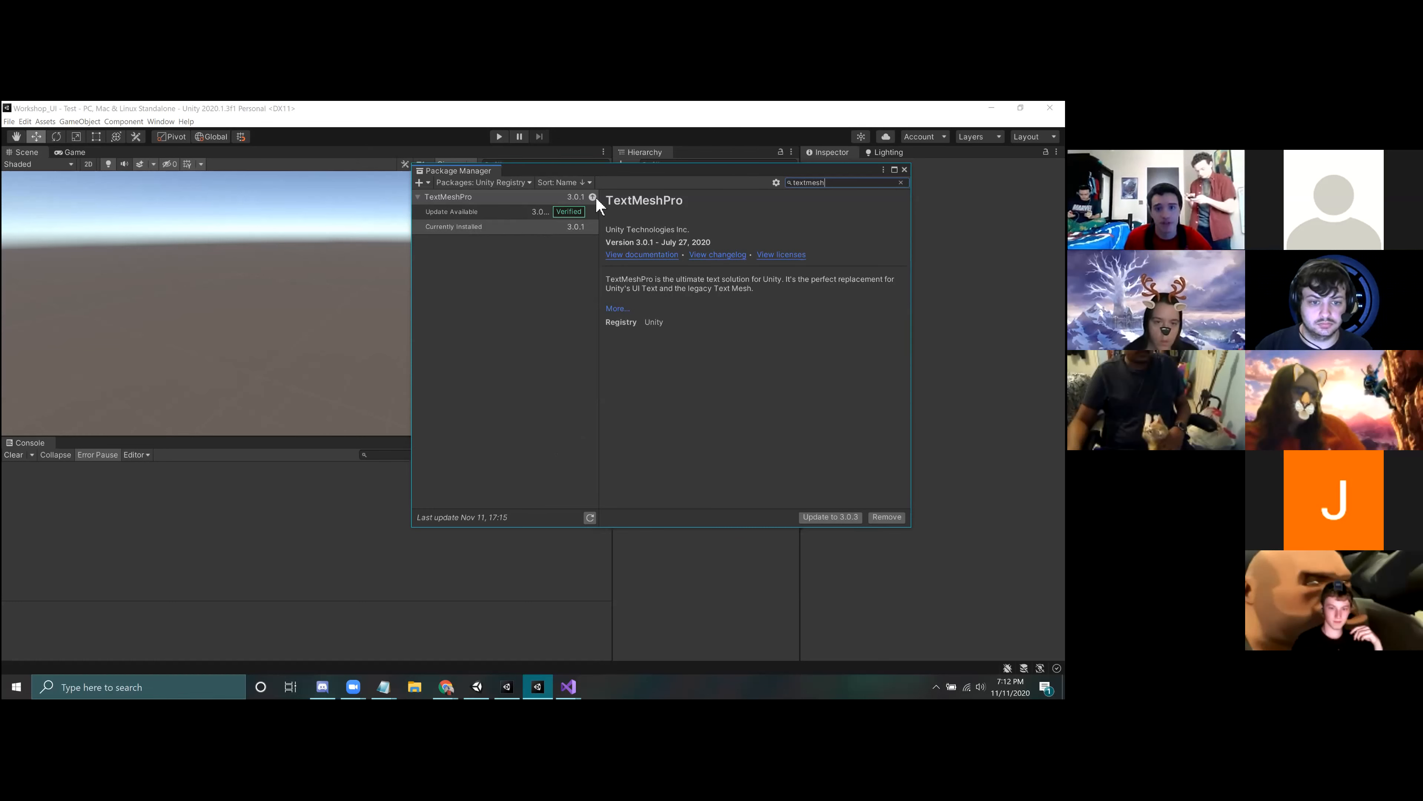
click(480, 226)
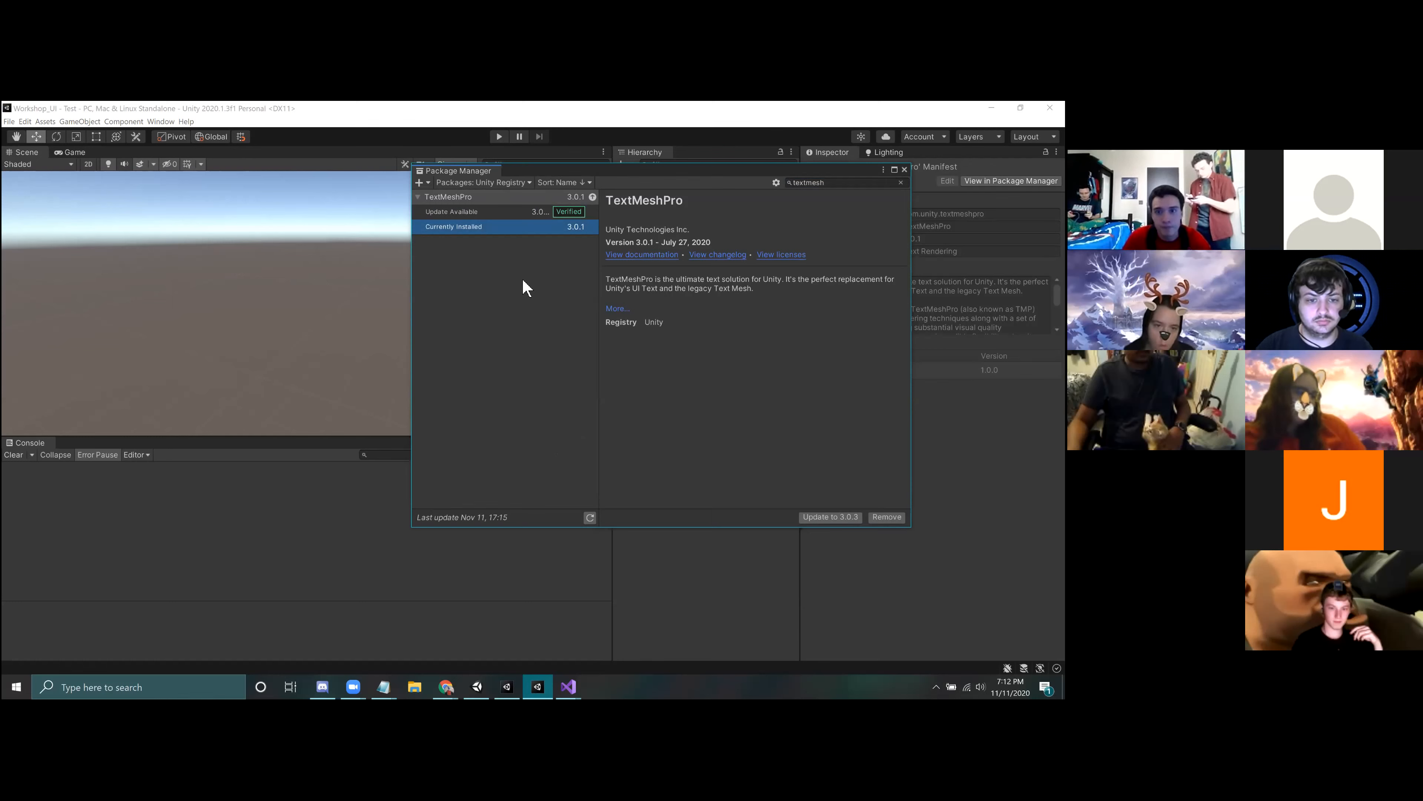
click(904, 170)
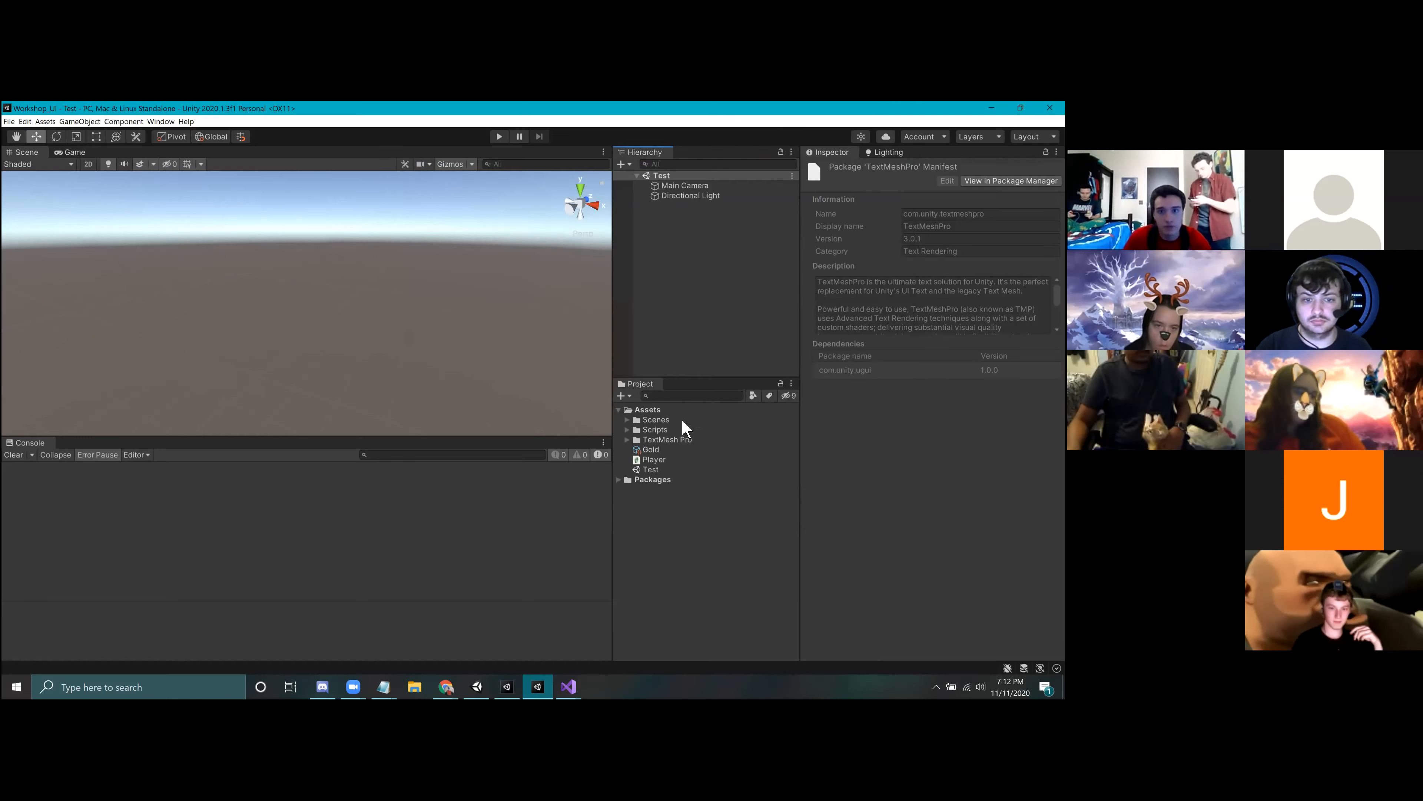
Step: Add a standard UI Text object to the Test scene and view it in the Game view
click(688, 221)
right_click(683, 218)
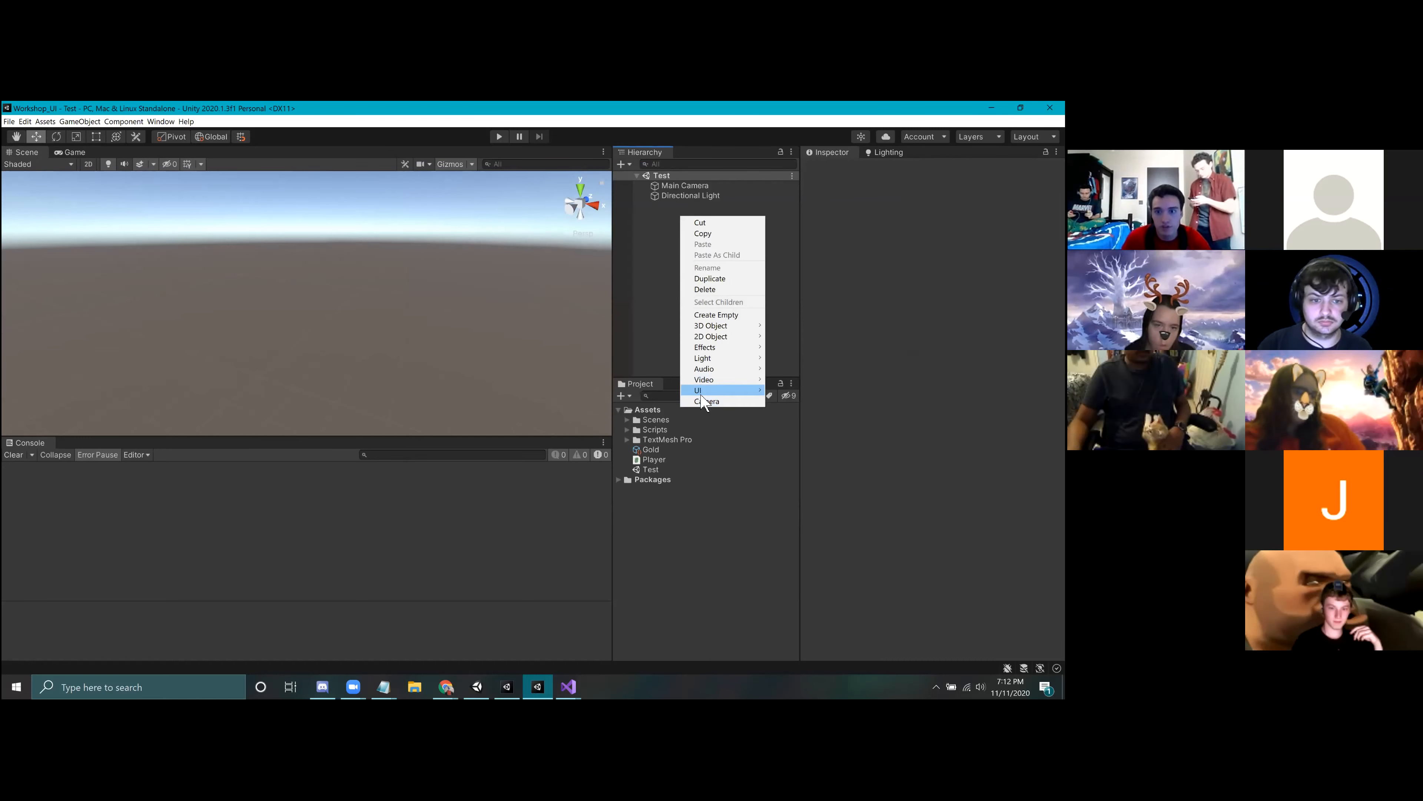
mouse_move(729, 390)
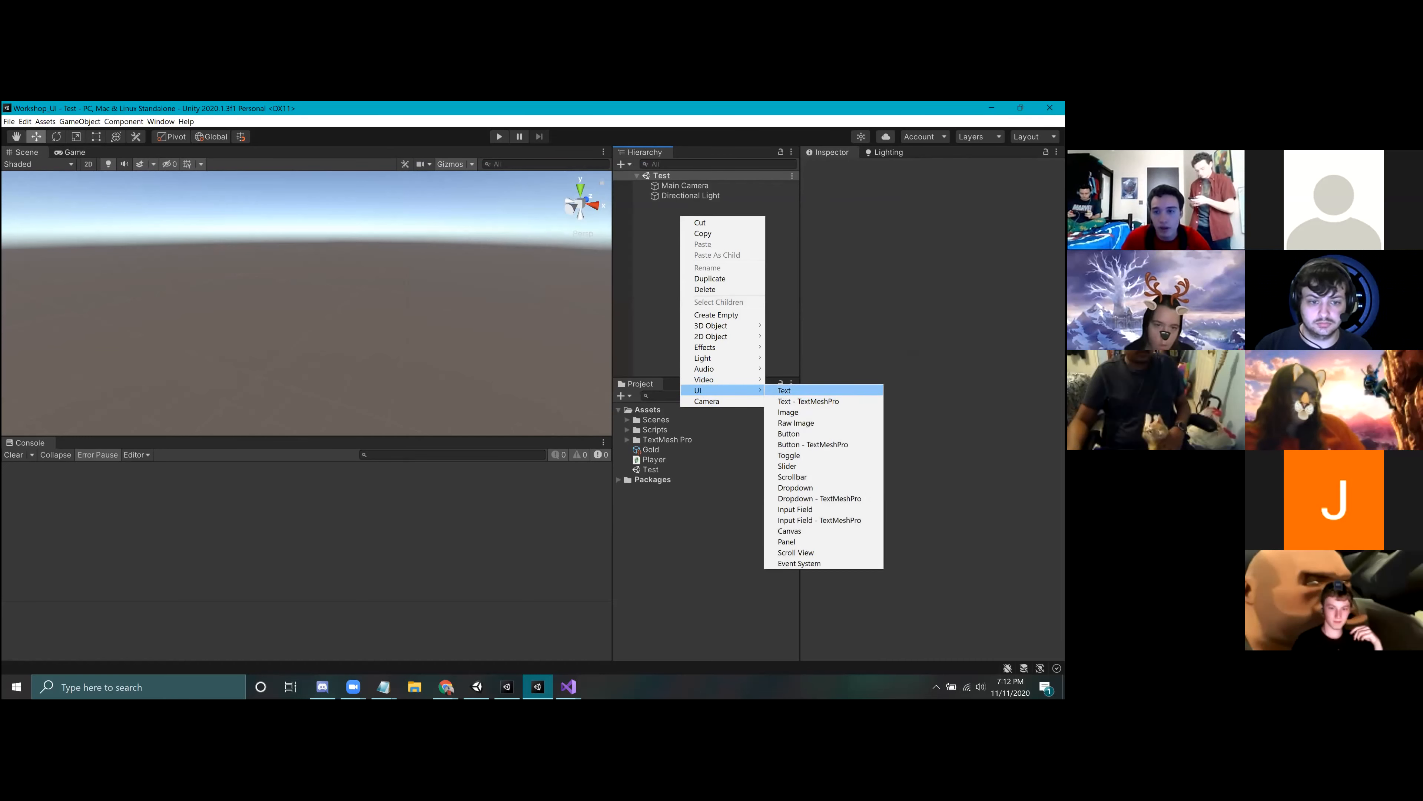
click(784, 391)
click(71, 152)
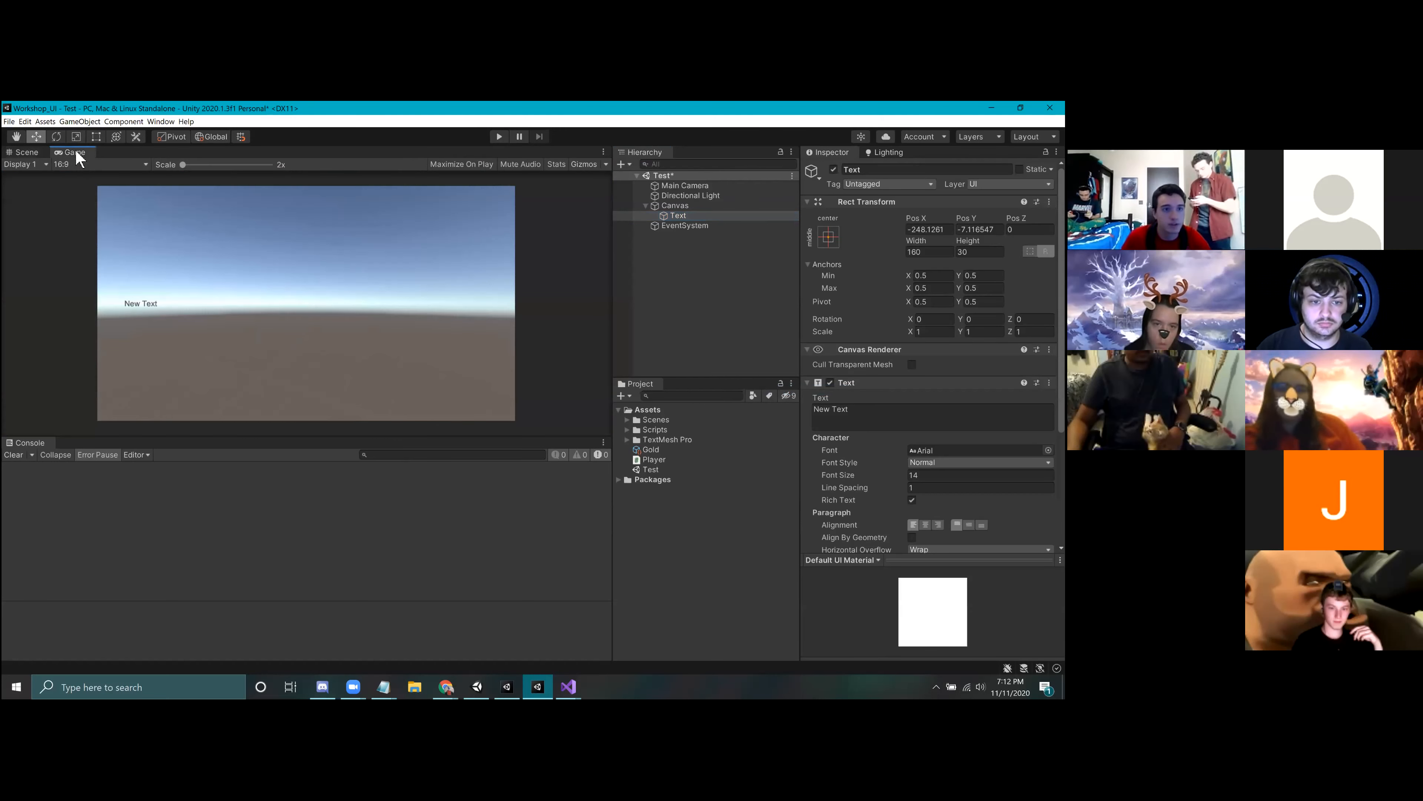
click(678, 216)
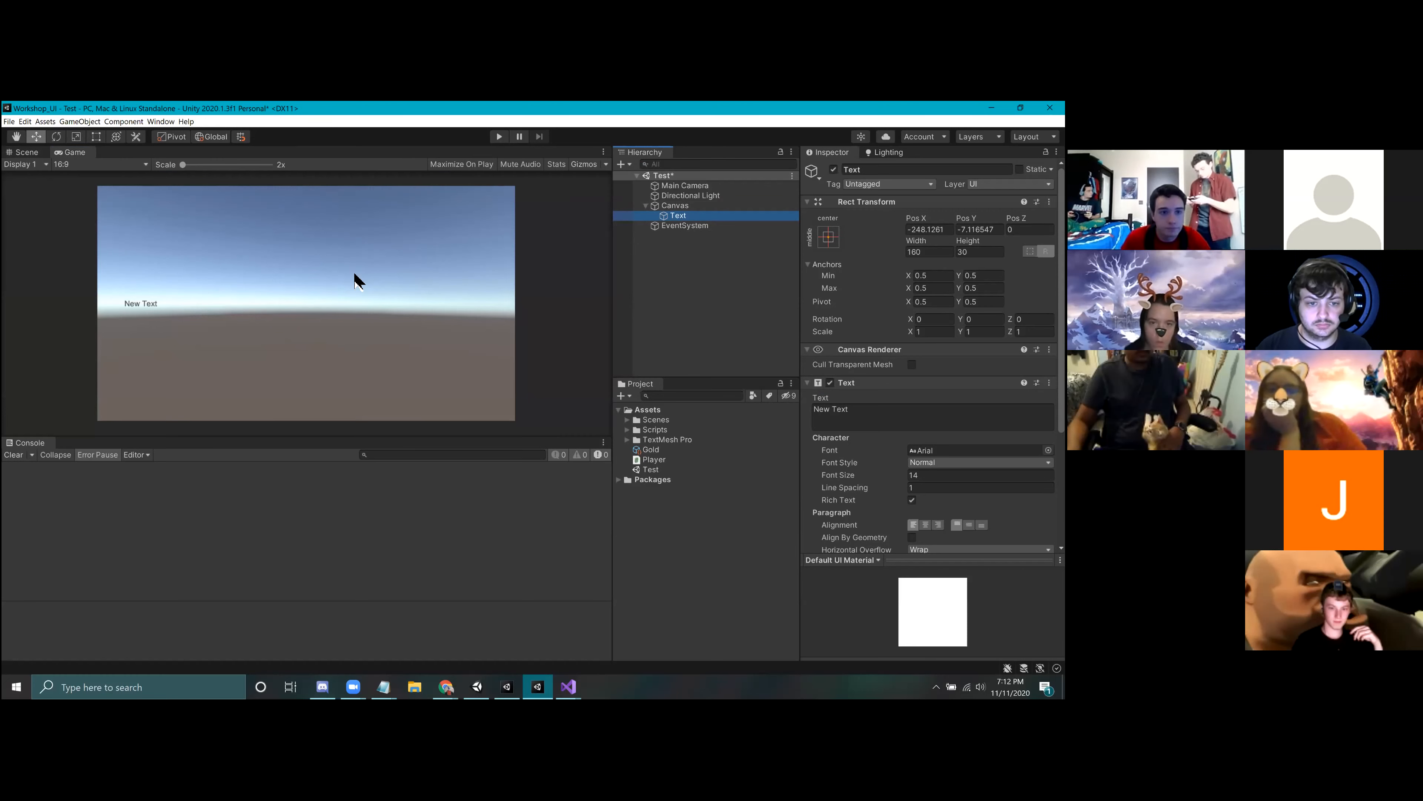
Step: Show the Scene view in 2D with the whole canvas framed and move the text to about X -126, Y -54
click(17, 151)
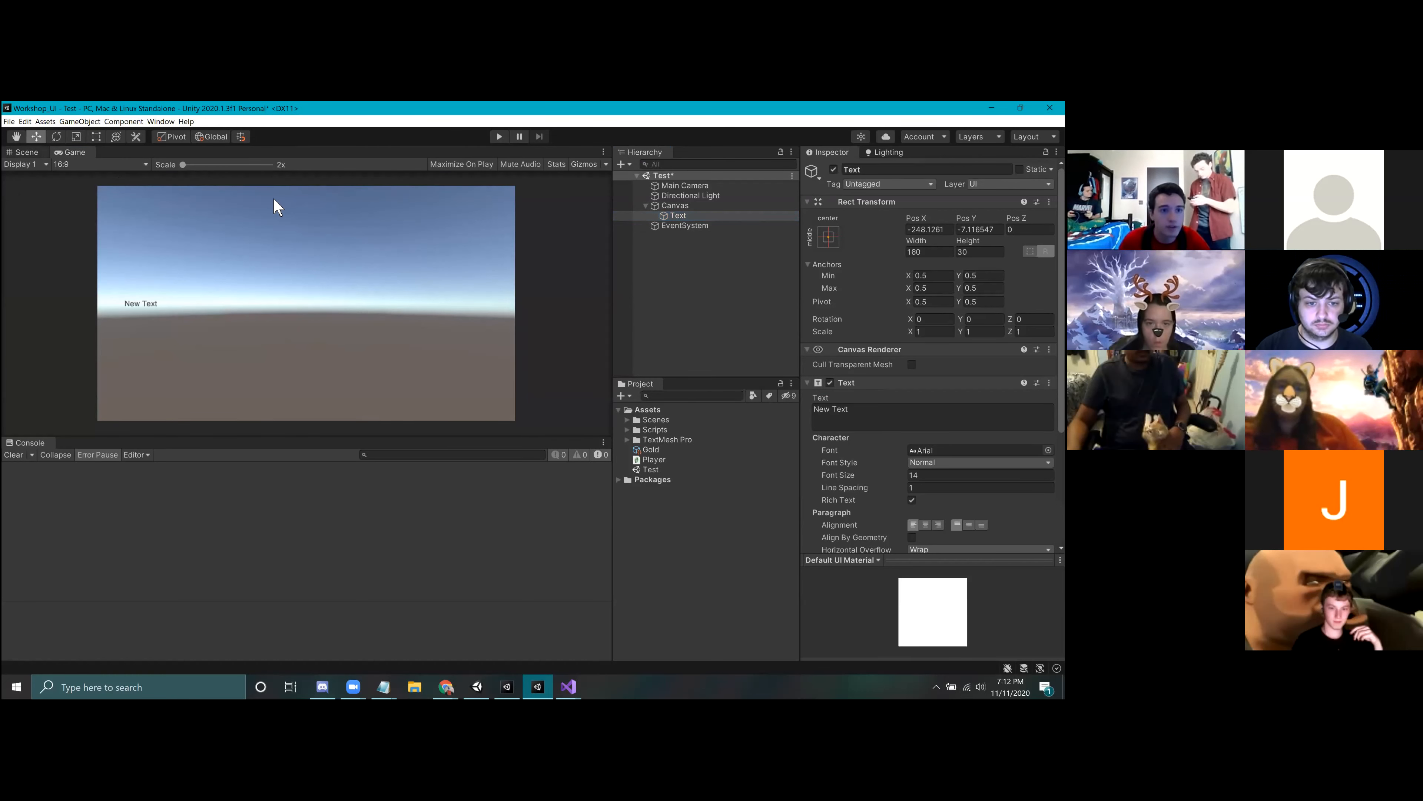
click(91, 166)
scroll(376, 315, down, 8)
middle_drag(443, 309, 293, 333)
scroll(326, 323, up, 4)
key(w)
drag(238, 310, 434, 343)
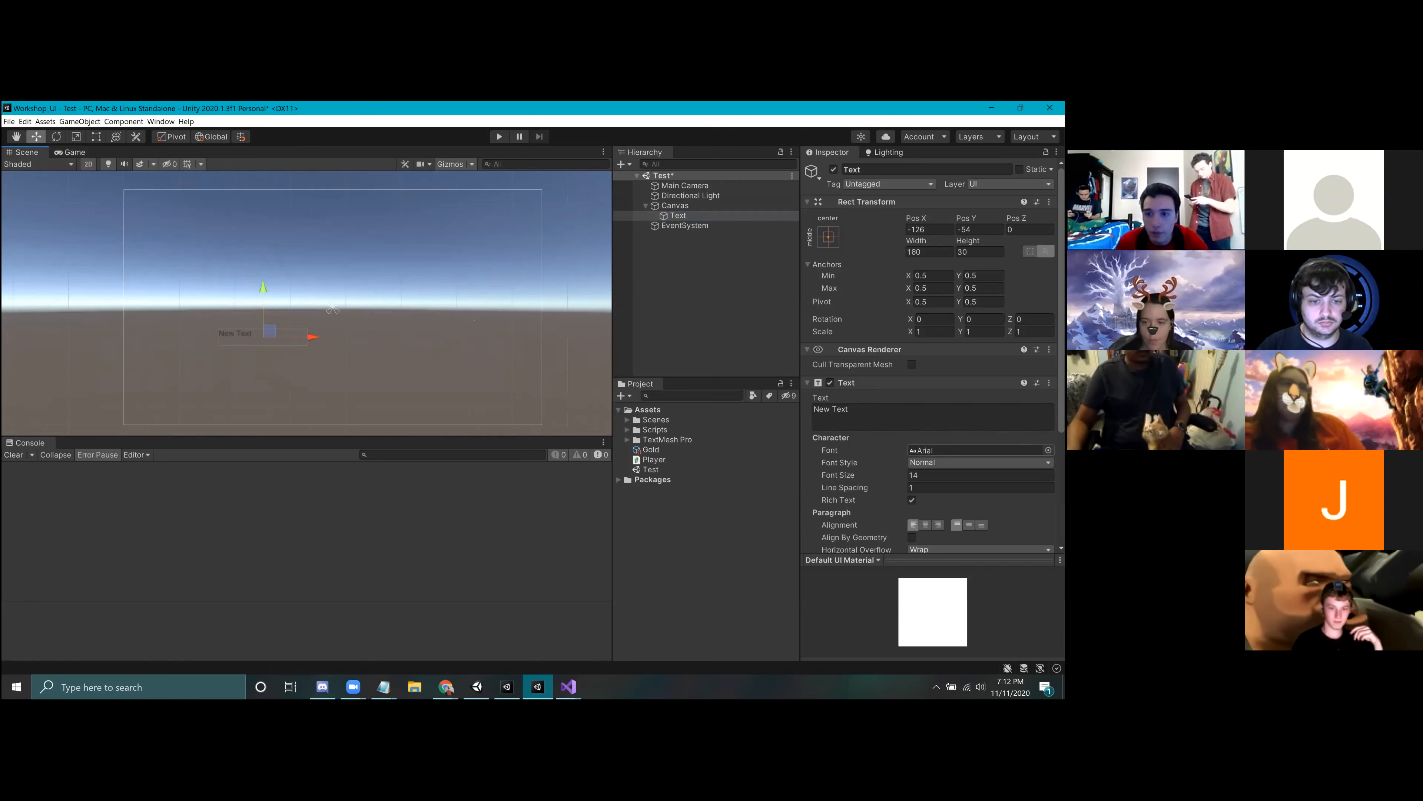
Step: Examine the standard Text component's font choices, text field and remaining settings
scroll(933, 418, down, 5)
click(1047, 338)
click(1054, 250)
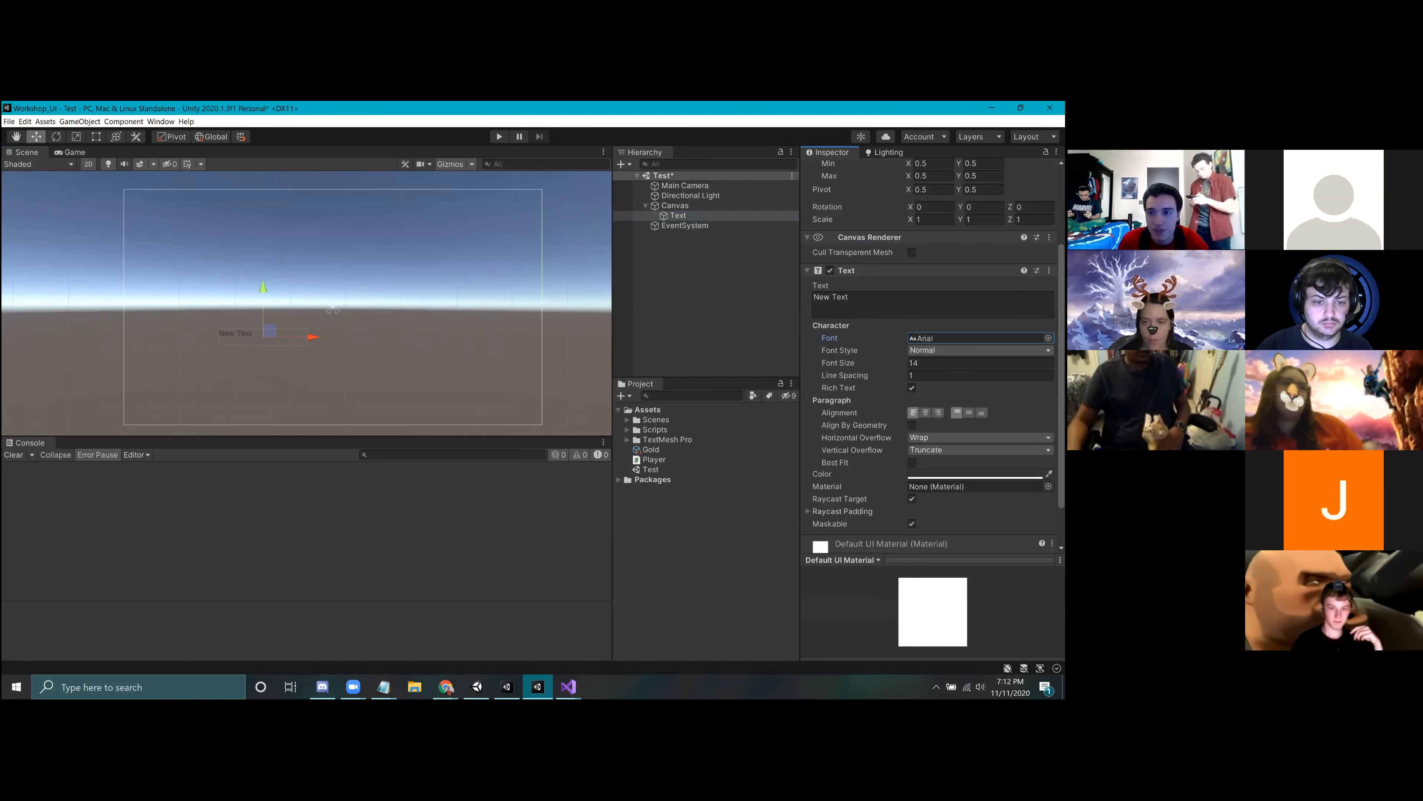
click(885, 302)
scroll(933, 357, down, 2)
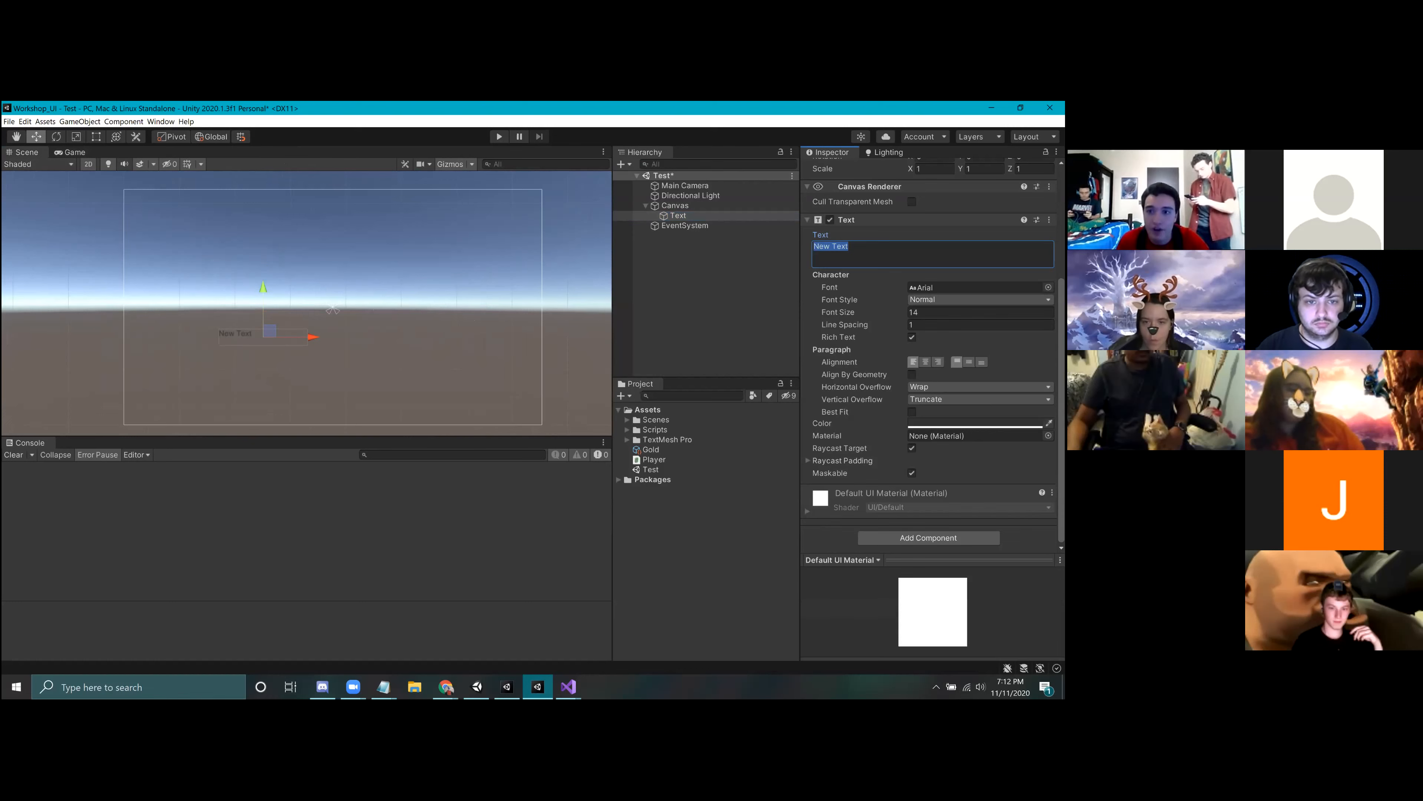
Step: Delete the Text object and its Canvas from the hierarchy and save the scene
click(695, 284)
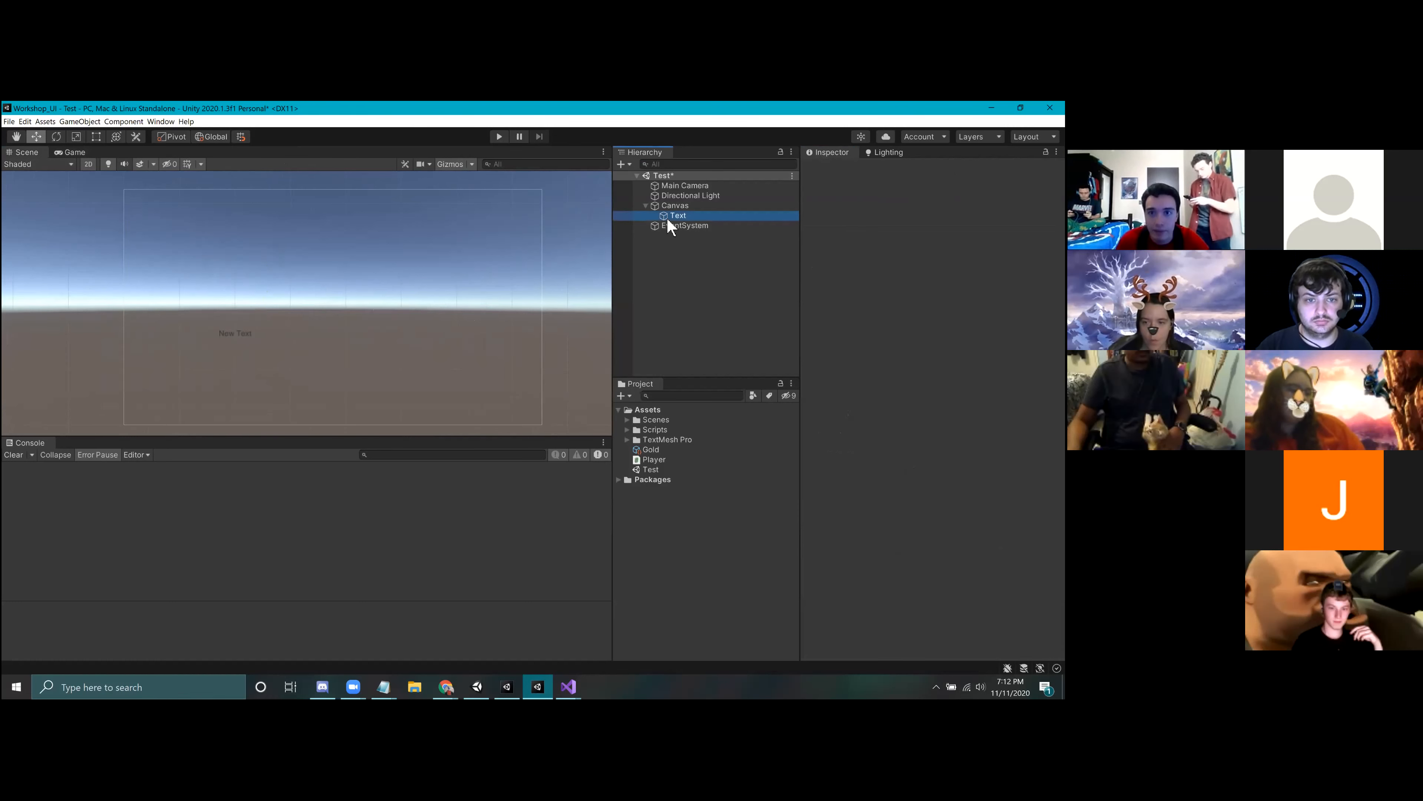
click(667, 217)
right_click(670, 213)
click(693, 285)
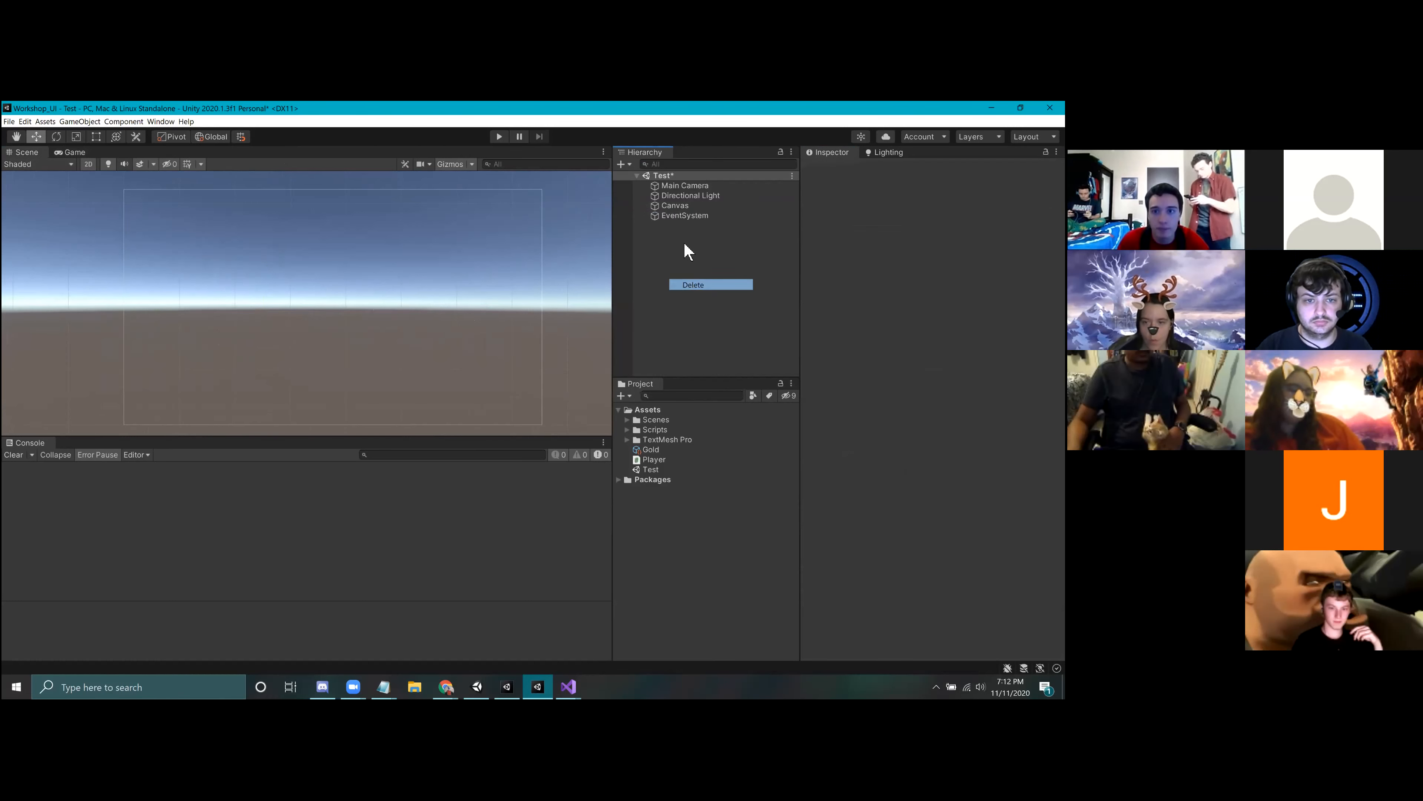
right_click(672, 207)
click(695, 280)
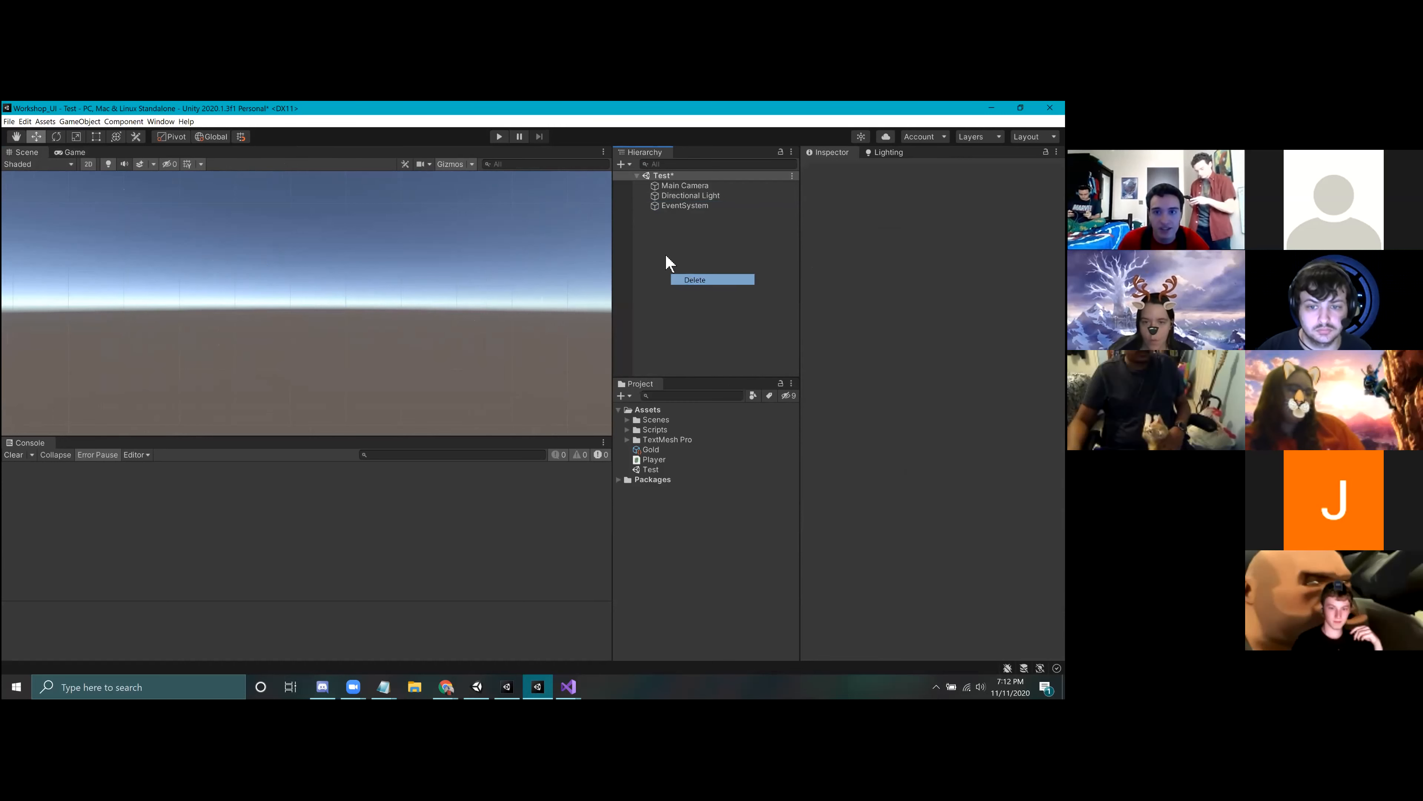
key(ctrl+s)
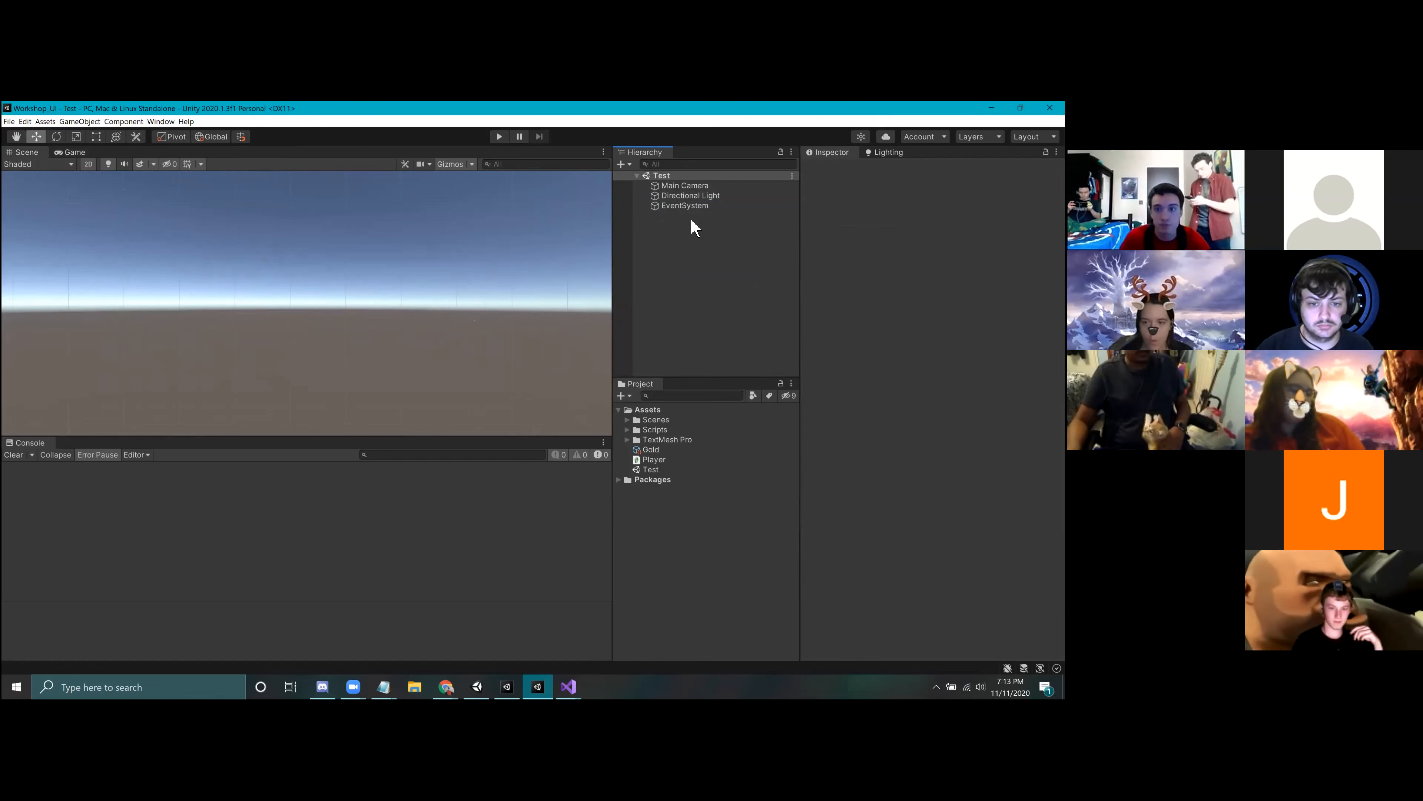
Step: Add a UI Text - TextMeshPro object and move it to about X 17, Y 91 on the canvas
right_click(698, 237)
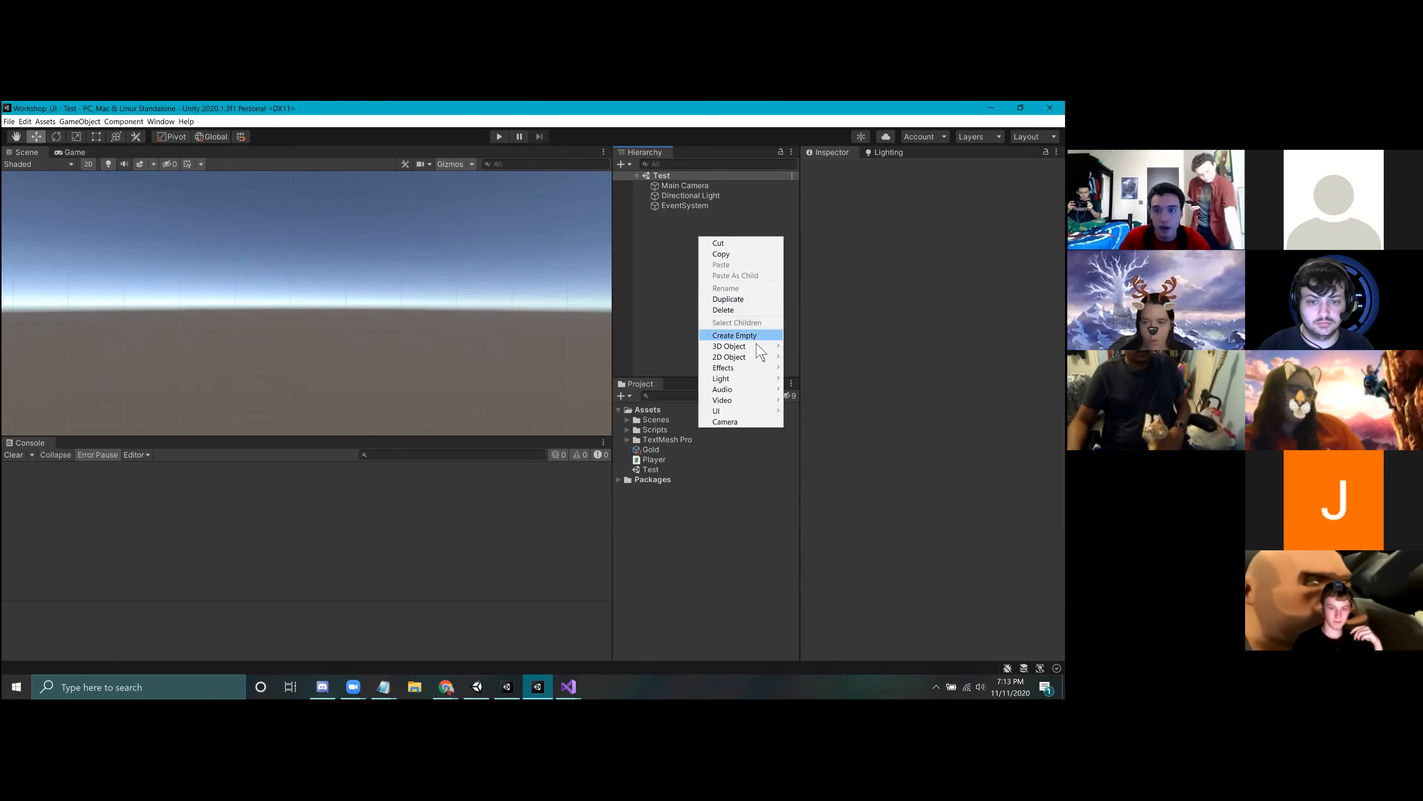
mouse_move(764, 415)
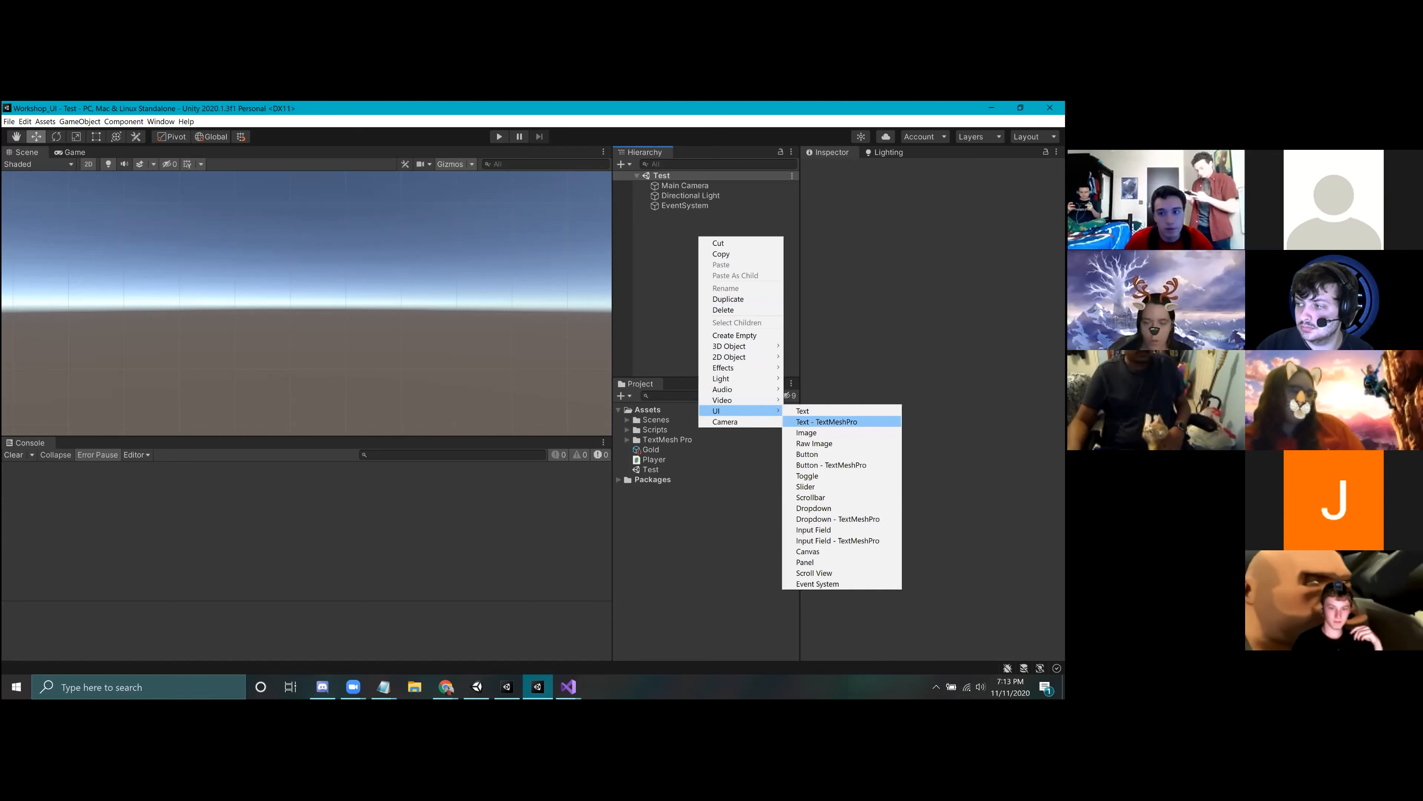
click(826, 421)
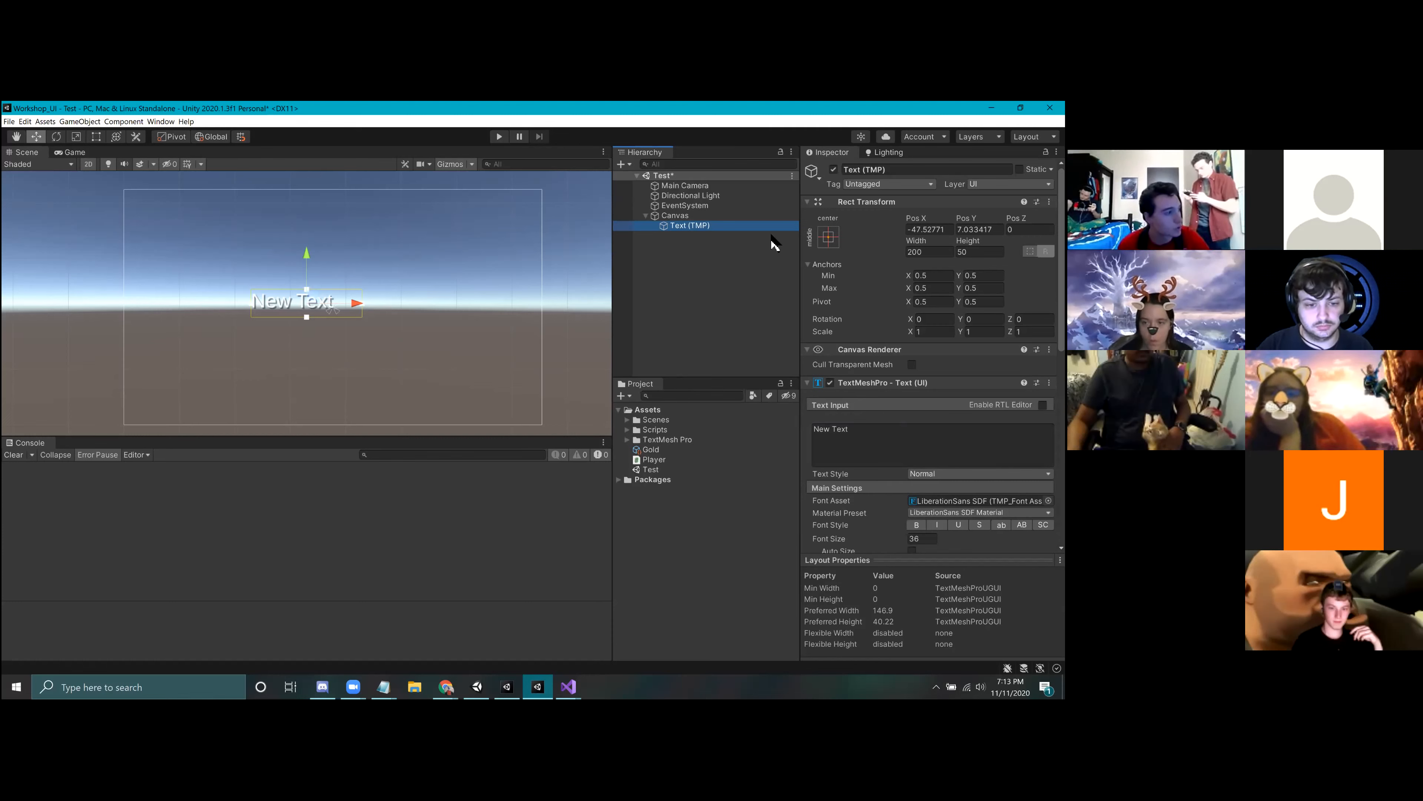
drag(302, 265, 301, 223)
drag(359, 262, 393, 275)
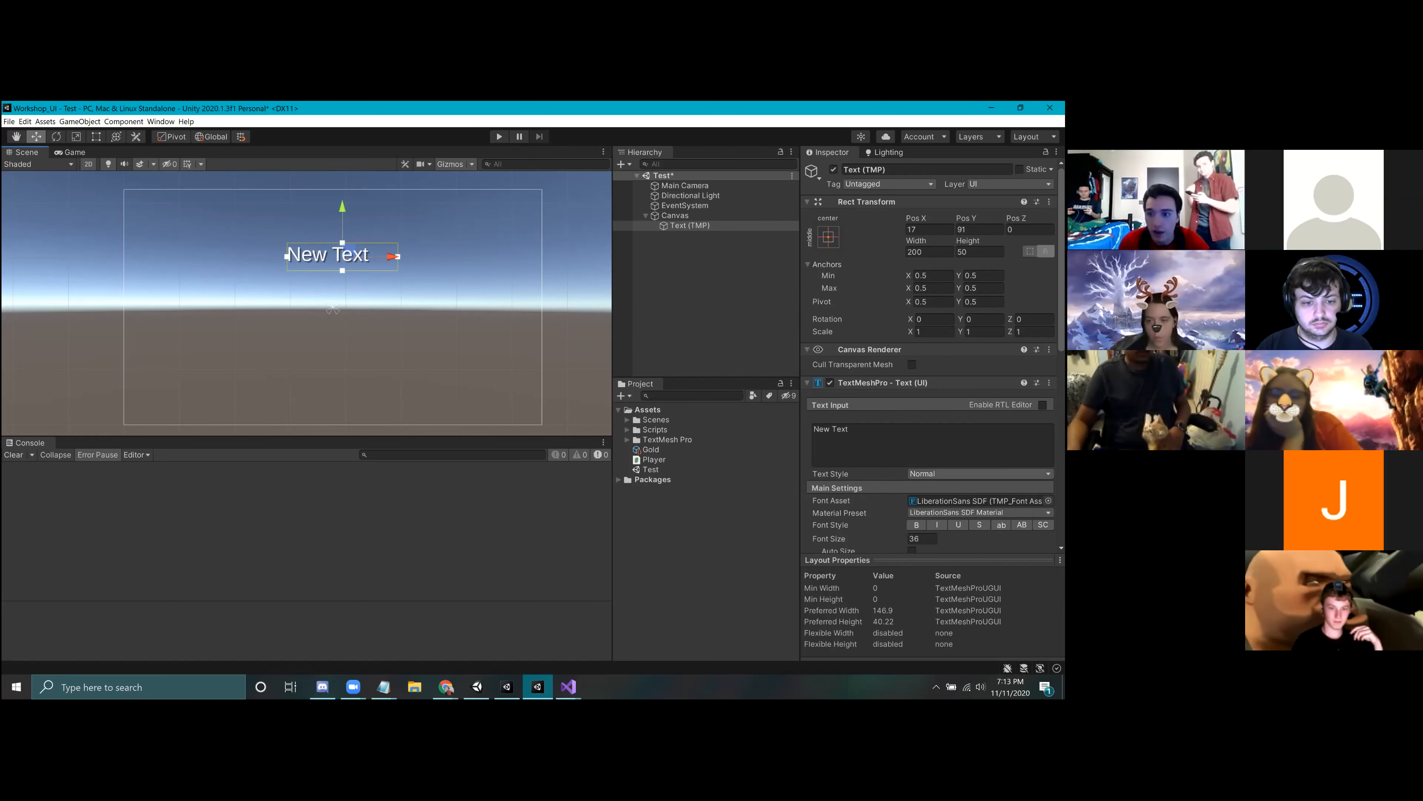
Step: Review the TextMeshPro text's main settings and its list of available font assets
scroll(930, 449, down, 3)
scroll(963, 504, down, 3)
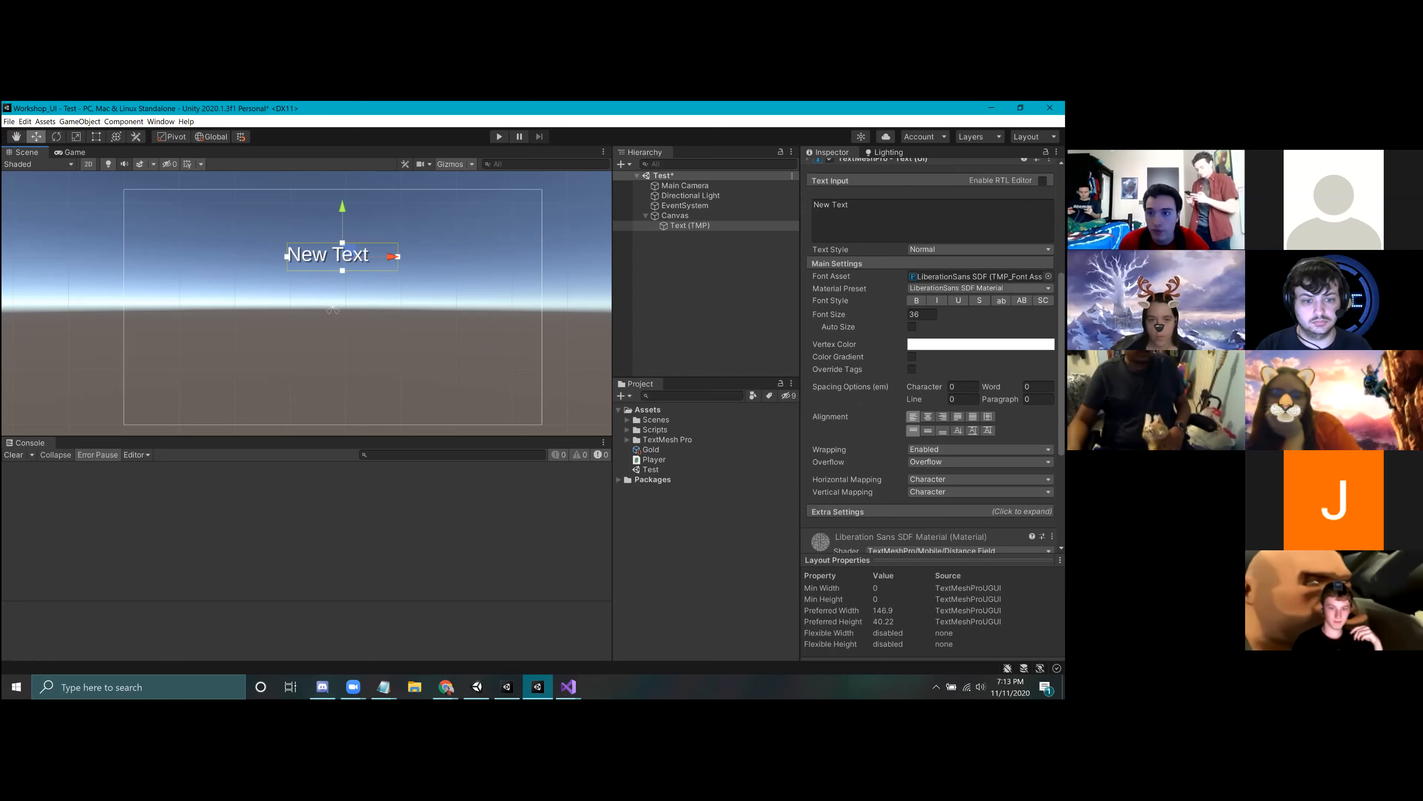
click(1048, 276)
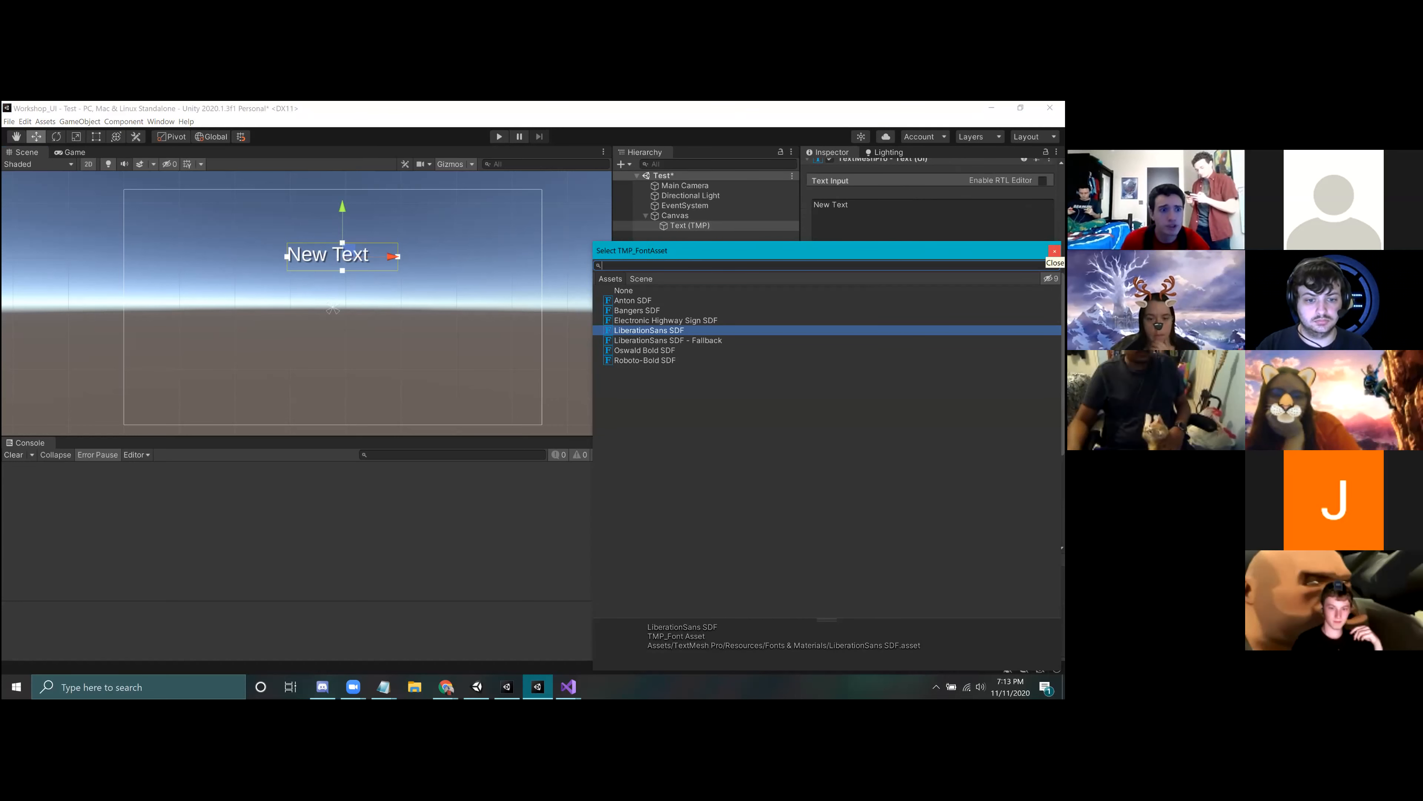
click(1054, 250)
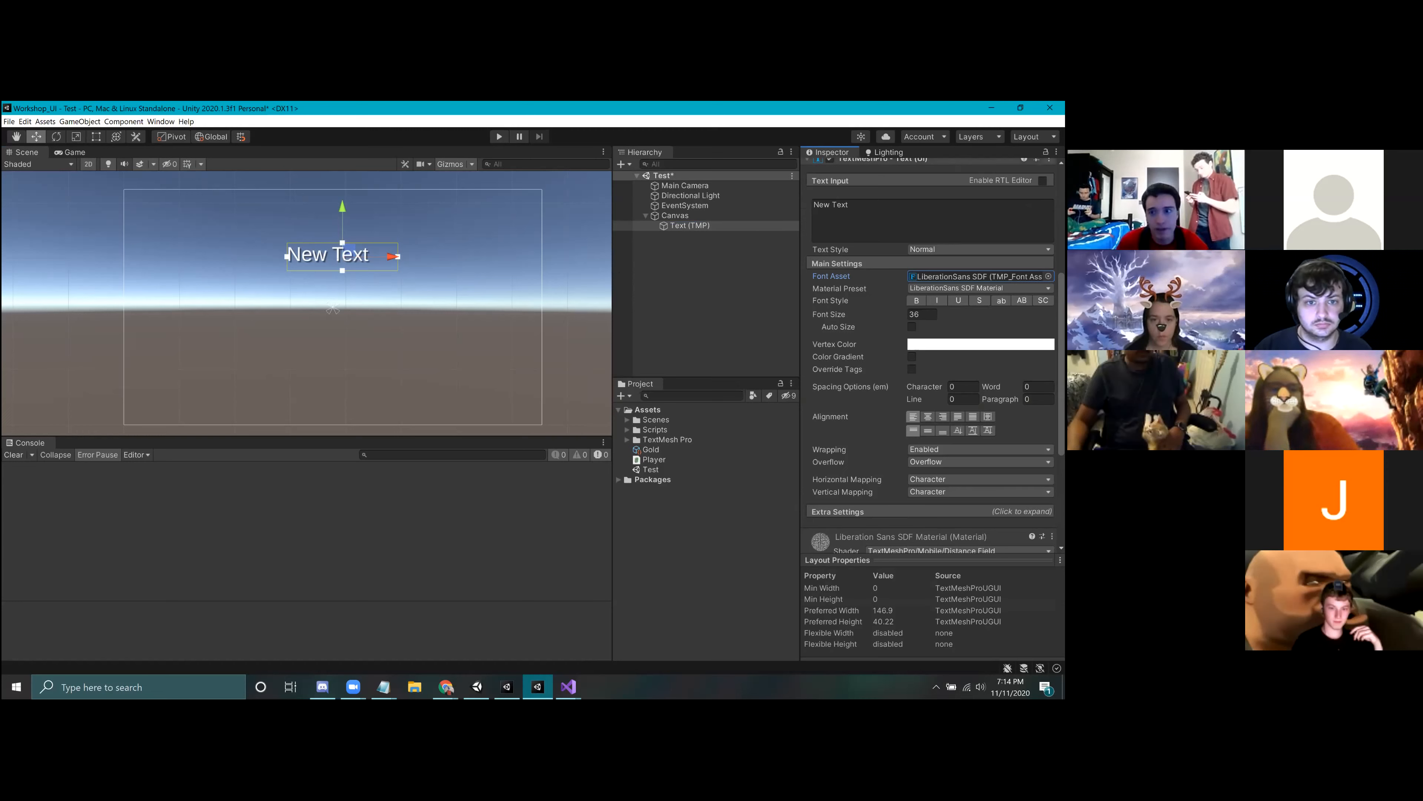
Step: Try the available font assets on the New Text object, such as Bangers and Electronic Highway Sign, returning it to LiberationSans SDF
click(1048, 275)
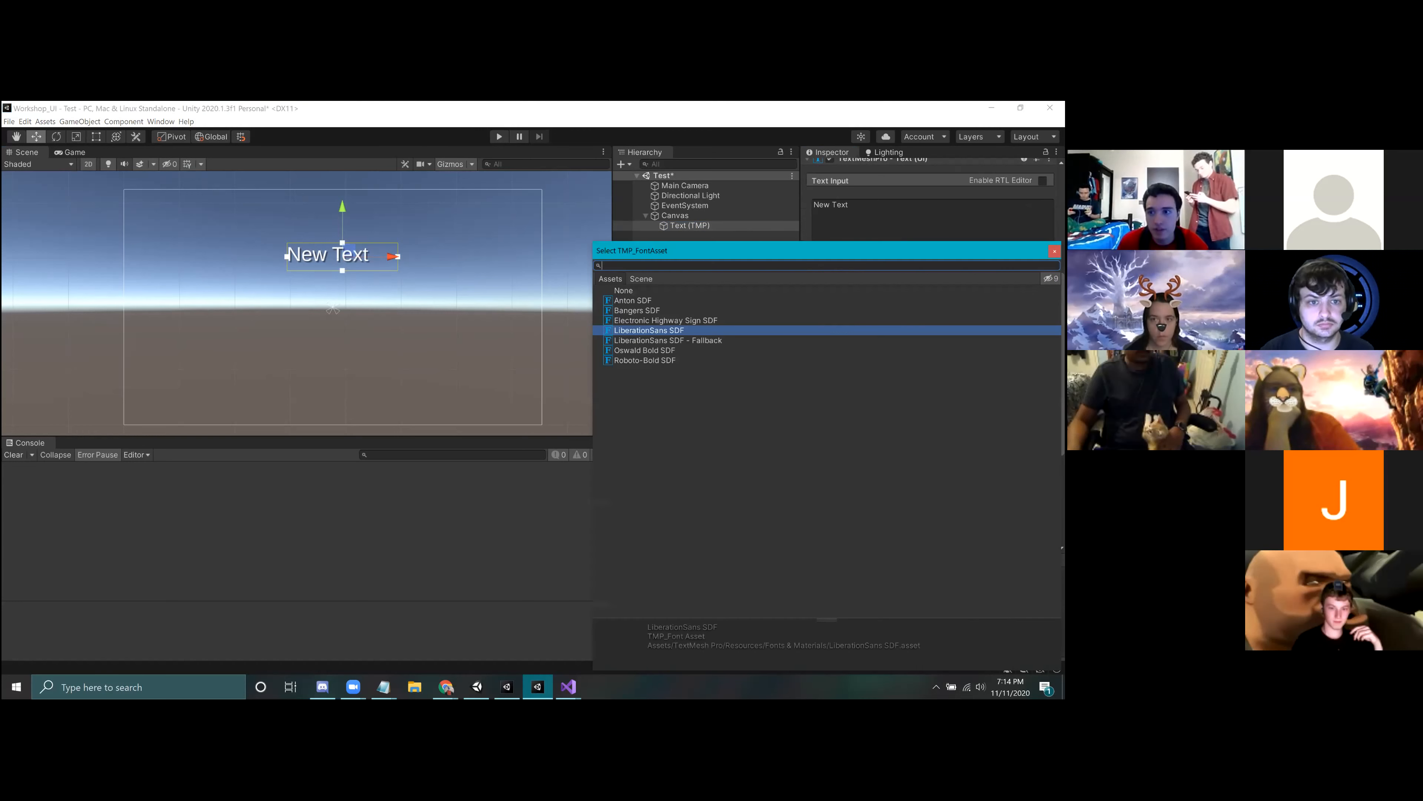
click(638, 359)
click(636, 351)
click(633, 340)
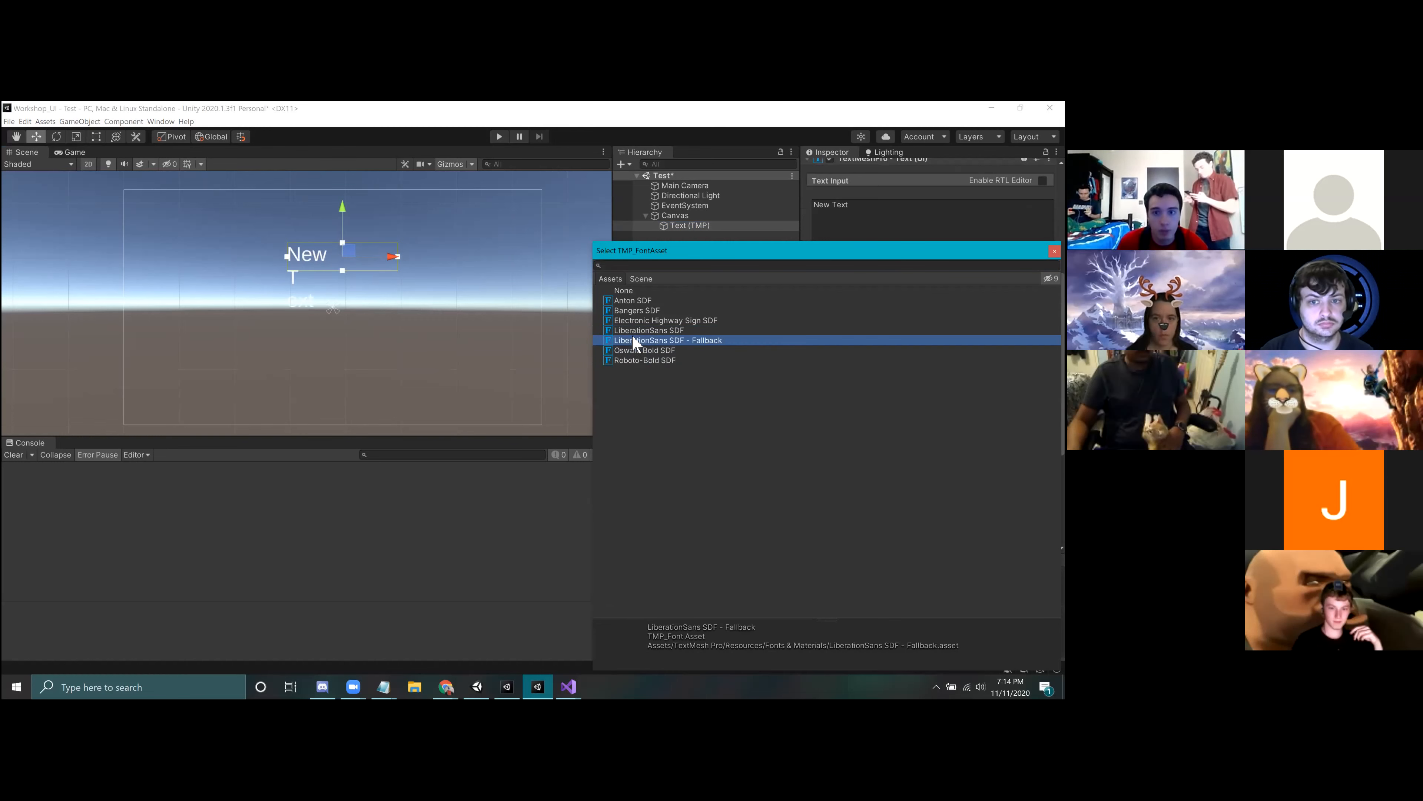
click(632, 329)
click(633, 311)
click(633, 320)
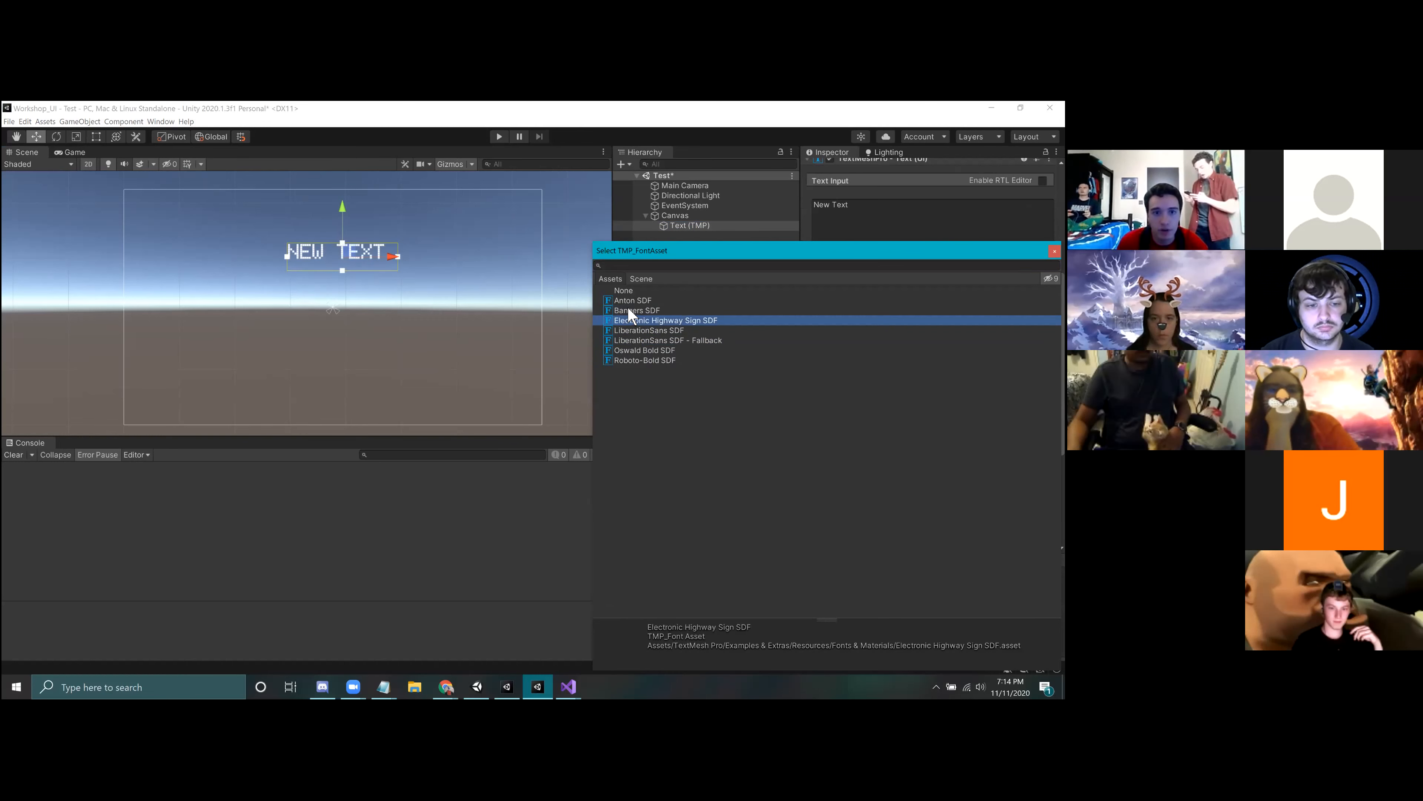
click(629, 302)
click(632, 320)
key(Up)
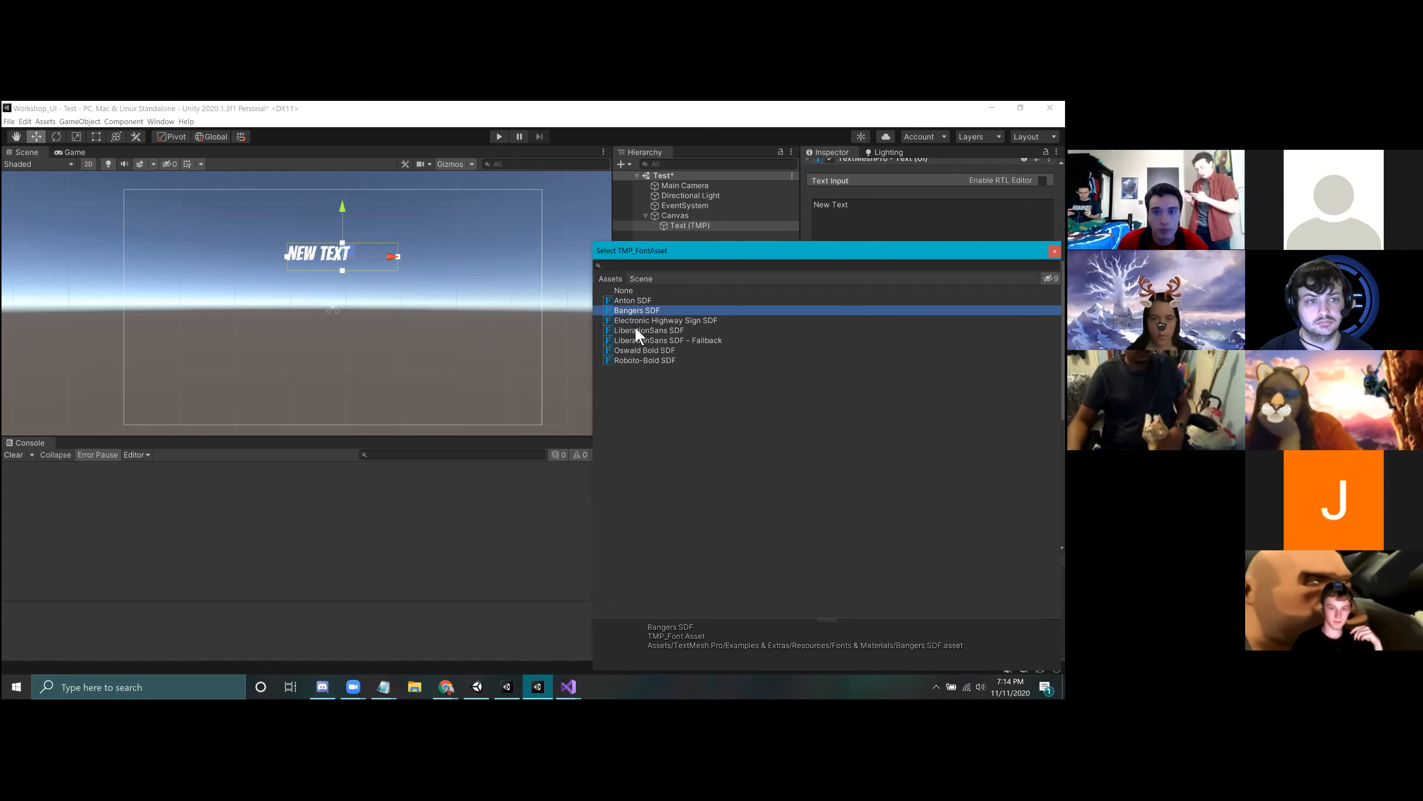
click(658, 350)
click(652, 340)
click(649, 330)
click(1054, 250)
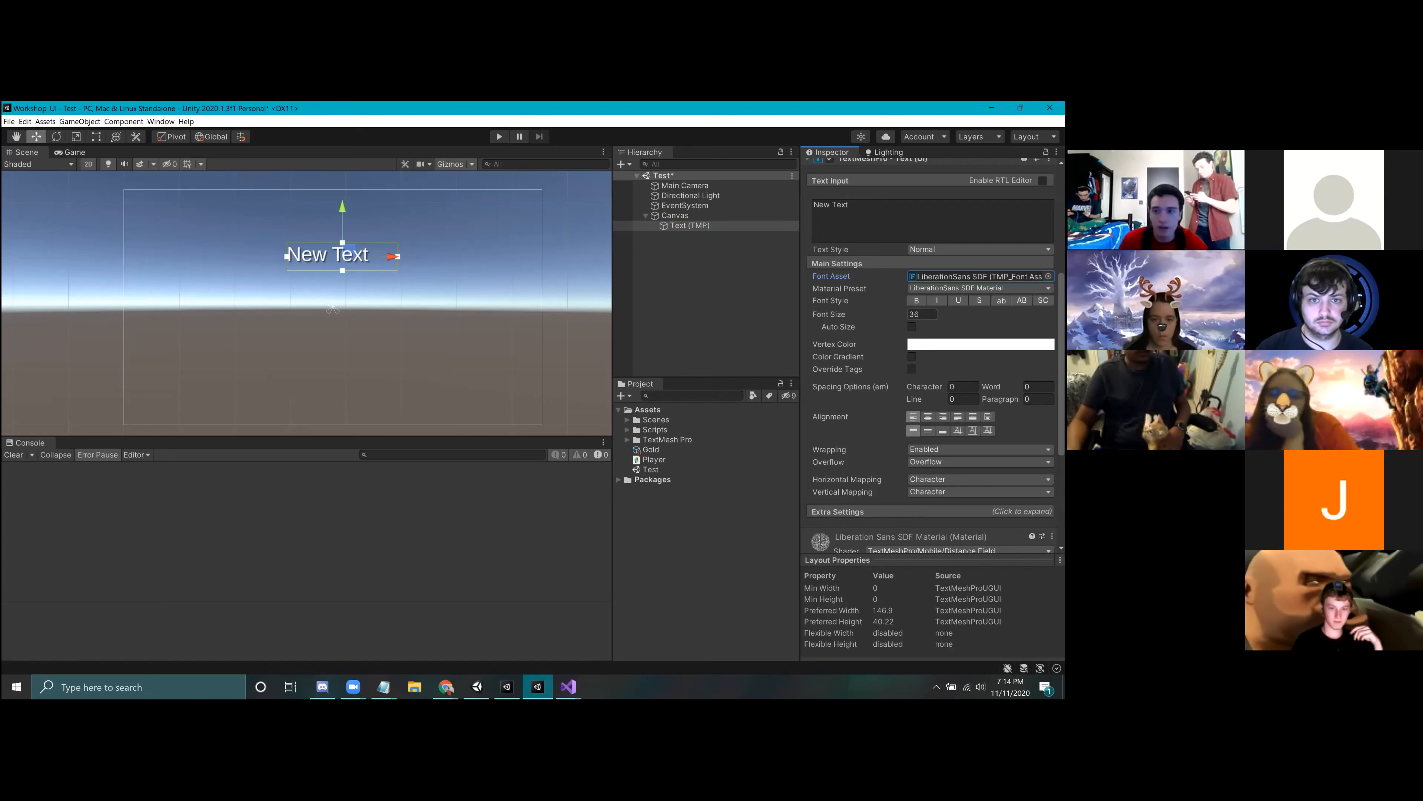
Step: Try the text material with Underlay off and Outline on at different thicknesses, restoring Outline to off and Underlay to on
scroll(931, 353, down, 5)
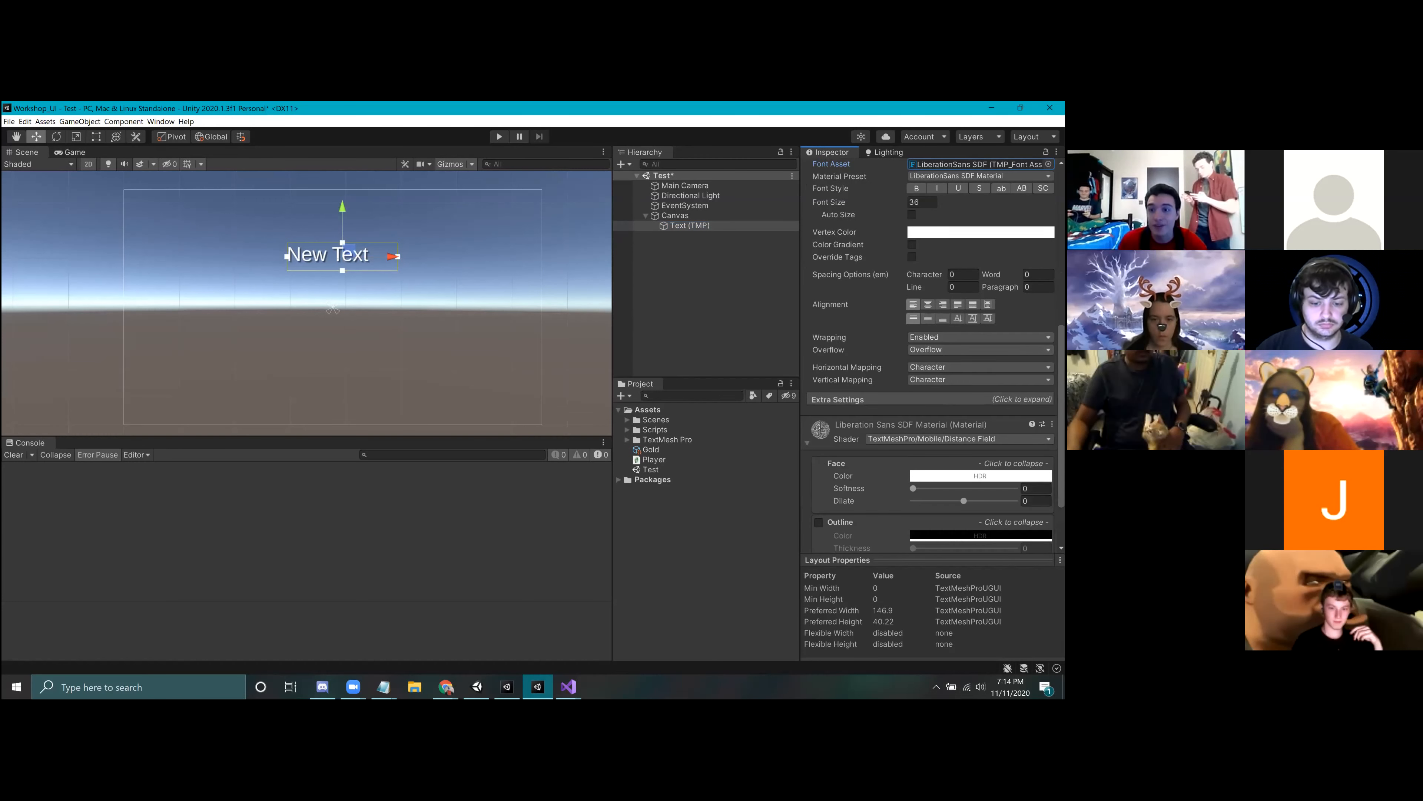
scroll(930, 354, down, 3)
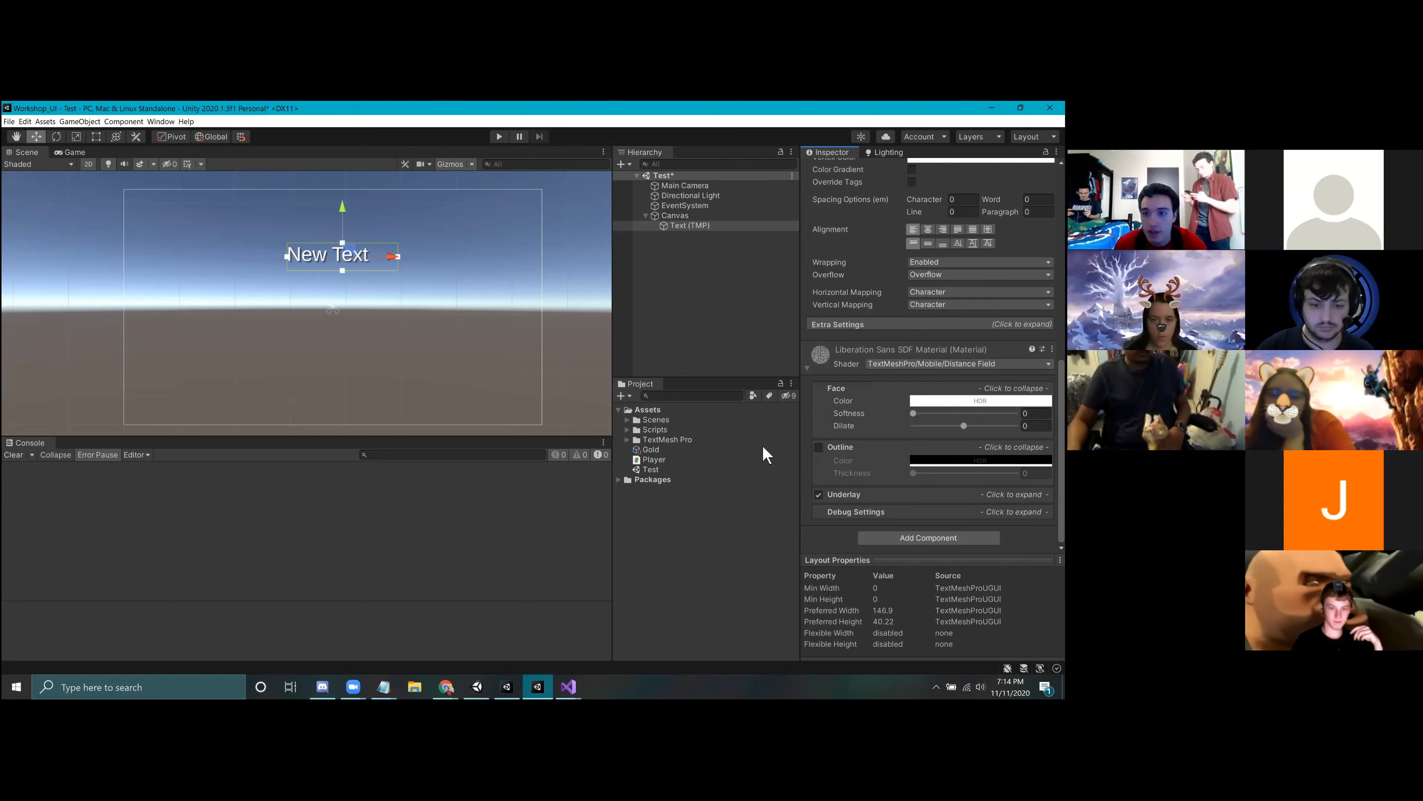
click(818, 495)
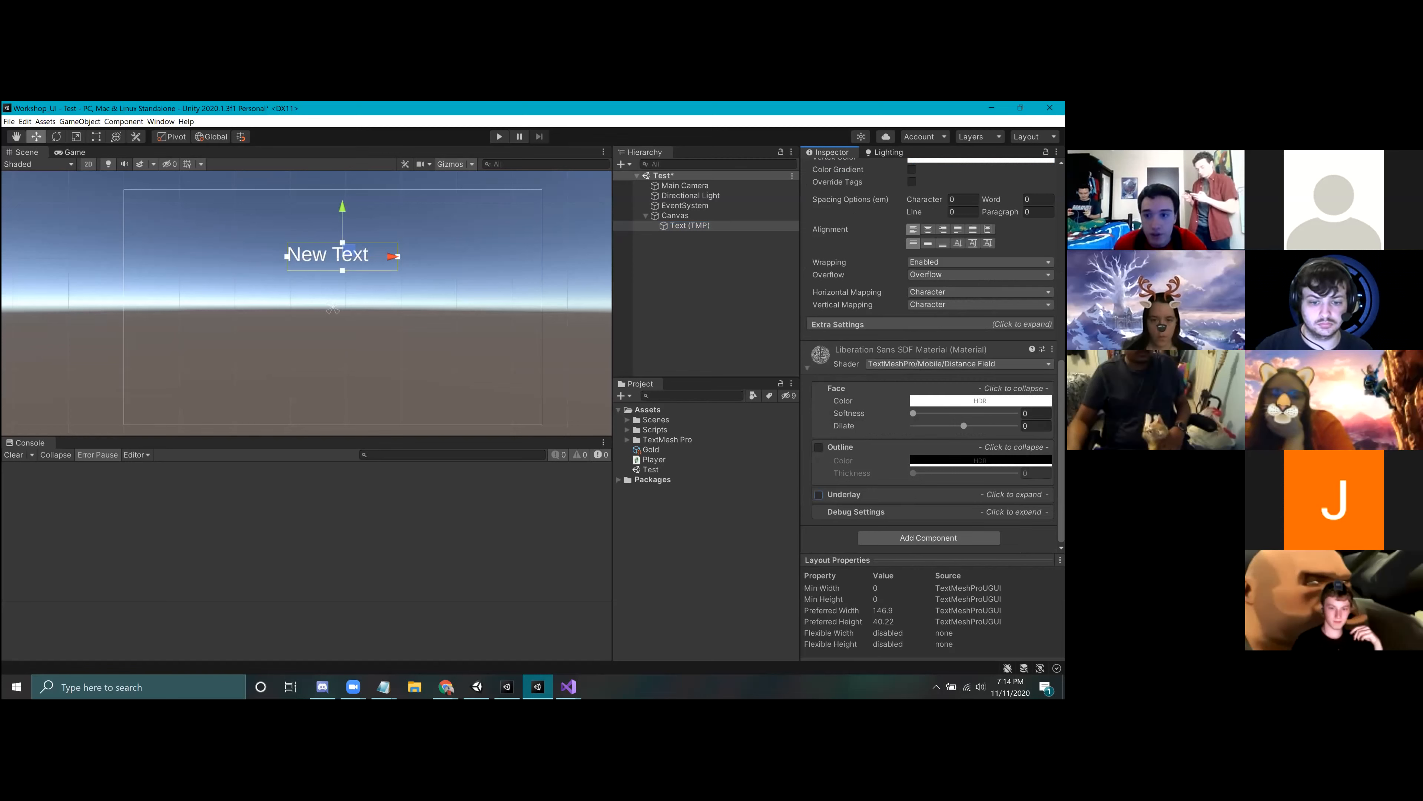
click(819, 447)
mouse_move(913, 473)
mouse_down()
mouse_move(961, 472)
mouse_move(935, 473)
mouse_up()
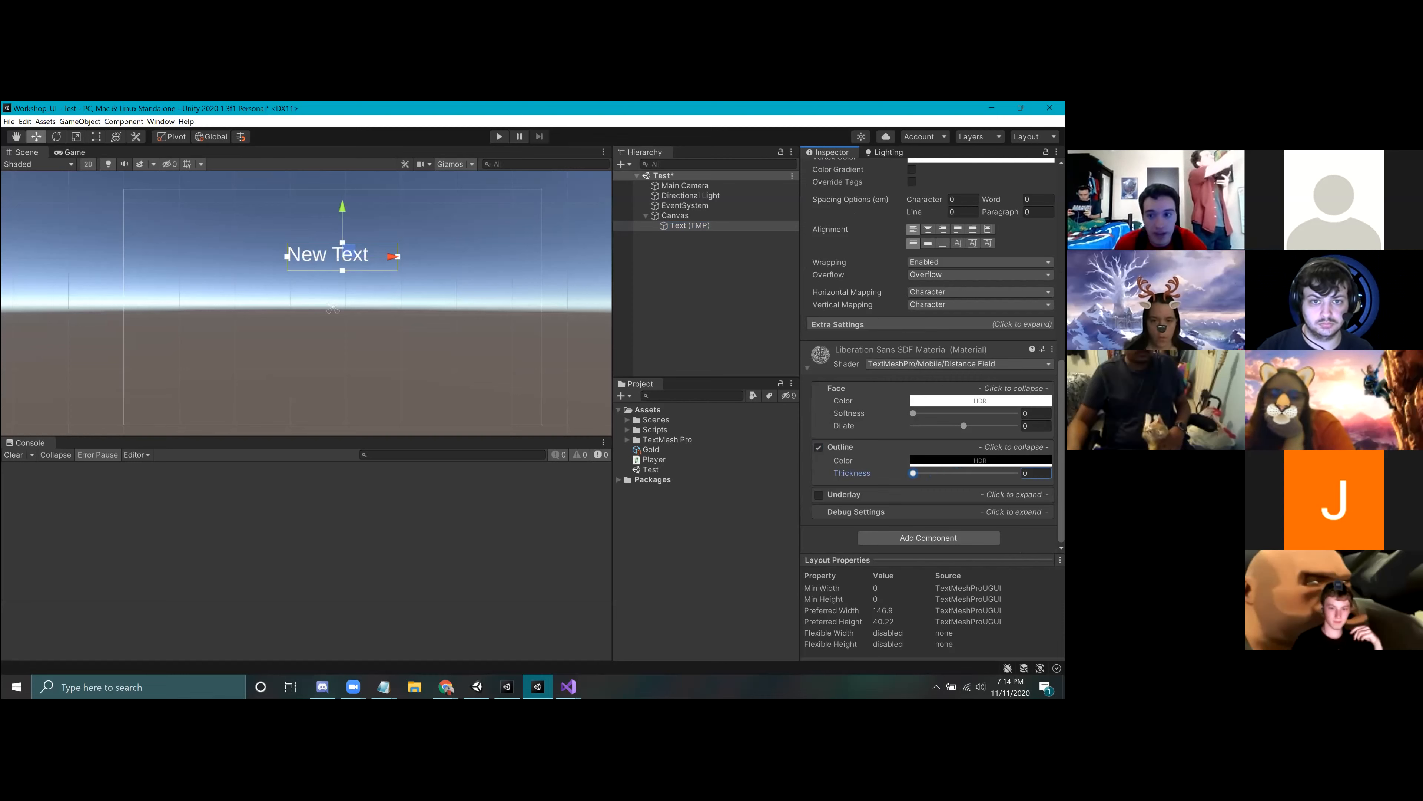
click(819, 447)
click(819, 494)
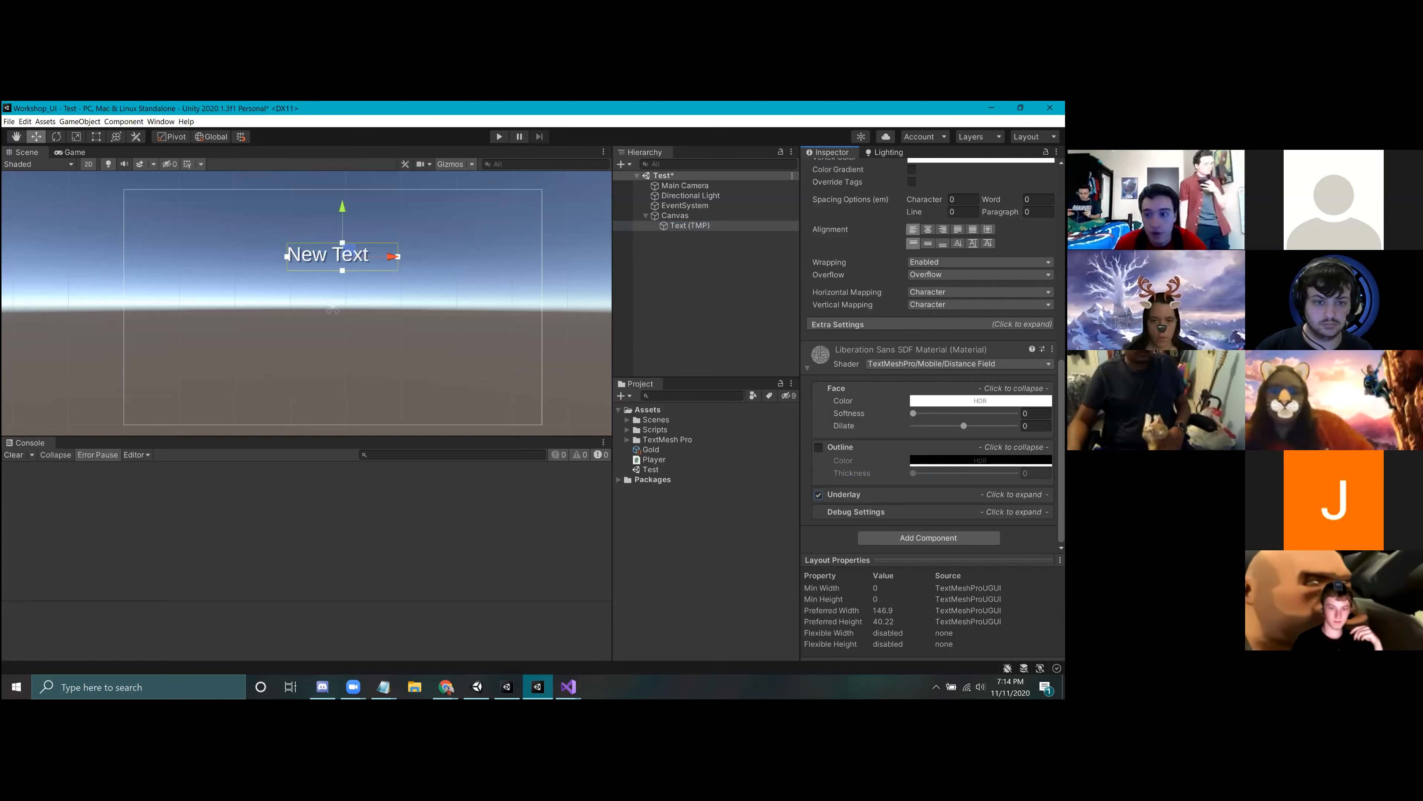
Step: Try a different Underlay softness of about 0.18 on the New Text material and return it to 0.282
click(844, 494)
click(840, 447)
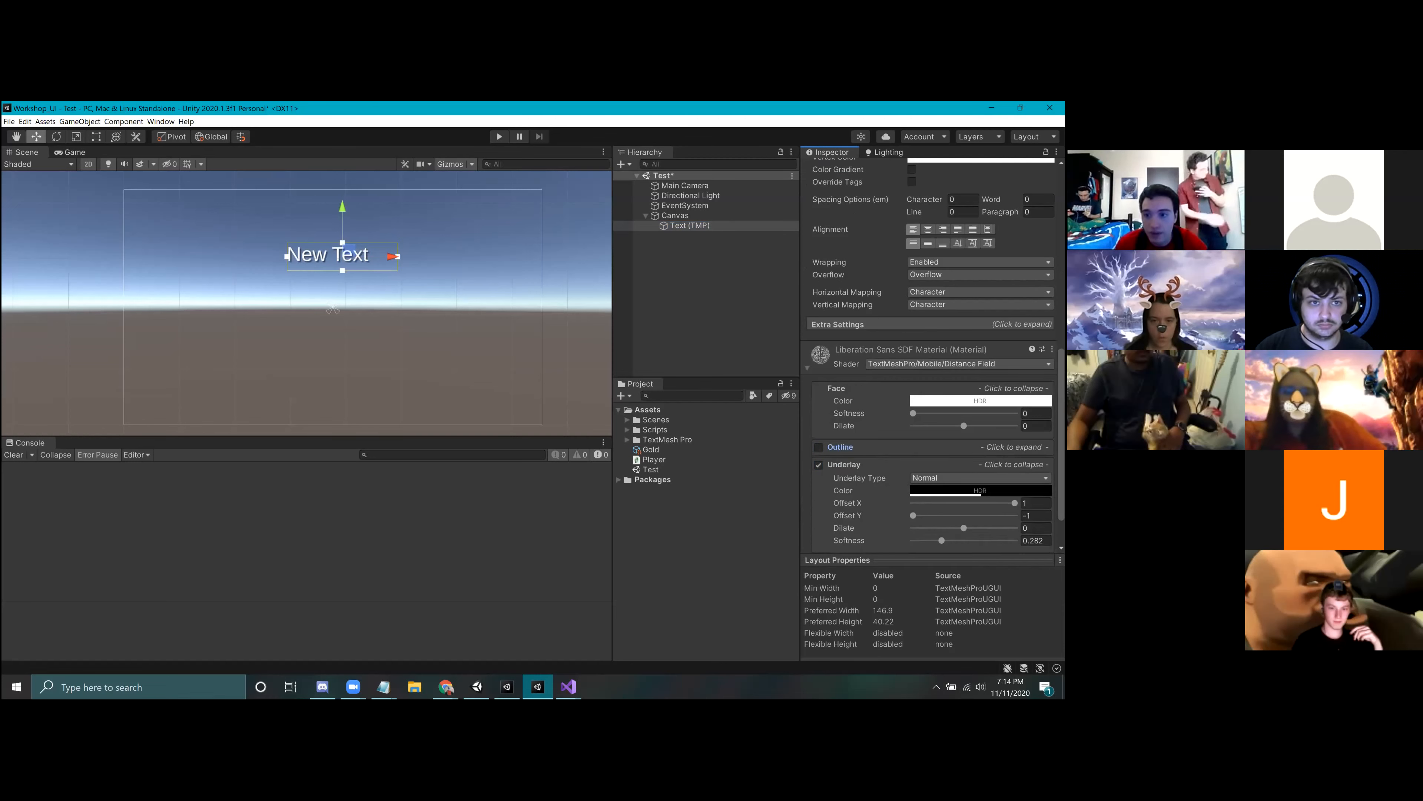
click(836, 388)
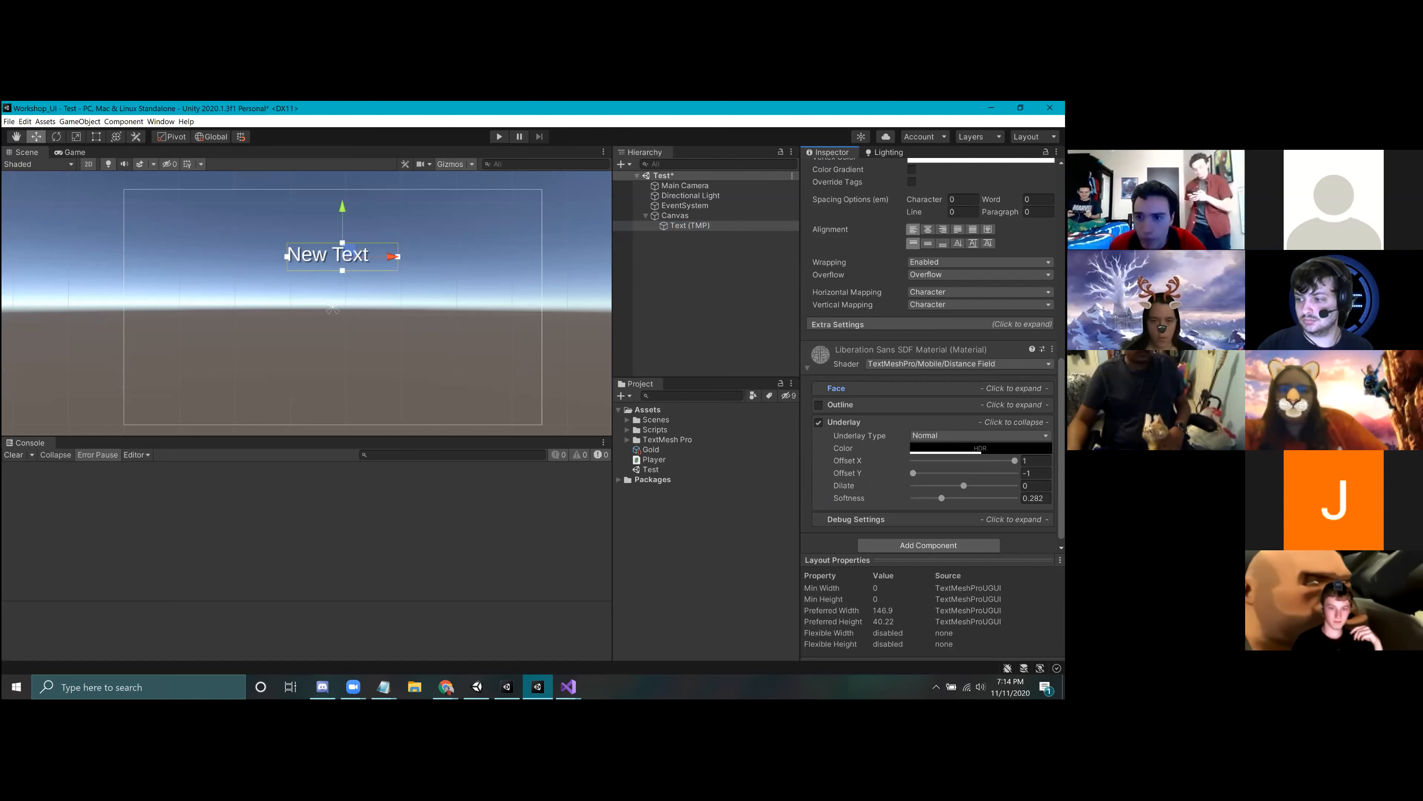
scroll(330, 241, up, 5)
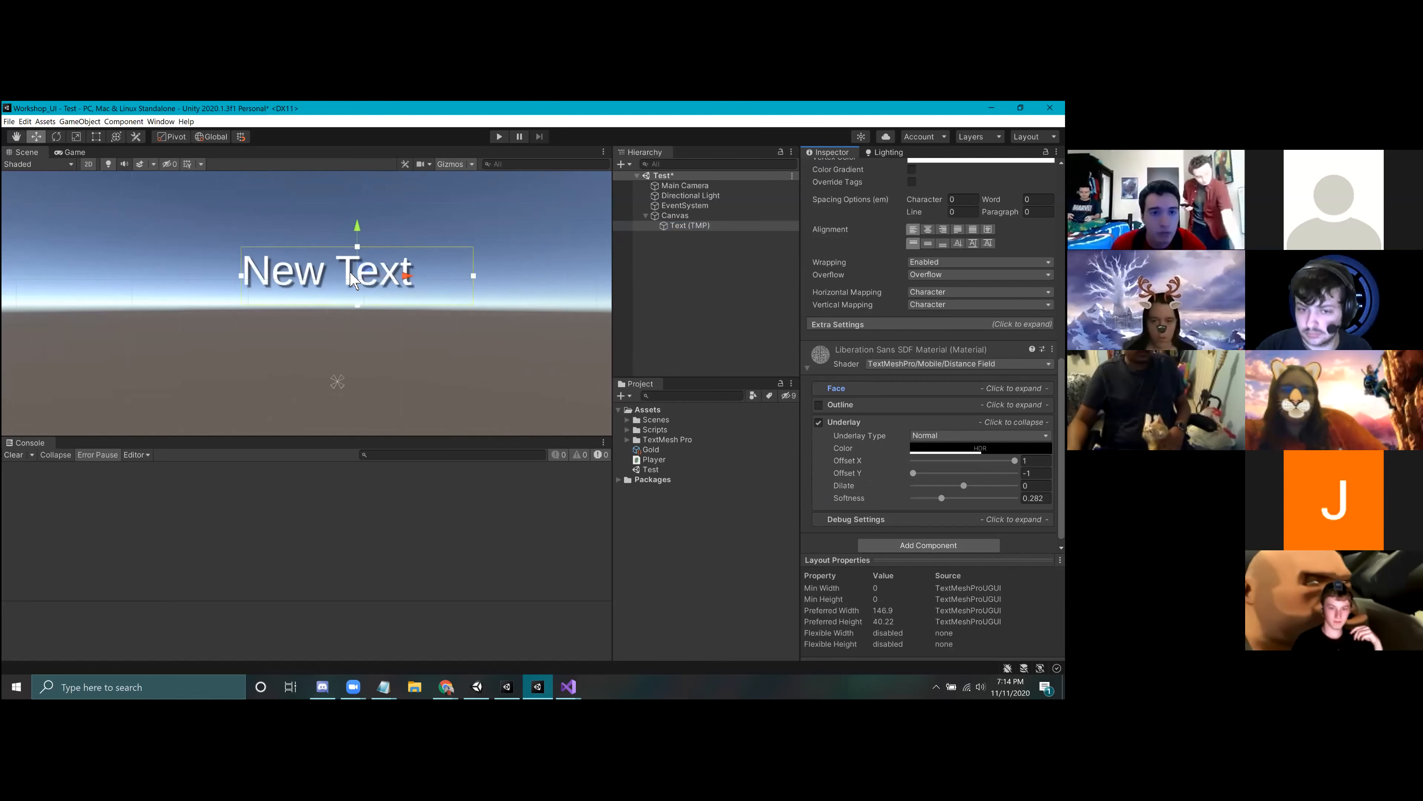
mouse_move(1015, 460)
mouse_down()
mouse_move(915, 460)
mouse_move(1015, 460)
mouse_up()
drag(913, 473, 932, 498)
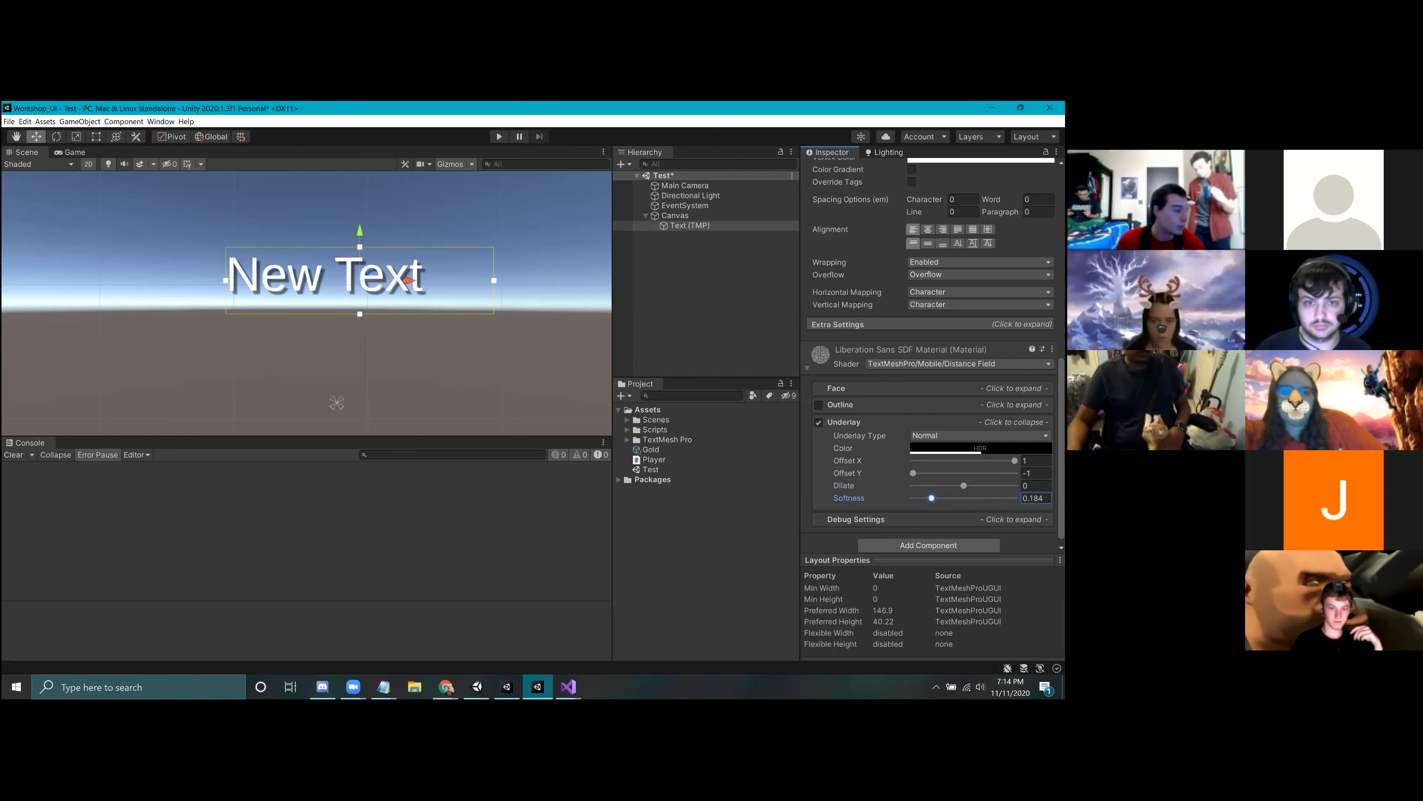
drag(931, 498, 956, 497)
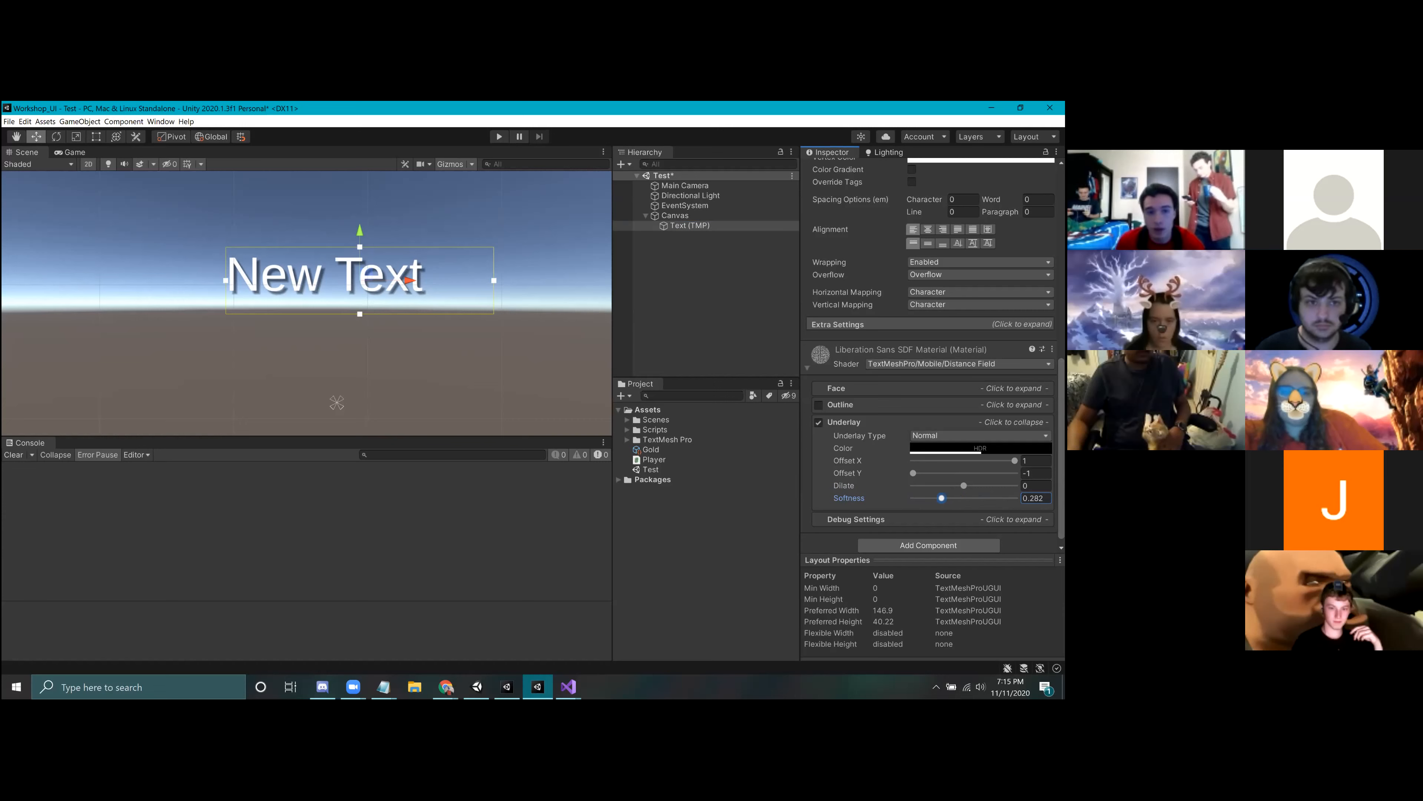
Step: Review the New Text object's main settings and its list of selectable font assets once more
scroll(929, 359, up, 12)
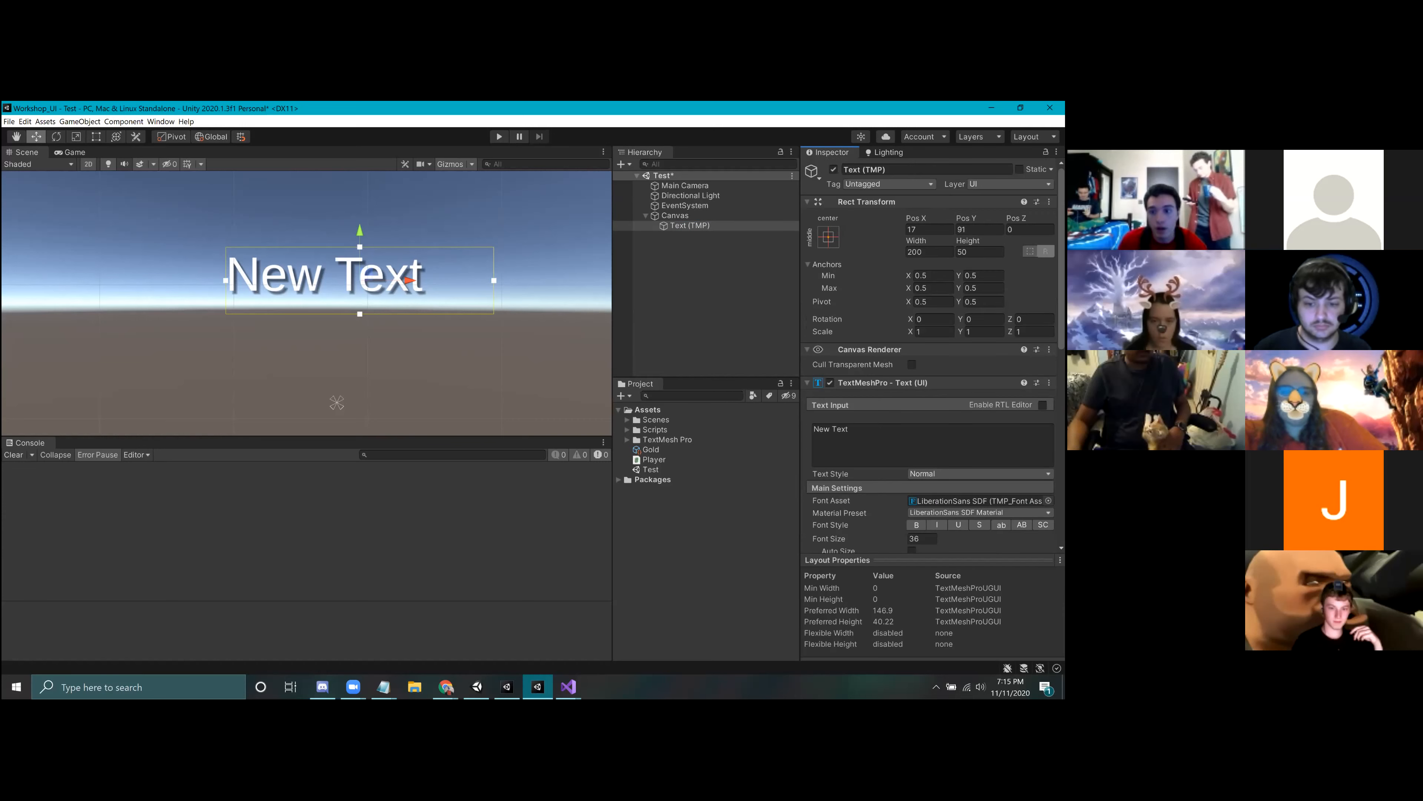
scroll(986, 404, down, 3)
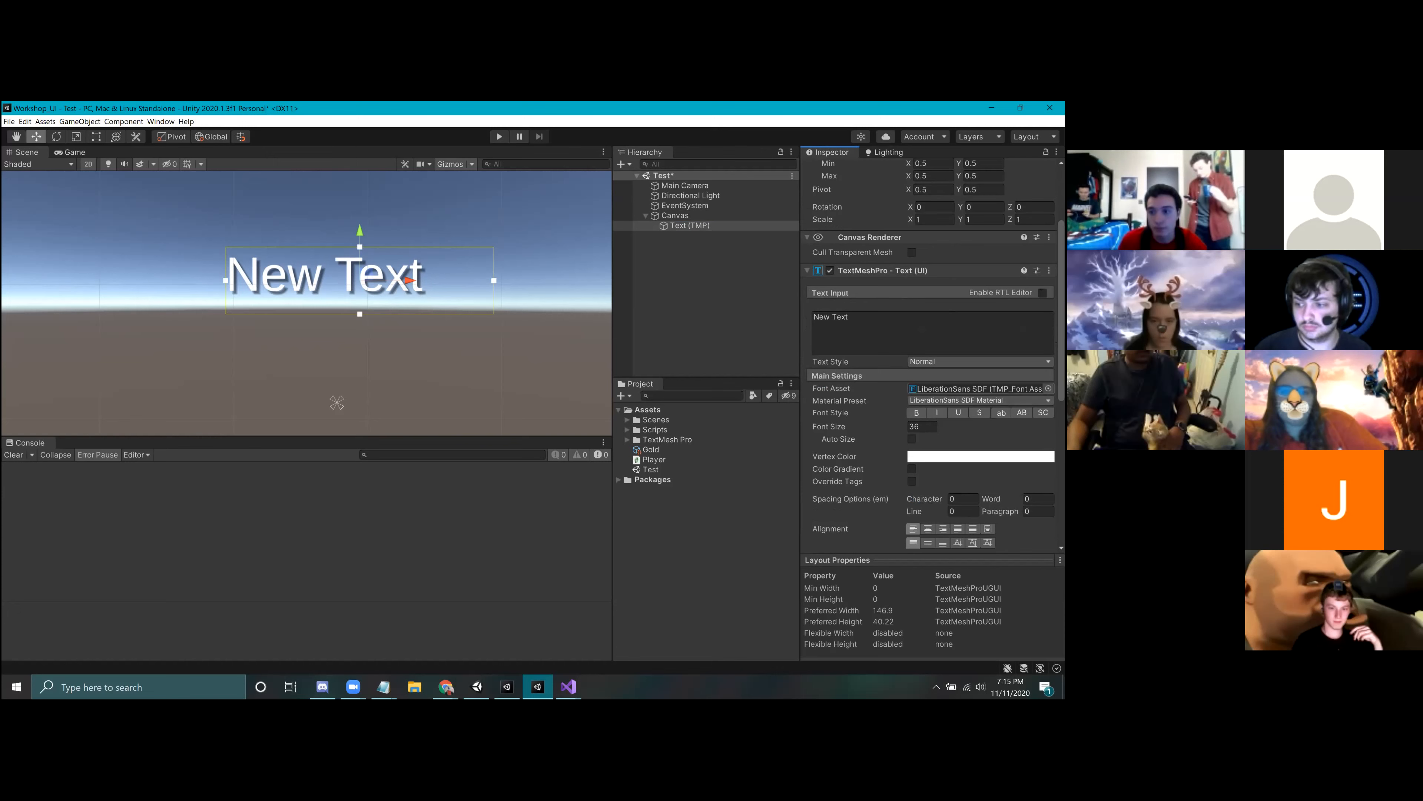
click(1048, 389)
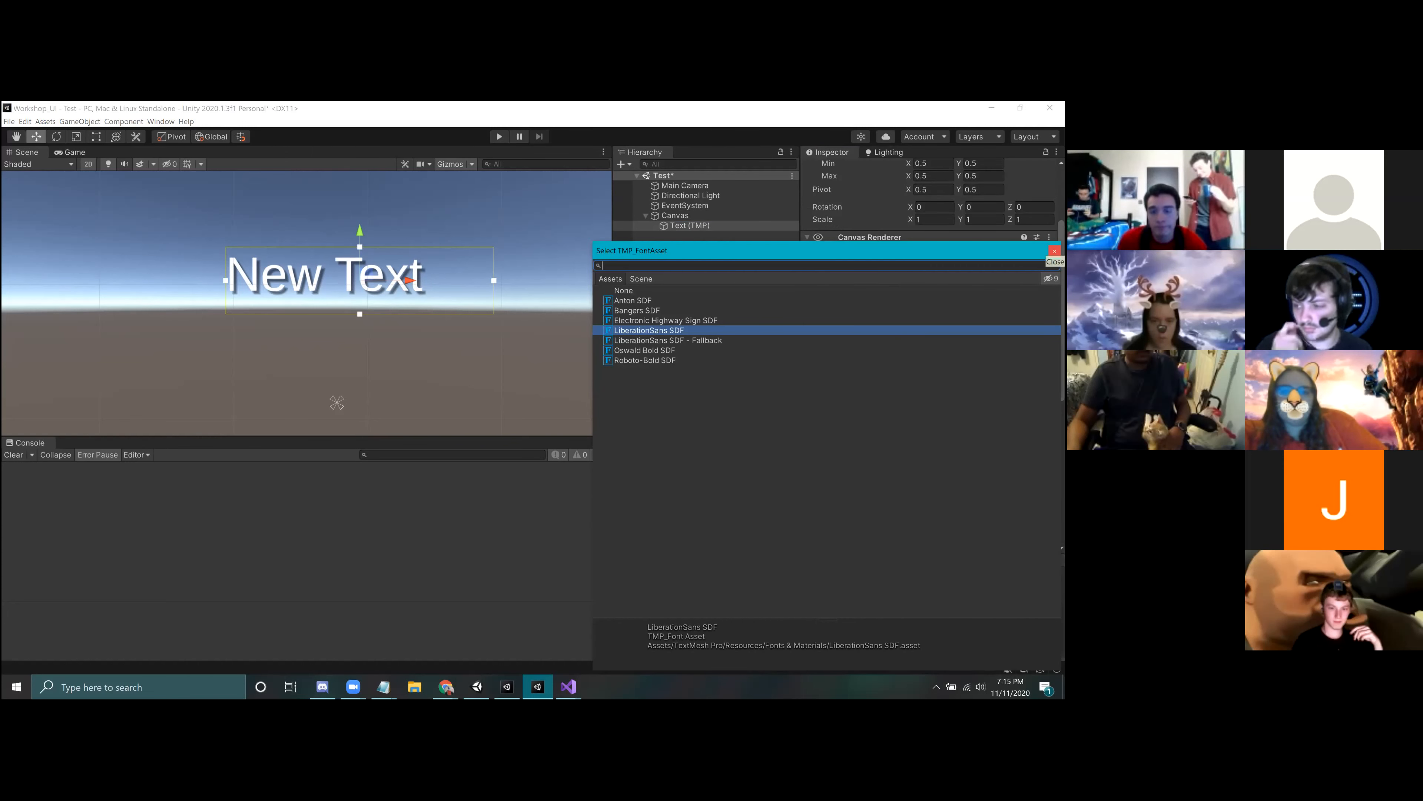
click(1054, 251)
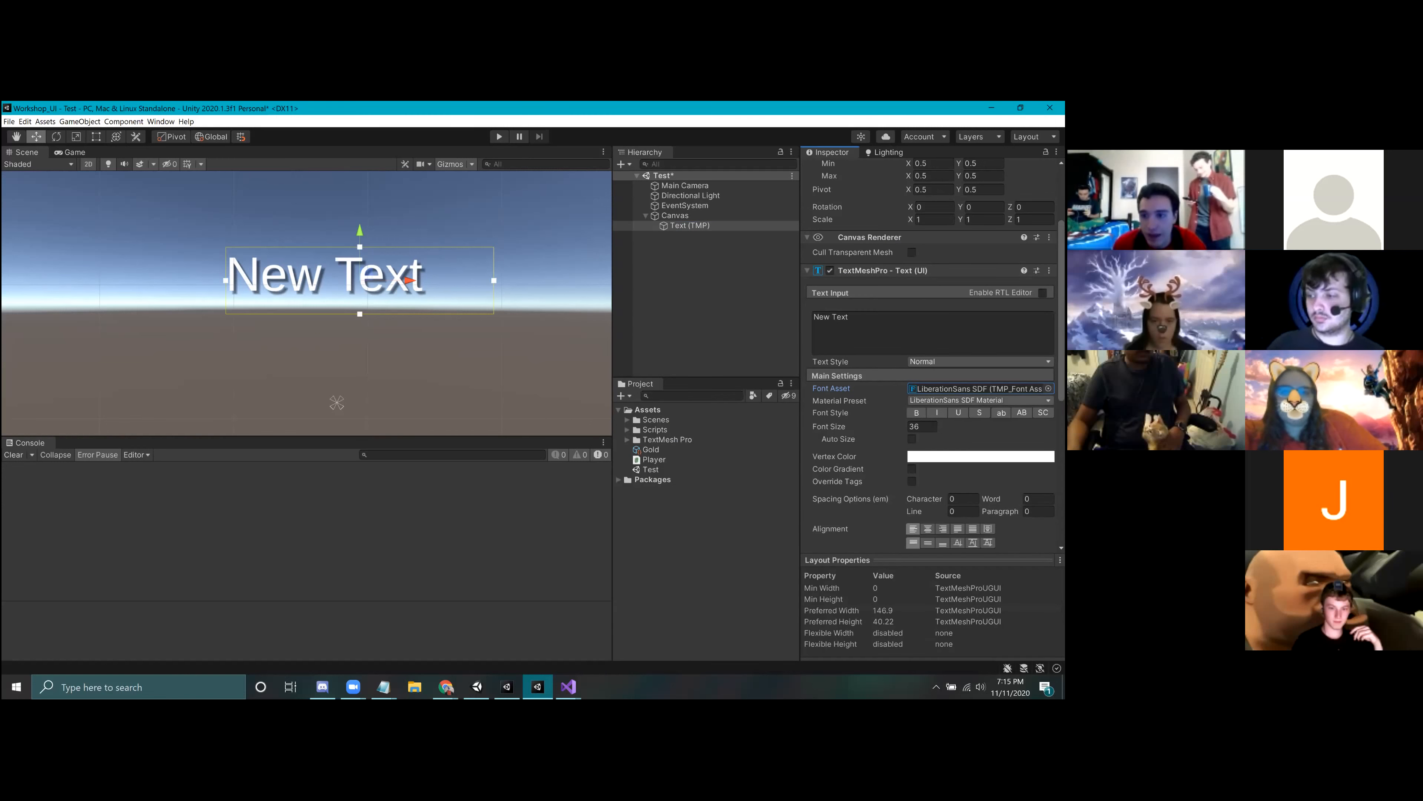
Step: Open the Import New Asset dialog and look through the Downloads folder, closing it without importing anything
click(662, 527)
right_click(646, 501)
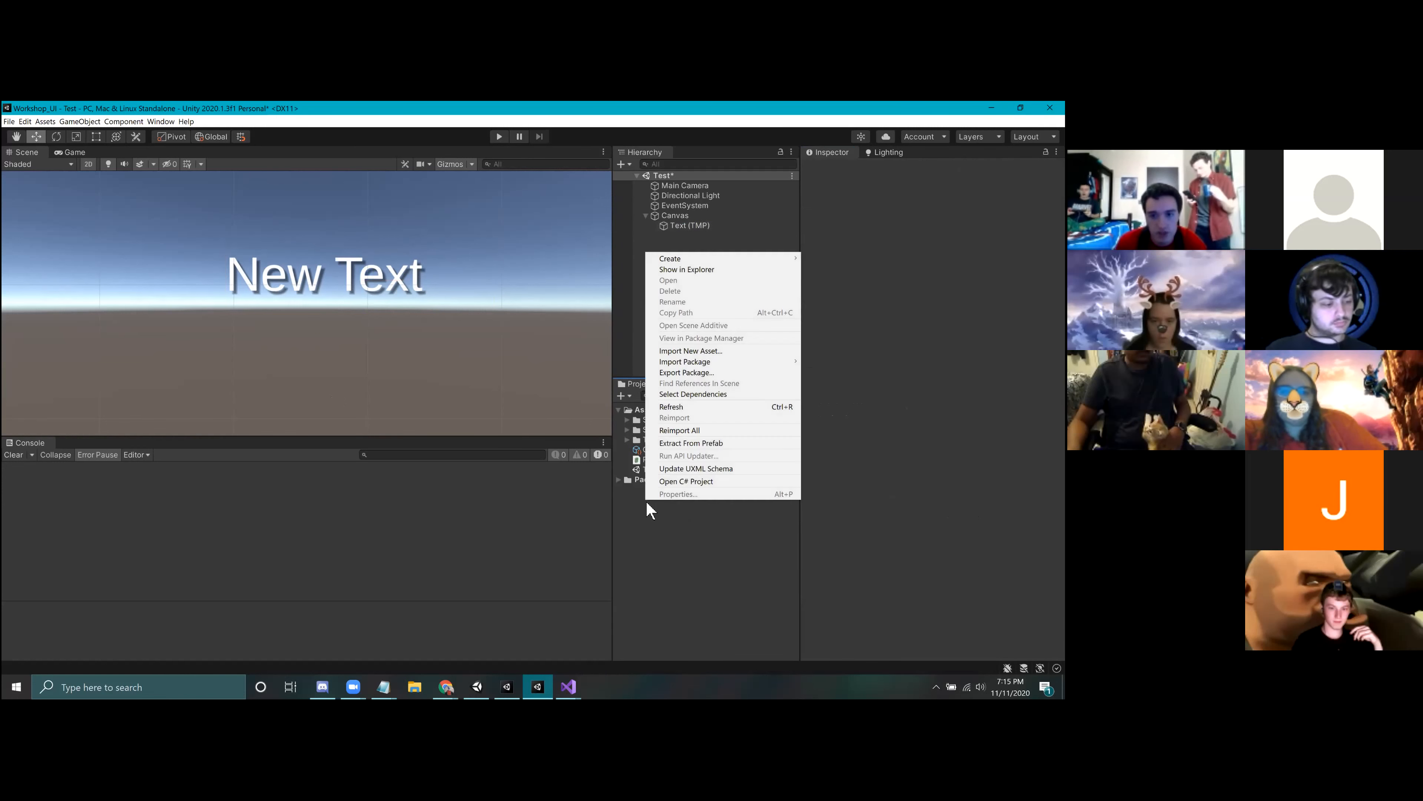
click(636, 482)
right_click(649, 497)
click(639, 502)
right_click(639, 501)
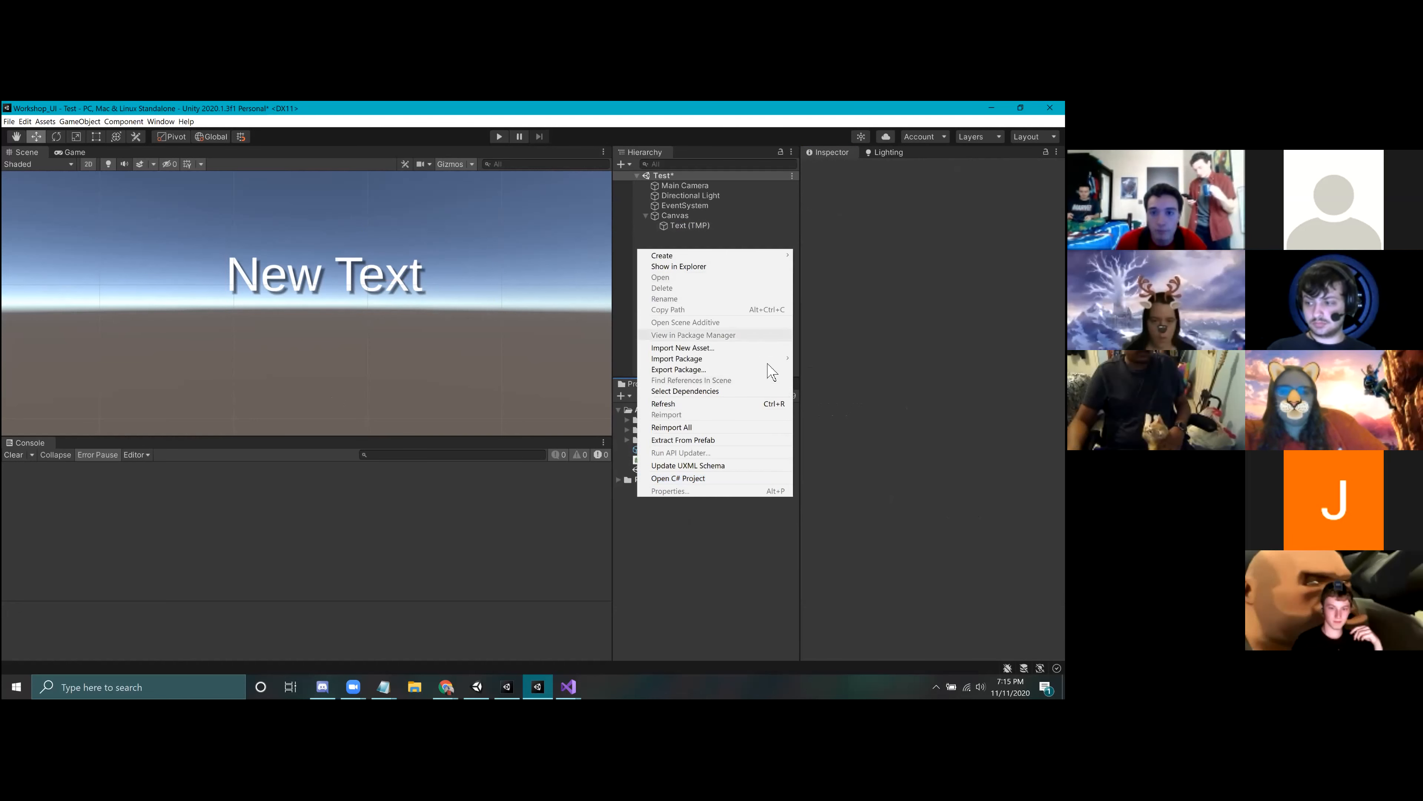
click(761, 350)
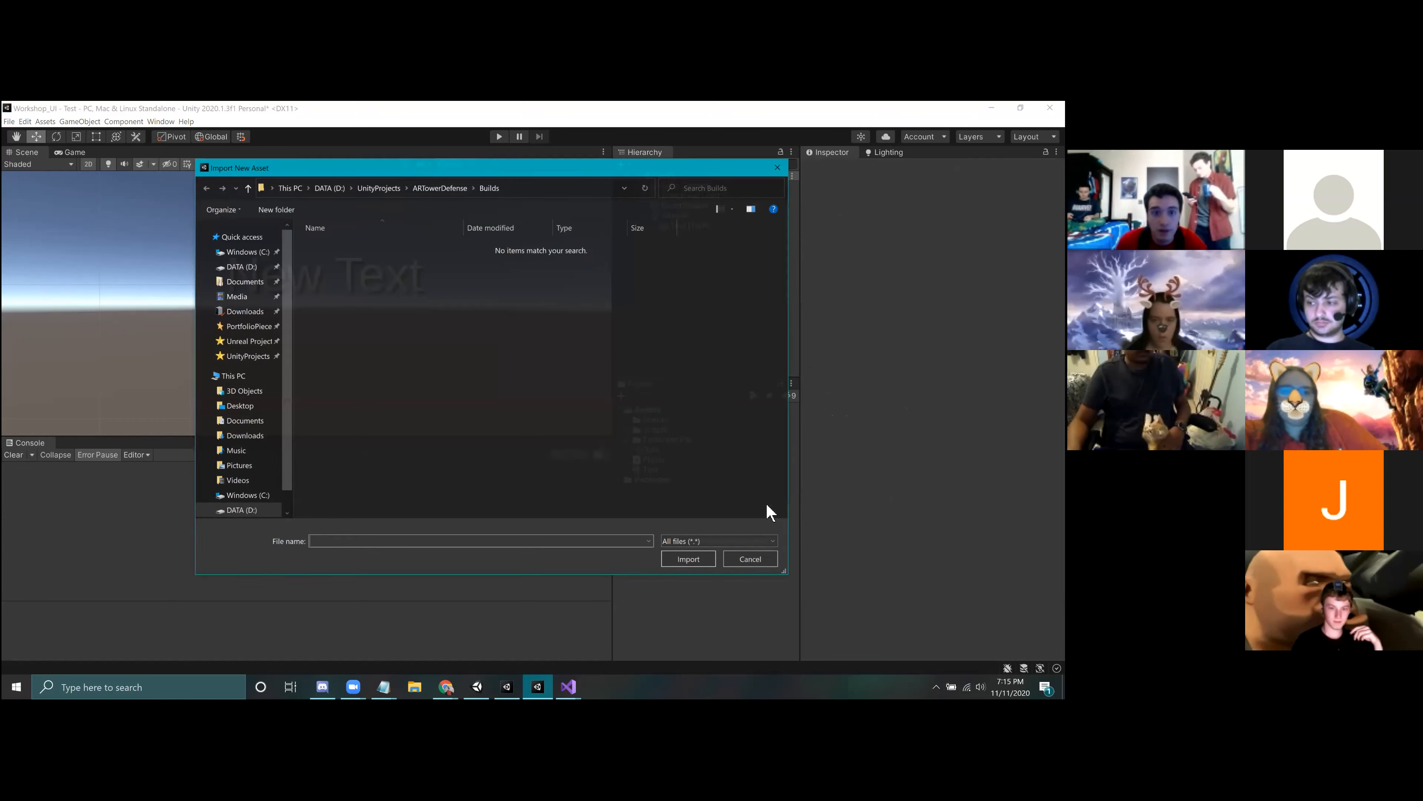
click(244, 311)
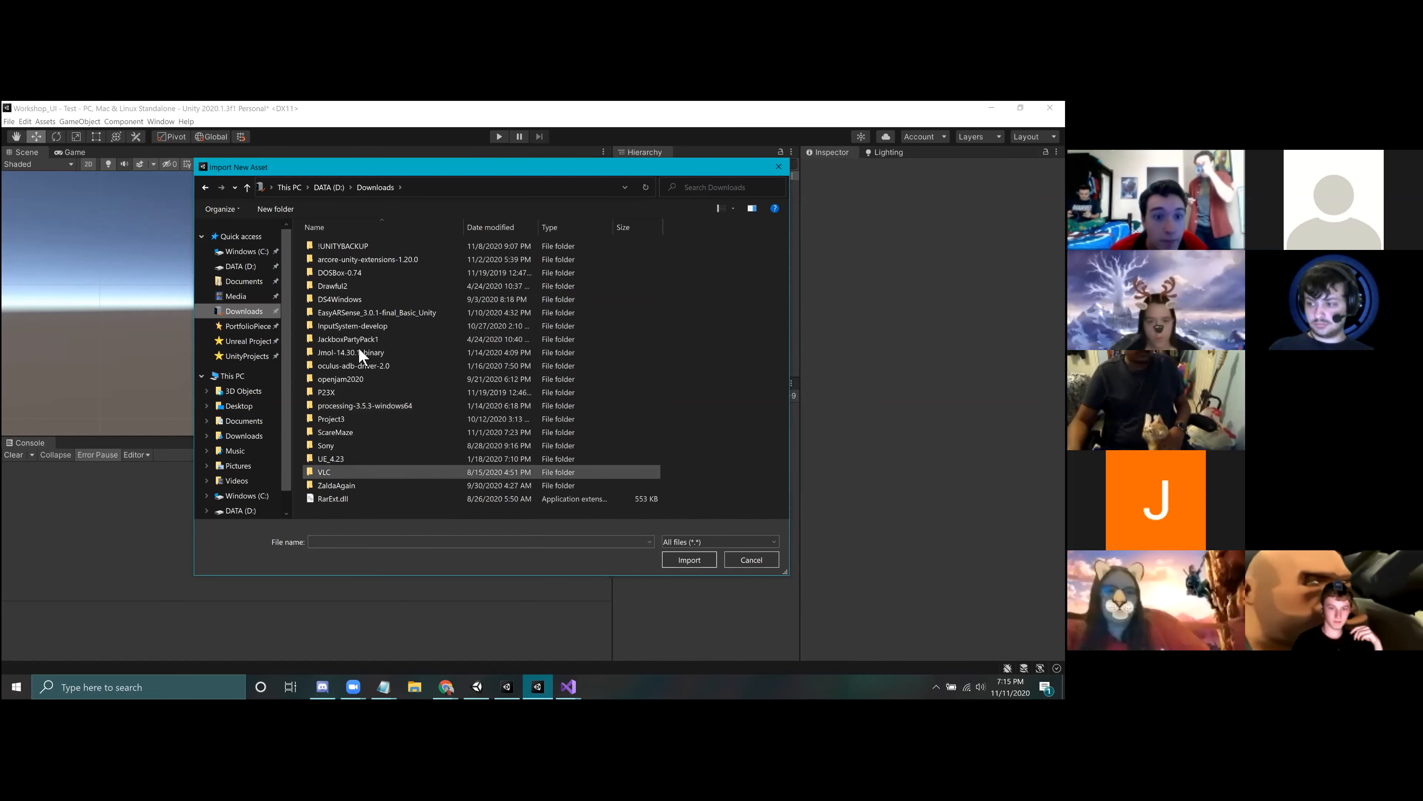
click(778, 166)
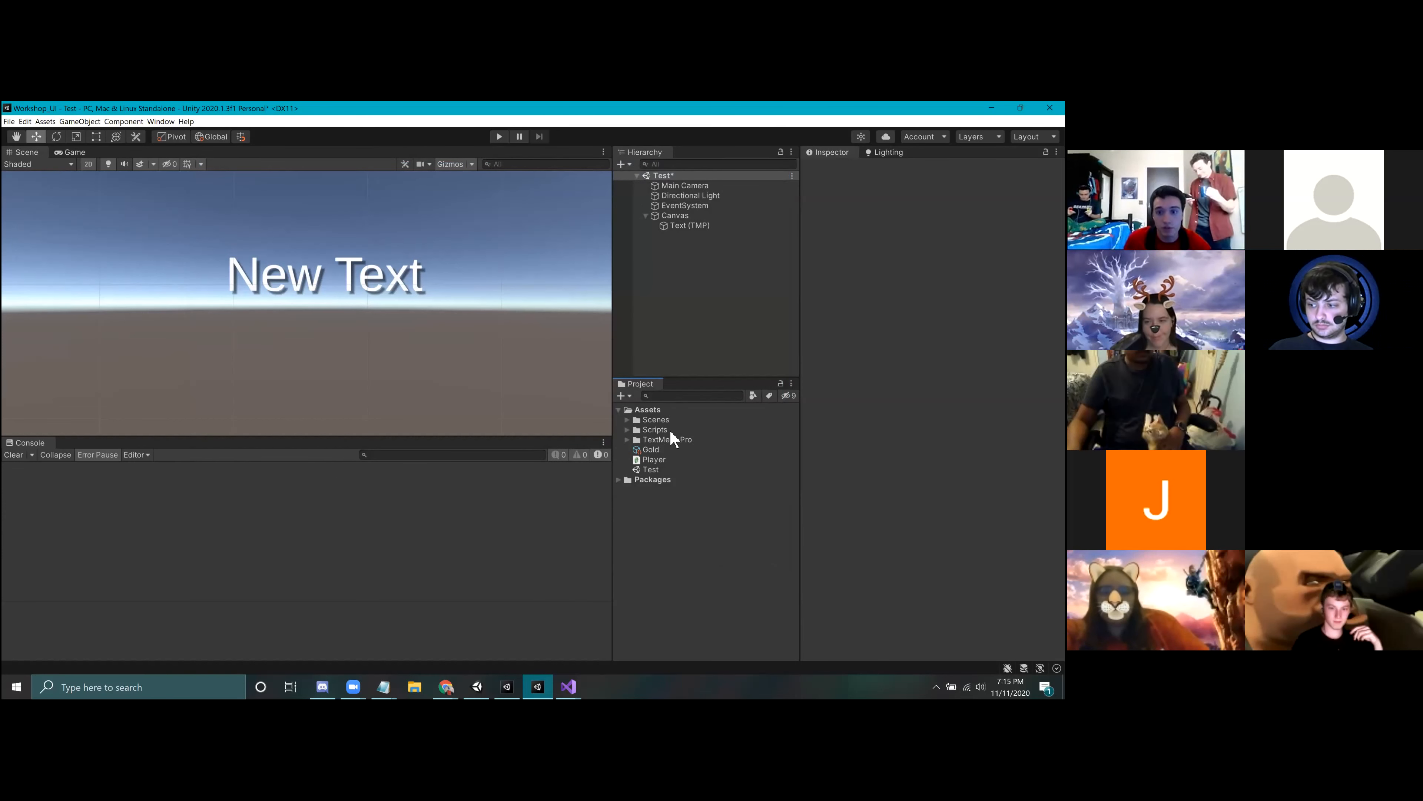
Step: Review the New Text object's settings, collapse its Liberation Sans SDF material properties, and look at the whole canvas
click(681, 226)
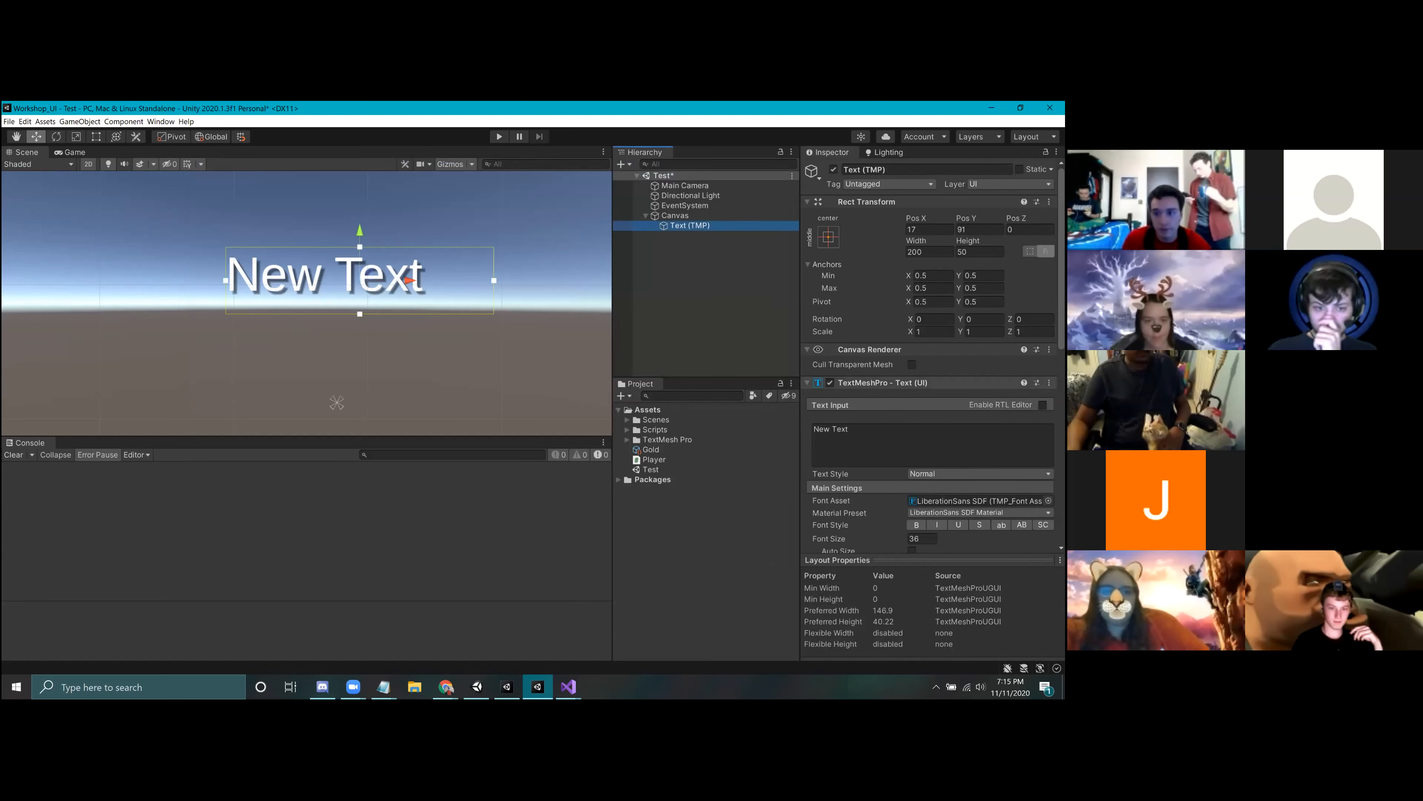
scroll(930, 421, down, 10)
scroll(929, 537, up, 5)
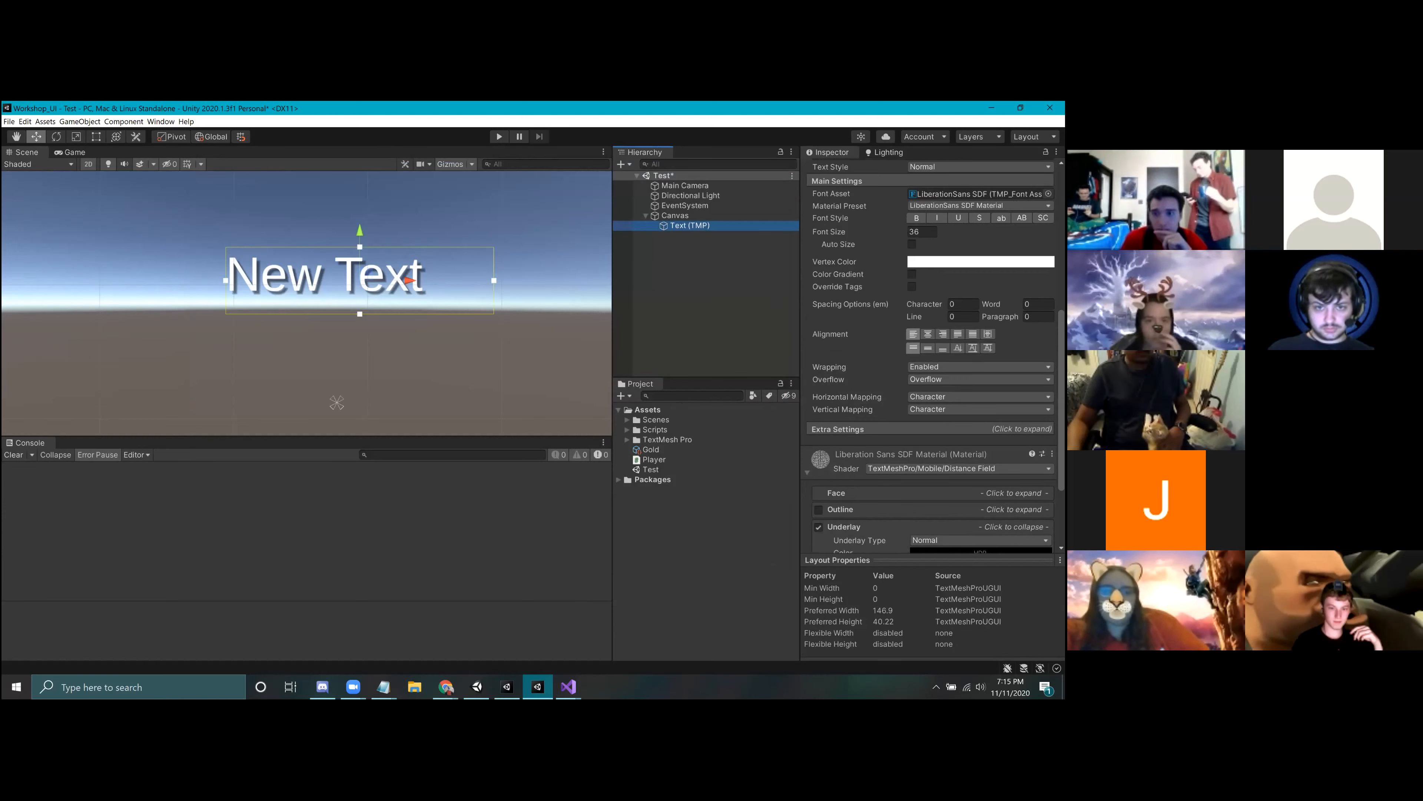
click(859, 452)
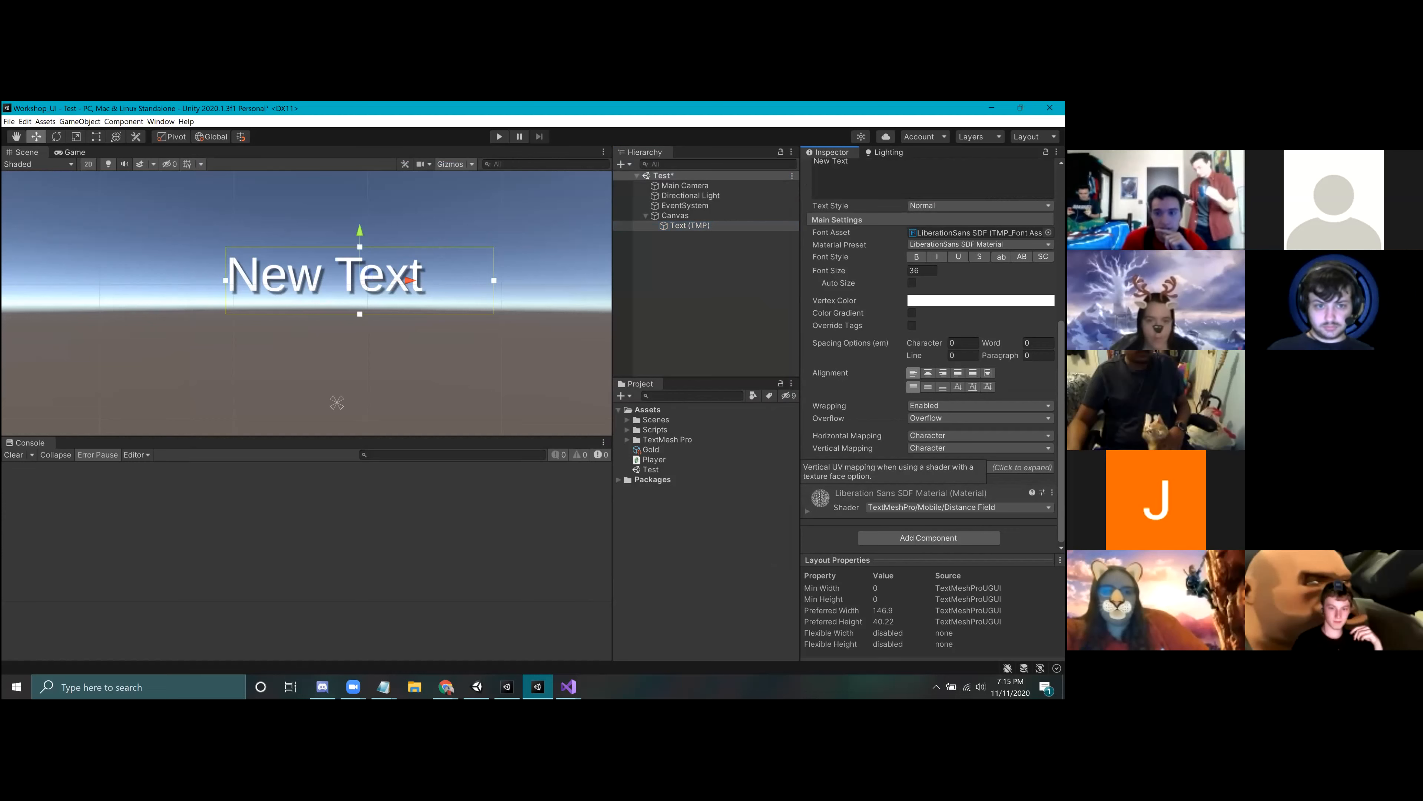
scroll(919, 336, up, 5)
drag(897, 277, 567, 247)
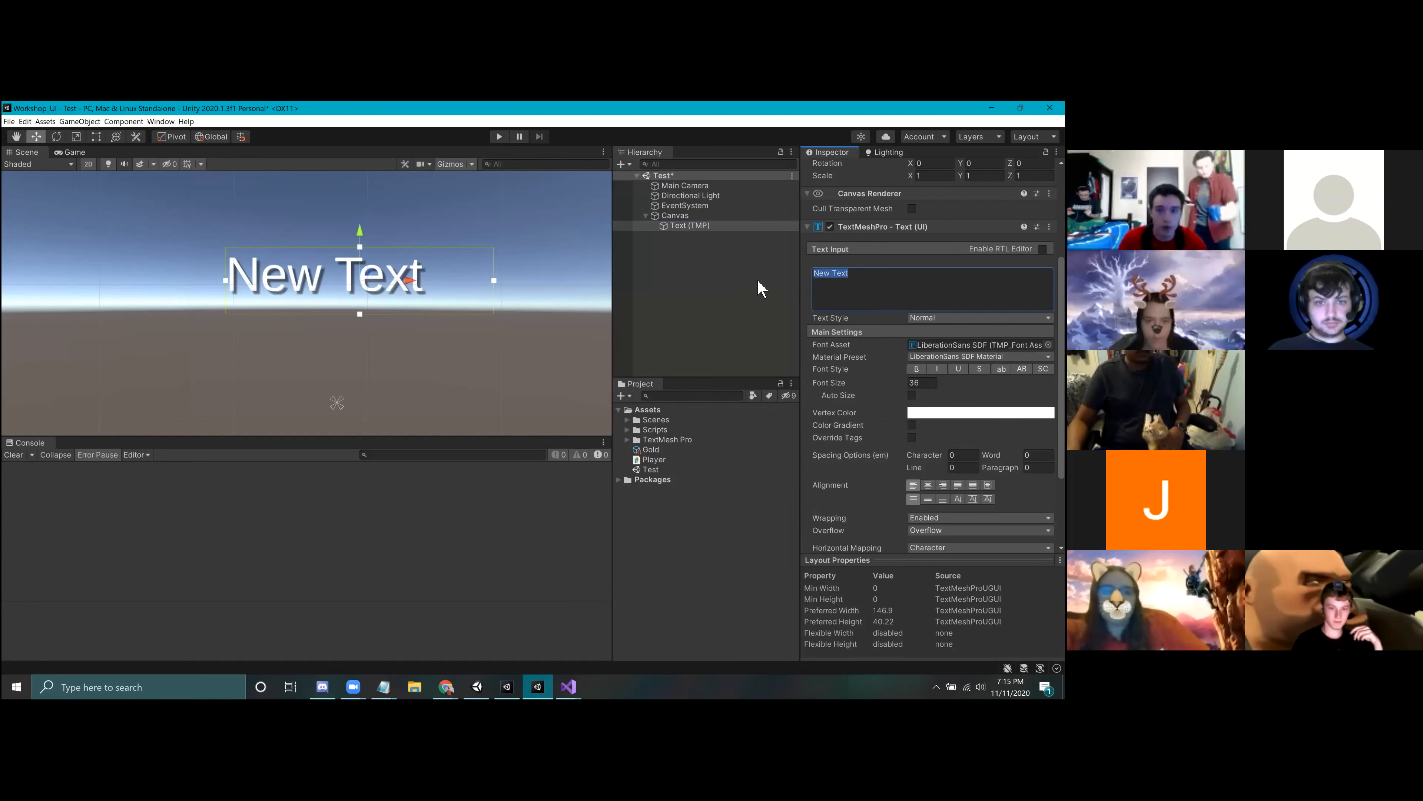
click(734, 294)
scroll(357, 345, down, 2)
middle_drag(336, 295, 340, 273)
scroll(343, 280, down, 3)
middle_drag(357, 329, 362, 340)
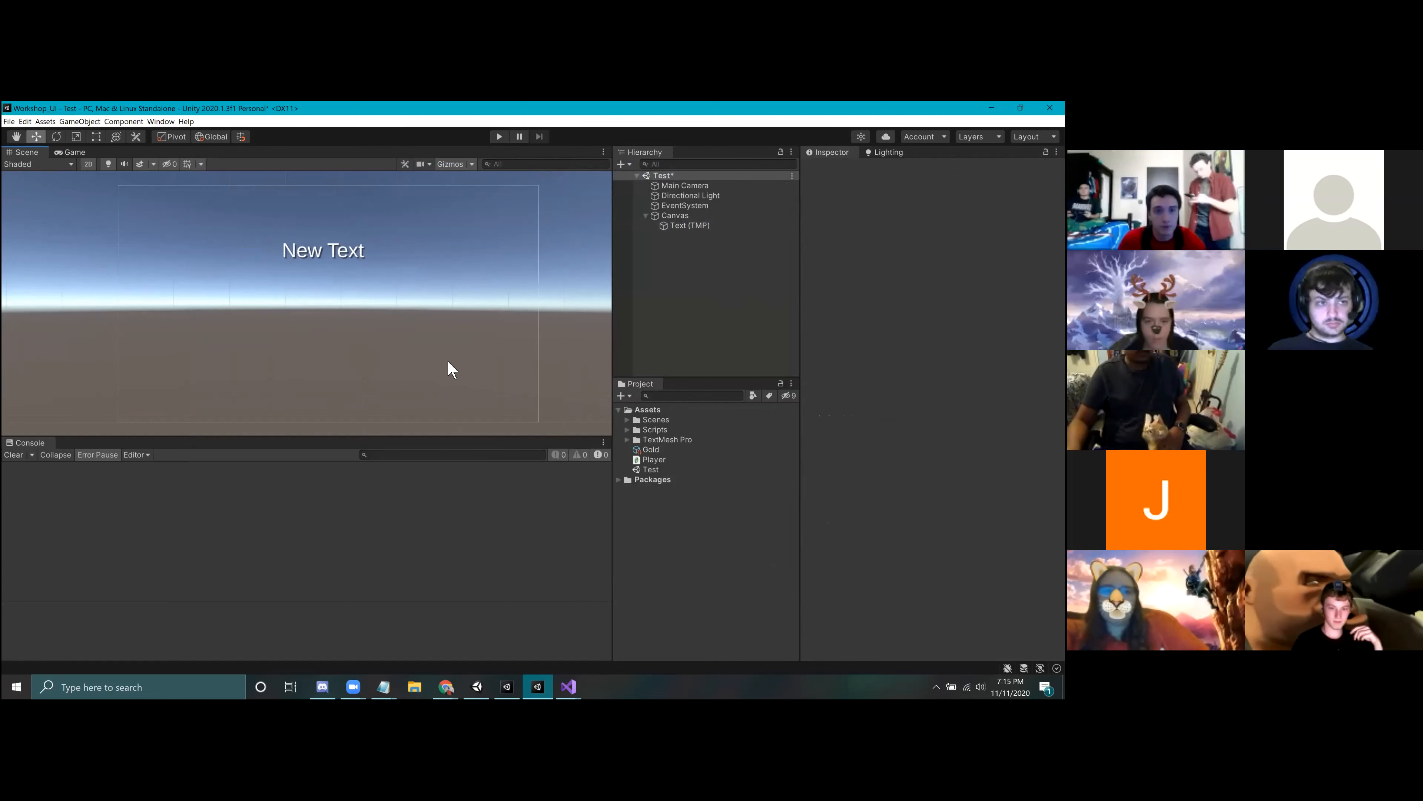
Step: Replace the wording of the canvas's TextMeshPro object with "Game Title I"
click(690, 226)
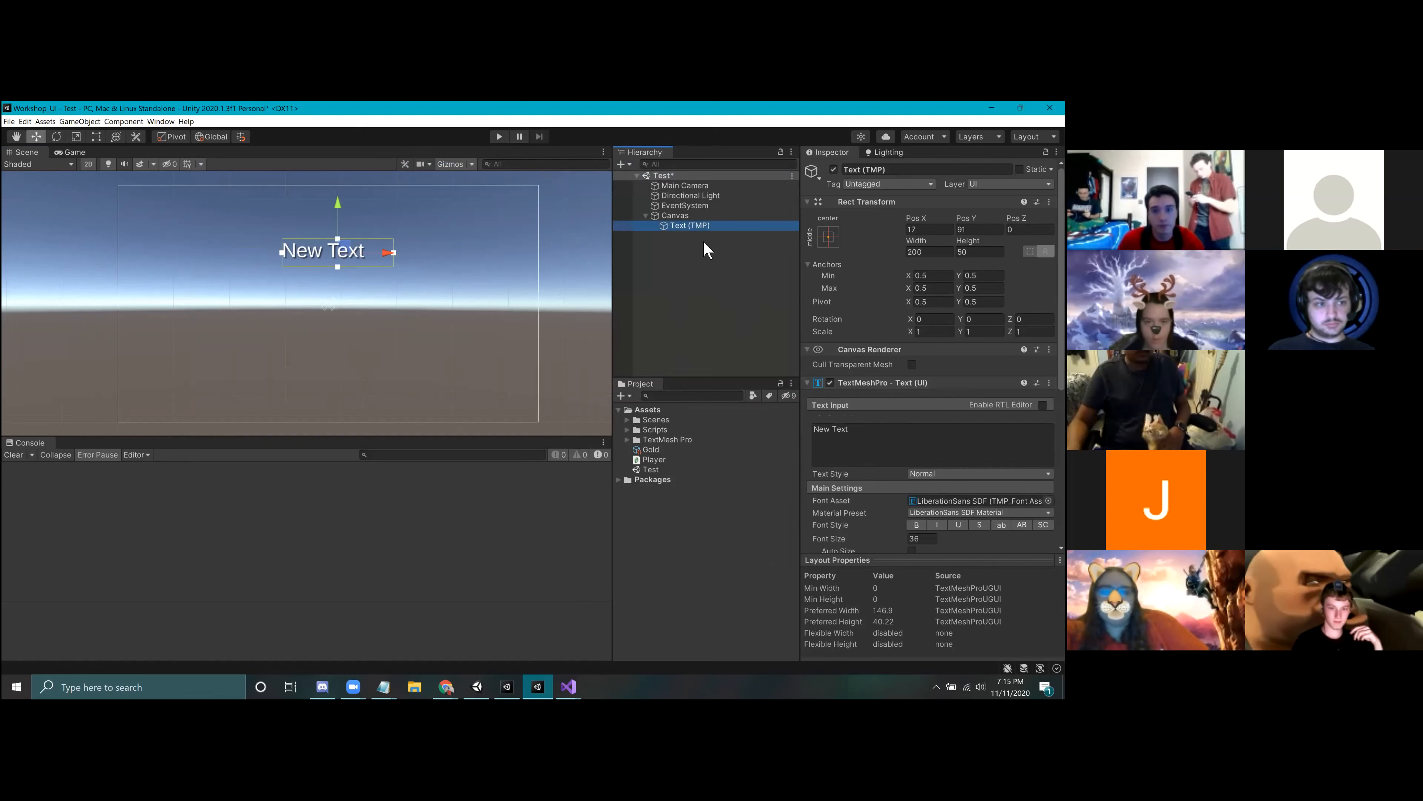
click(679, 216)
click(690, 229)
click(874, 436)
text(Game Title I)
click(674, 280)
click(685, 227)
Step: Position the title text at Pos X 0 and raise it to about Pos Y 133 on the canvas
drag(353, 255, 352, 255)
click(924, 229)
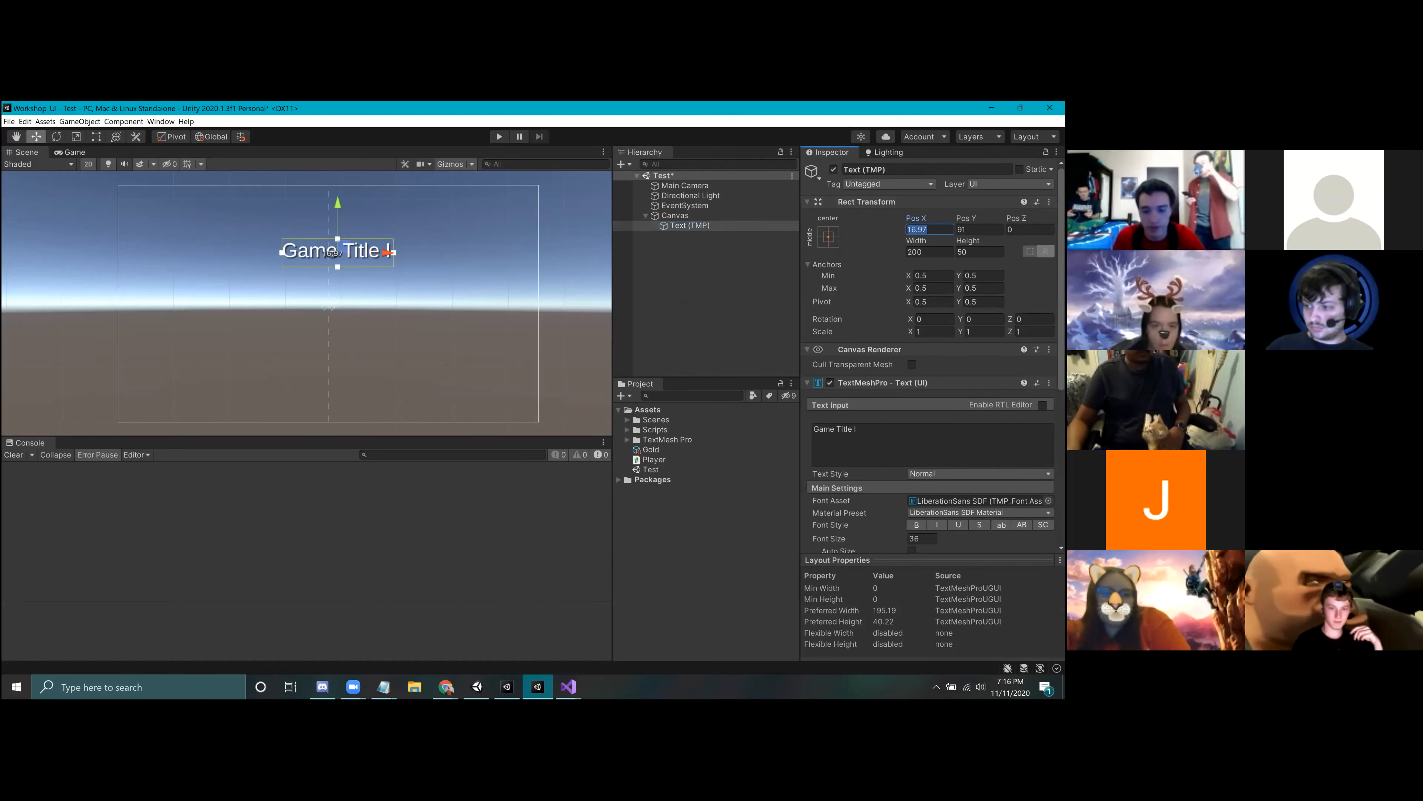
text(0)
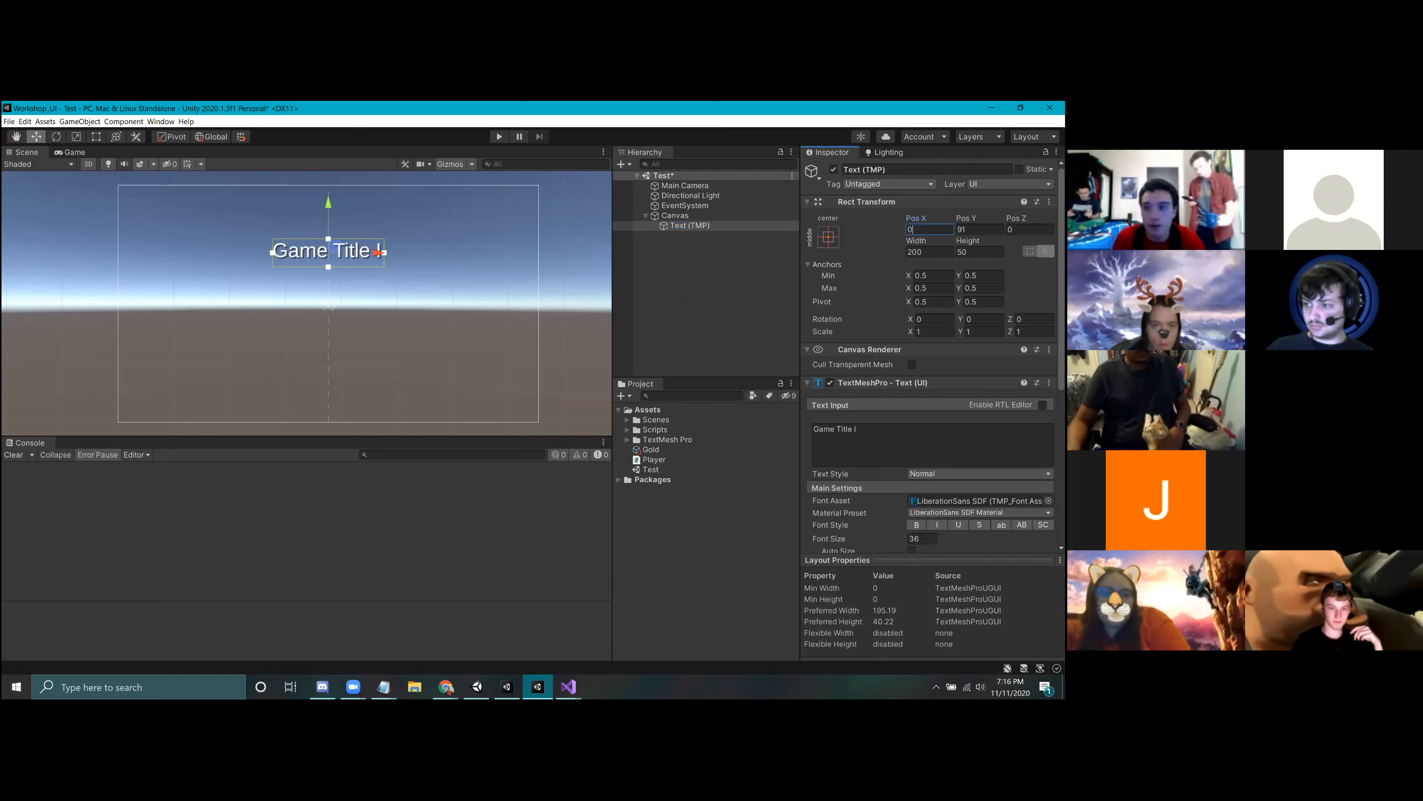
drag(329, 205, 328, 181)
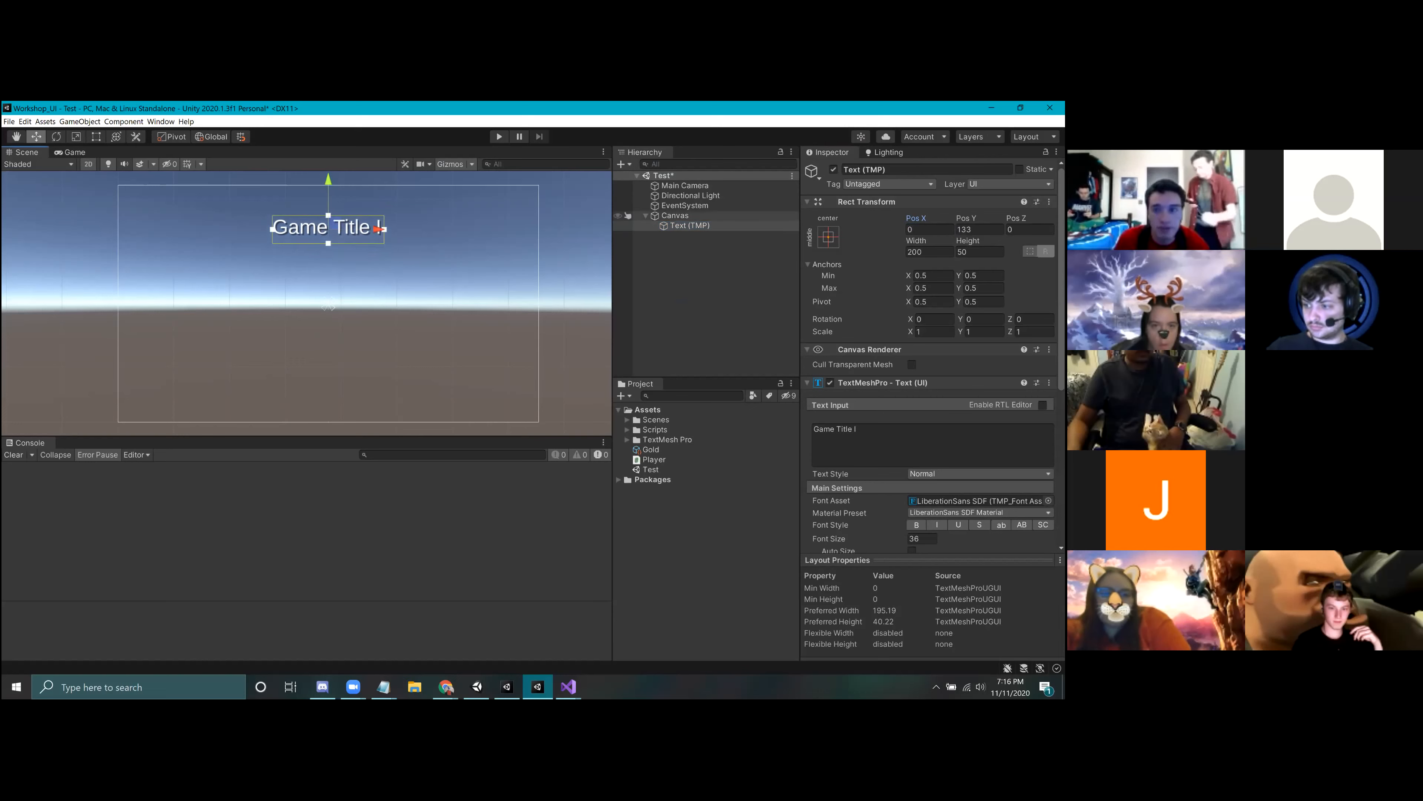
Step: Align the title text to the center horizontally and the middle vertically, and save the Test scene
scroll(931, 446, down, 6)
click(928, 417)
click(928, 430)
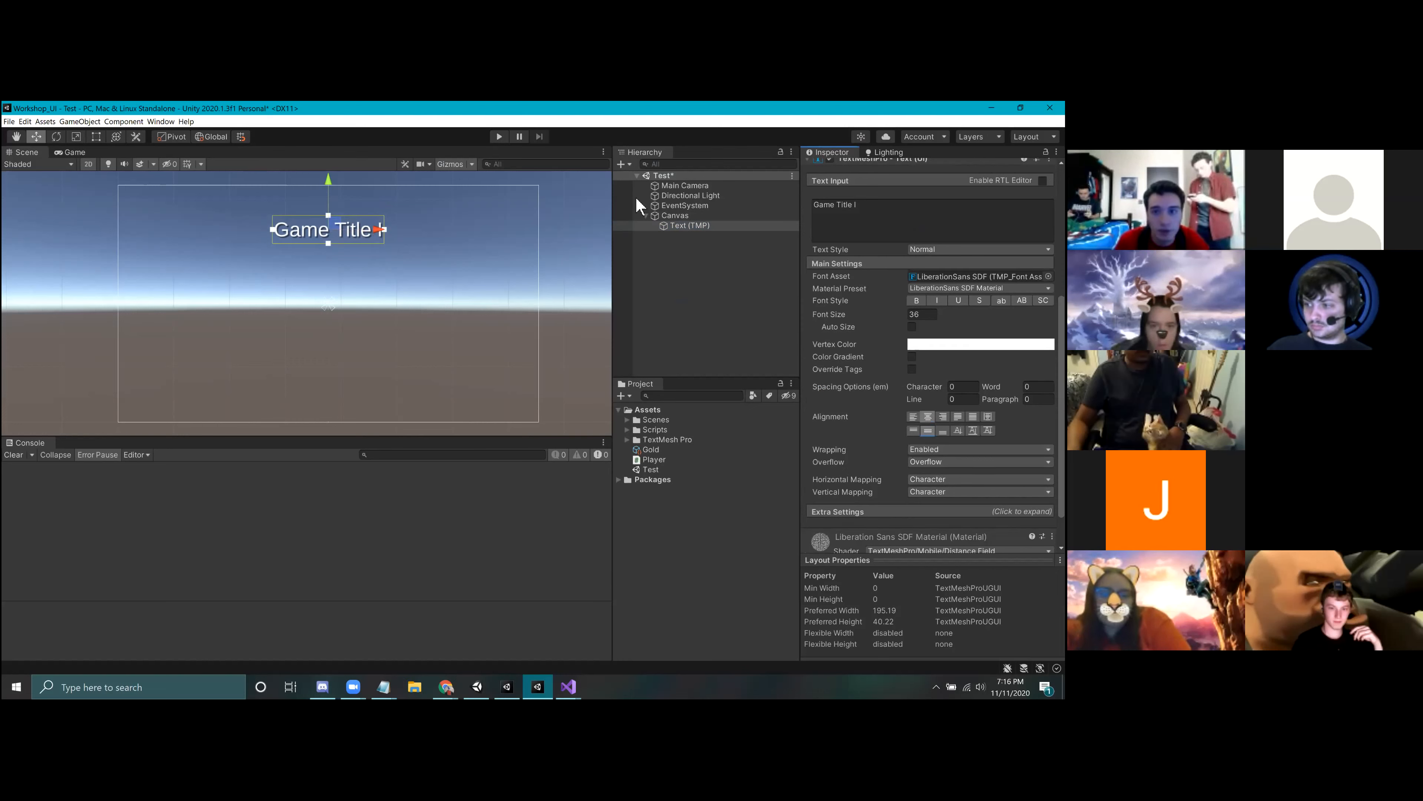
click(743, 305)
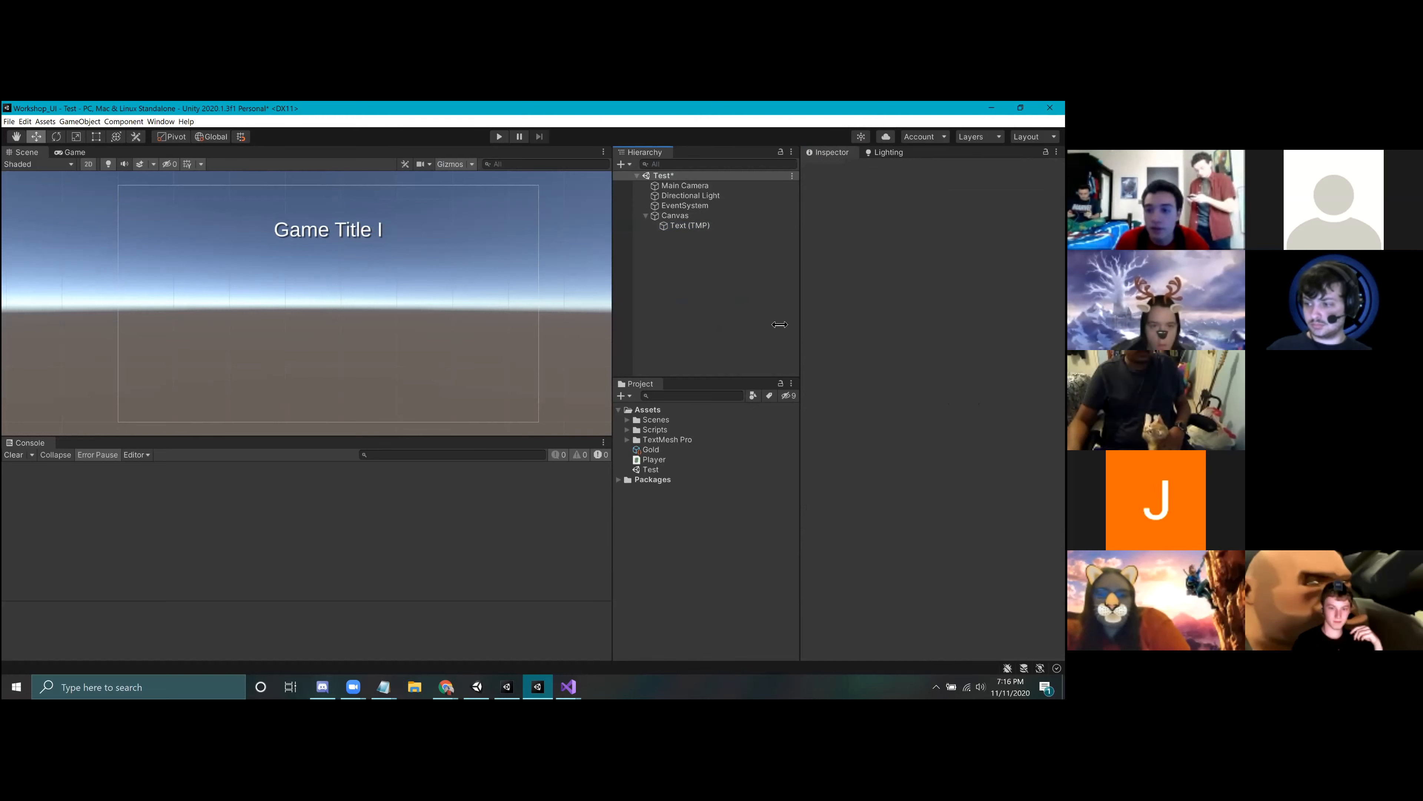
click(691, 225)
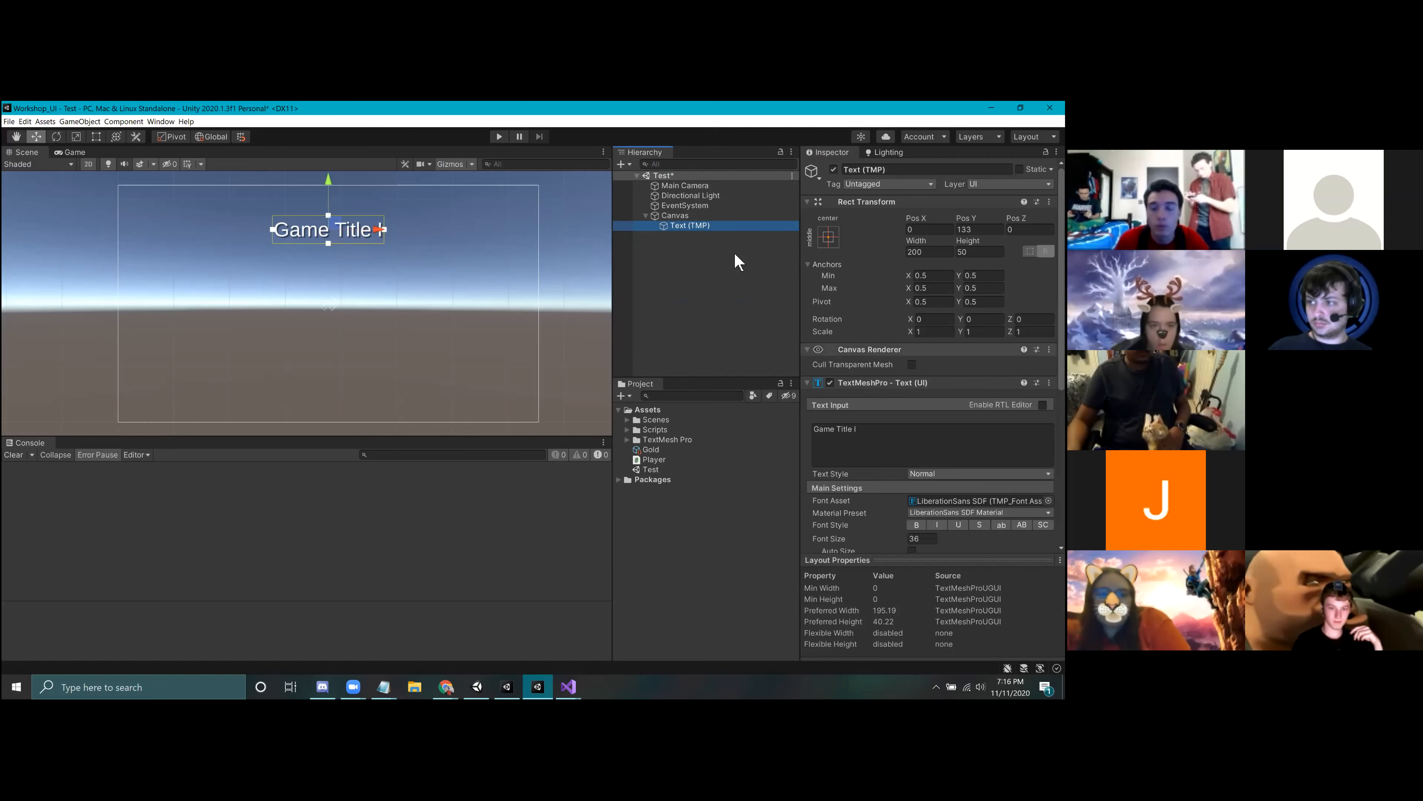
click(707, 292)
click(691, 226)
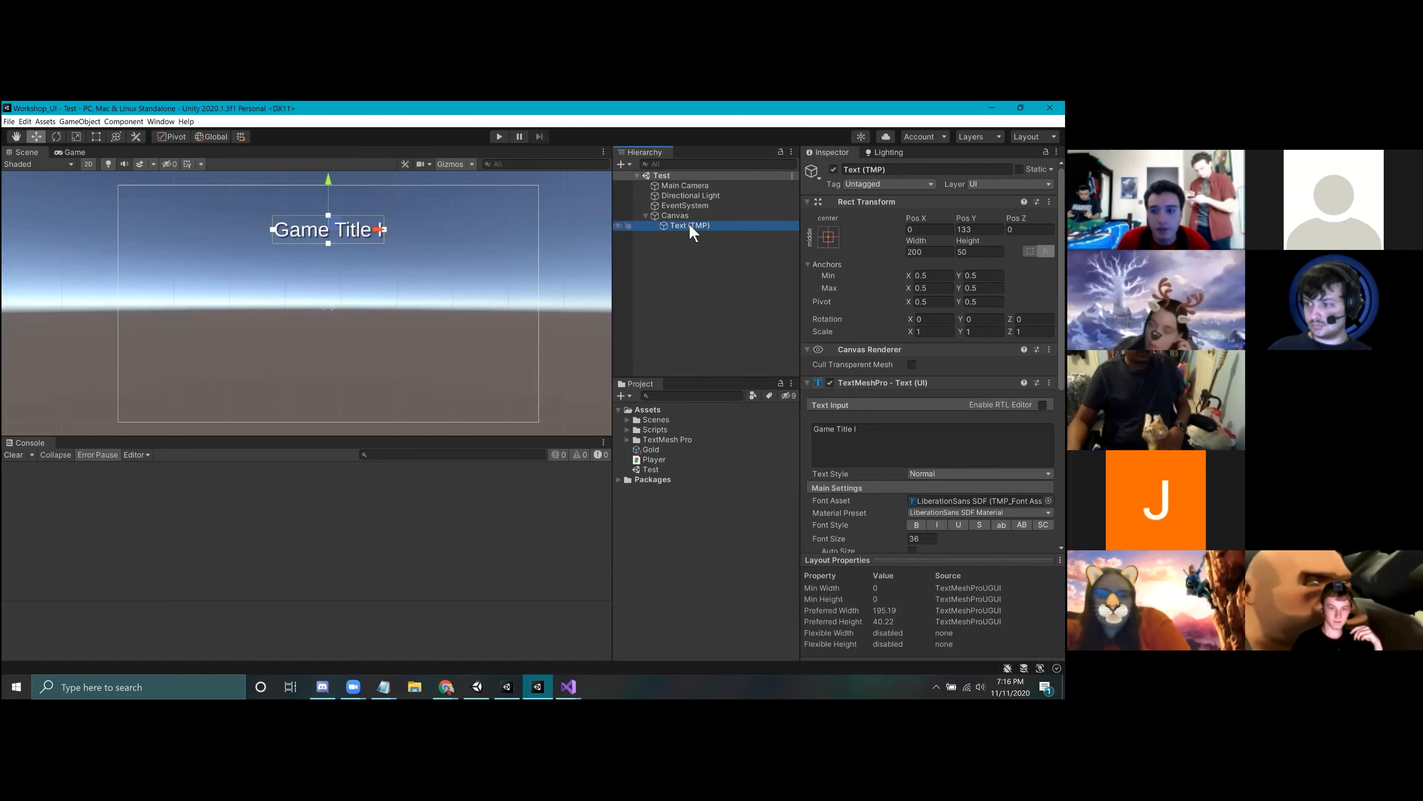
click(697, 243)
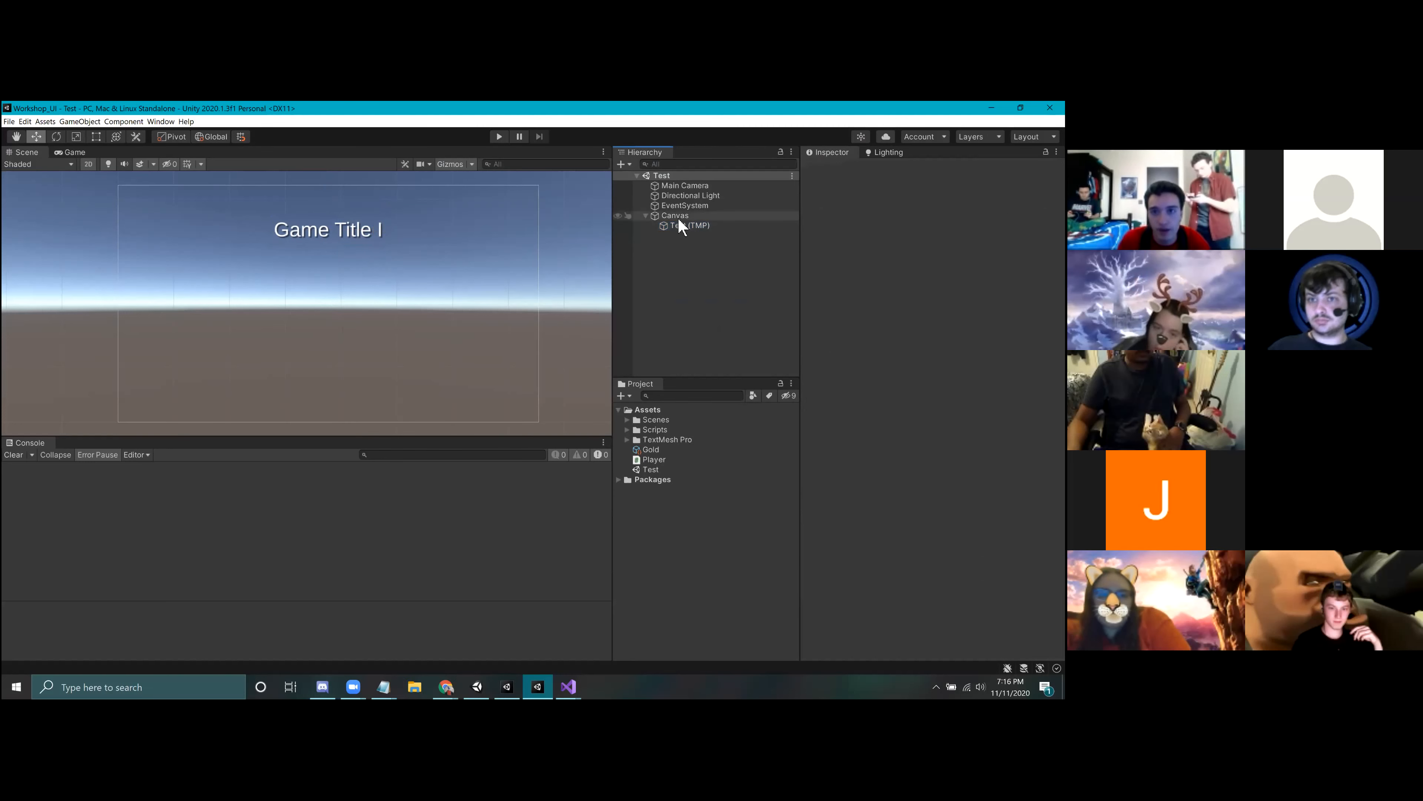
Step: Look at the Canvas's settings, and open the Menu scene from the Scenes folder
click(675, 216)
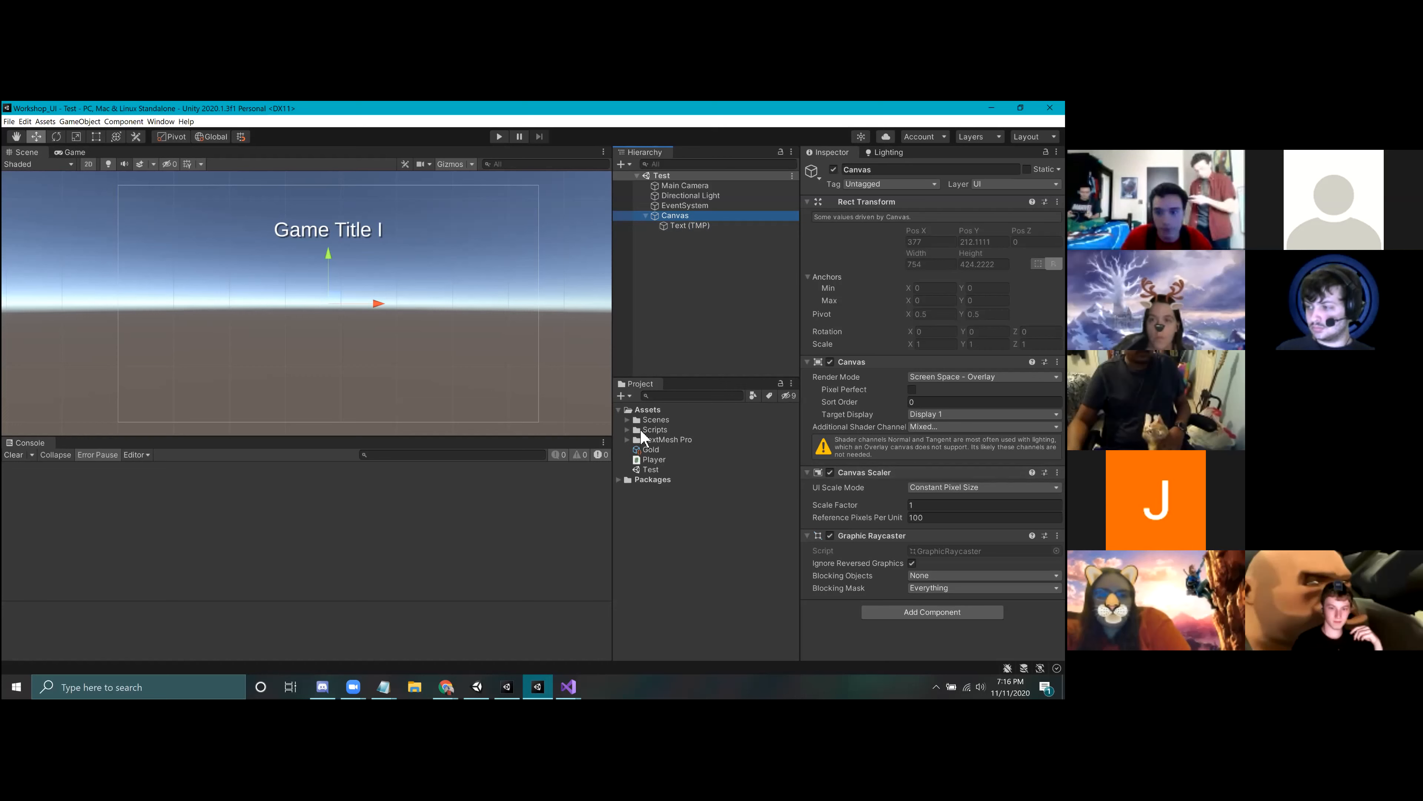
click(627, 429)
click(627, 420)
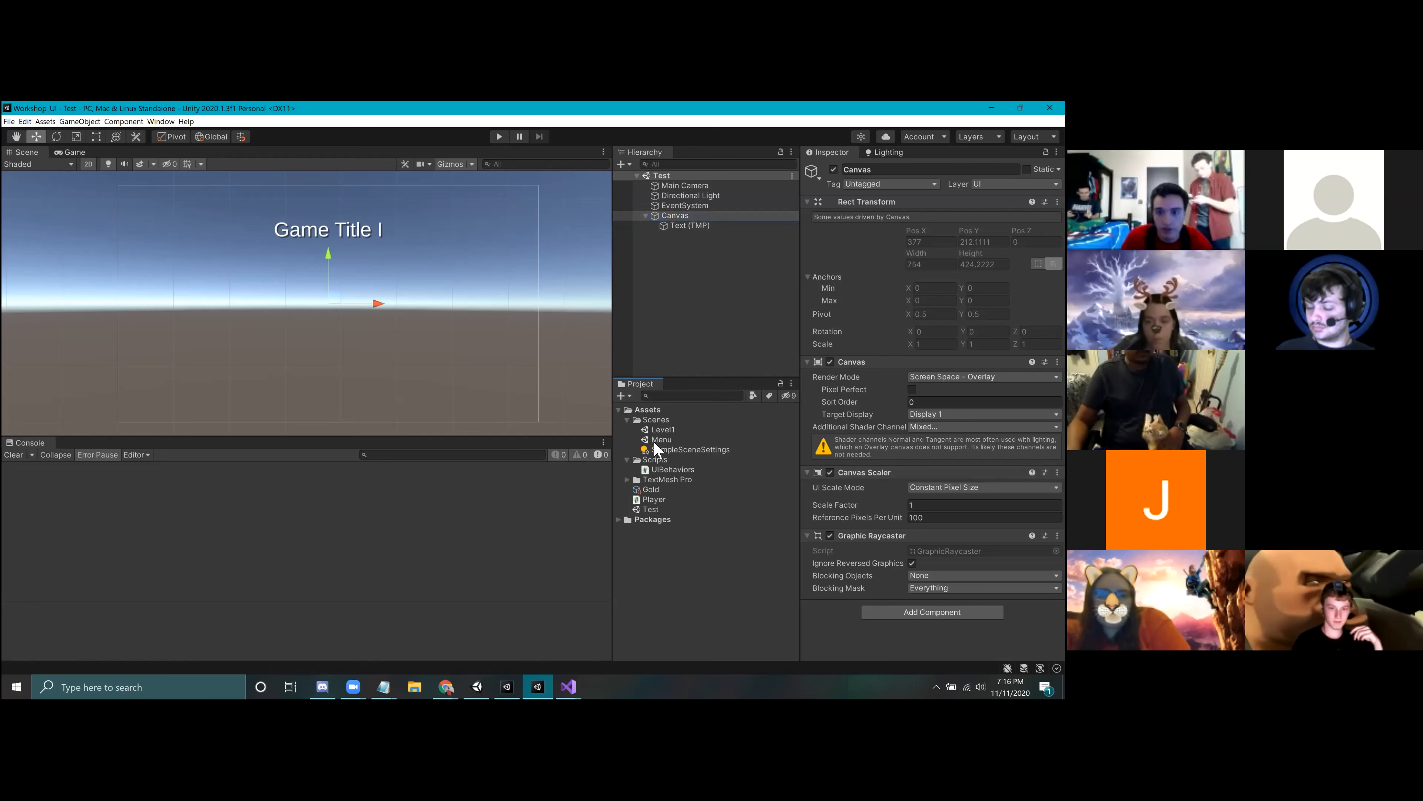
double_click(659, 440)
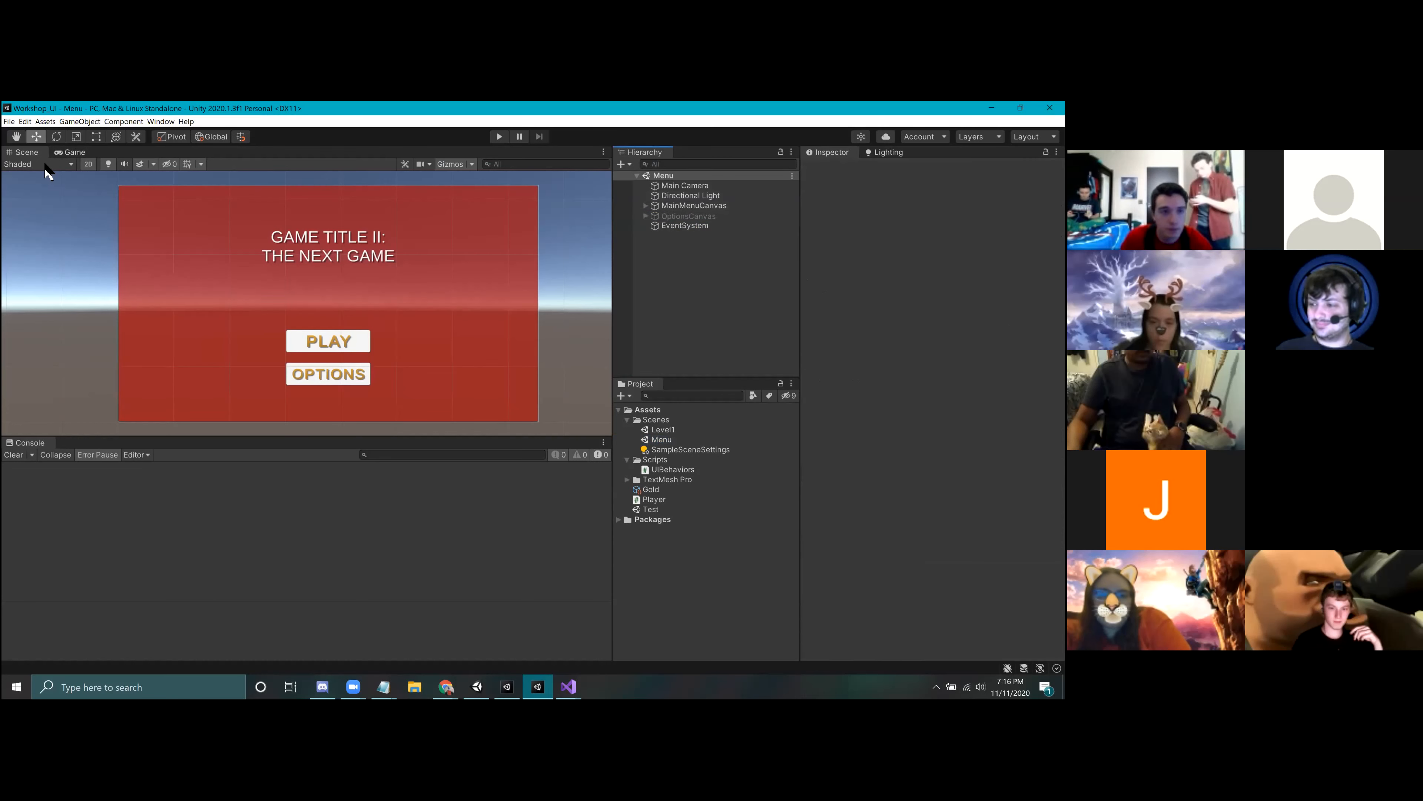
Step: Show the menu in the Game view and set the MainMenuCanvas's UI Scale Mode to Constant Pixel Size
click(70, 152)
click(672, 206)
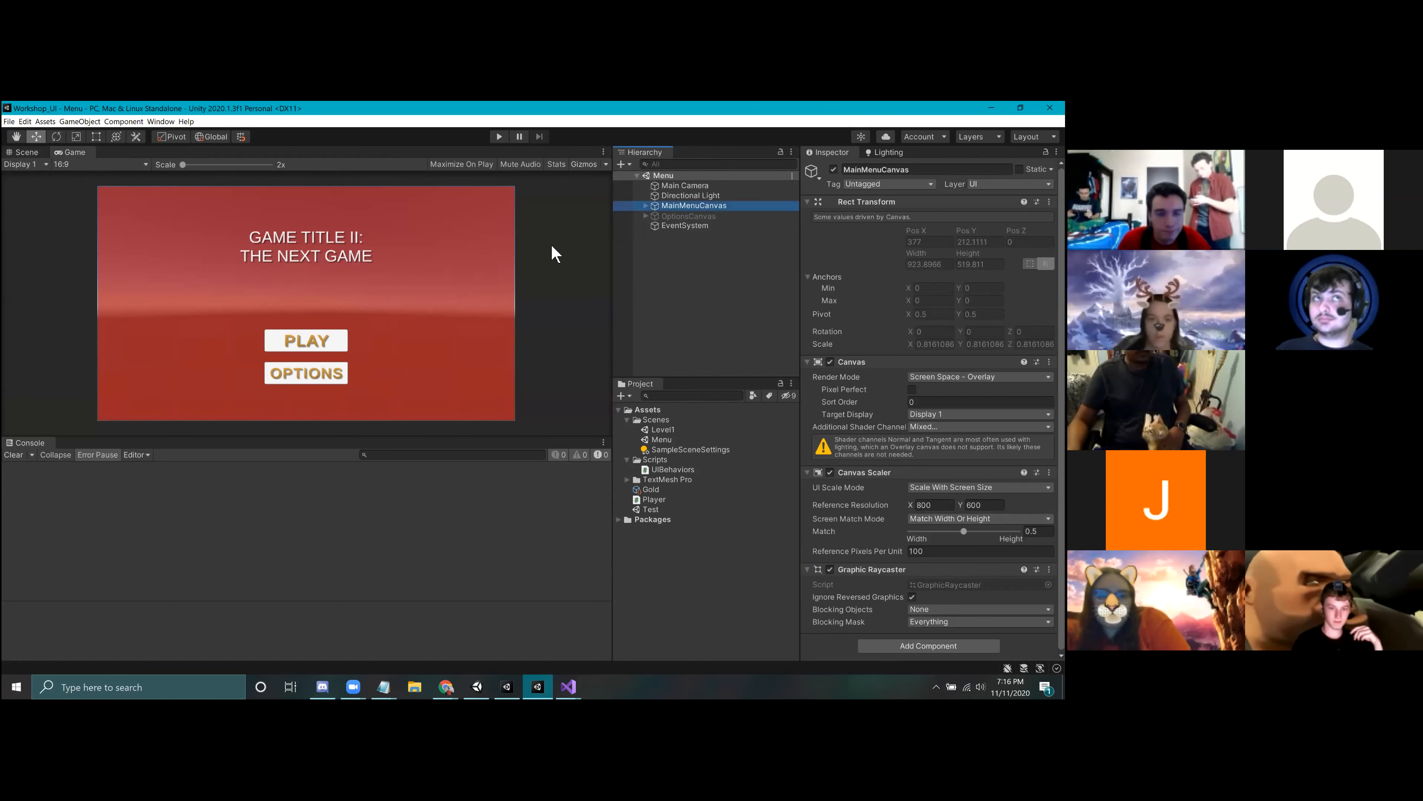
click(977, 487)
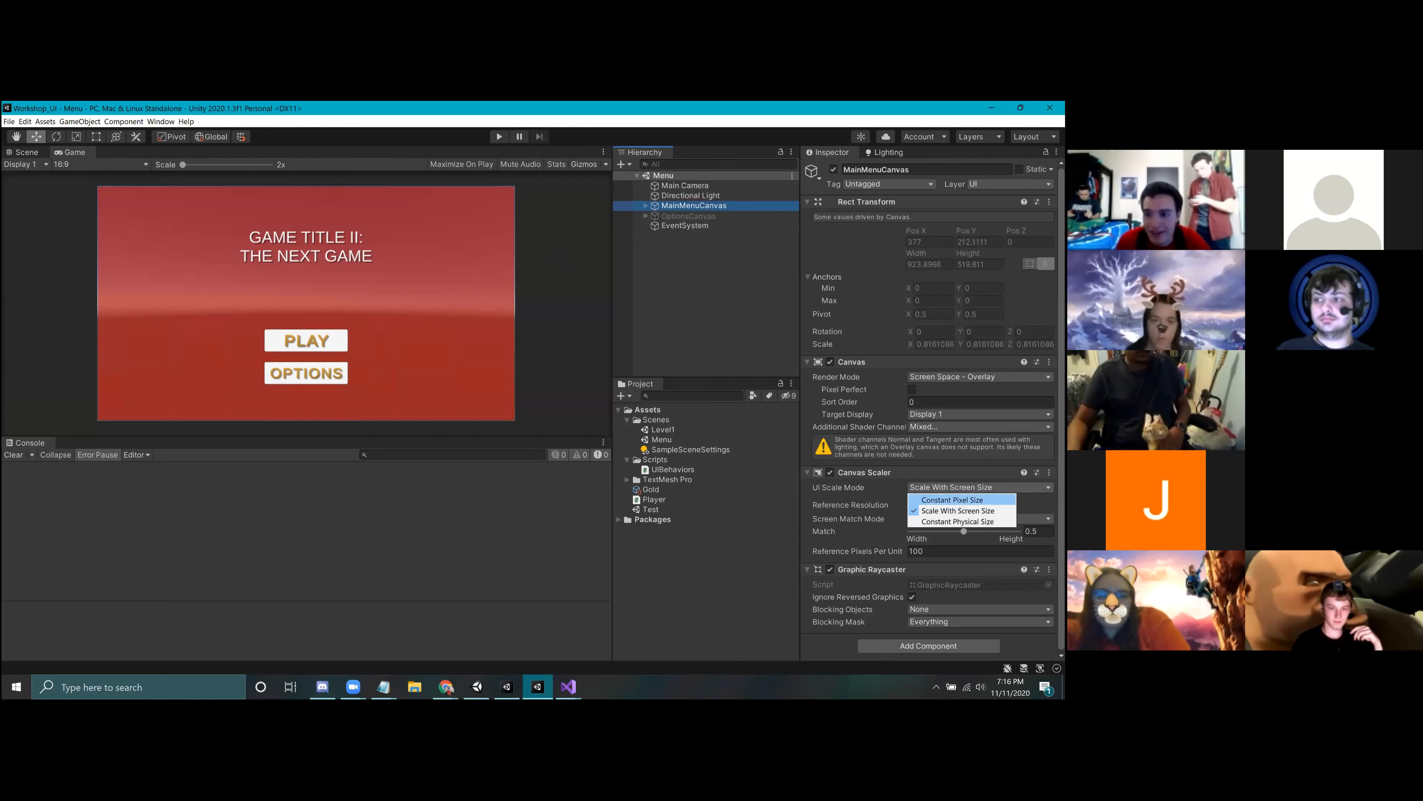
click(947, 497)
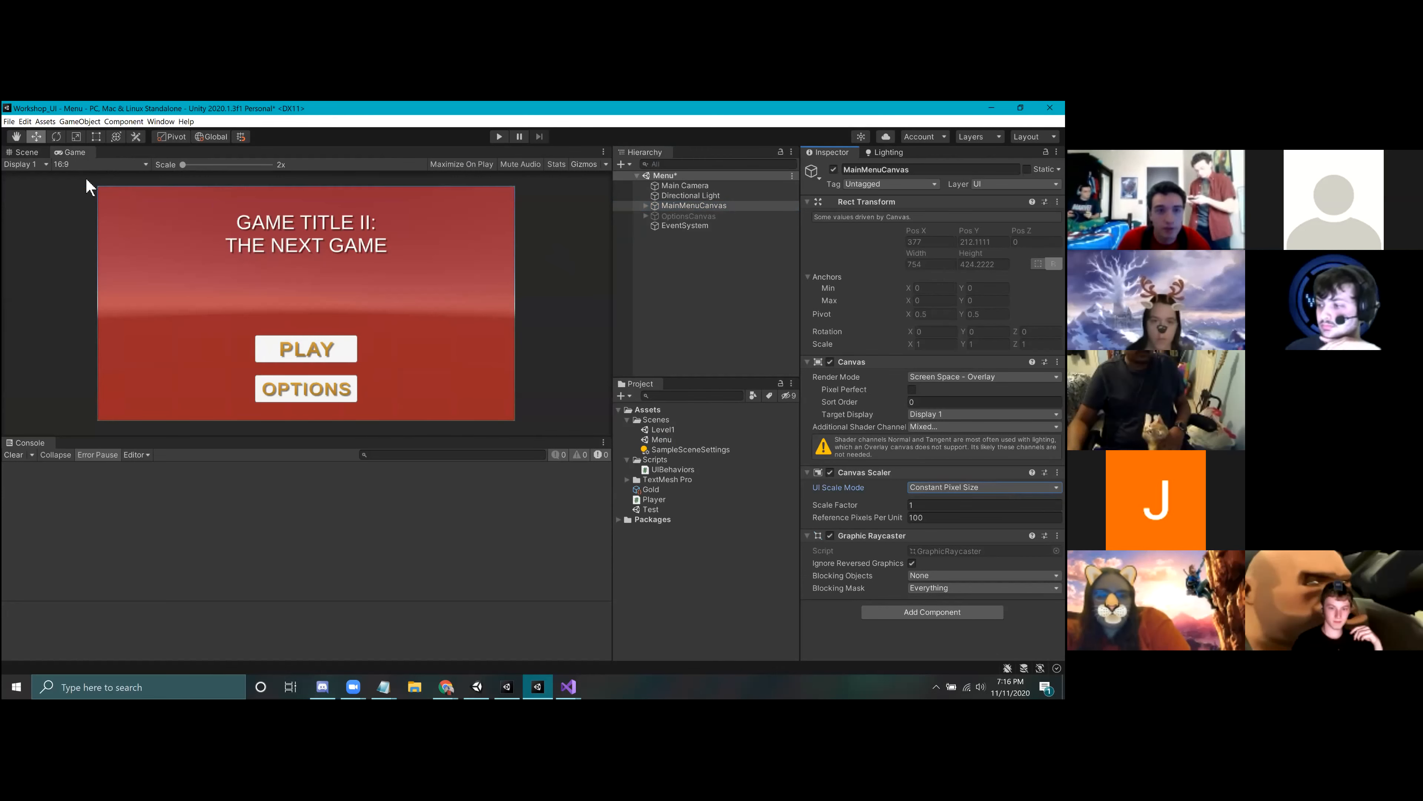
Step: Compare the Constant Pixel Size menu in the Game view at 3:2, Free Aspect, 16:9 and Standalone (1024x768)
click(76, 167)
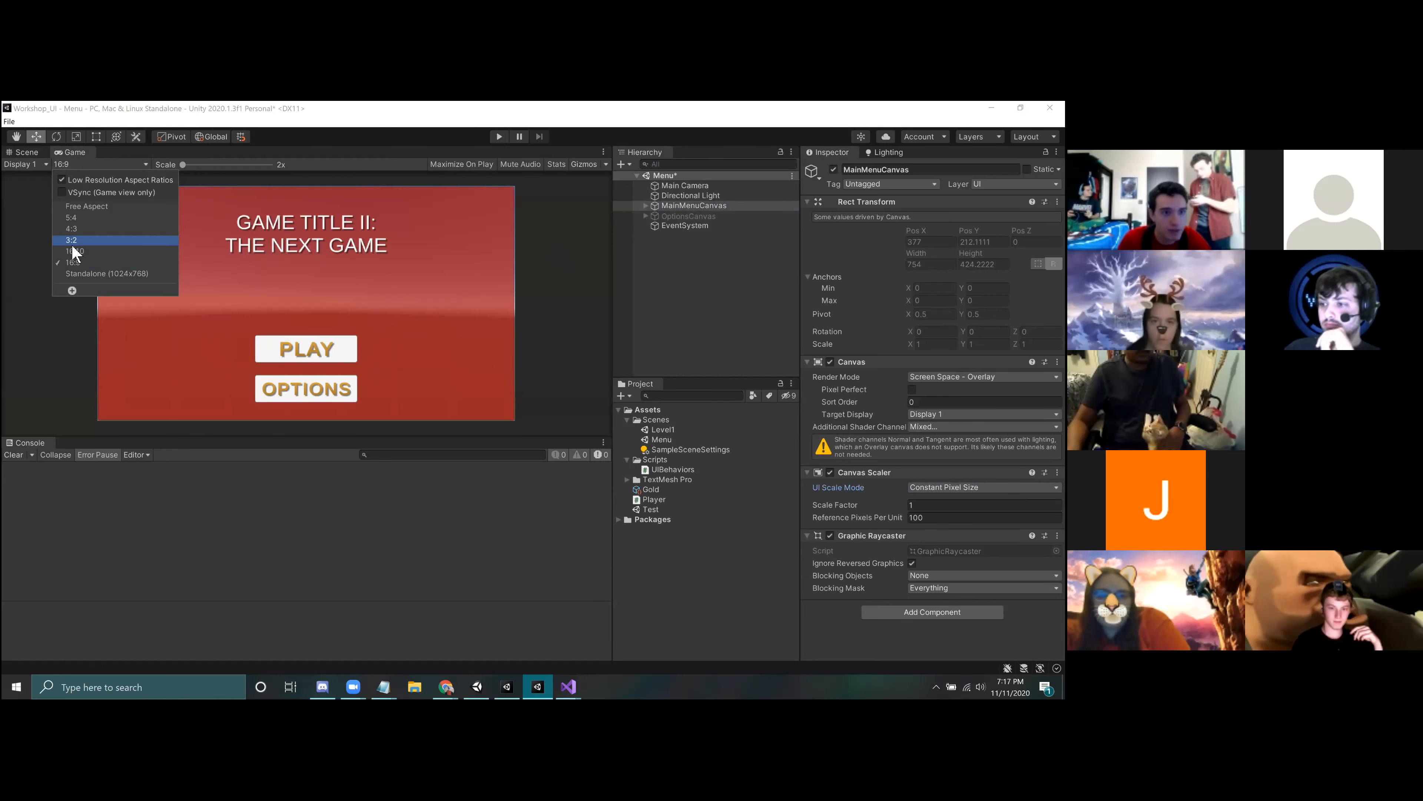
click(71, 241)
click(94, 165)
click(94, 274)
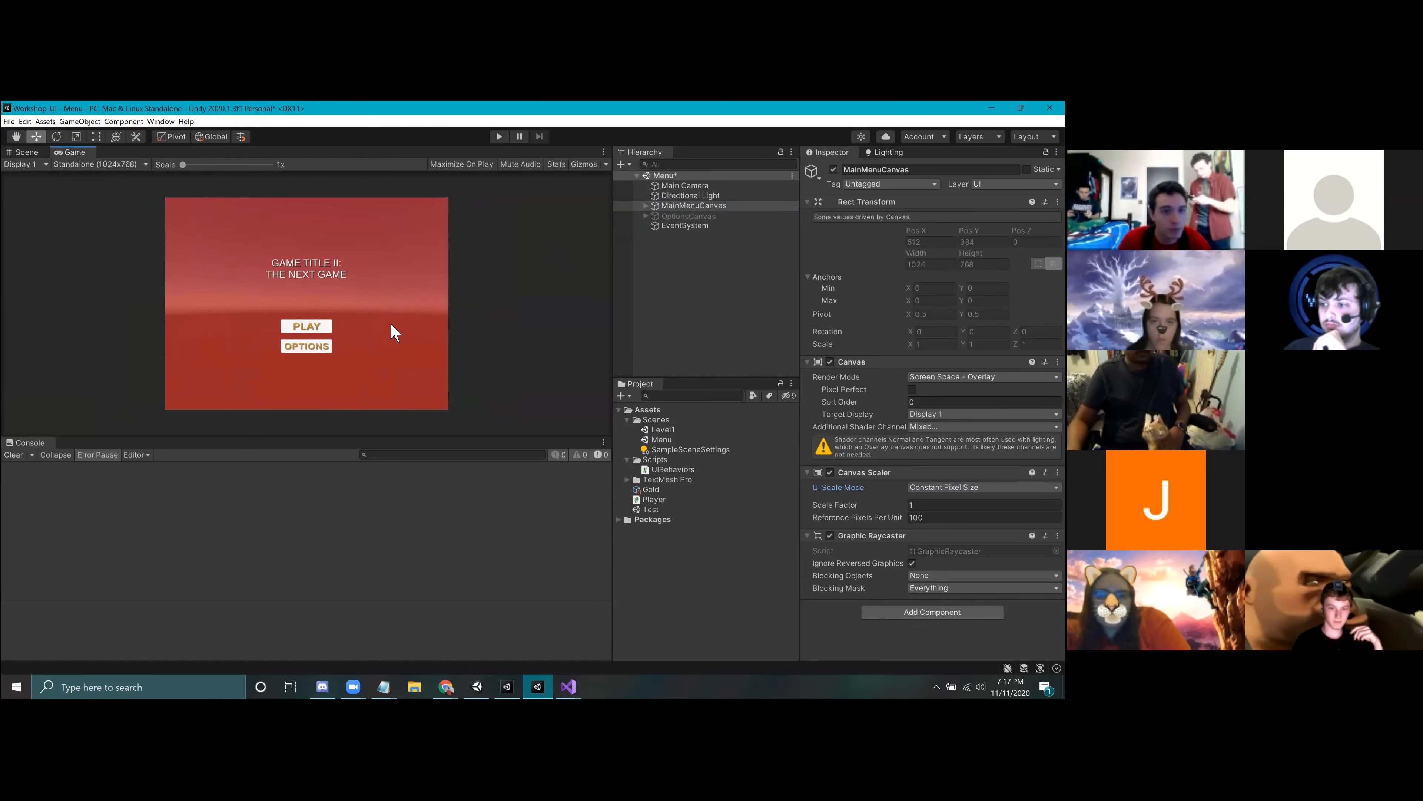
click(97, 164)
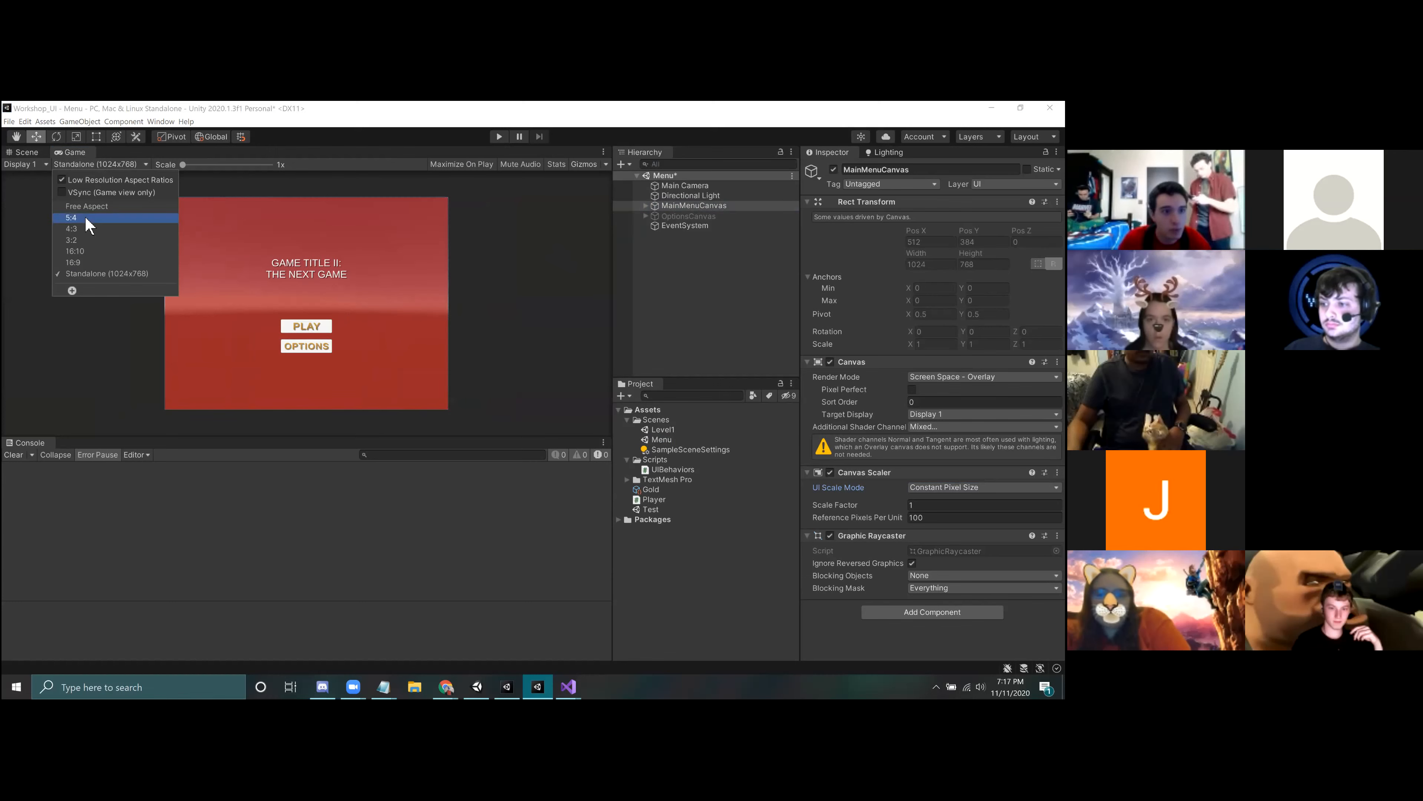
click(84, 206)
click(92, 164)
click(97, 263)
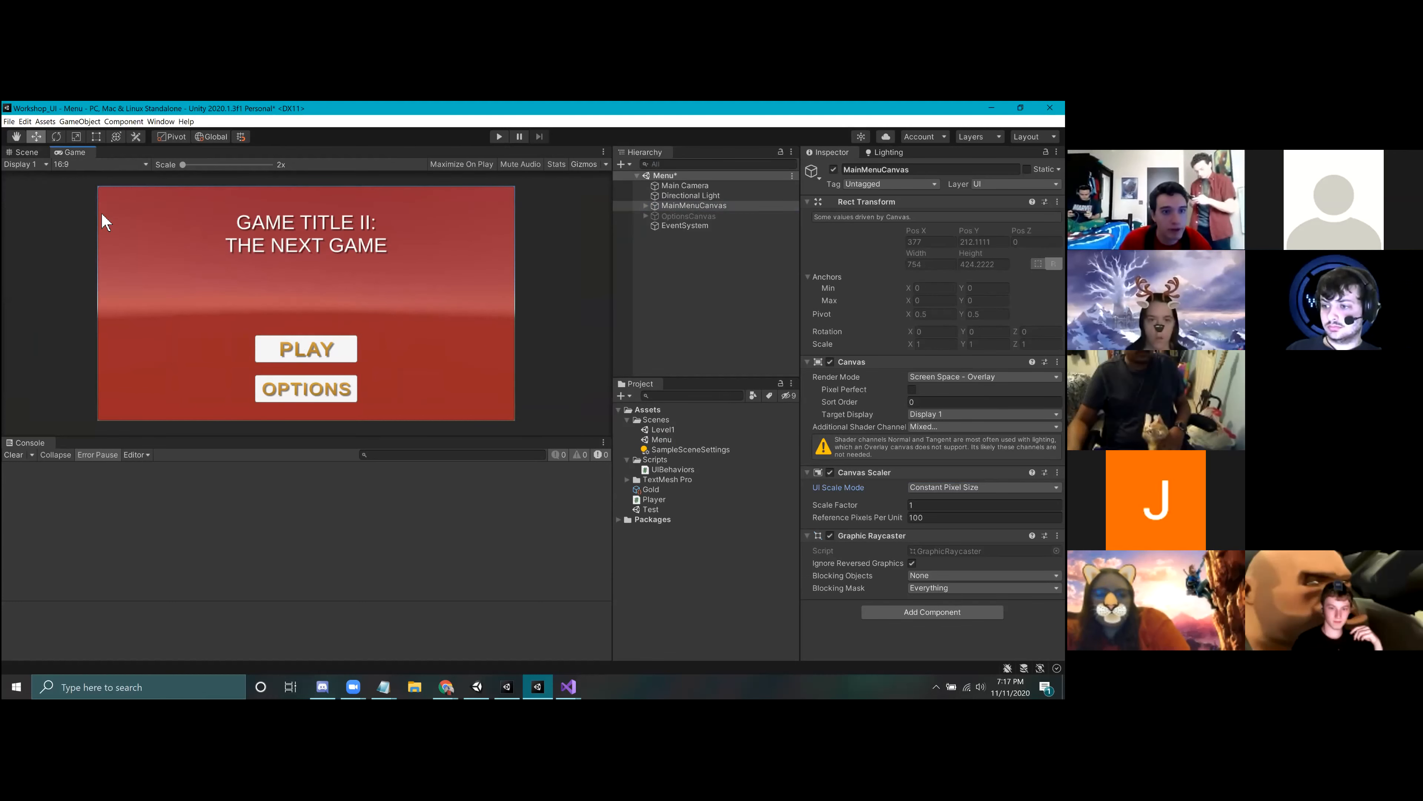
click(100, 164)
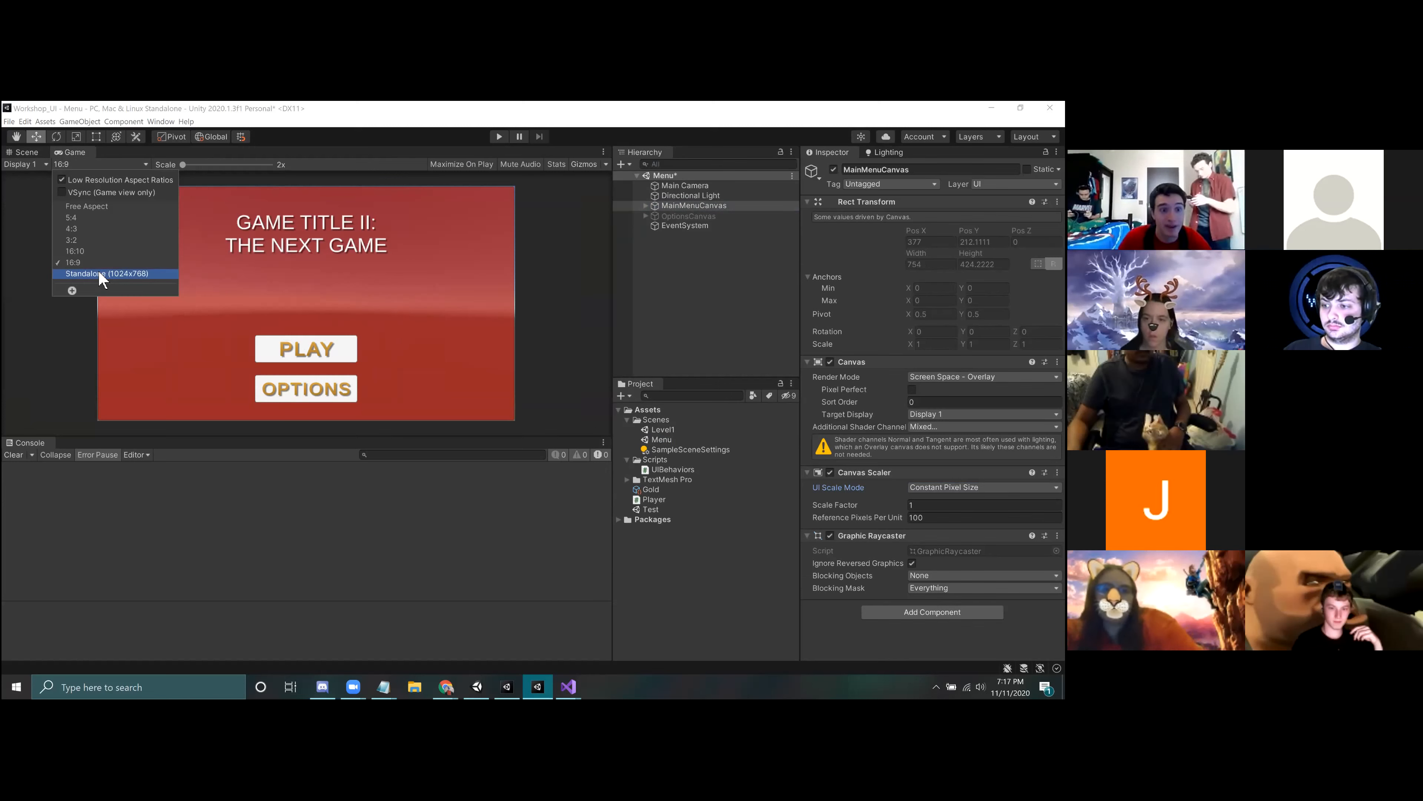
click(101, 275)
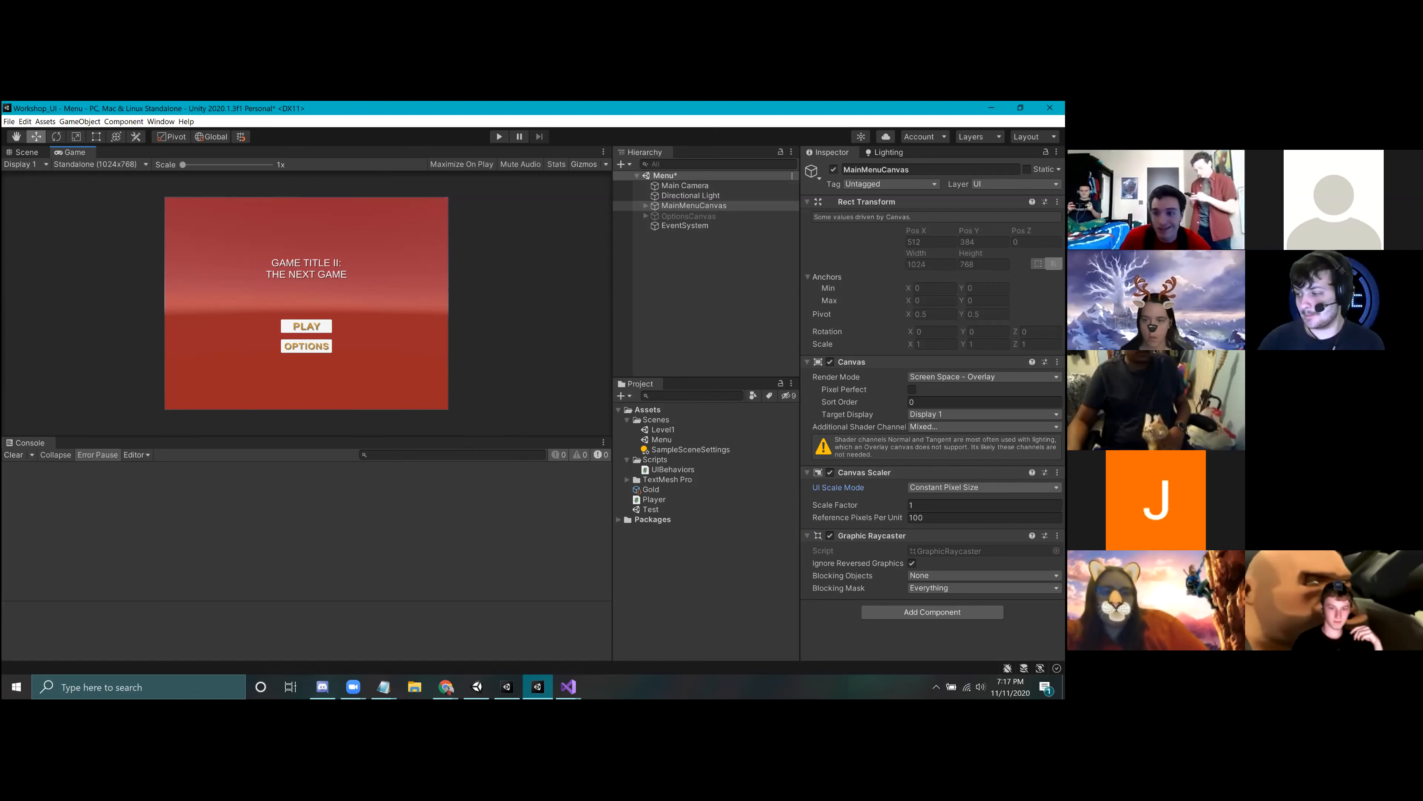
Step: Set the MainMenuCanvas's UI Scale Mode to Scale With Screen Size and show the menu at 16:10
click(984, 487)
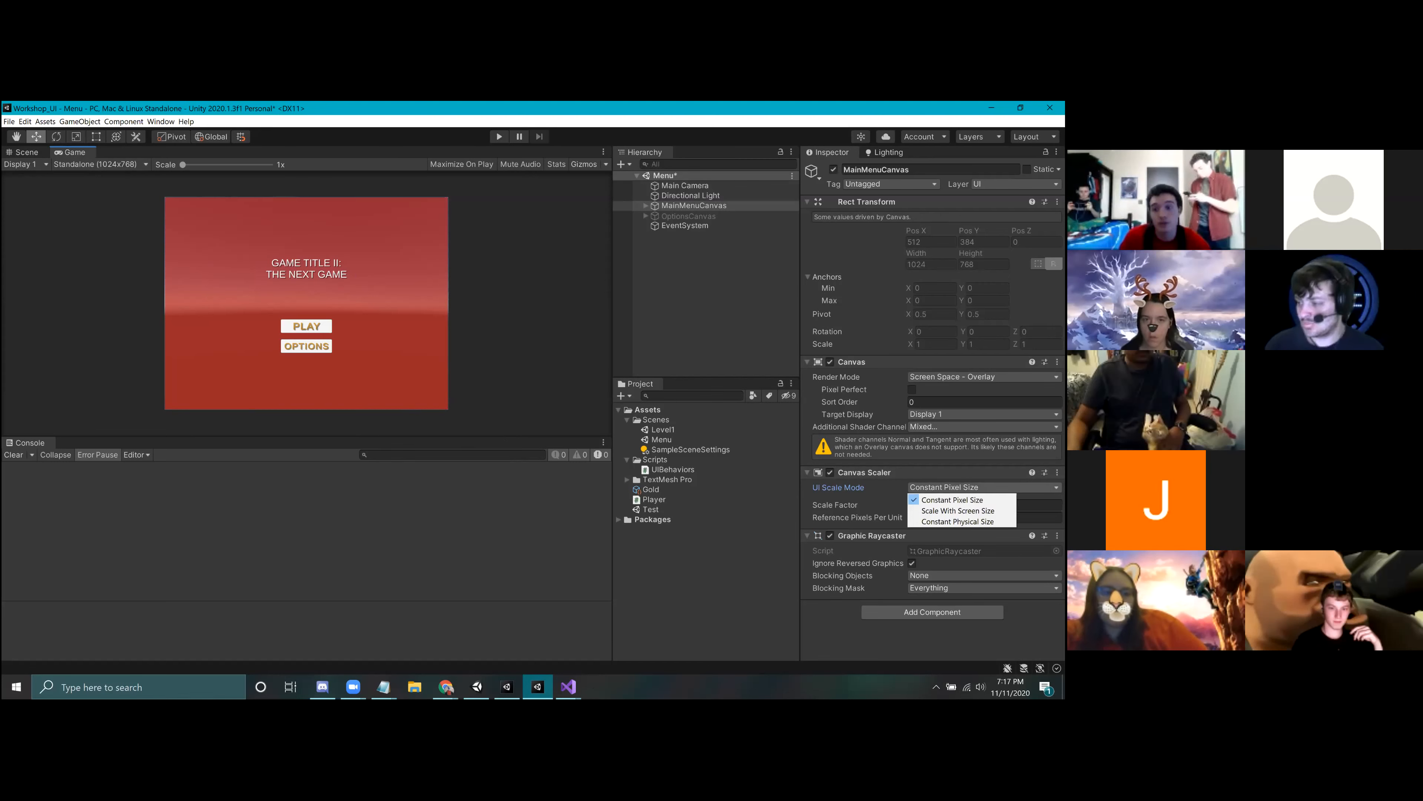
click(958, 510)
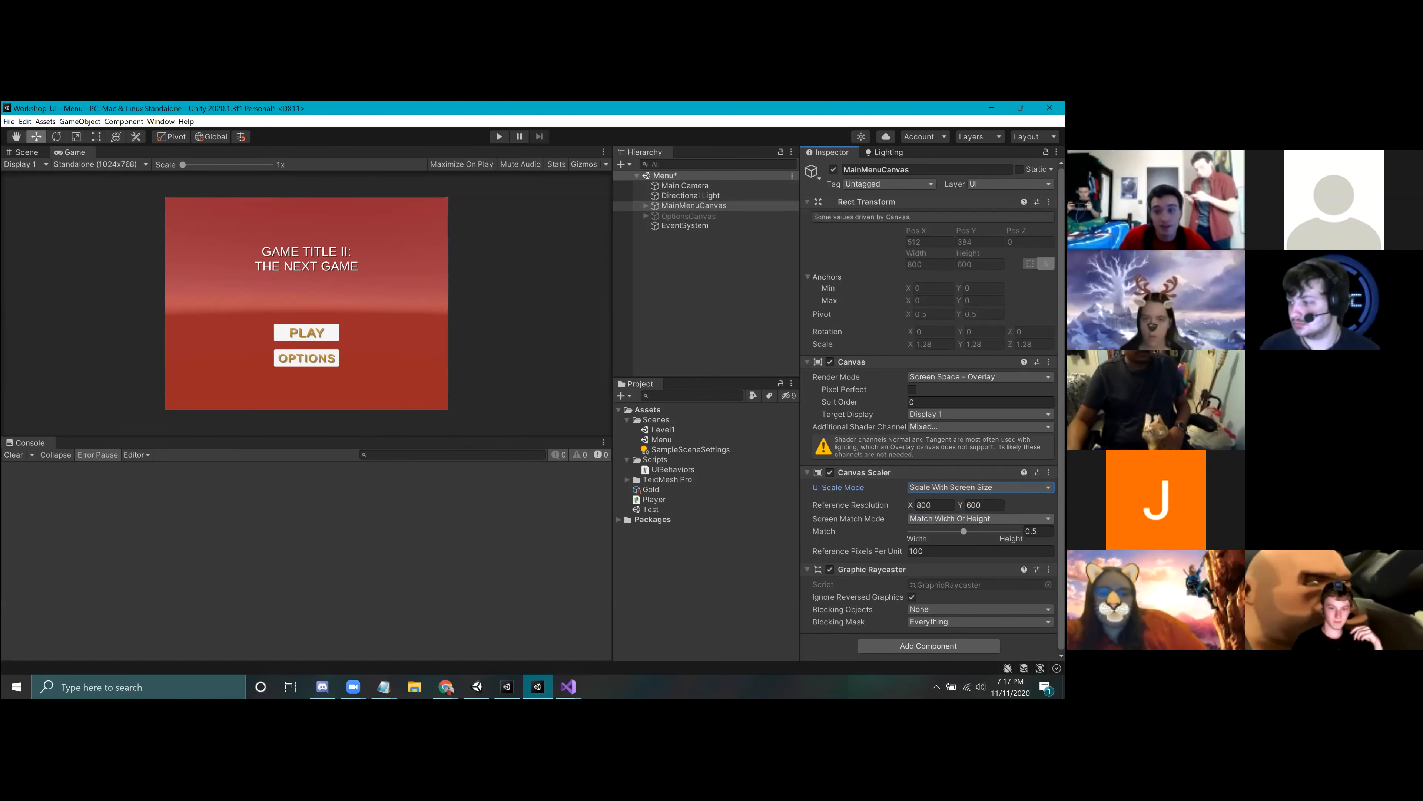
click(85, 164)
click(90, 253)
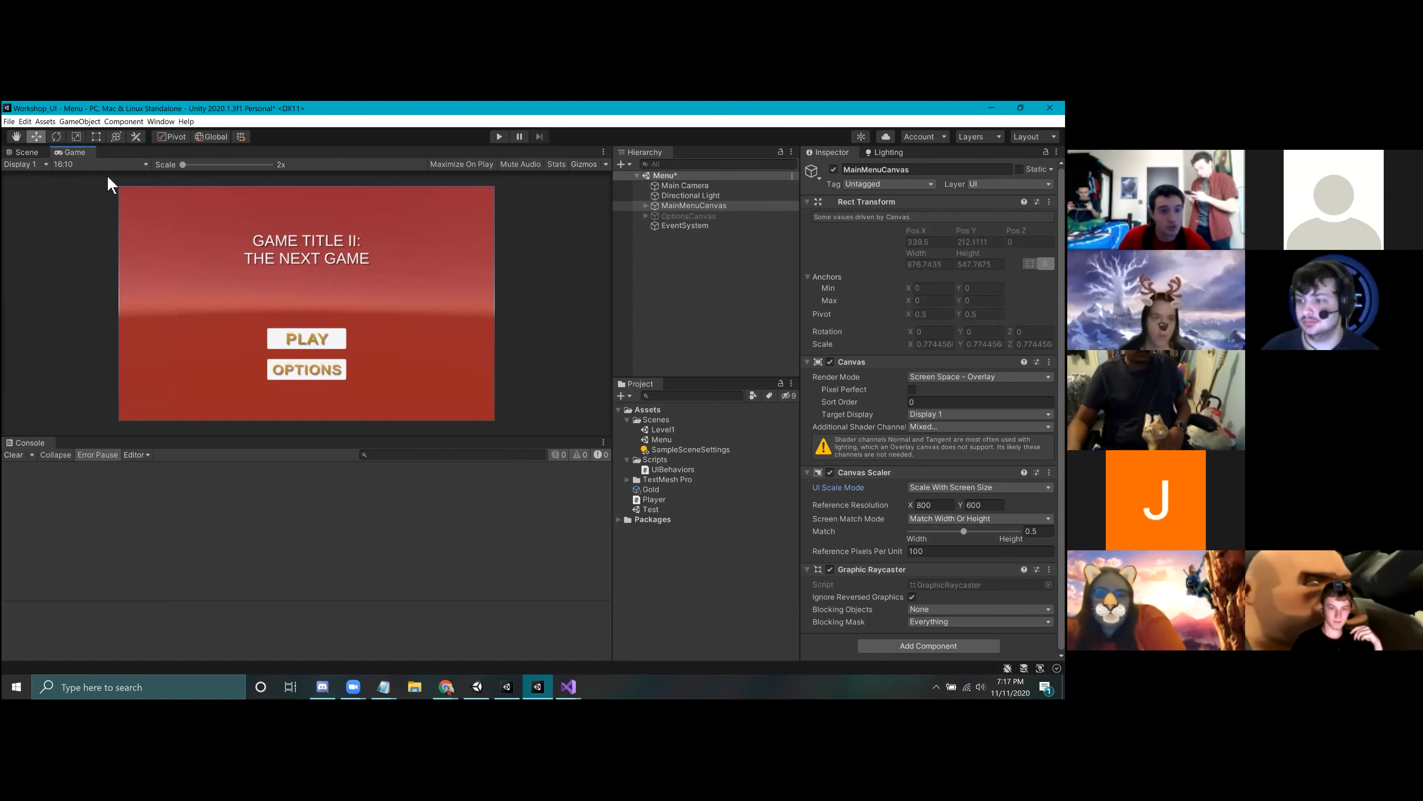
Step: Compare the scaled menu at Free Aspect, 16:10 and Standalone (1024x768), and look at the Screen Match Mode options
click(84, 164)
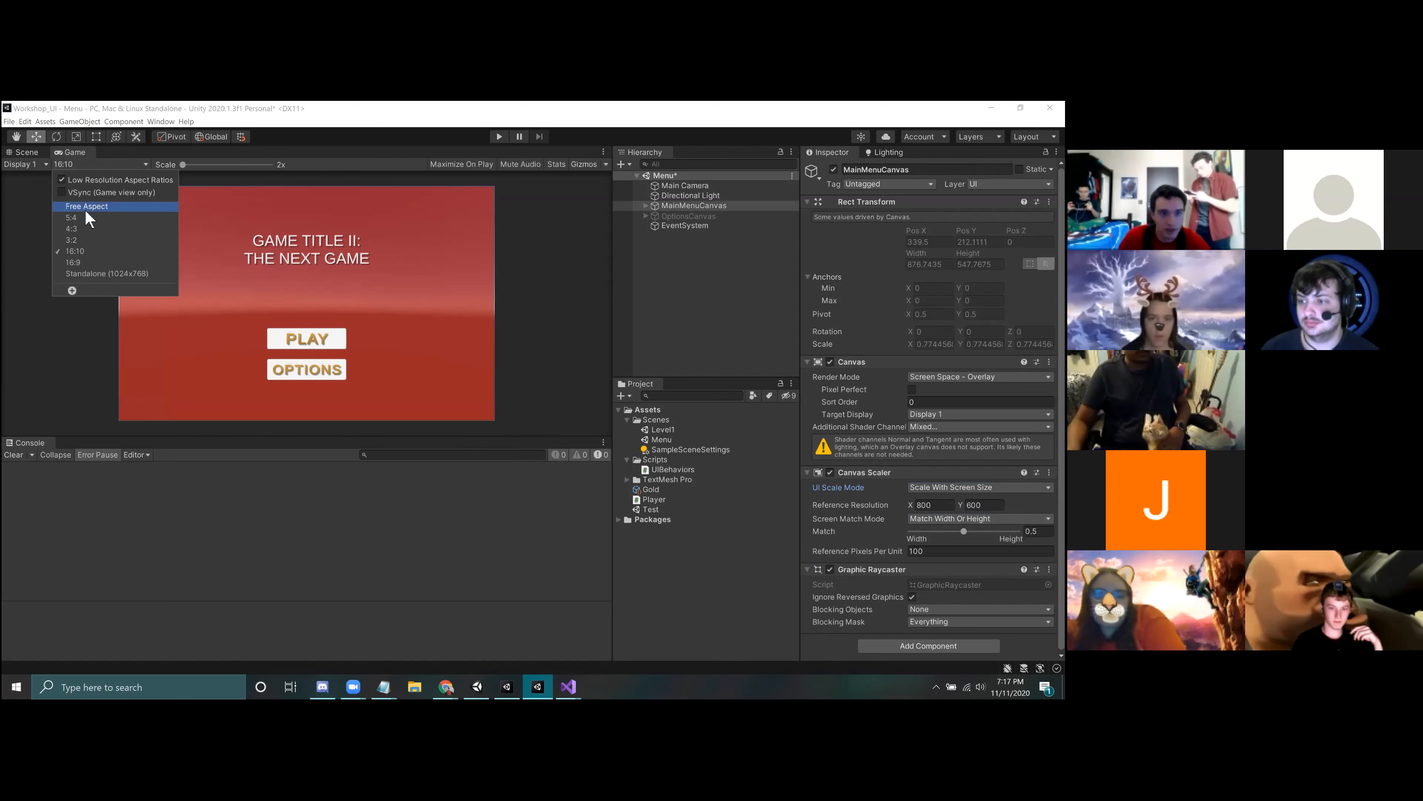
click(84, 207)
click(85, 164)
click(81, 251)
click(71, 165)
click(101, 275)
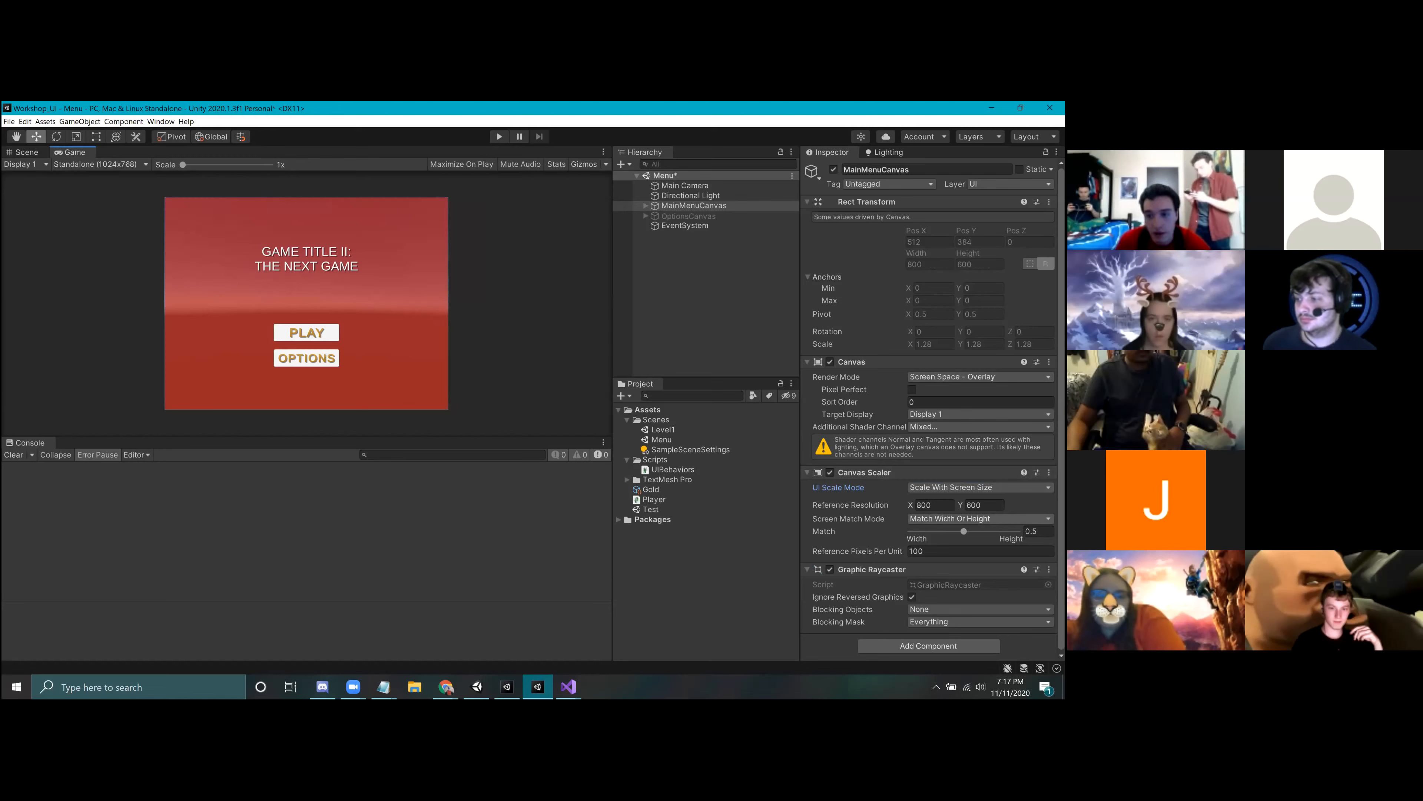
click(980, 519)
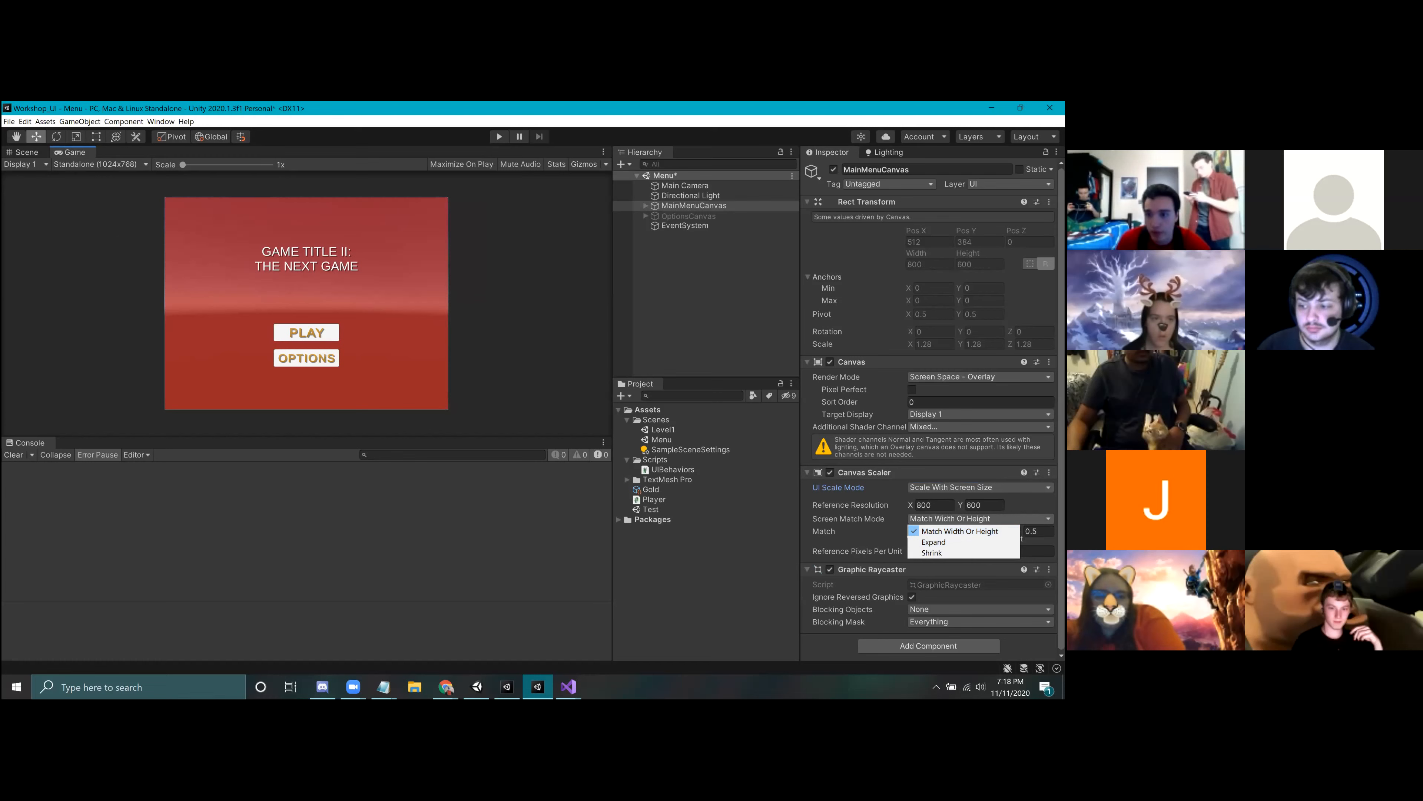
click(980, 519)
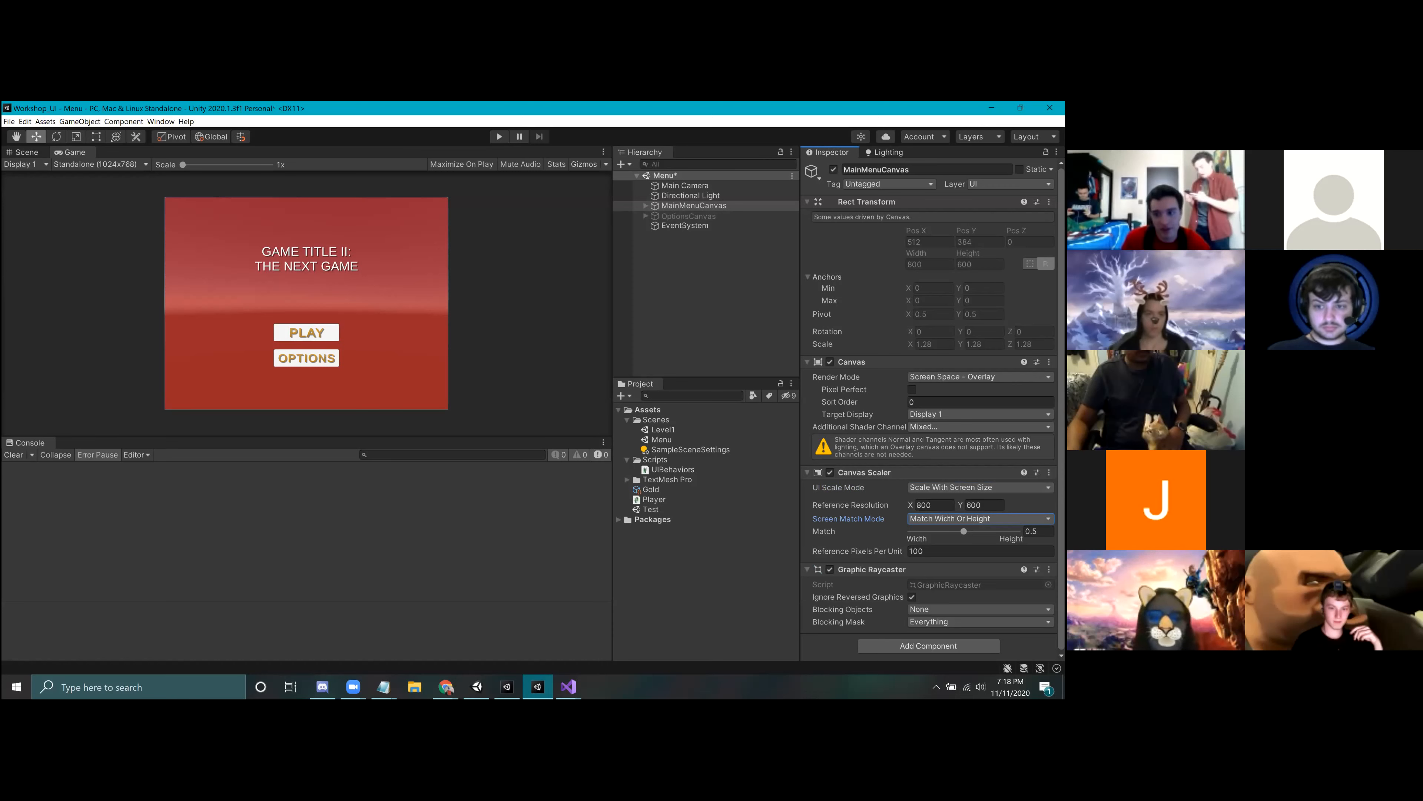
Step: Switch to the HeadlessPumpkman project and open its StartMenu scene
click(515, 691)
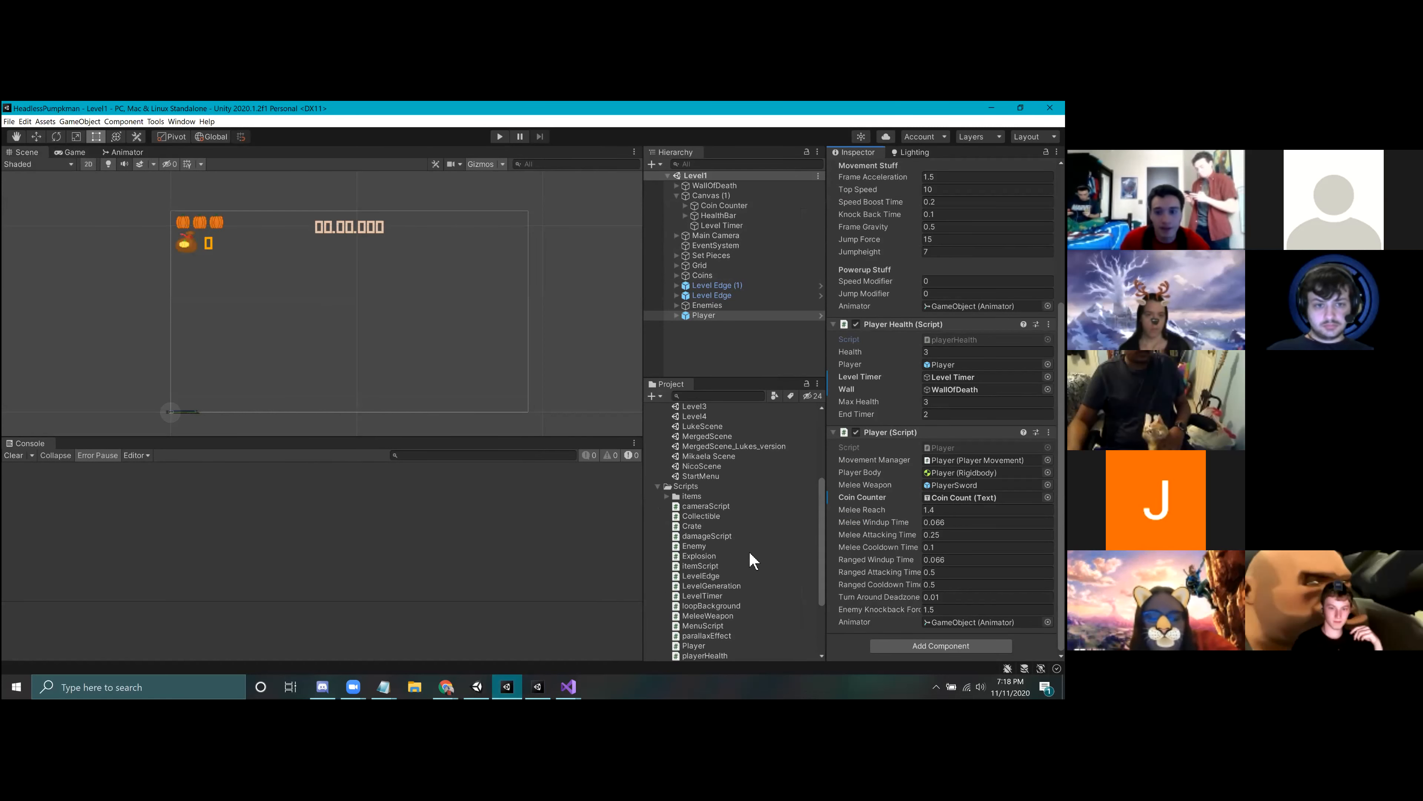
scroll(729, 519, up, 5)
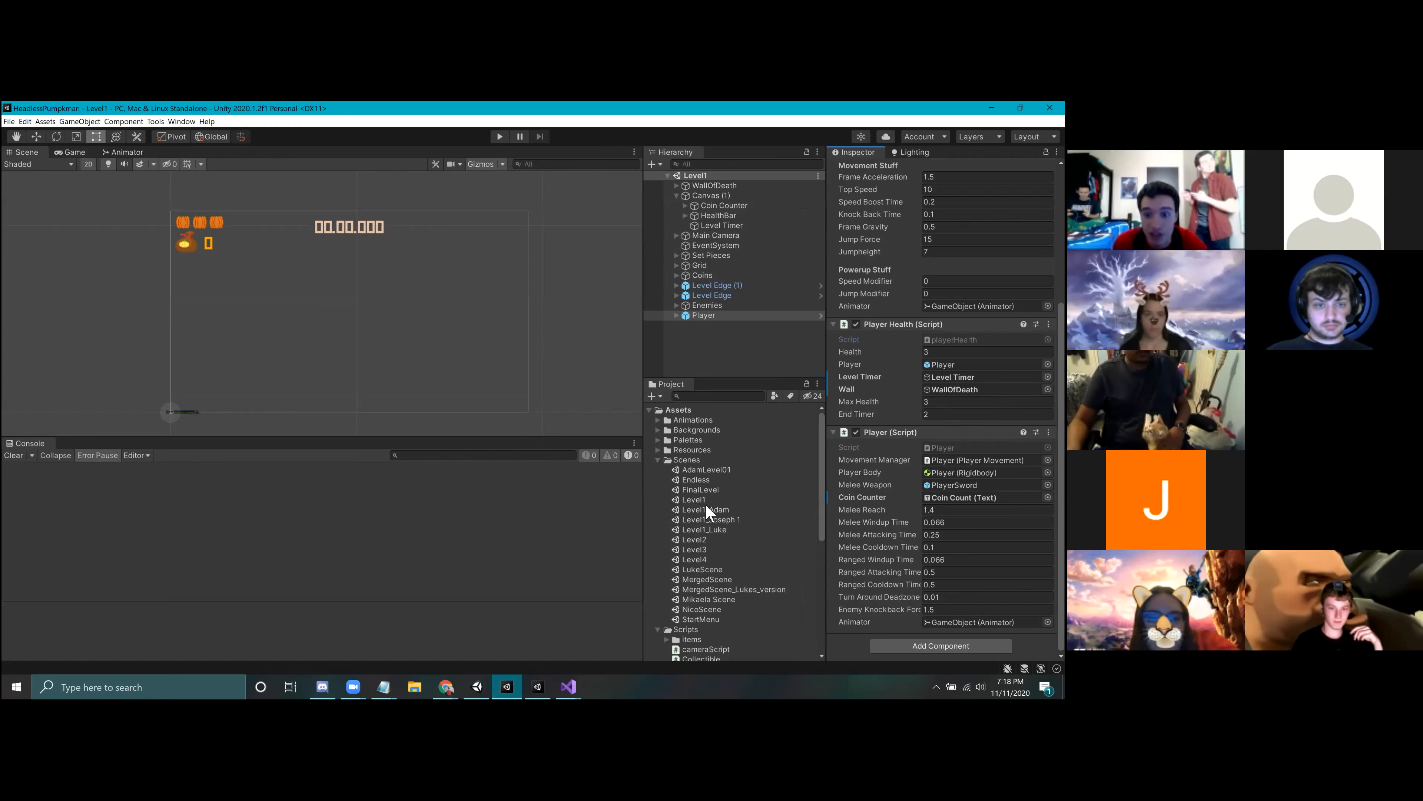
double_click(701, 619)
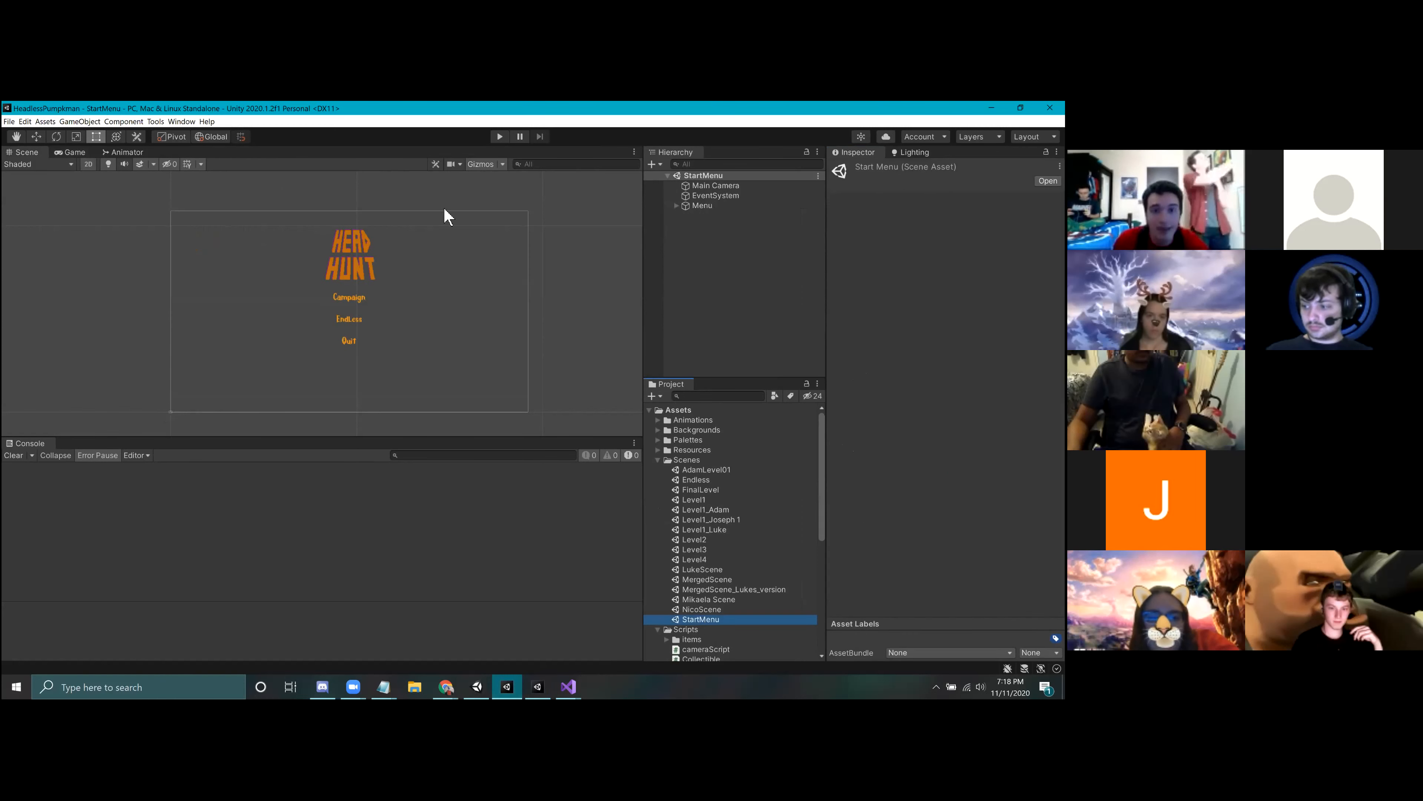
Step: Run the StartMenu scene to view its menu in play mode, and stop it
click(498, 138)
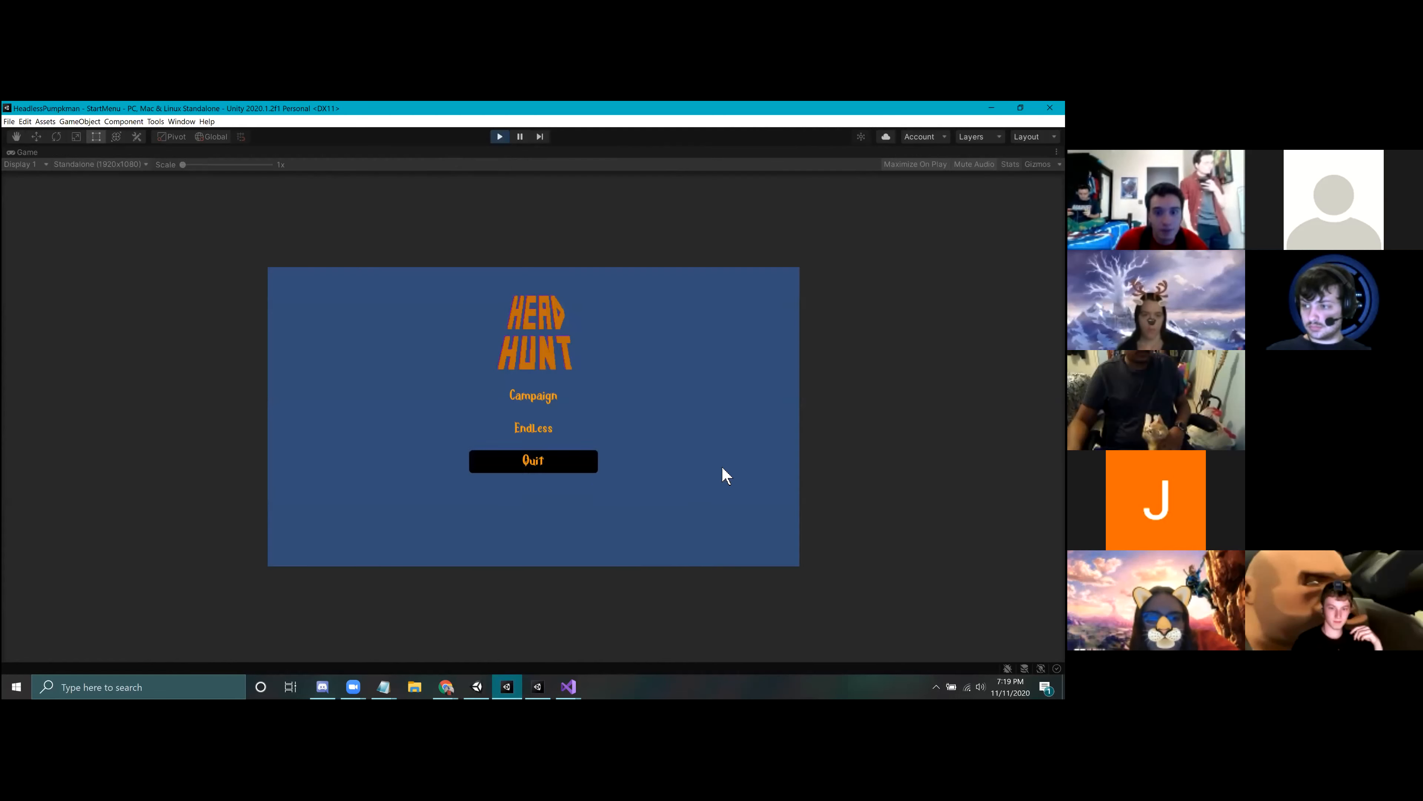
click(112, 164)
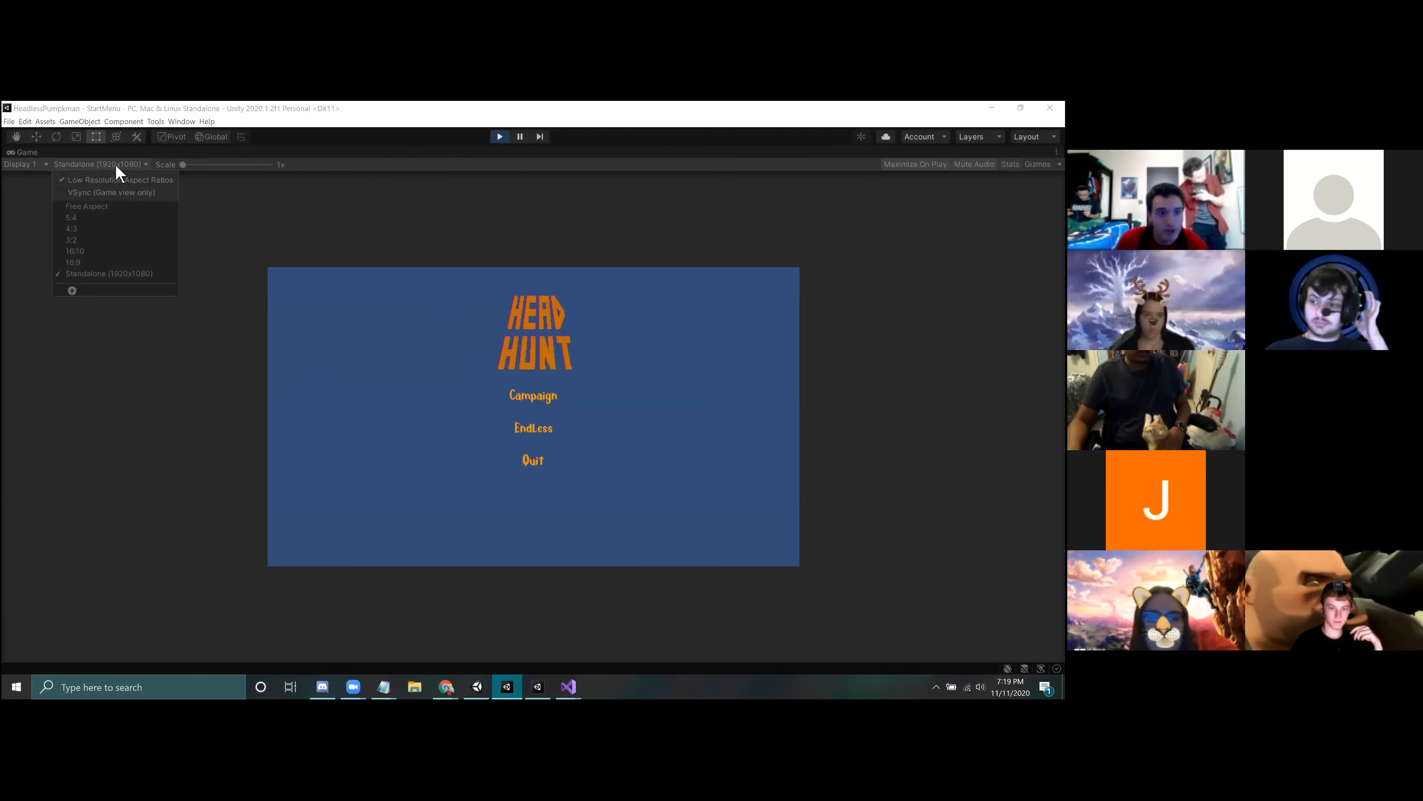
click(530, 278)
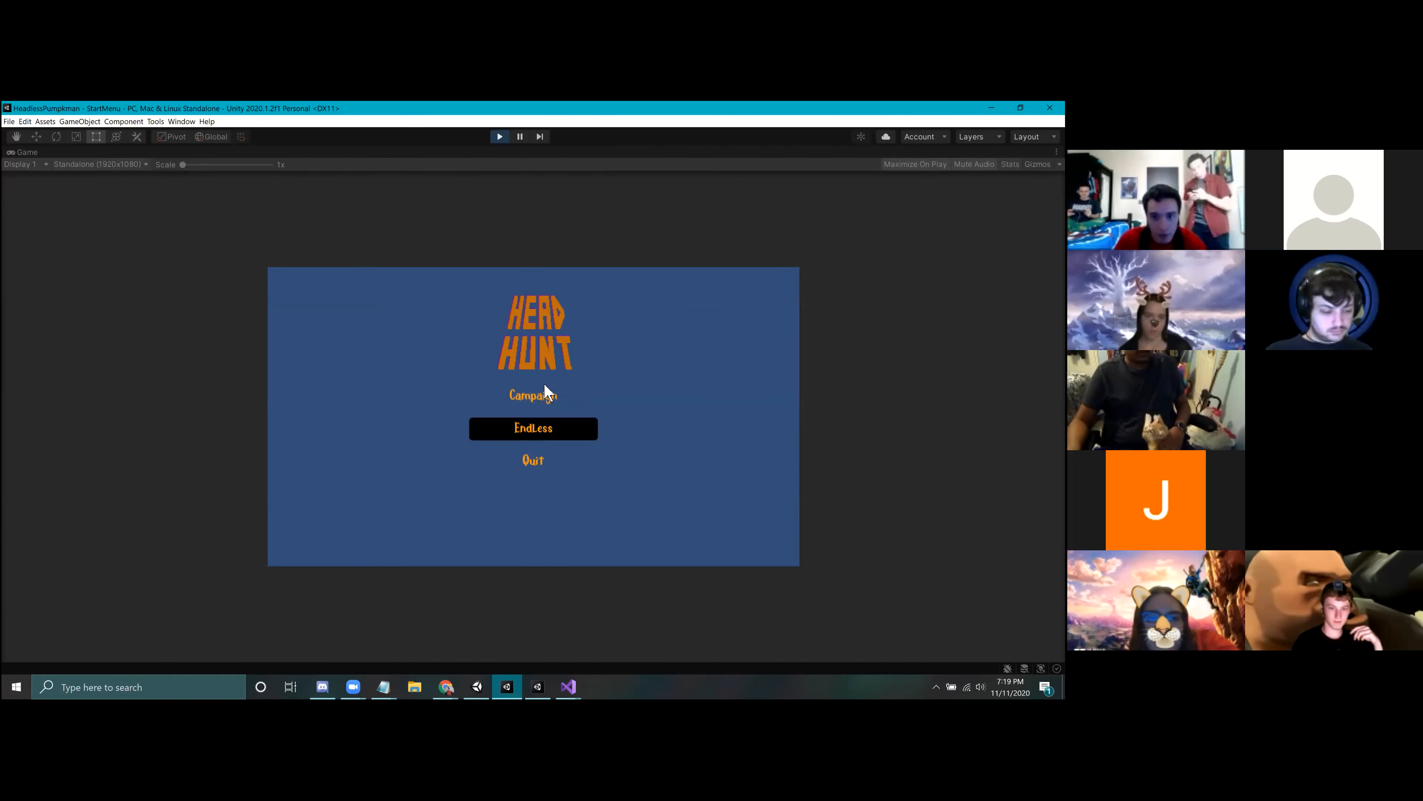
click(558, 398)
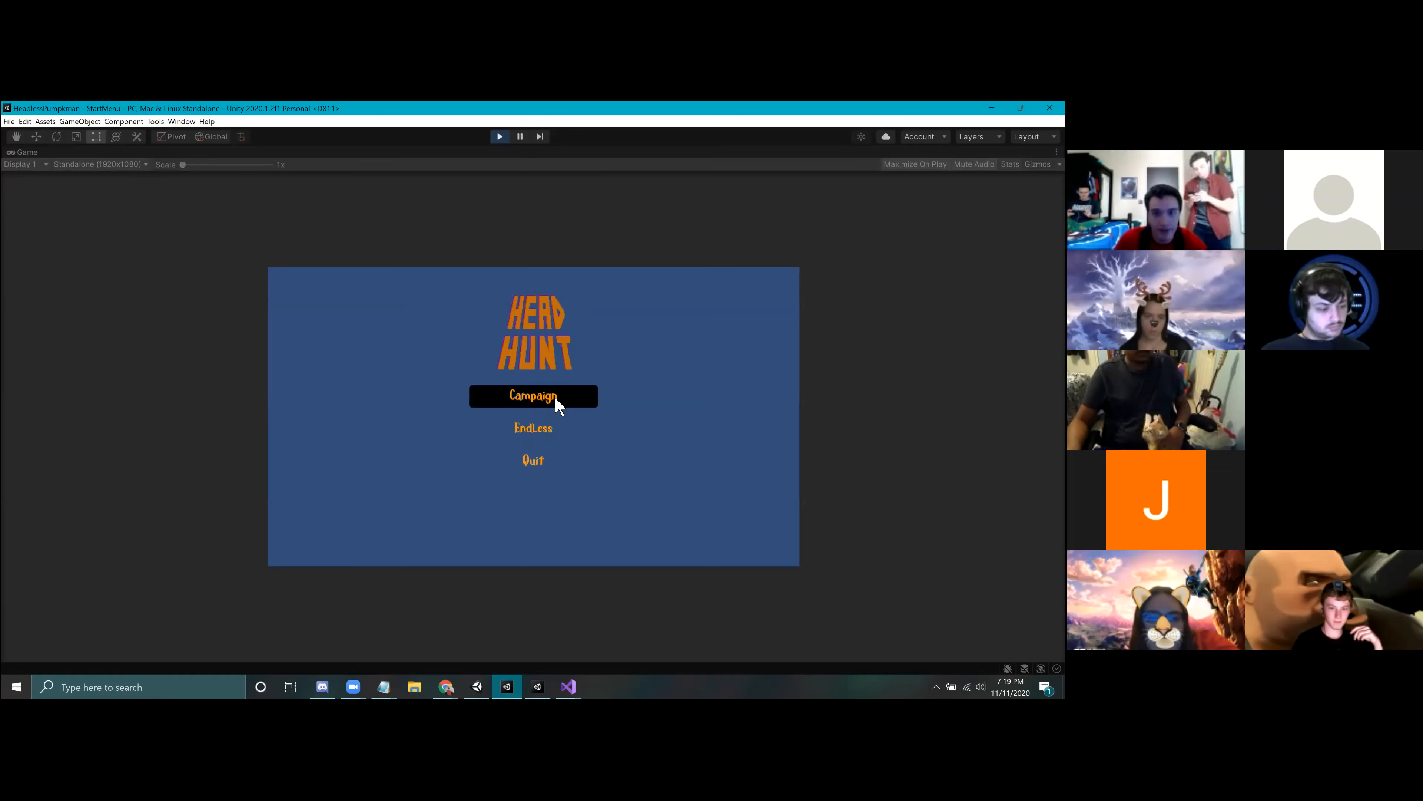
click(500, 137)
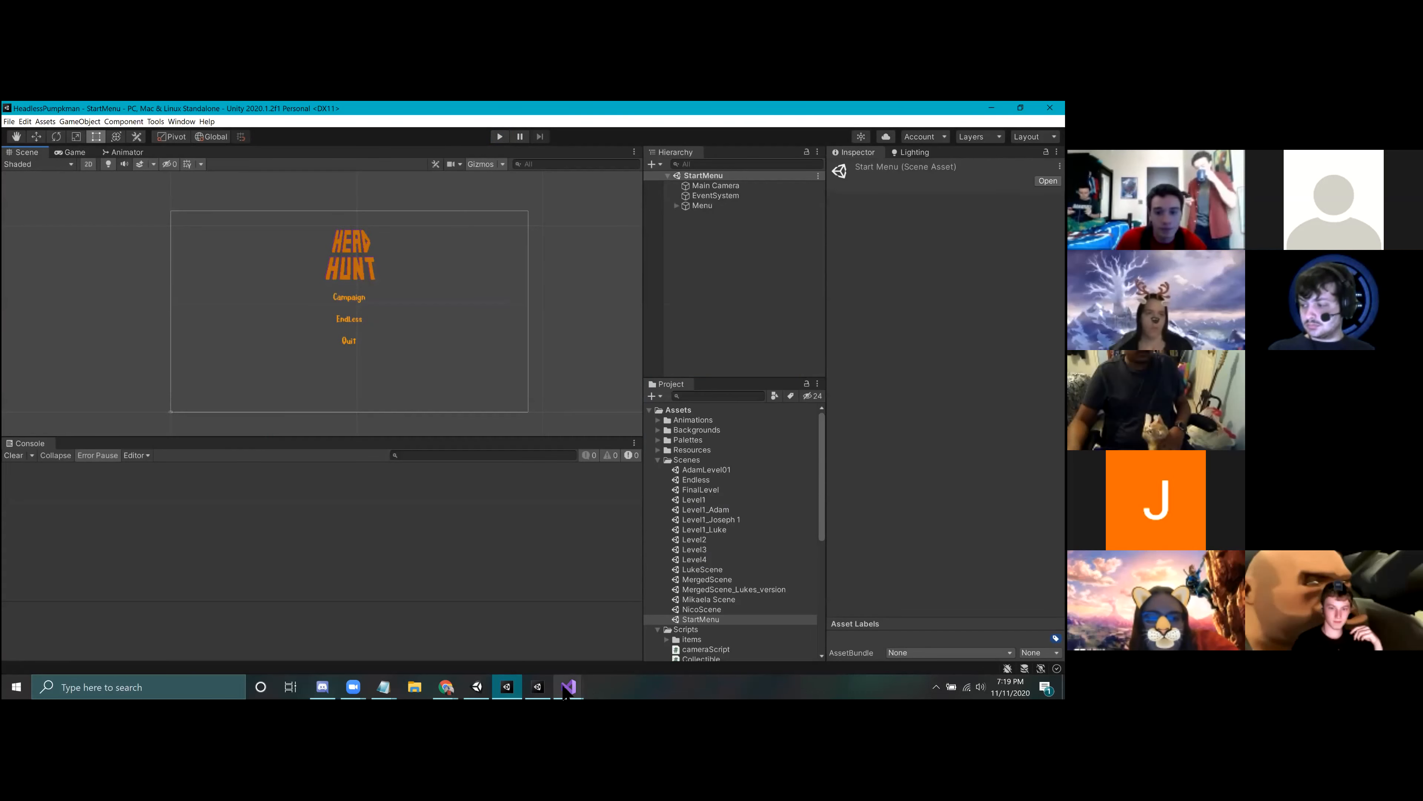
Step: Return to the Workshop_UI project and open the Test scene, saving the changes to the Menu scene
click(537, 687)
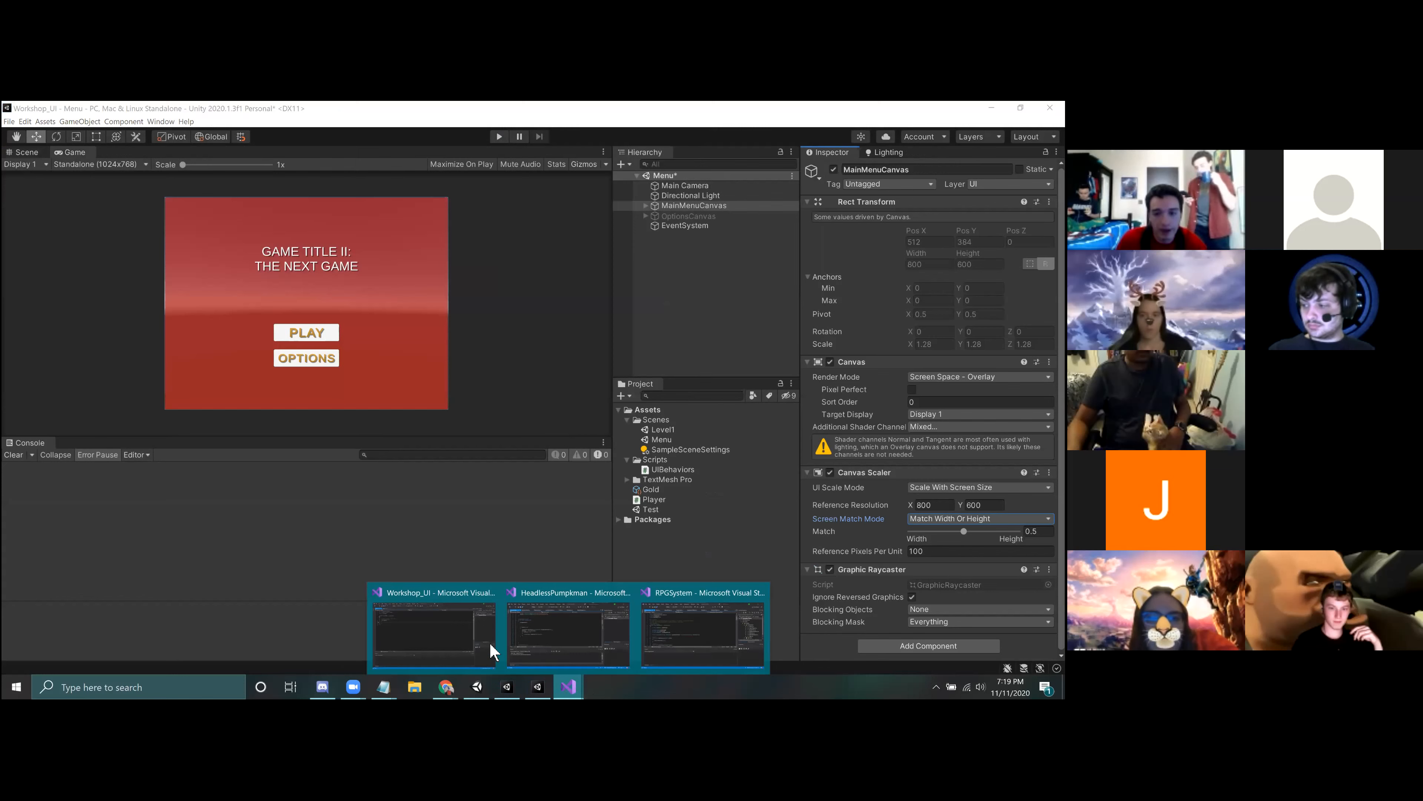
click(538, 687)
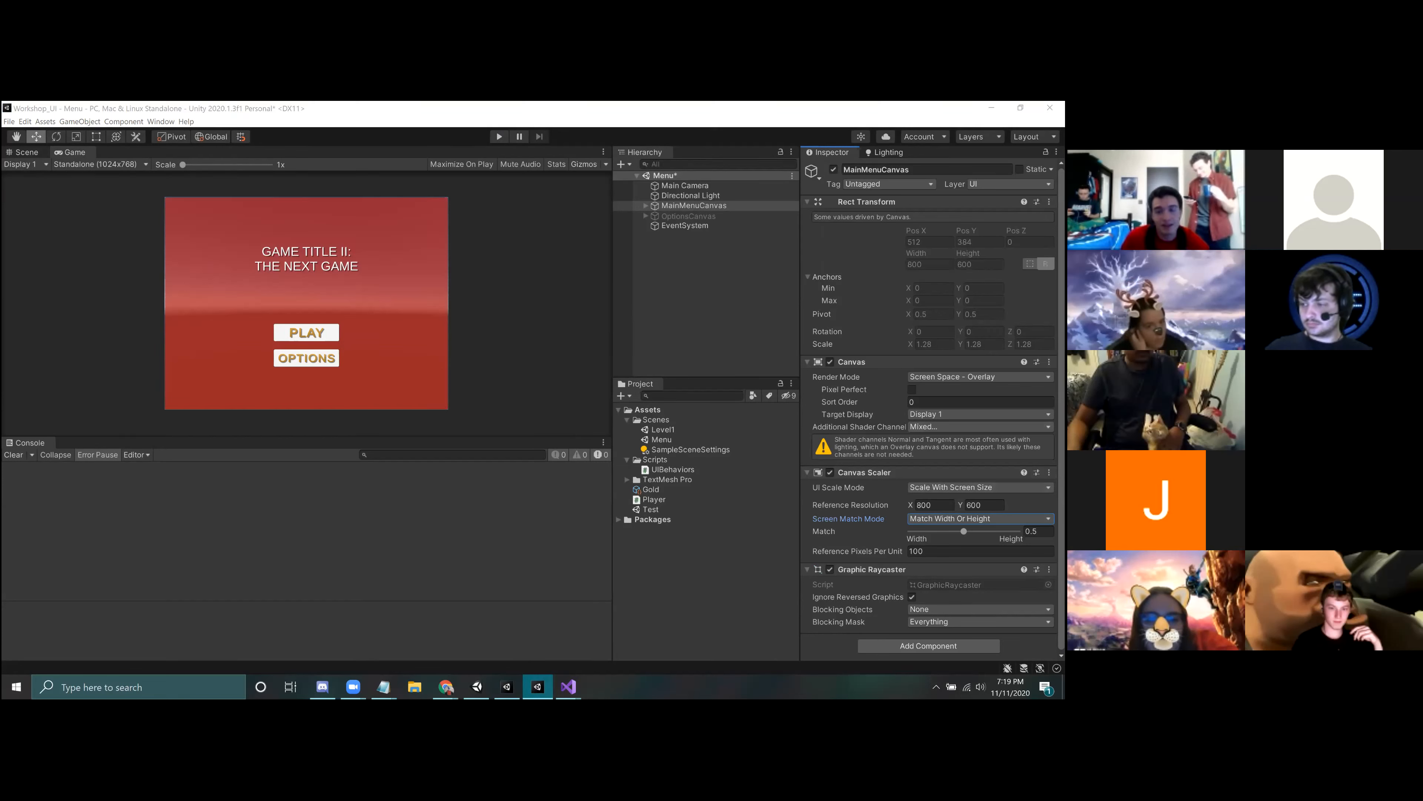
click(729, 250)
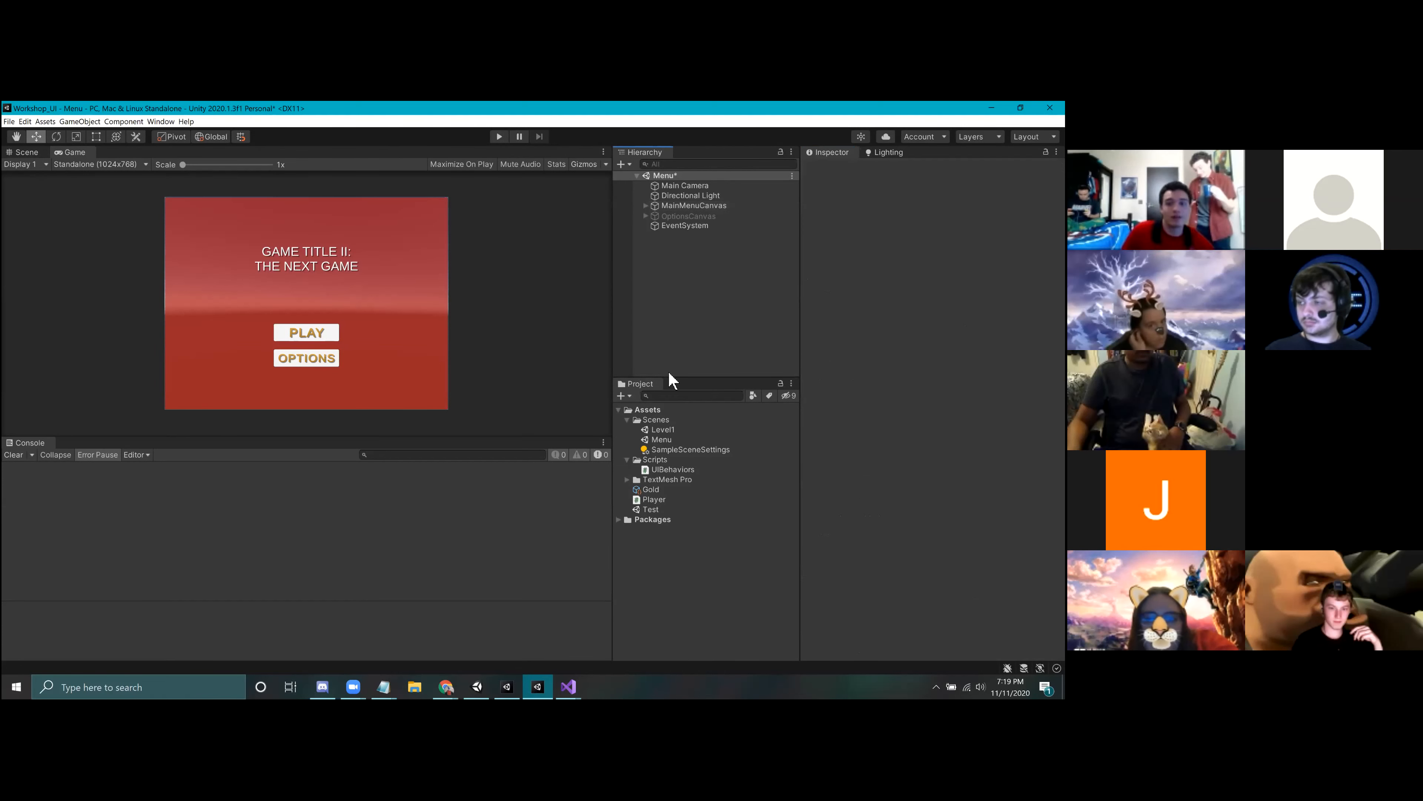
click(658, 510)
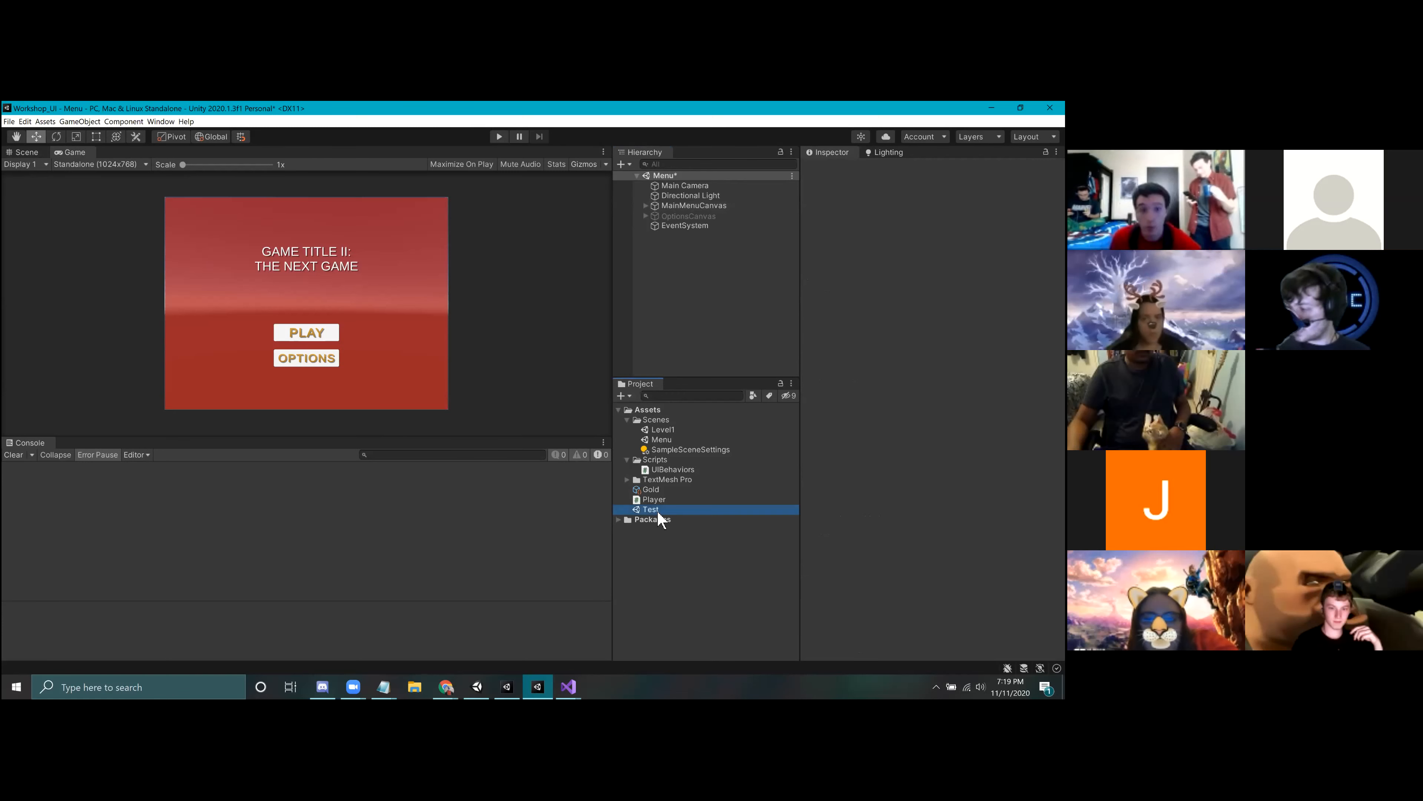
double_click(659, 514)
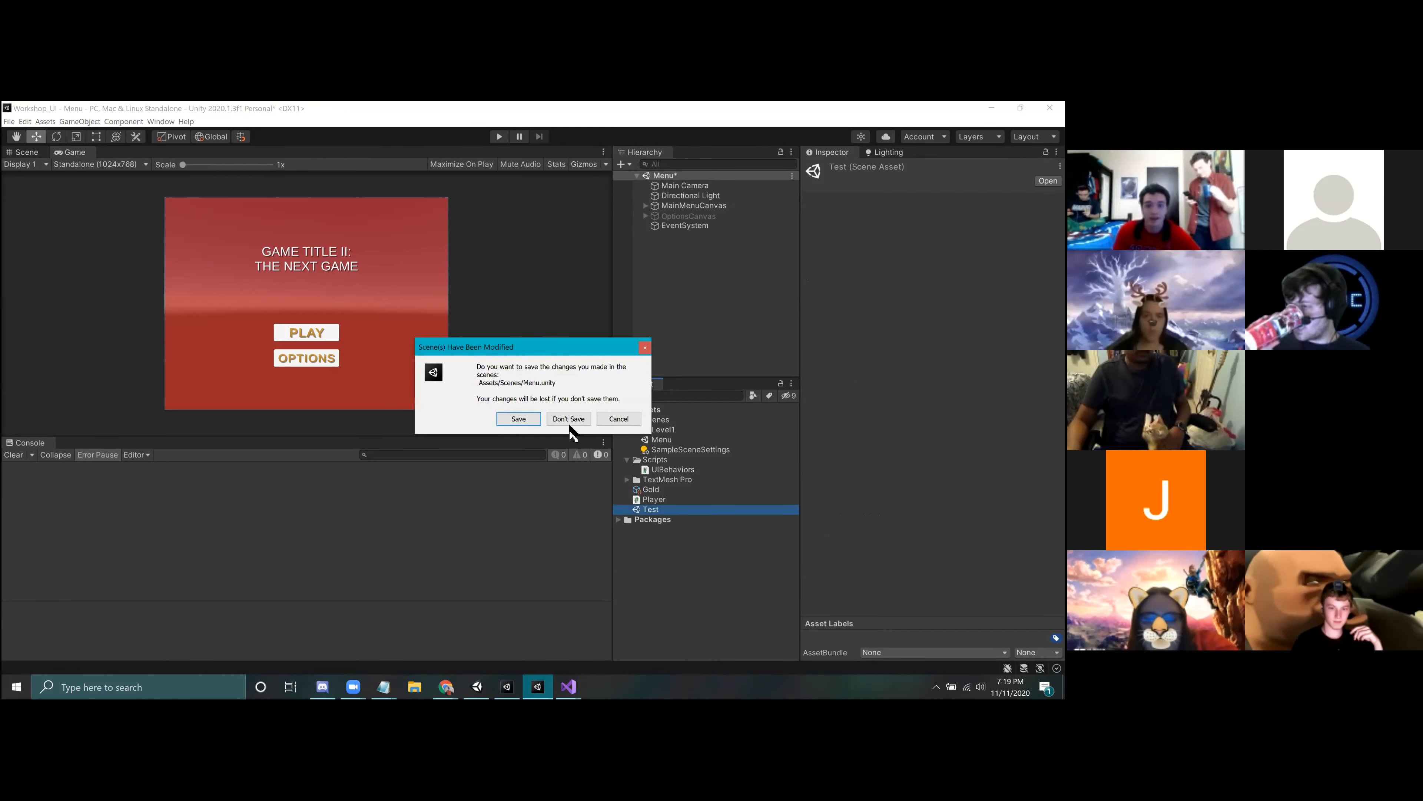
click(533, 420)
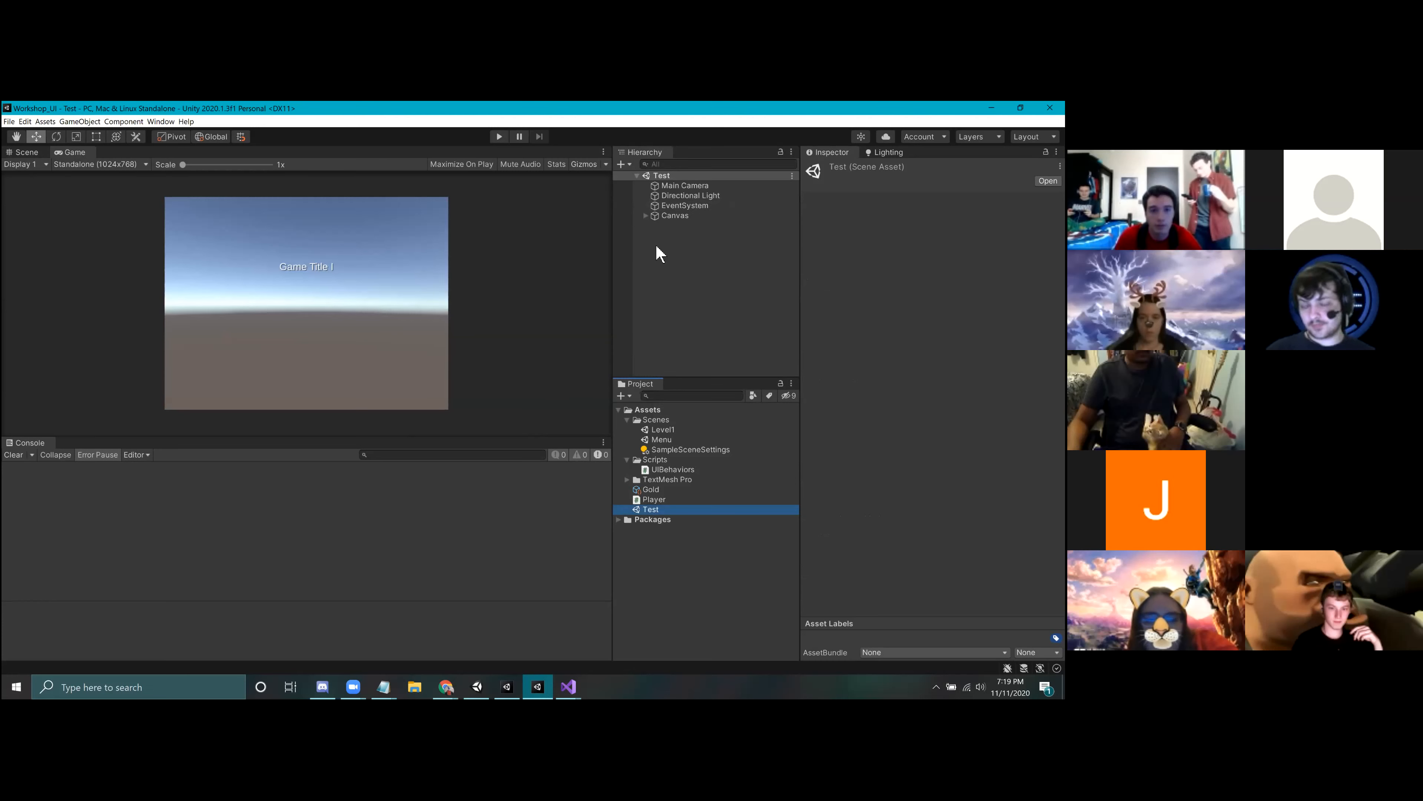
Step: Set the Test scene Canvas's UI Scale Mode to Scale With Screen Size with a Match value of 0.5
click(680, 252)
click(22, 152)
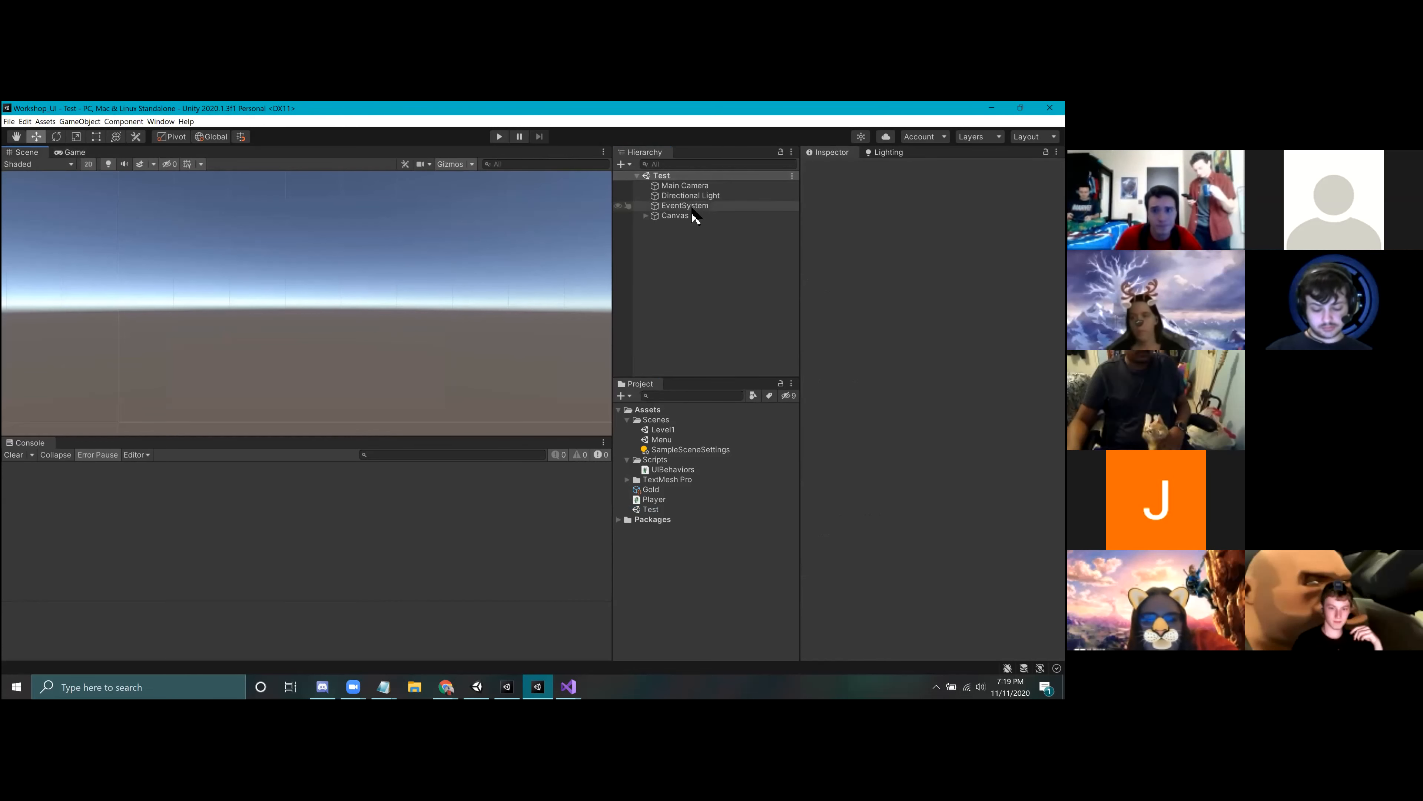
click(695, 218)
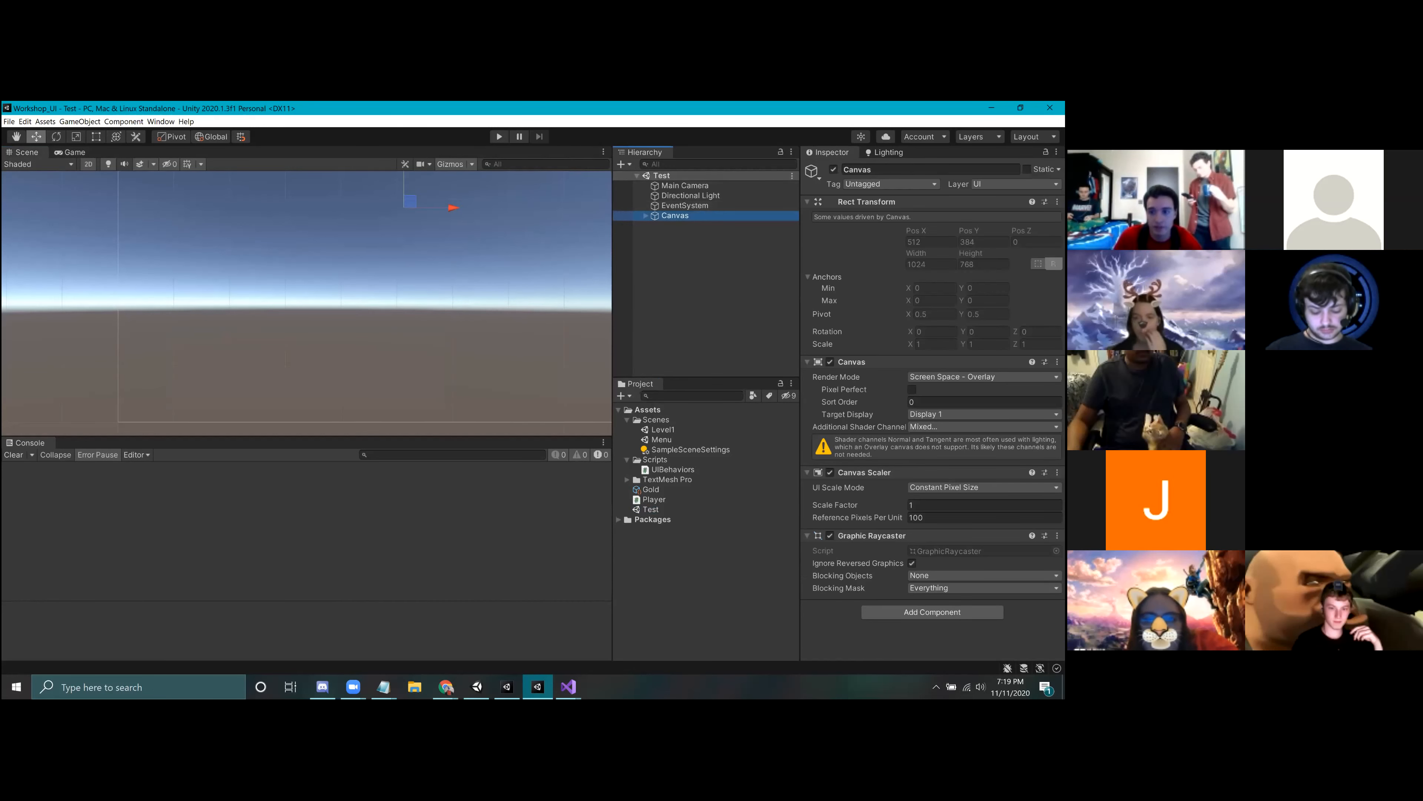
click(983, 486)
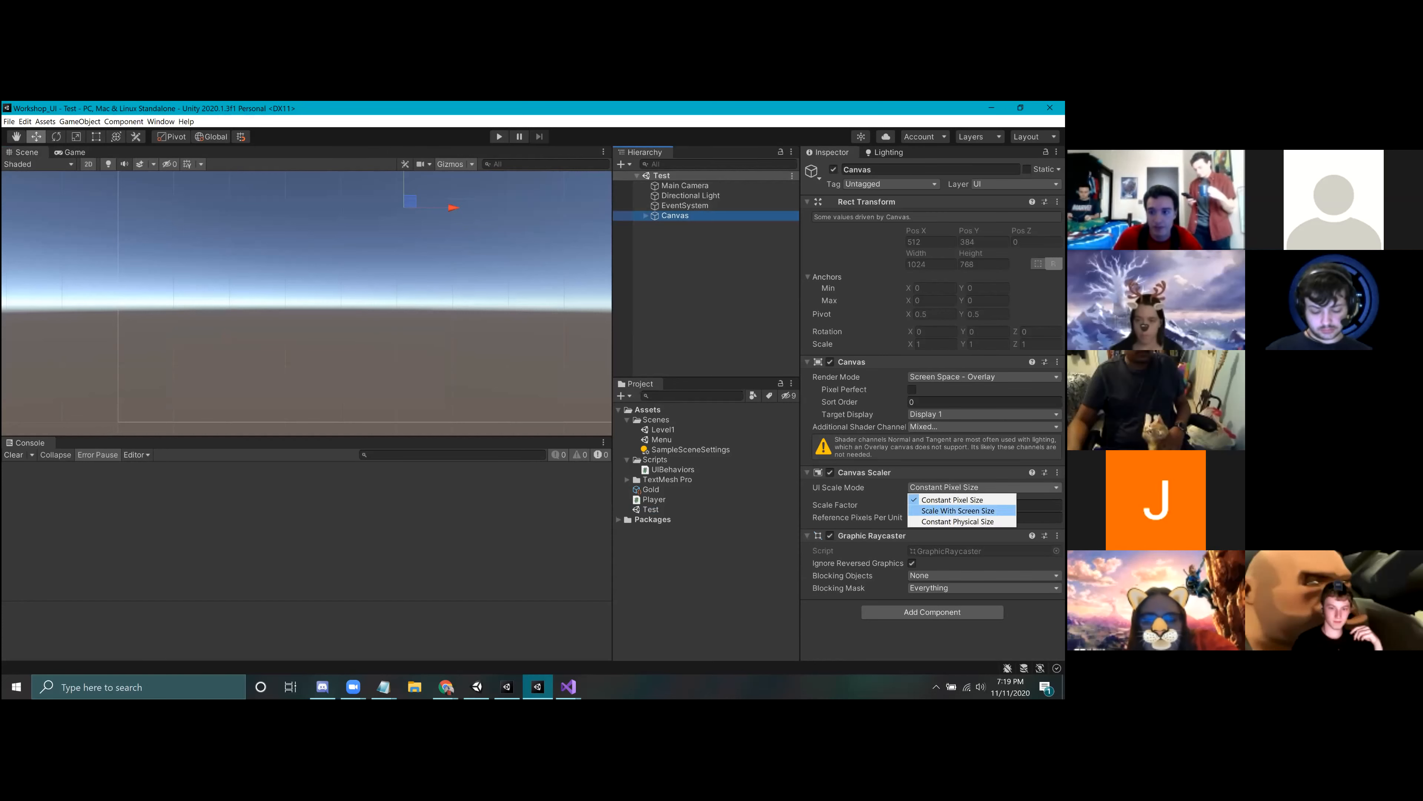
click(953, 510)
click(1038, 531)
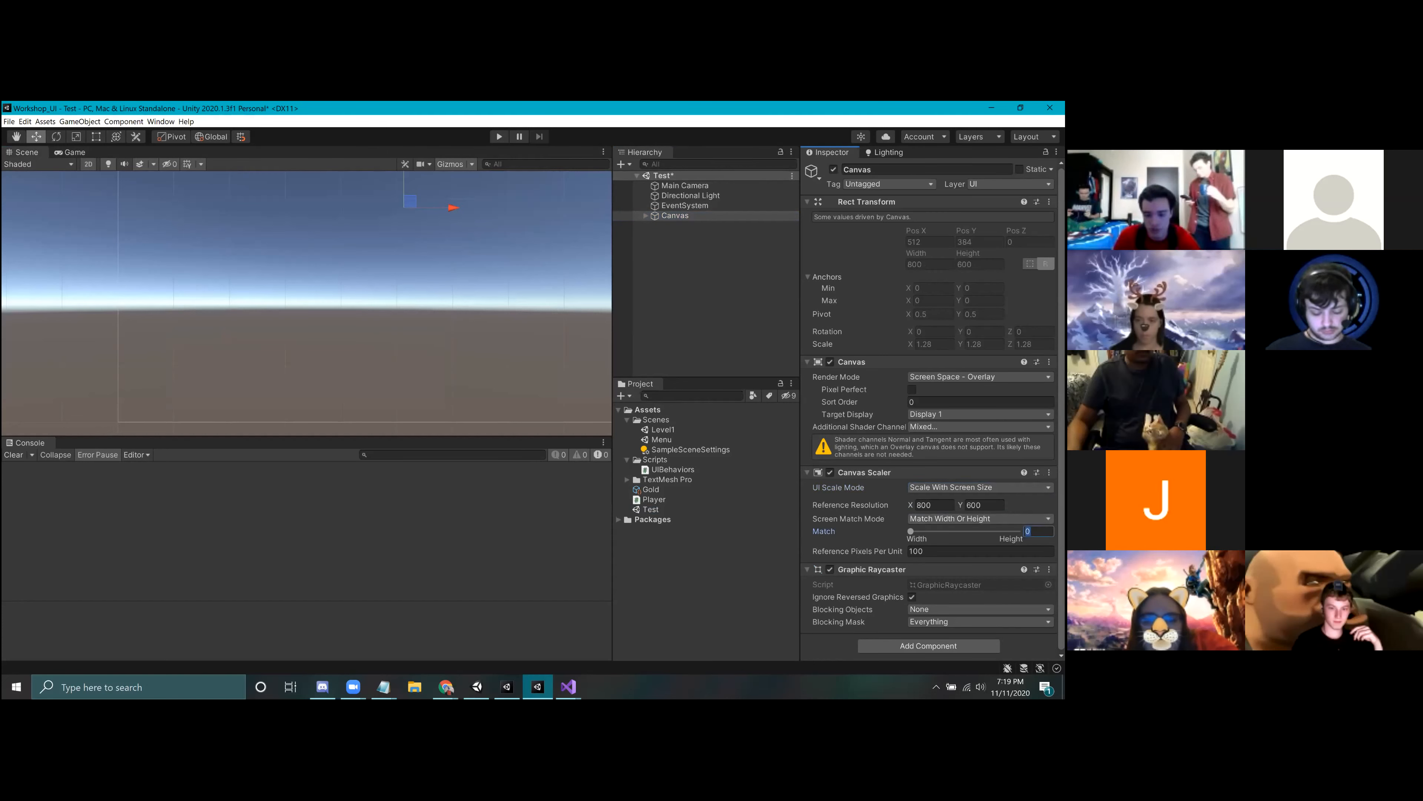
Step: Check the title's scaling in the Game view at 16:9, Free Aspect and Standalone (1024x768)
middle_drag(426, 267, 359, 345)
scroll(286, 356, down, 3)
click(73, 152)
click(70, 164)
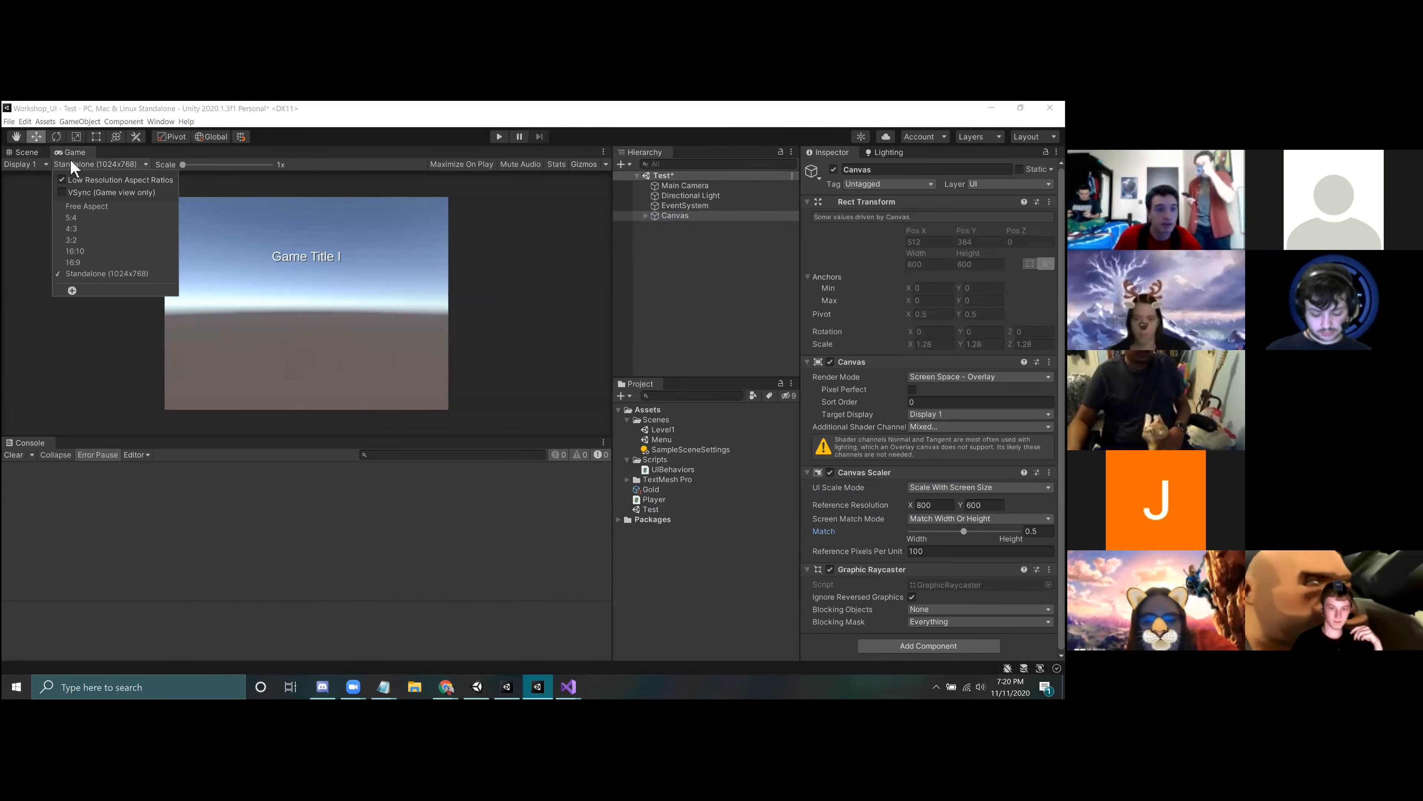
click(88, 263)
click(78, 164)
click(86, 206)
click(80, 164)
click(107, 273)
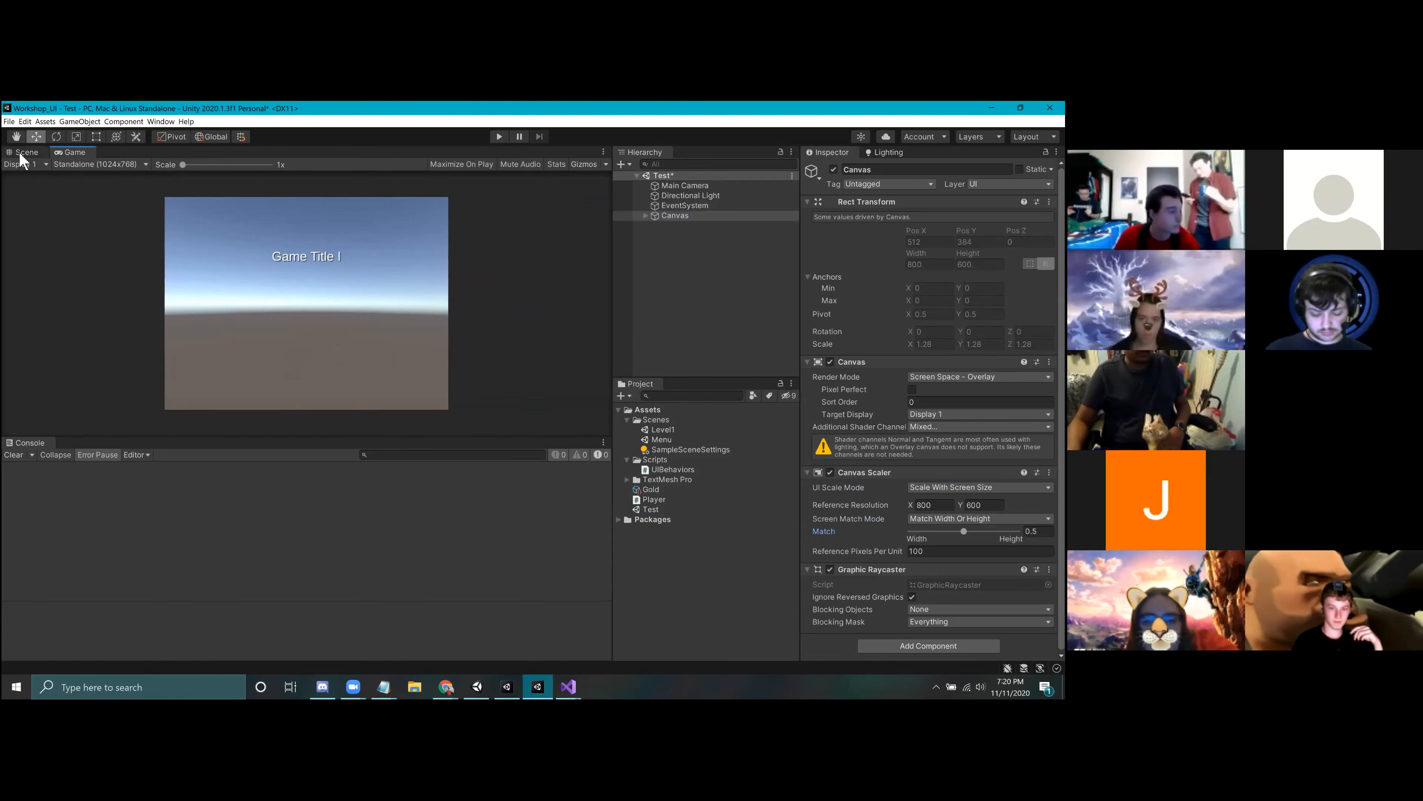
Step: Rename the Canvas's Text (TMP) object as Title in the Test scene
click(27, 152)
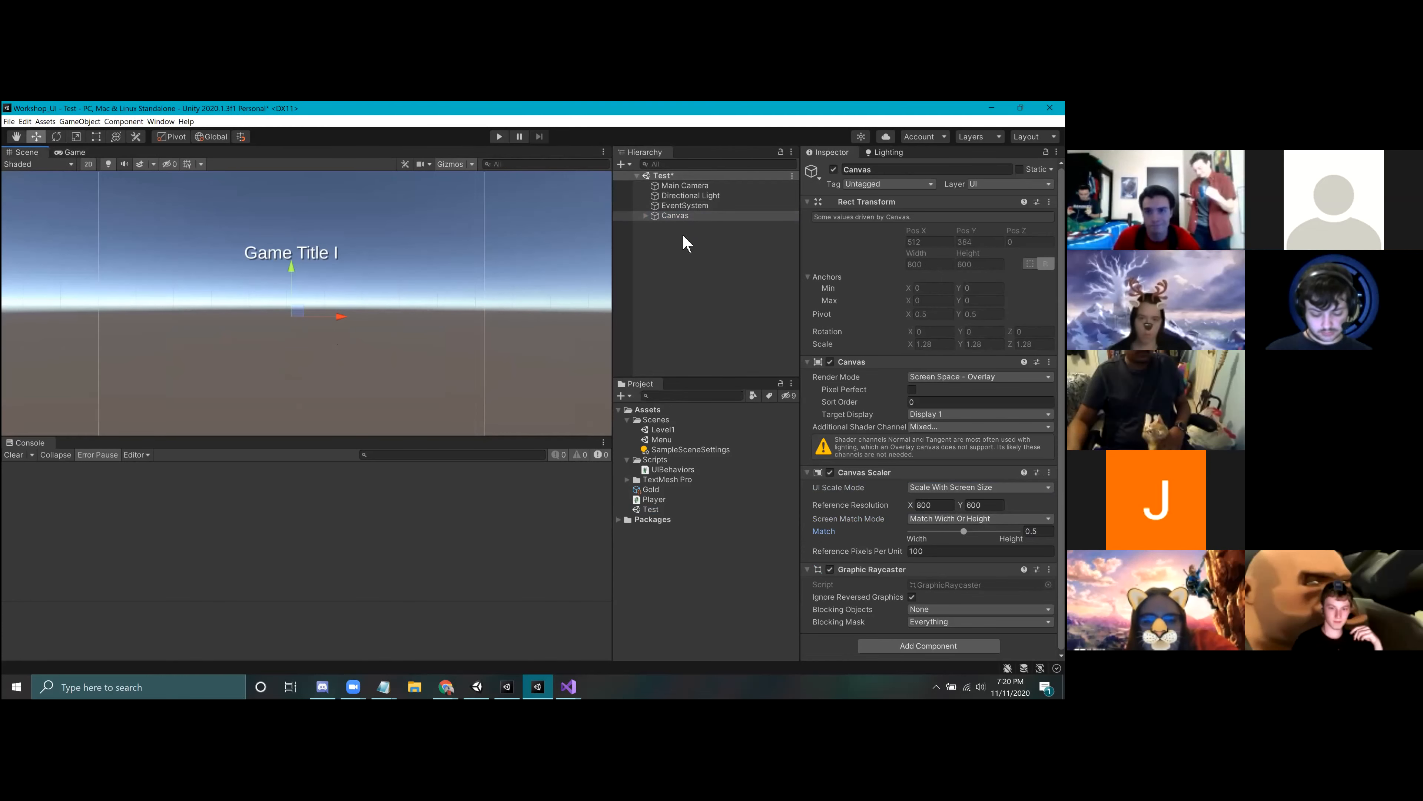
click(645, 216)
click(695, 226)
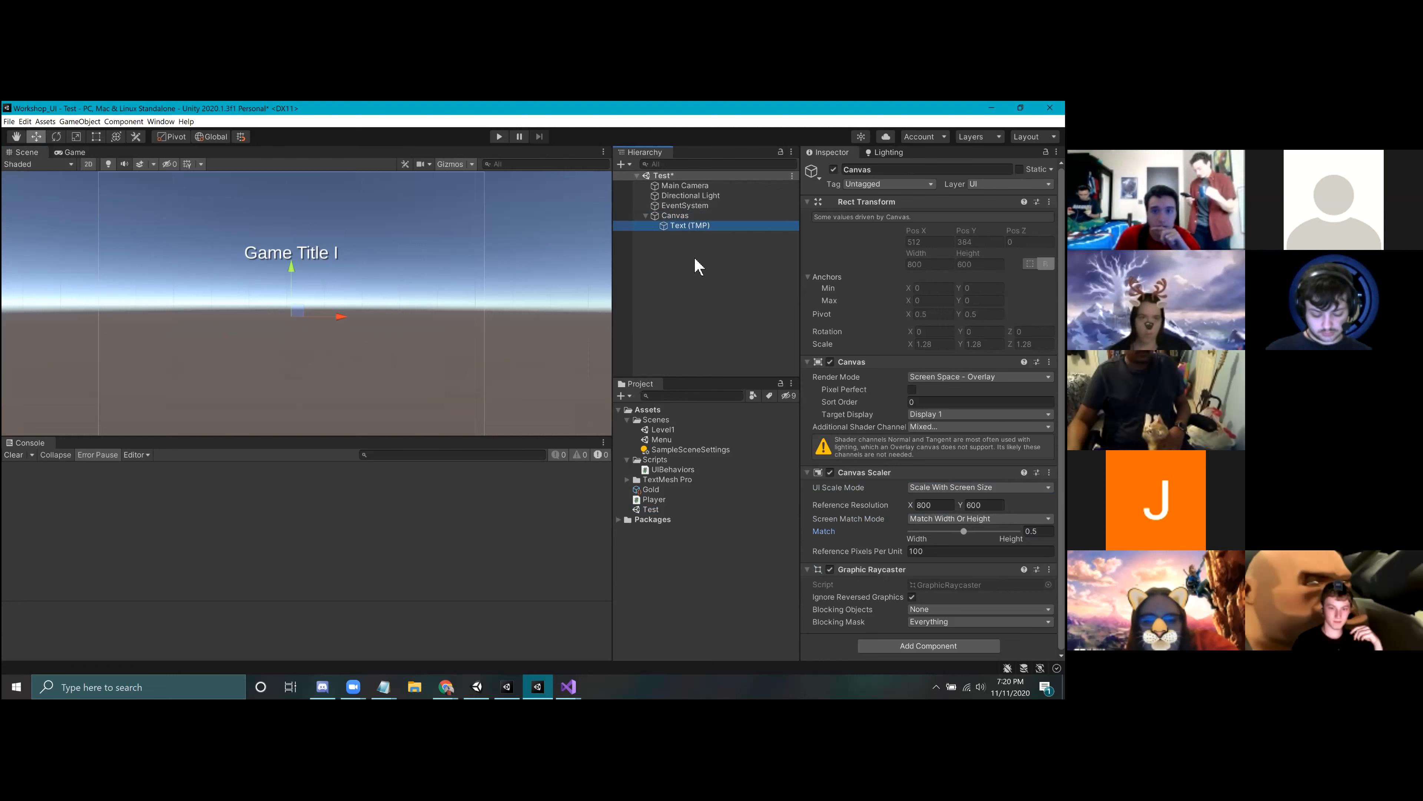
key(f)
right_click(706, 227)
click(734, 285)
text(Title)
key(Return)
Step: Add a Button - TextMeshPro UI element as a child of the Canvas
click(671, 219)
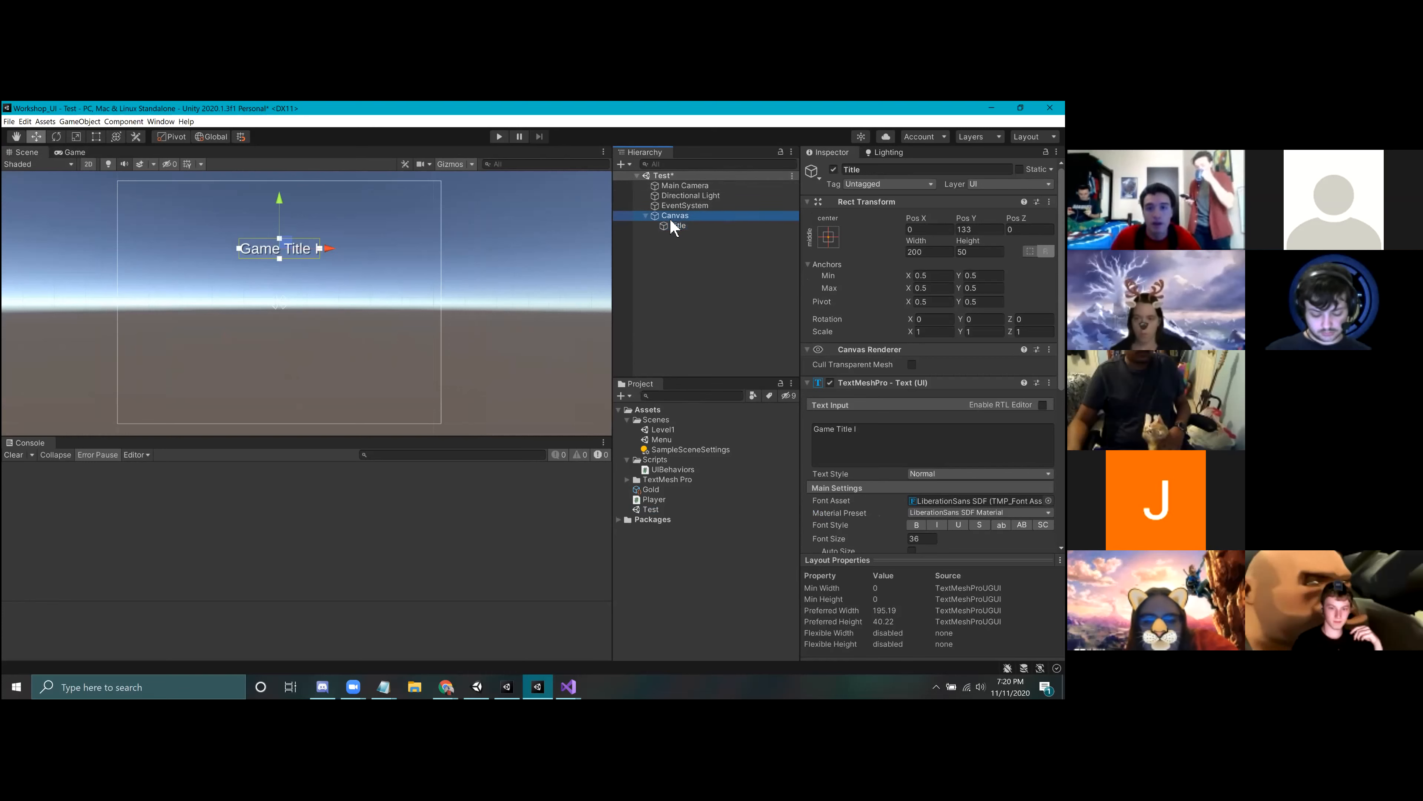
right_click(671, 220)
mouse_move(722, 329)
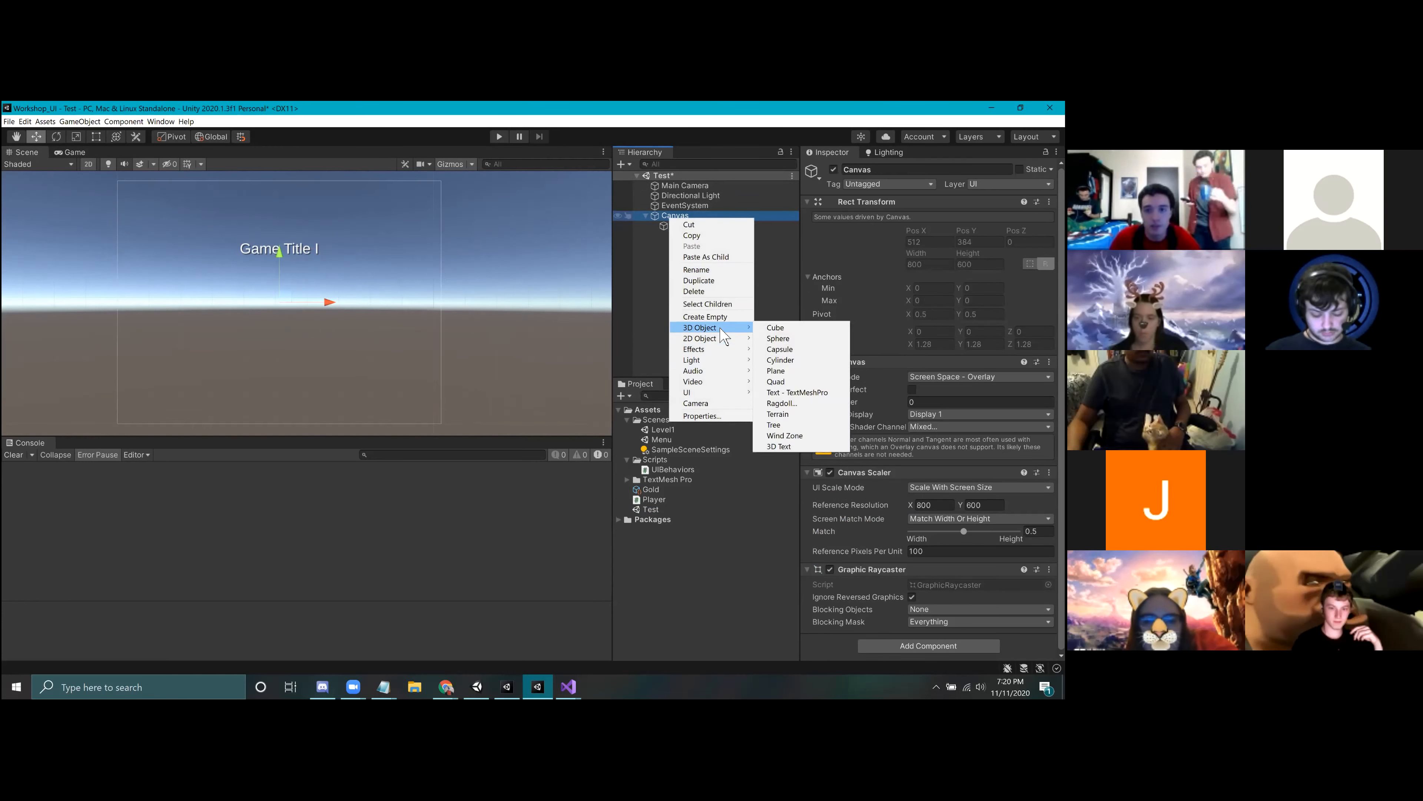
mouse_move(704, 397)
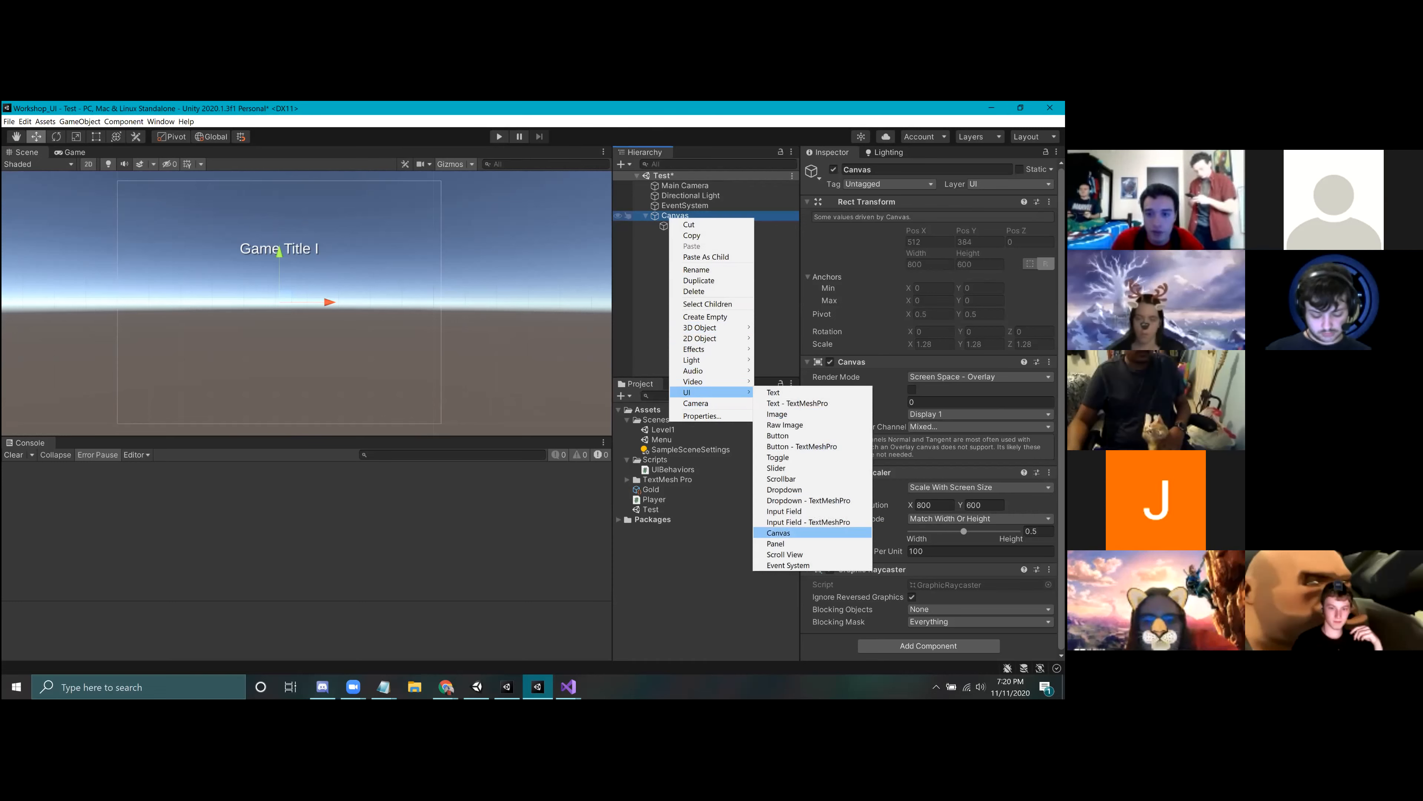
click(780, 444)
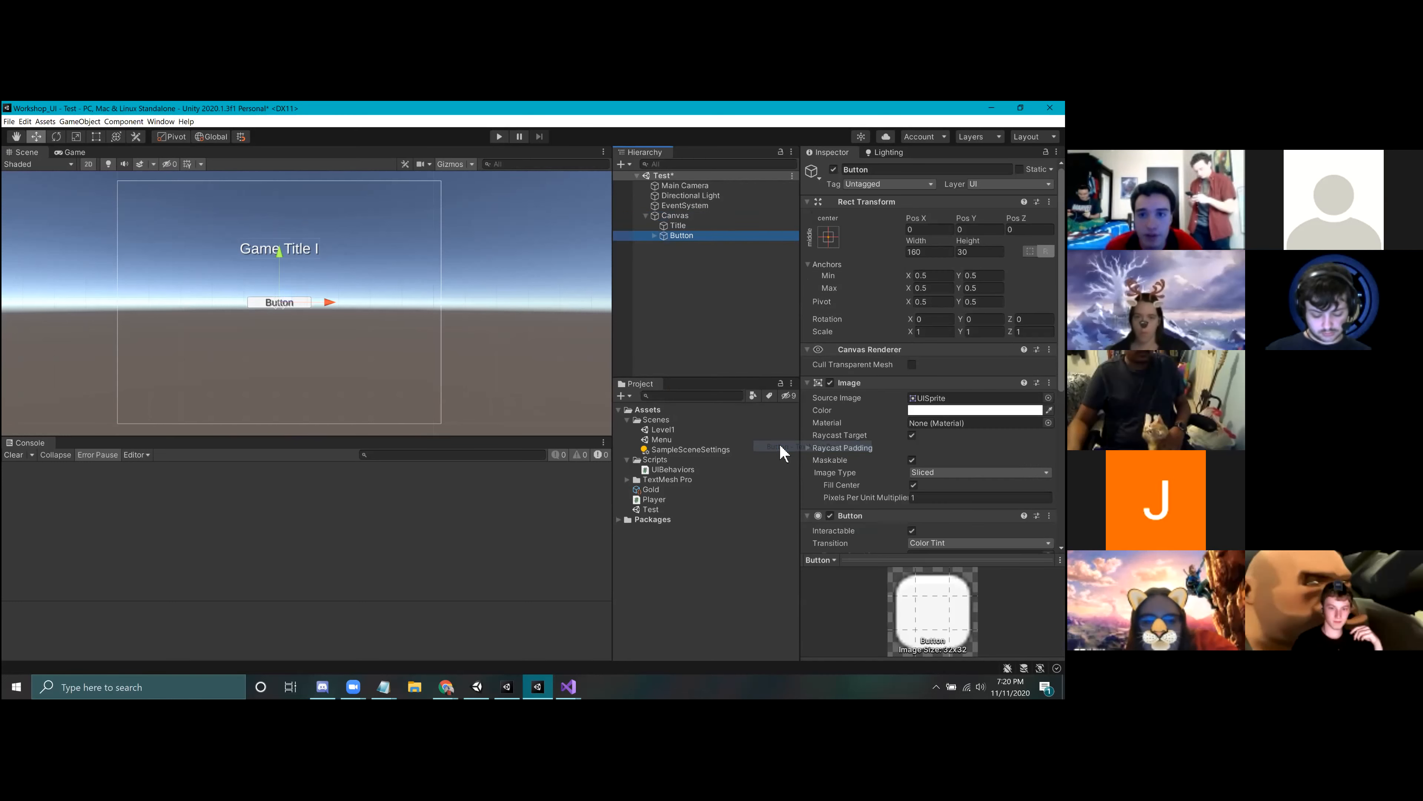
click(654, 236)
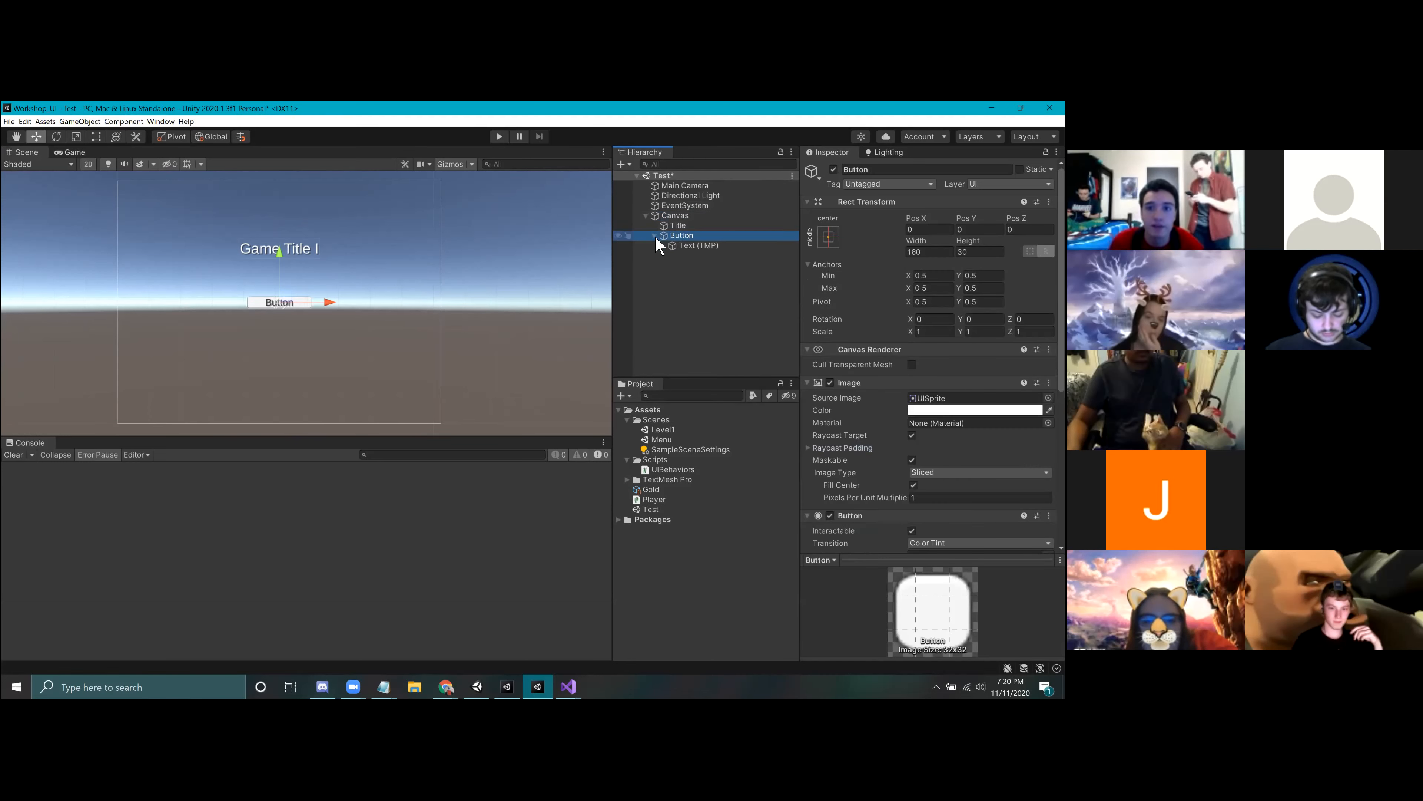
click(690, 235)
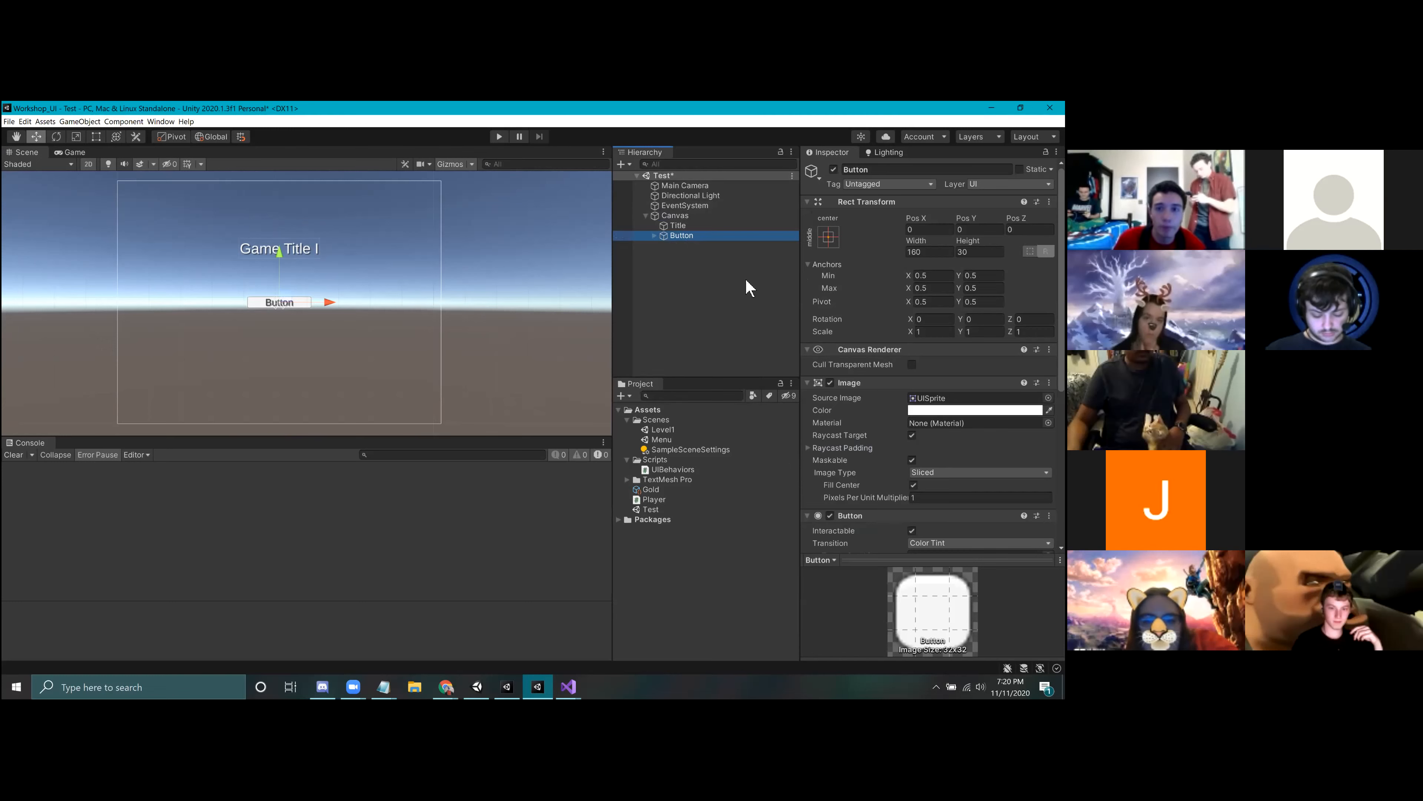
Step: Move the button down below the game title, to a Pos Y of about -107
scroll(931, 359, down, 5)
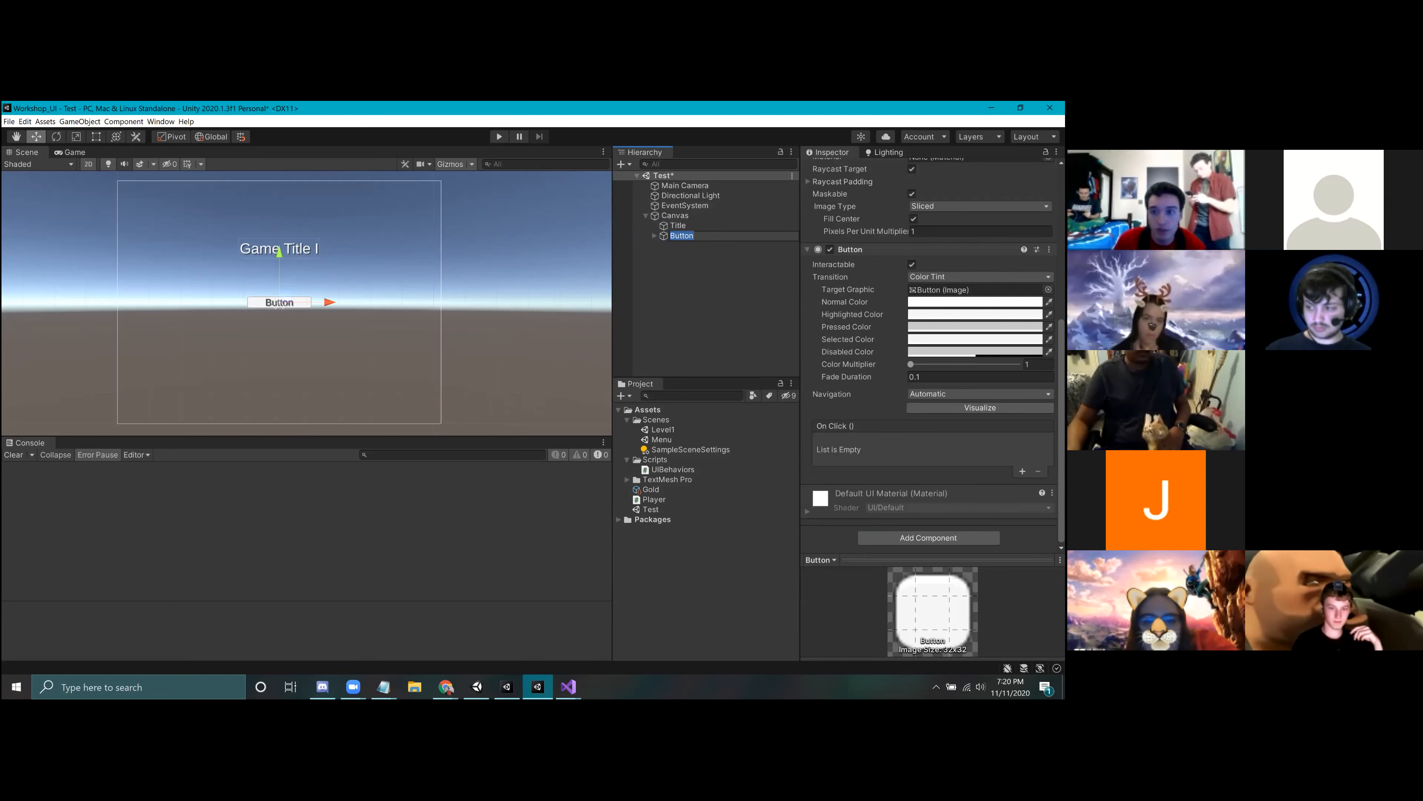
scroll(291, 330, up, 1)
drag(279, 247, 279, 293)
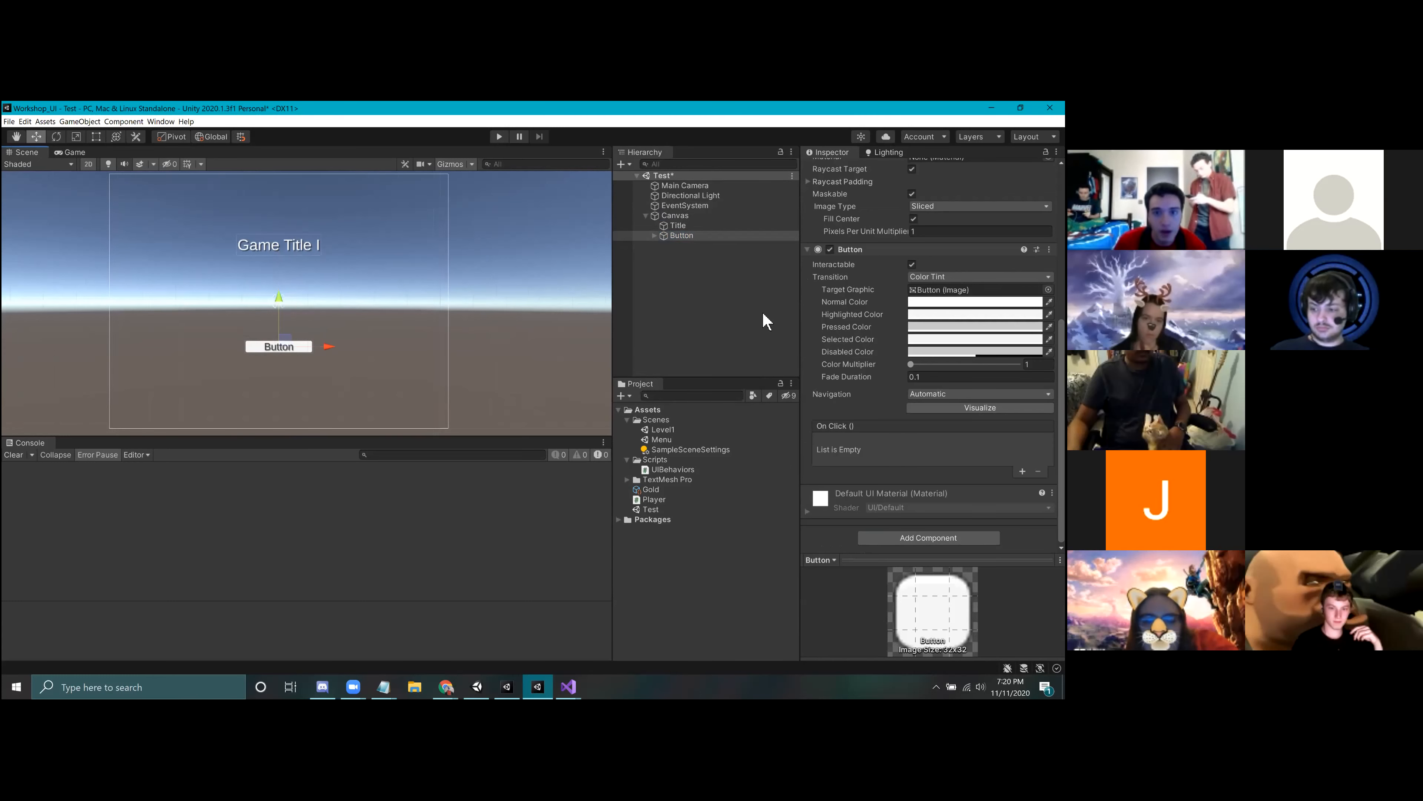
Step: Run the Test scene, try the button in the Game view, and stop play mode
click(505, 181)
click(500, 138)
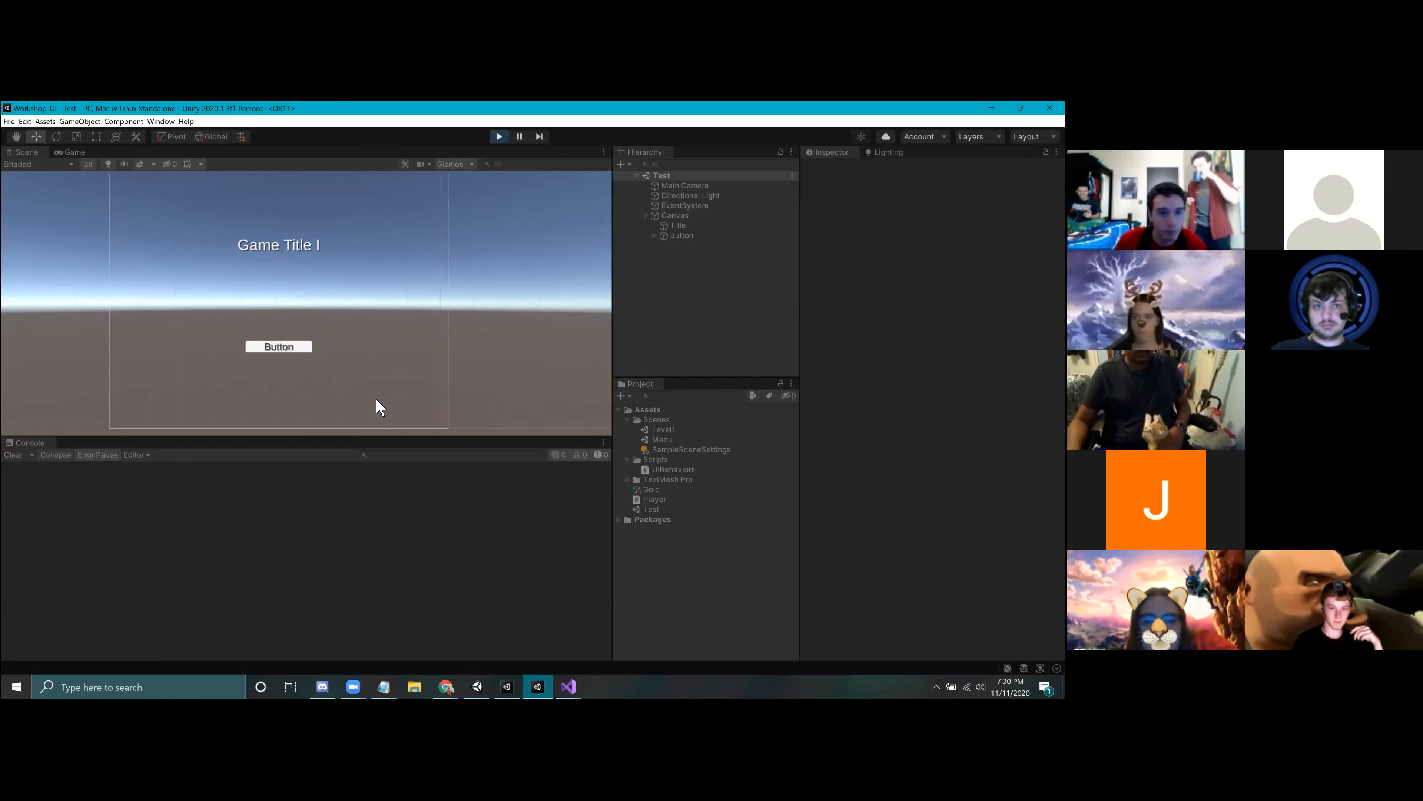
click(300, 340)
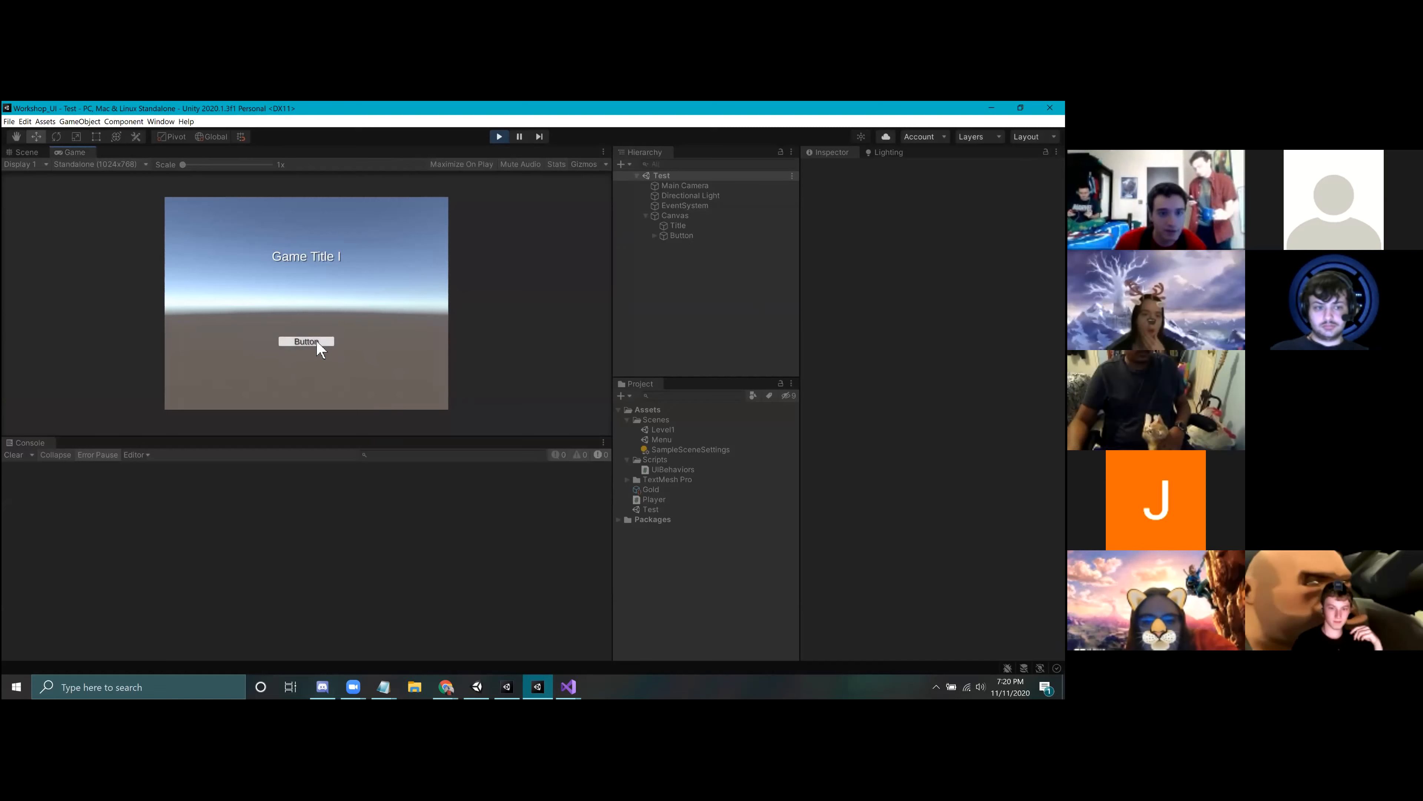
click(499, 137)
Step: Change the text of the button's child Text (TMP) object to Play
click(682, 235)
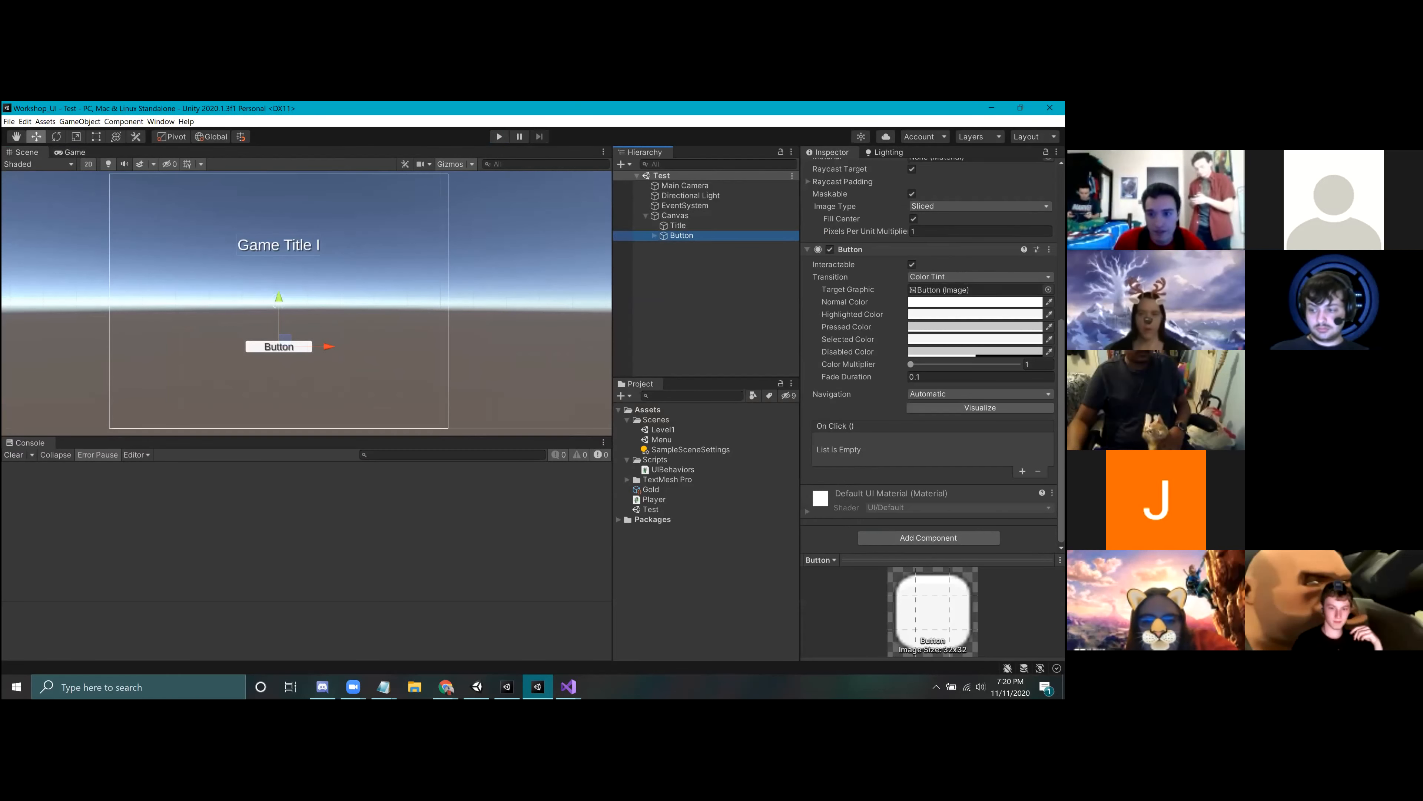
scroll(928, 358, up, 7)
scroll(928, 359, down, 7)
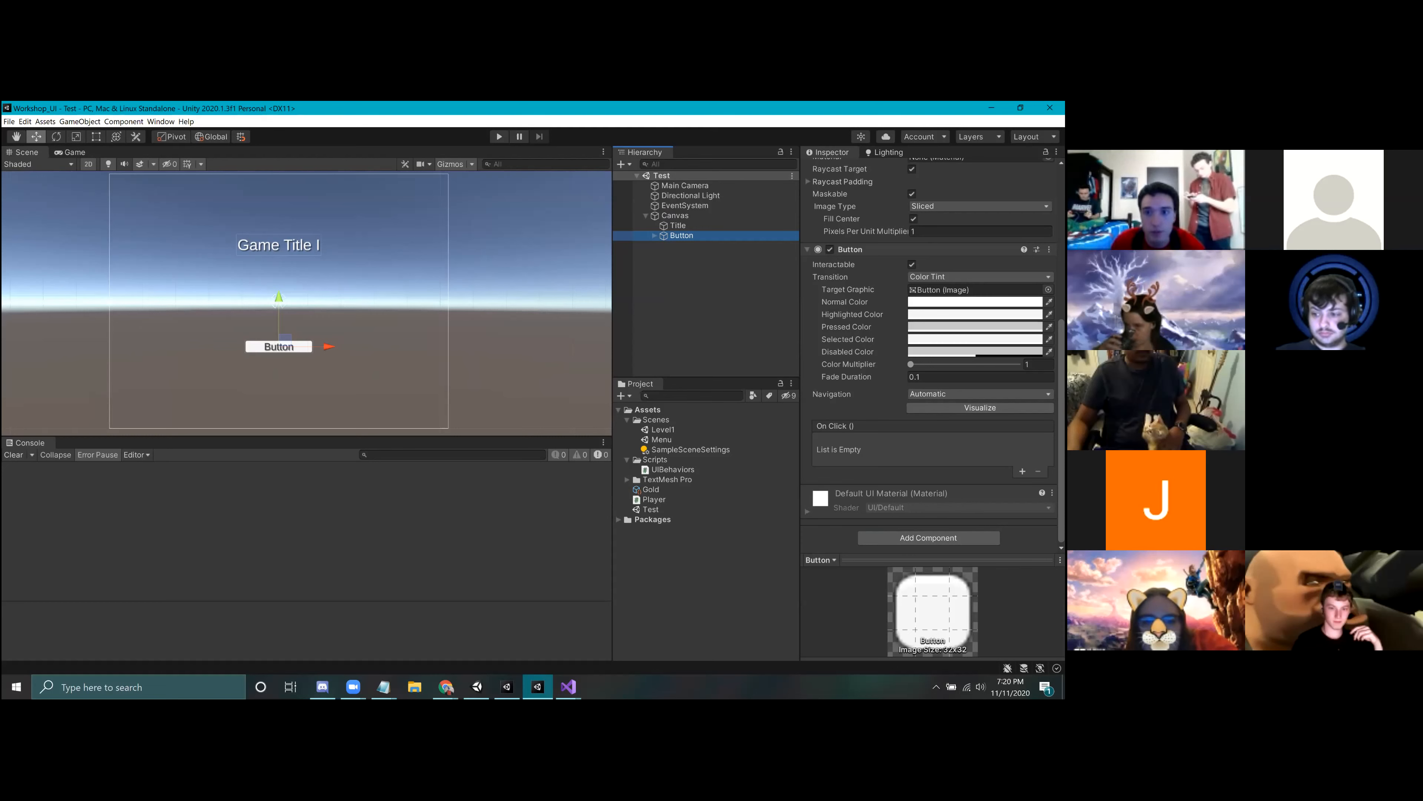
scroll(931, 359, up, 8)
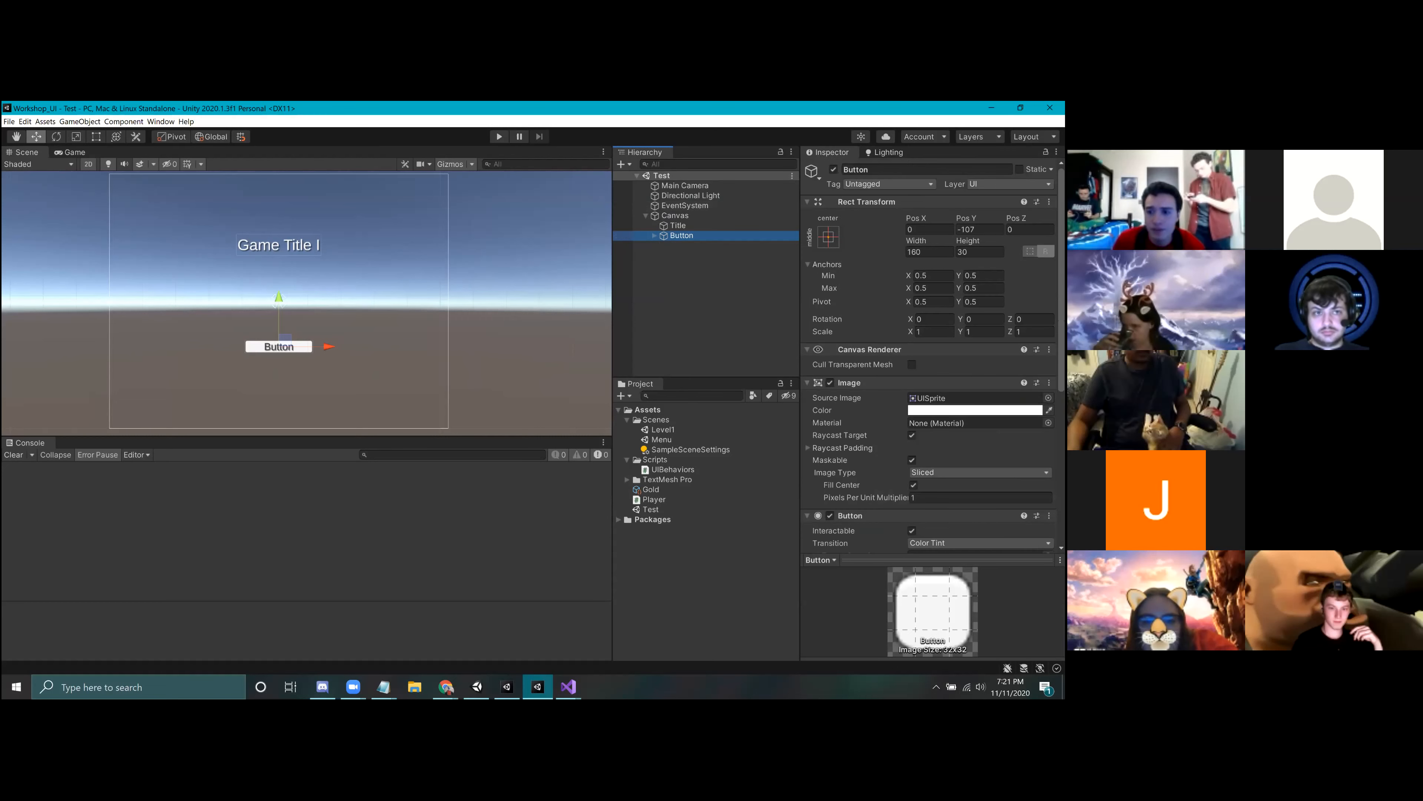
click(654, 235)
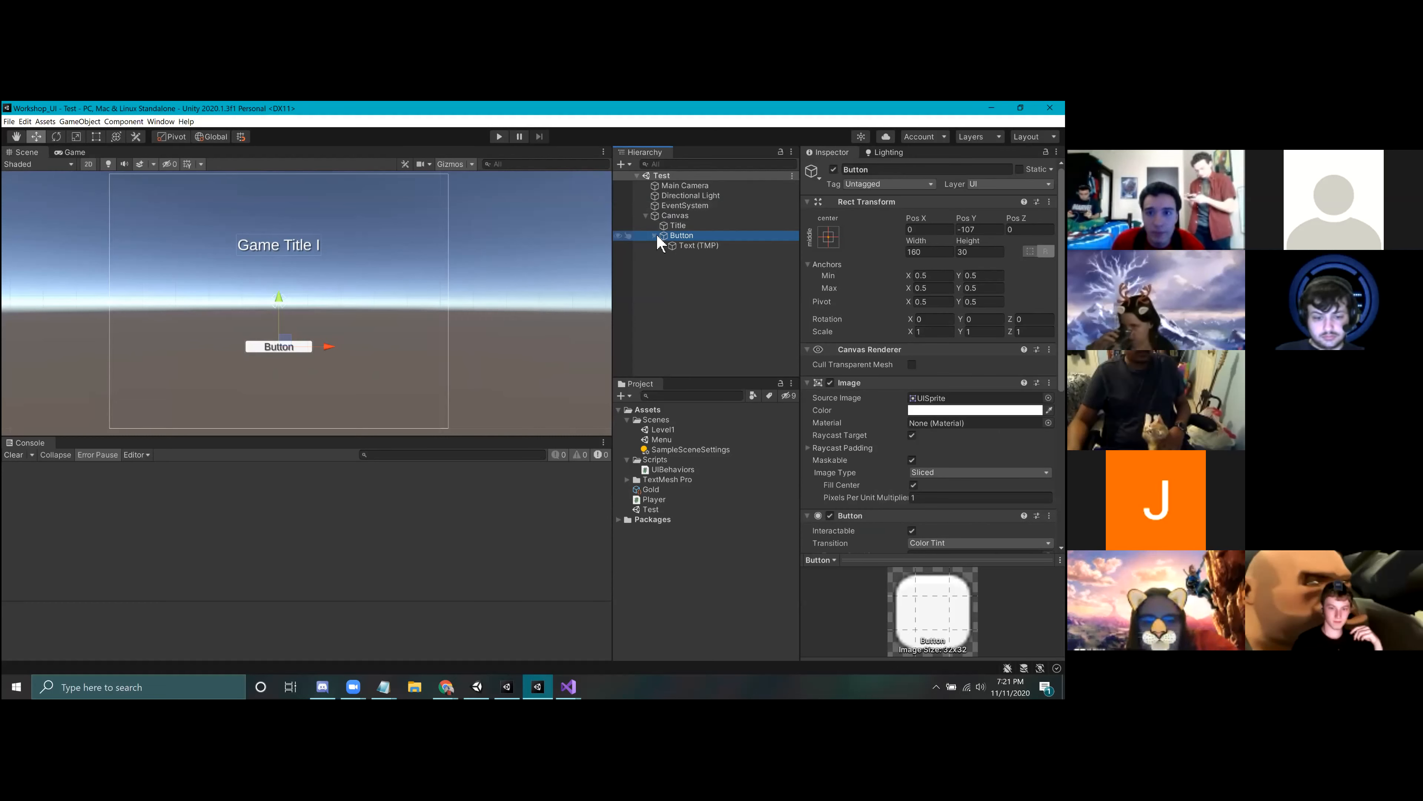
click(684, 247)
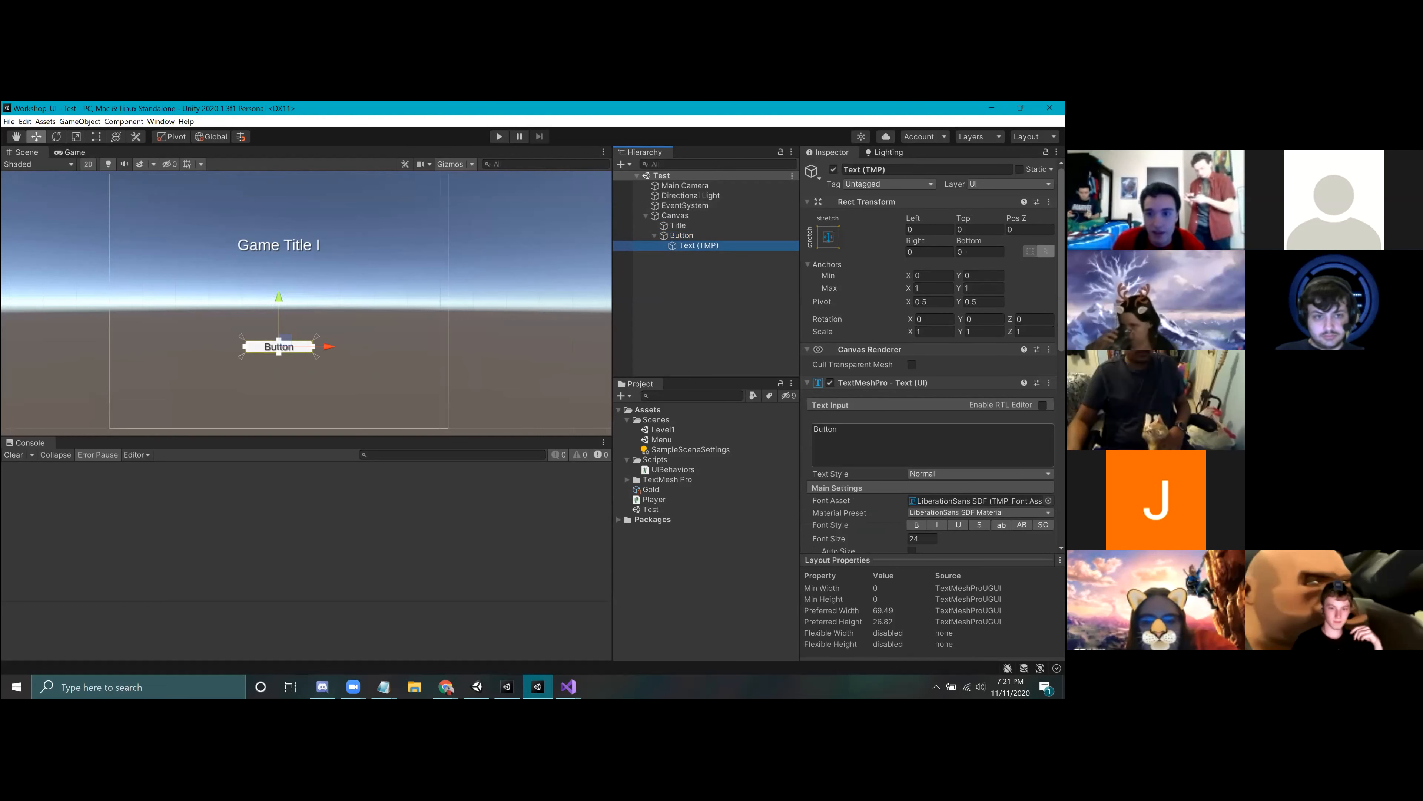
scroll(922, 326, down, 3)
drag(921, 326, 655, 284)
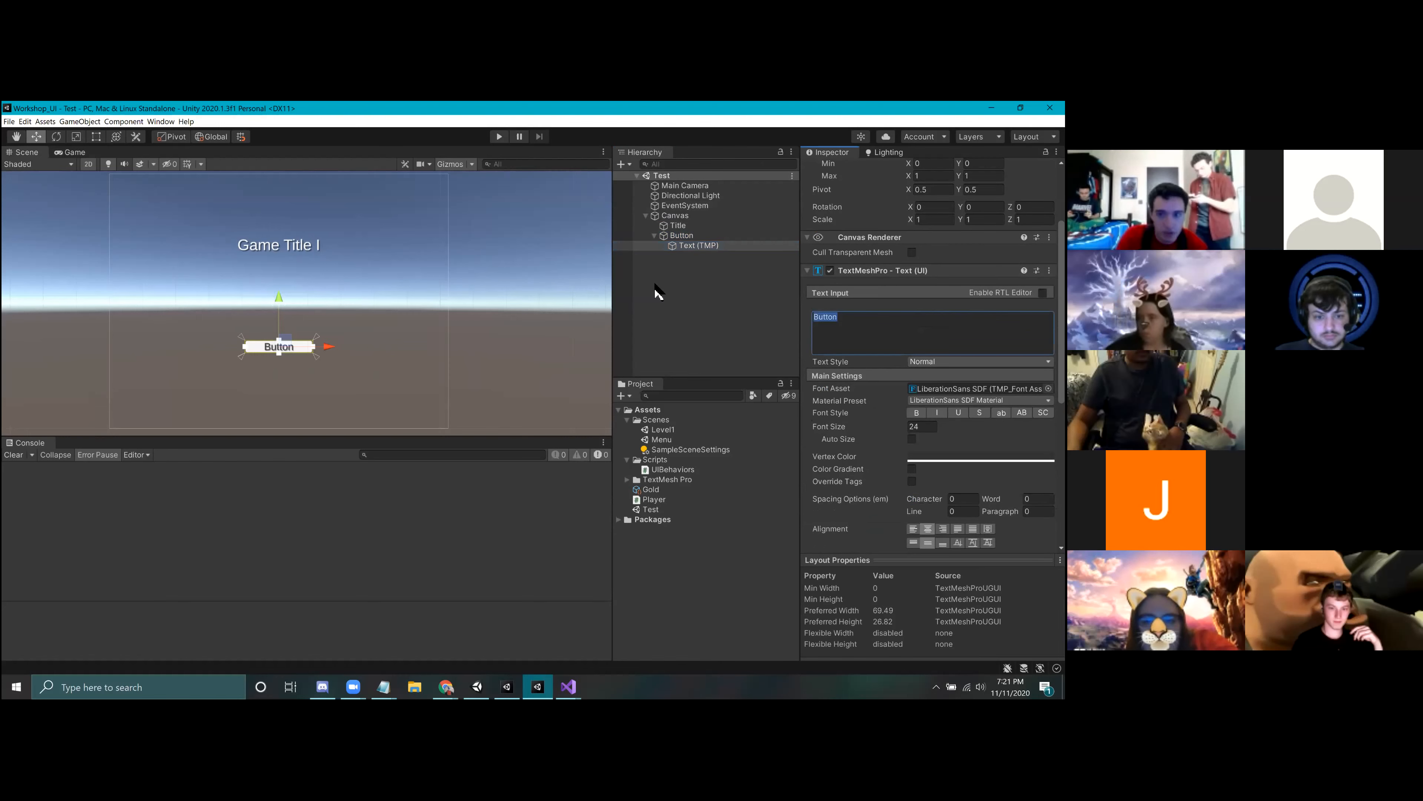
text(Player)
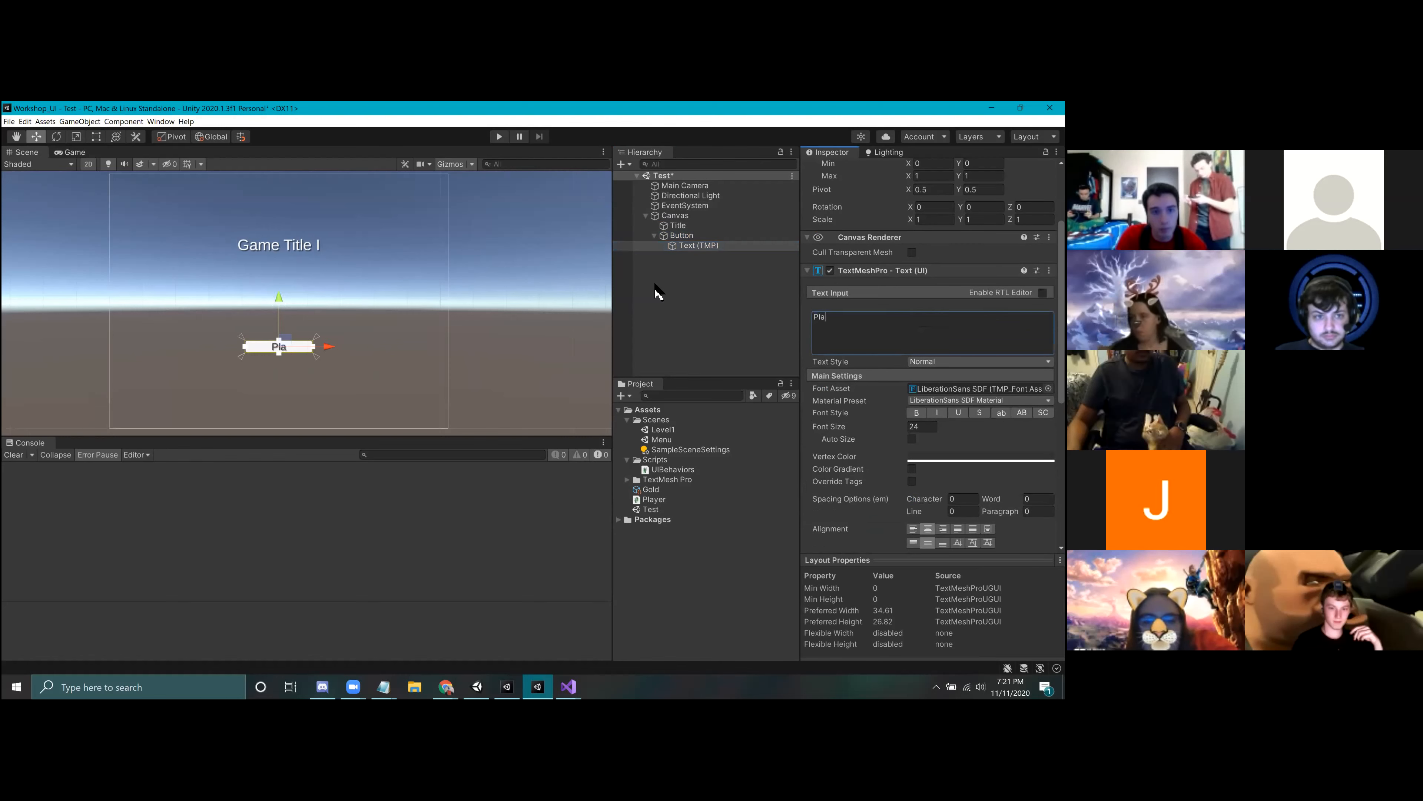
key(BackSpace)
key(BackSpace)
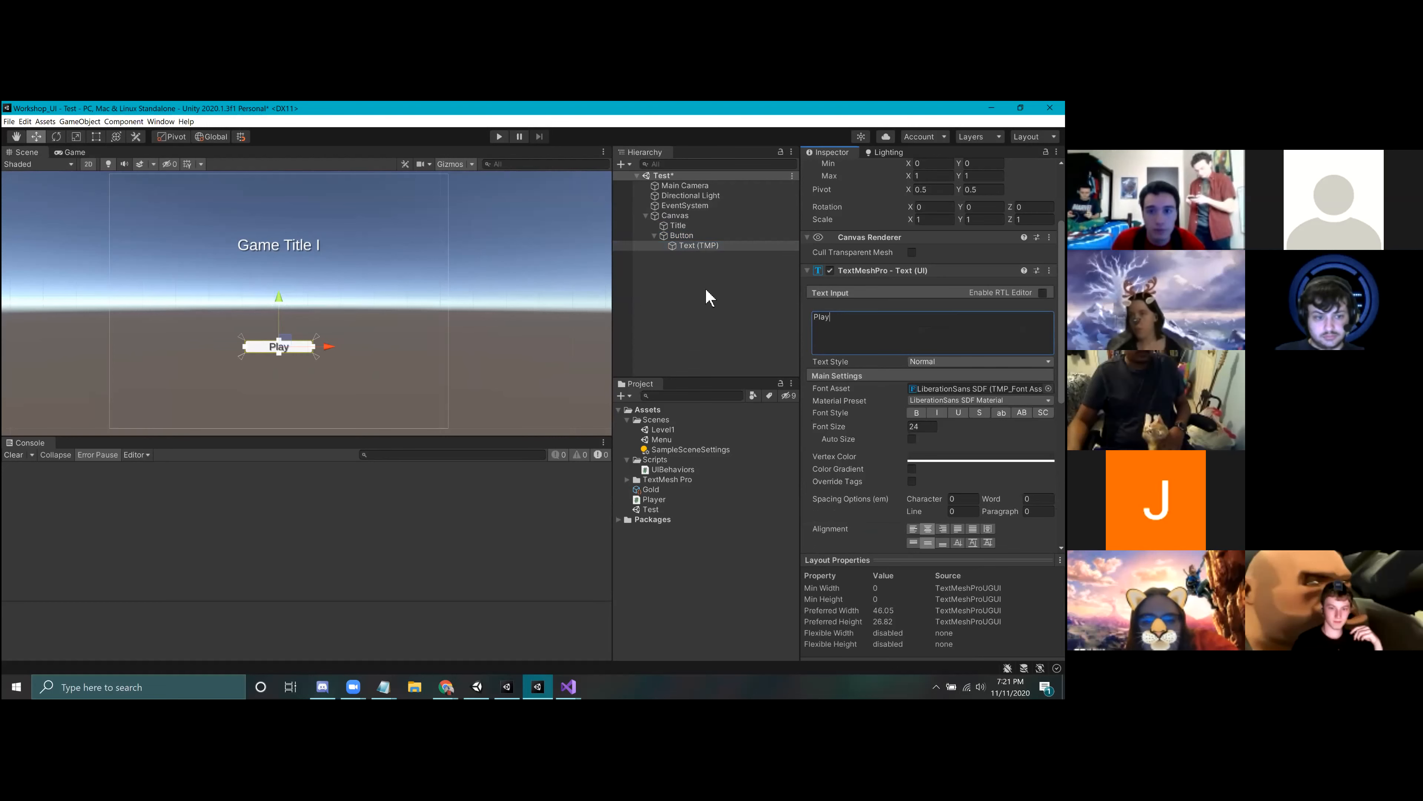
Step: Duplicate the Play button and move the copy just below it, to a Pos Y of about -153
click(657, 238)
click(655, 236)
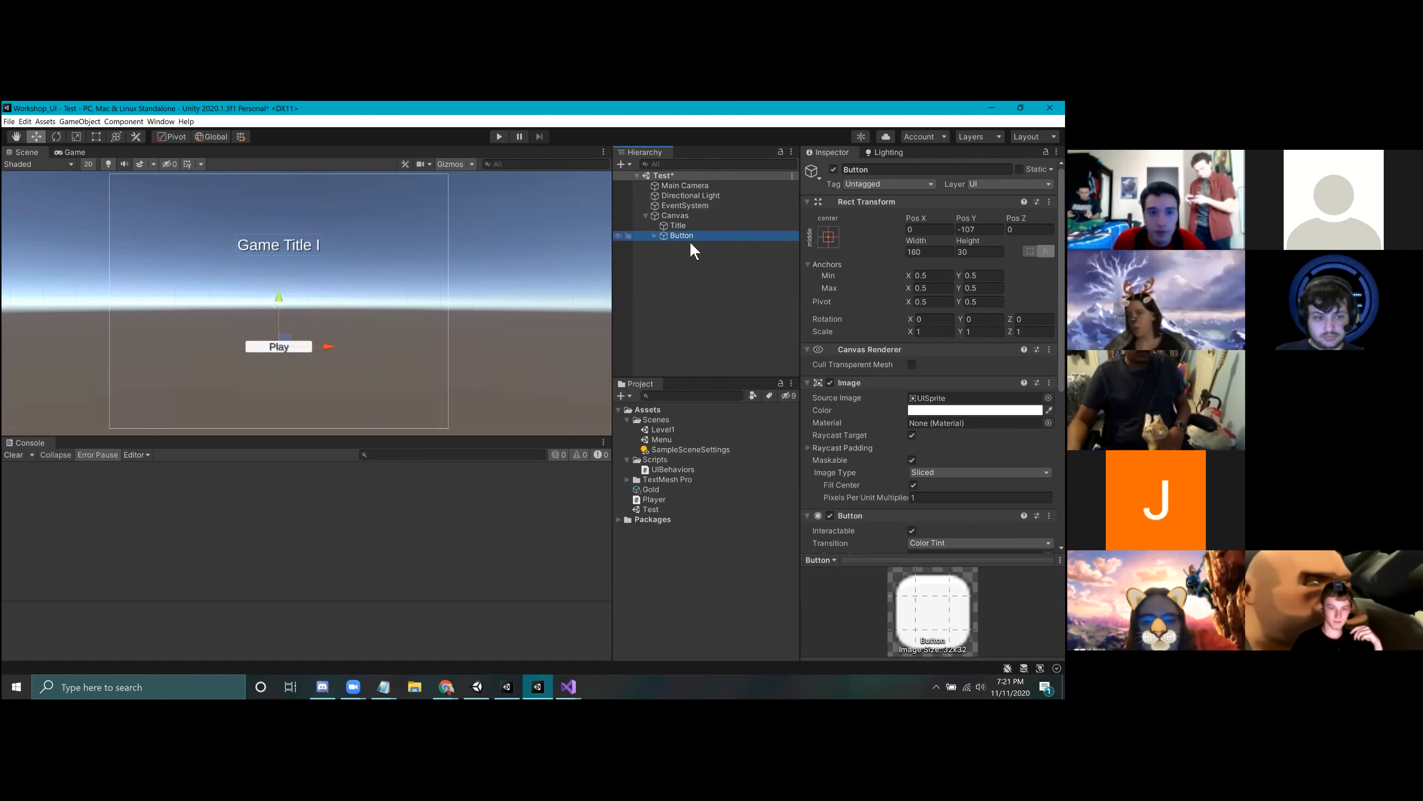
key(ctrl+d)
drag(279, 304, 285, 320)
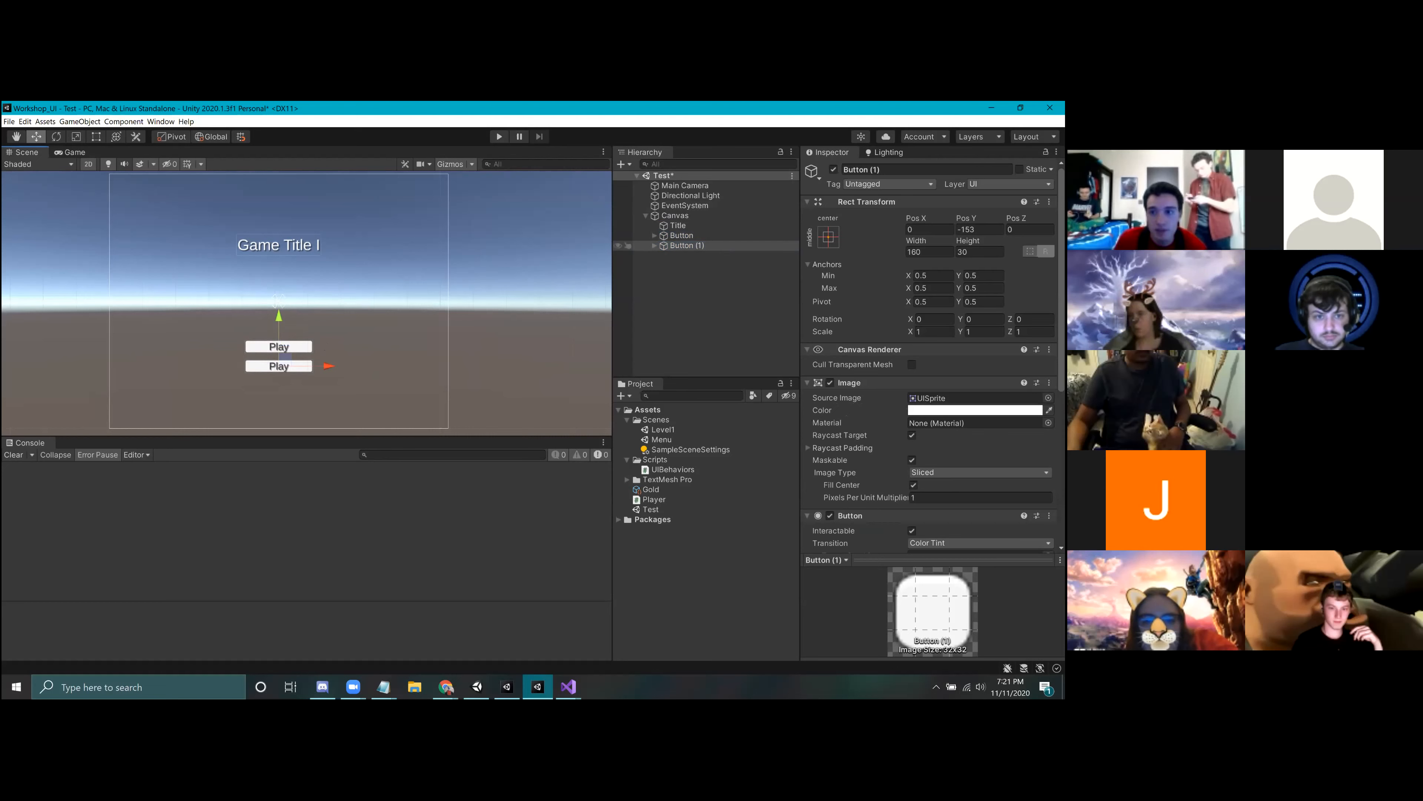
Step: Change the label text of the duplicated button to Options
click(655, 246)
click(695, 255)
drag(858, 437, 664, 391)
text(Options)
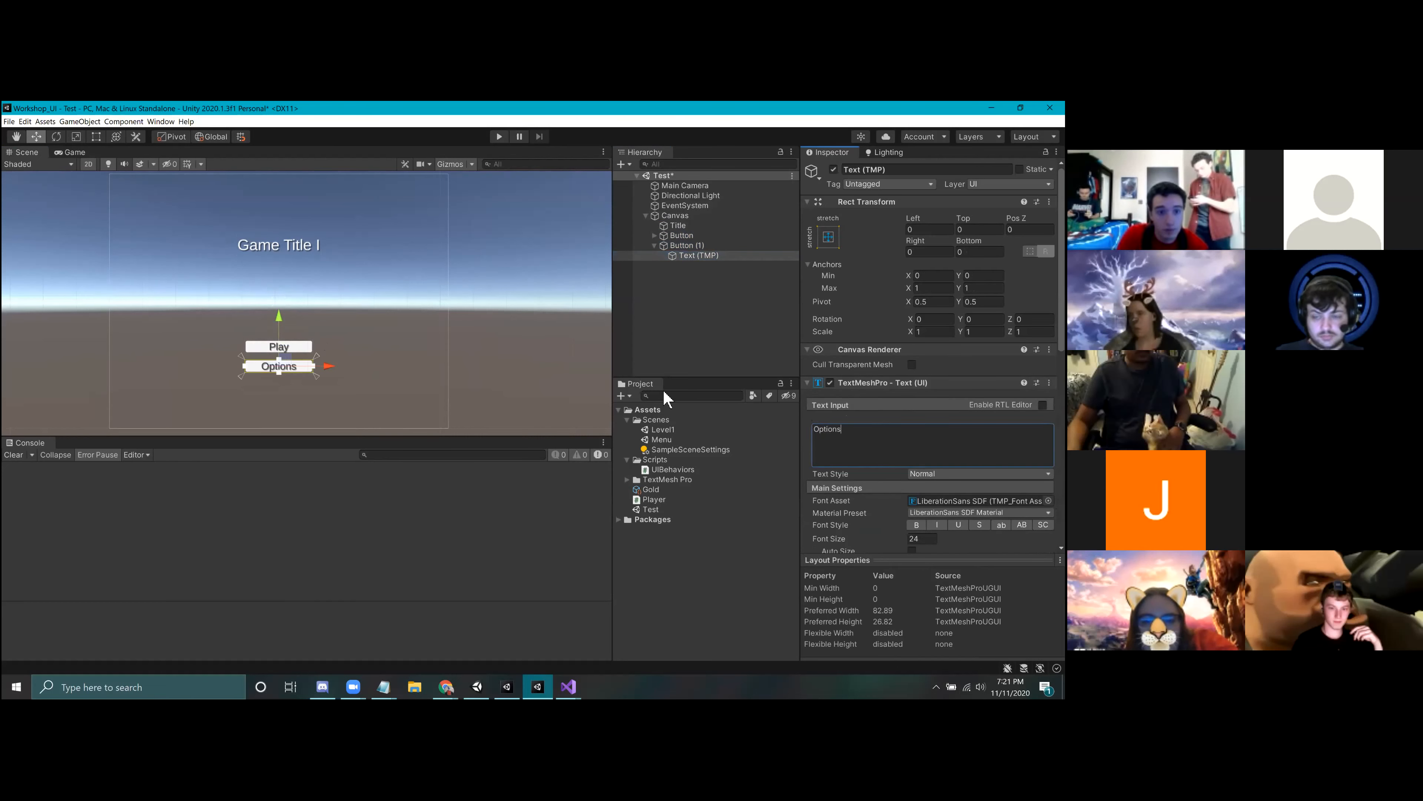
click(604, 368)
click(655, 245)
Step: Rename the two button objects as PlayButton and OptionsButton in the Hierarchy
click(666, 237)
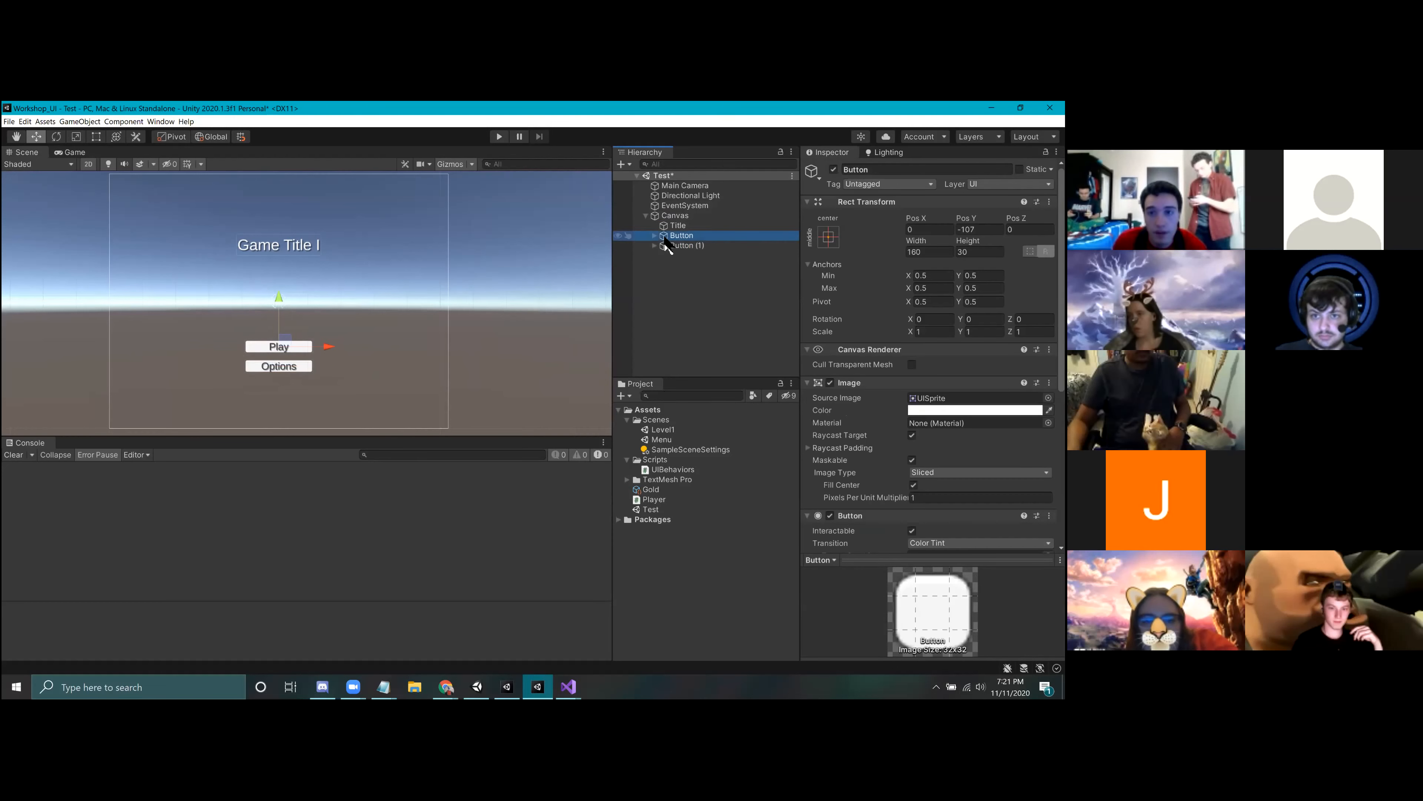
right_click(679, 235)
click(711, 288)
text(PlayButton)
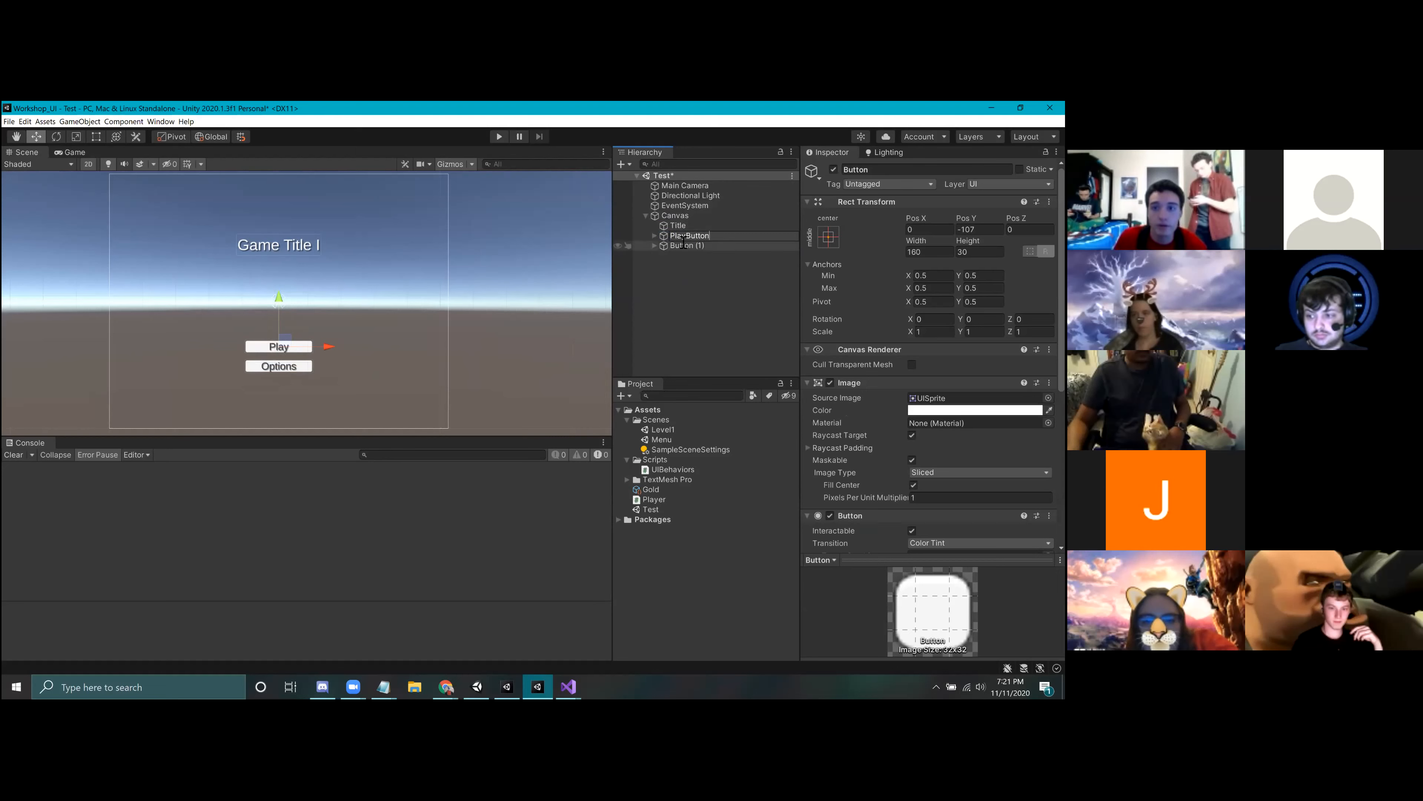
right_click(679, 248)
click(710, 298)
text(OptionsButton)
key(Return)
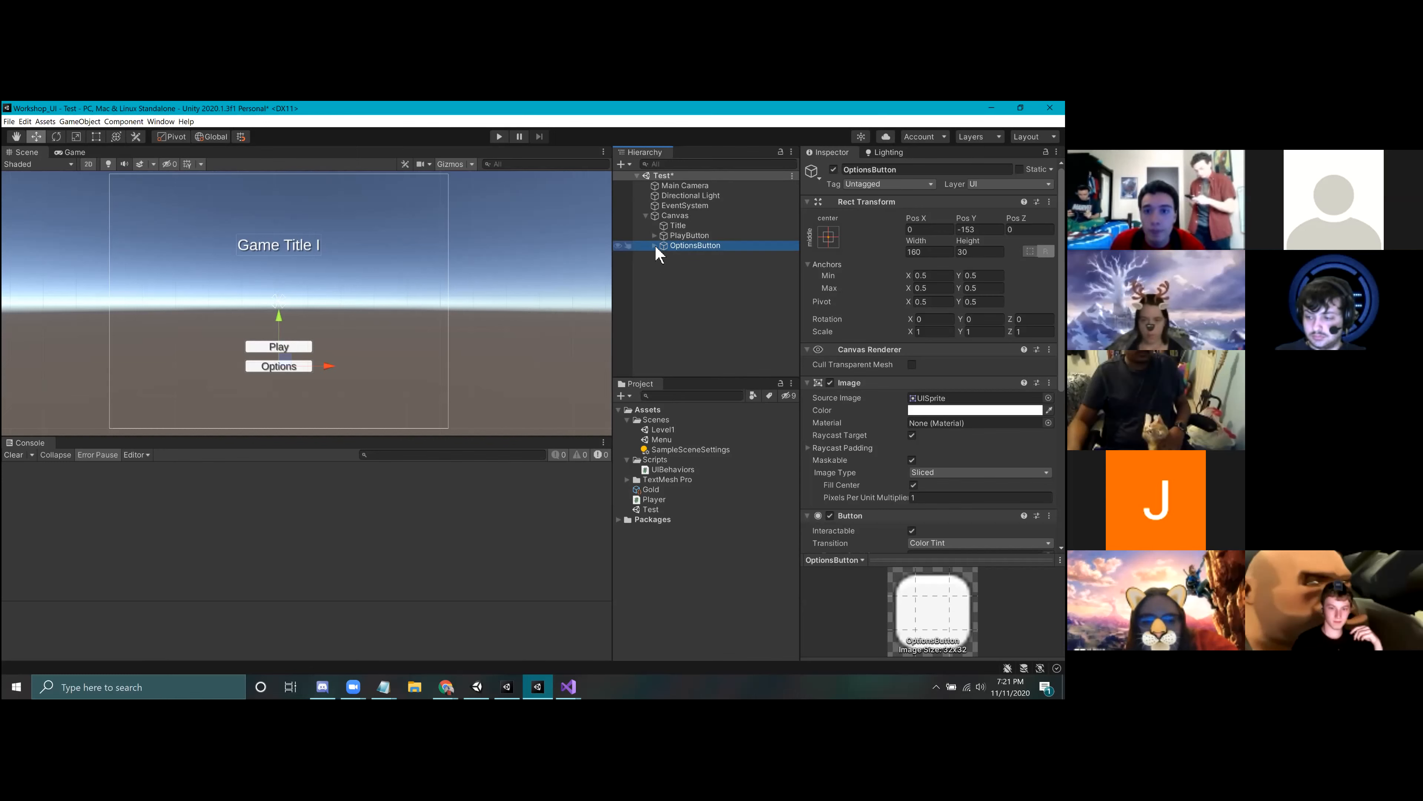
Step: Check PlayButton's On Click event list and save the Test scene
click(691, 235)
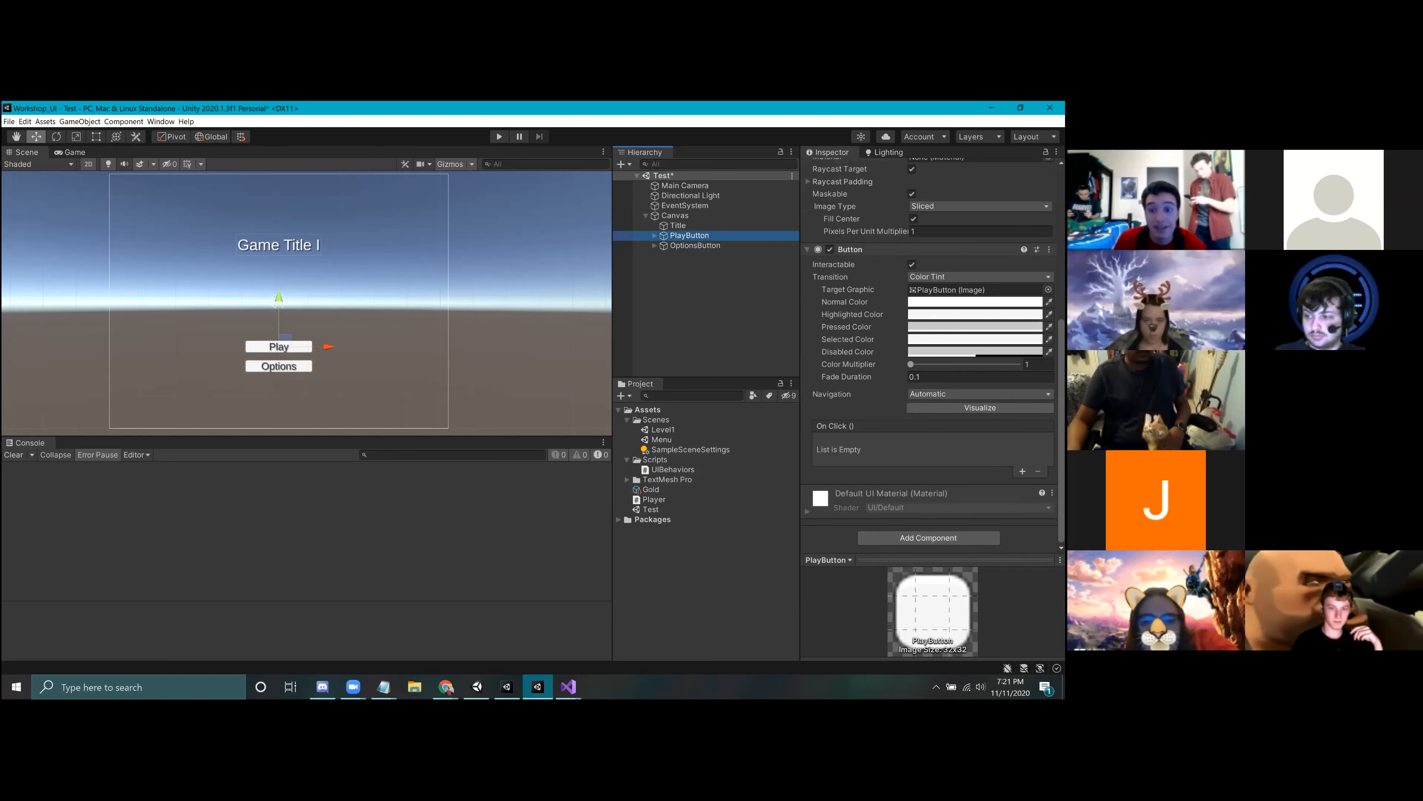
click(683, 292)
click(688, 235)
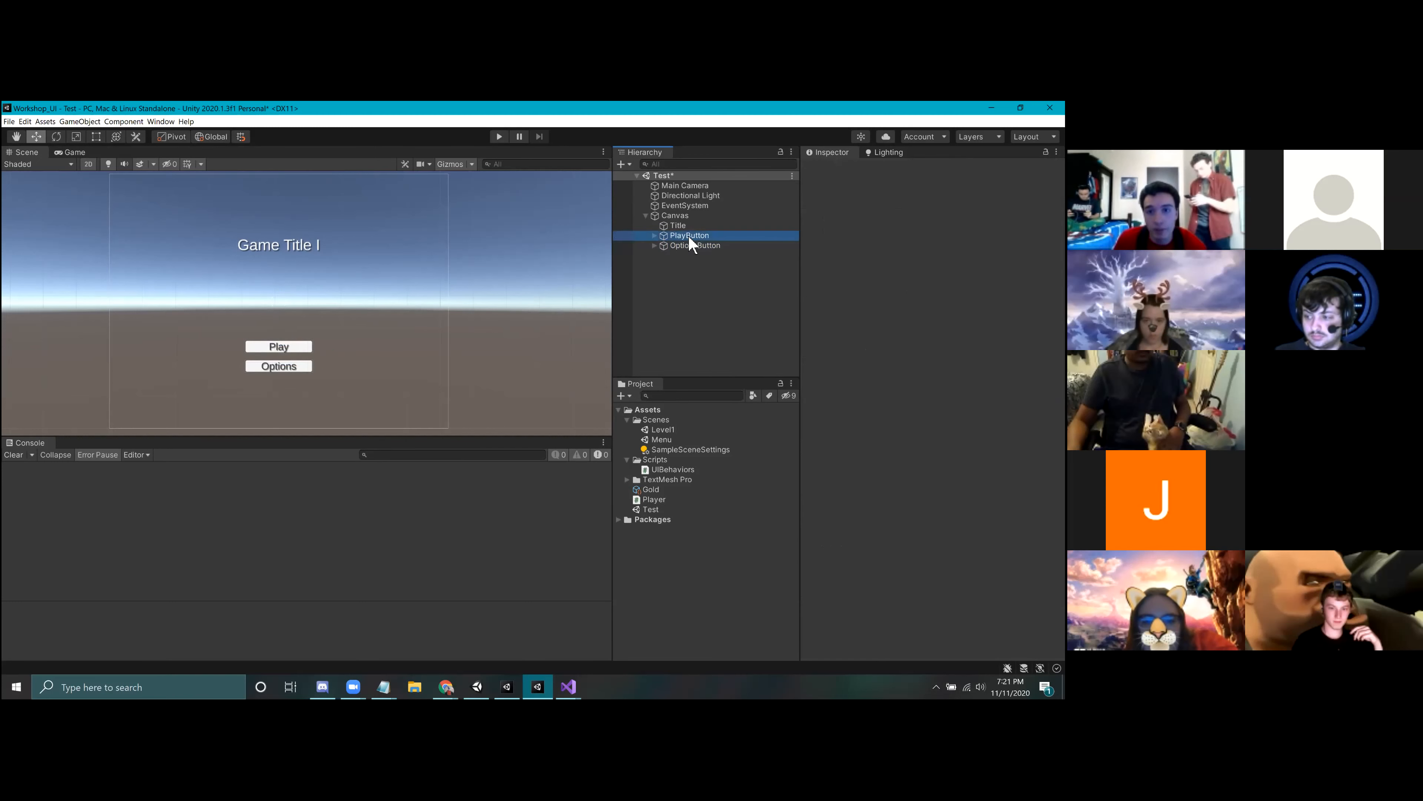
click(695, 551)
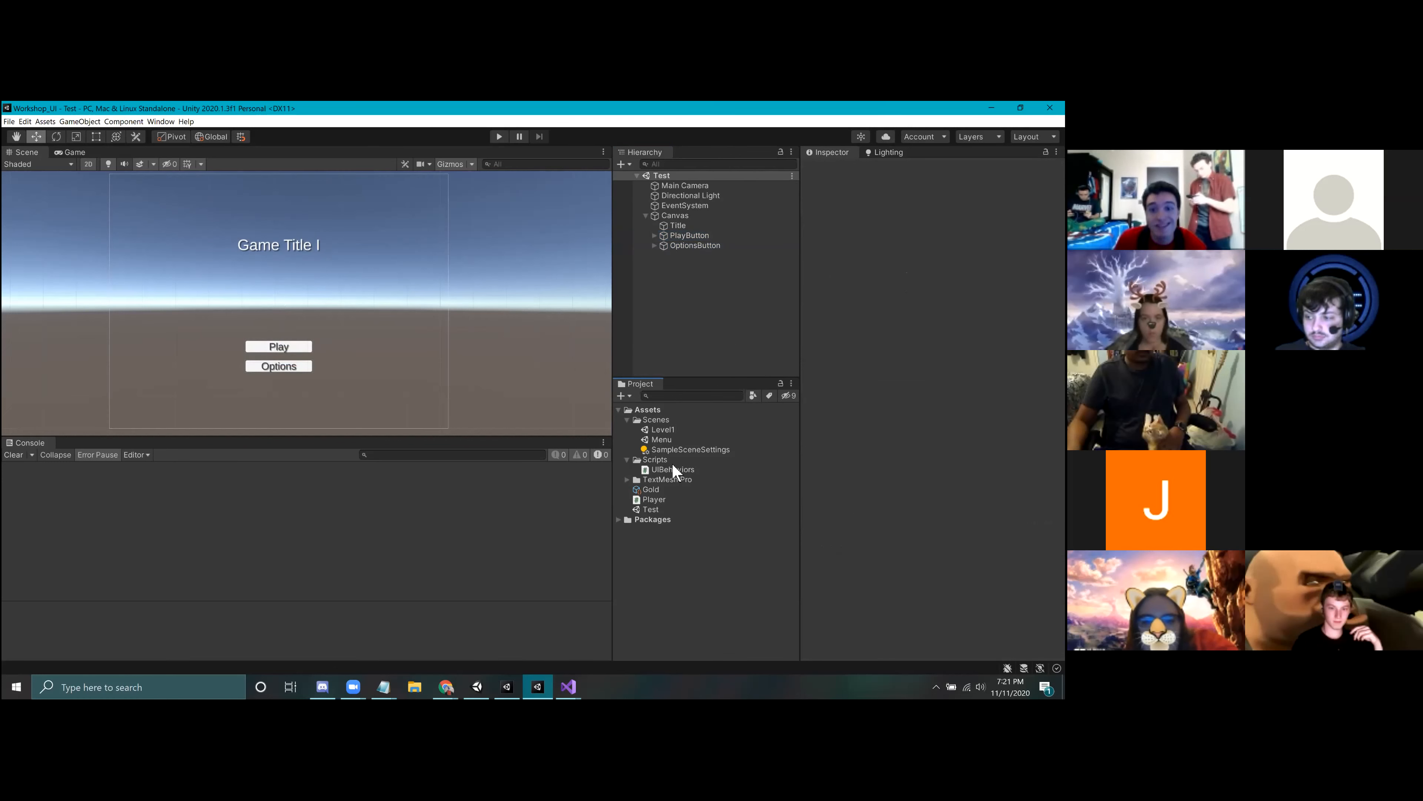
key(ctrl+s)
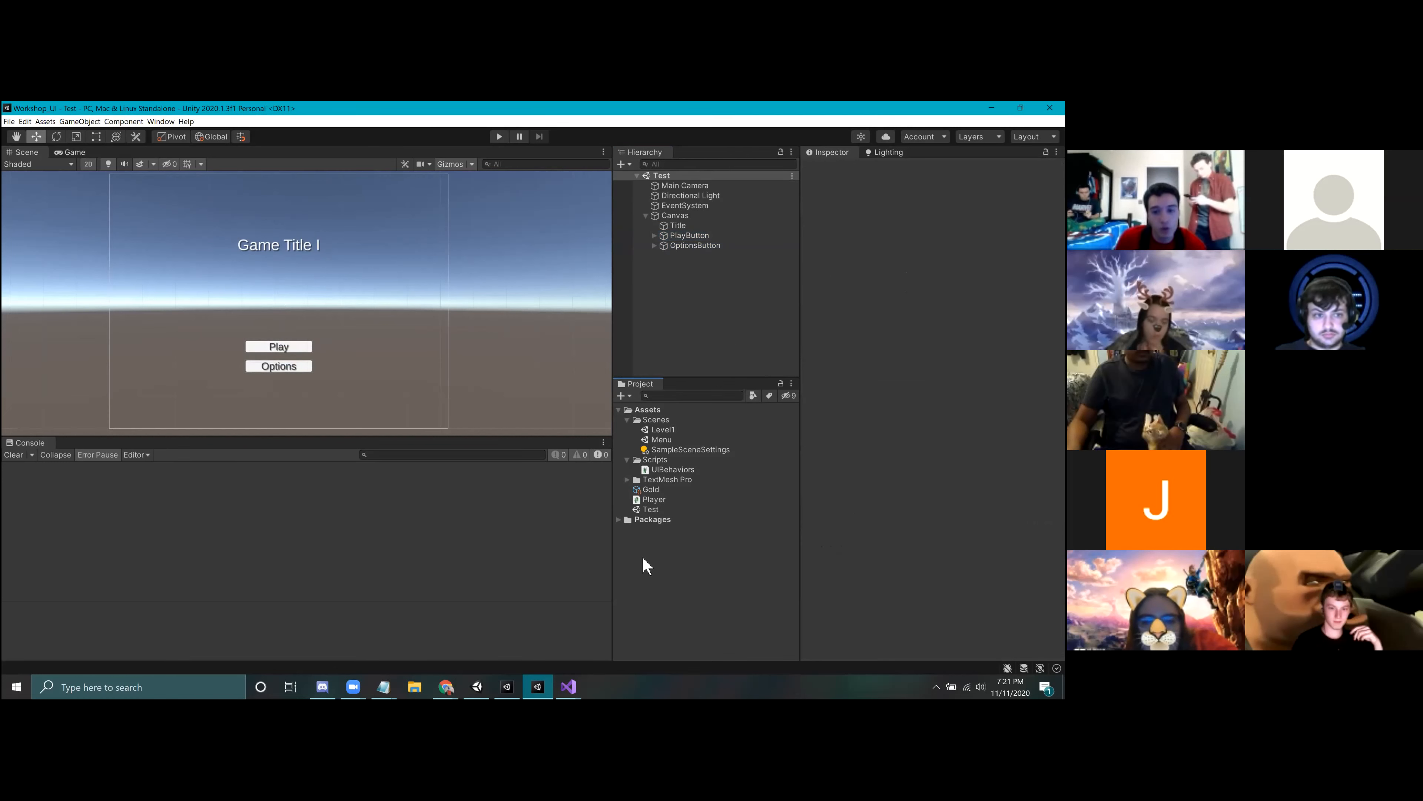
Step: Select the UIBehaviors script, switch to Visual Studio, and examine its show, hide, scene-change and number functions
click(654, 470)
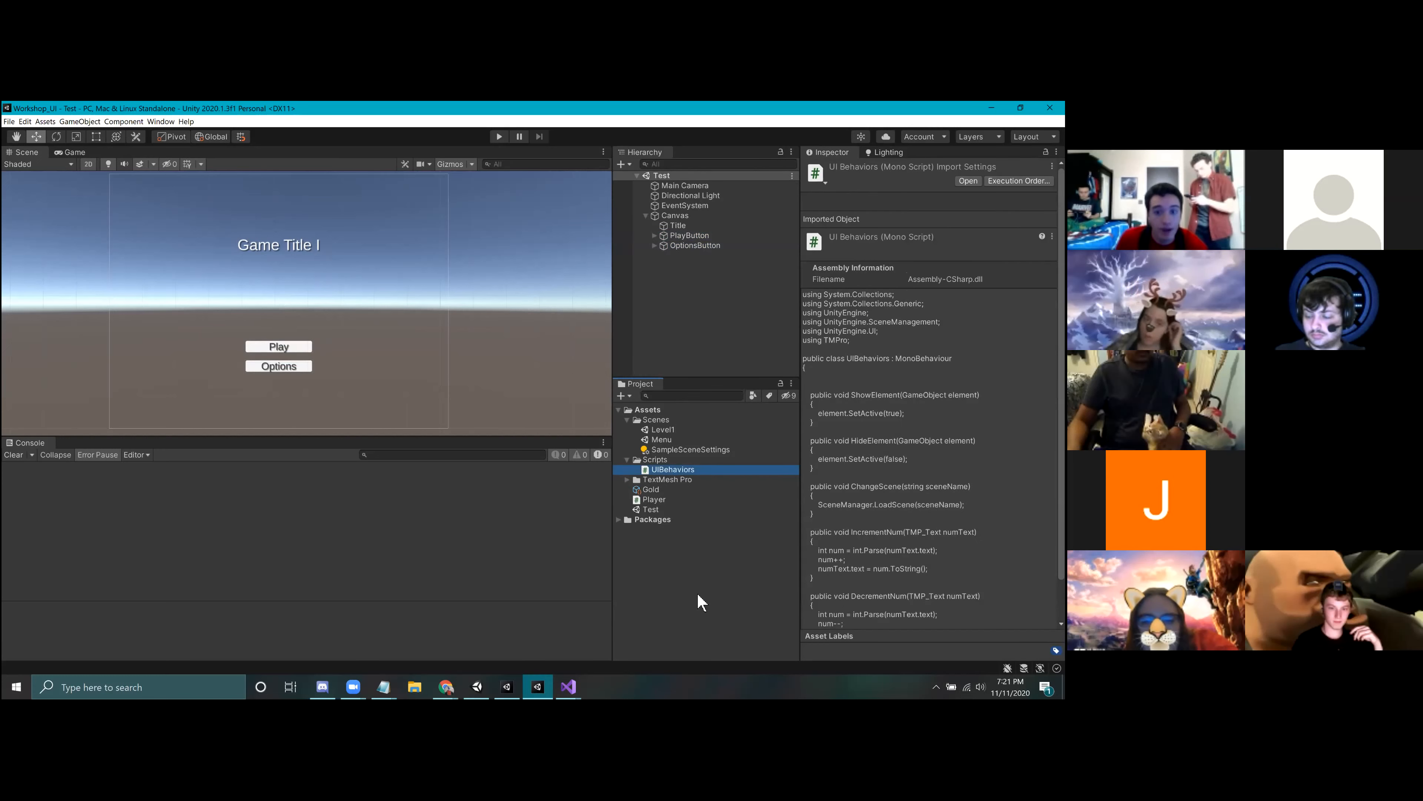
click(568, 686)
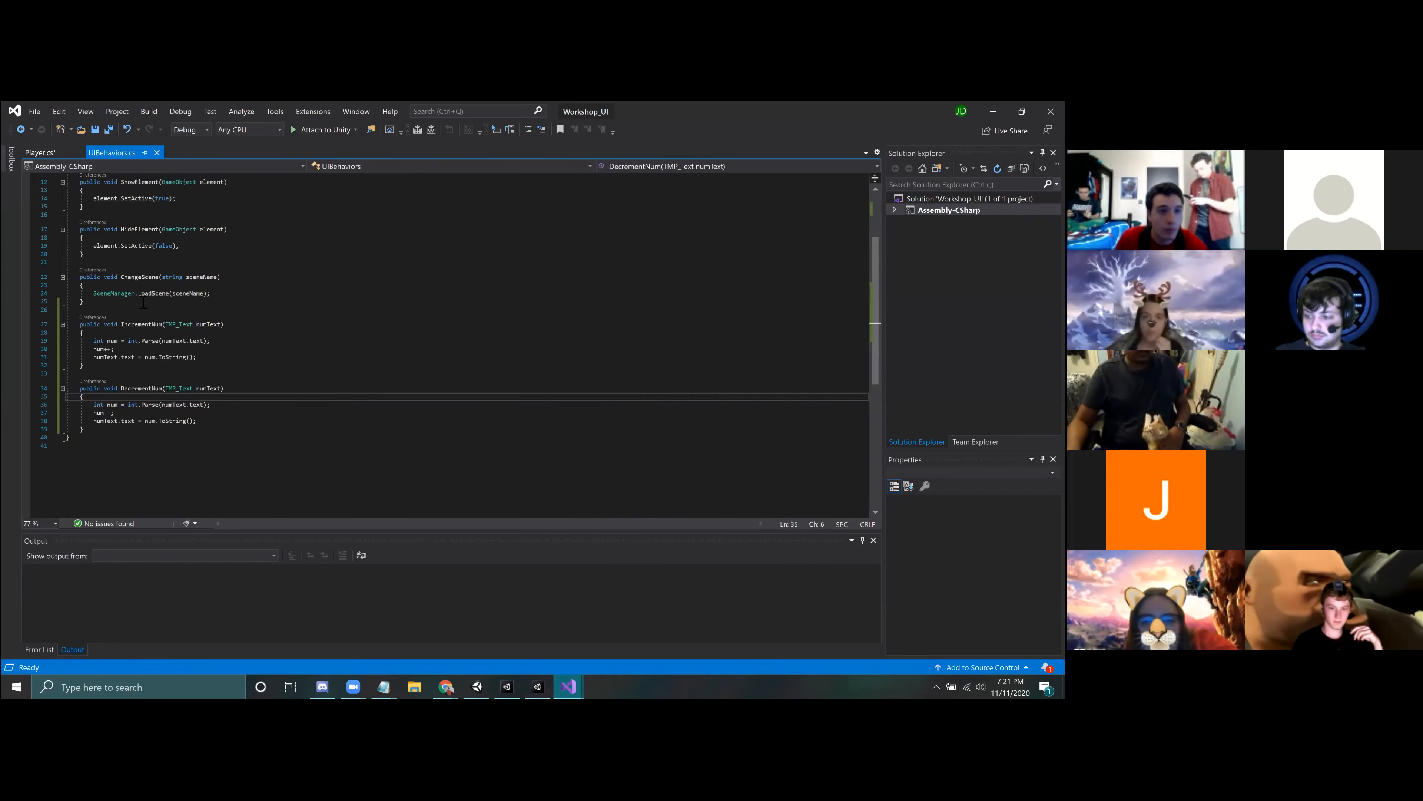
scroll(196, 311, up, 2)
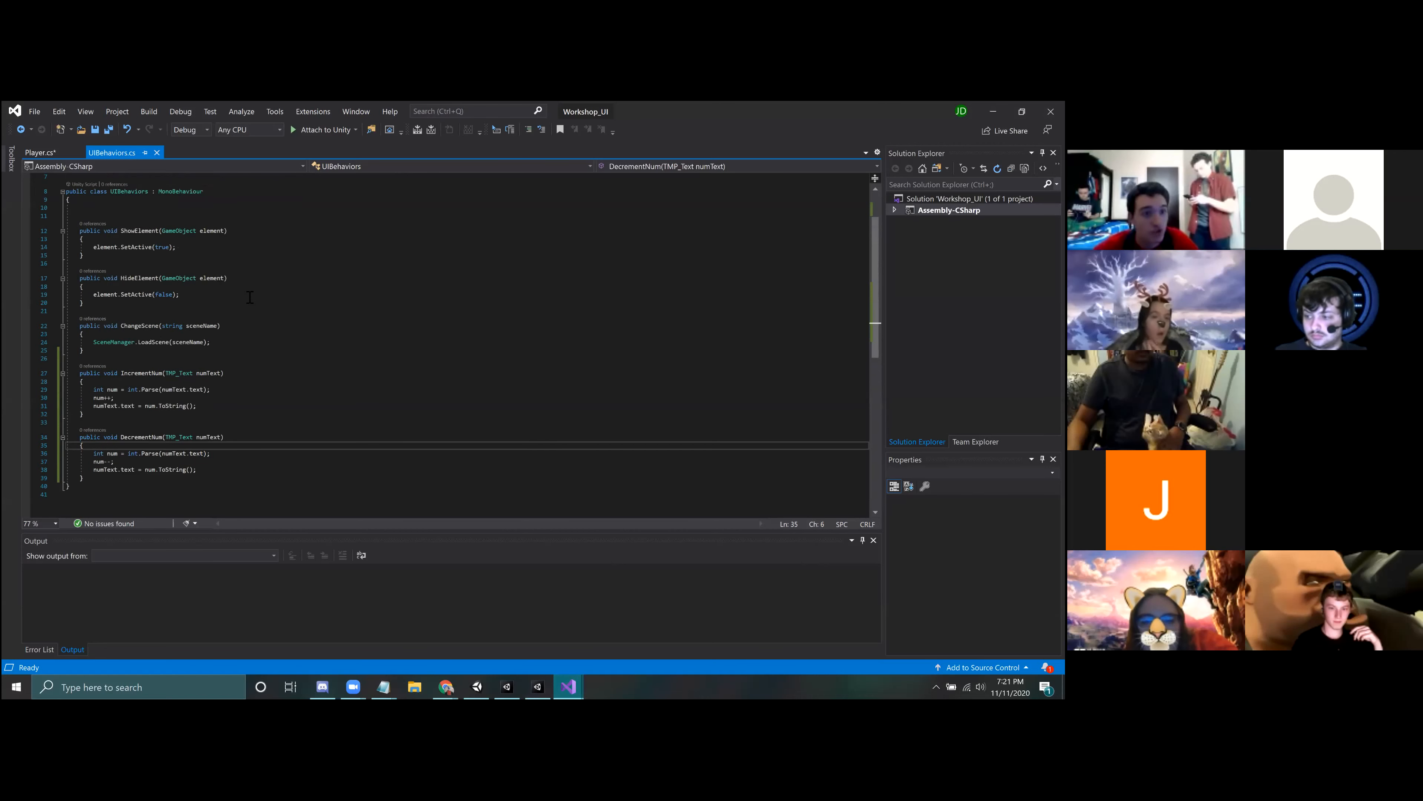
drag(80, 231, 198, 482)
click(231, 475)
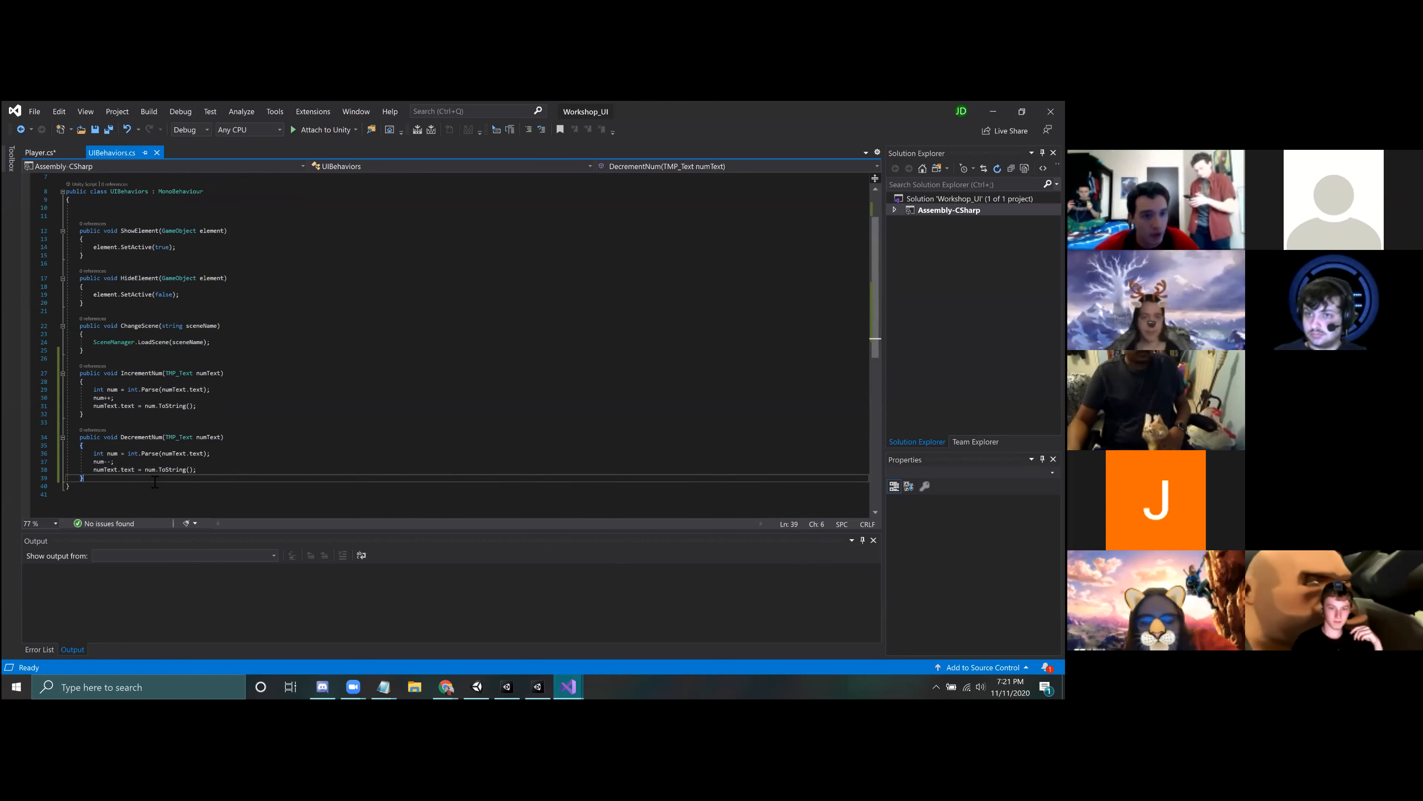
drag(80, 231, 85, 306)
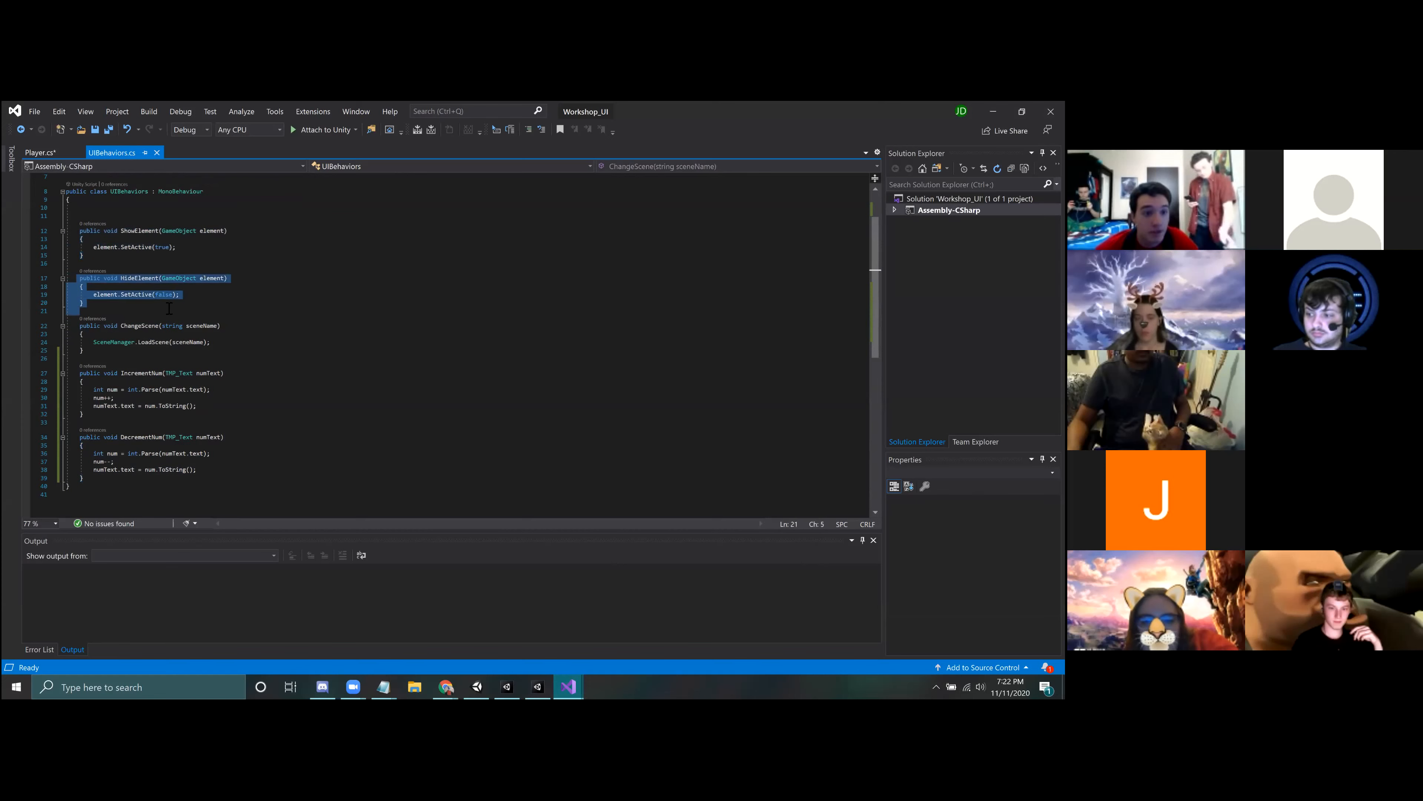
Step: Review the HideElement, DecrementNum and ChangeScene functions in the UIBehaviors script
click(86, 306)
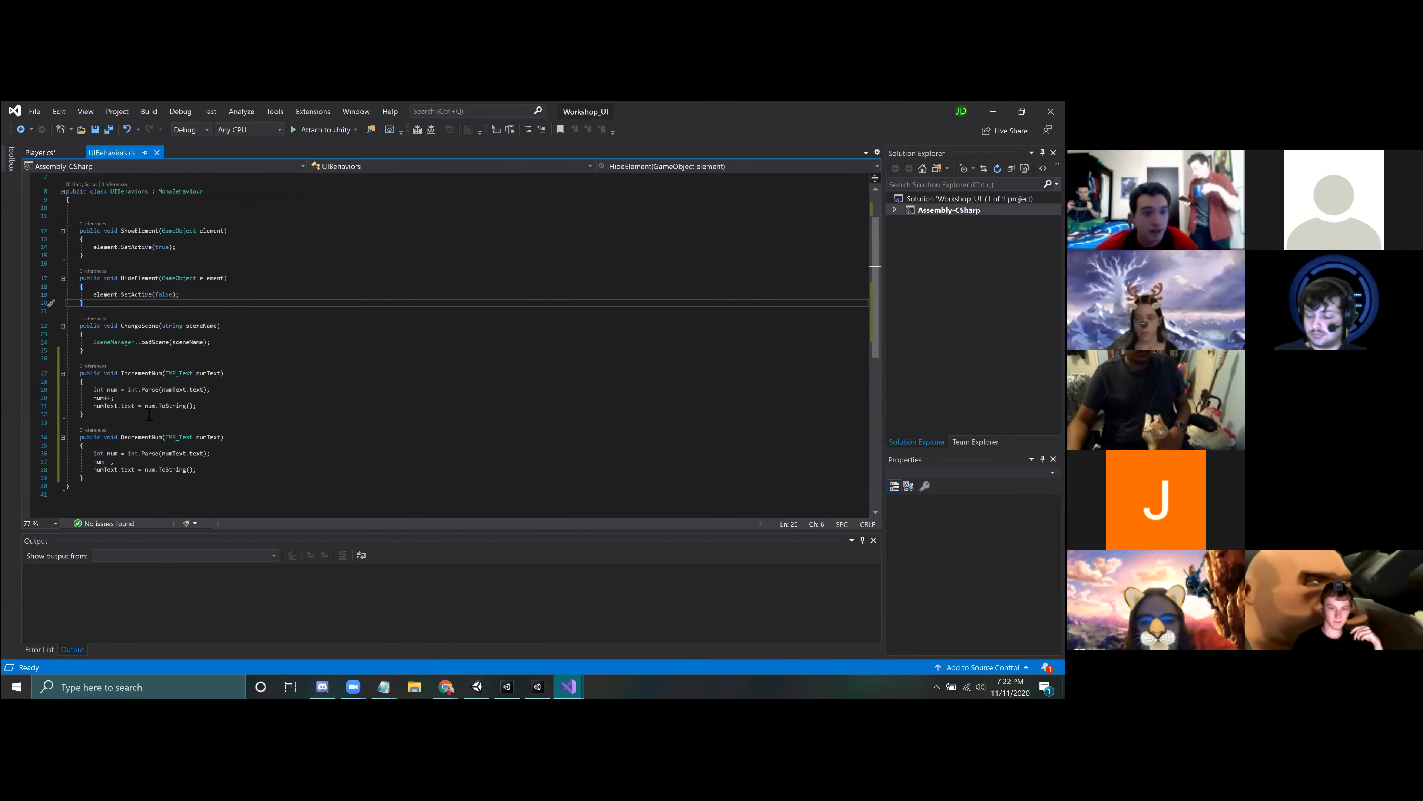
click(112, 481)
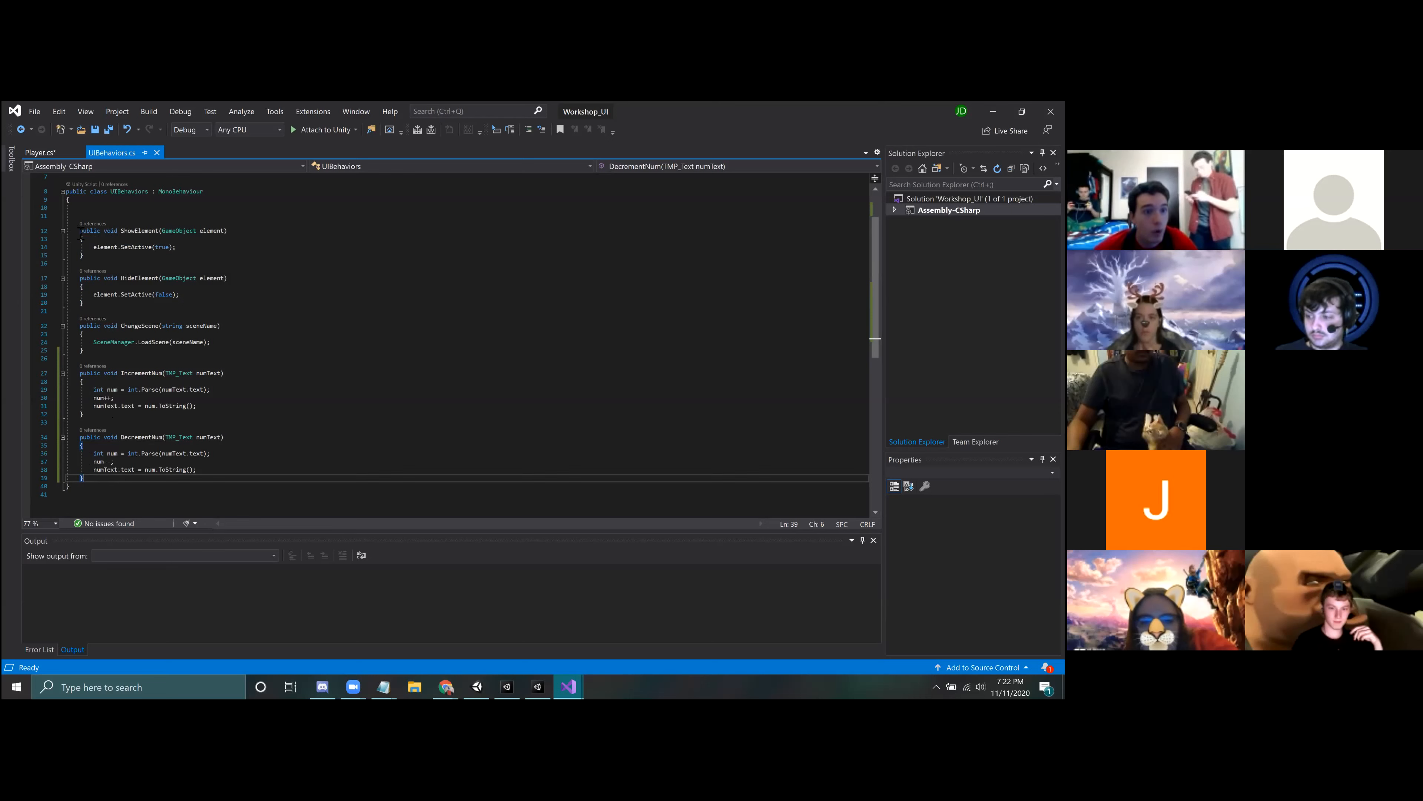
drag(80, 326, 100, 350)
click(533, 398)
Step: Switch back to Unity and add the UI Behaviors script component to PlayButton
click(537, 687)
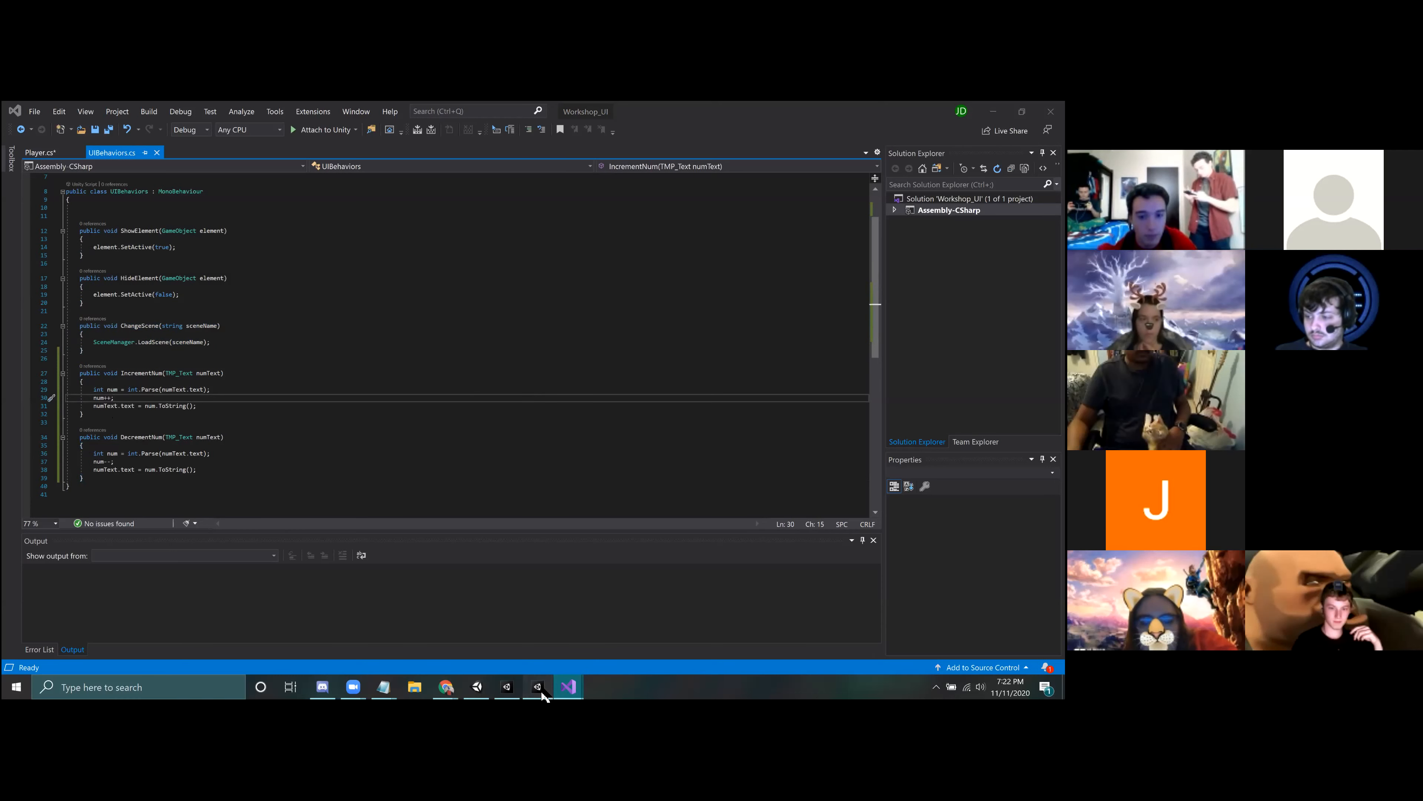
click(712, 364)
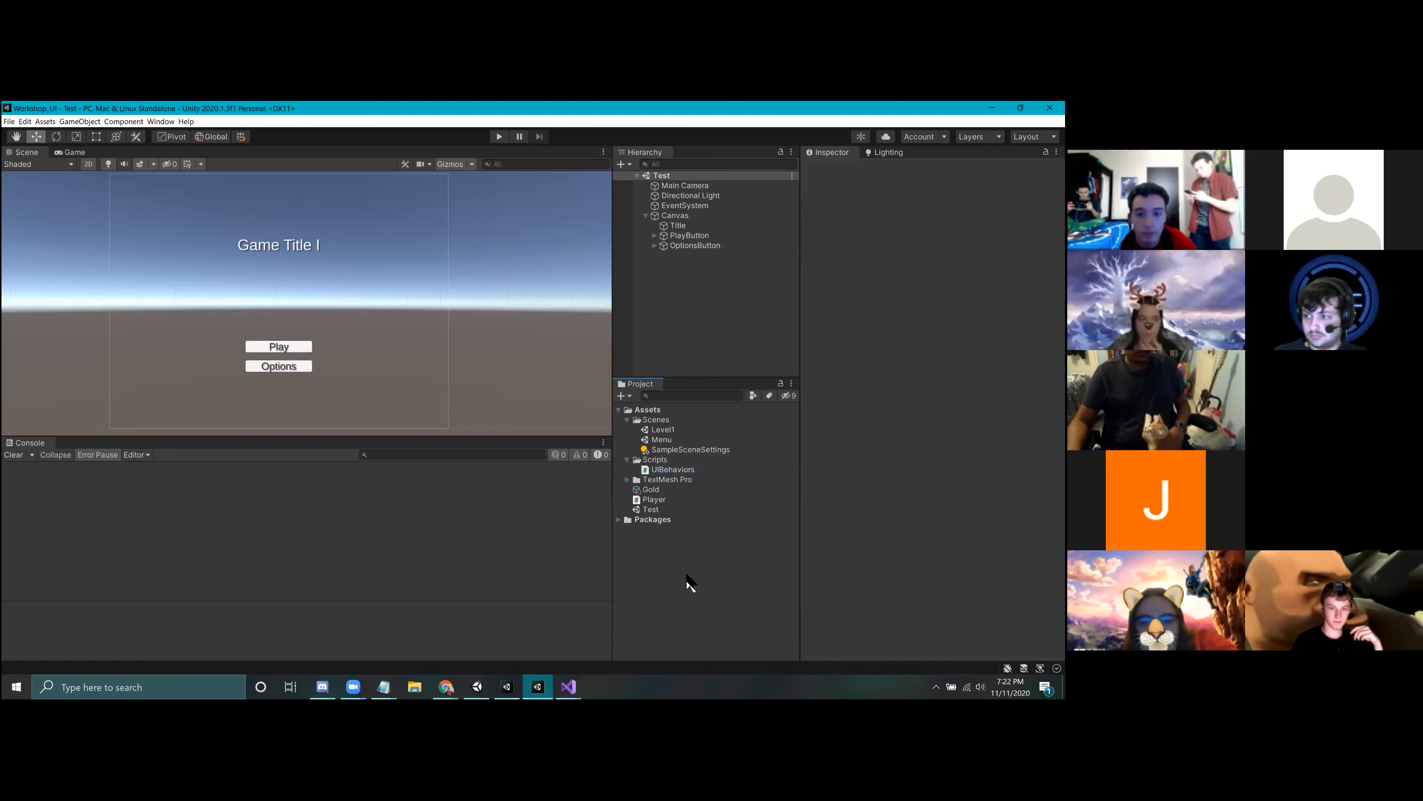
click(686, 235)
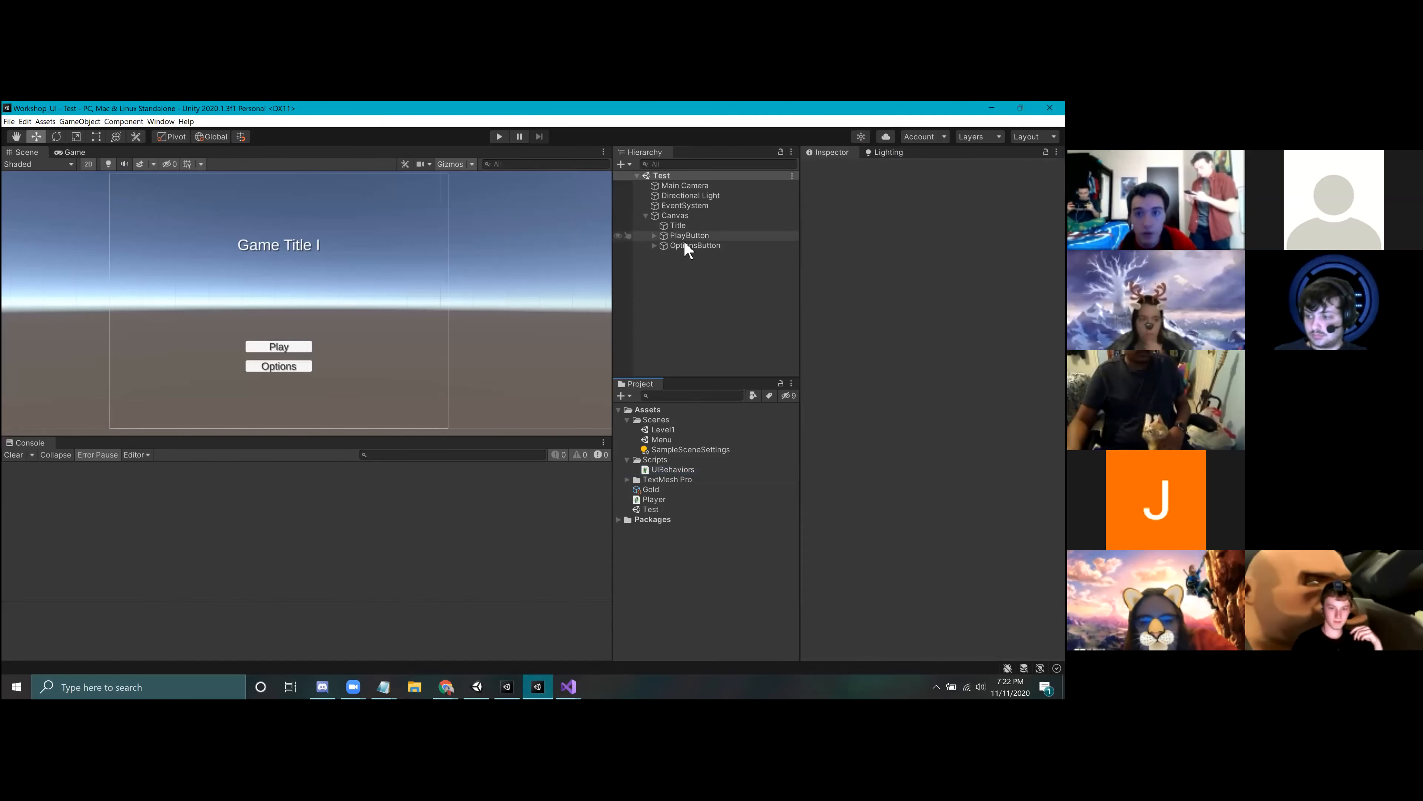
scroll(930, 348, down, 5)
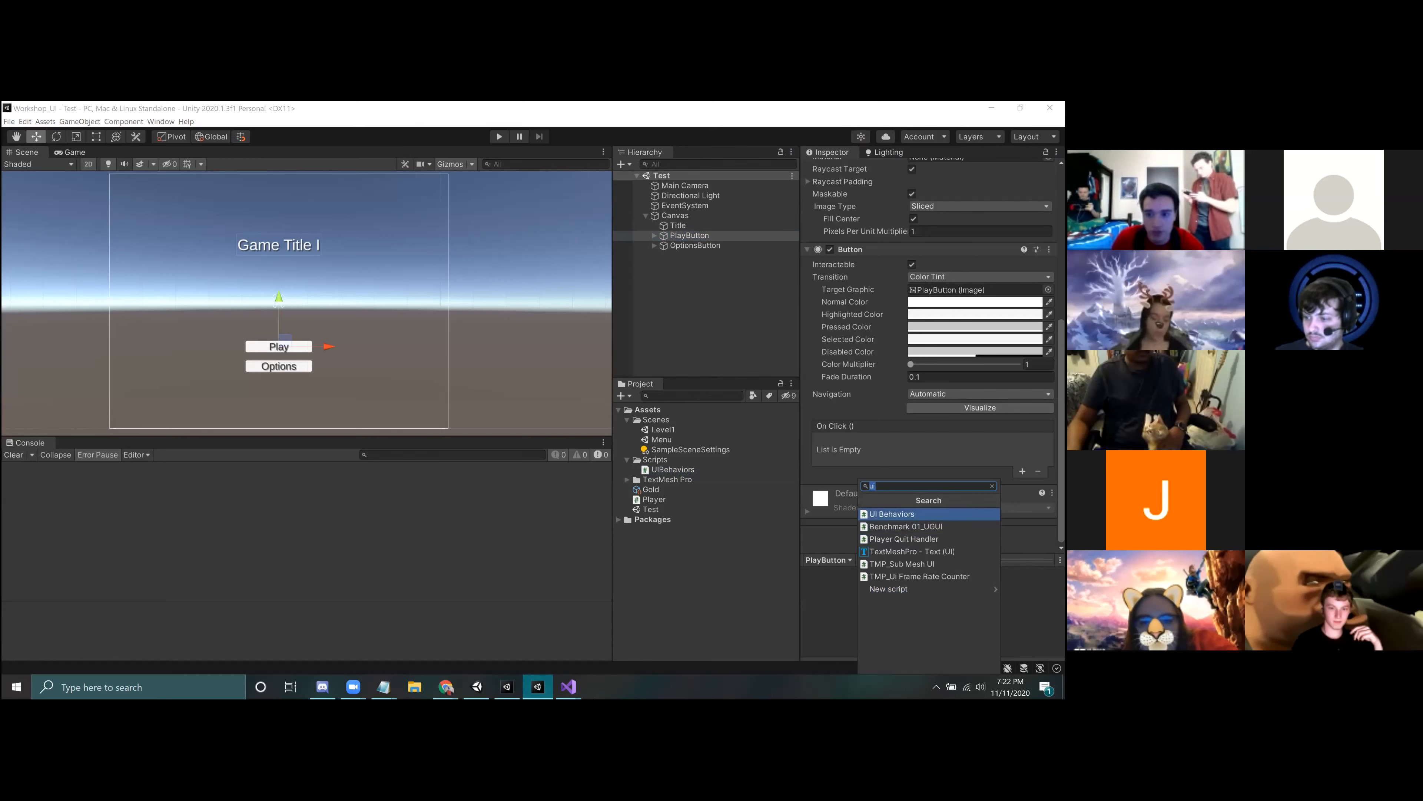
key(Return)
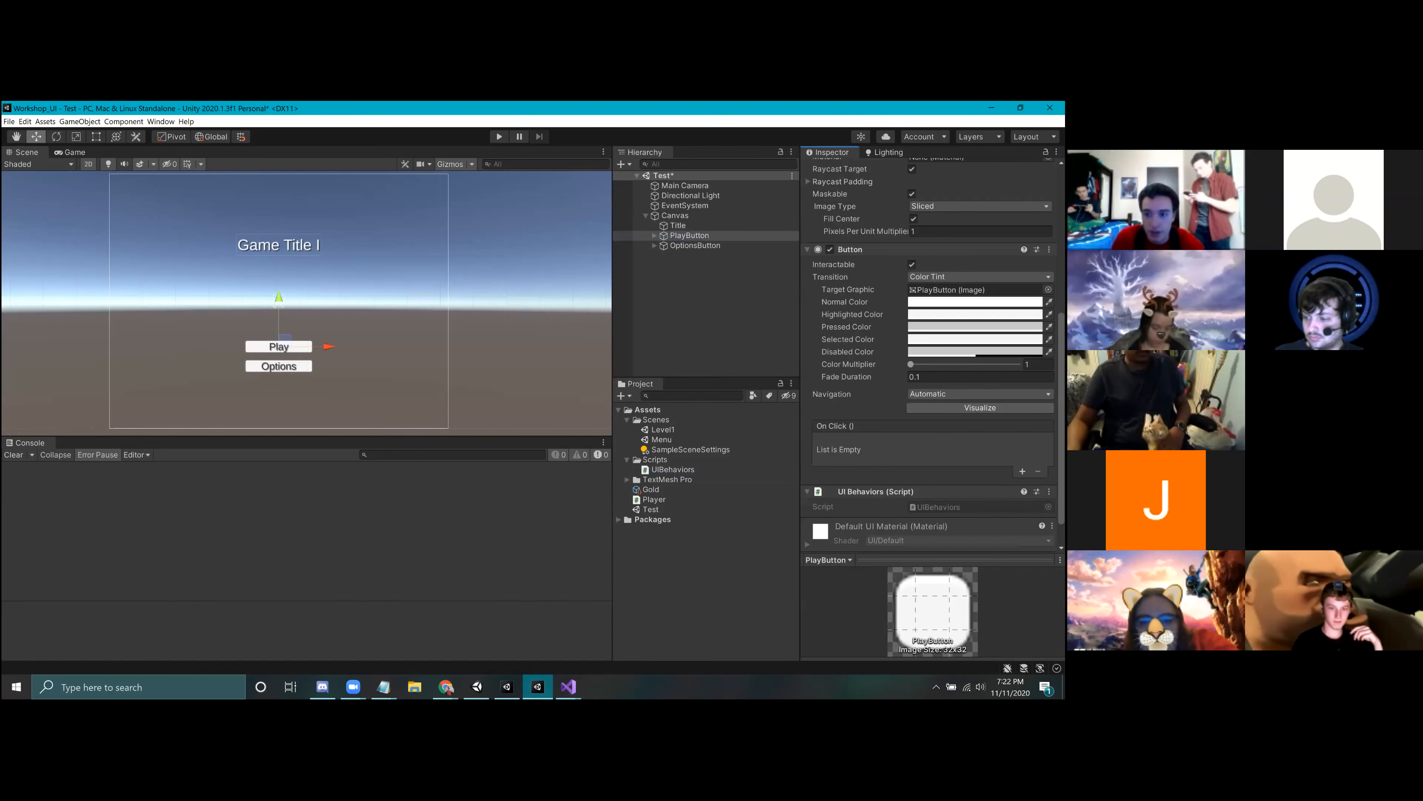
Step: Switch to Visual Studio and examine the ChangeScene function, including its sceneName parameter and SceneManager.LoadScene call
click(568, 686)
click(705, 650)
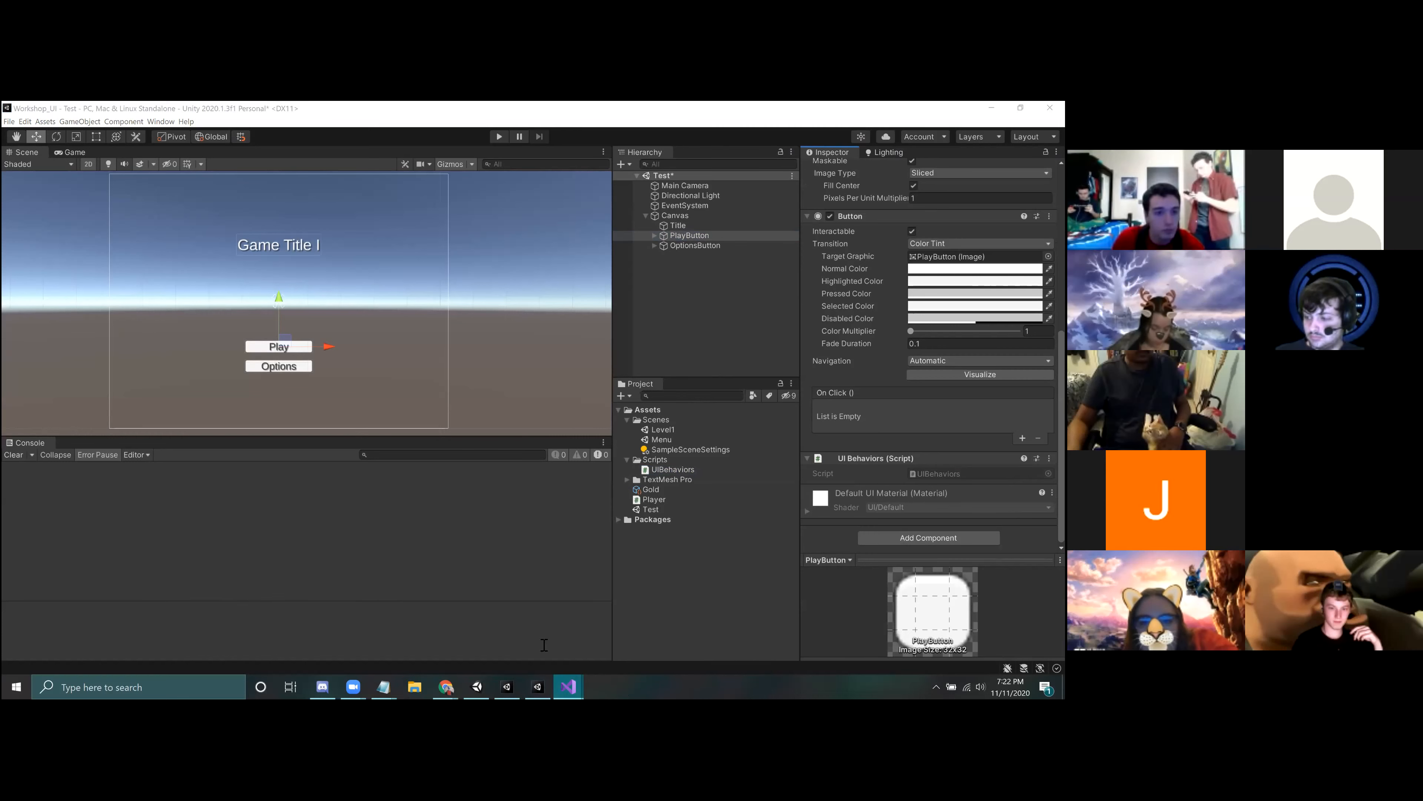
click(570, 687)
click(454, 642)
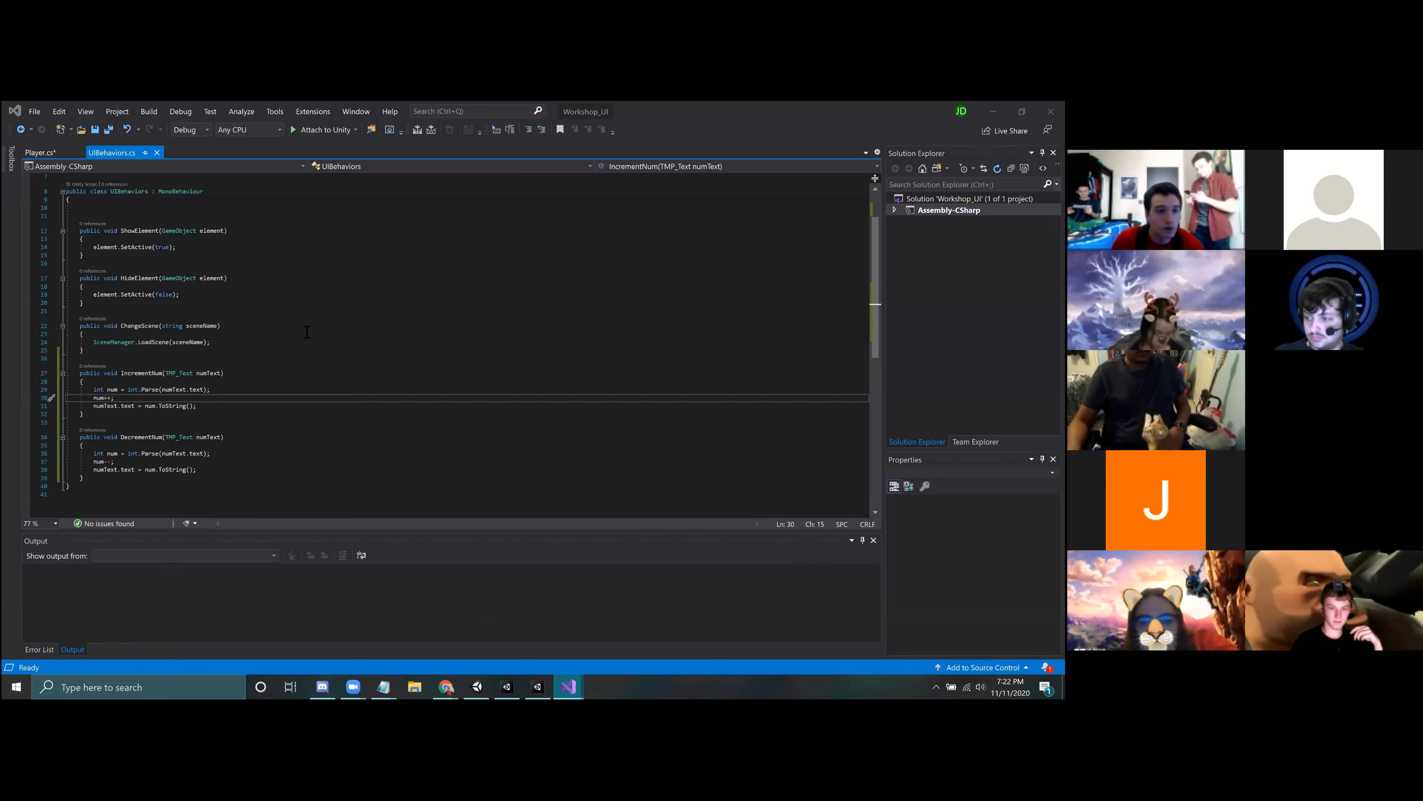
ctrl+scroll(307, 332, up, 4)
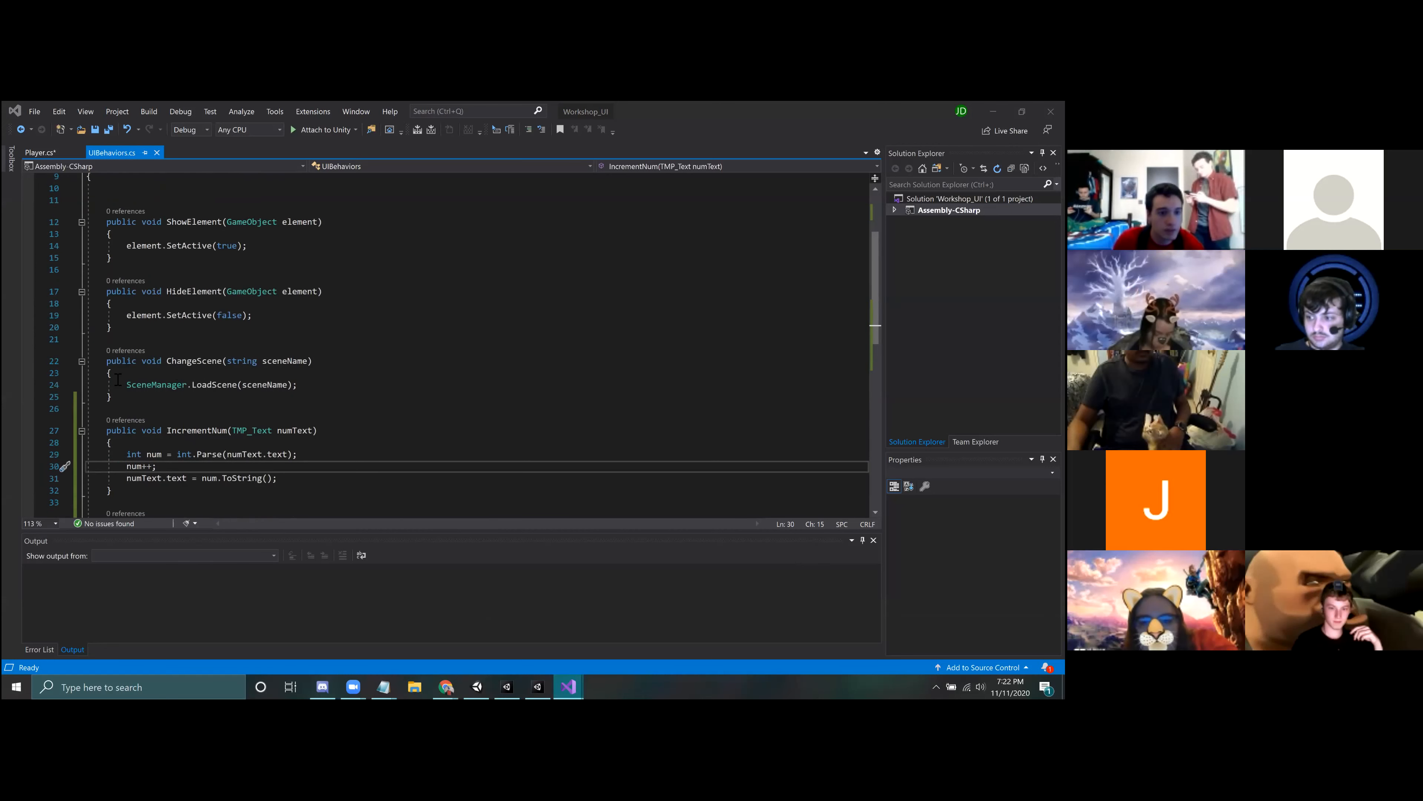
drag(108, 366, 135, 401)
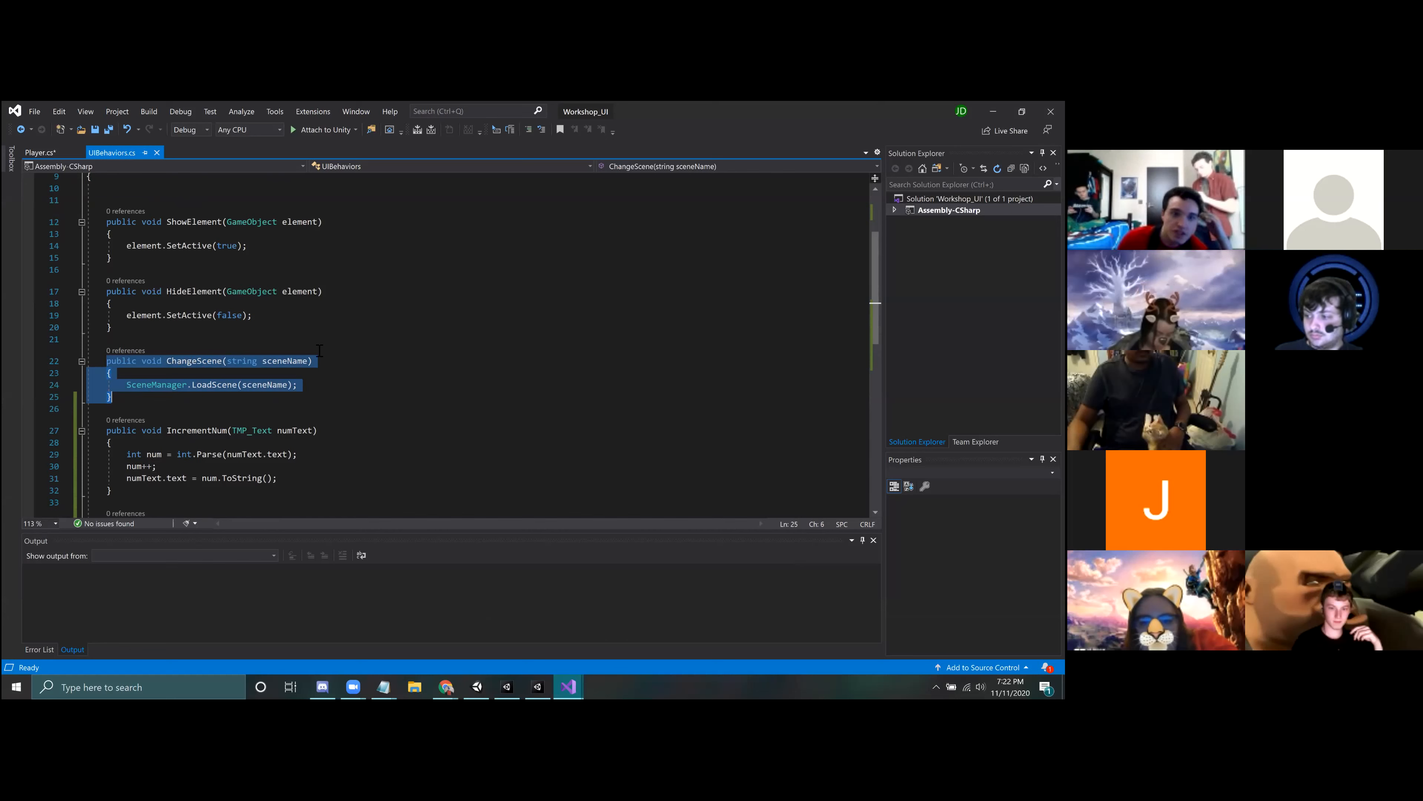
click(315, 361)
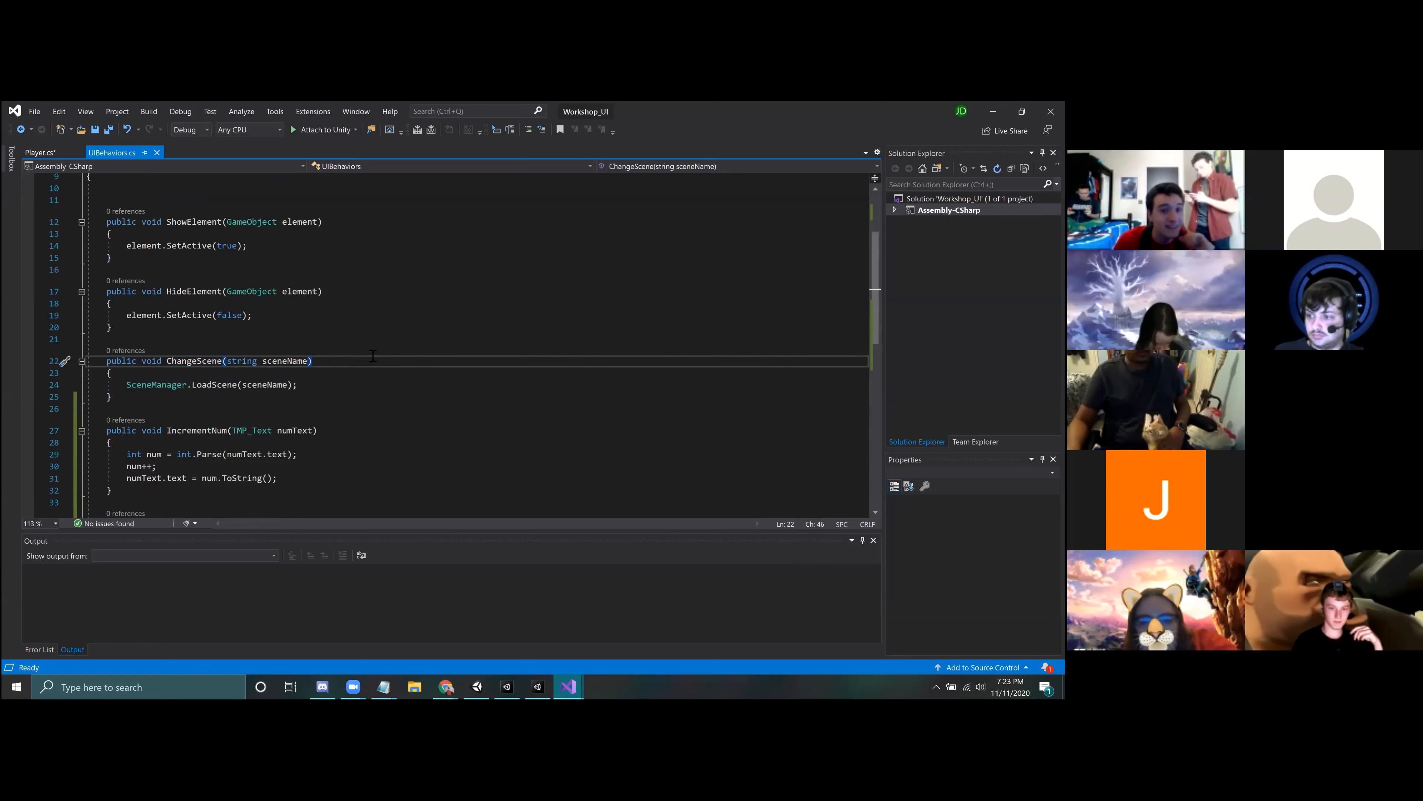
click(145, 402)
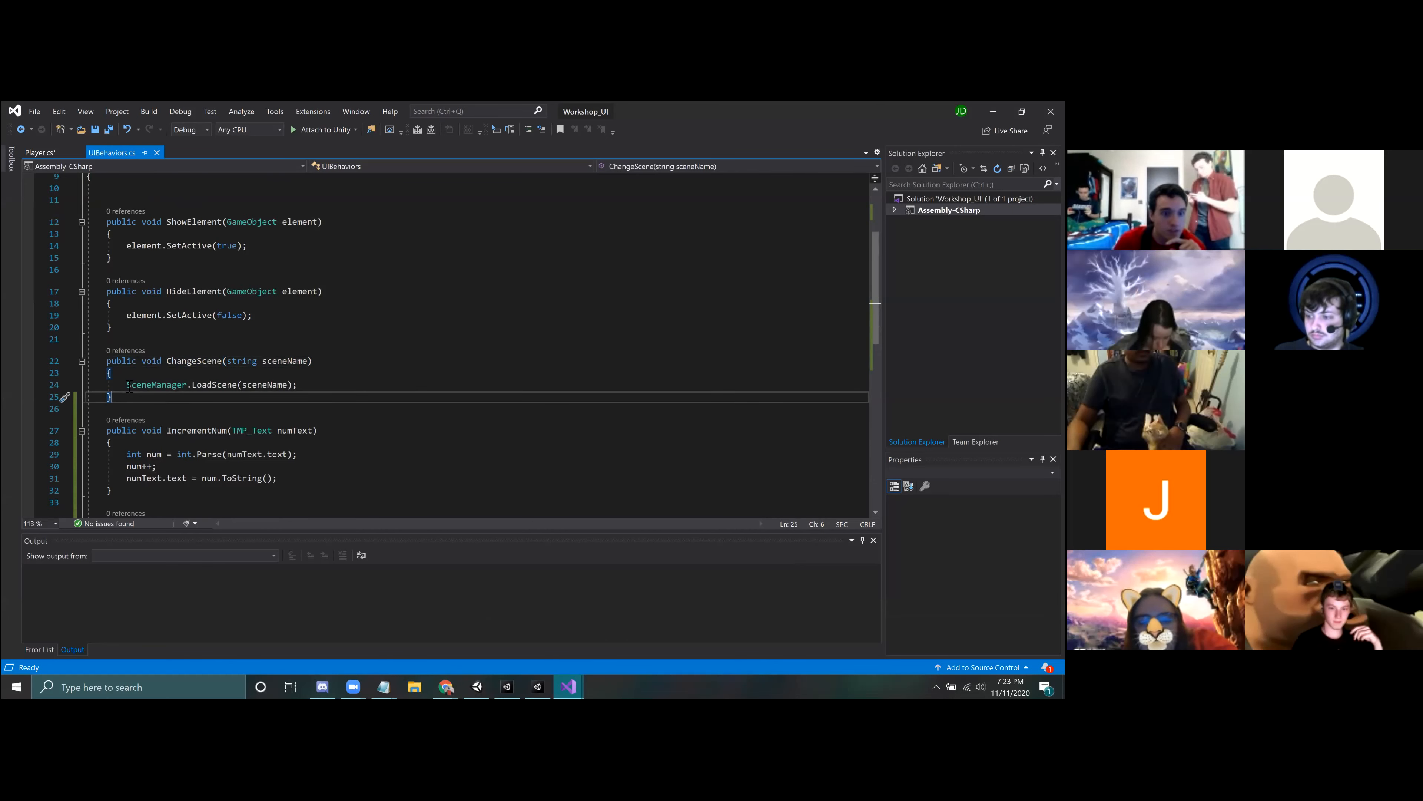
drag(311, 386, 127, 386)
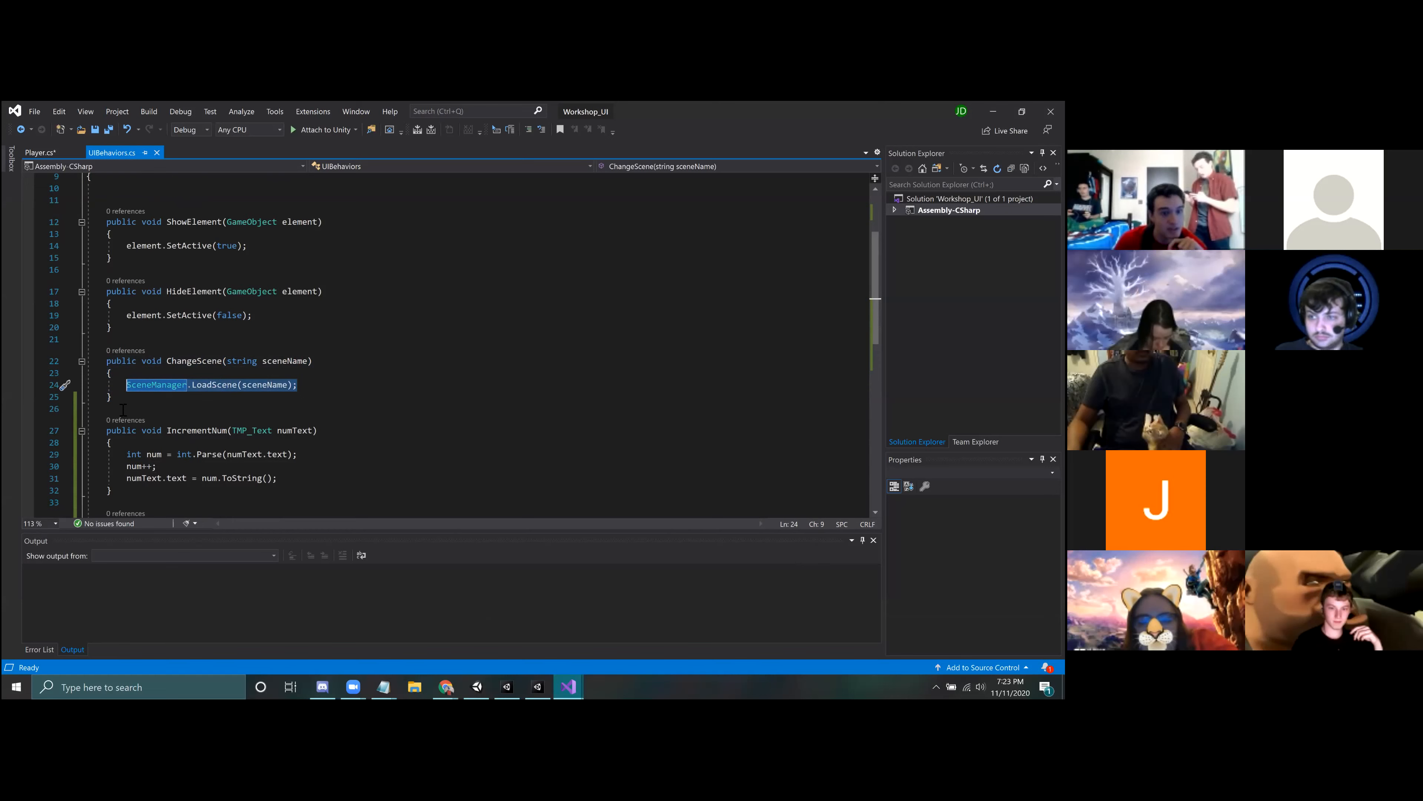
click(114, 397)
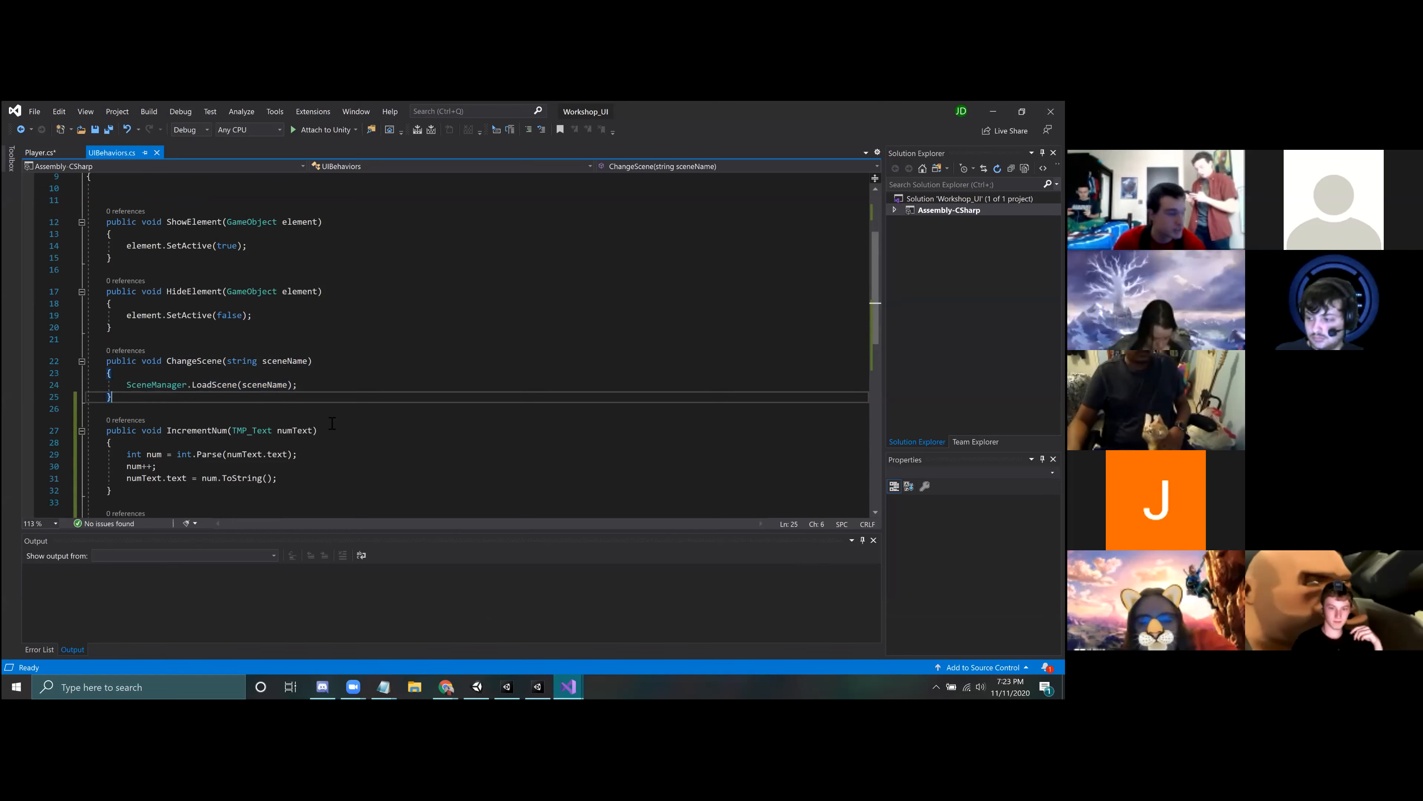
Step: Examine the UnityEngine.SceneManagement using directive and the ShowElement function in the UIBehaviors script
scroll(876, 303, up, 3)
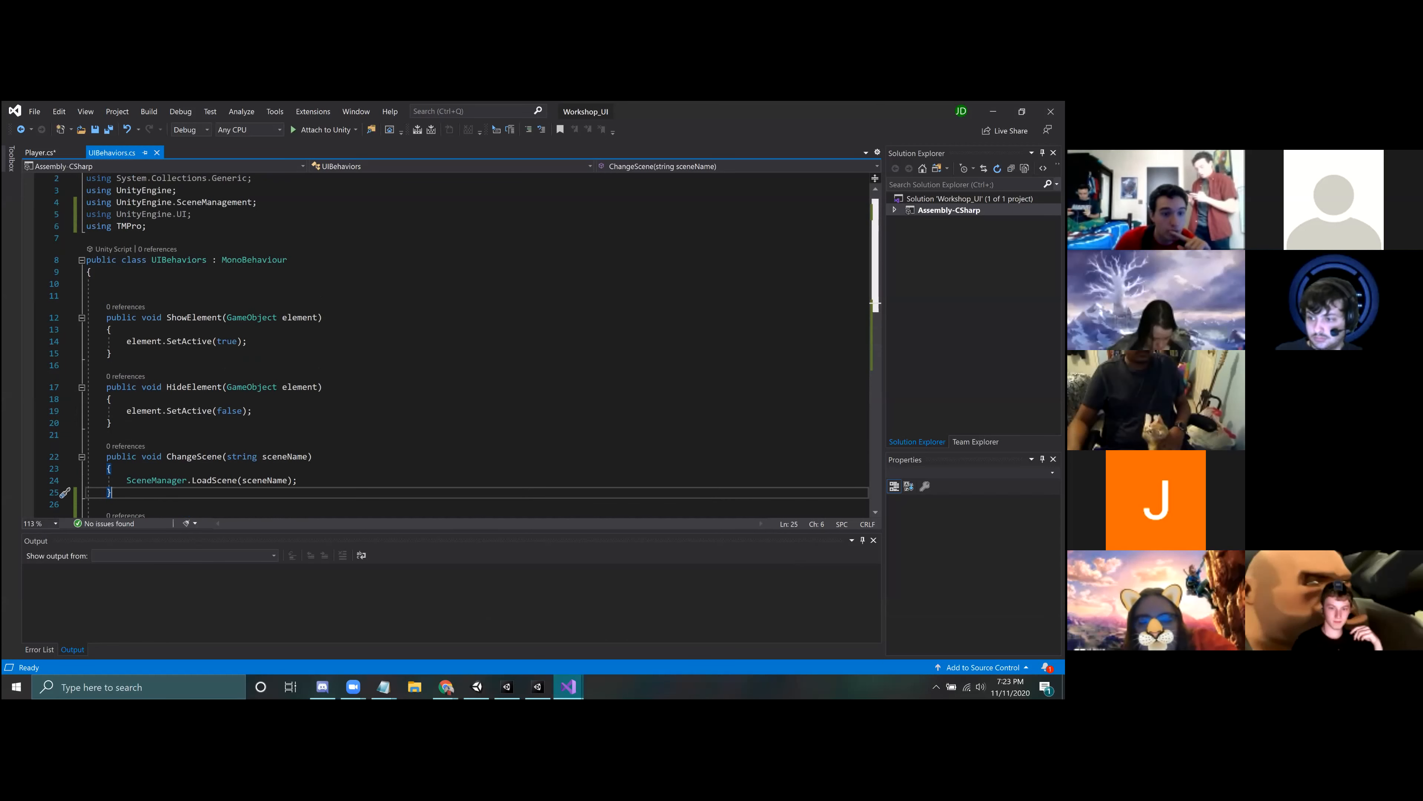
drag(258, 202, 83, 206)
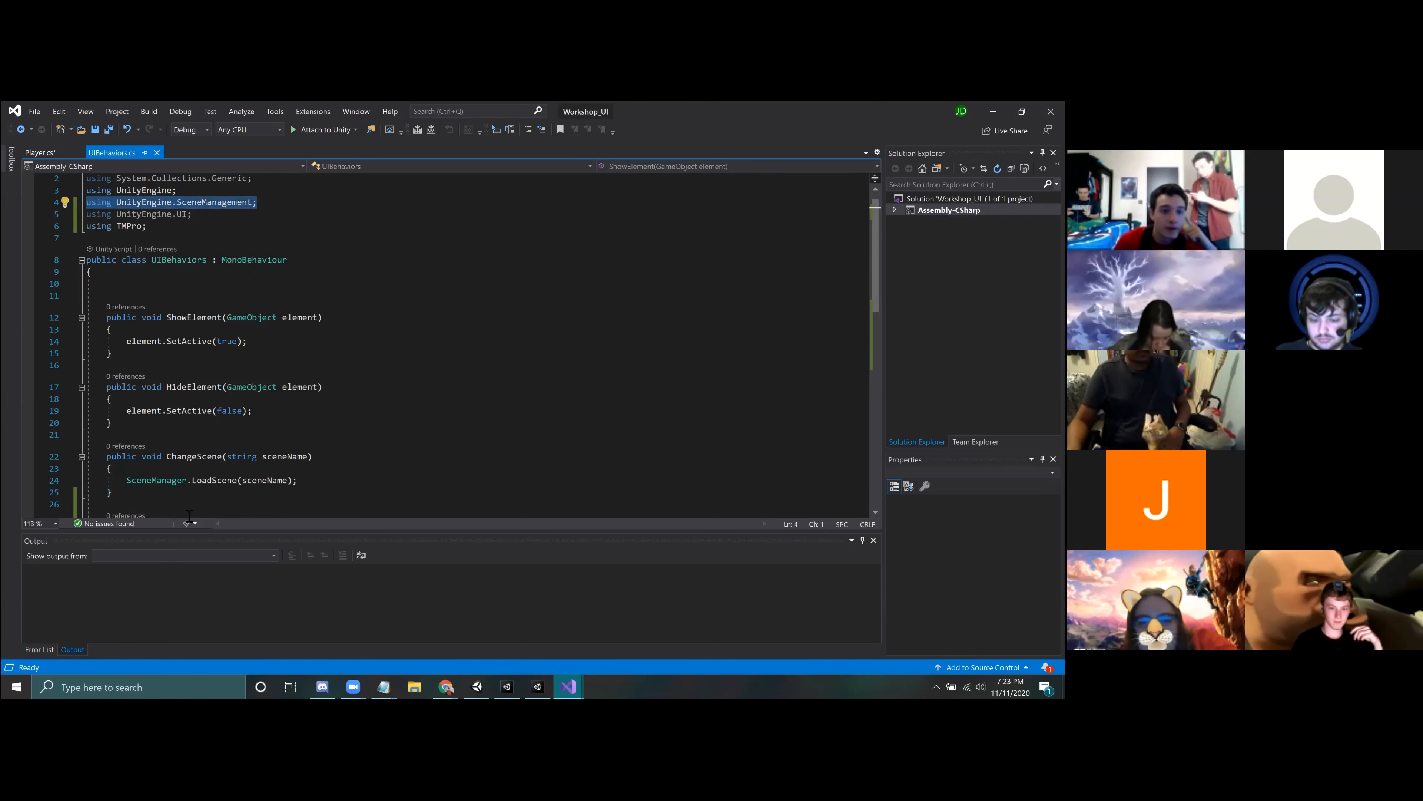
mouse_move(173, 483)
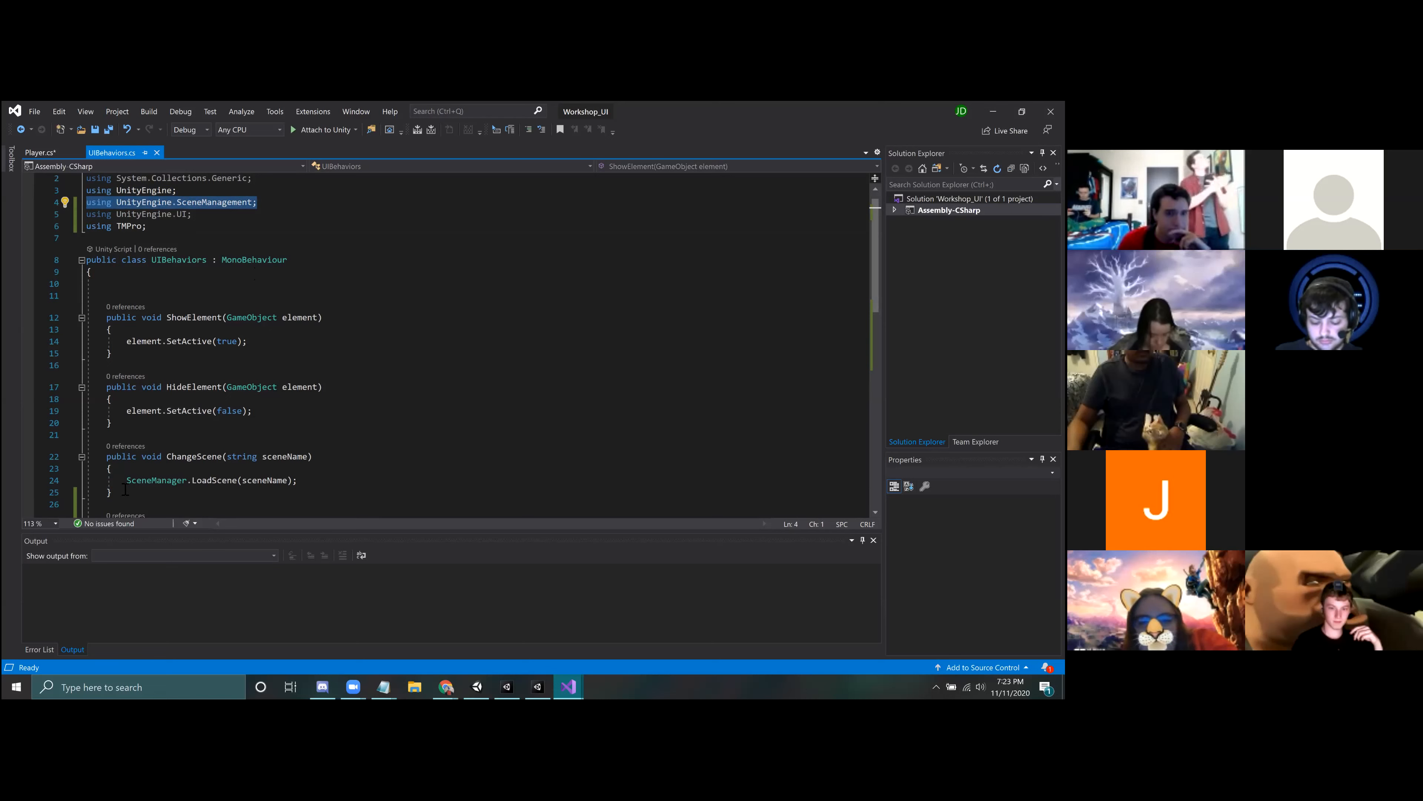
click(125, 501)
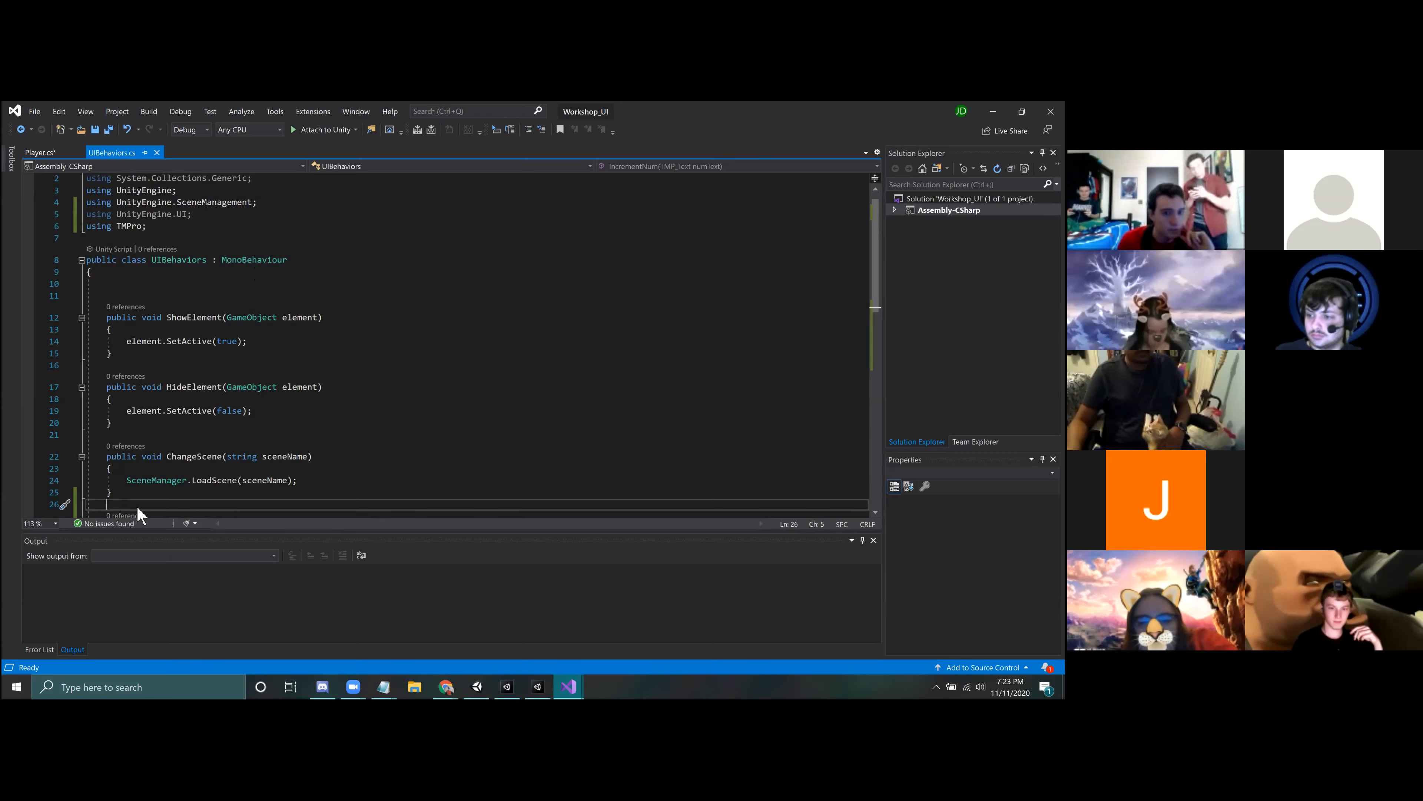
click(131, 498)
click(130, 507)
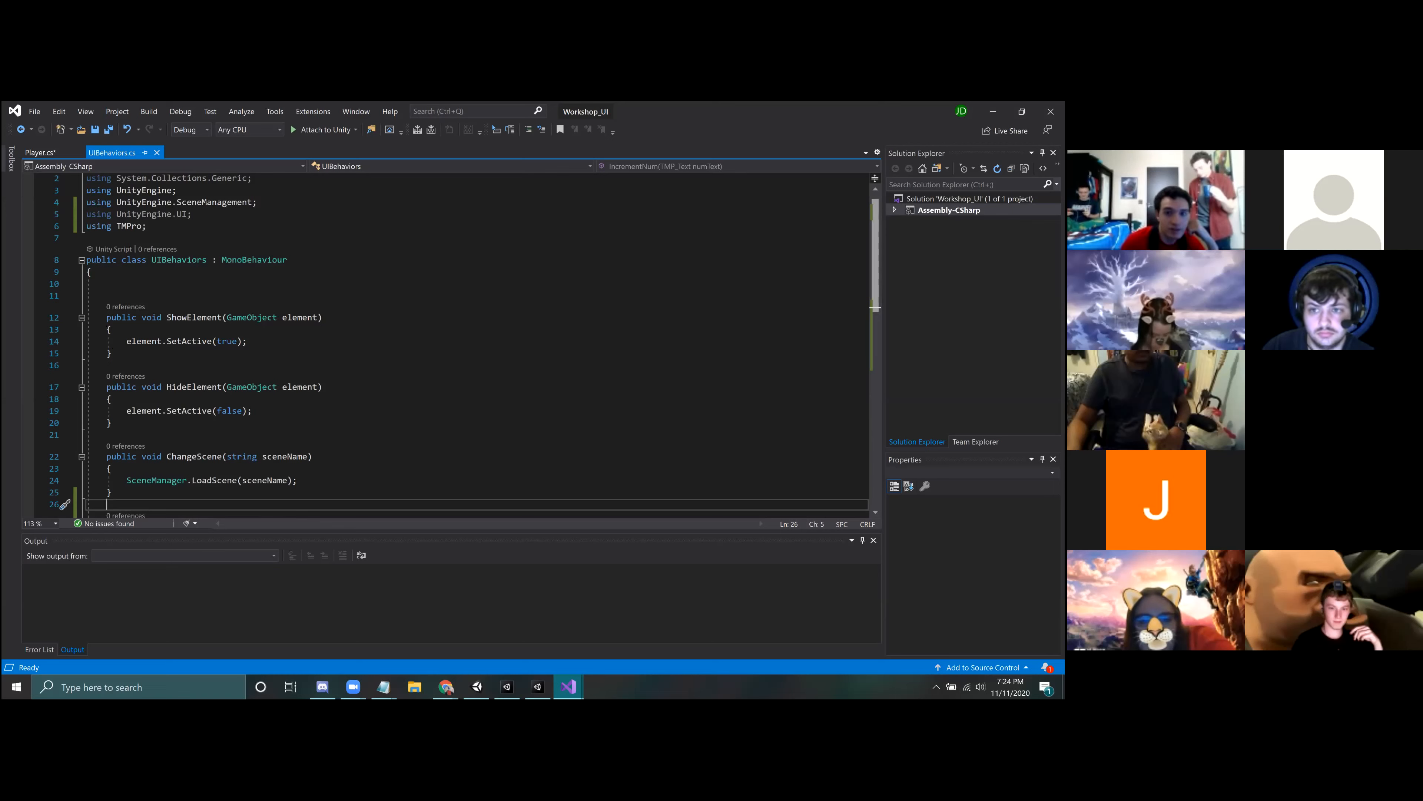
scroll(448, 345, down, 3)
scroll(384, 348, up, 3)
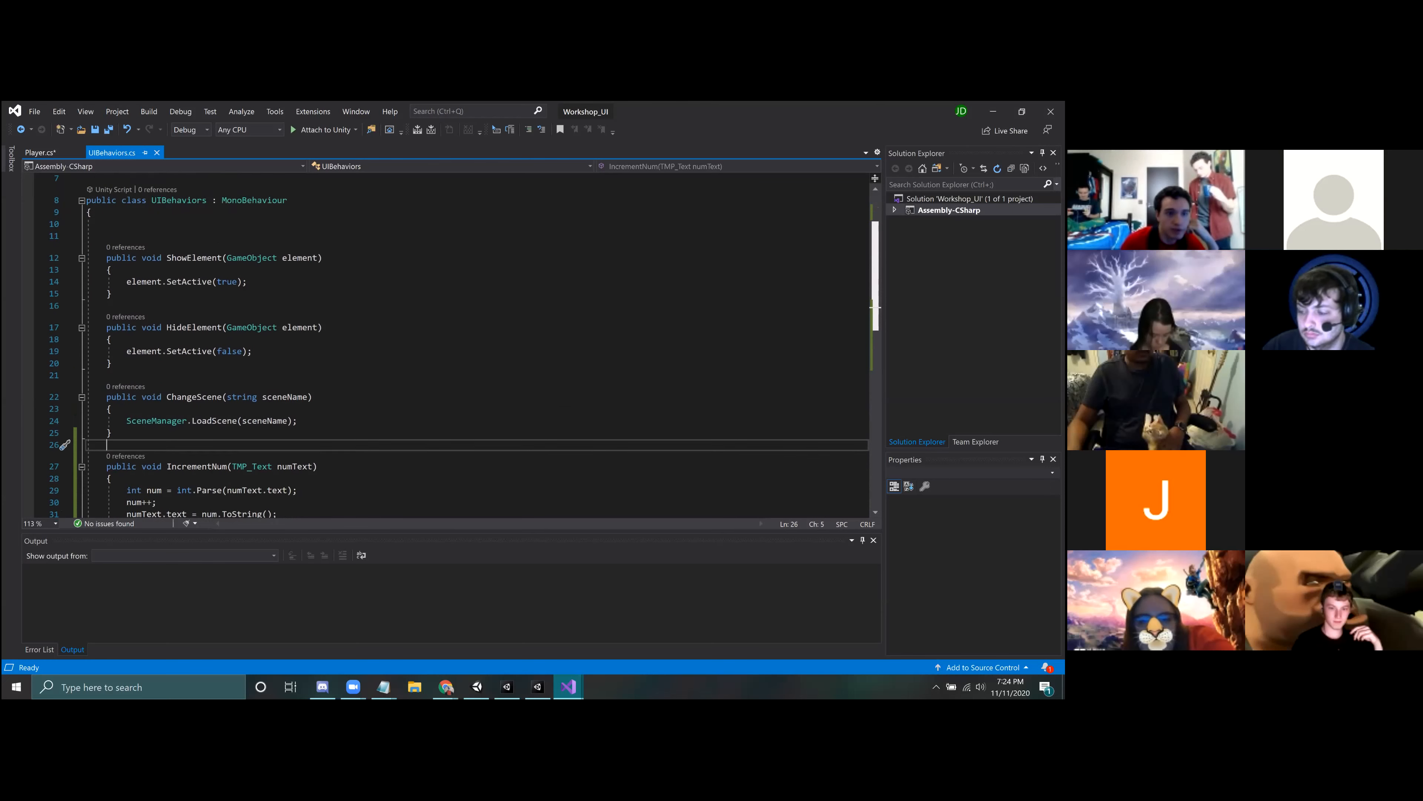
click(140, 366)
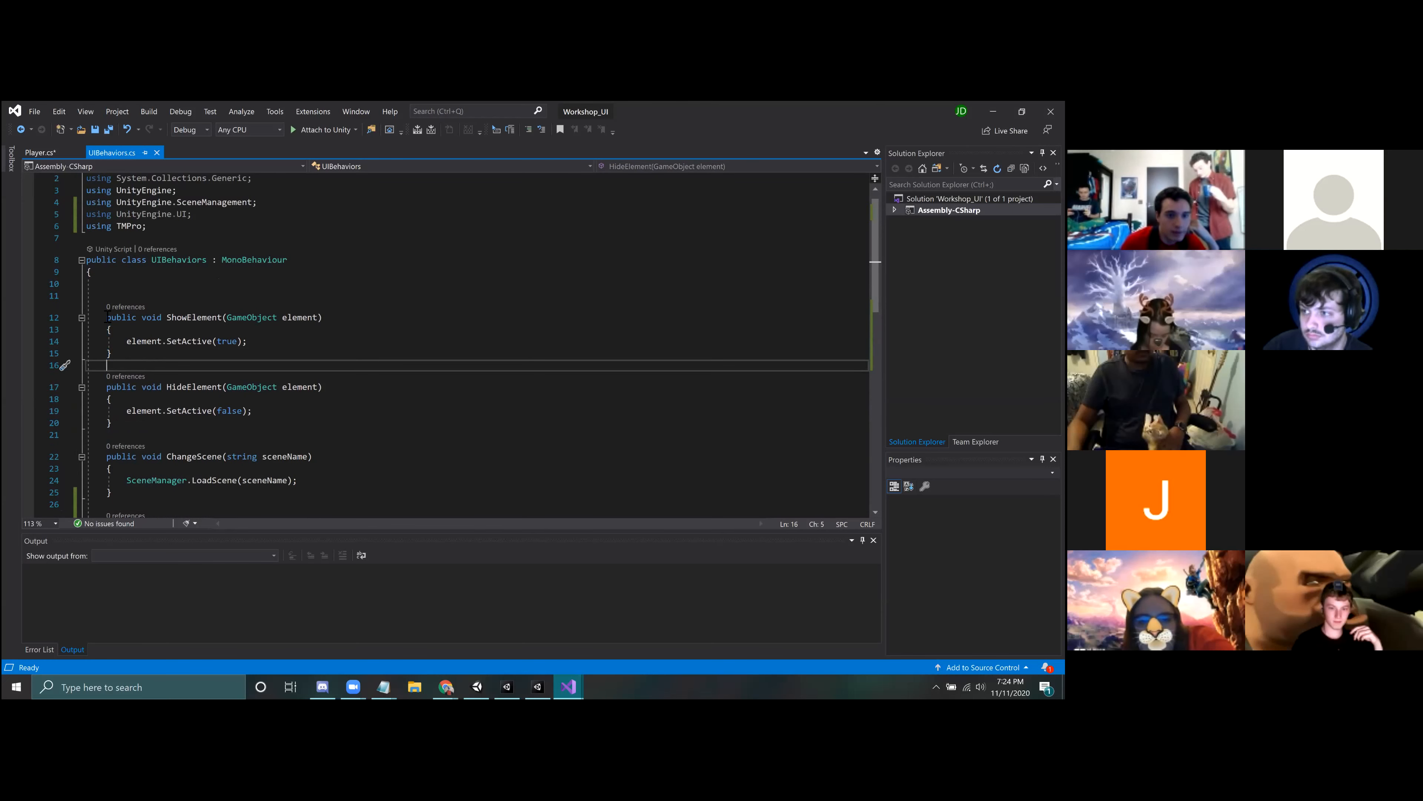
drag(107, 317, 139, 362)
click(135, 367)
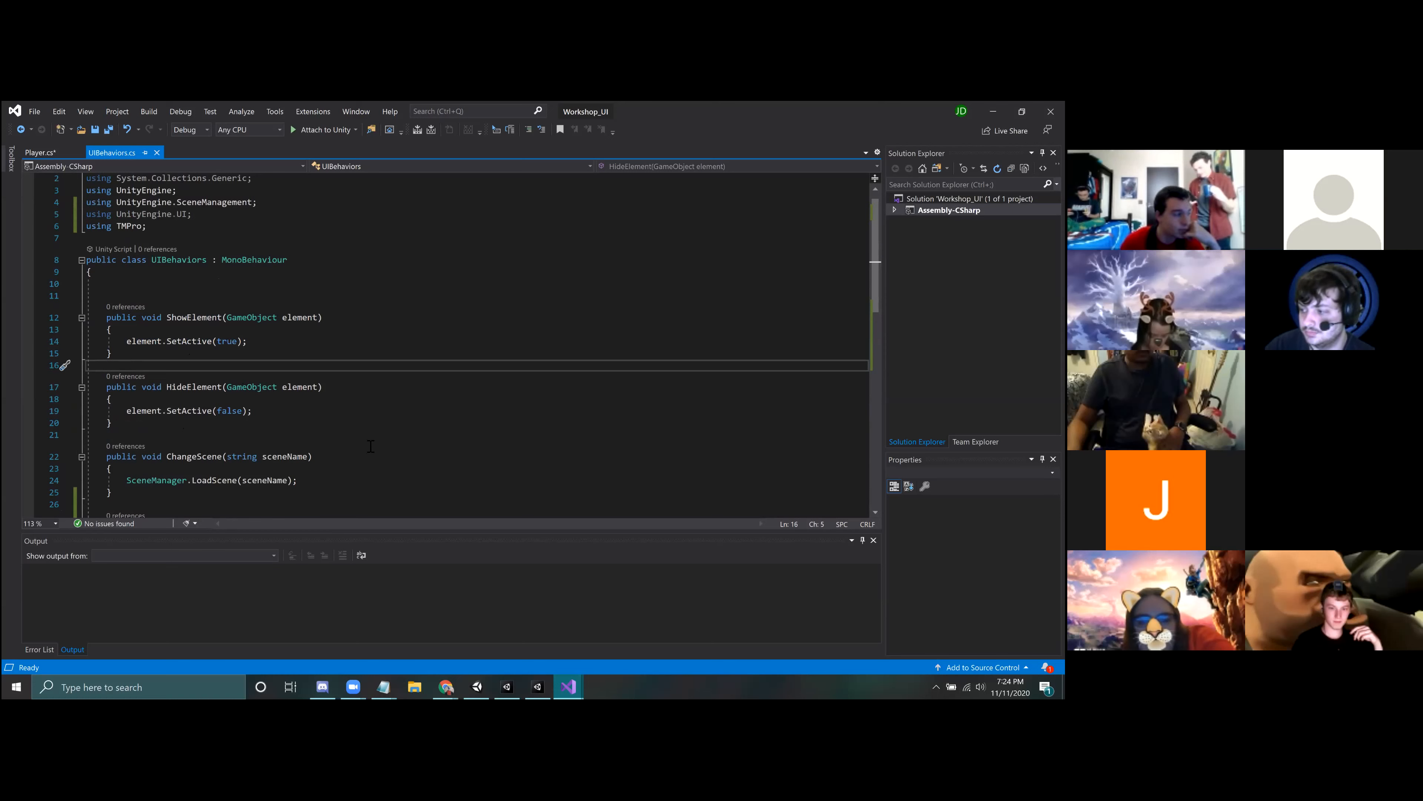
click(135, 505)
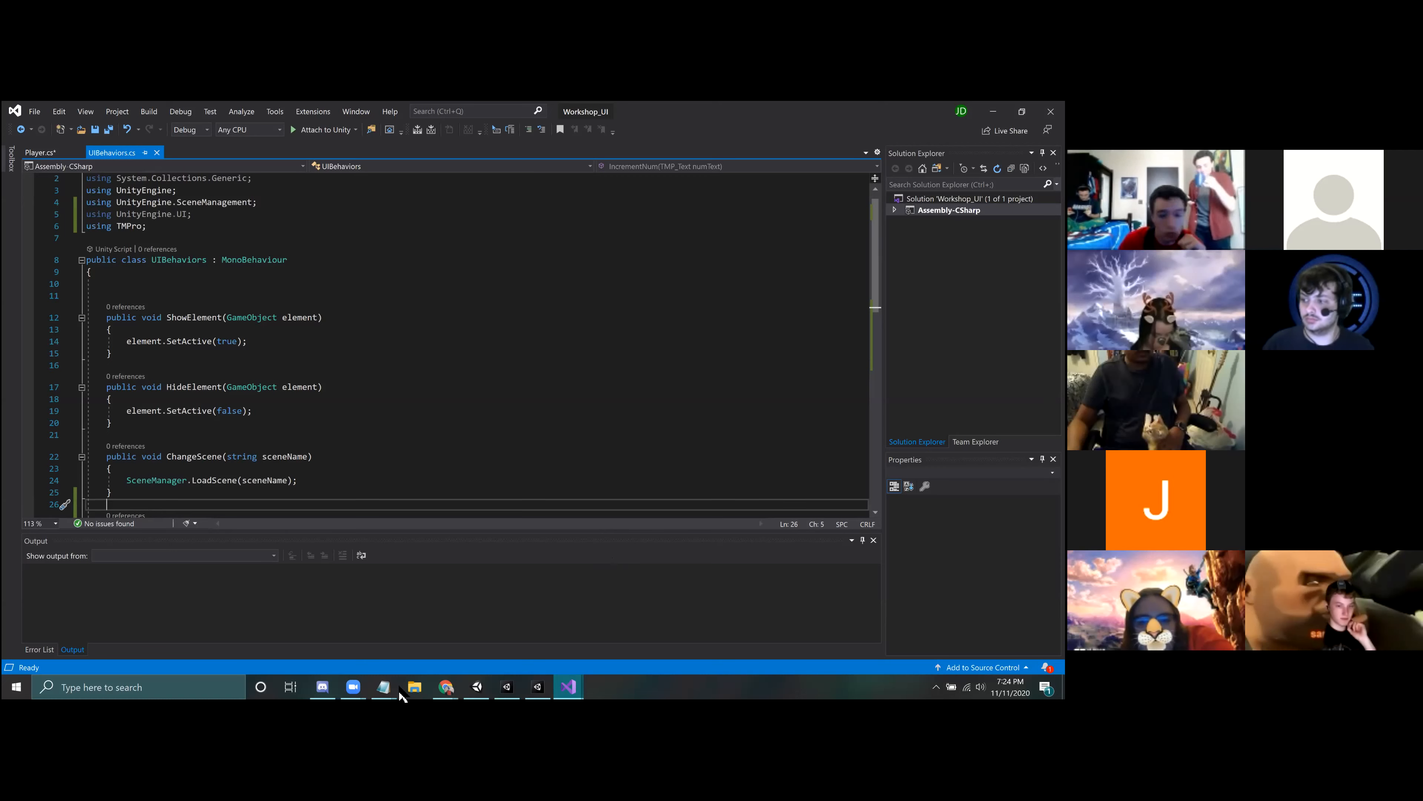
Step: Switch back to Unity and check PlayButton's Button and UI Behaviors components
click(532, 684)
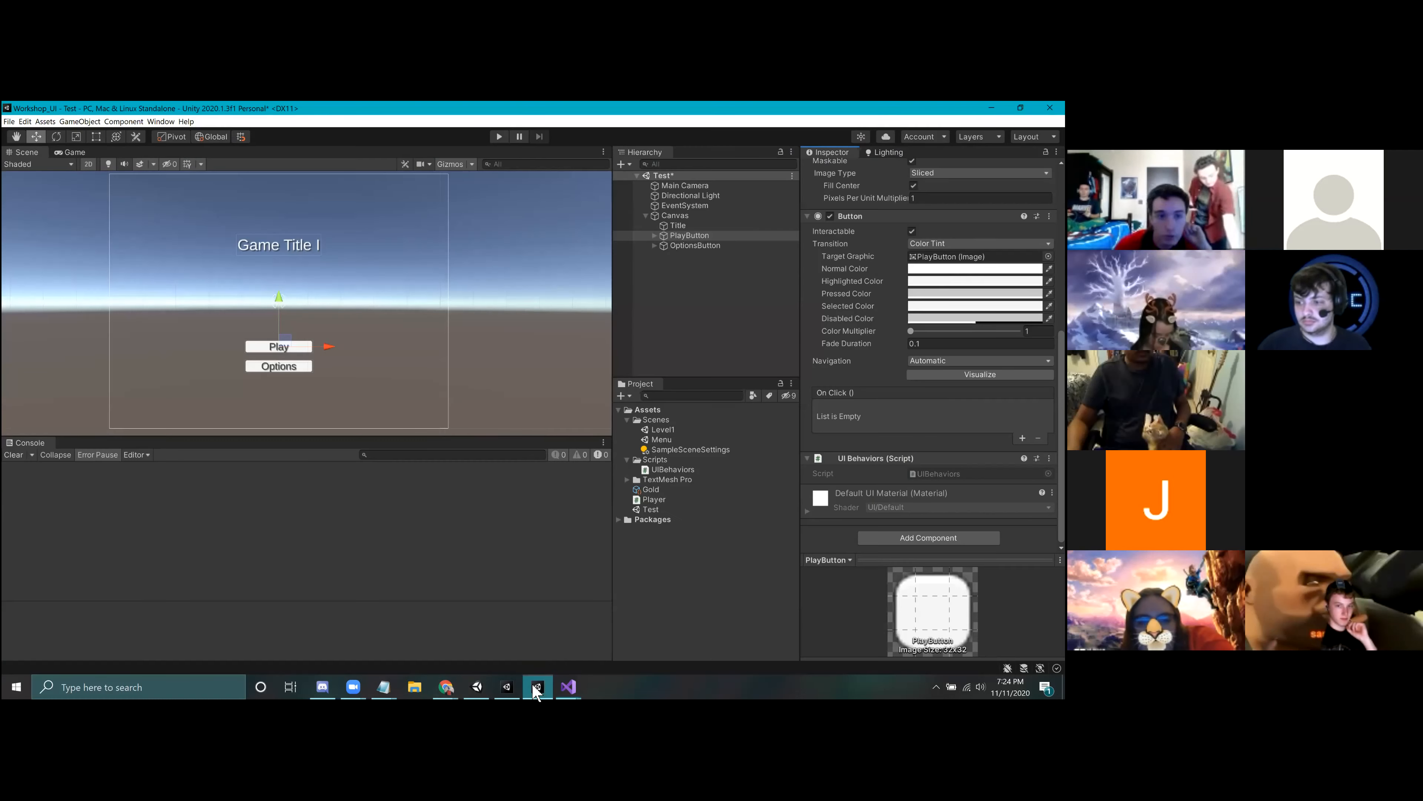
click(714, 264)
click(695, 237)
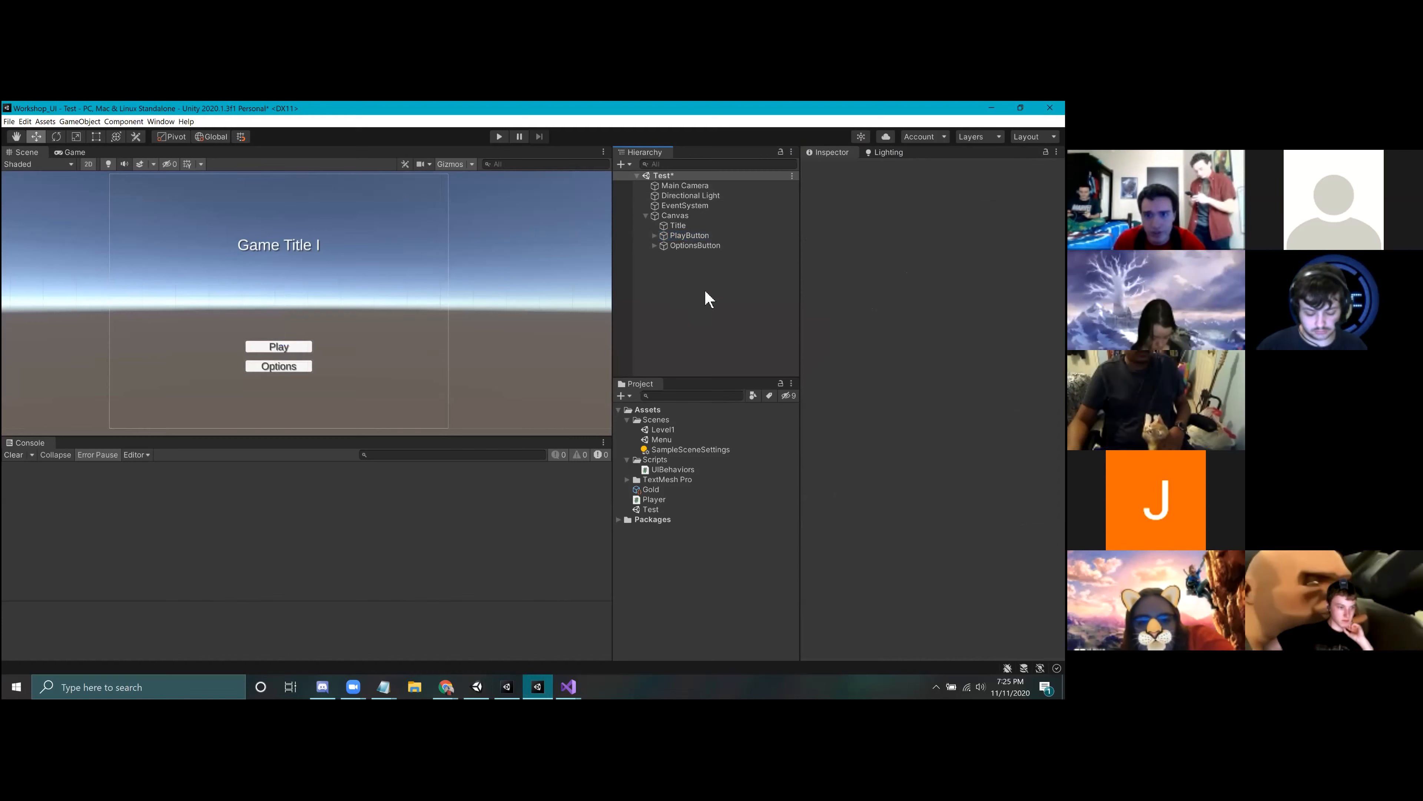
scroll(930, 359, down, 5)
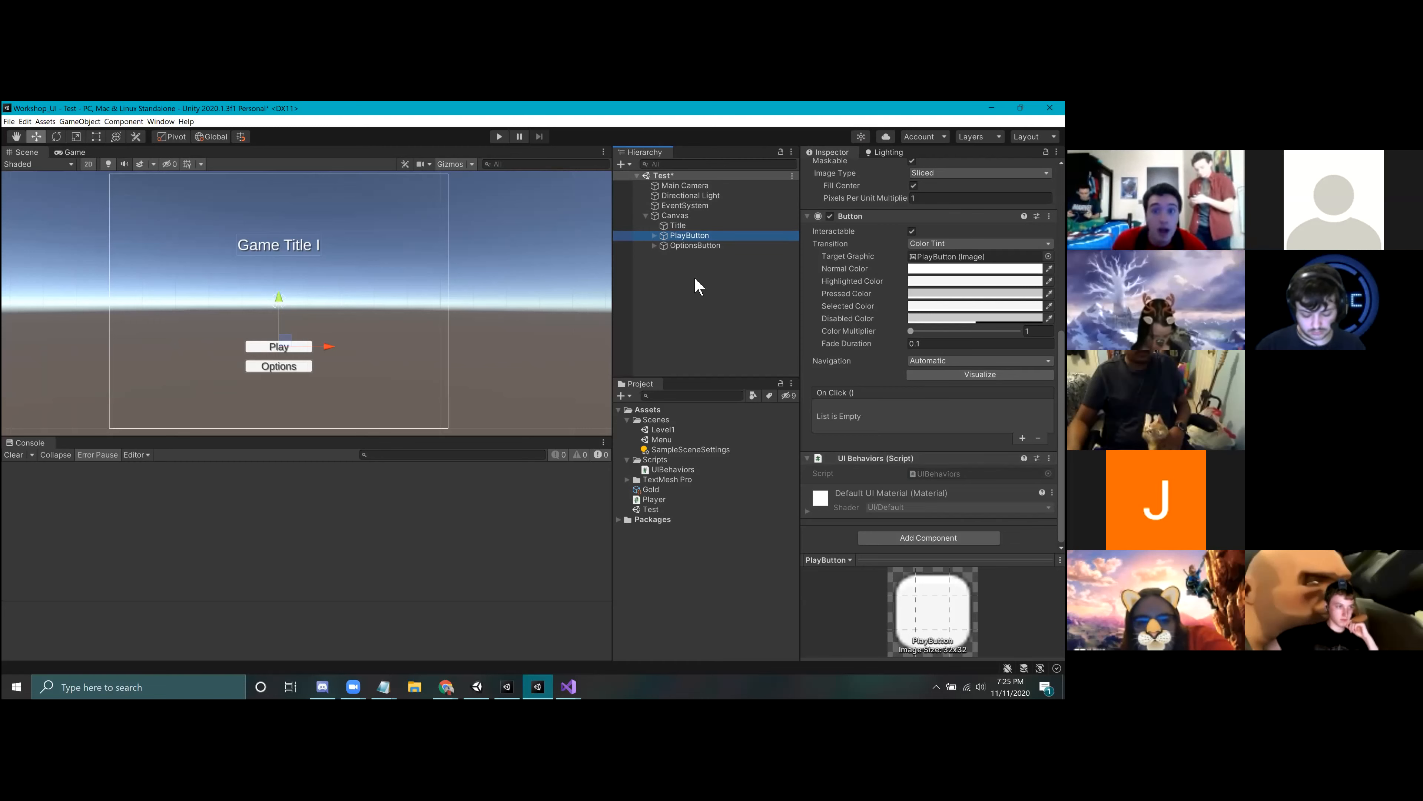
Step: Create an empty GameObject in the Test scene and add the UI Behaviors script to it
right_click(675, 268)
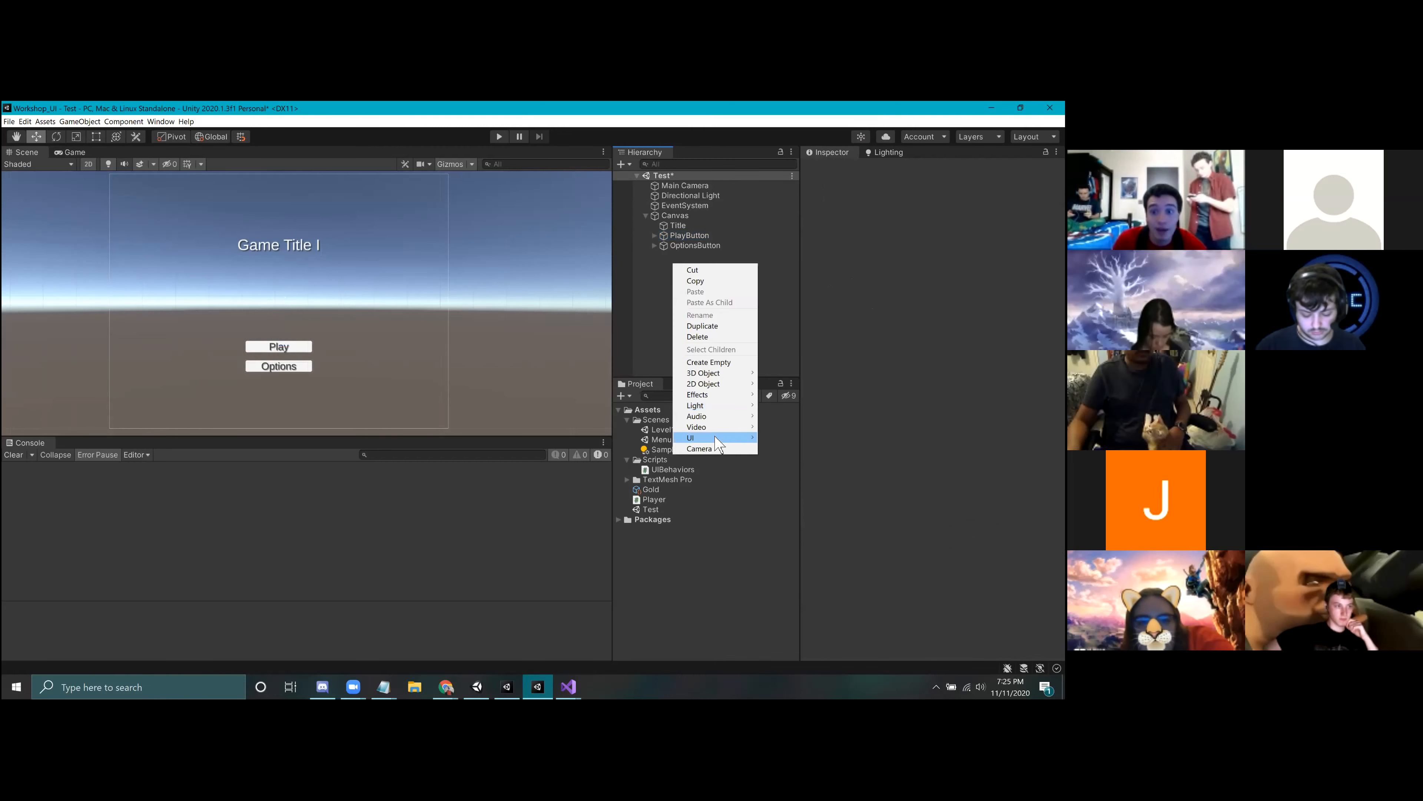
click(709, 362)
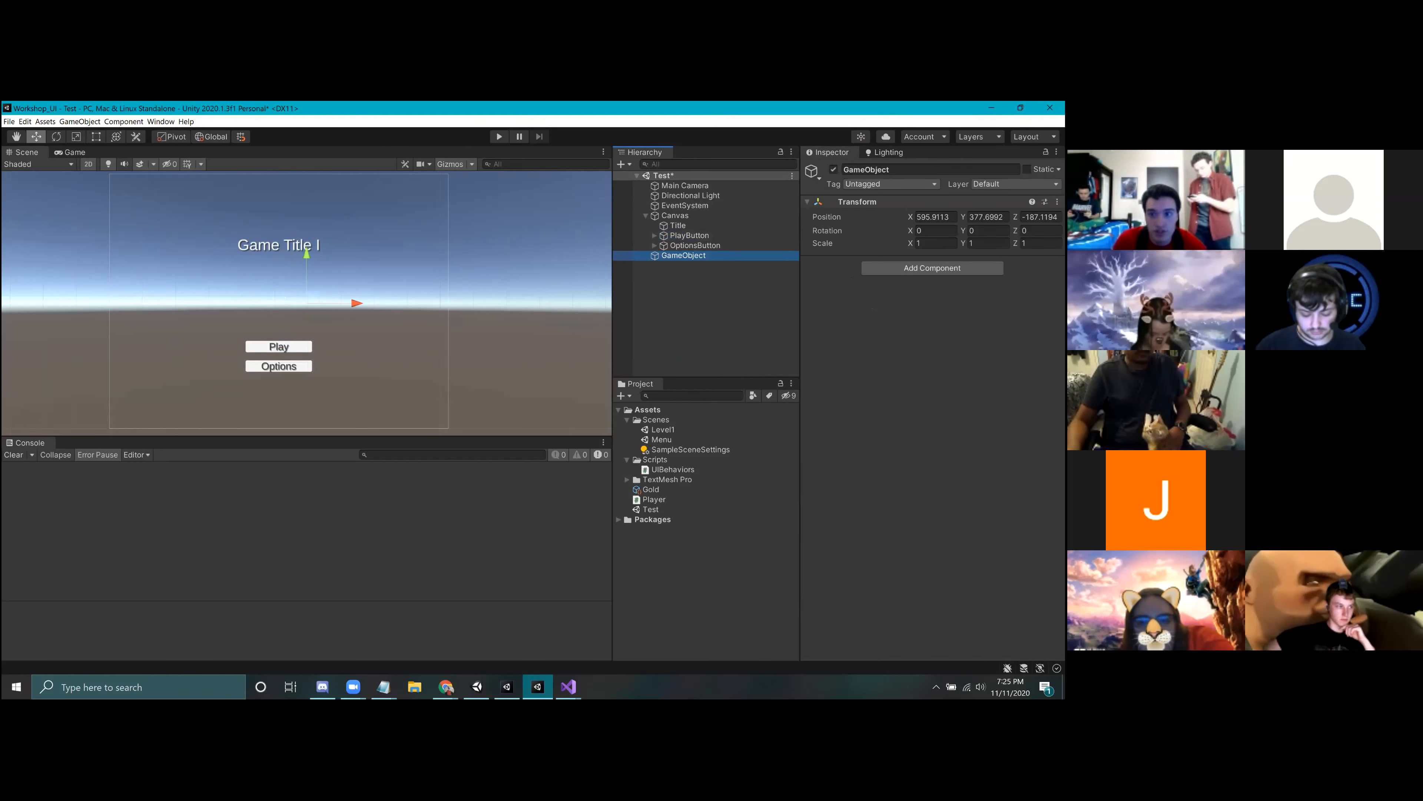
click(931, 268)
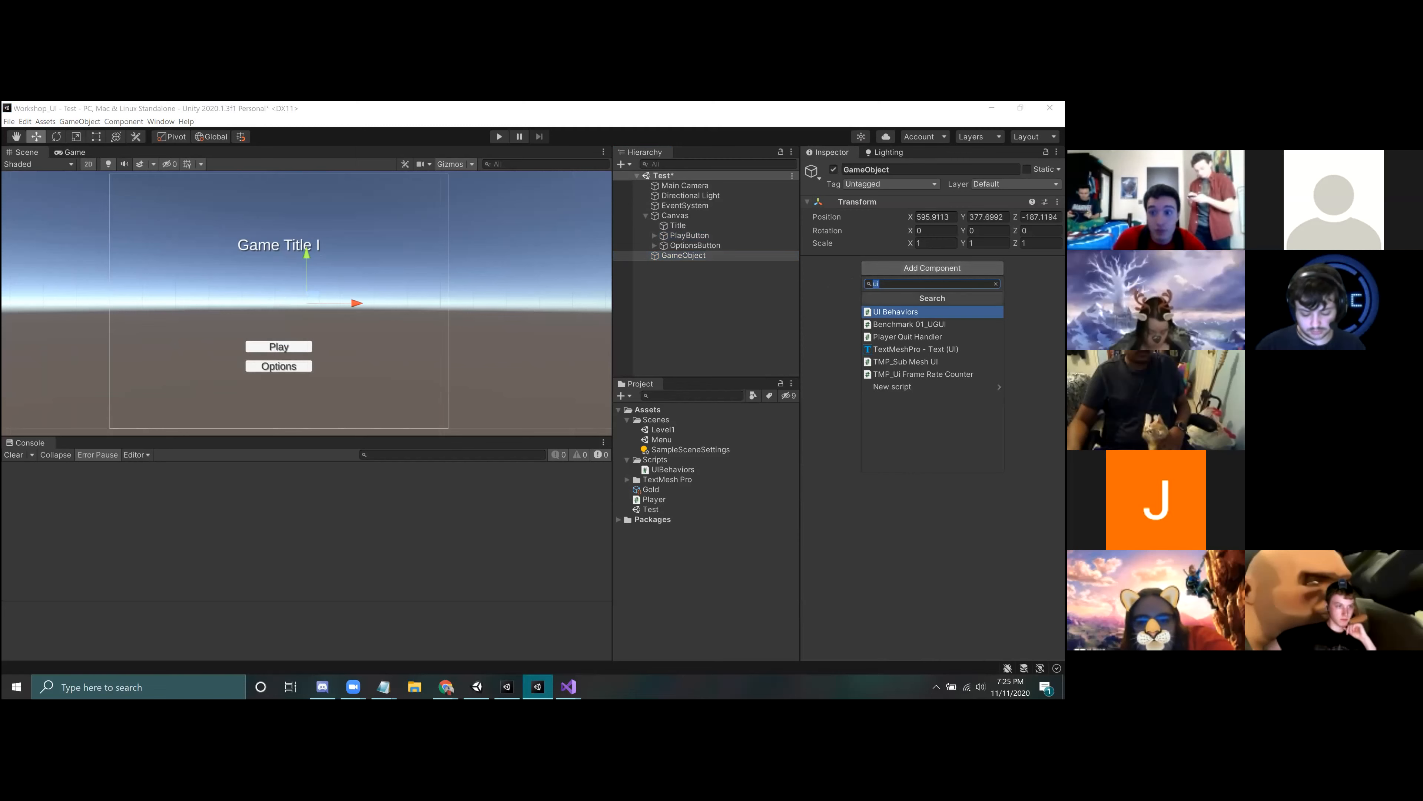
key(Return)
Step: Compare PlayButton with the empty GameObject that carries UI Behaviors, and delete that GameObject
click(685, 235)
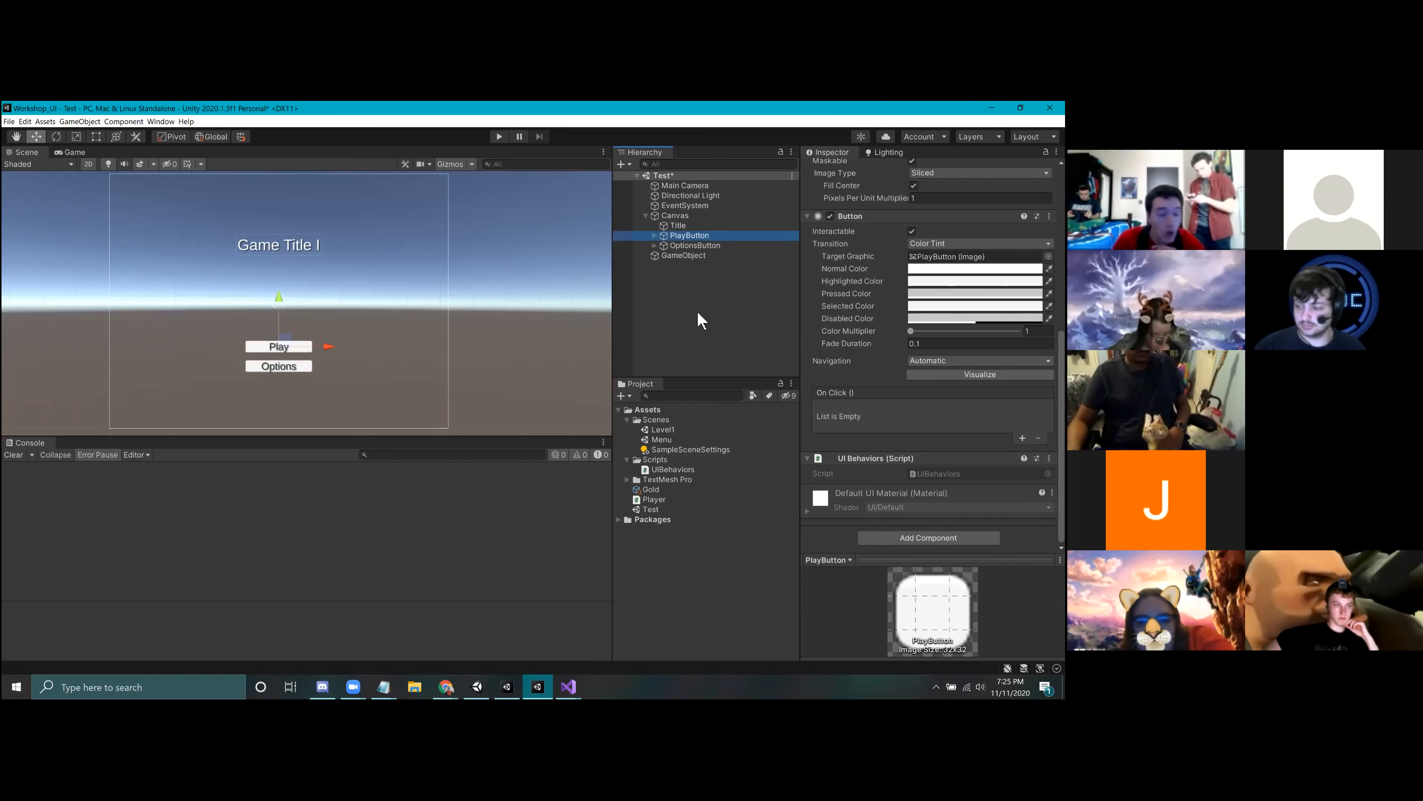
click(675, 256)
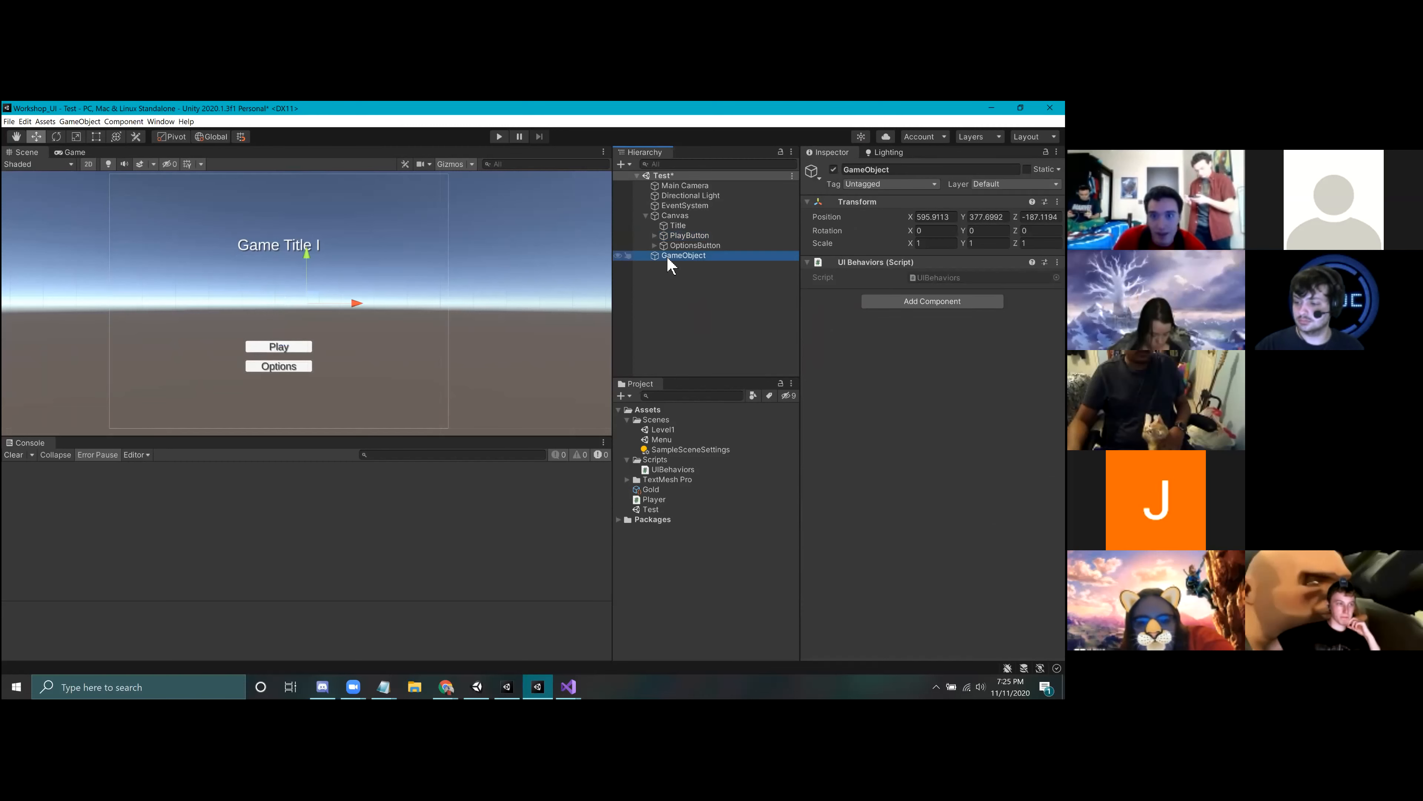
right_click(668, 259)
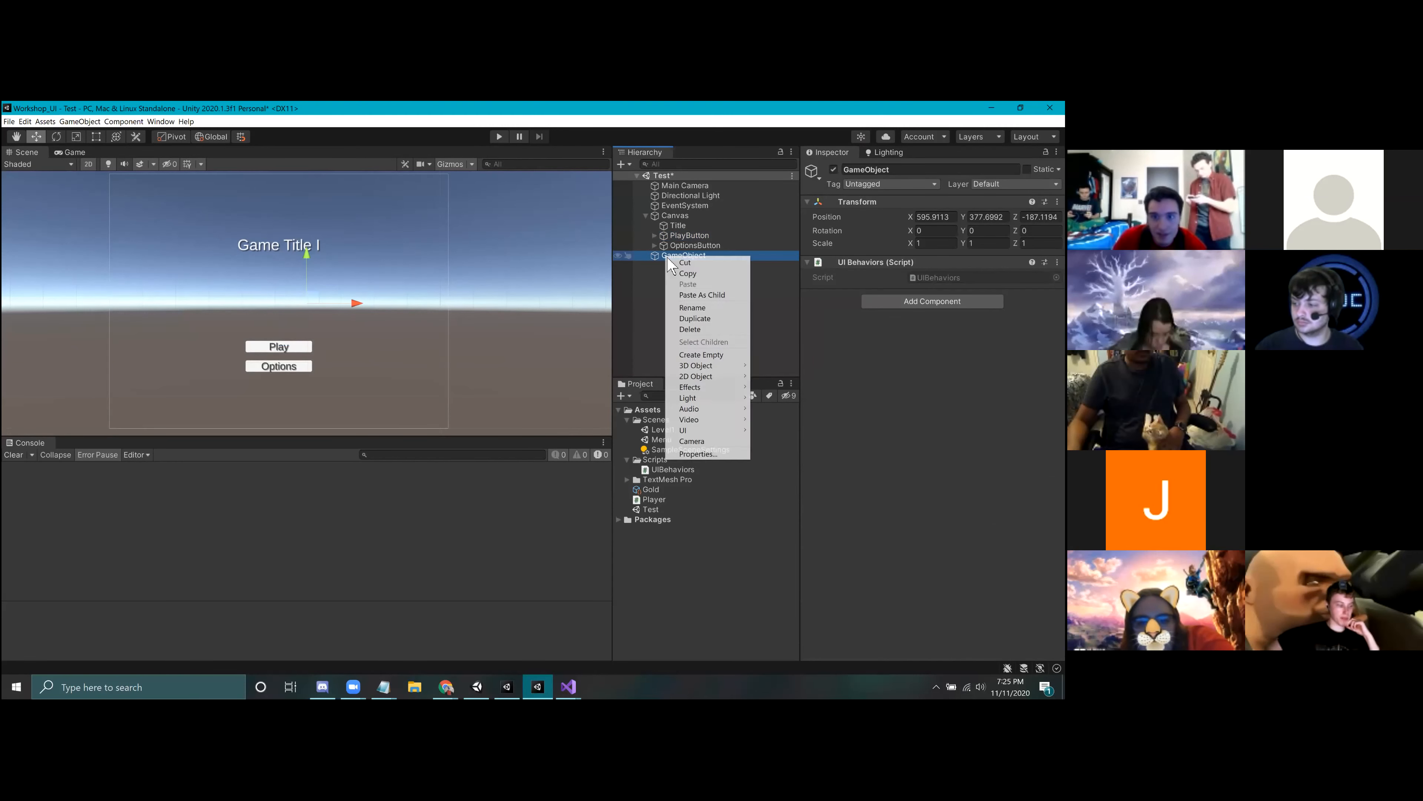
click(703, 329)
Step: Add an On Click event to PlayButton that targets its UI Behaviors component and calls ChangeScene (string)
click(690, 234)
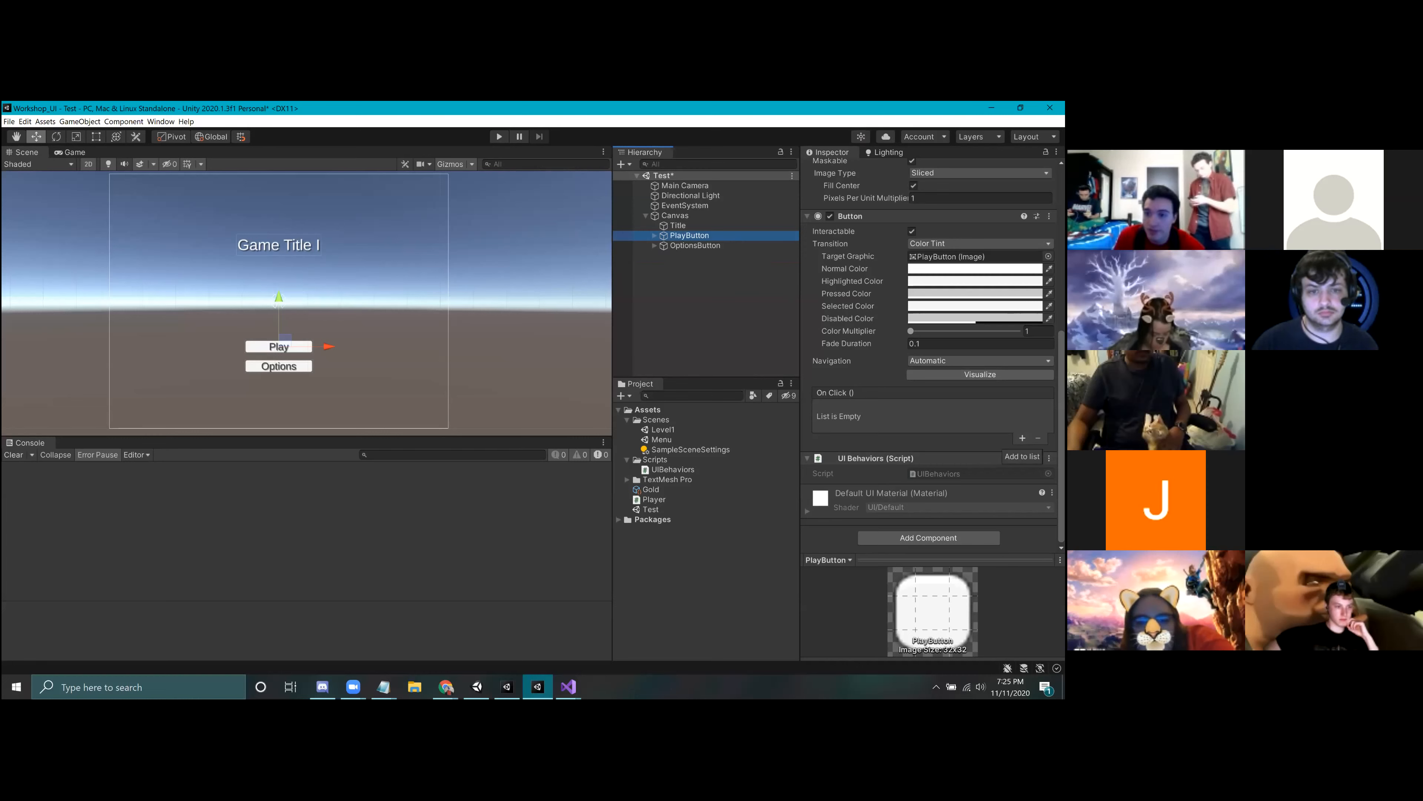
click(1022, 438)
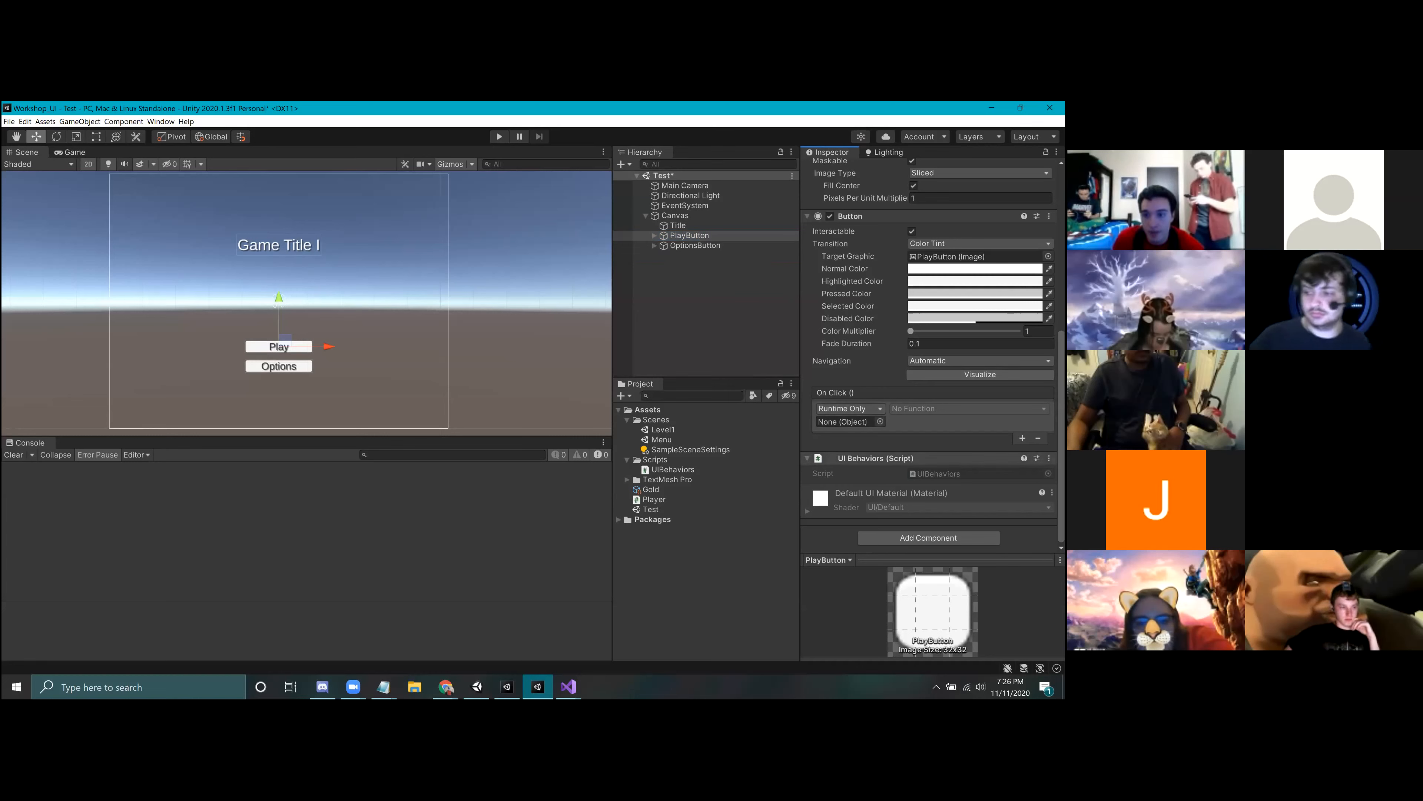
drag(875, 458, 846, 422)
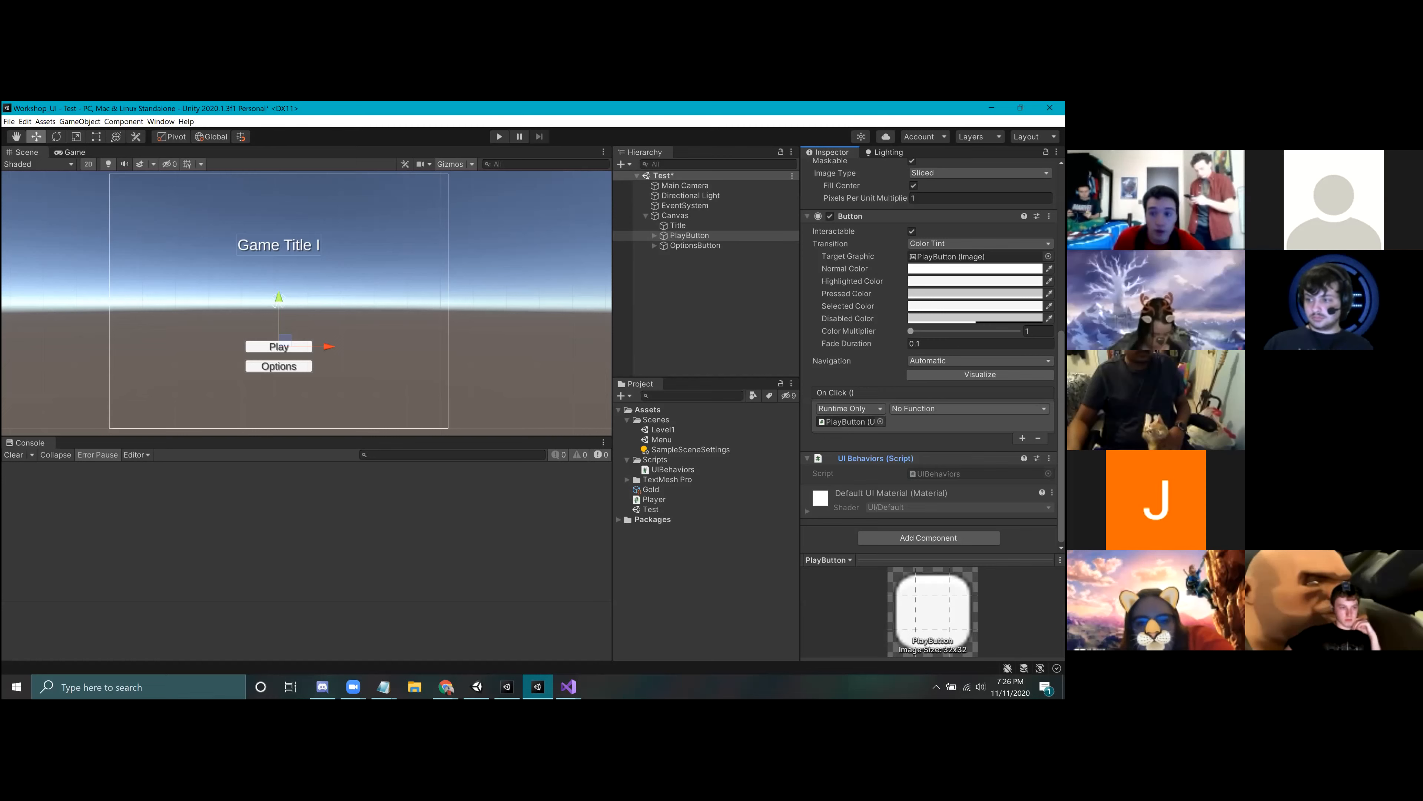
click(968, 409)
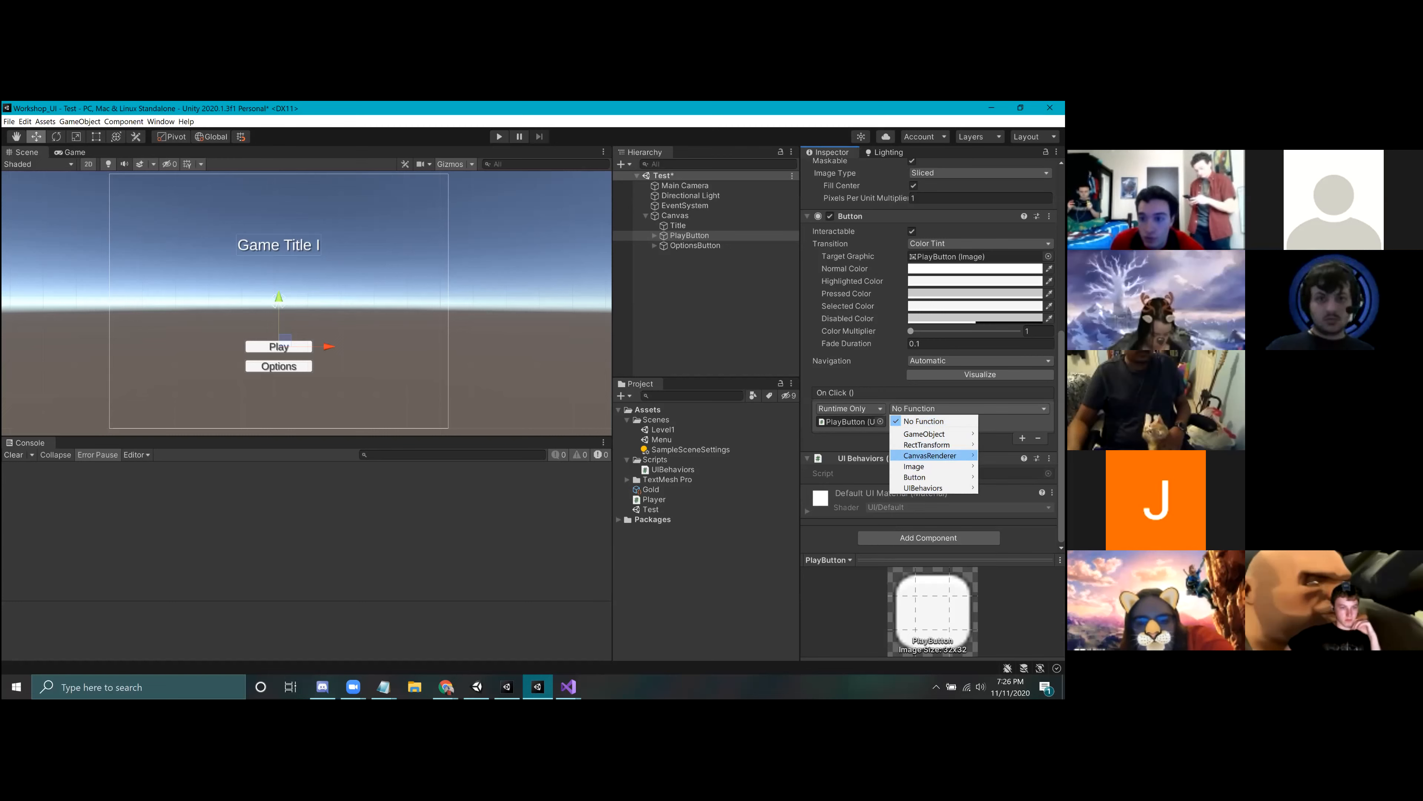
mouse_move(924, 488)
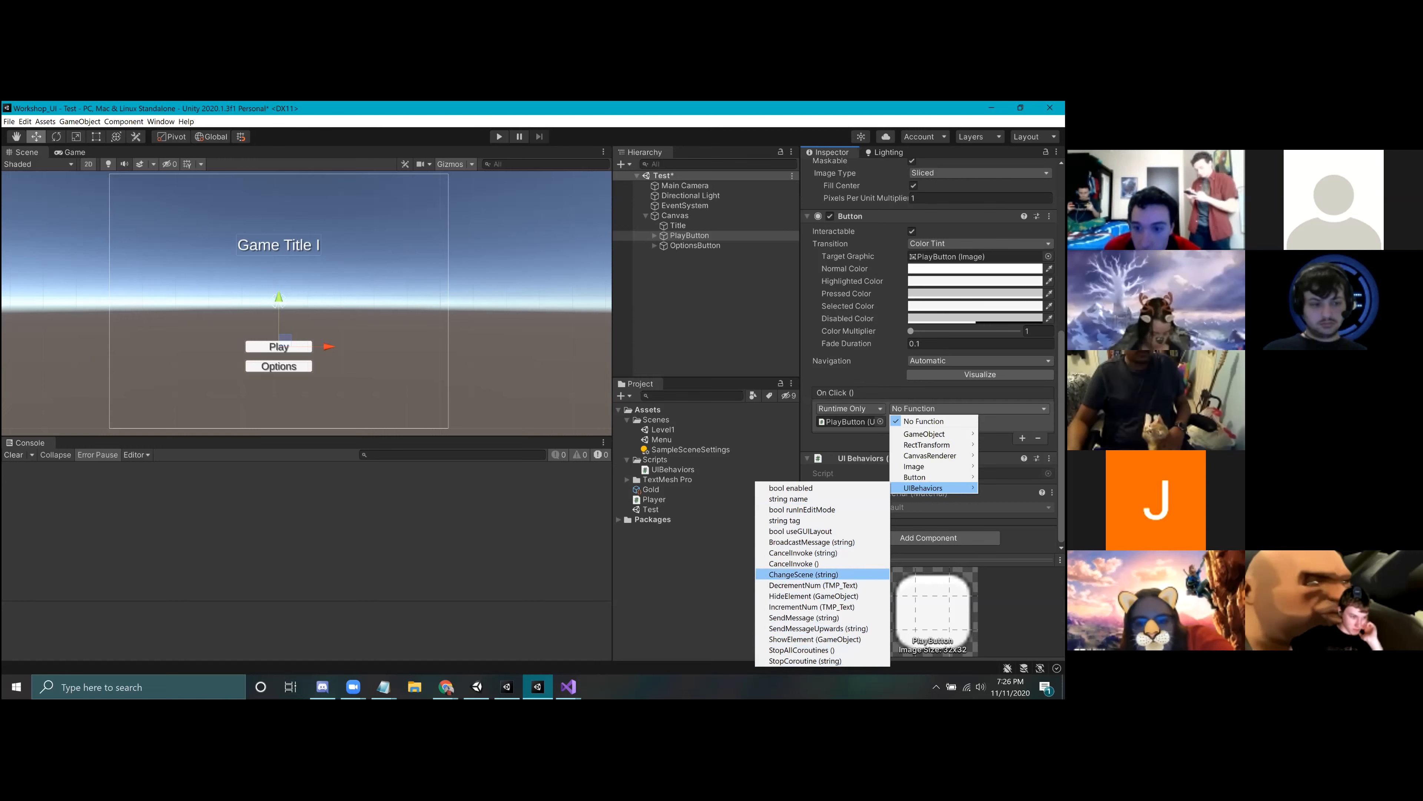
click(803, 574)
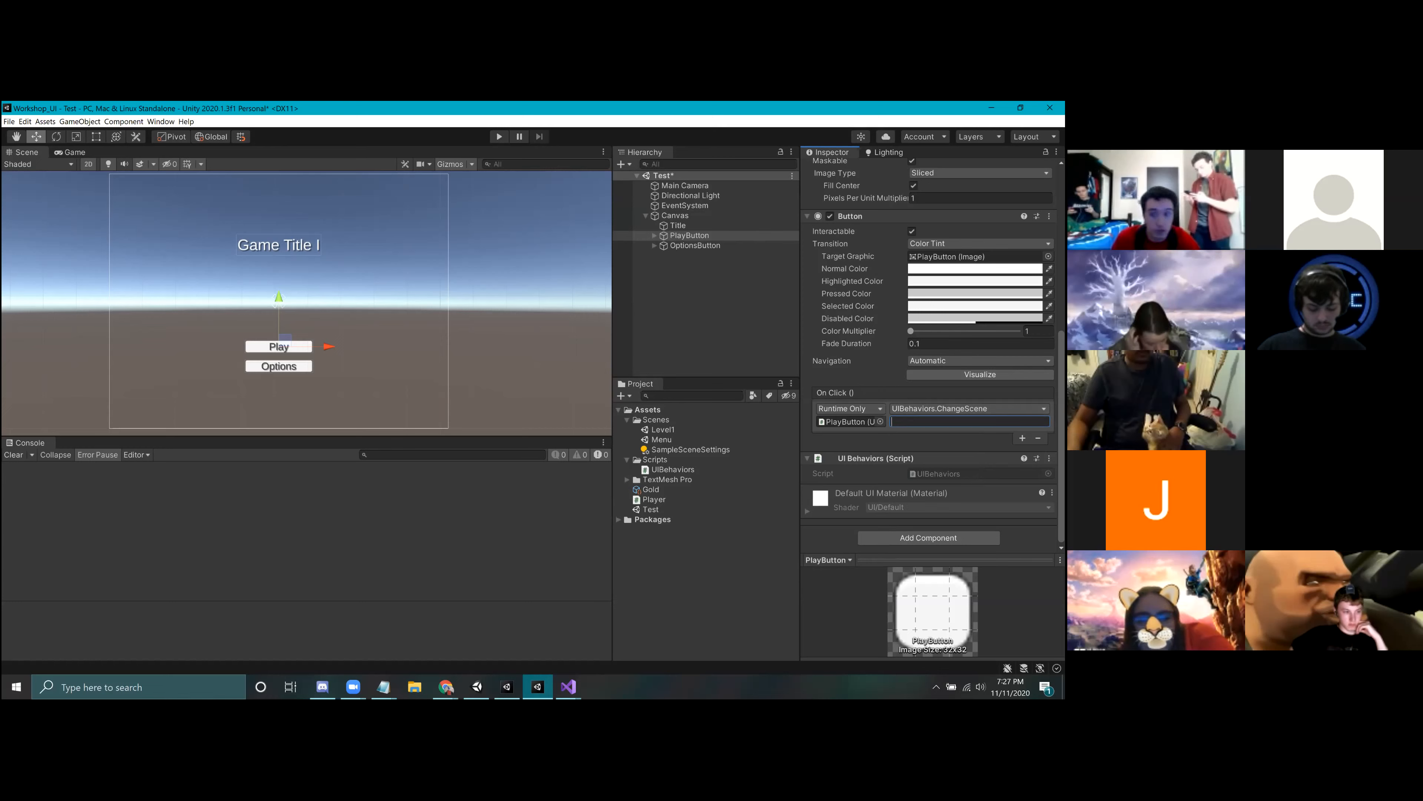
click(655, 536)
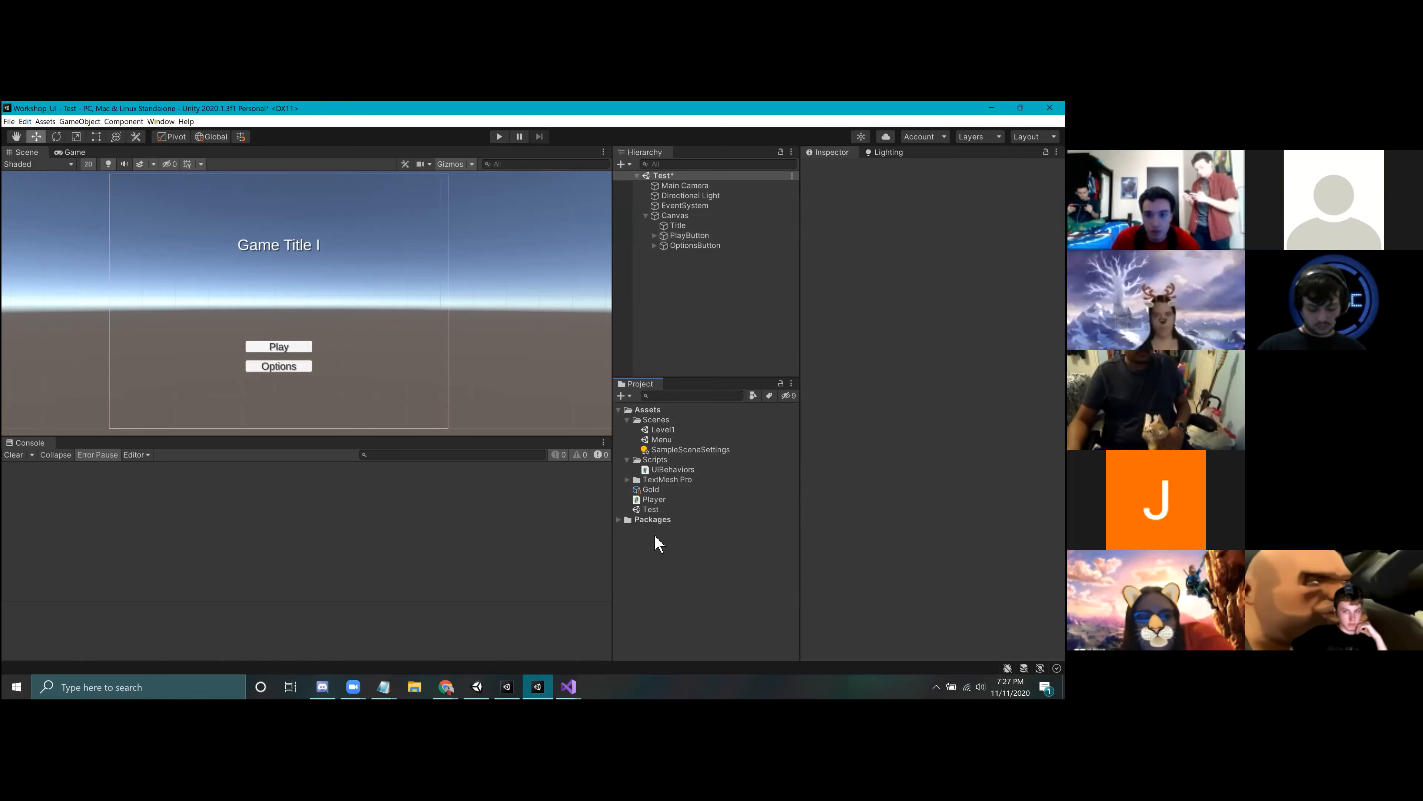
right_click(655, 535)
mouse_move(729, 292)
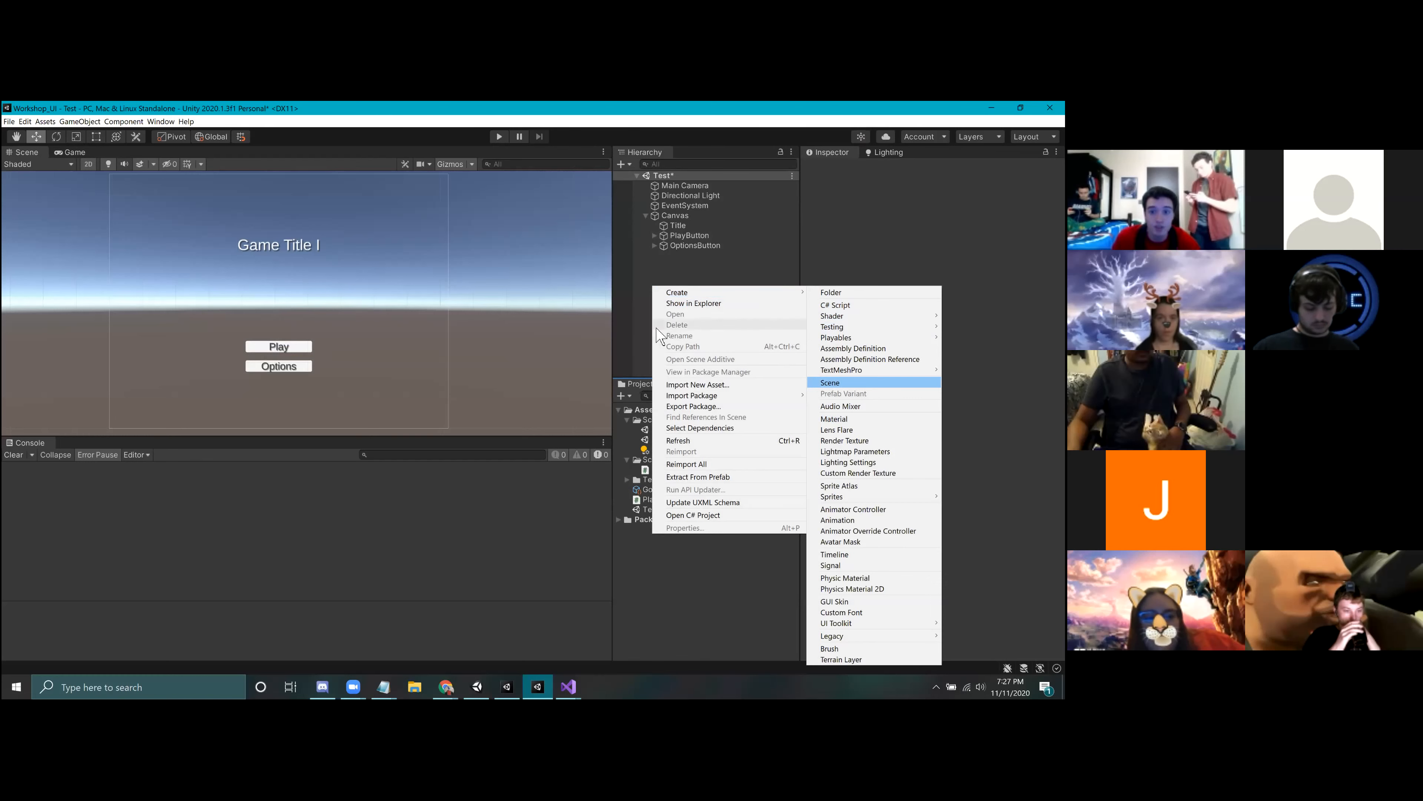
click(756, 575)
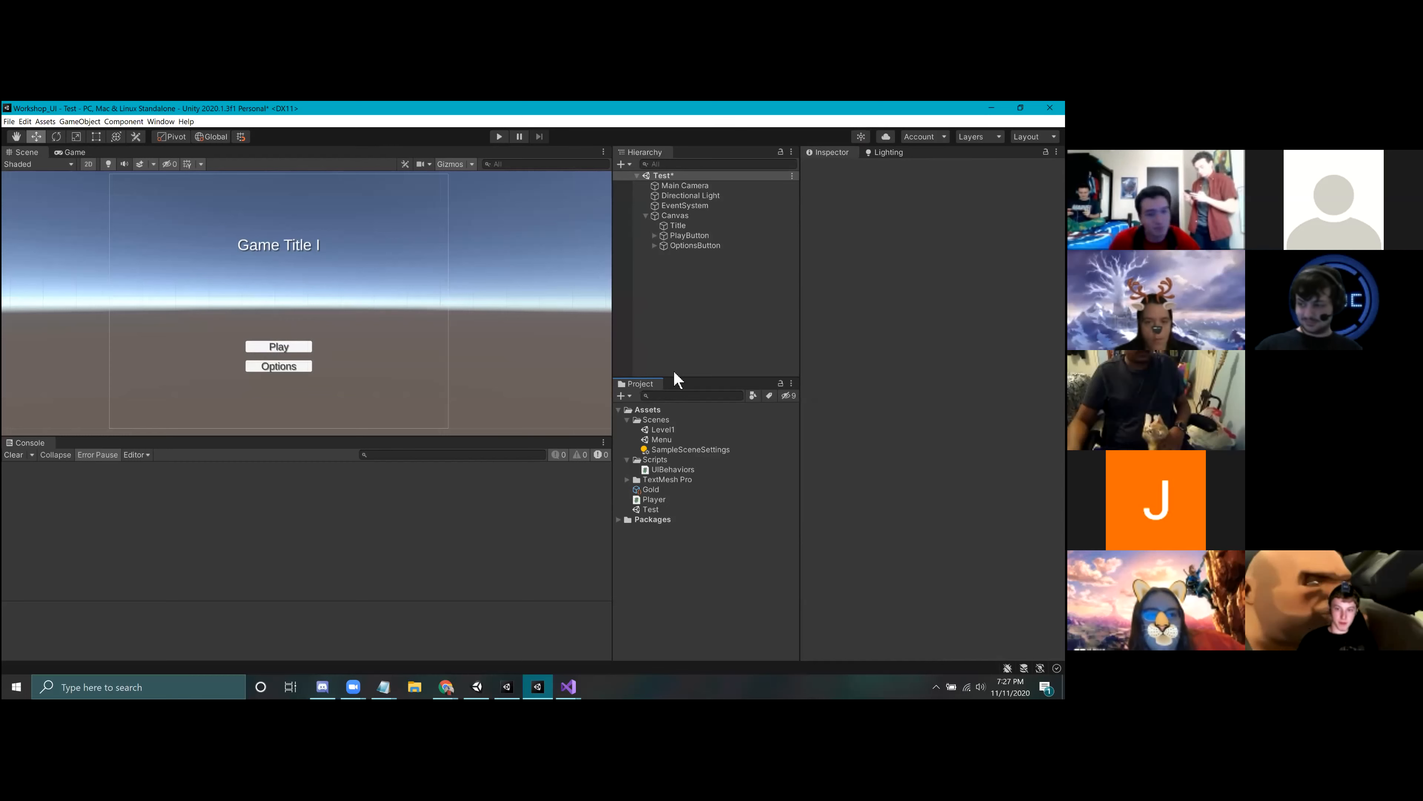
Step: Set the ChangeScene argument in PlayButton's On Click event to Level1 and save the Test scene
click(689, 216)
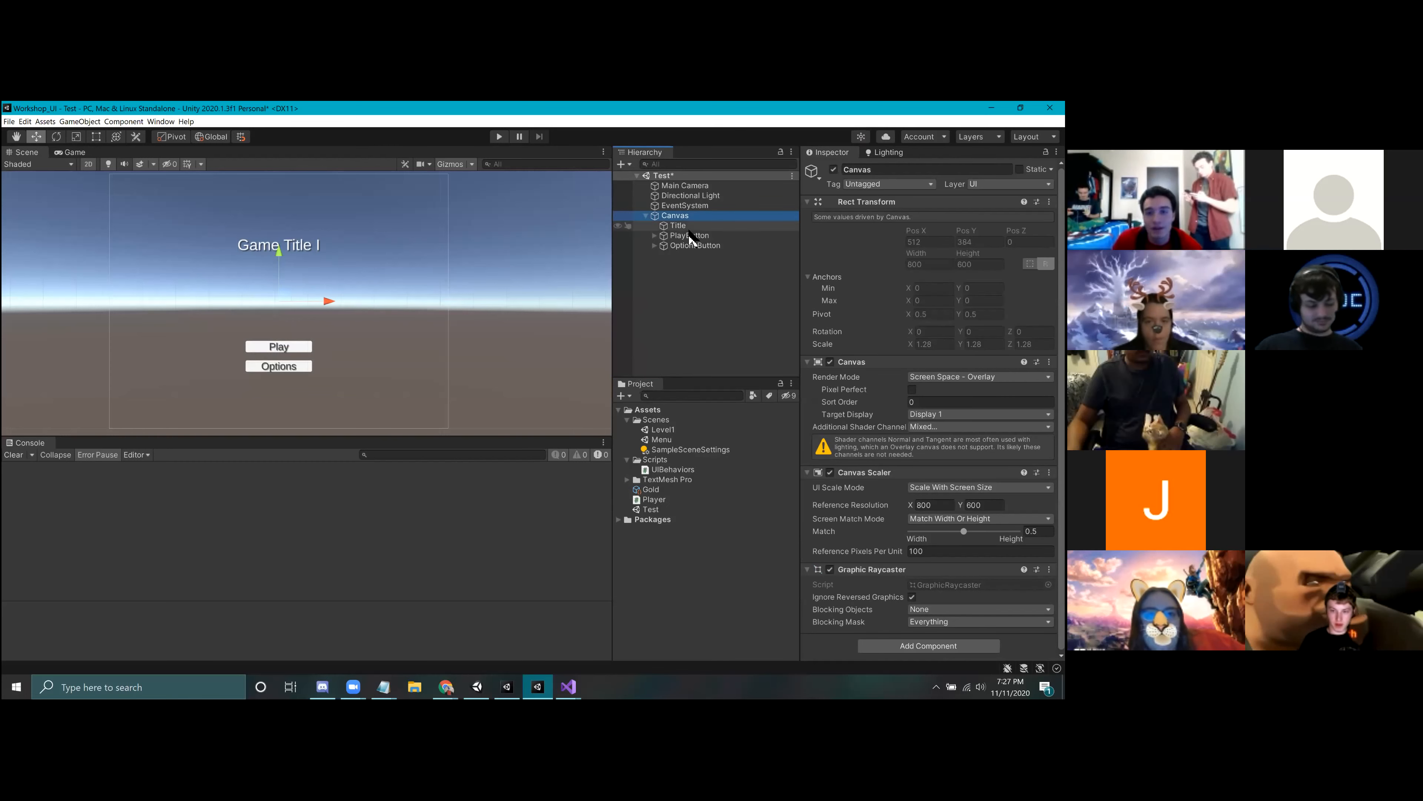
click(690, 235)
scroll(930, 336, down, 5)
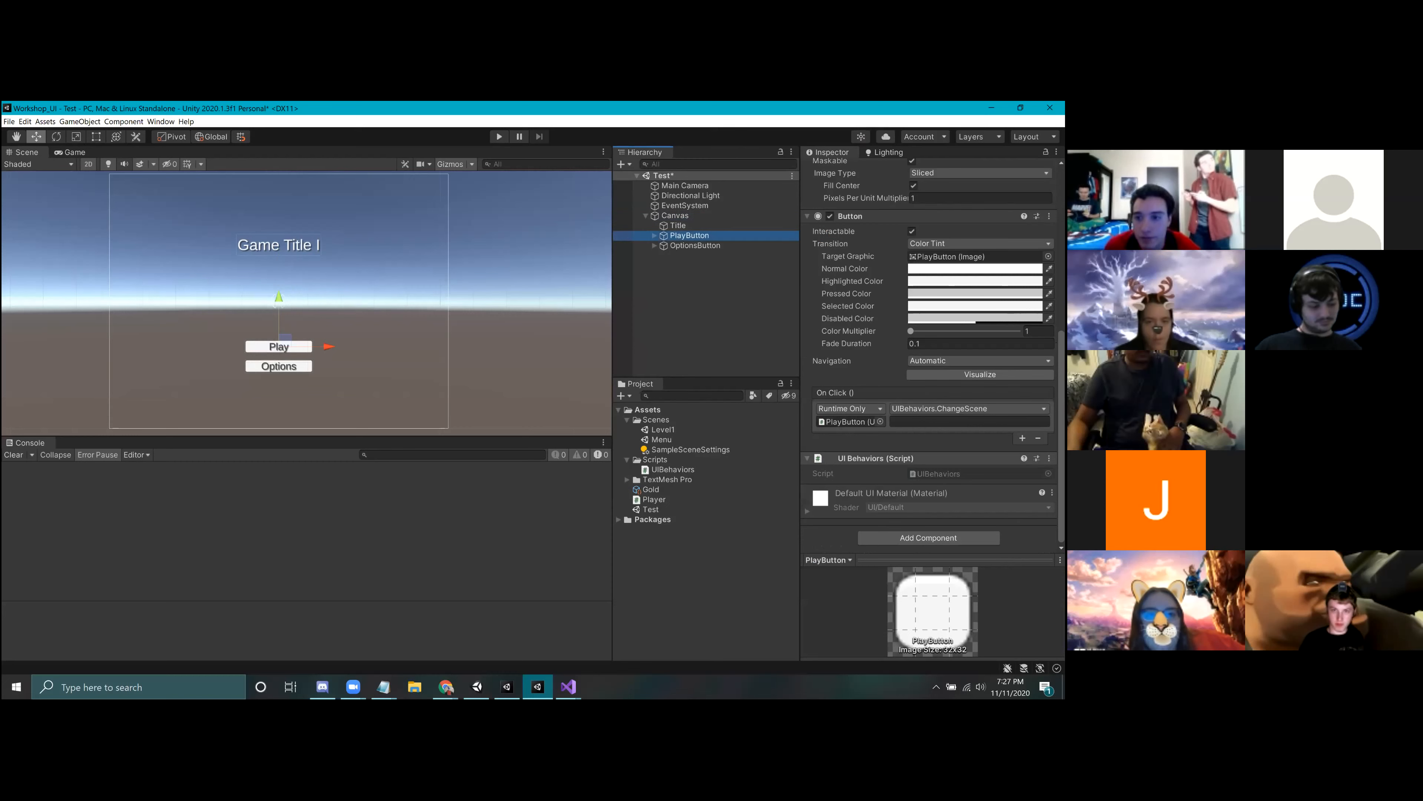
click(969, 422)
text(L)
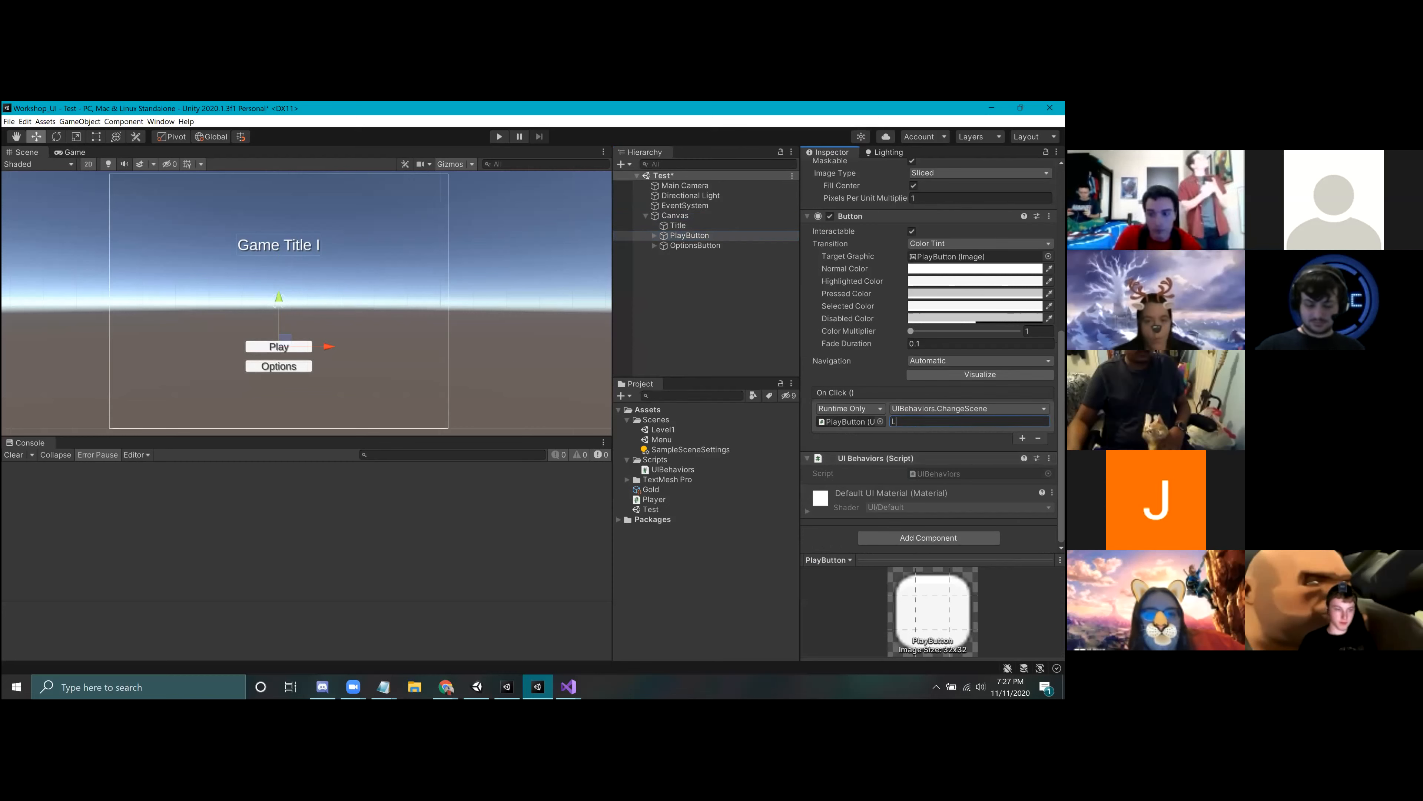
text(evel1)
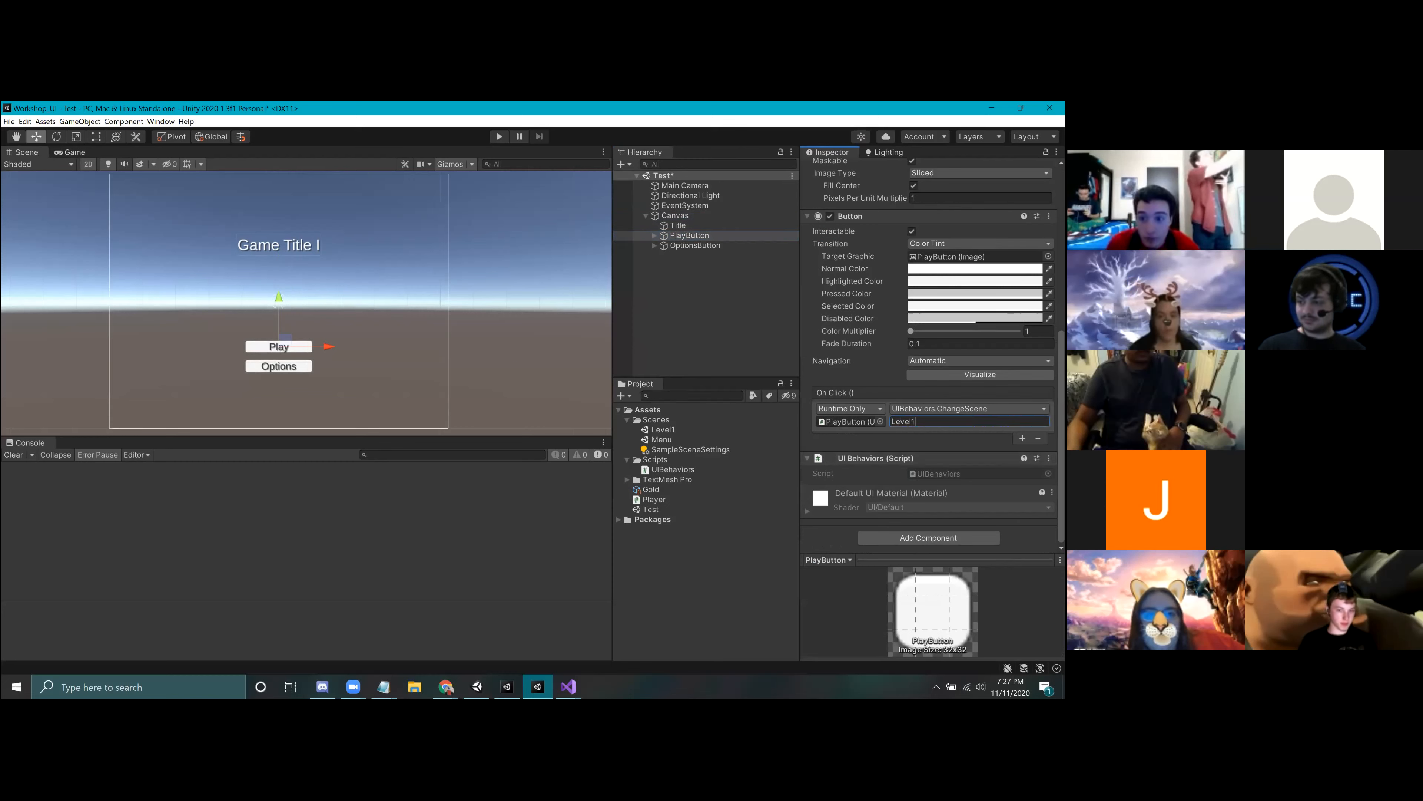
click(660, 305)
click(689, 235)
scroll(930, 392, down, 8)
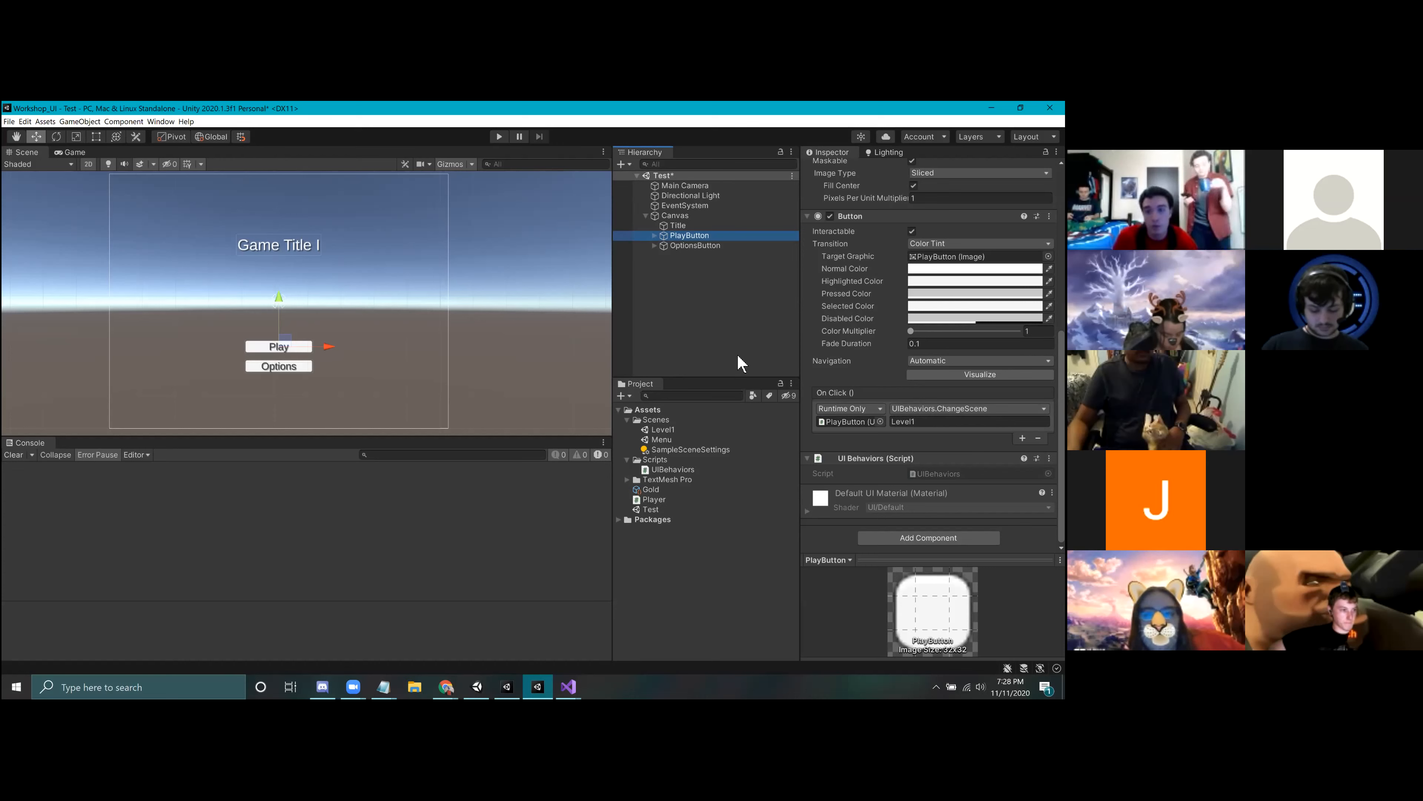
click(705, 307)
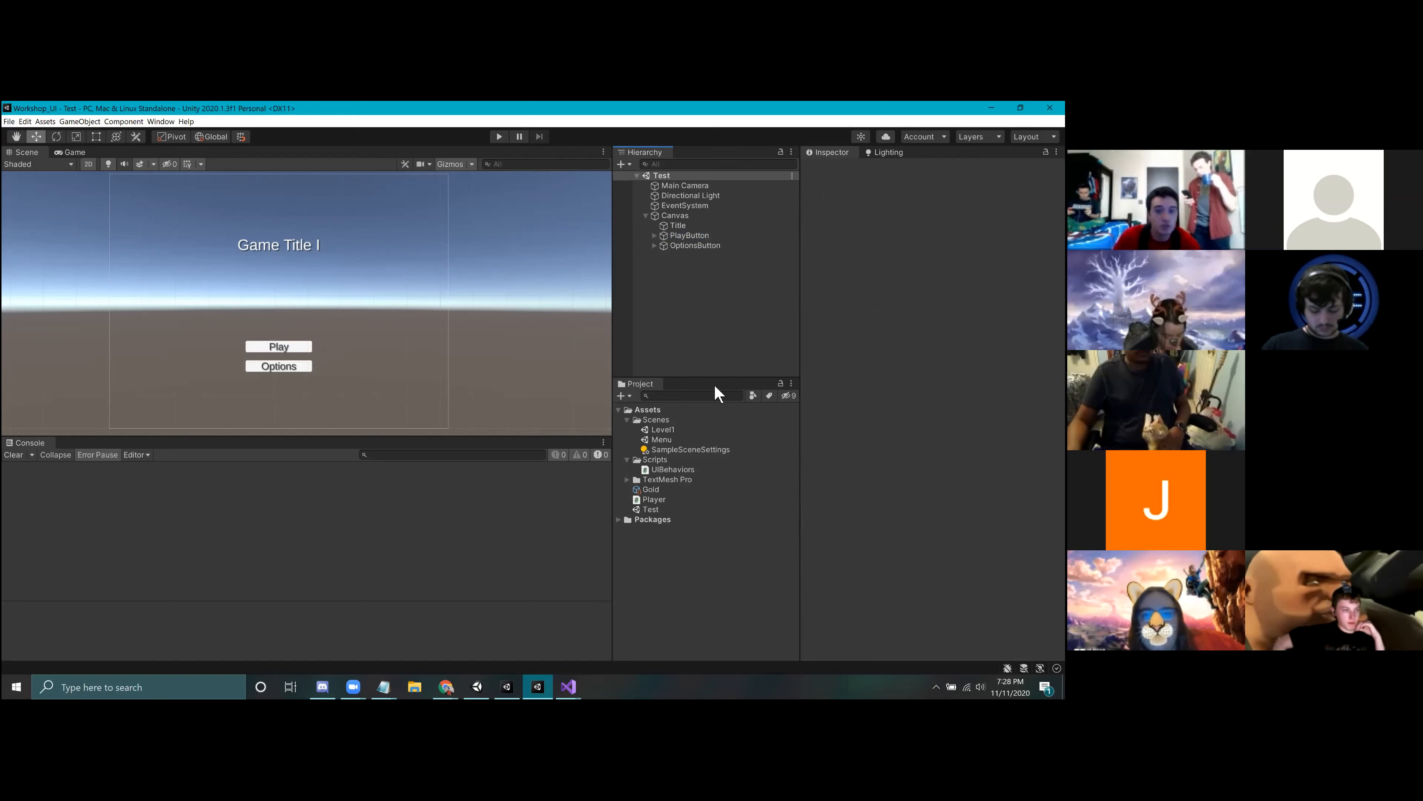
Step: Check the Scenes In Build list in Build Settings for the Level1 scene
click(663, 432)
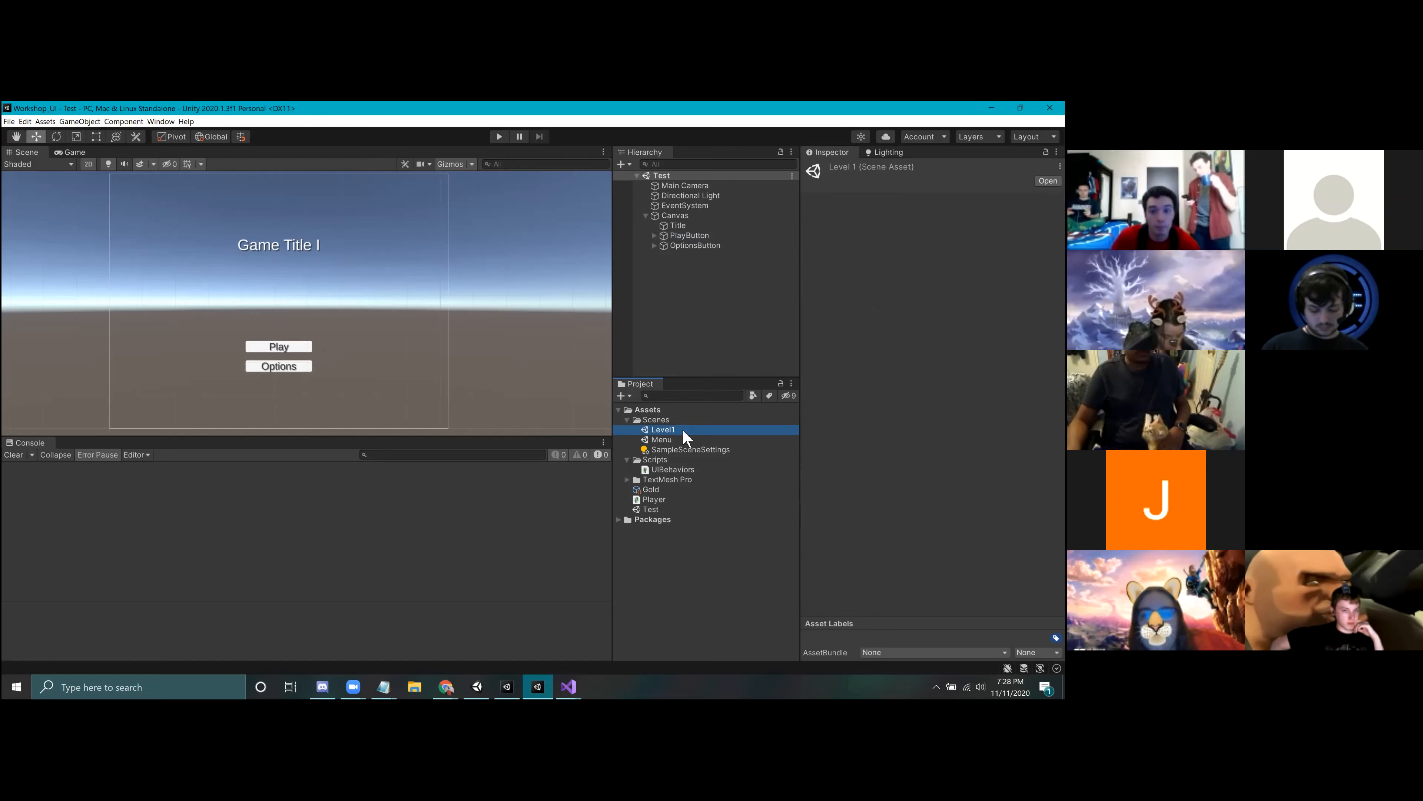
click(10, 122)
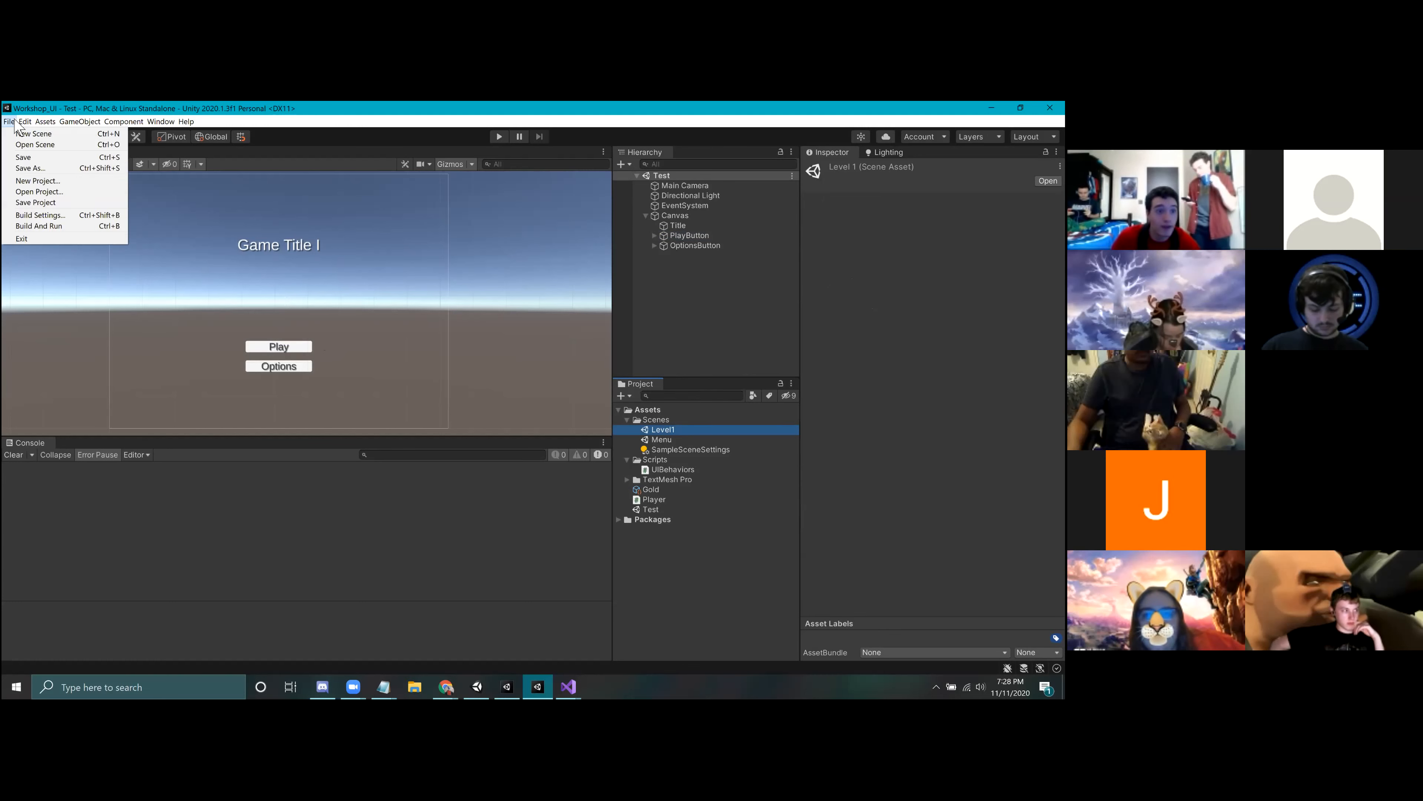
click(48, 215)
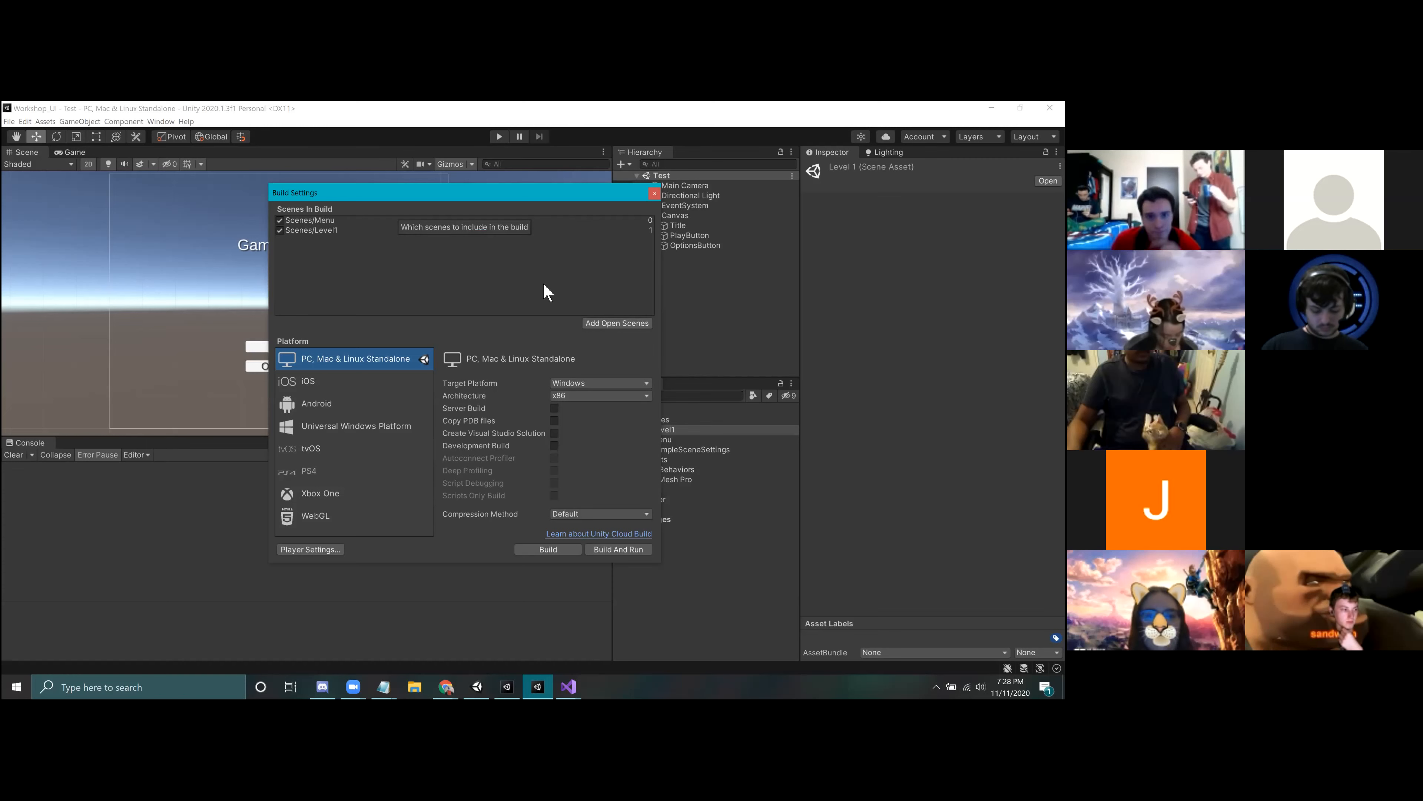
click(654, 193)
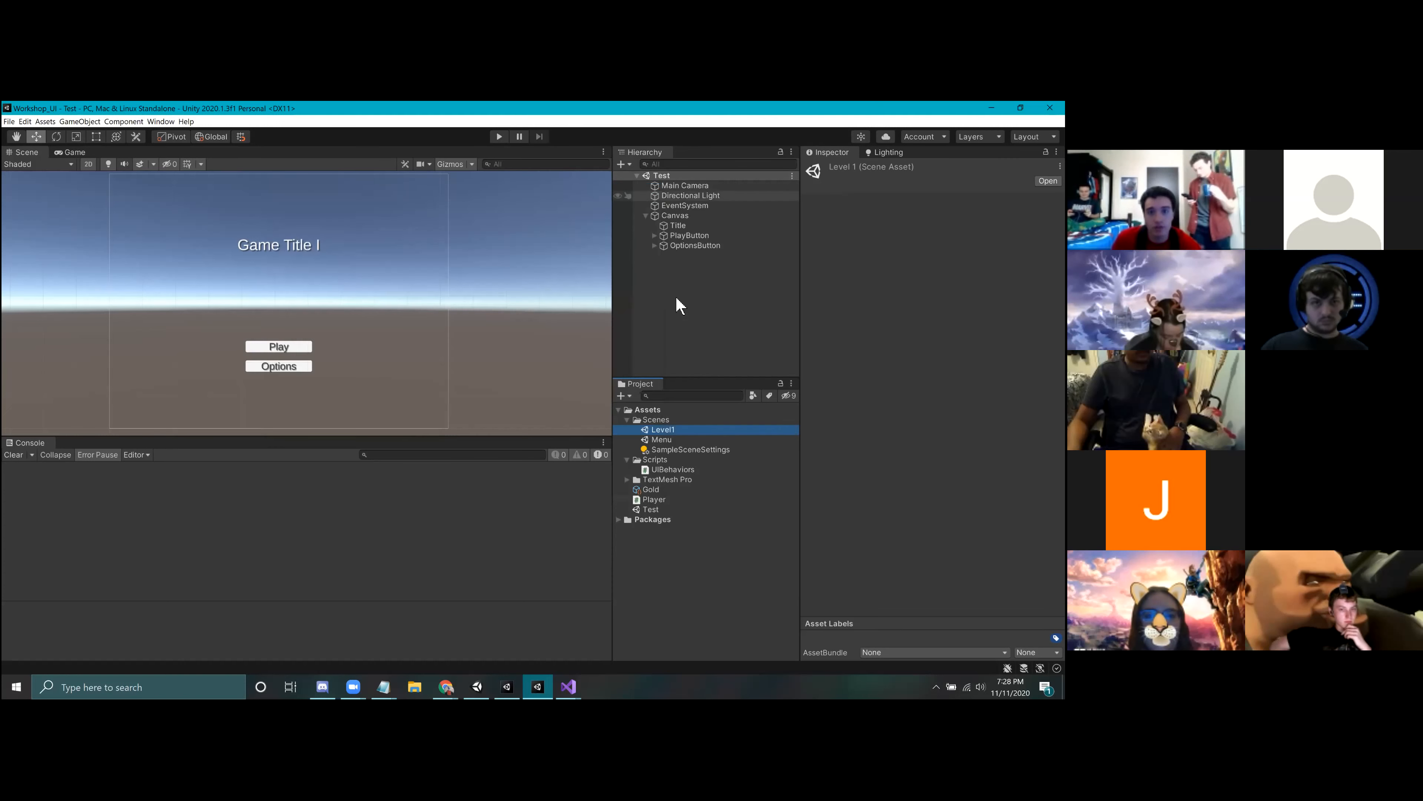
Step: Open the Level1 scene and review where Build Settings offers to add open scenes to the build
double_click(663, 430)
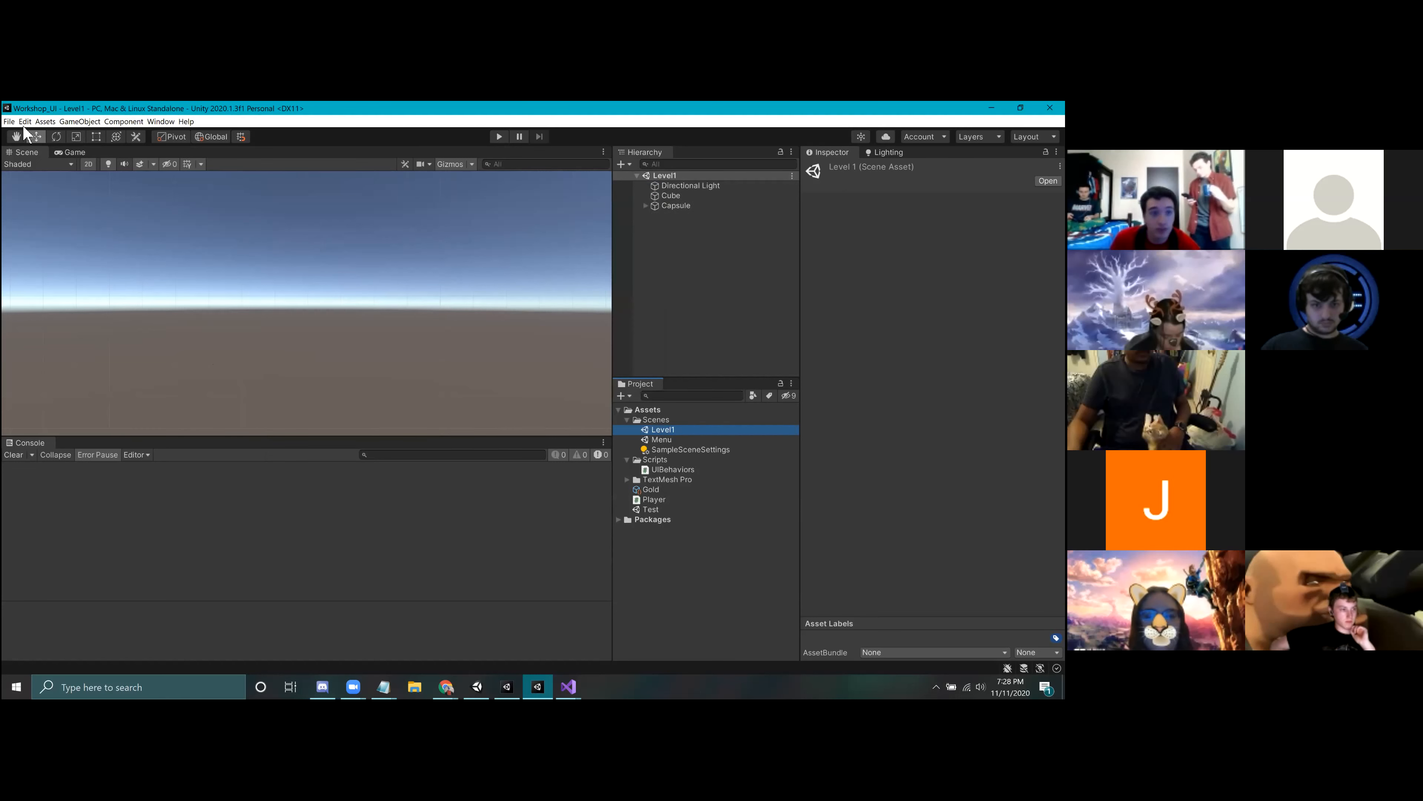
click(9, 121)
click(79, 215)
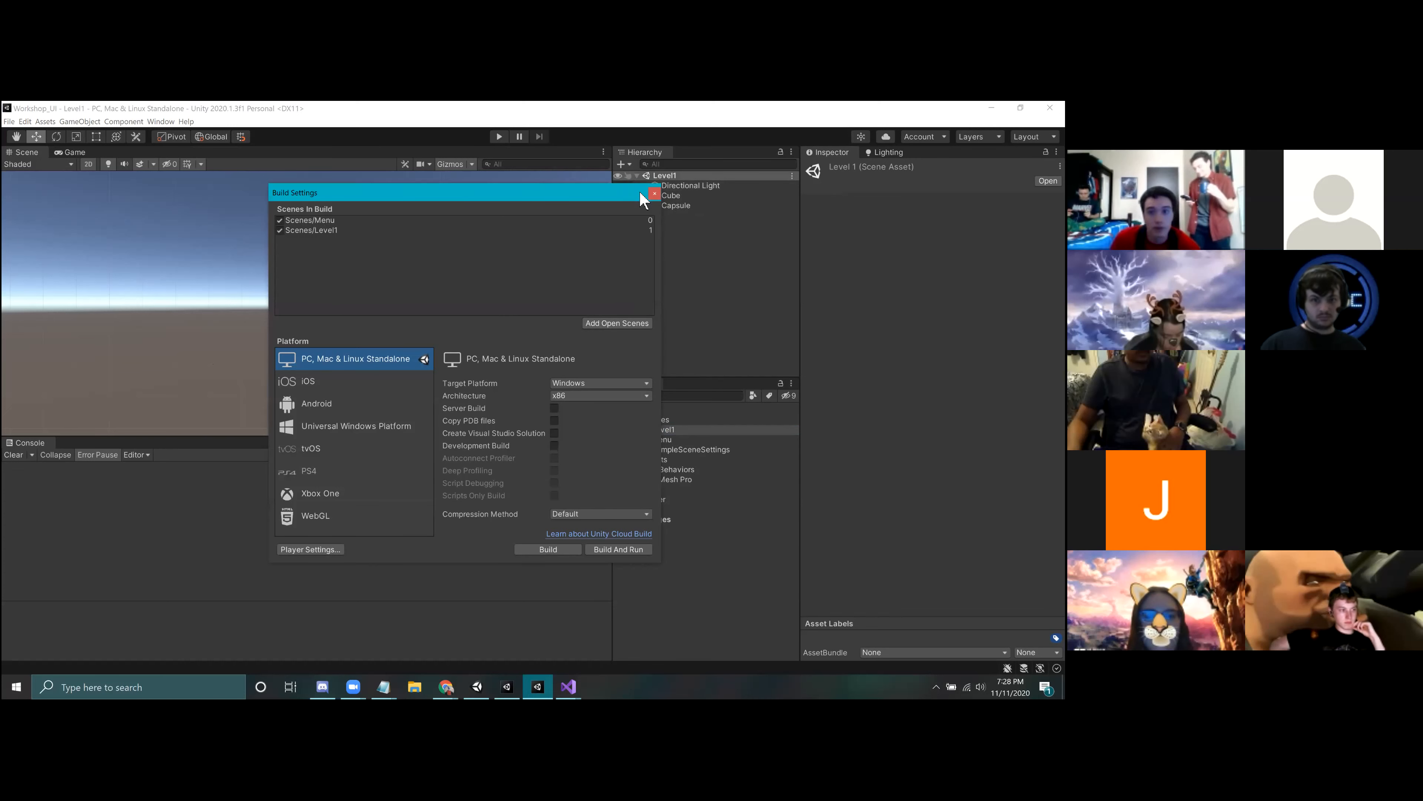
click(655, 194)
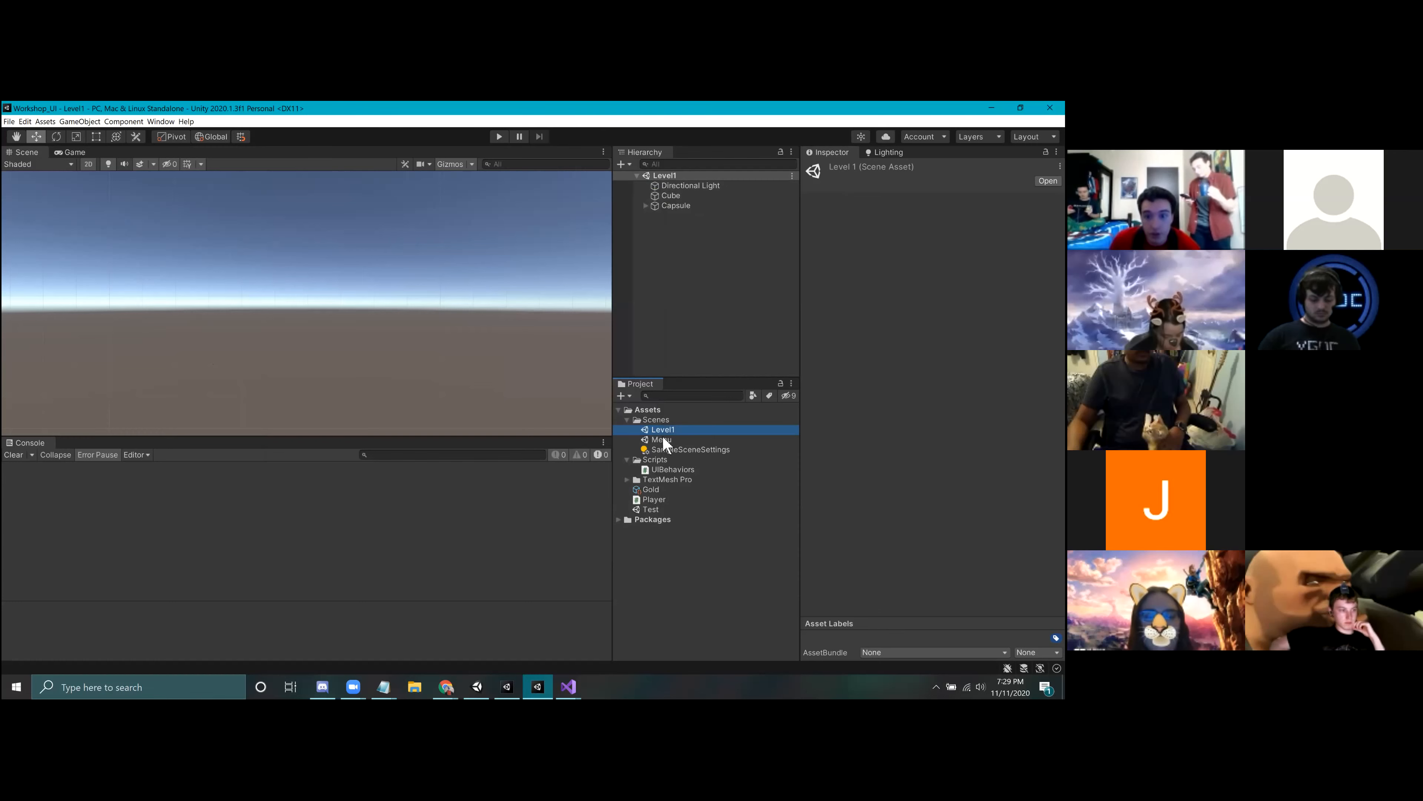
Step: Reopen the Test scene, try the Play button in play mode, and stop the game
double_click(650, 509)
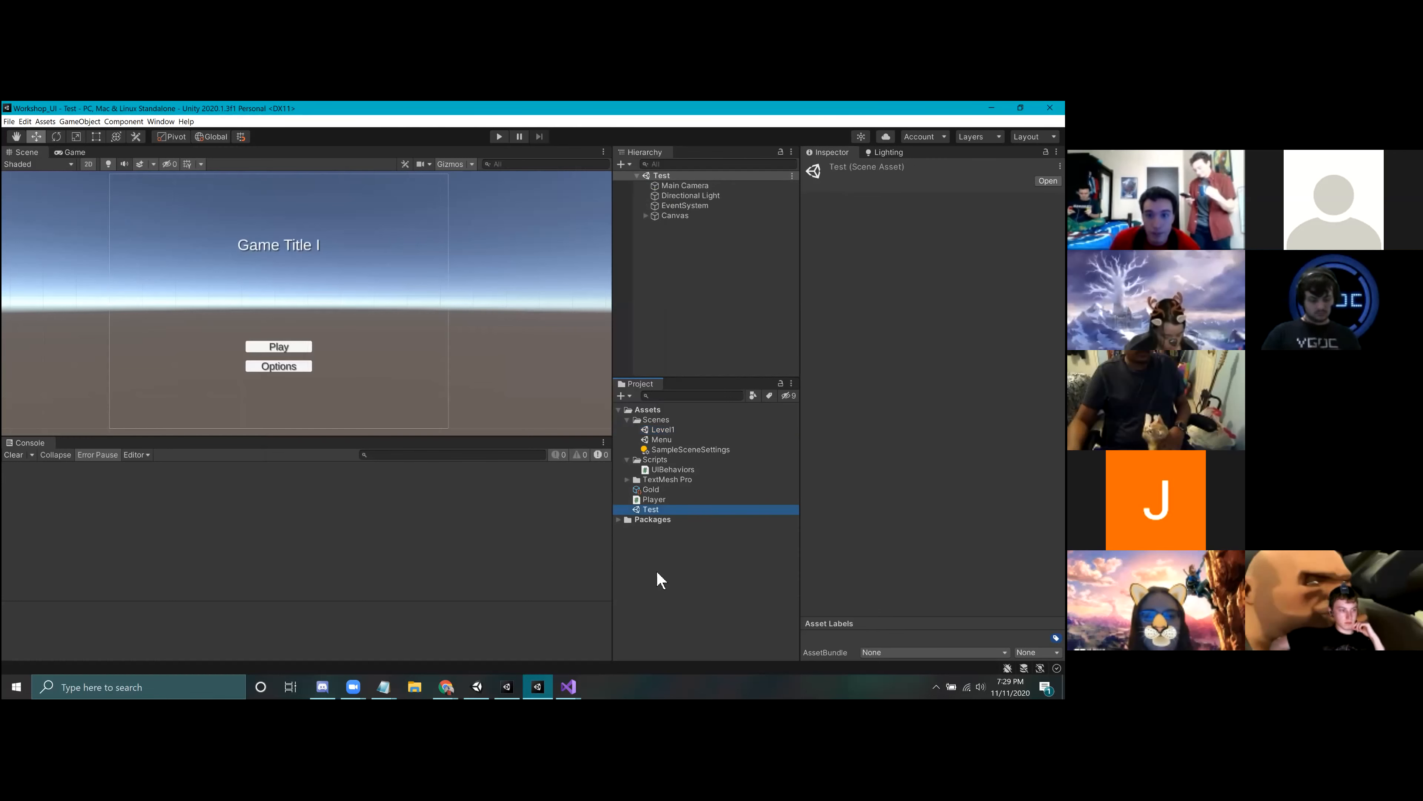
click(708, 307)
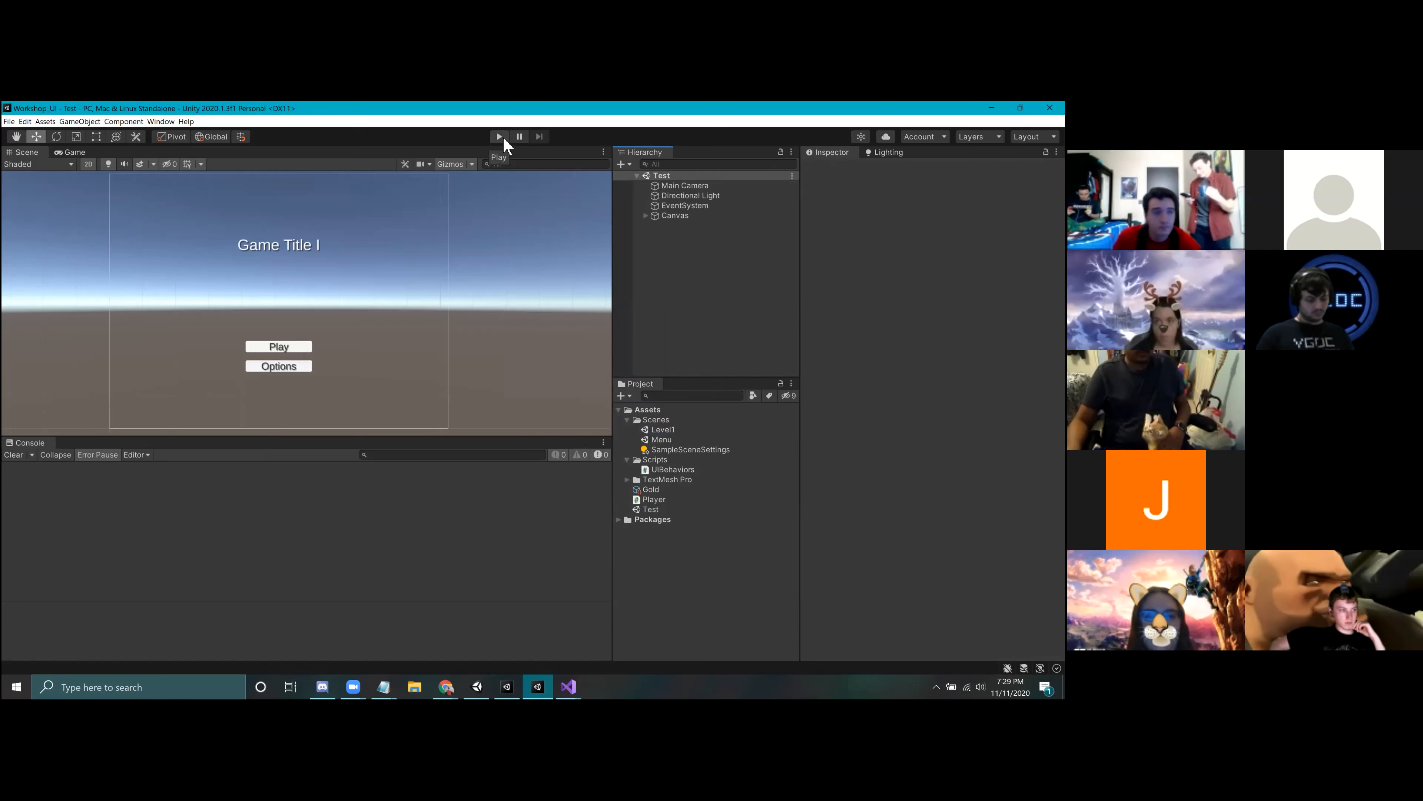
click(500, 137)
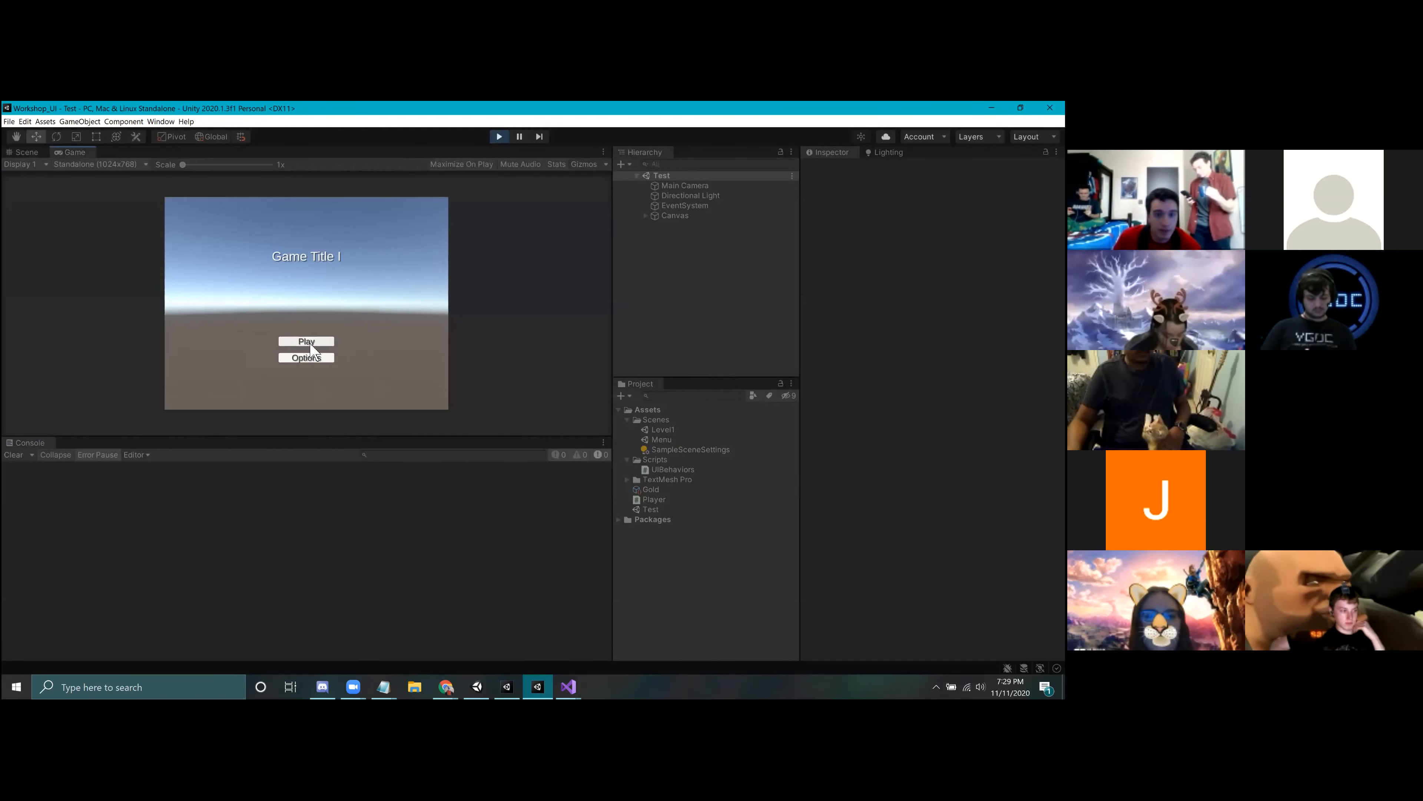
click(327, 341)
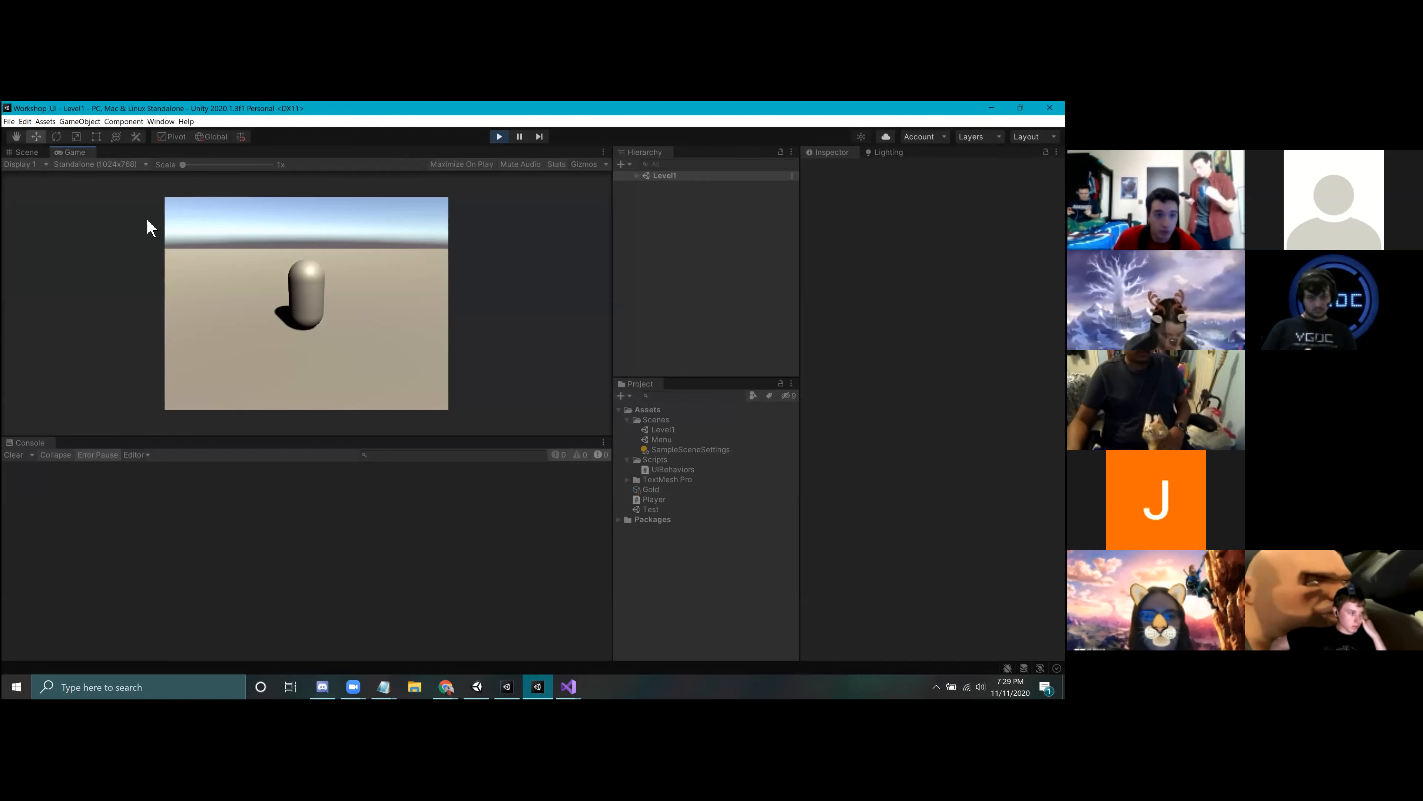
click(499, 137)
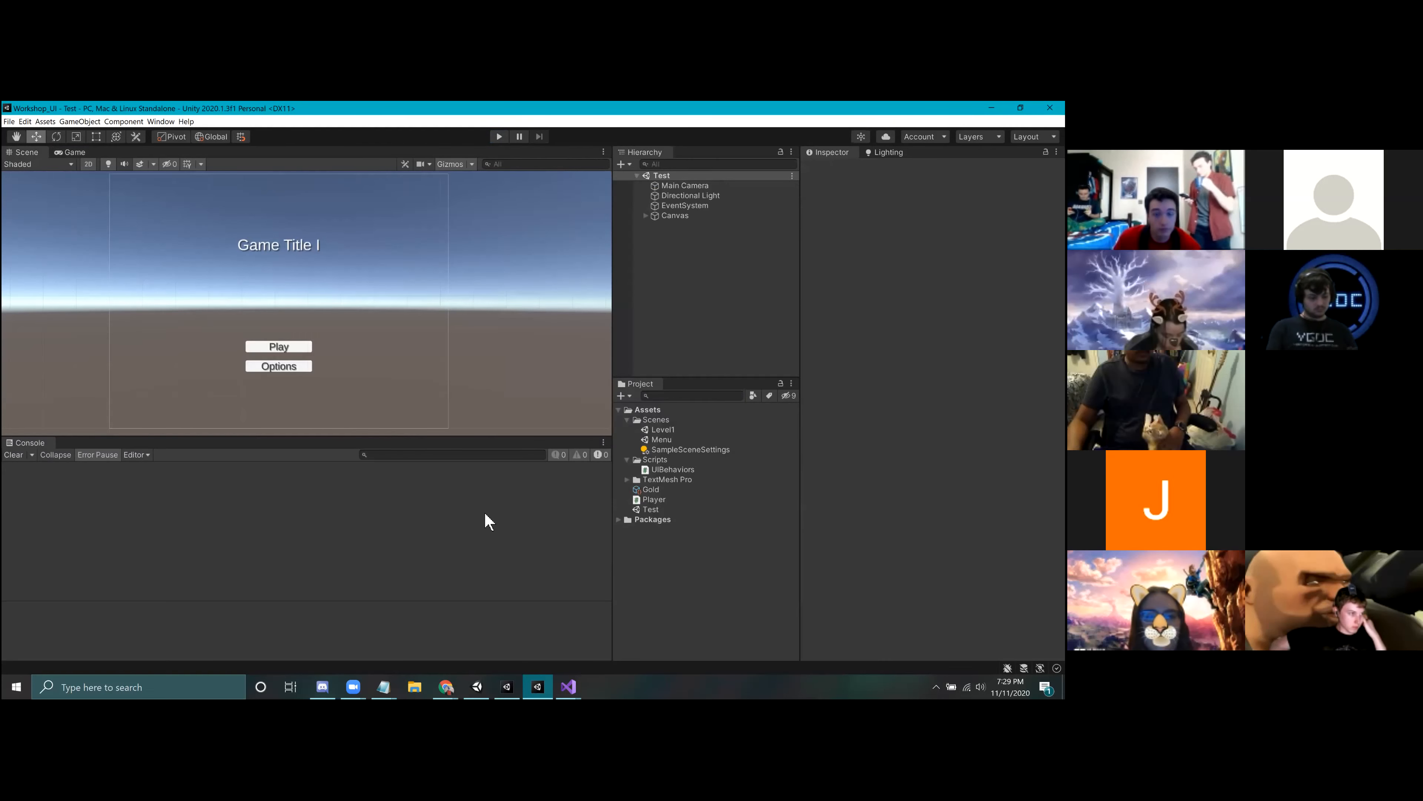
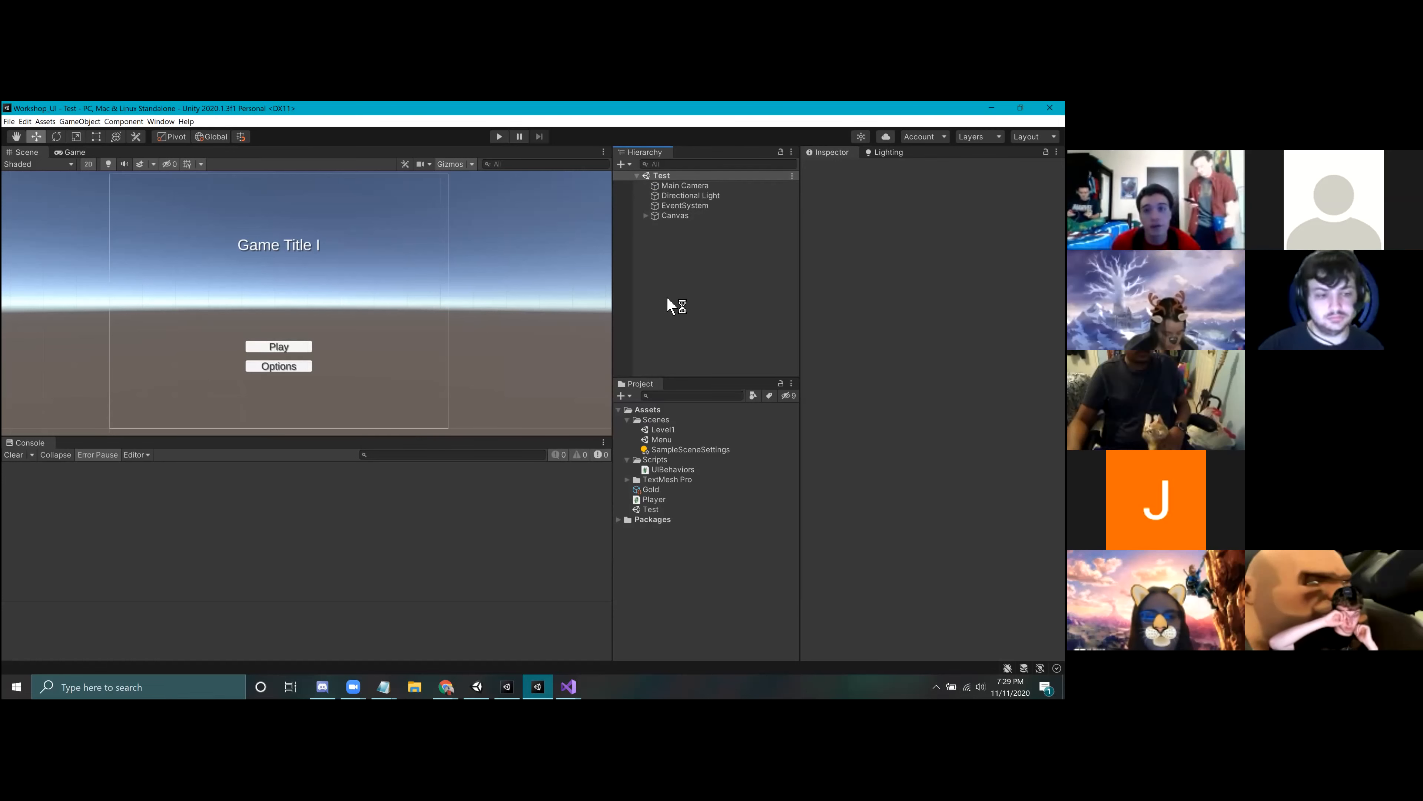
Step: Examine the Canvas and its Title, PlayButton and OptionsButton children in the Test scene
click(650, 216)
click(646, 216)
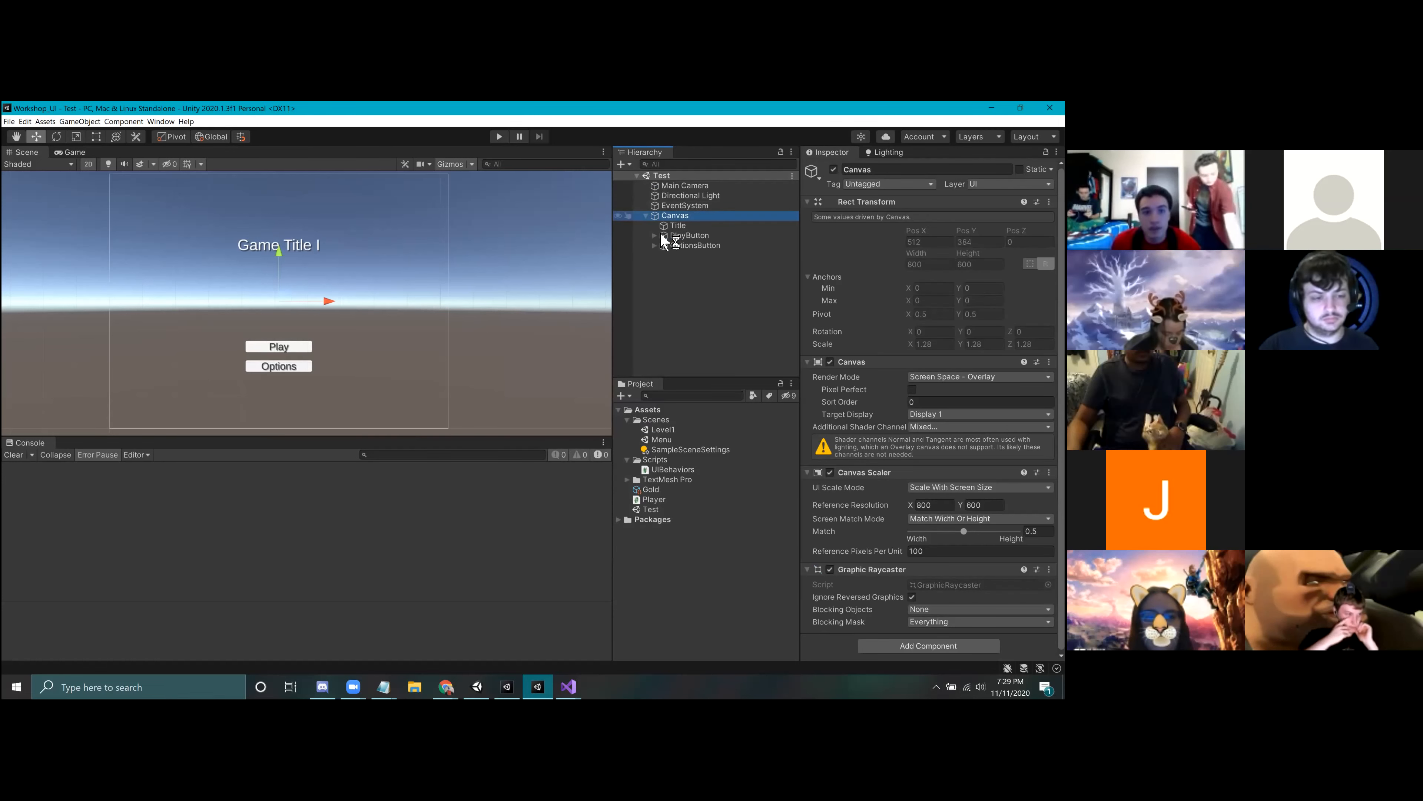
click(693, 235)
click(695, 245)
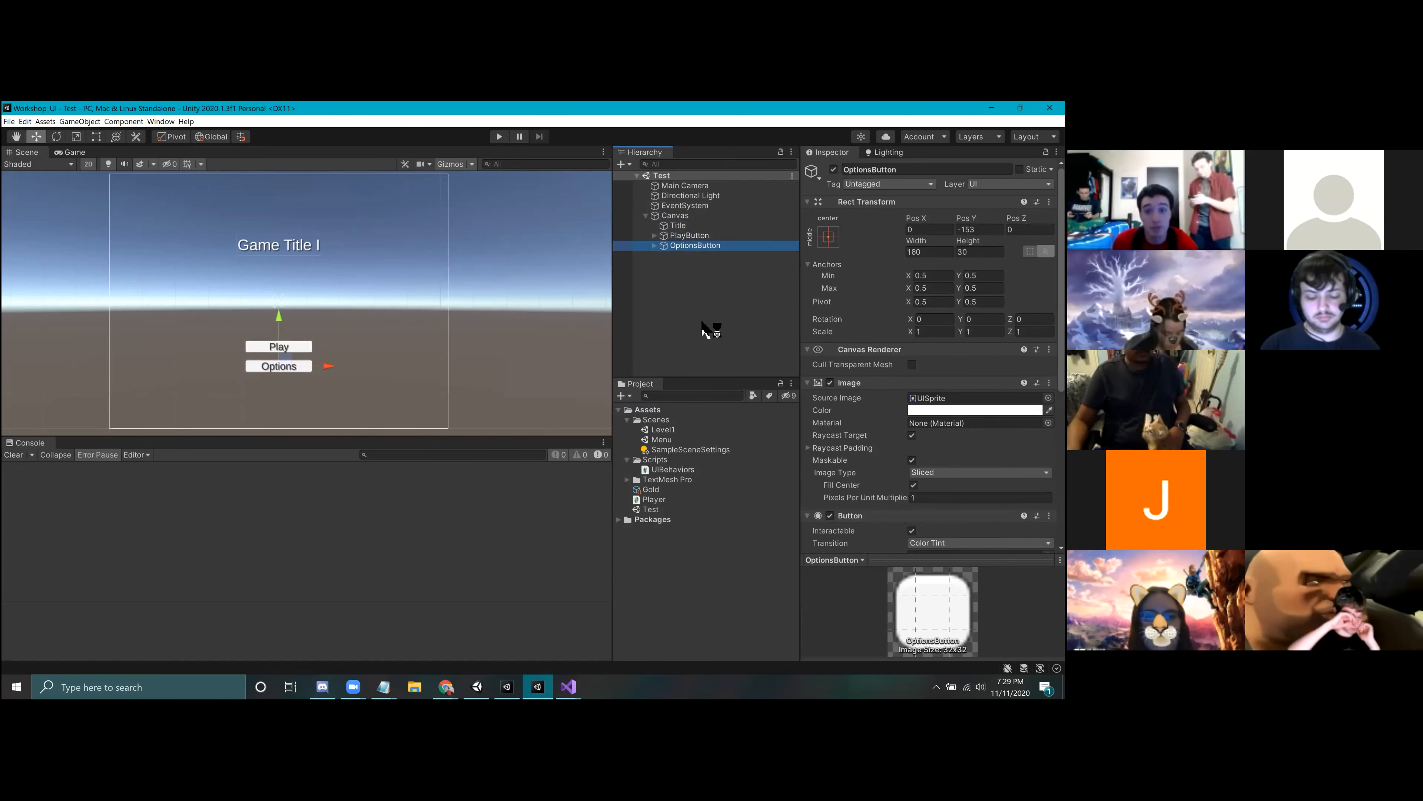
click(646, 215)
click(678, 283)
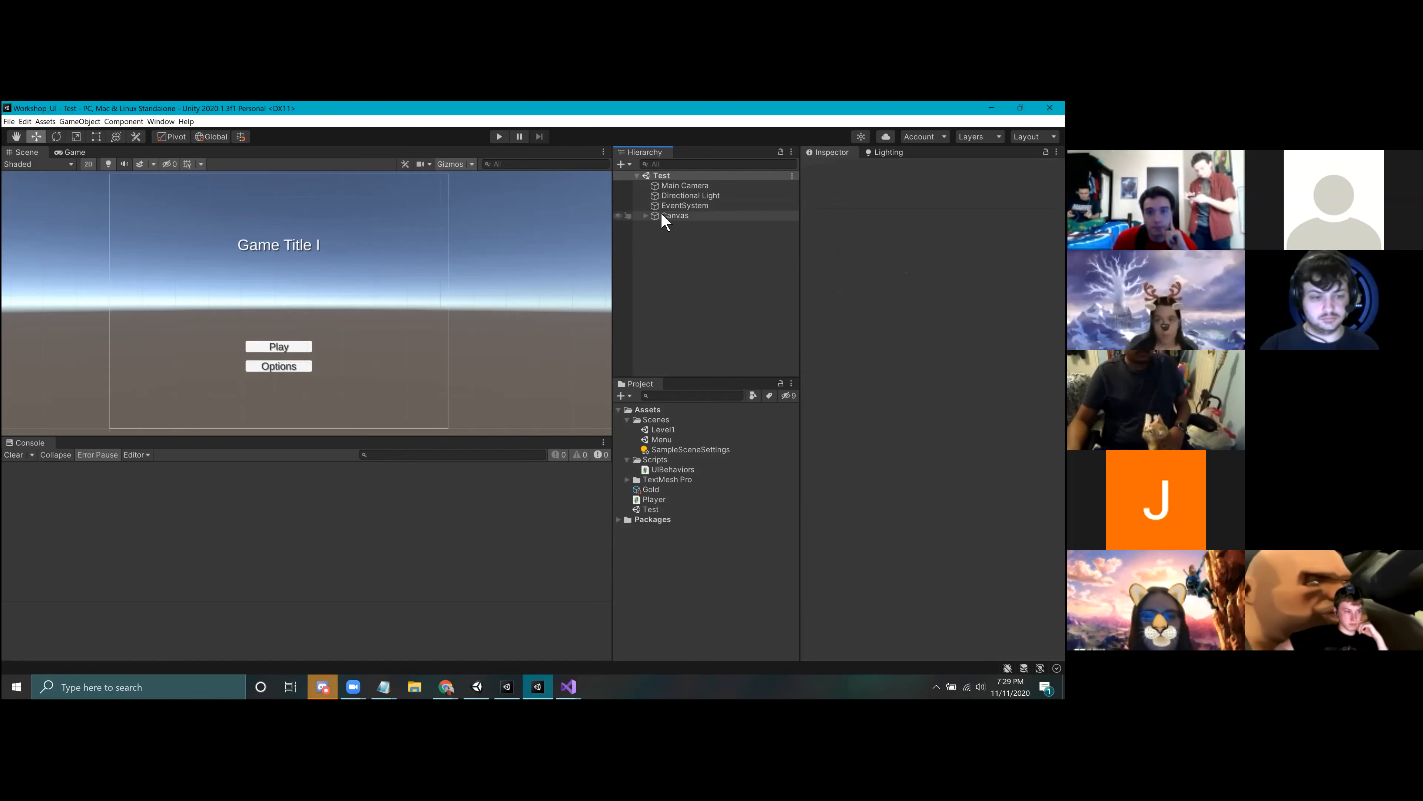
click(646, 216)
click(681, 216)
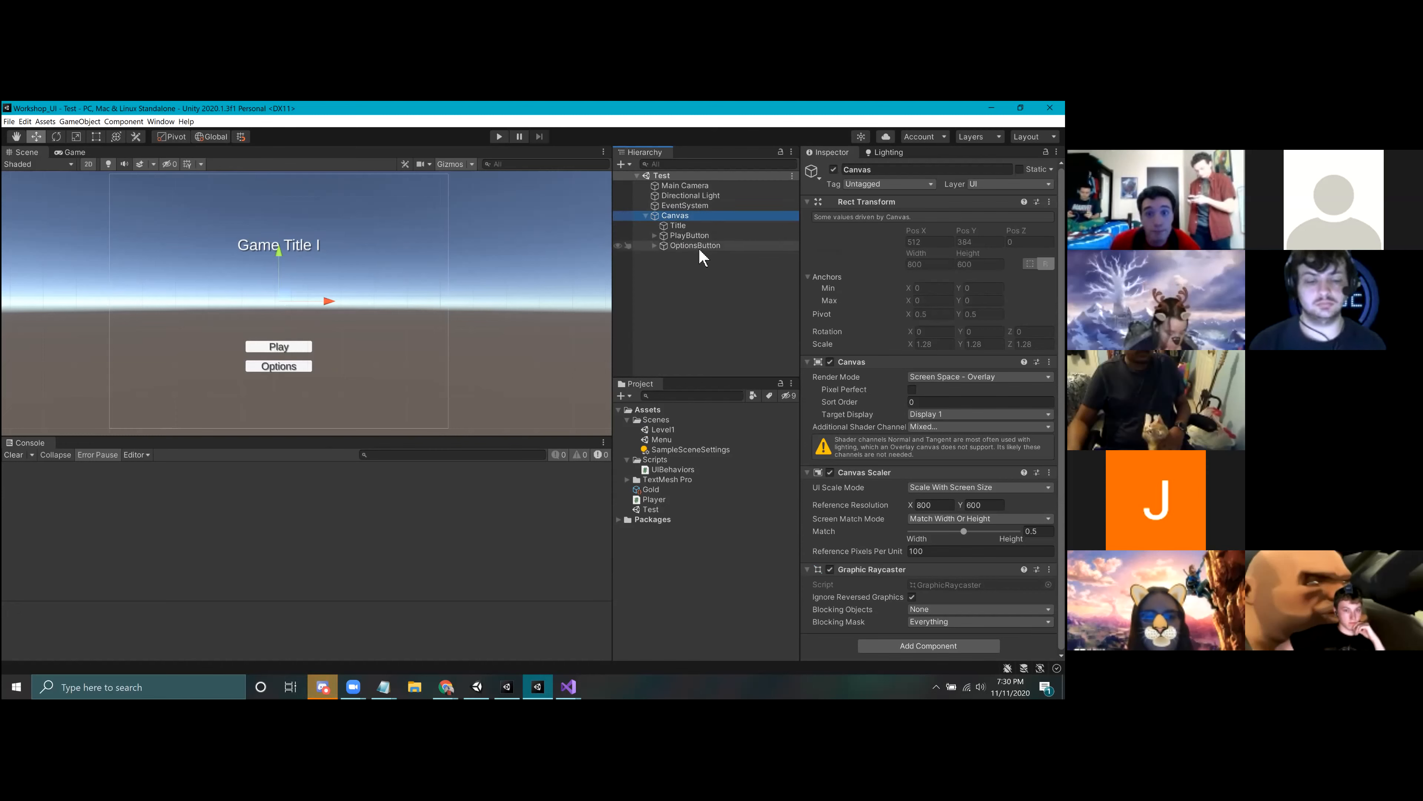
click(687, 226)
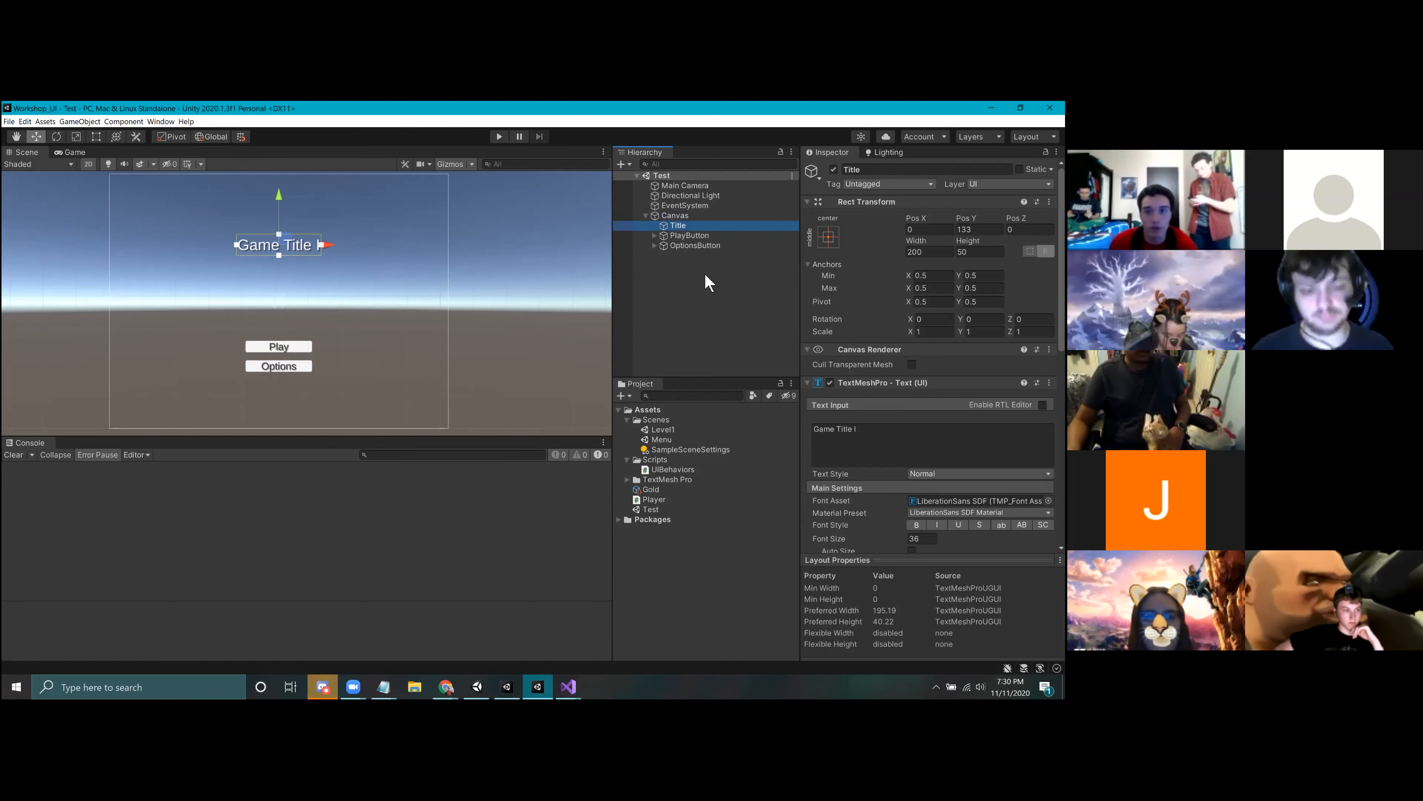
key(Down)
key(Down)
key(Up)
key(Up)
key(Down)
key(Down)
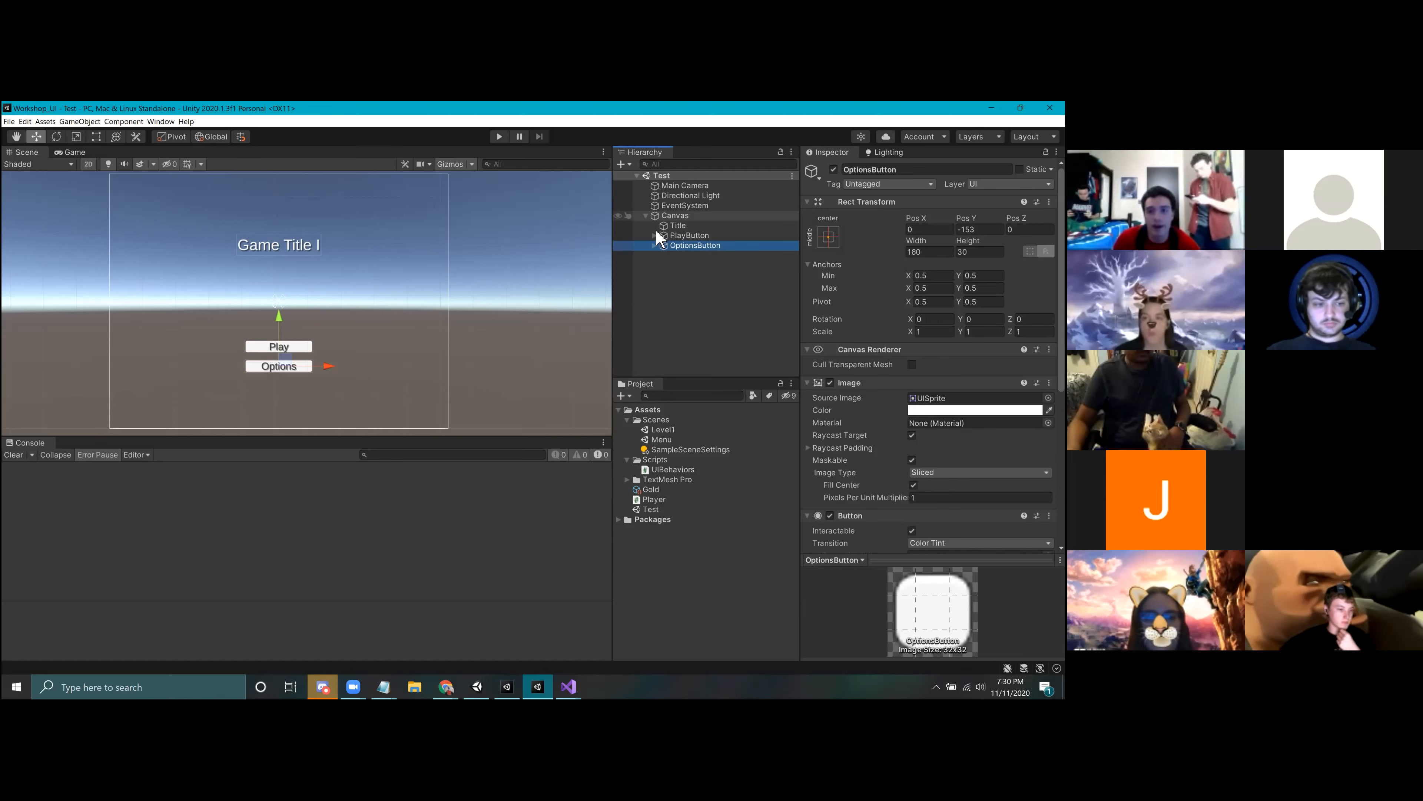
Step: Add a UI Input Field to the Canvas and place it just below the title, at about X -2, Y 64
click(687, 286)
right_click(676, 266)
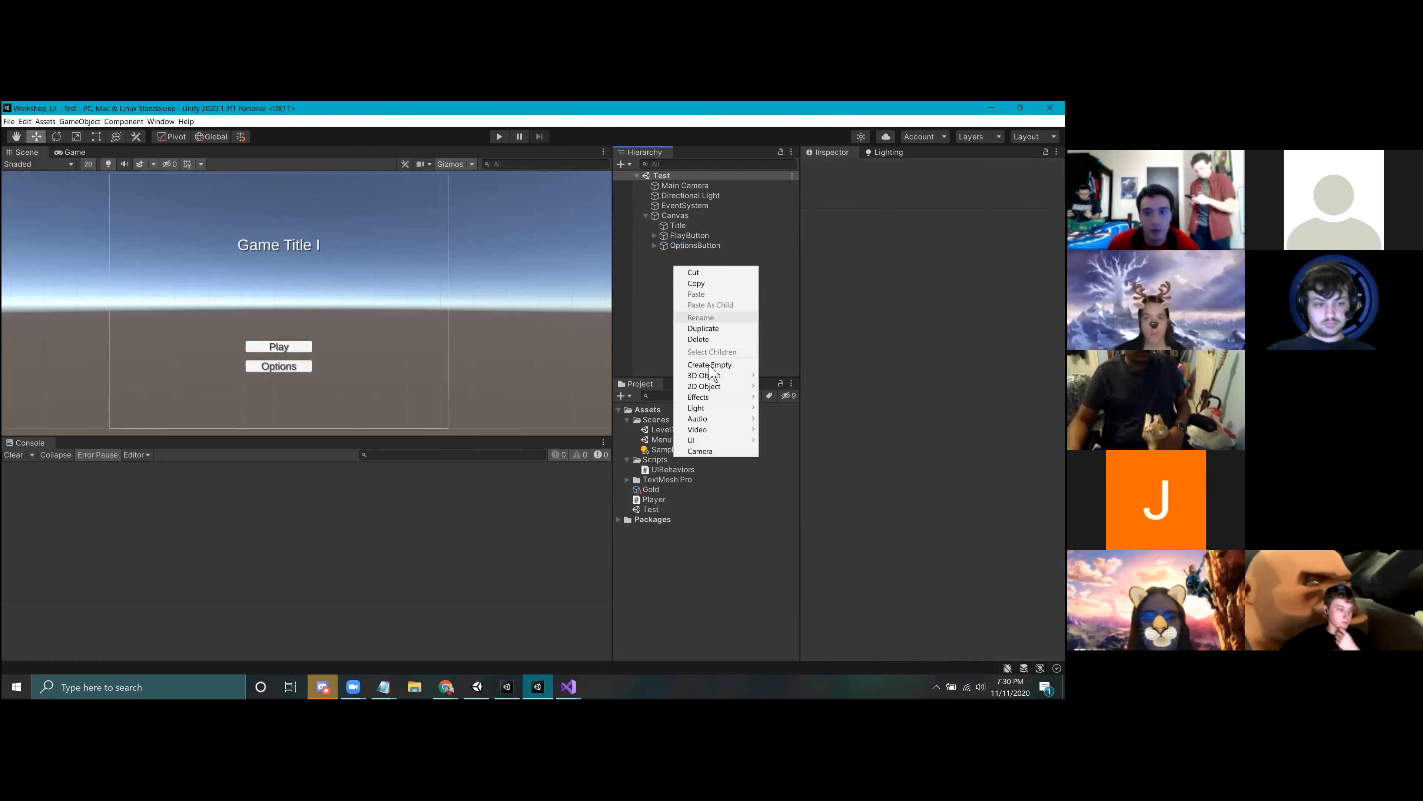
mouse_move(740, 393)
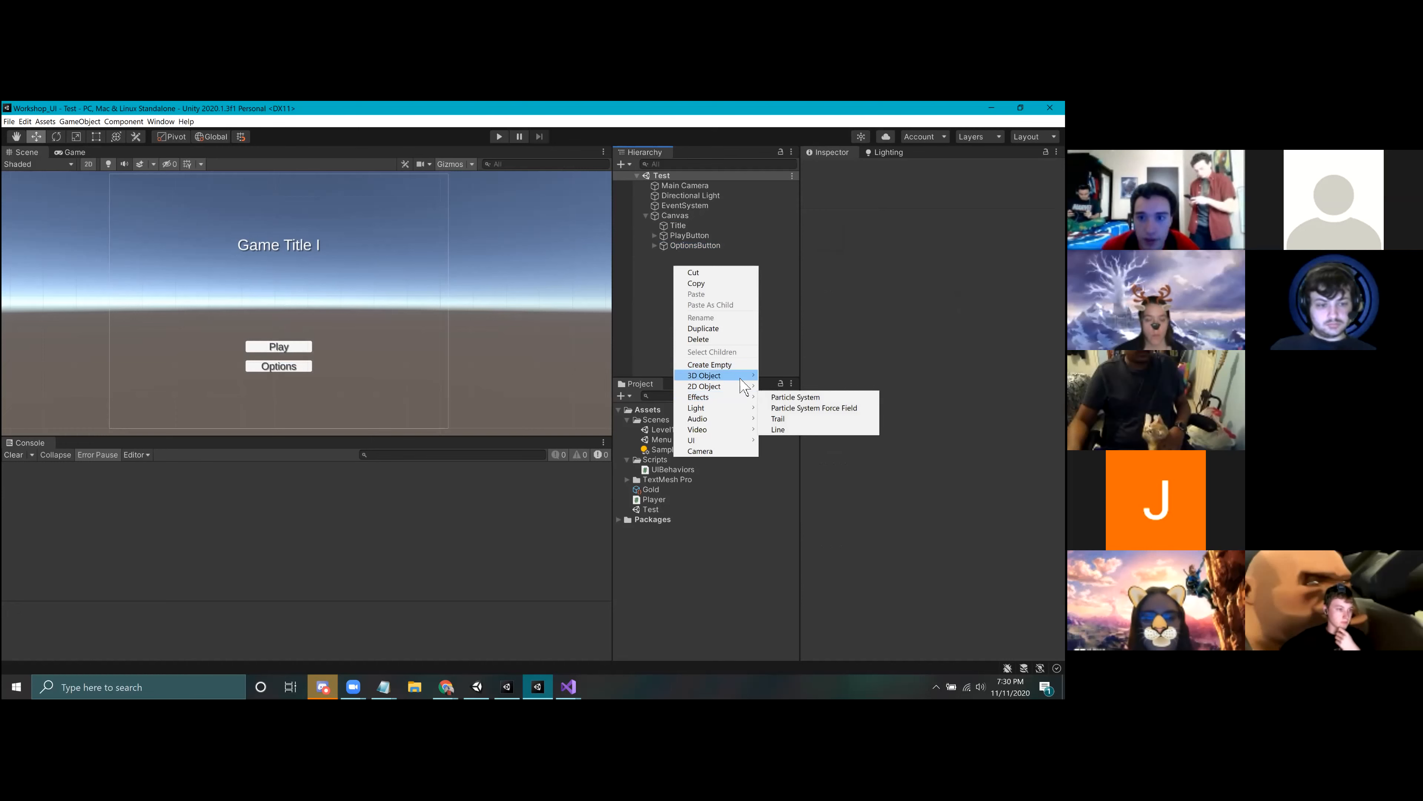
mouse_move(736, 444)
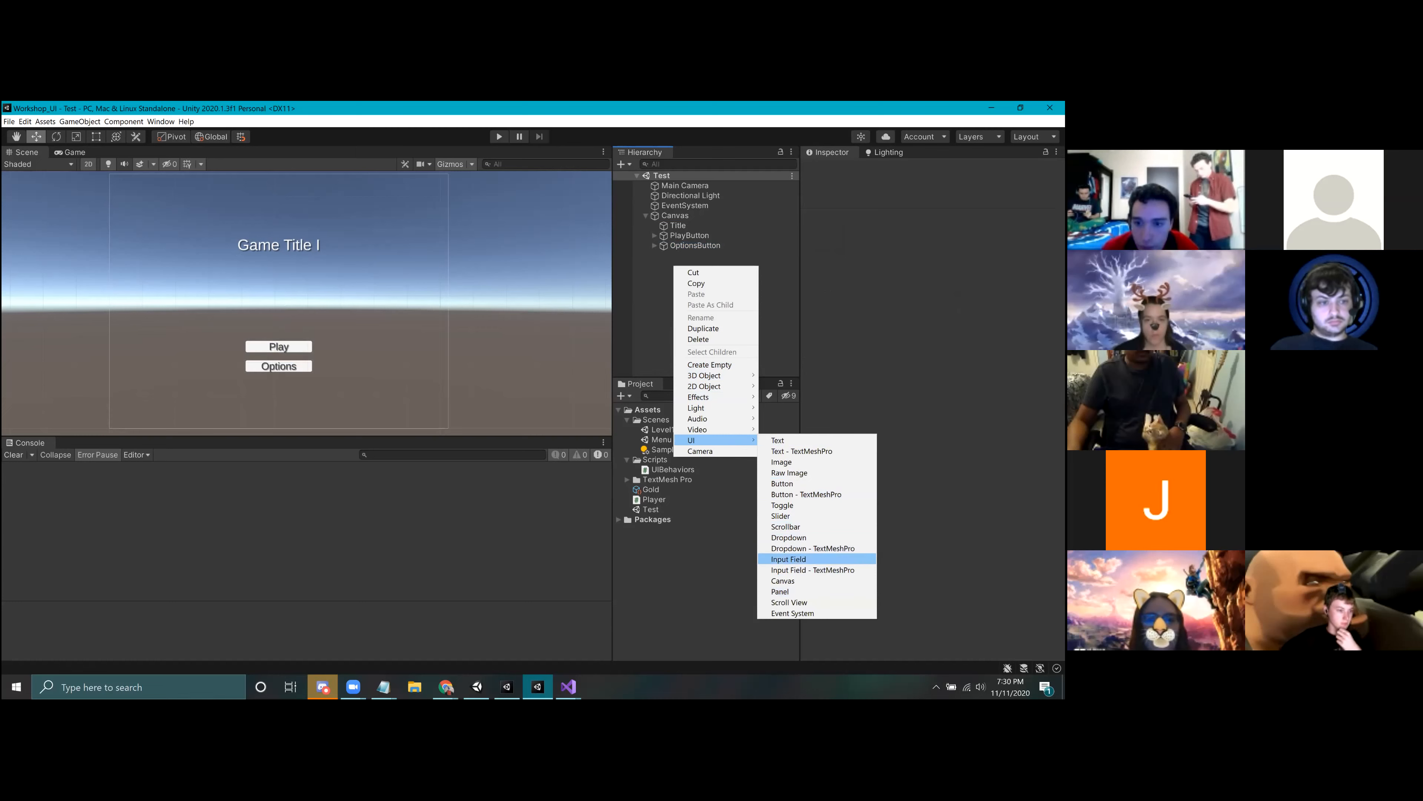
click(788, 559)
drag(321, 308, 292, 278)
click(710, 271)
click(698, 256)
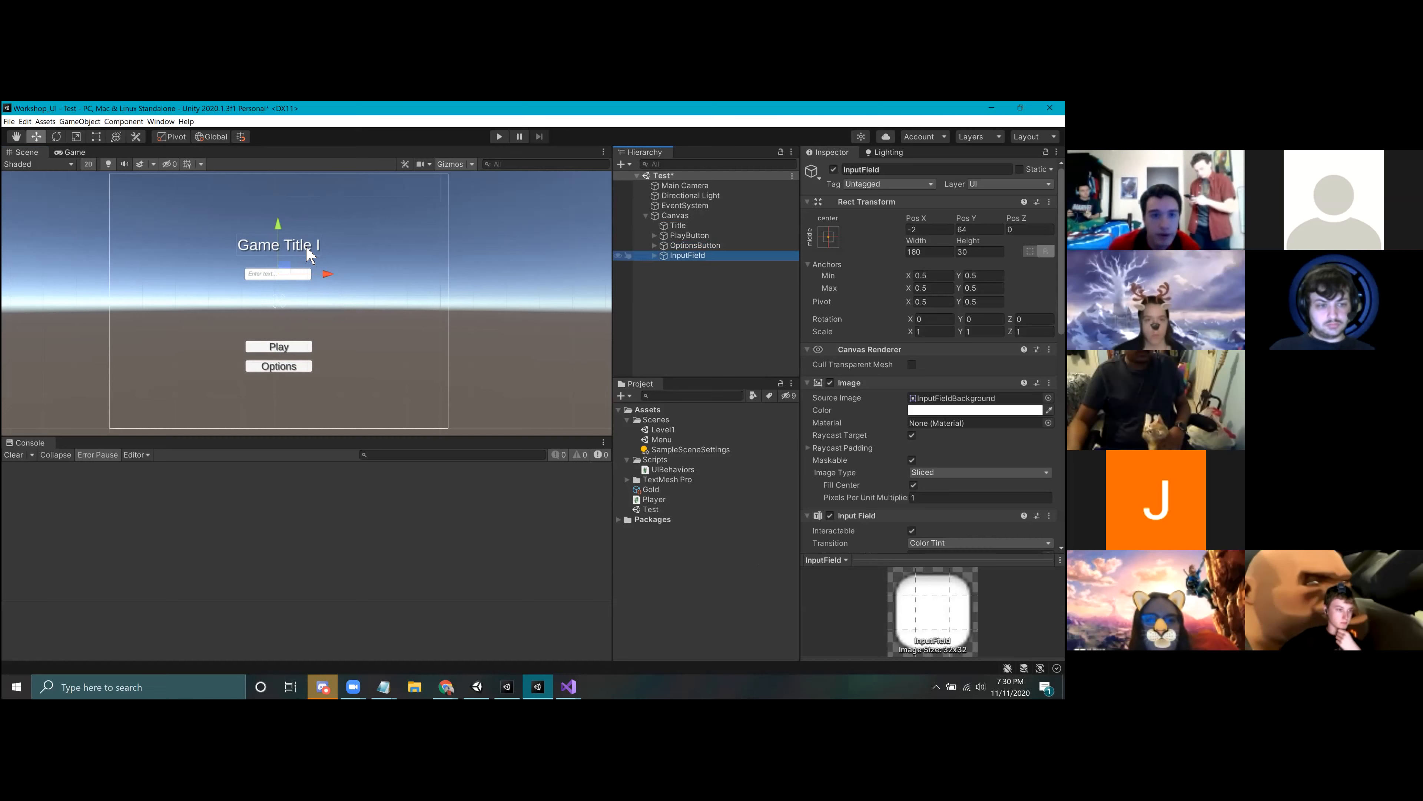
Step: Run the scene, enter some sample text in the input field, and stop play mode
click(499, 138)
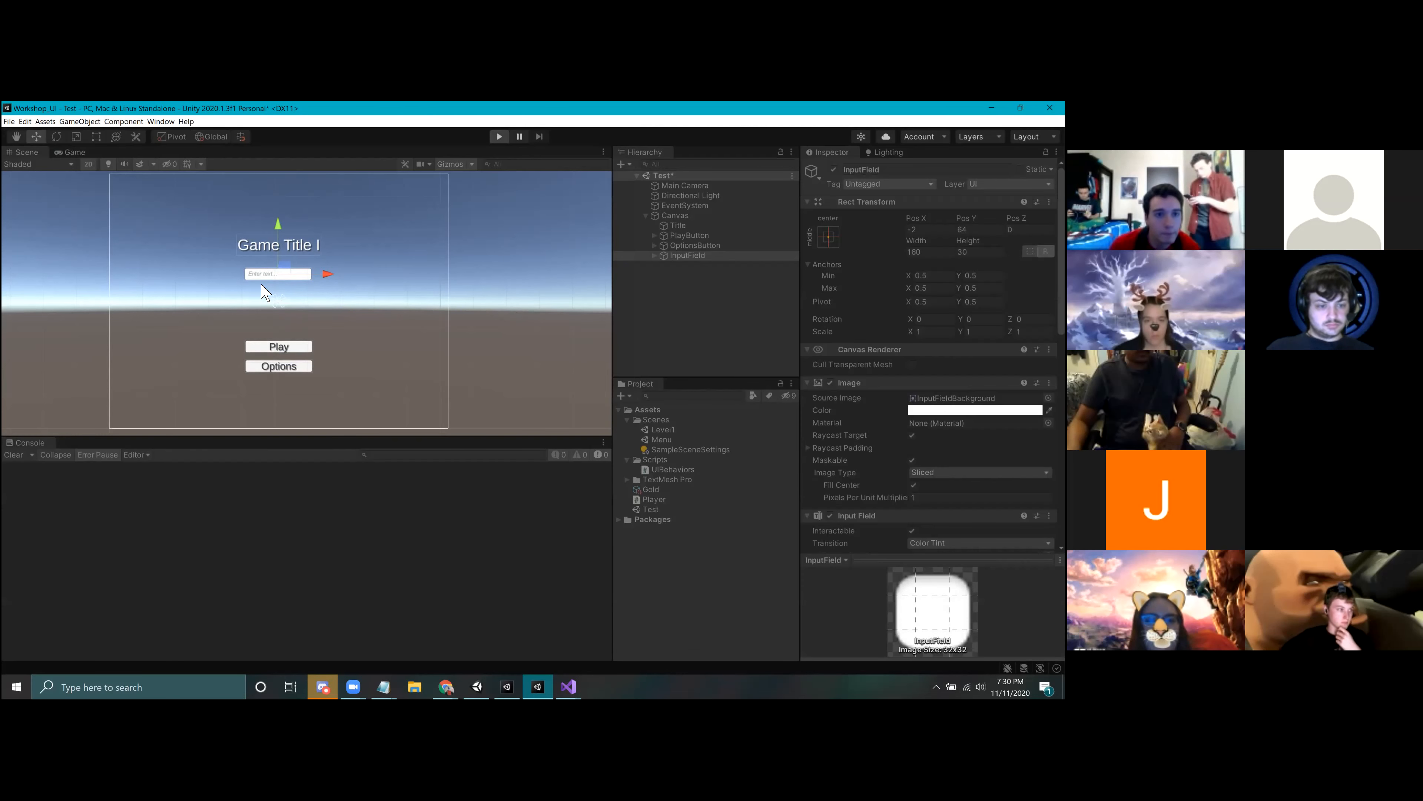
click(299, 280)
text(thejhjehfujewgf)
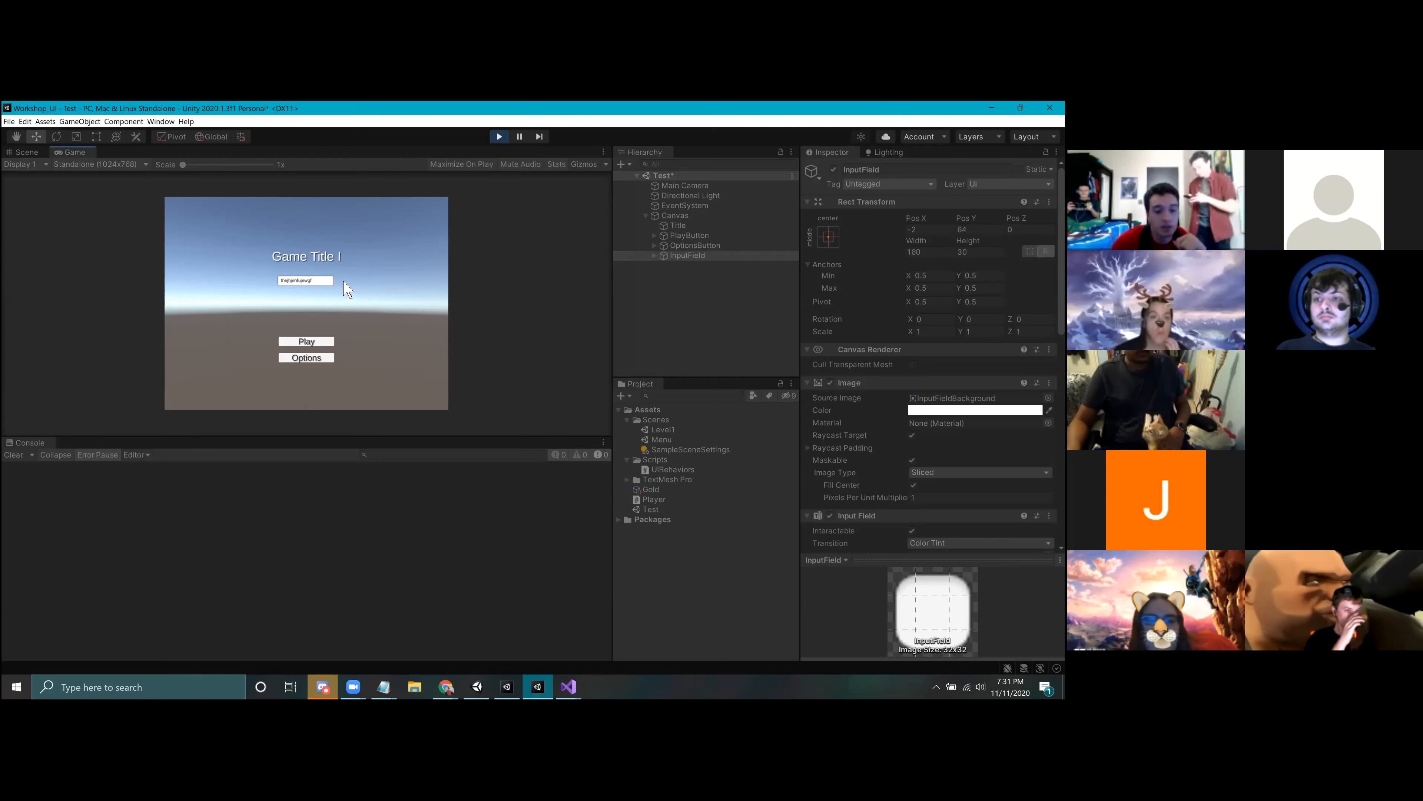
click(499, 137)
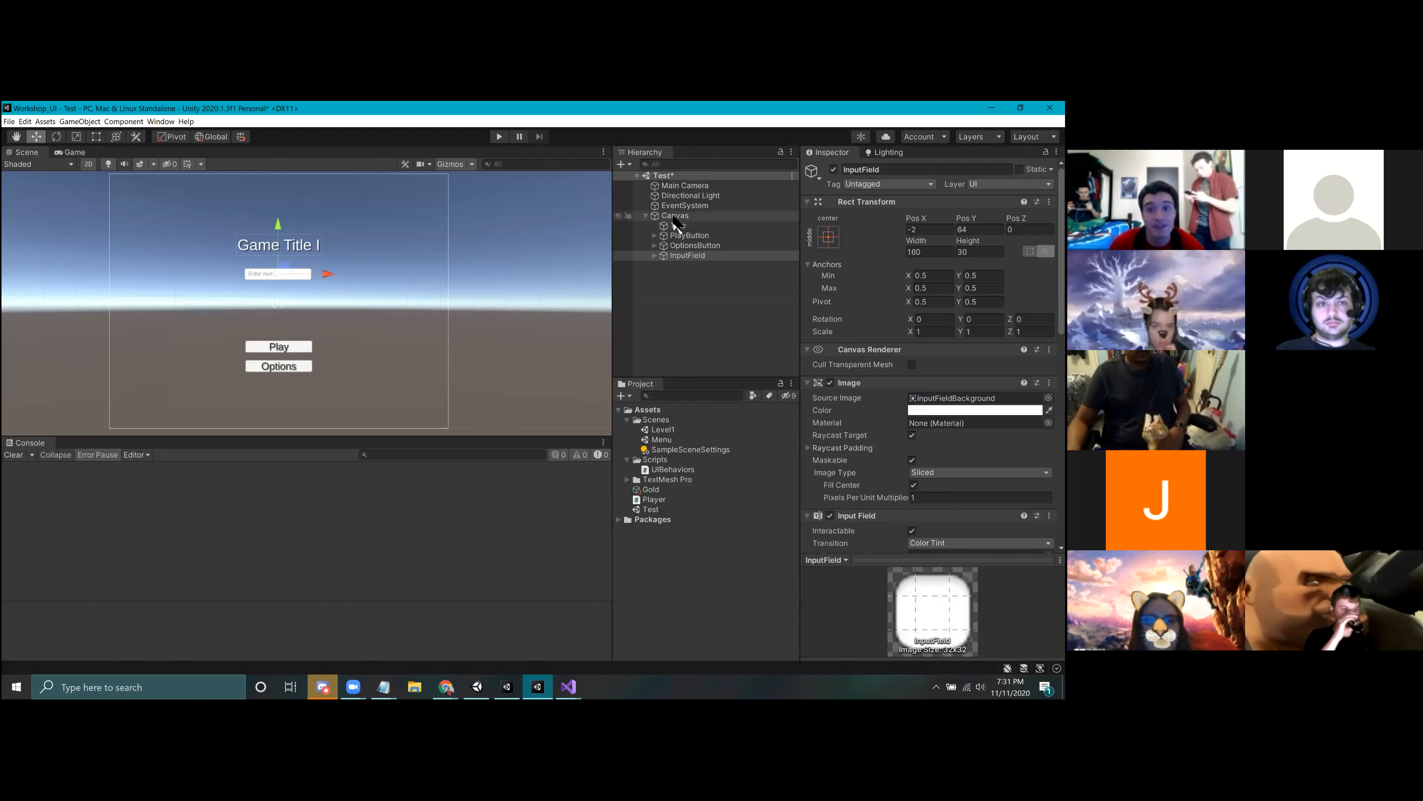
Step: Delete the InputField object from the Canvas
click(683, 266)
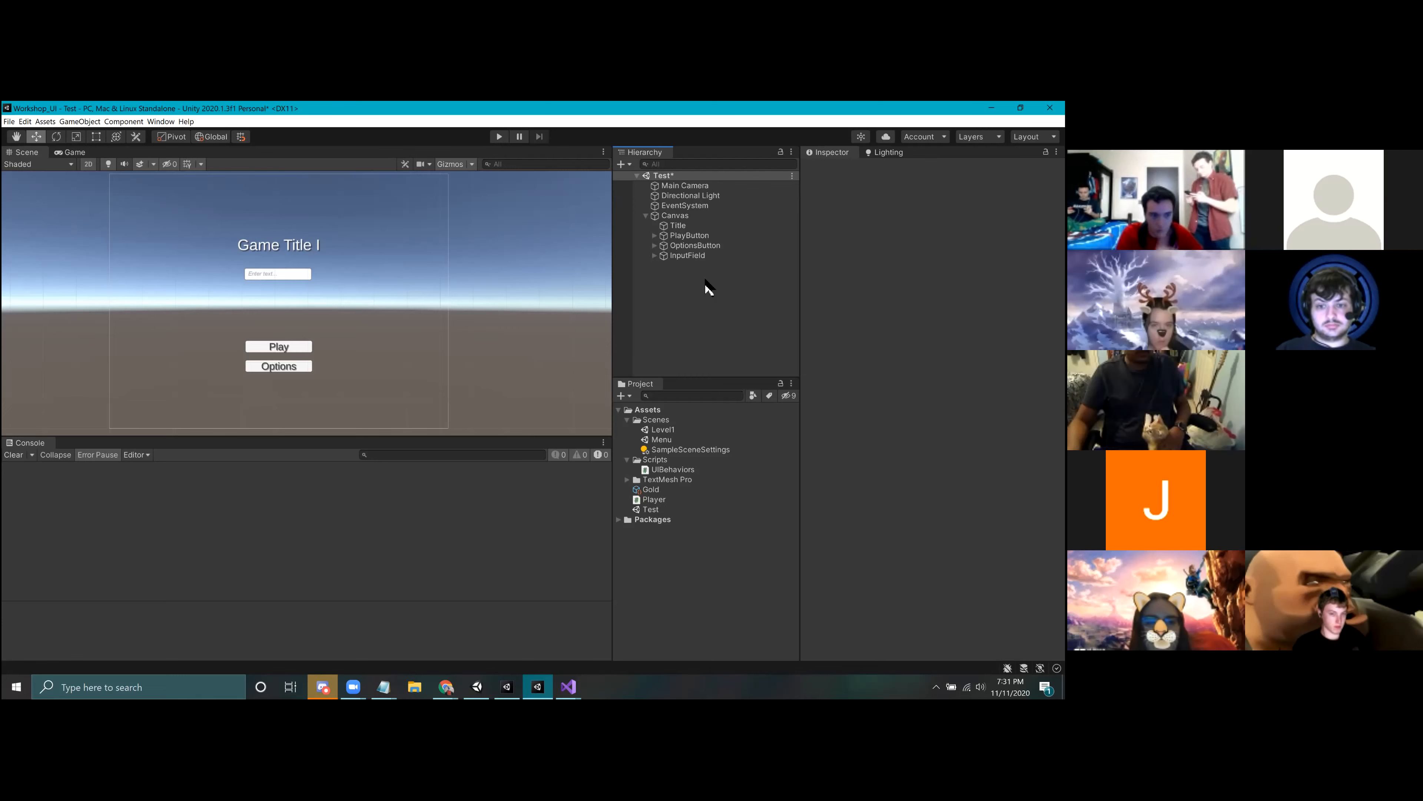
click(688, 256)
right_click(689, 258)
click(714, 332)
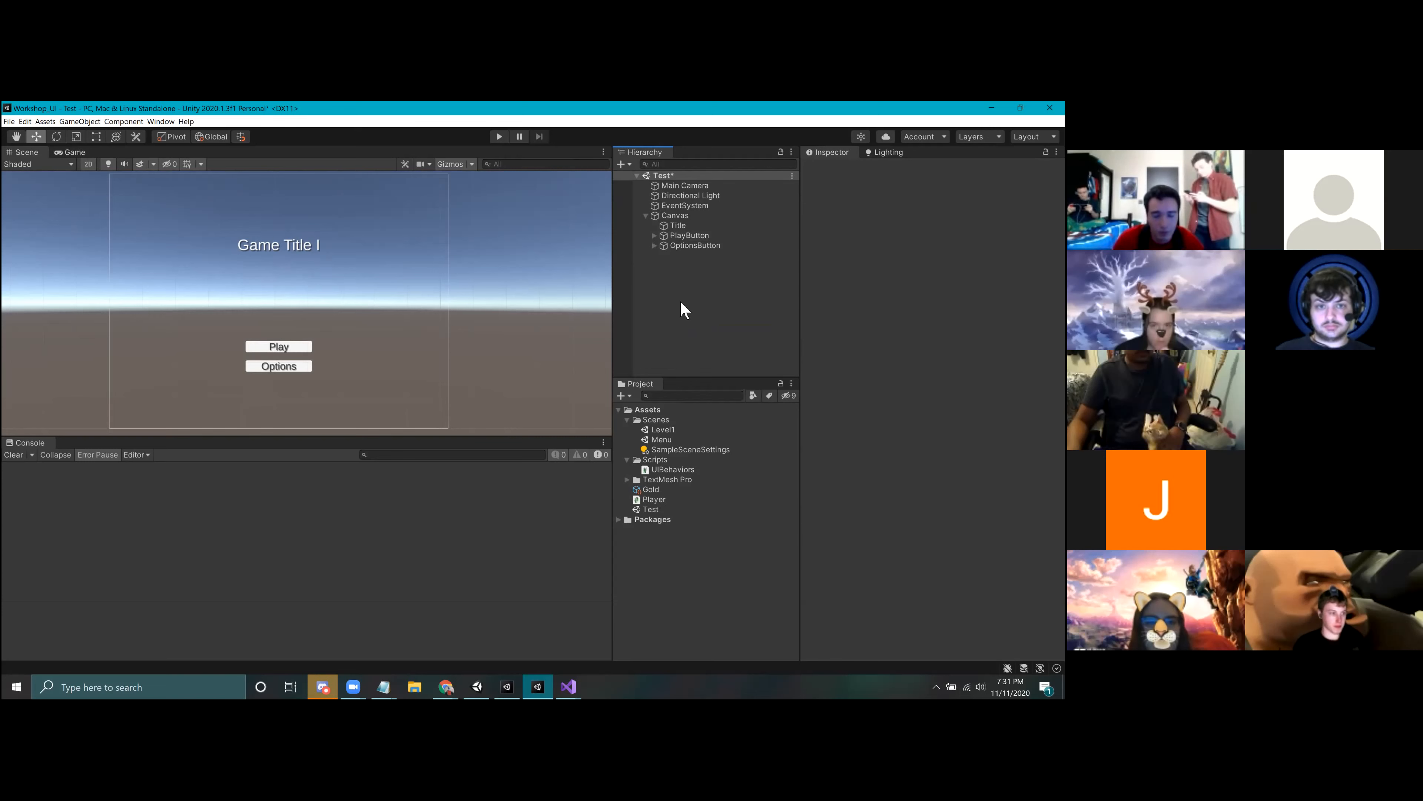
Step: Add a second UI Canvas at the root level of the Test scene
click(646, 215)
click(667, 218)
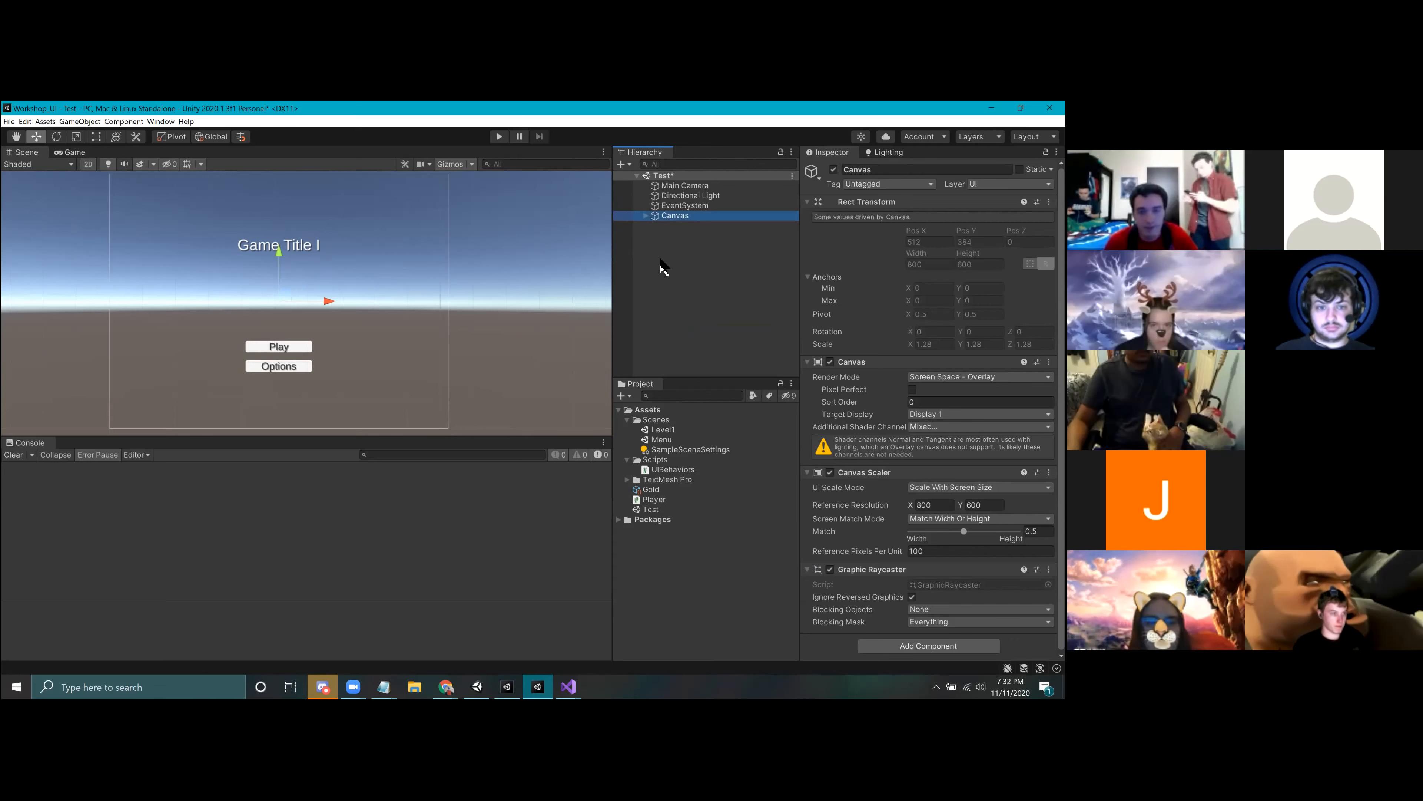
click(693, 233)
right_click(688, 231)
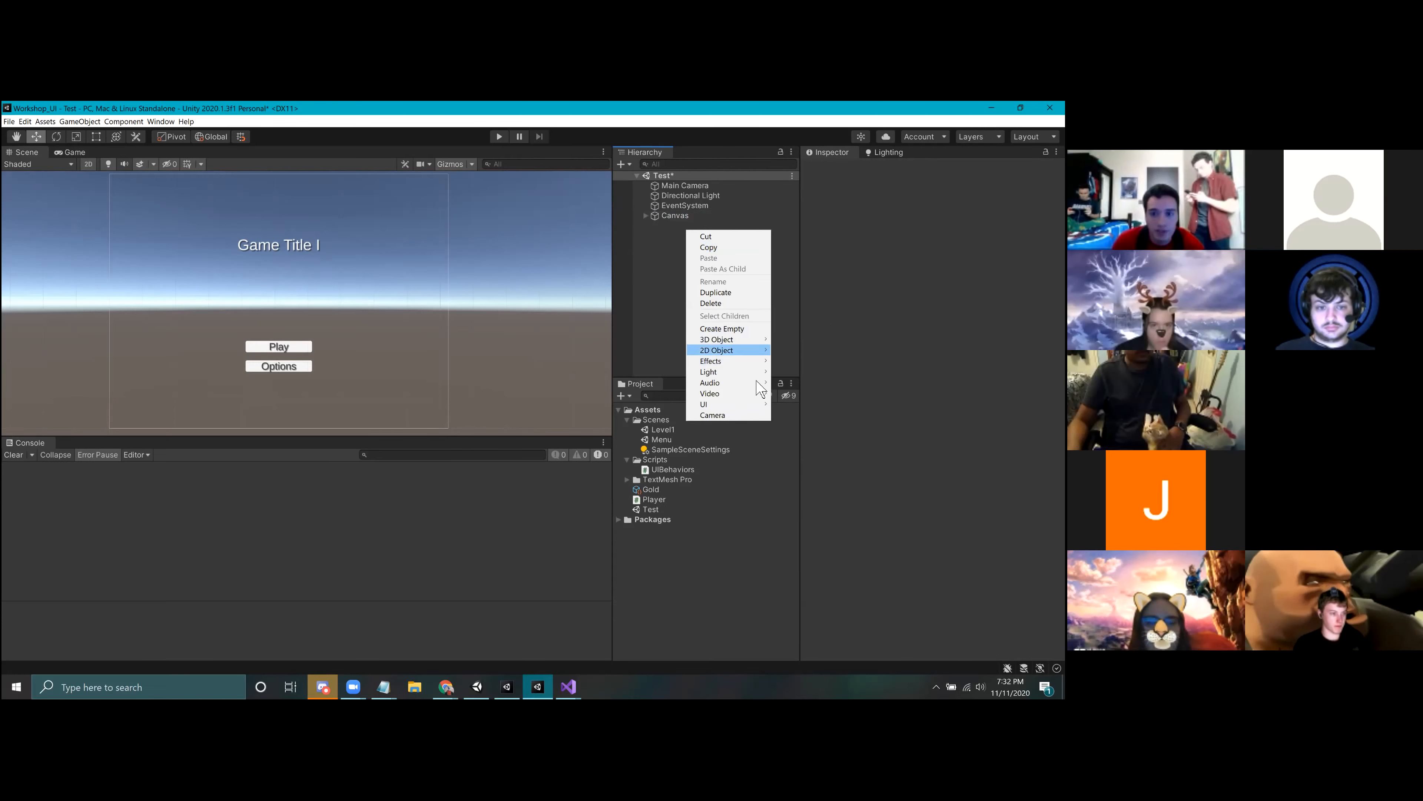
mouse_move(763, 406)
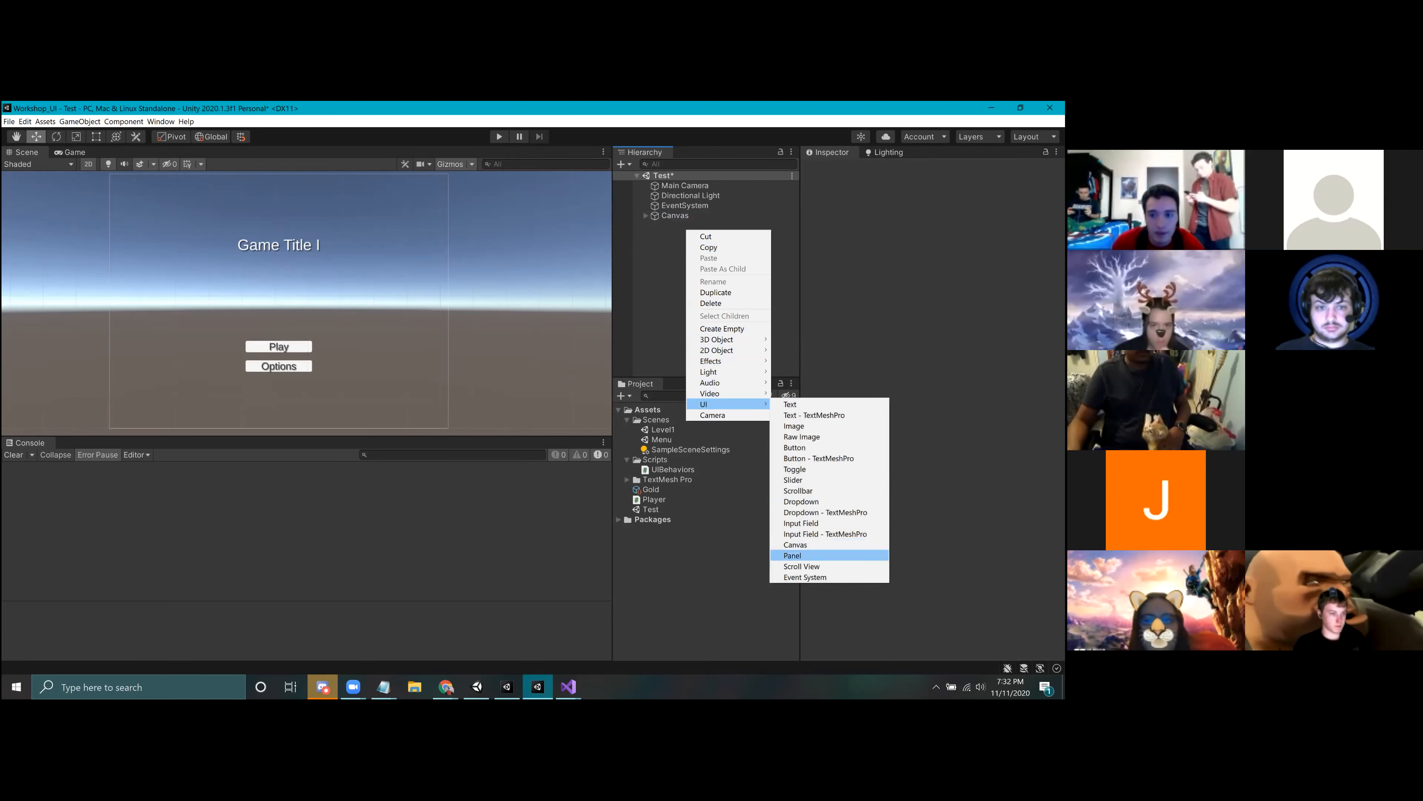
click(798, 545)
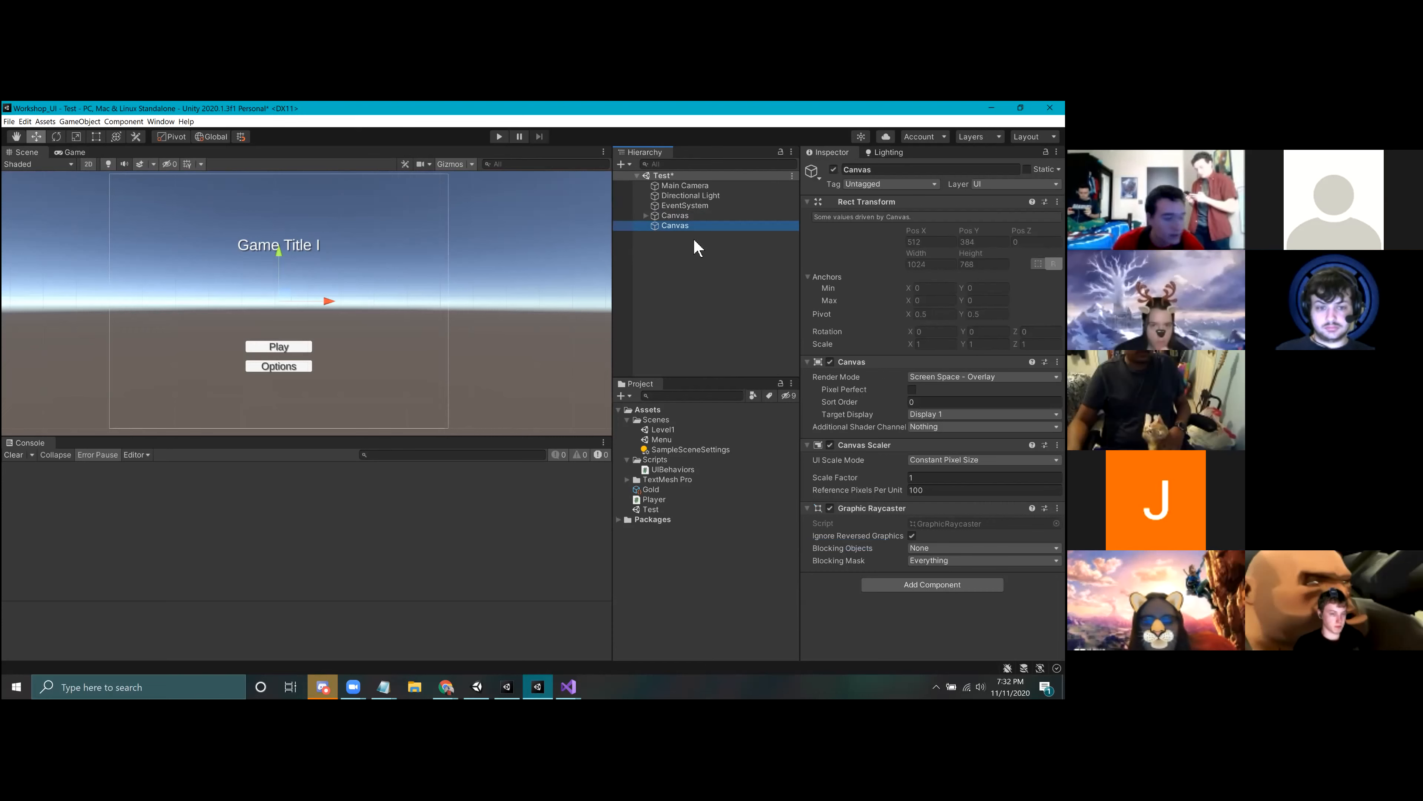
Step: Compare the two canvases and set the new Canvas's UI Scale Mode to Scale With Screen Size
click(675, 214)
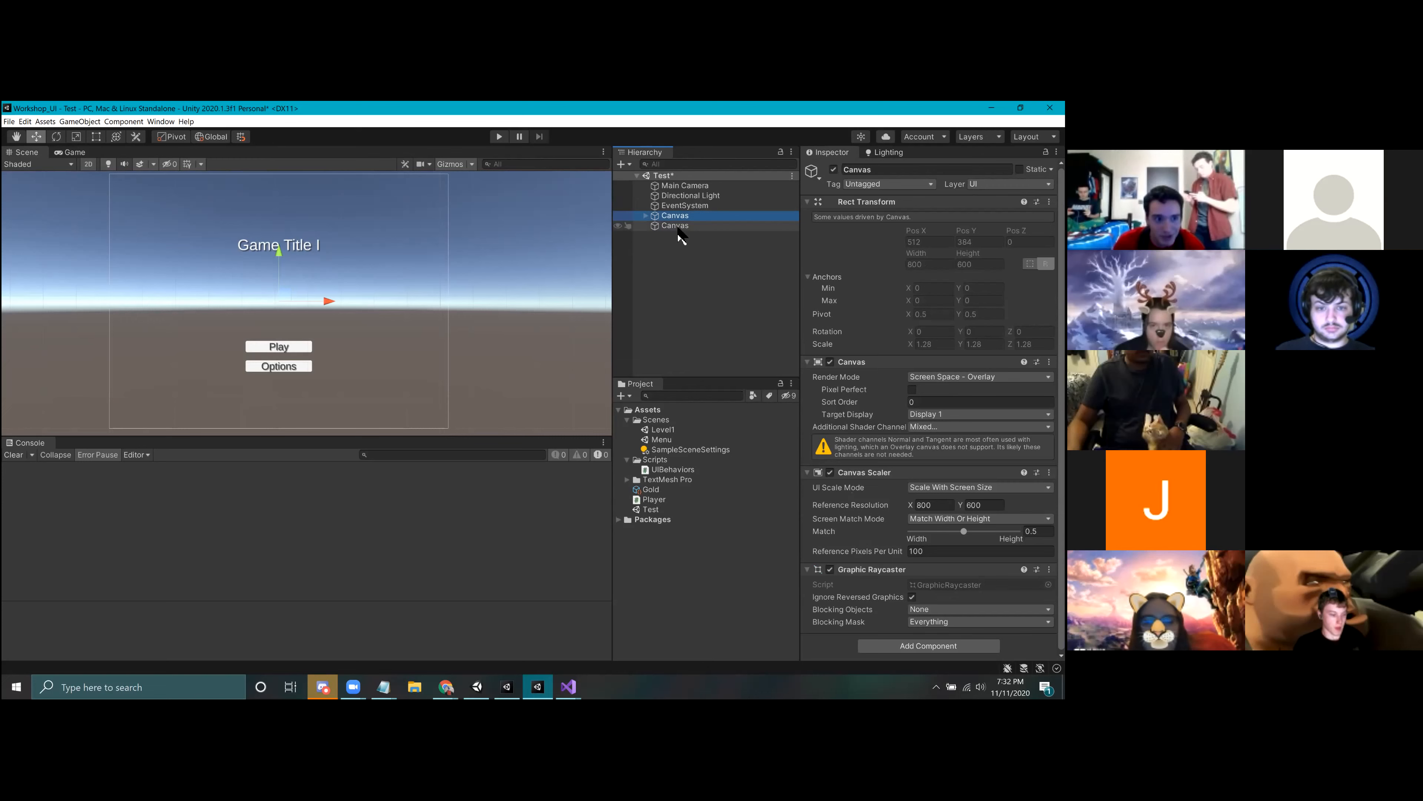
click(678, 226)
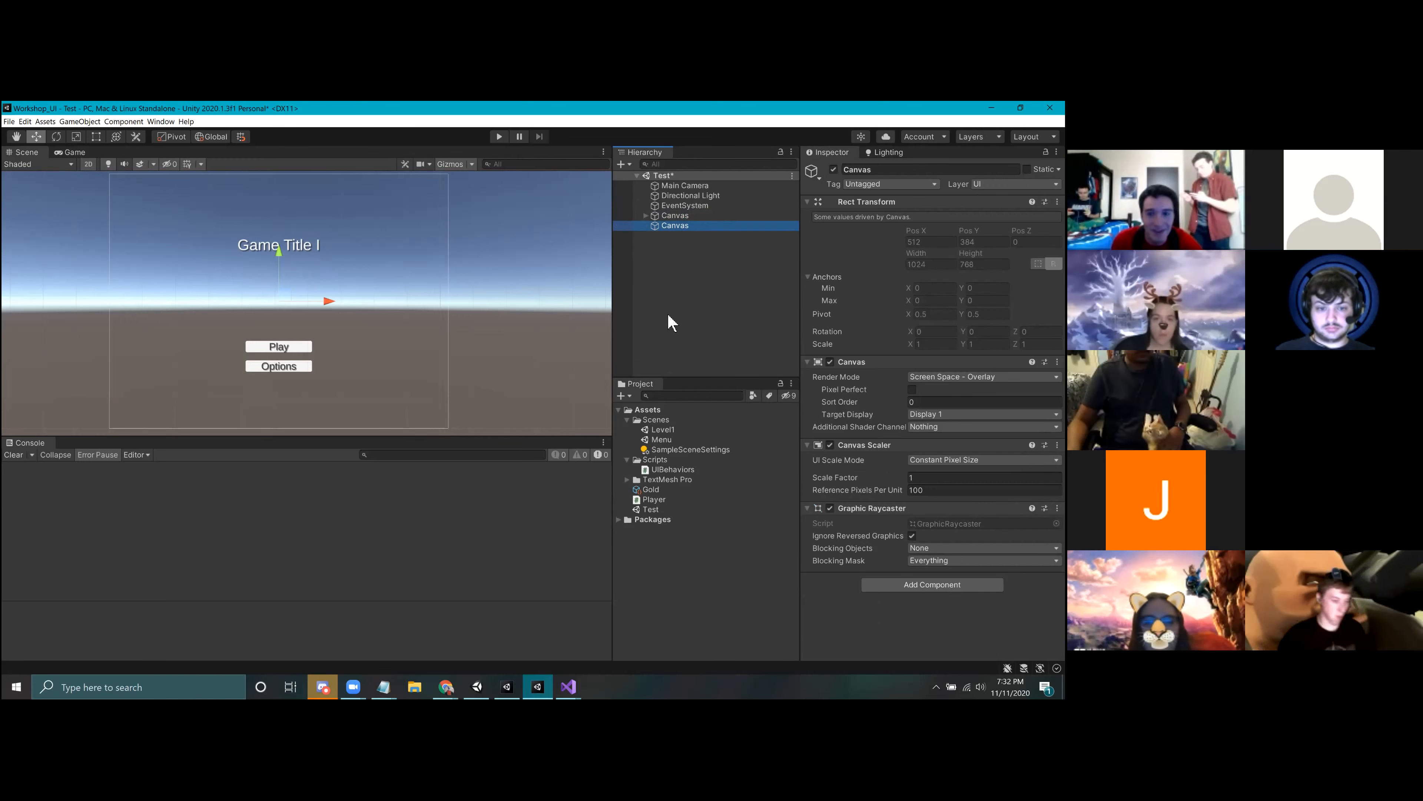
click(677, 214)
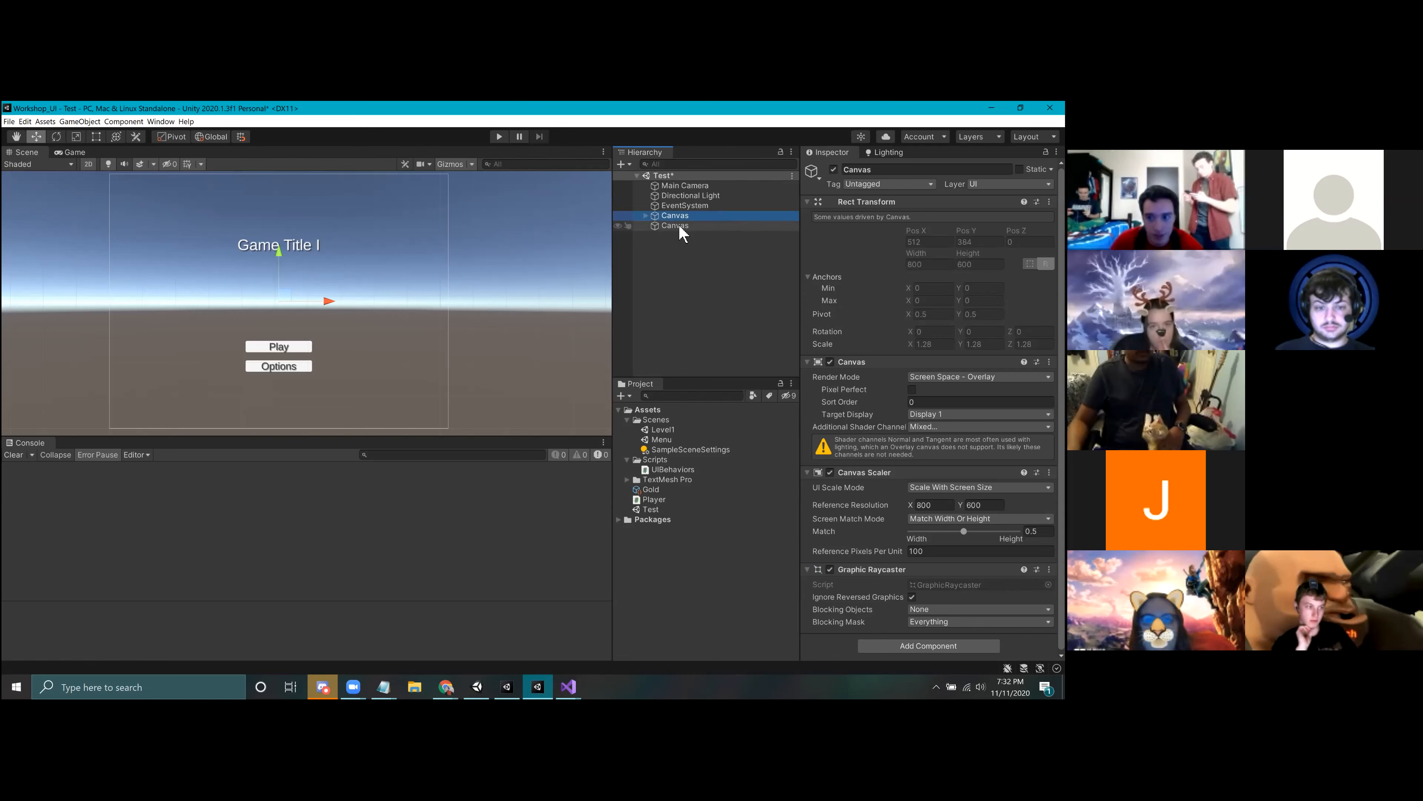
click(676, 226)
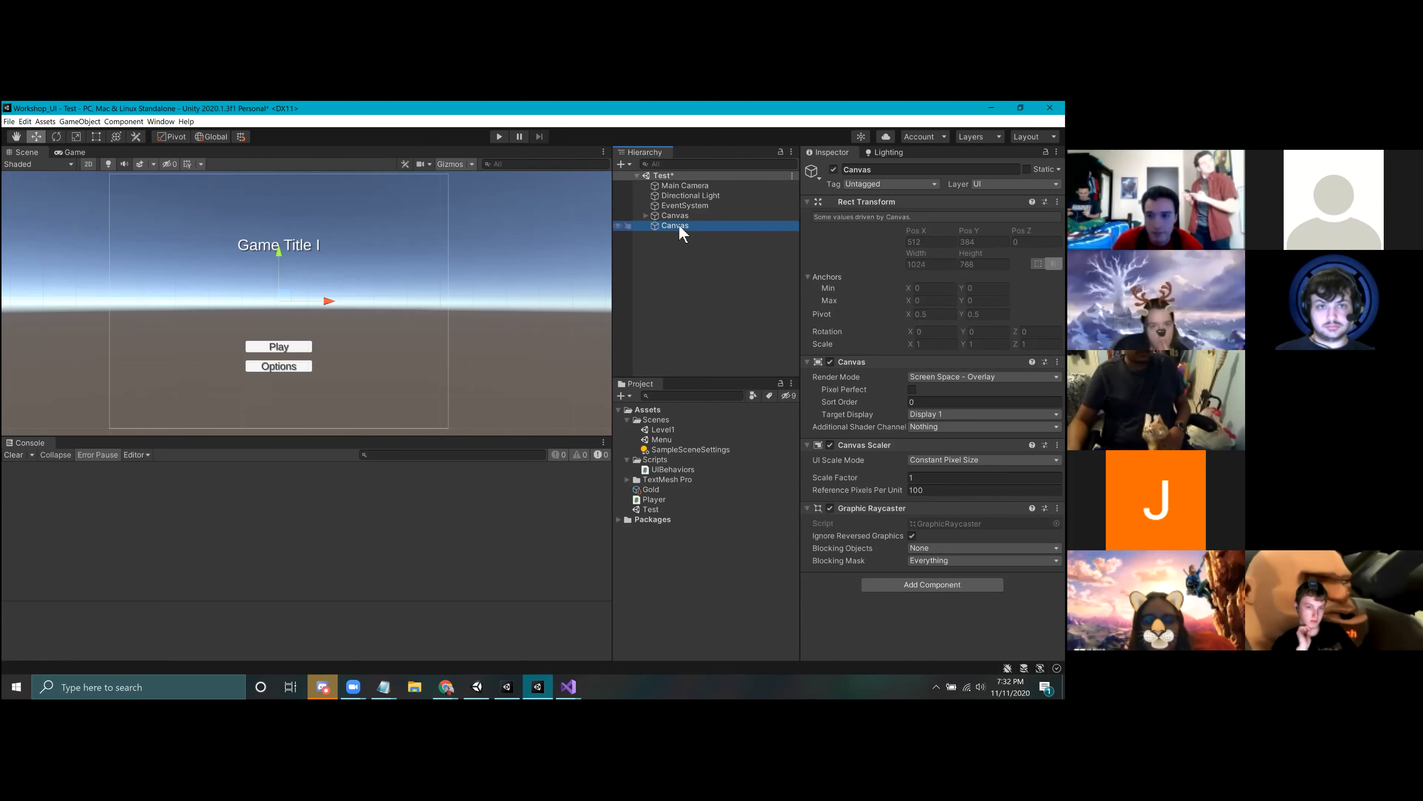
click(980, 460)
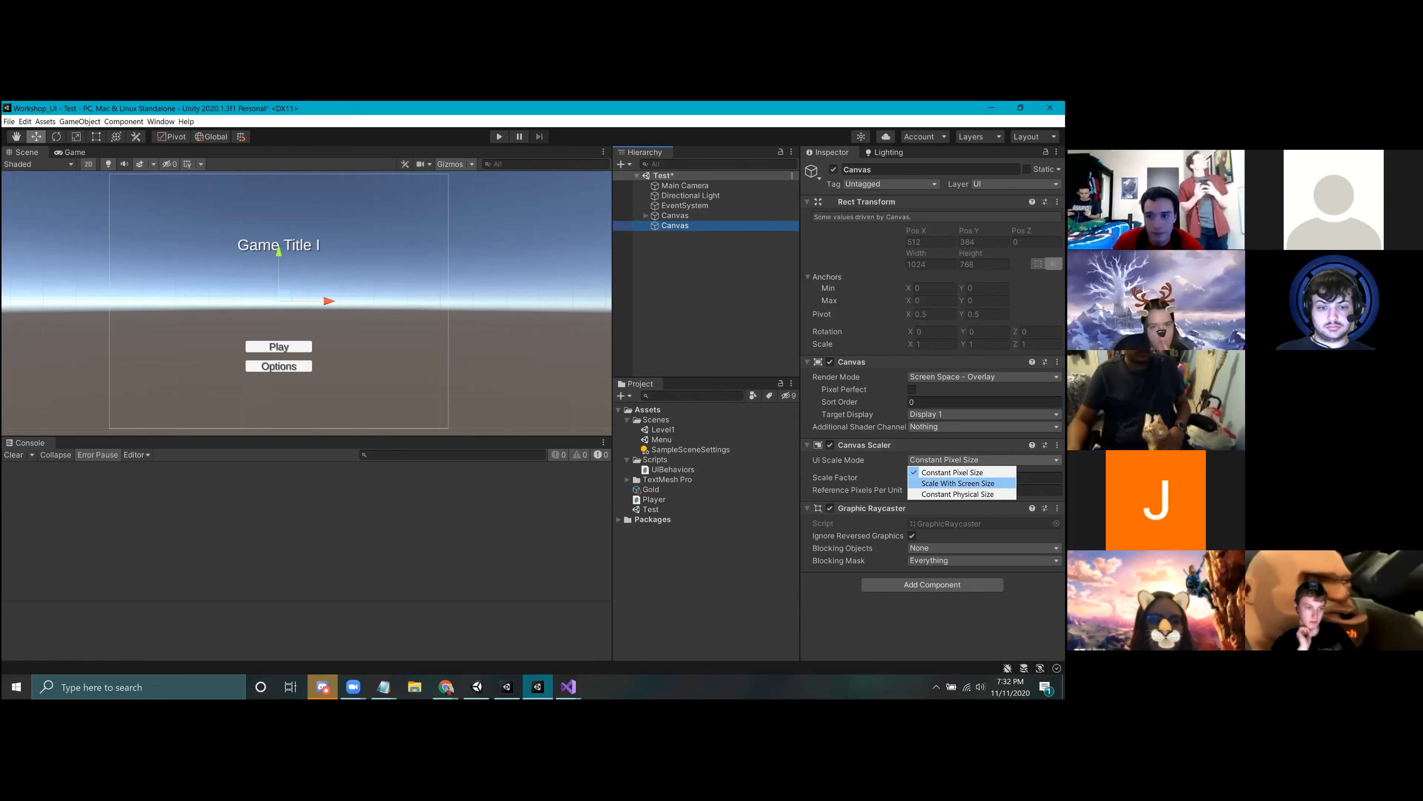
click(958, 482)
Step: Set the new Canvas's Canvas Scaler Match value to 0.5, as on the original Canvas
click(687, 217)
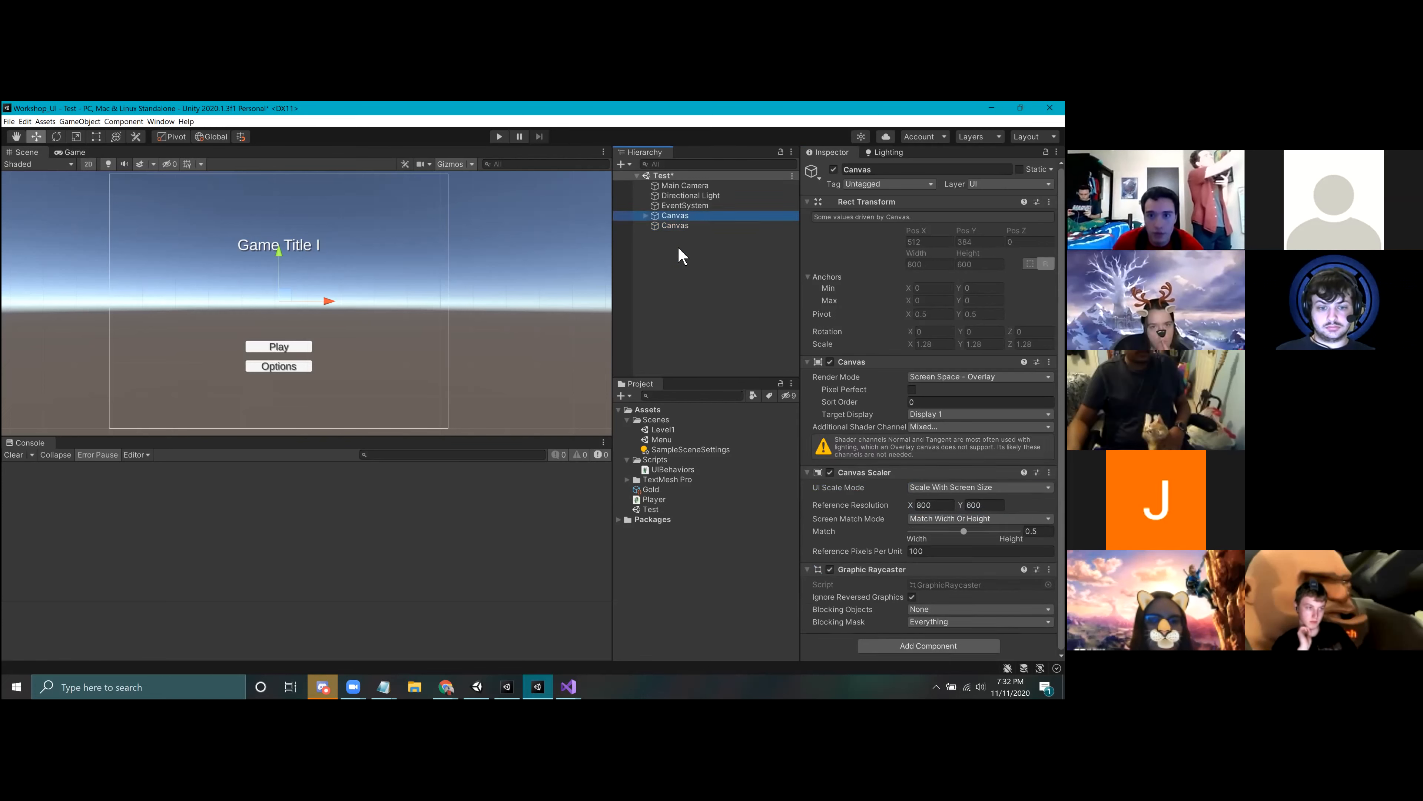
click(677, 248)
click(671, 219)
click(675, 226)
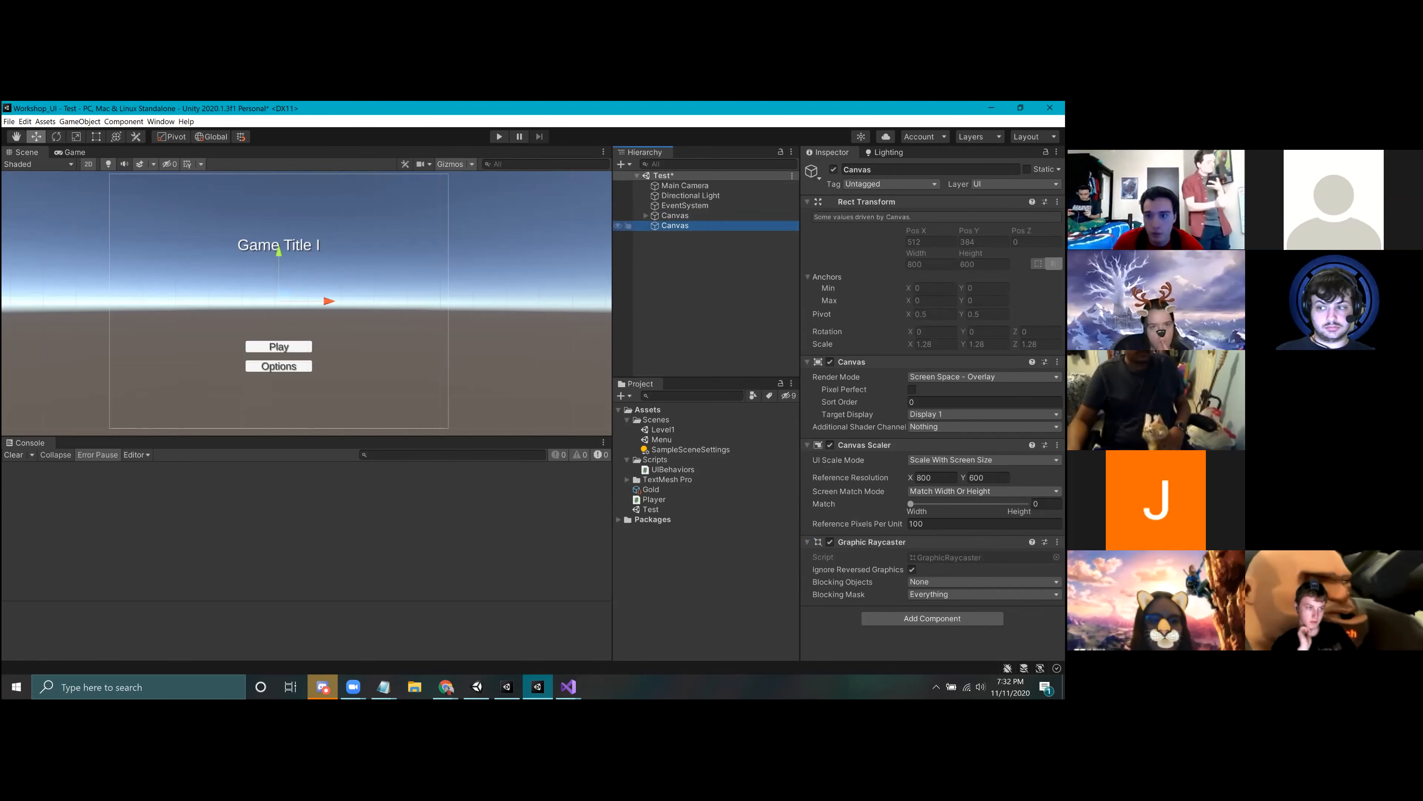
click(702, 218)
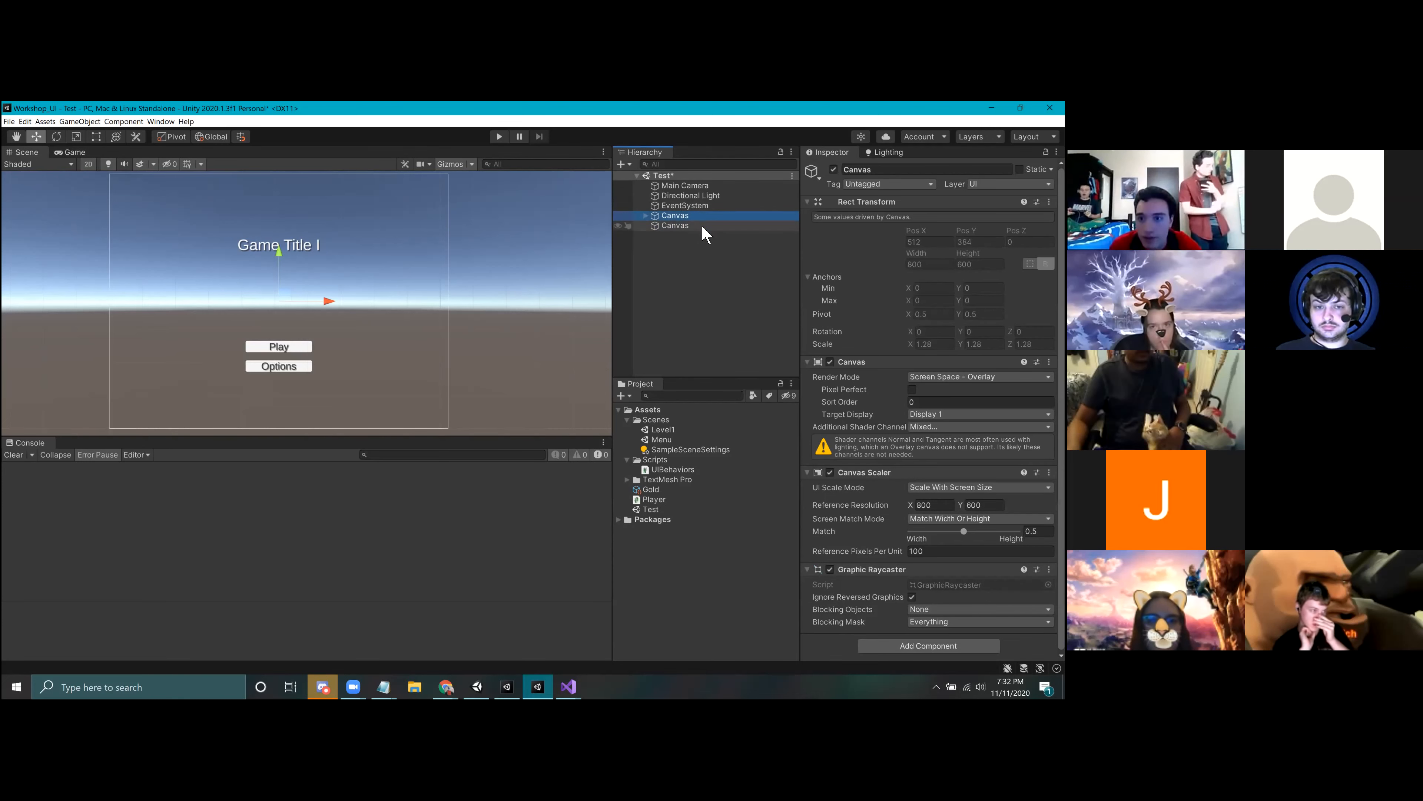
click(702, 227)
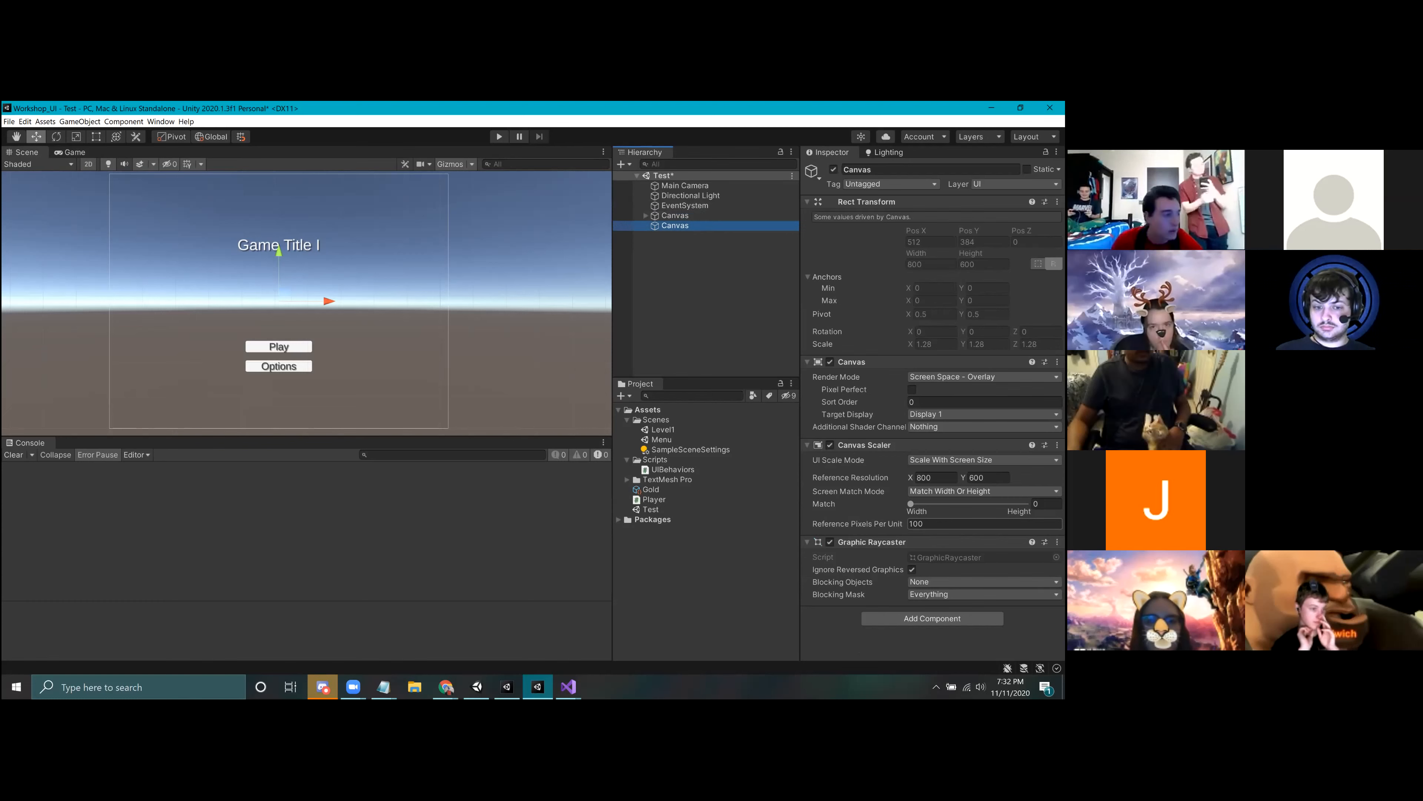
click(1046, 504)
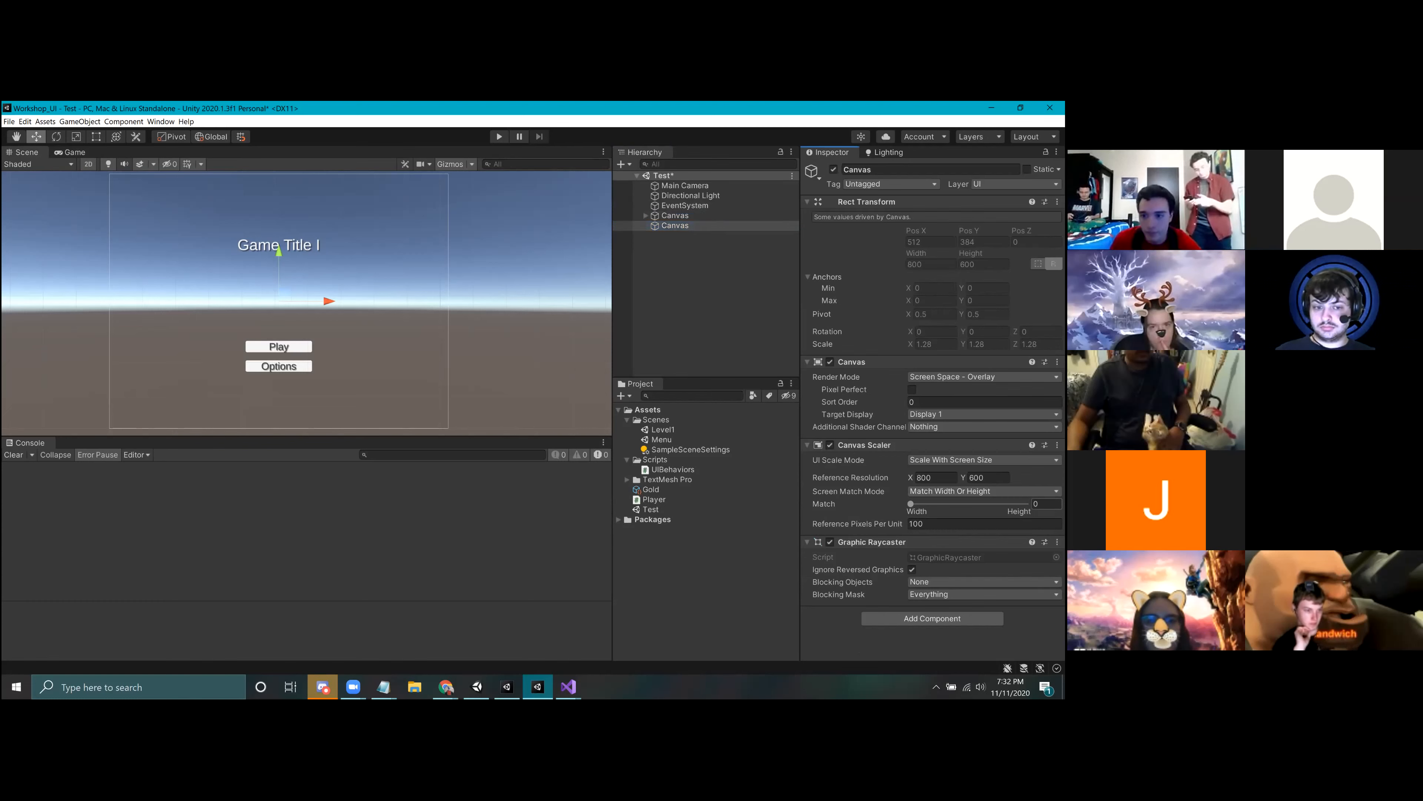
click(703, 236)
click(677, 226)
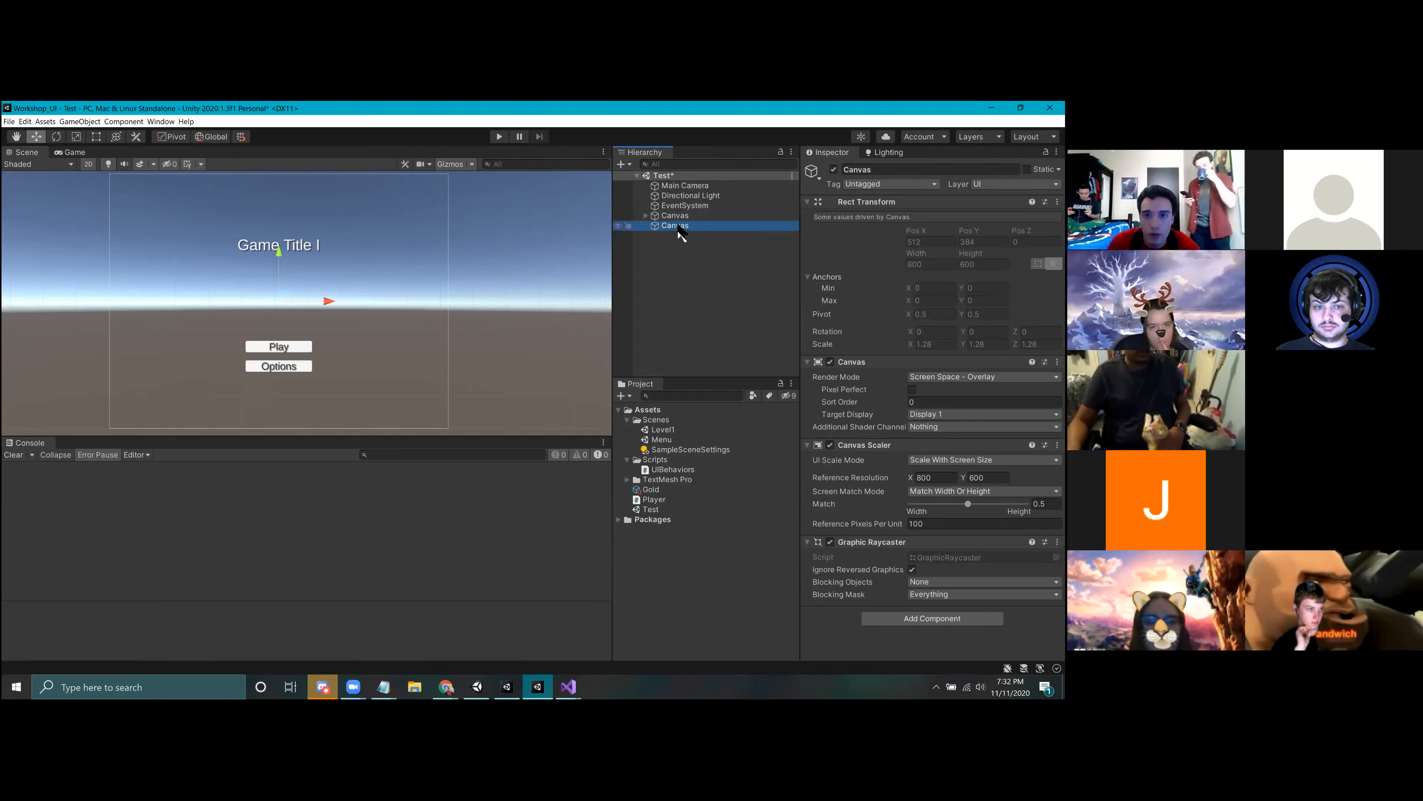
Step: Deactivate the original Canvas that holds the title and the Play and Options buttons
click(652, 218)
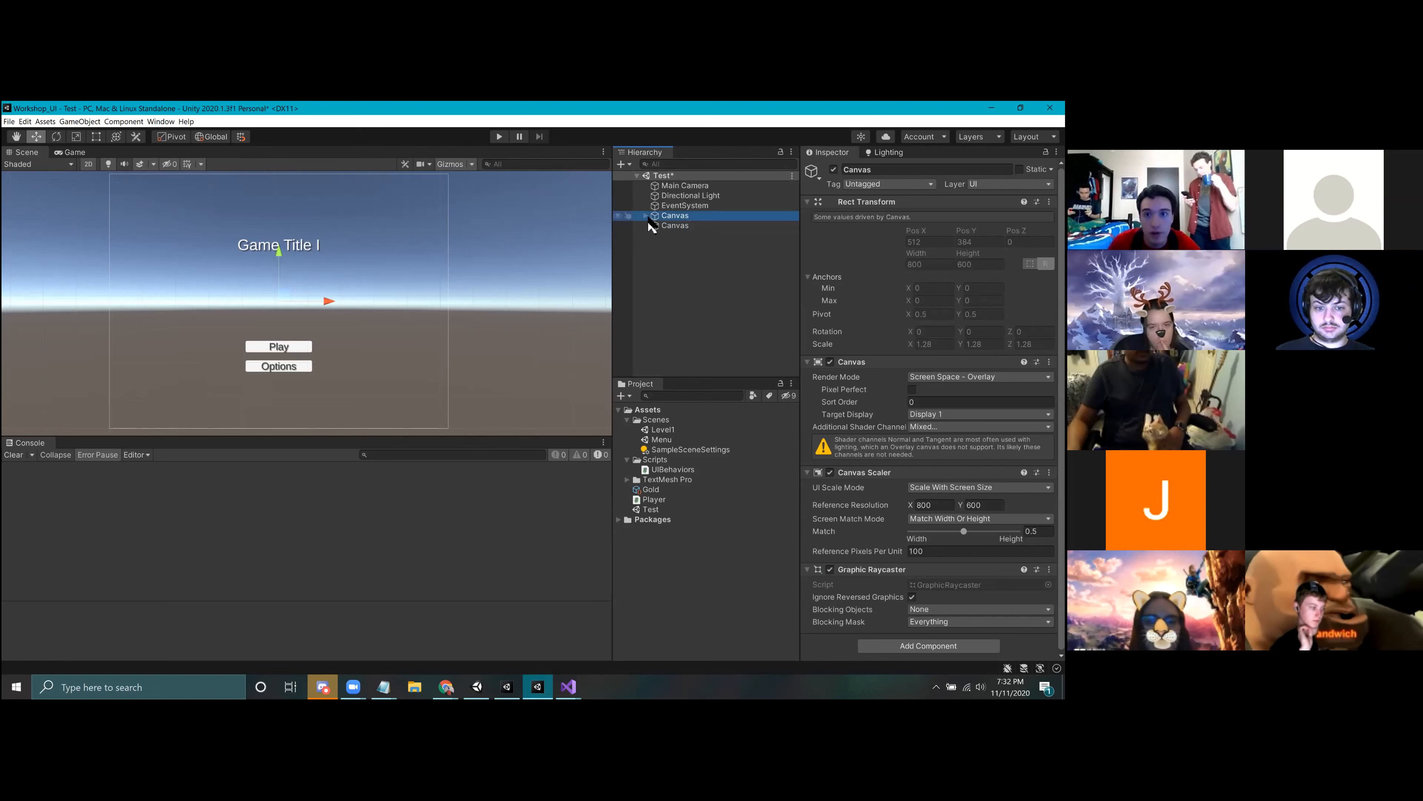
click(668, 227)
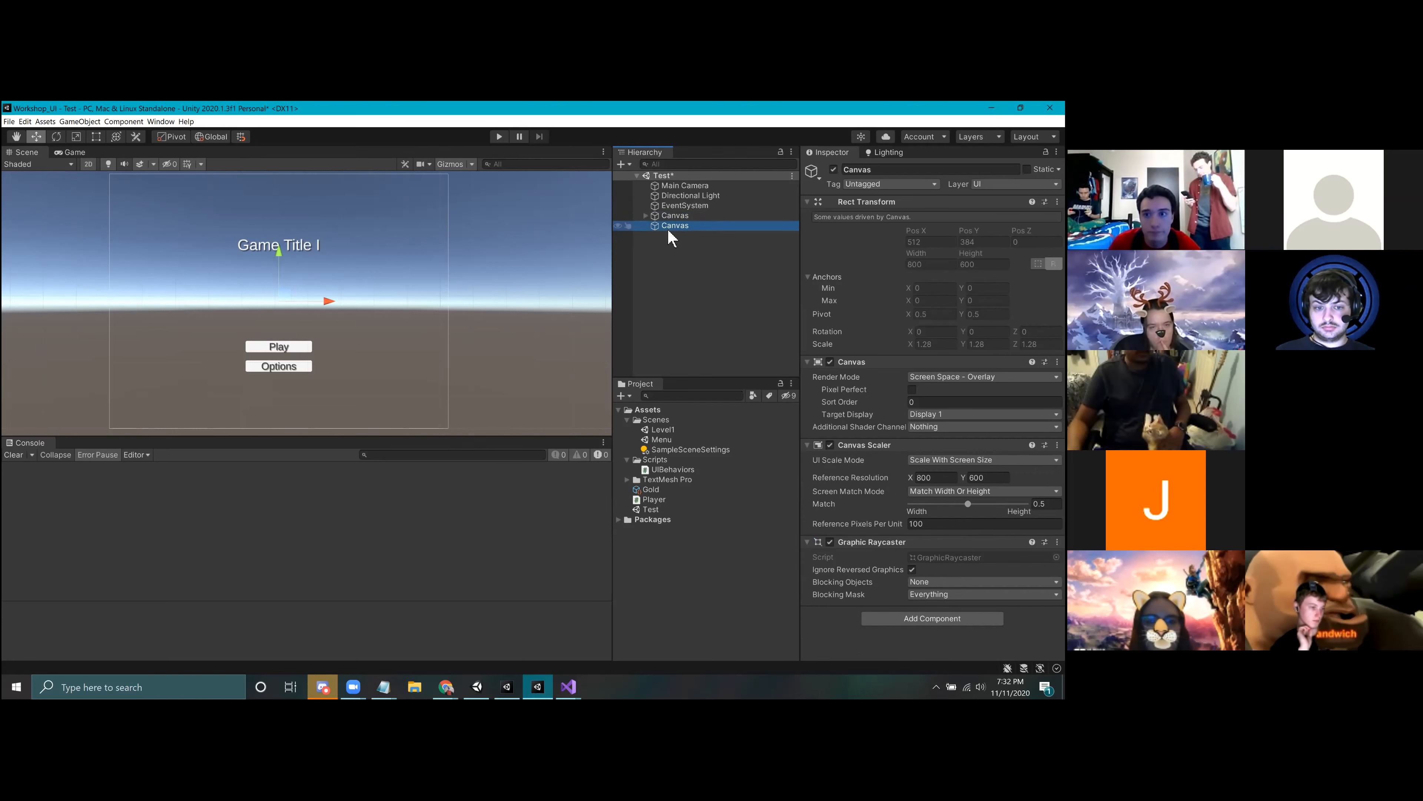
click(651, 218)
click(645, 216)
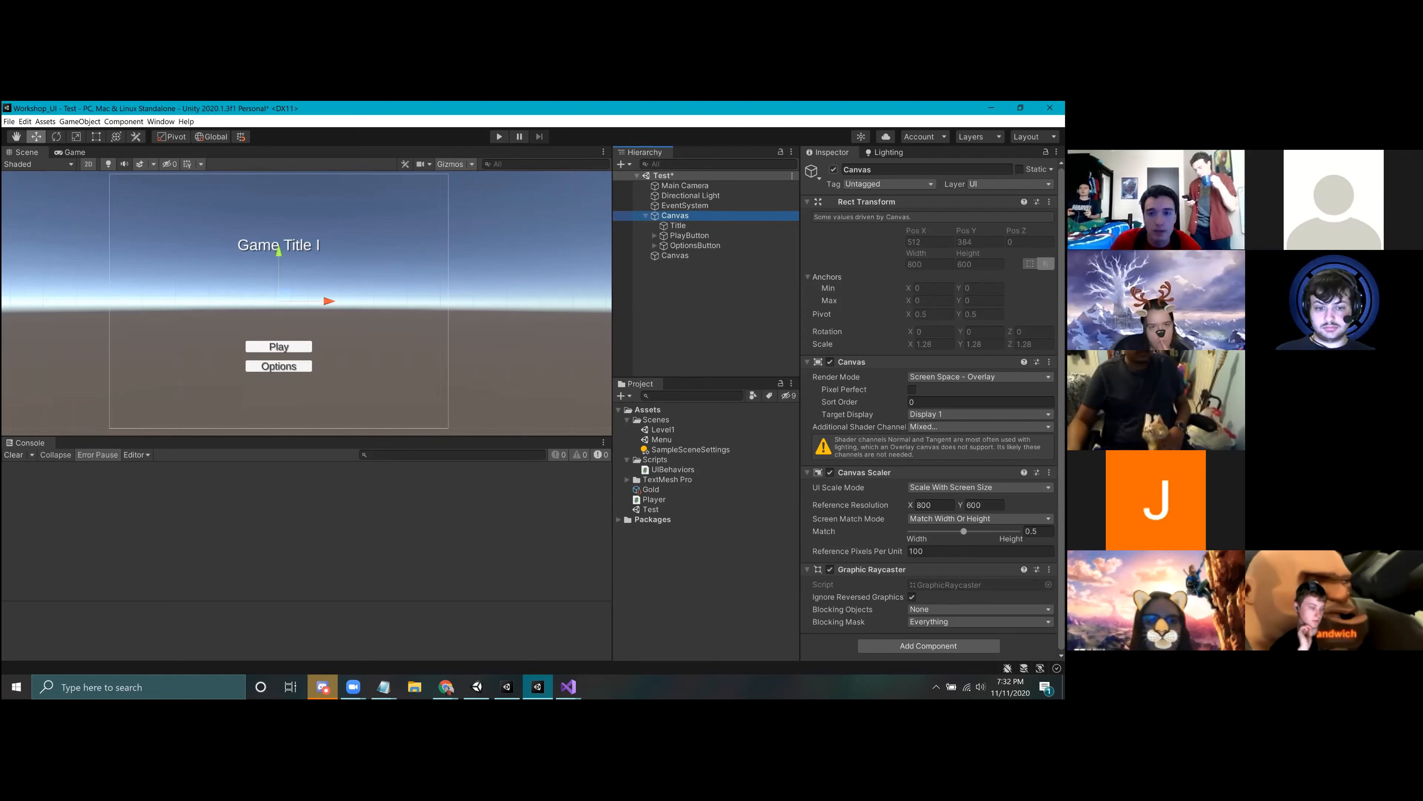
click(833, 169)
Step: Add a TextMeshPro text to the second Canvas and move it up to about Pos Y 175
click(674, 258)
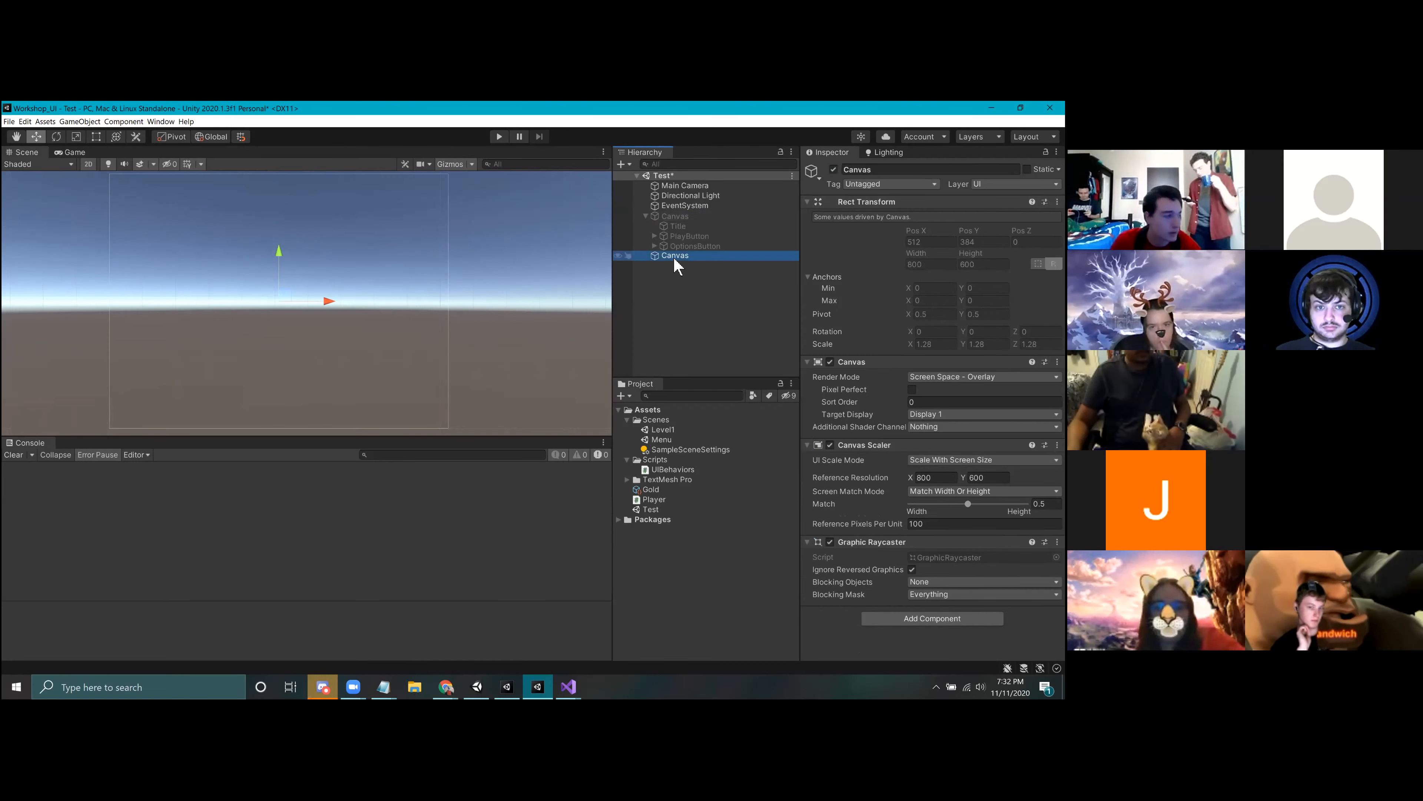
right_click(673, 255)
mouse_move(748, 435)
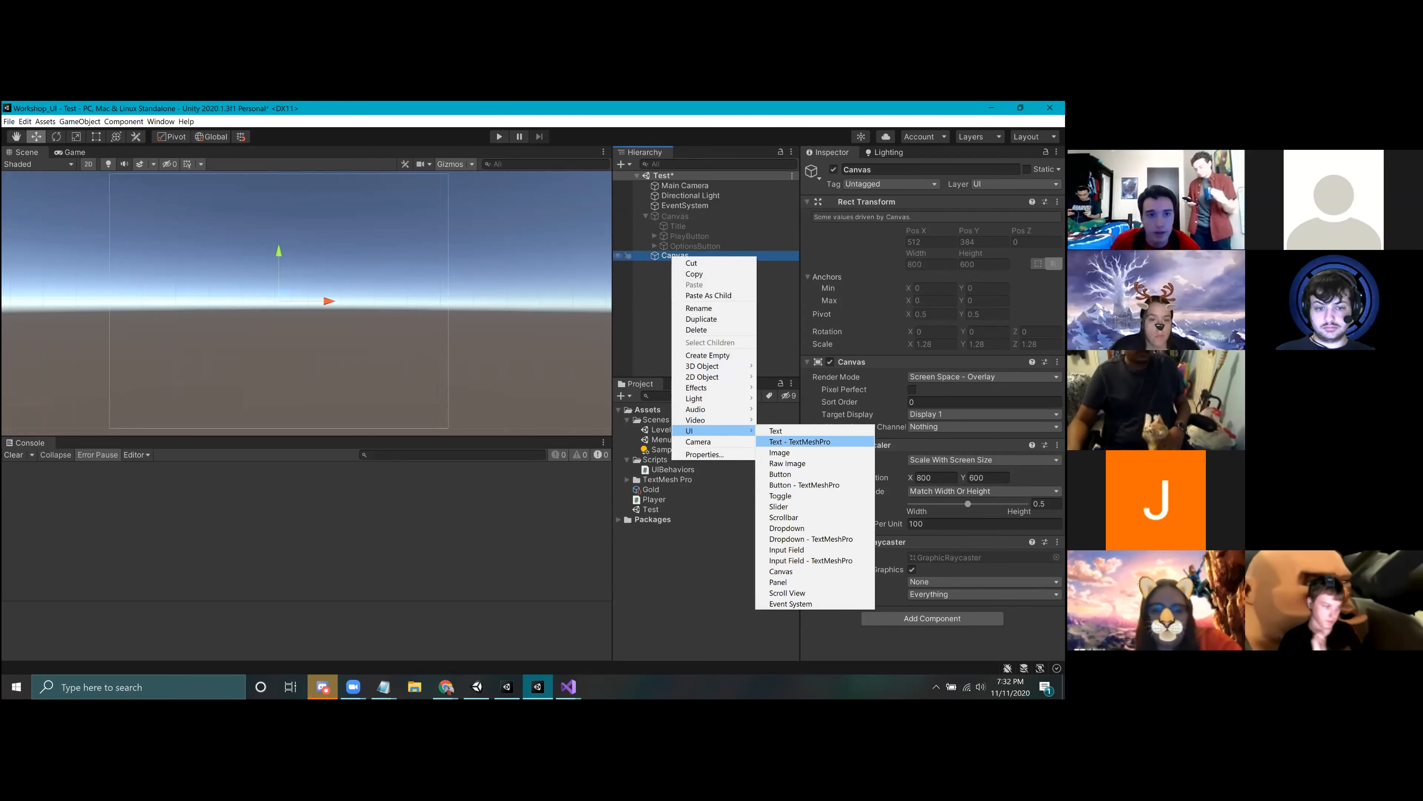
click(802, 441)
drag(279, 252, 282, 186)
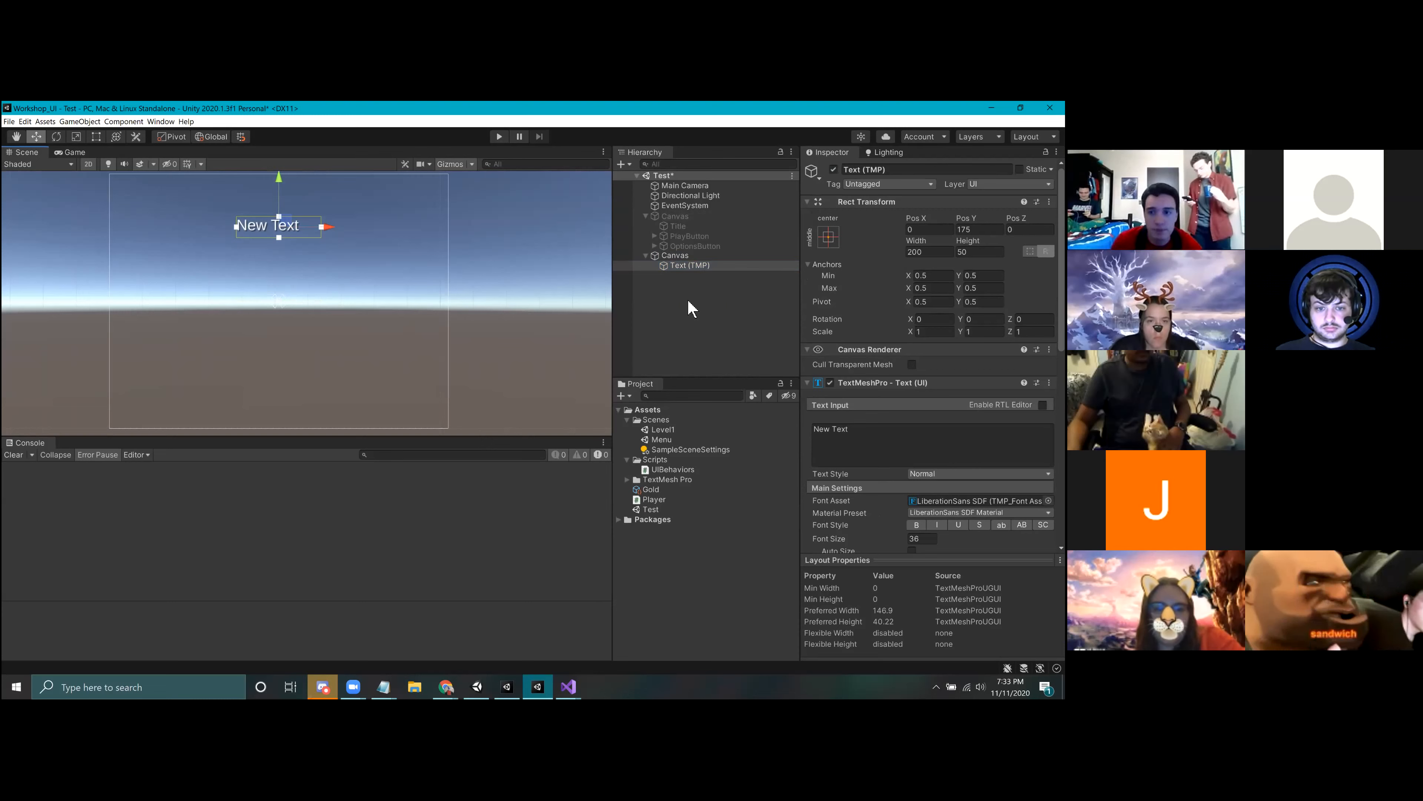
Step: Set the new text's content to "Options" and center it horizontally and vertically within its box
double_click(821, 429)
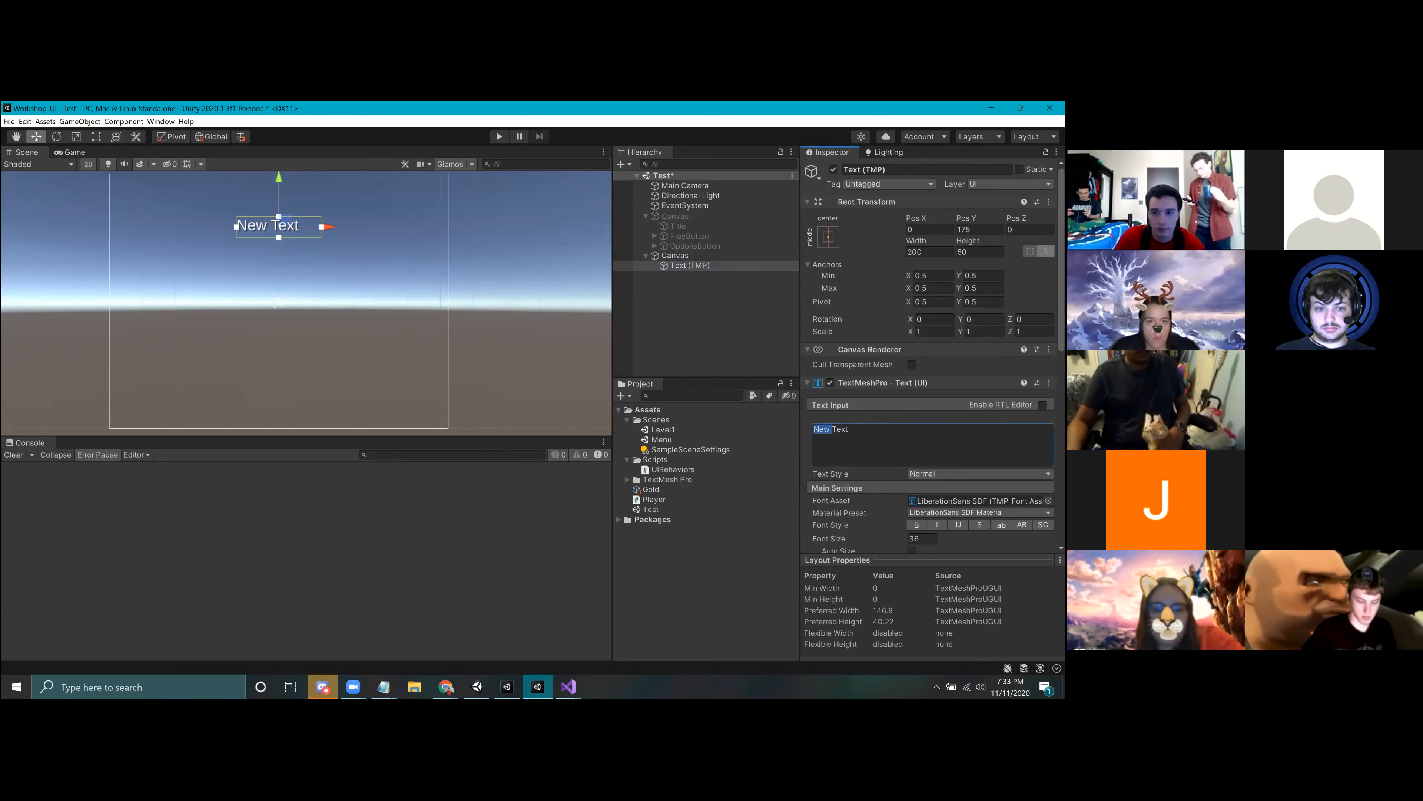
key(ctrl+a)
text(Options)
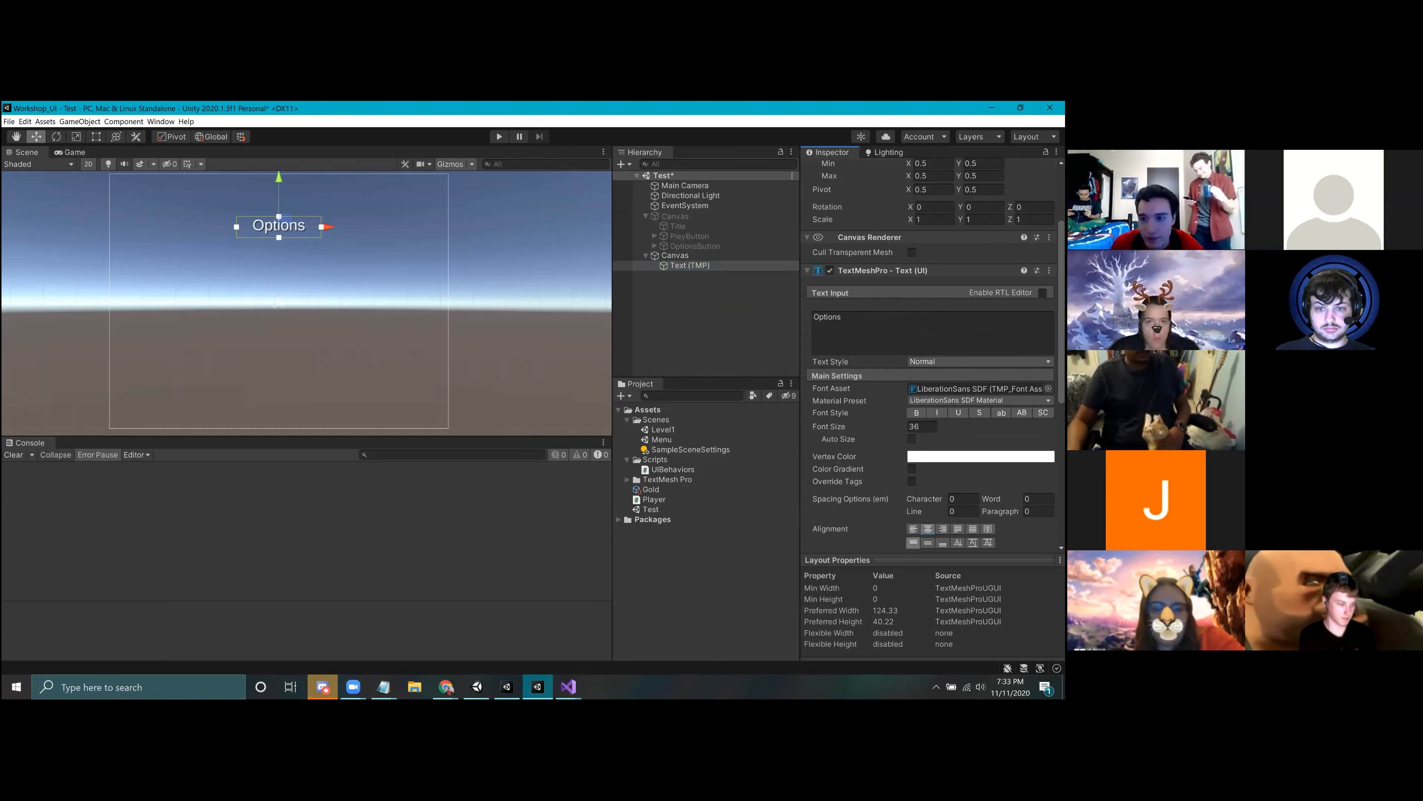
click(649, 296)
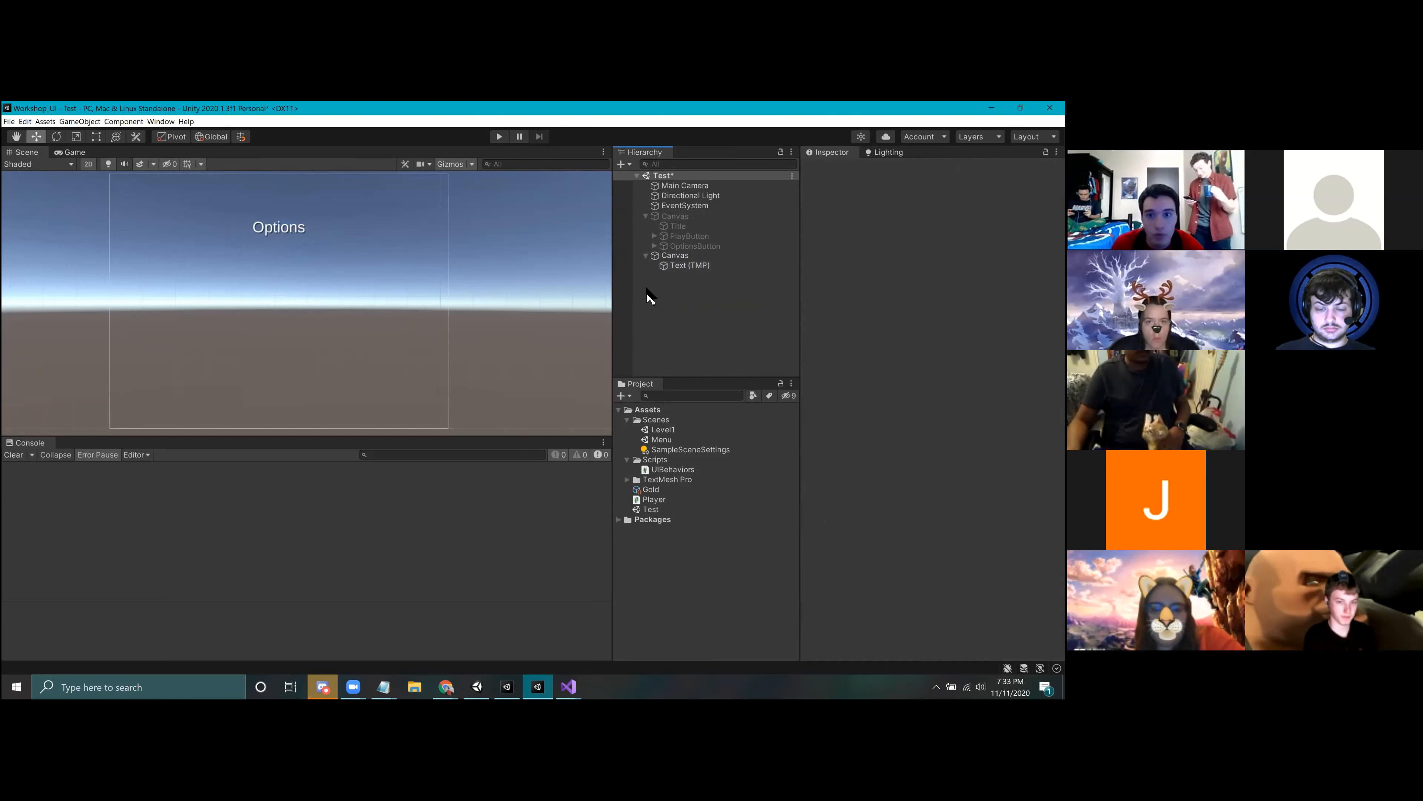
click(720, 265)
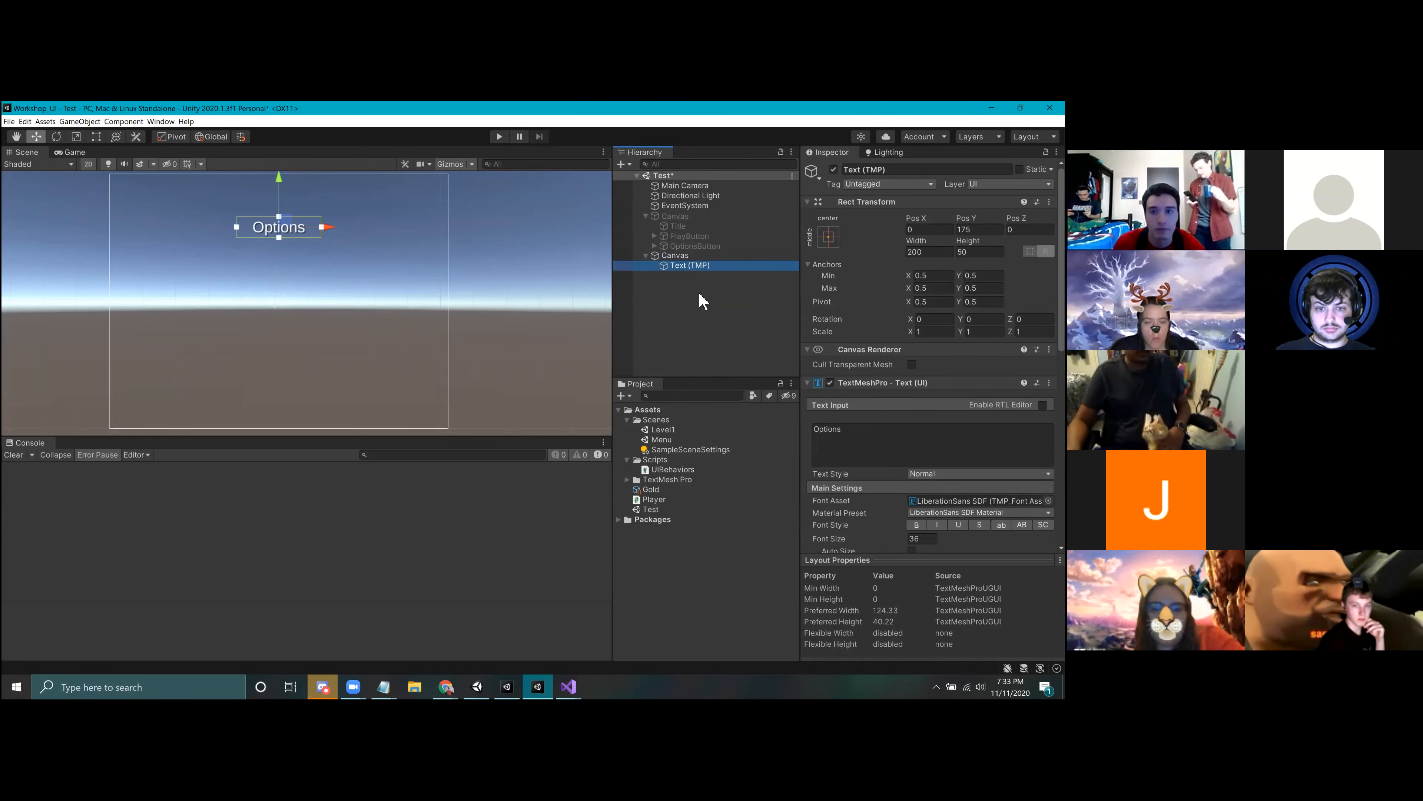
Step: Add a UI Button to the second Canvas and move it down to about Pos Y -106
right_click(680, 258)
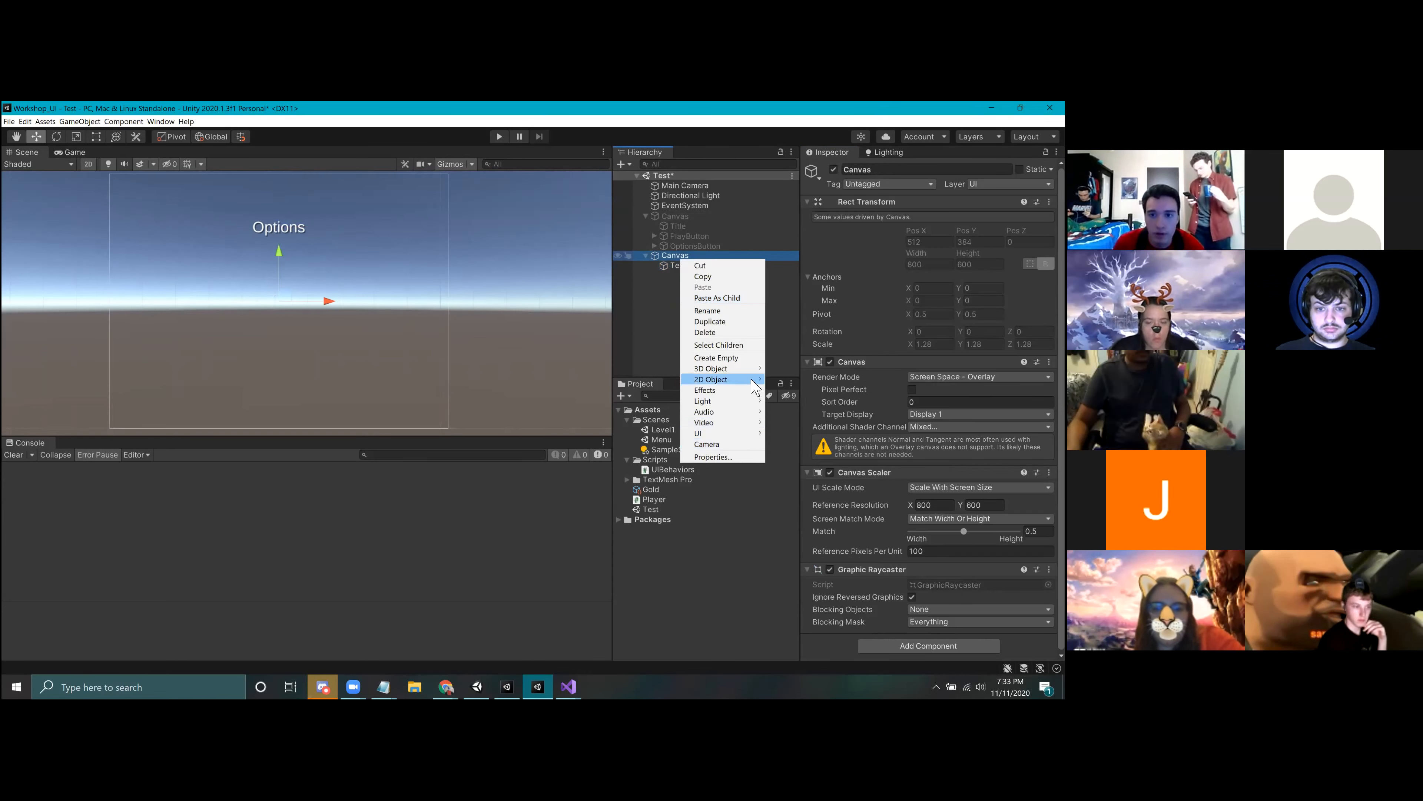
mouse_move(758, 434)
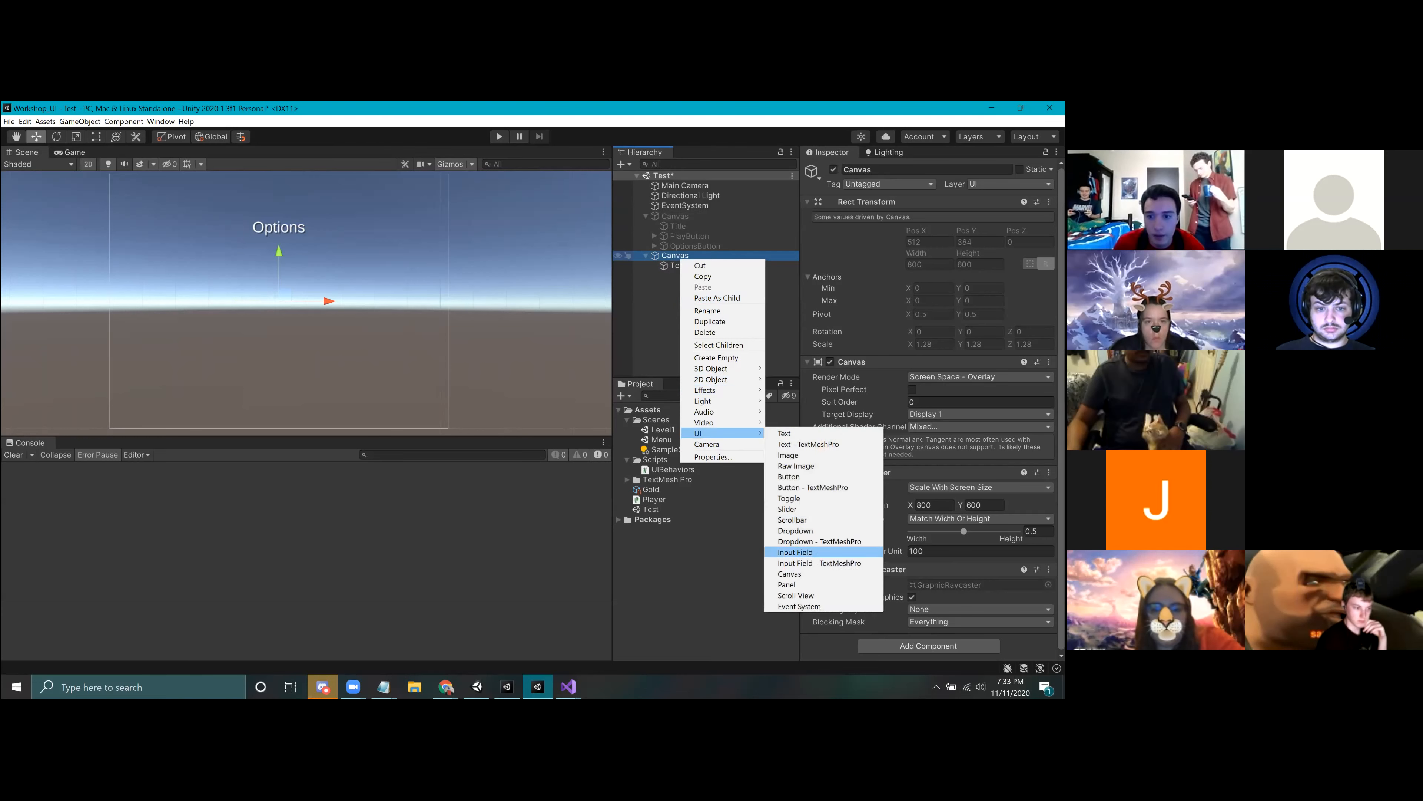
click(789, 476)
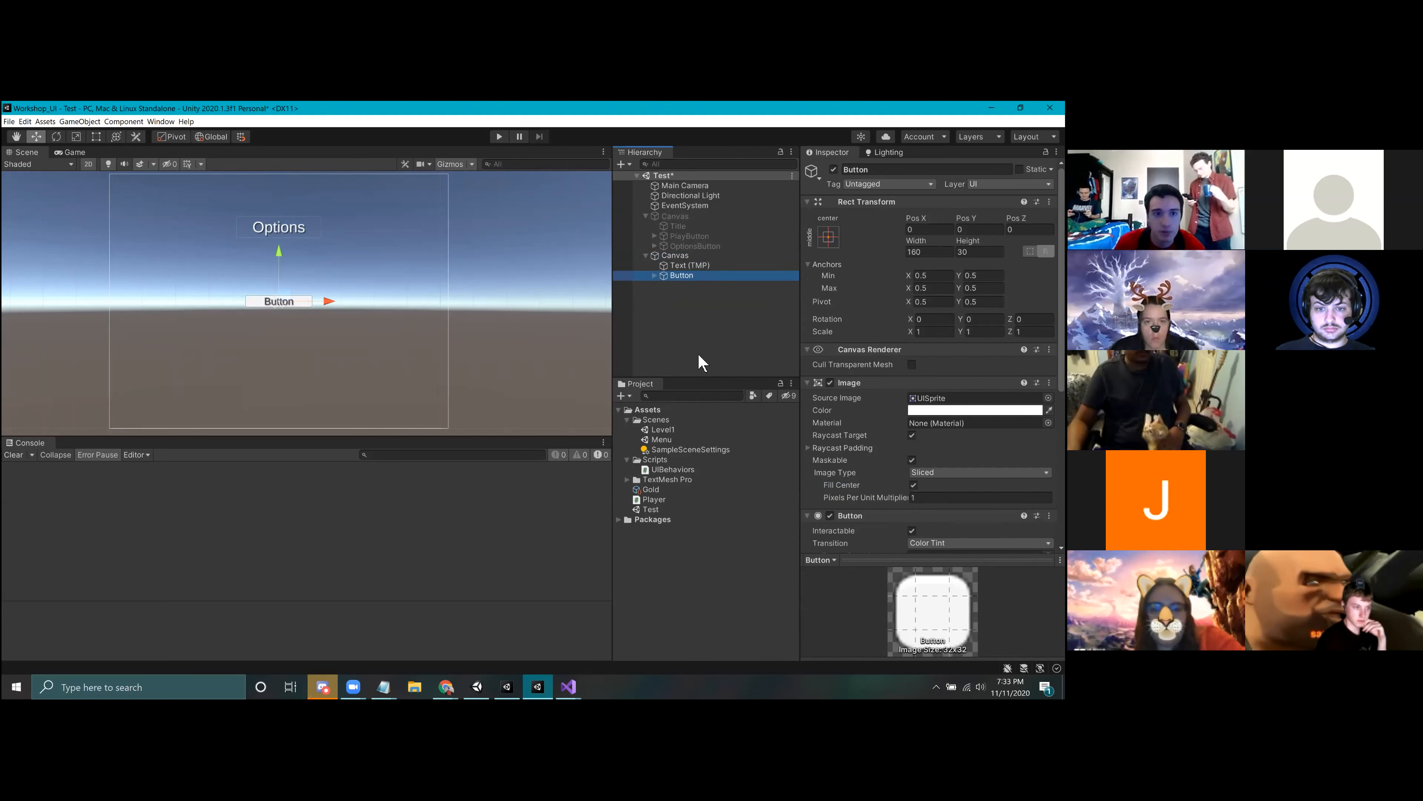
drag(287, 261, 288, 305)
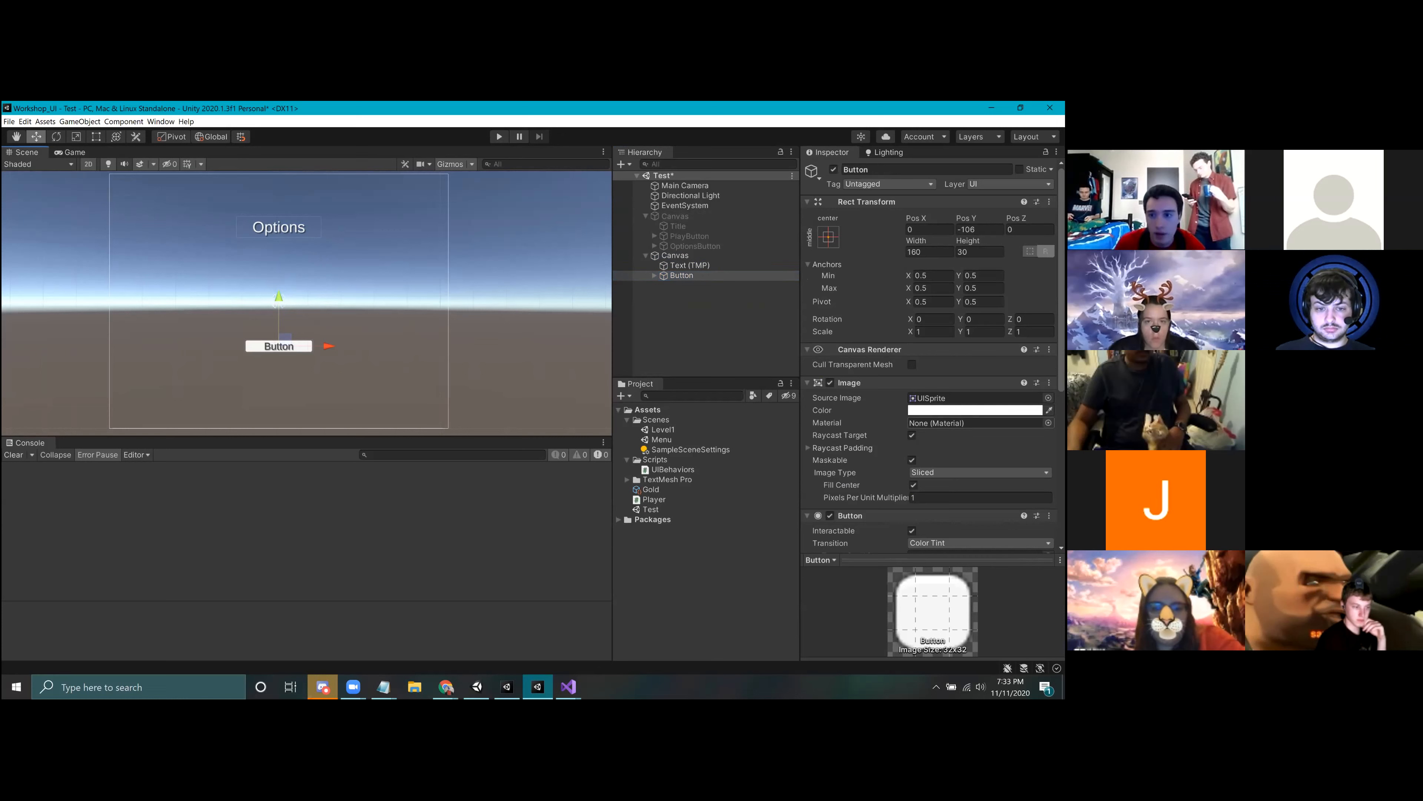
Step: Rename the second Canvas's button to BackButton
right_click(682, 276)
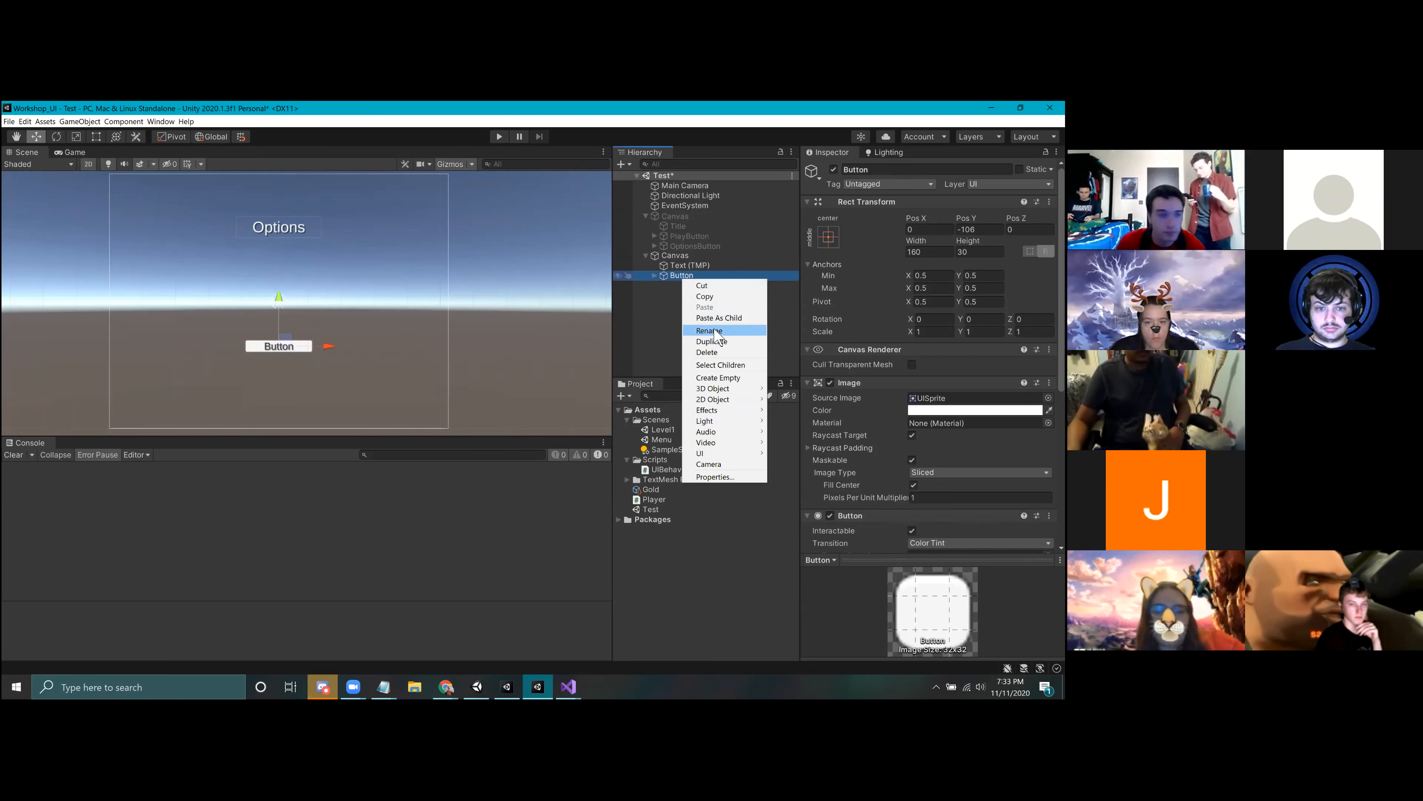
click(717, 333)
text(Bac)
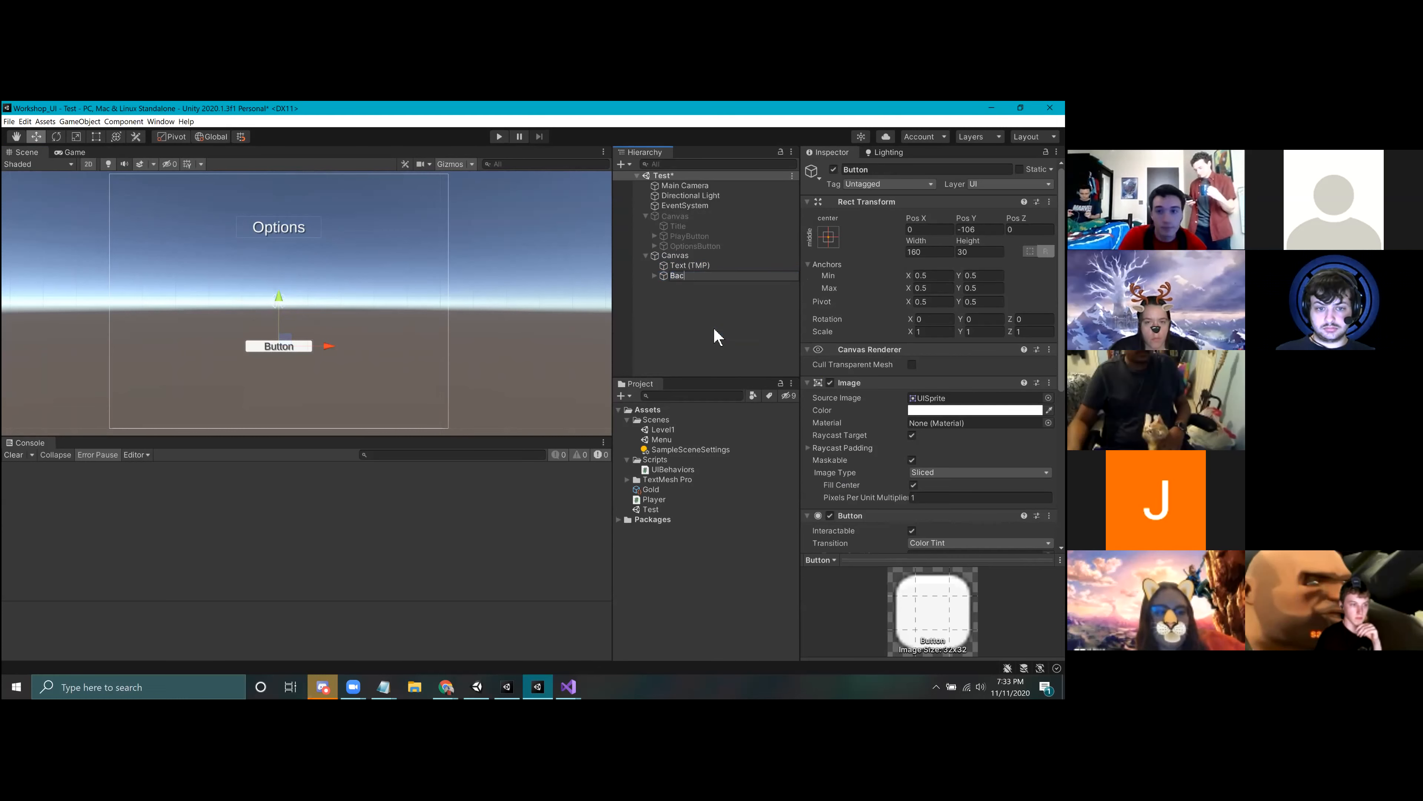
text(kButton)
key(Return)
Step: Set the label text of BackButton to "Back" and collapse its children again
click(653, 275)
click(697, 285)
double_click(824, 429)
text(Back)
click(653, 275)
click(686, 275)
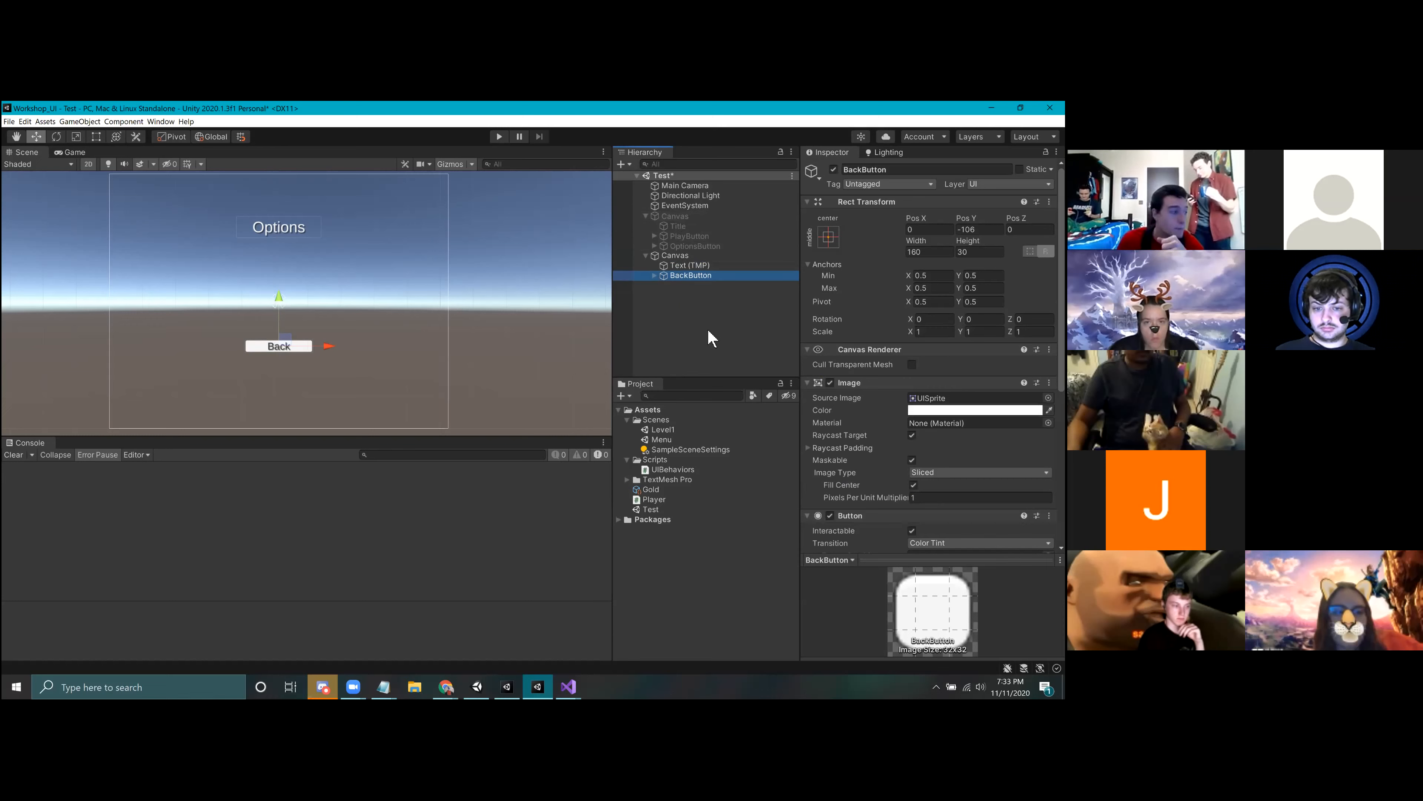
Step: Deactivate the options Canvas, reactivate the original Canvas with the title and Play button, and save the scene
click(683, 254)
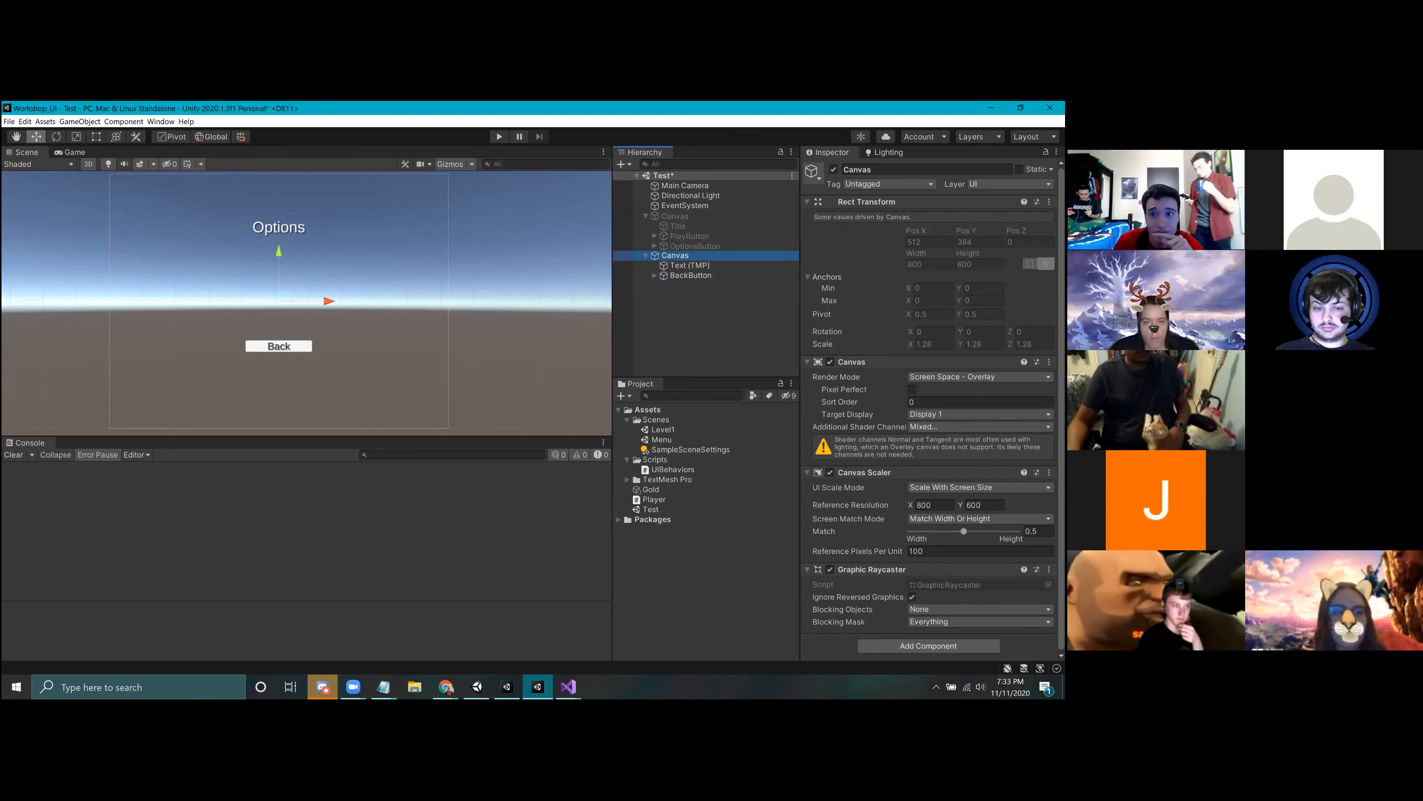
click(833, 170)
click(728, 216)
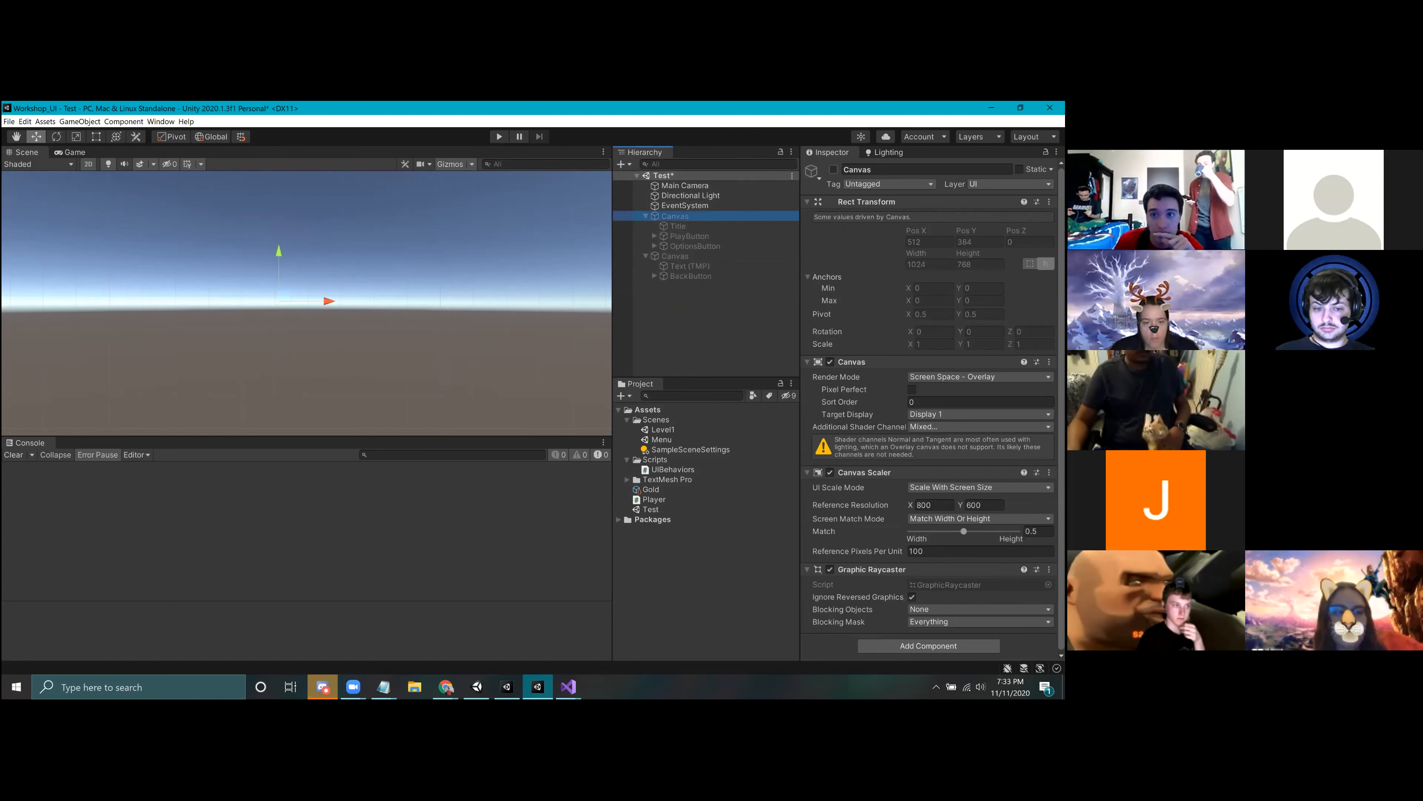
click(833, 169)
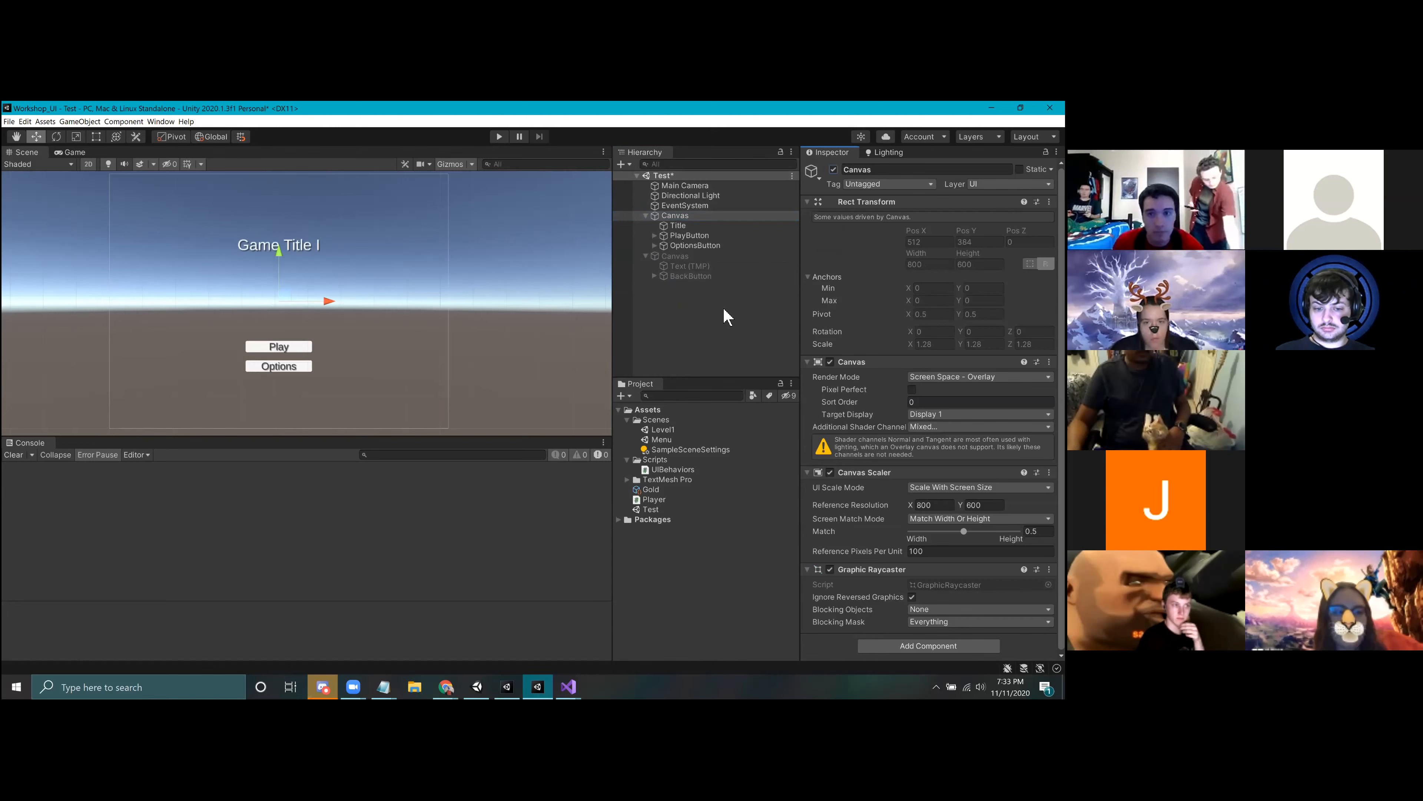
click(732, 320)
key(ctrl+s)
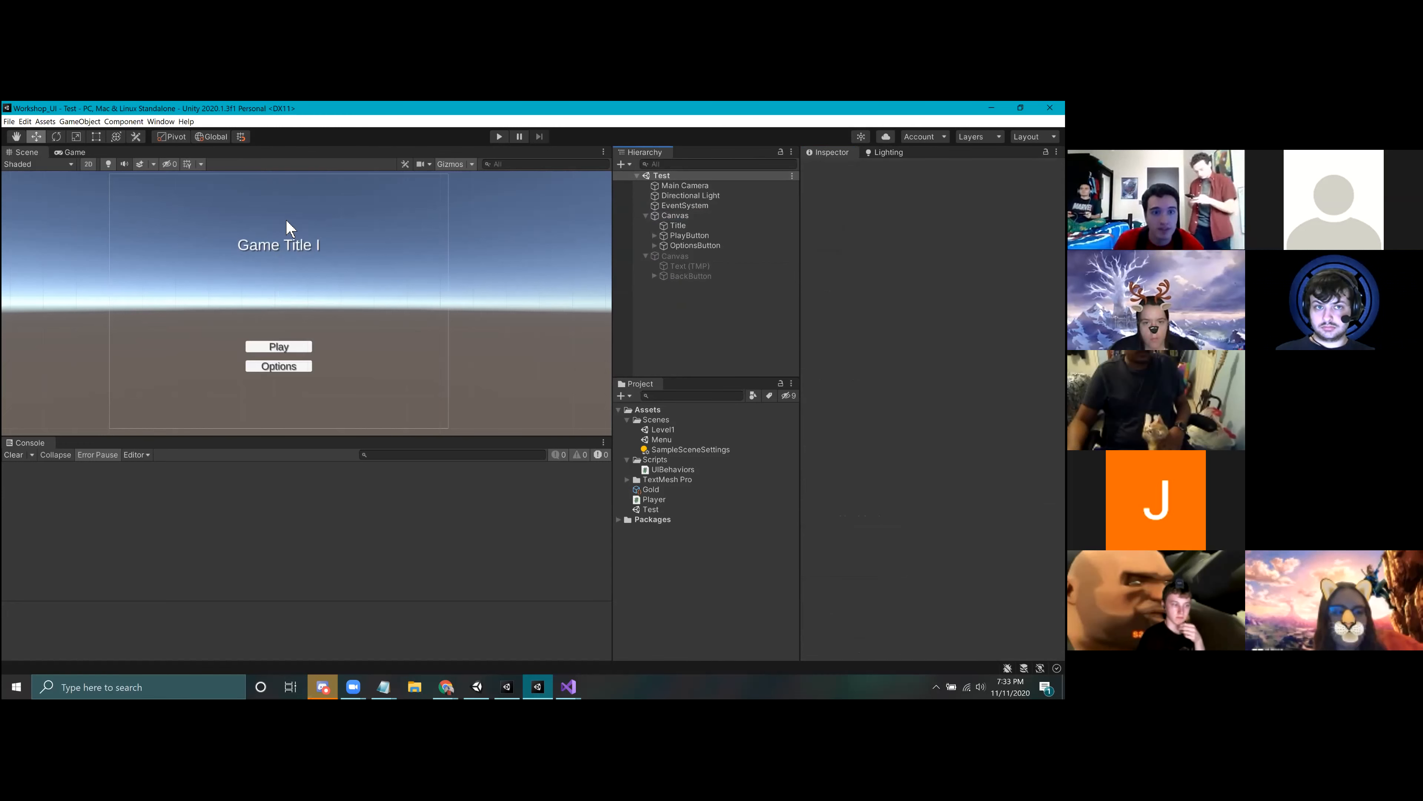
Step: Add the UI Behaviors script component to OptionsButton
click(725, 247)
scroll(930, 538, down, 5)
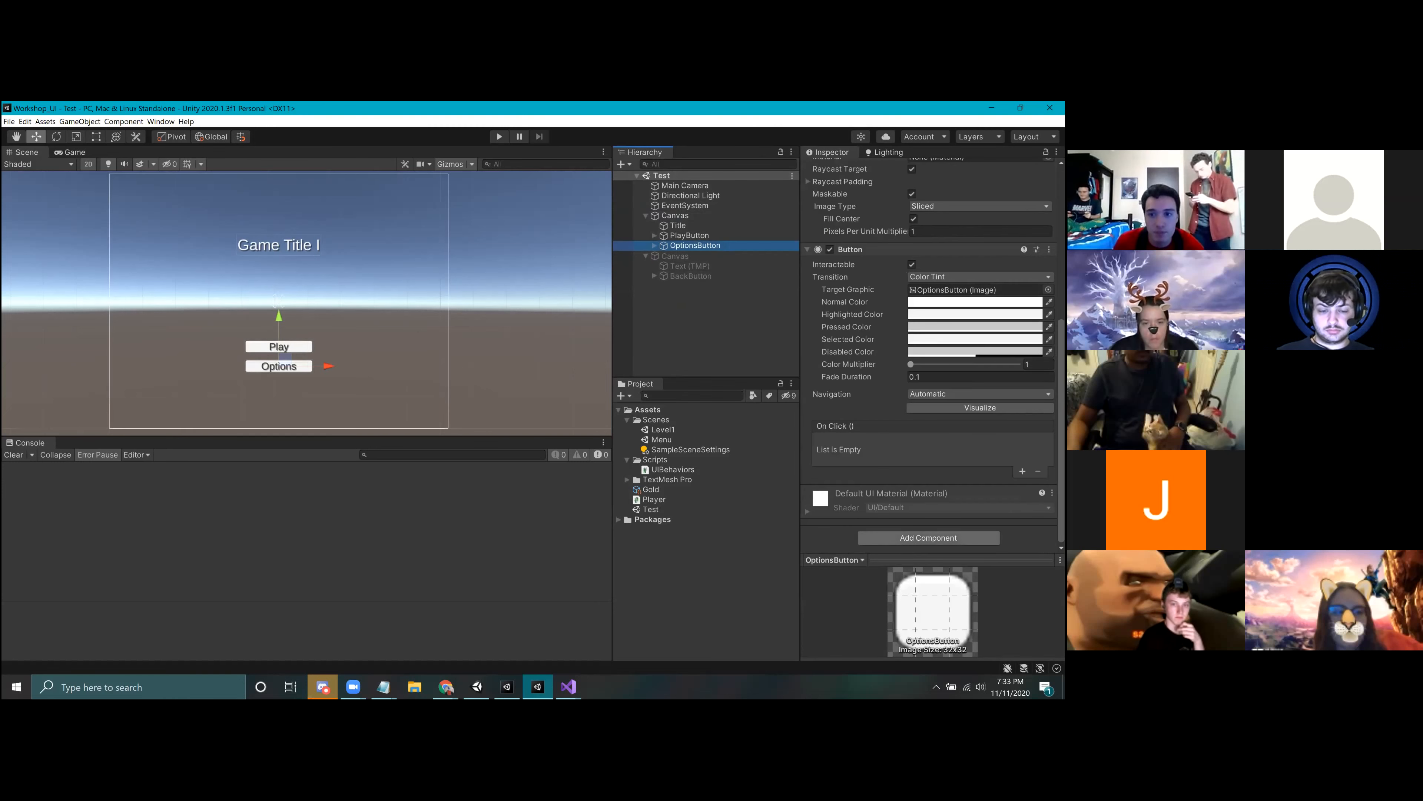
click(928, 537)
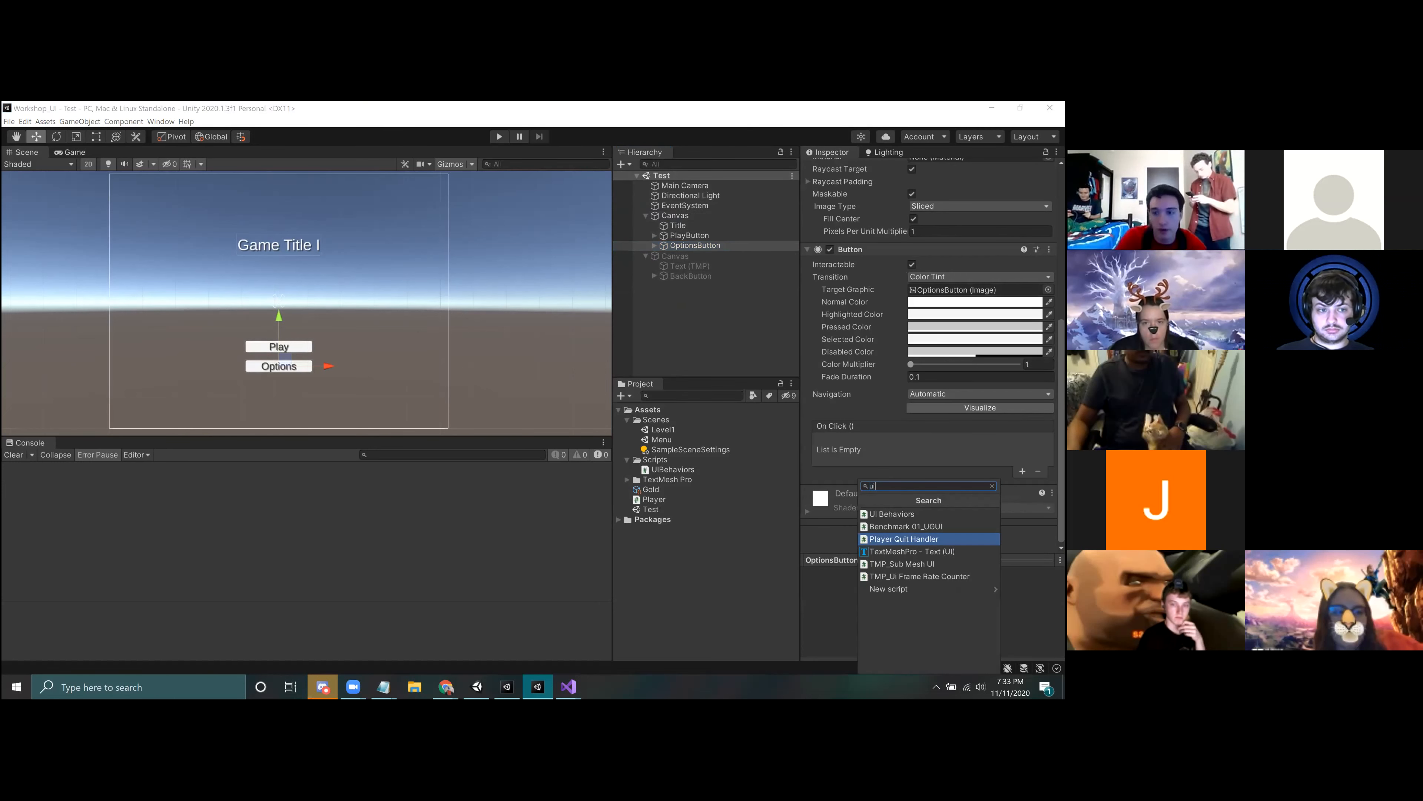
click(891, 513)
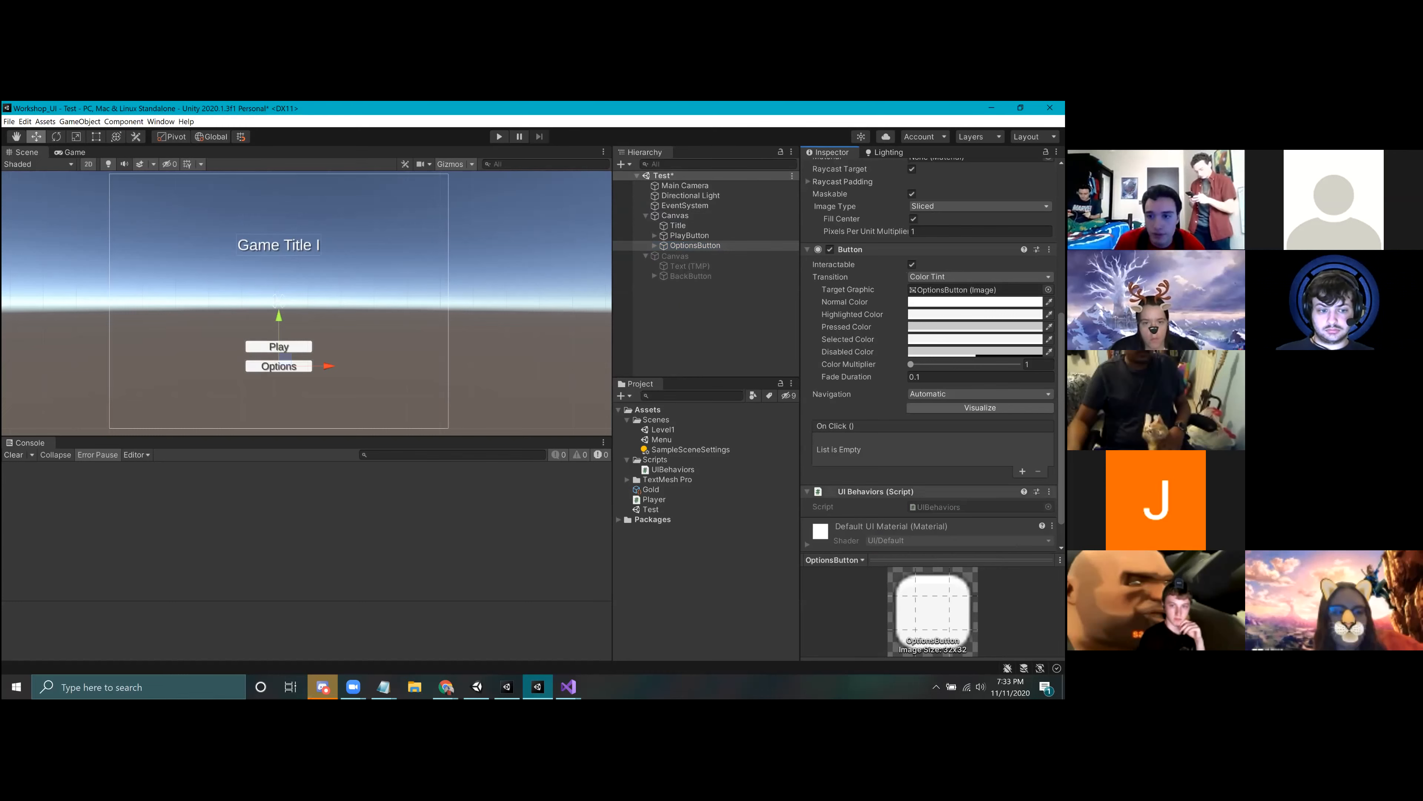
Step: Add an On Click event to OptionsButton that calls UIBehaviors.ShowElement on the deactivated options Canvas
click(1022, 471)
drag(876, 491, 848, 455)
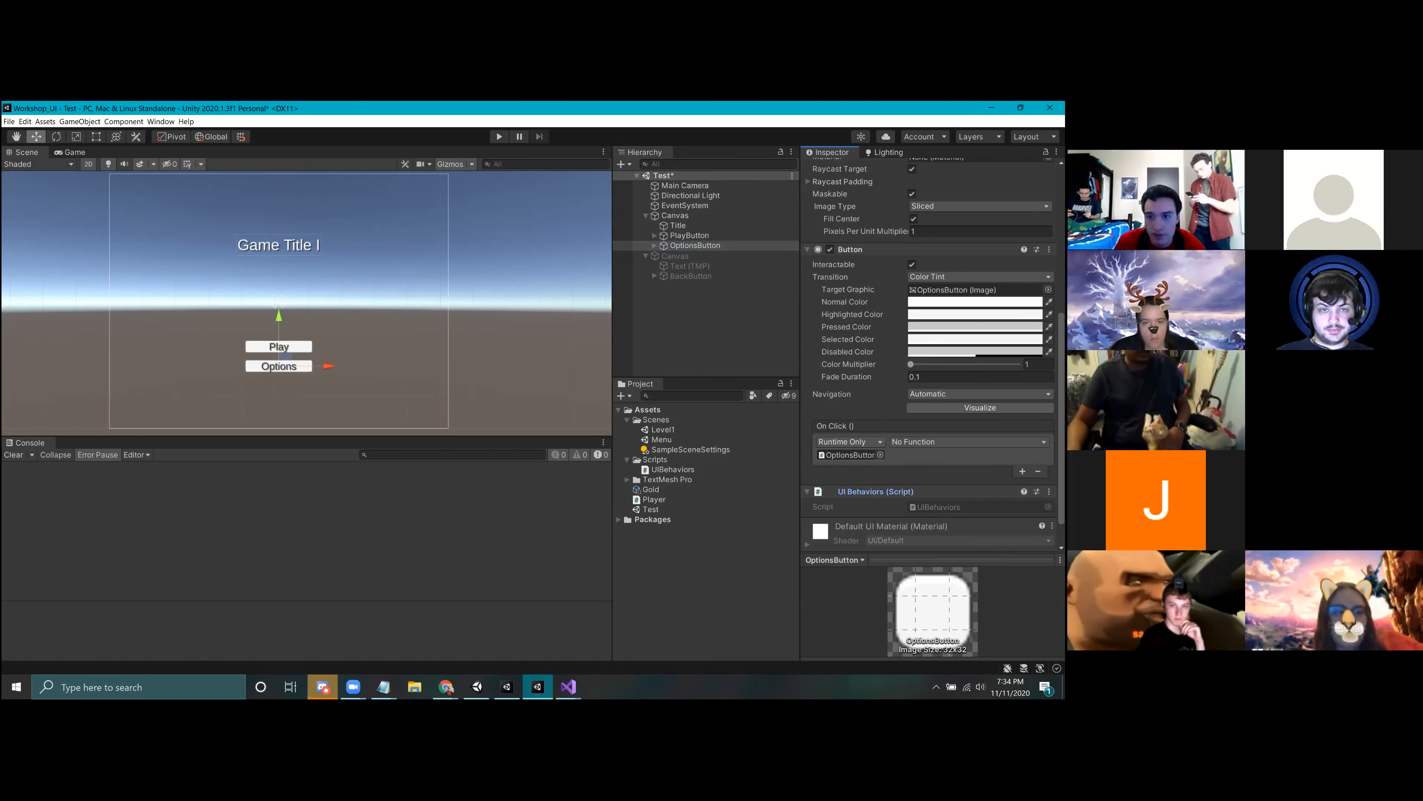
click(968, 441)
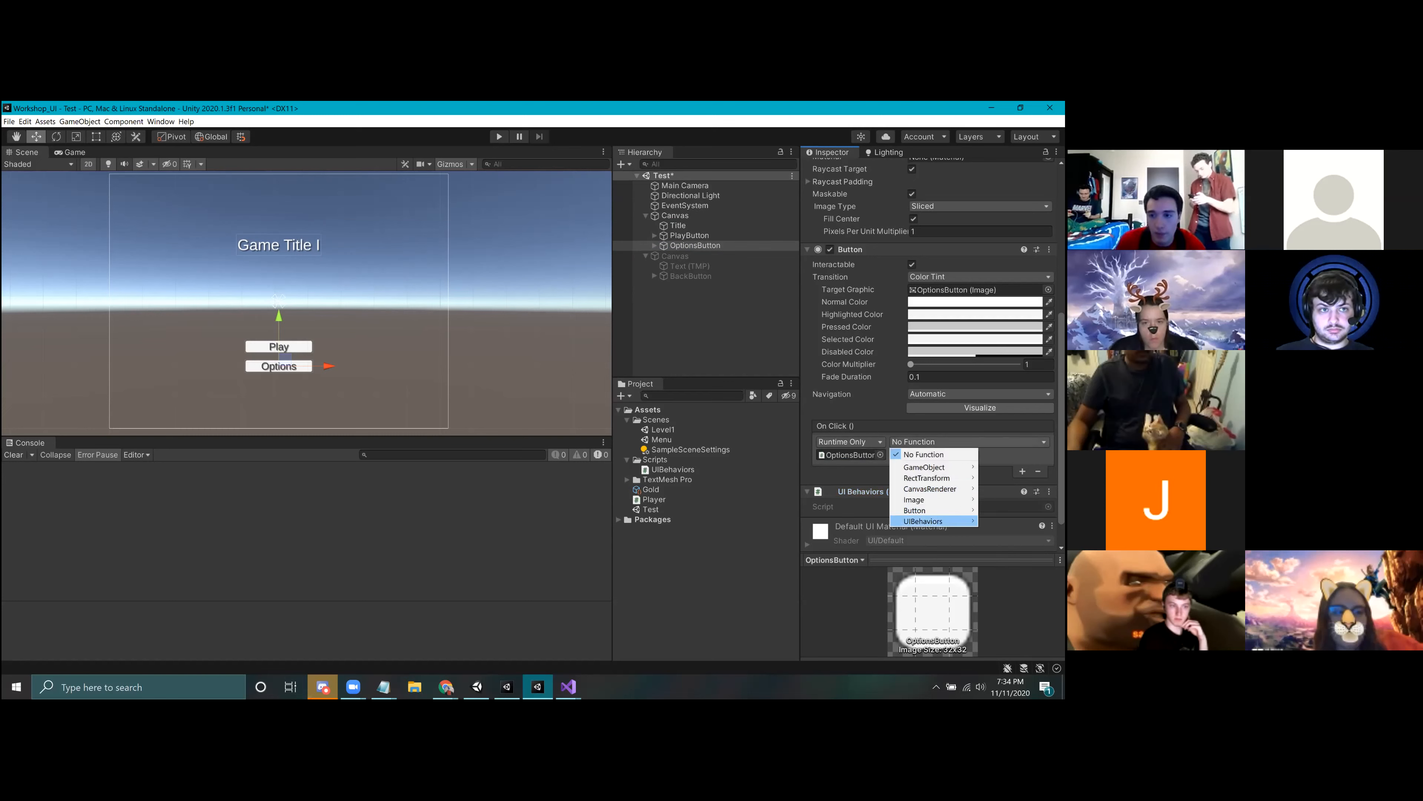
mouse_move(930, 521)
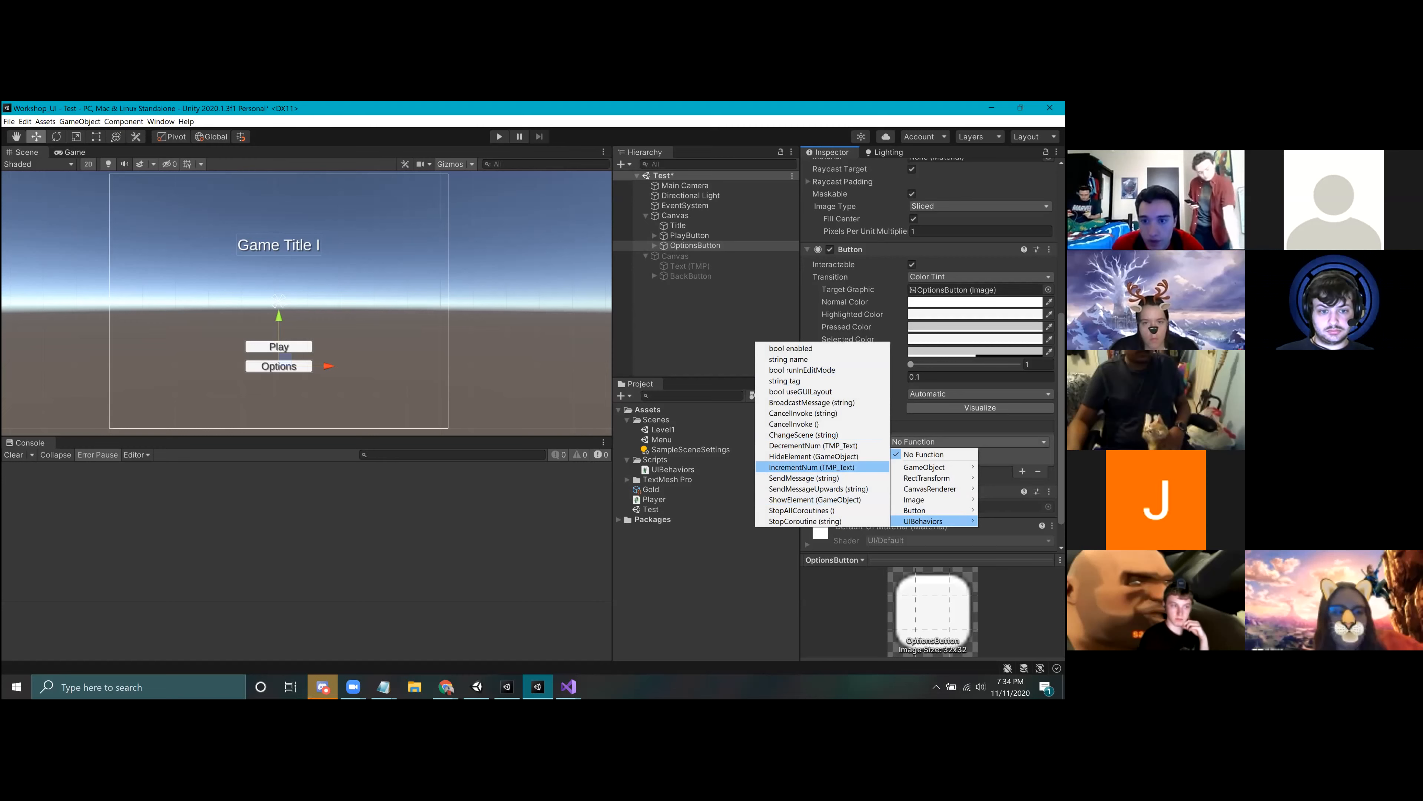
click(815, 499)
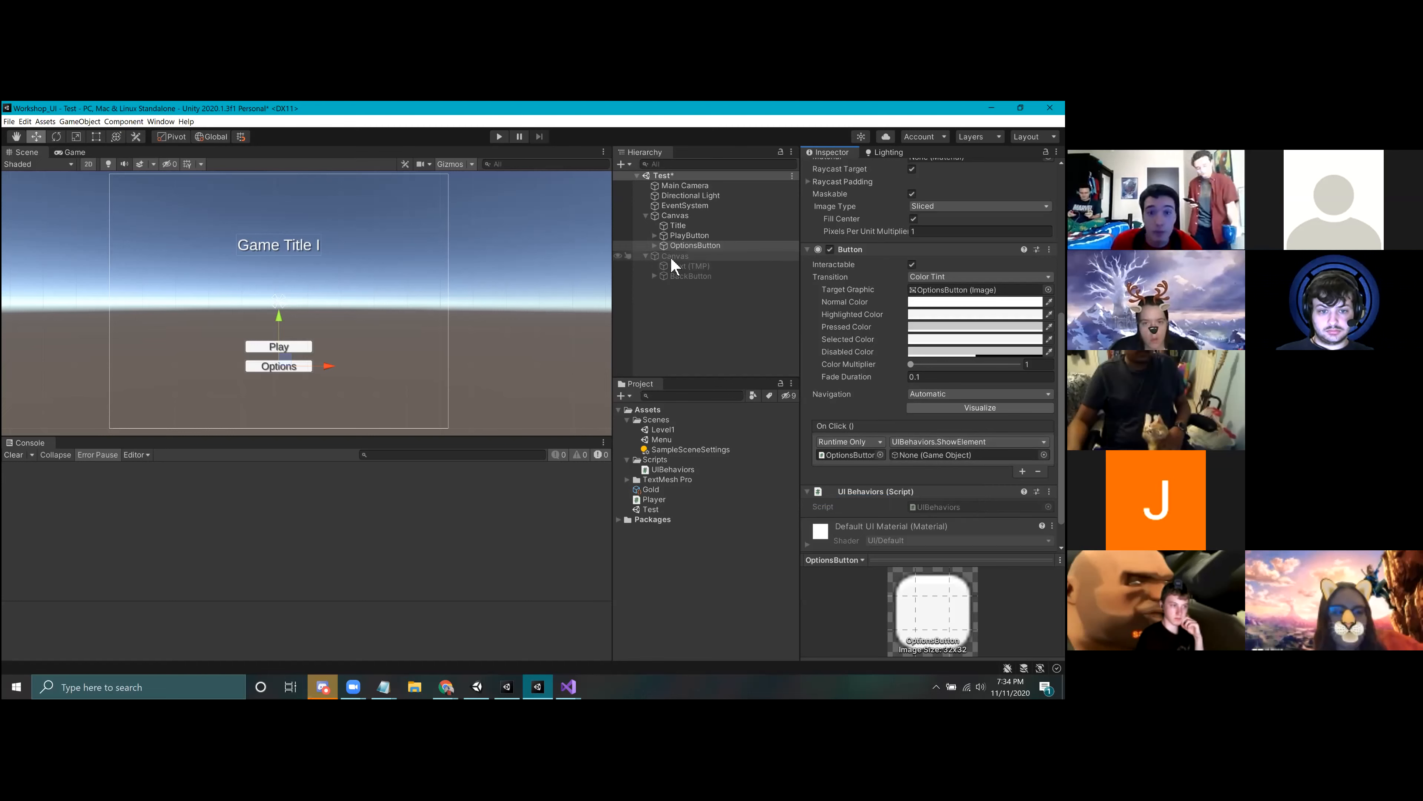
drag(673, 256, 964, 455)
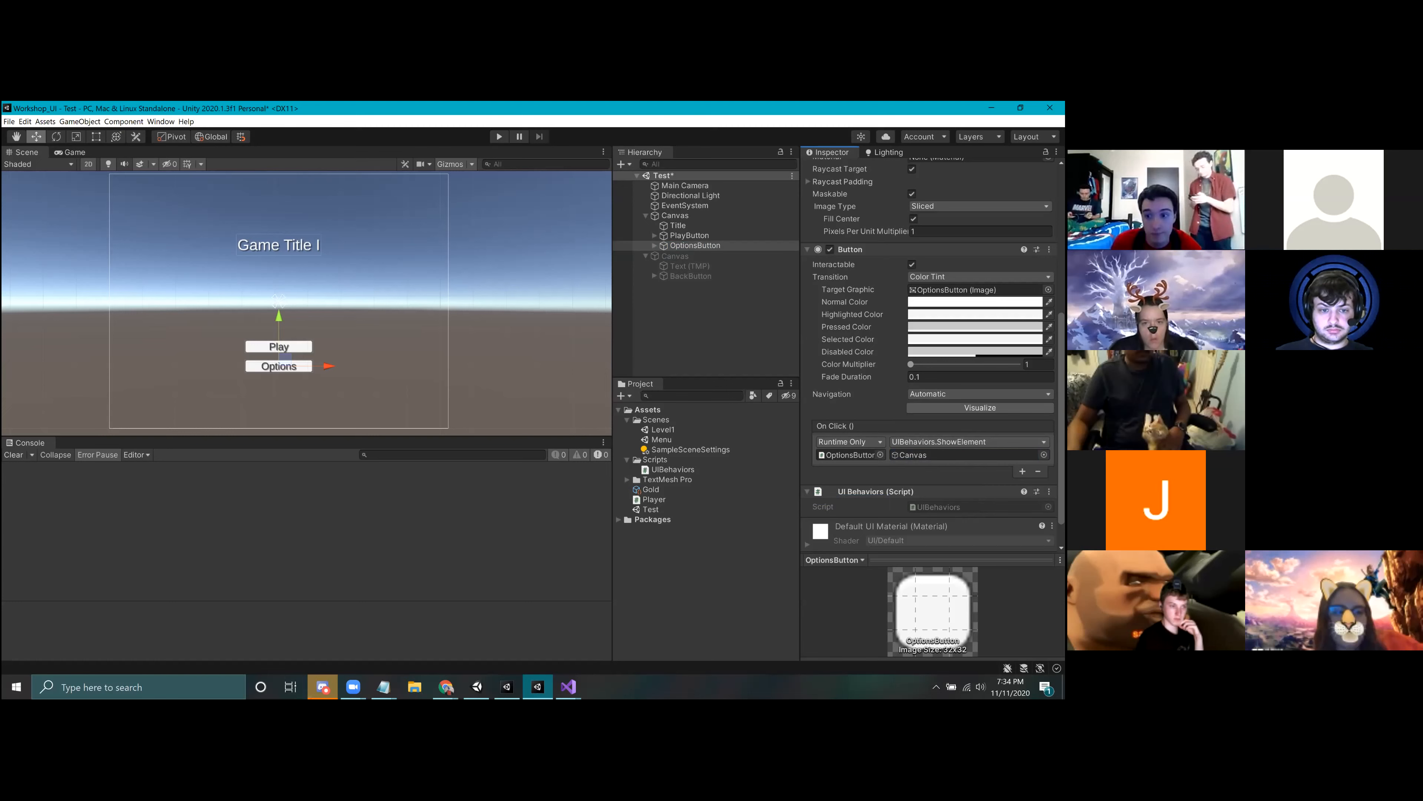
Step: Add a second On Click event to OptionsButton that calls UIBehaviors.HideElement on the original menu Canvas
click(1023, 471)
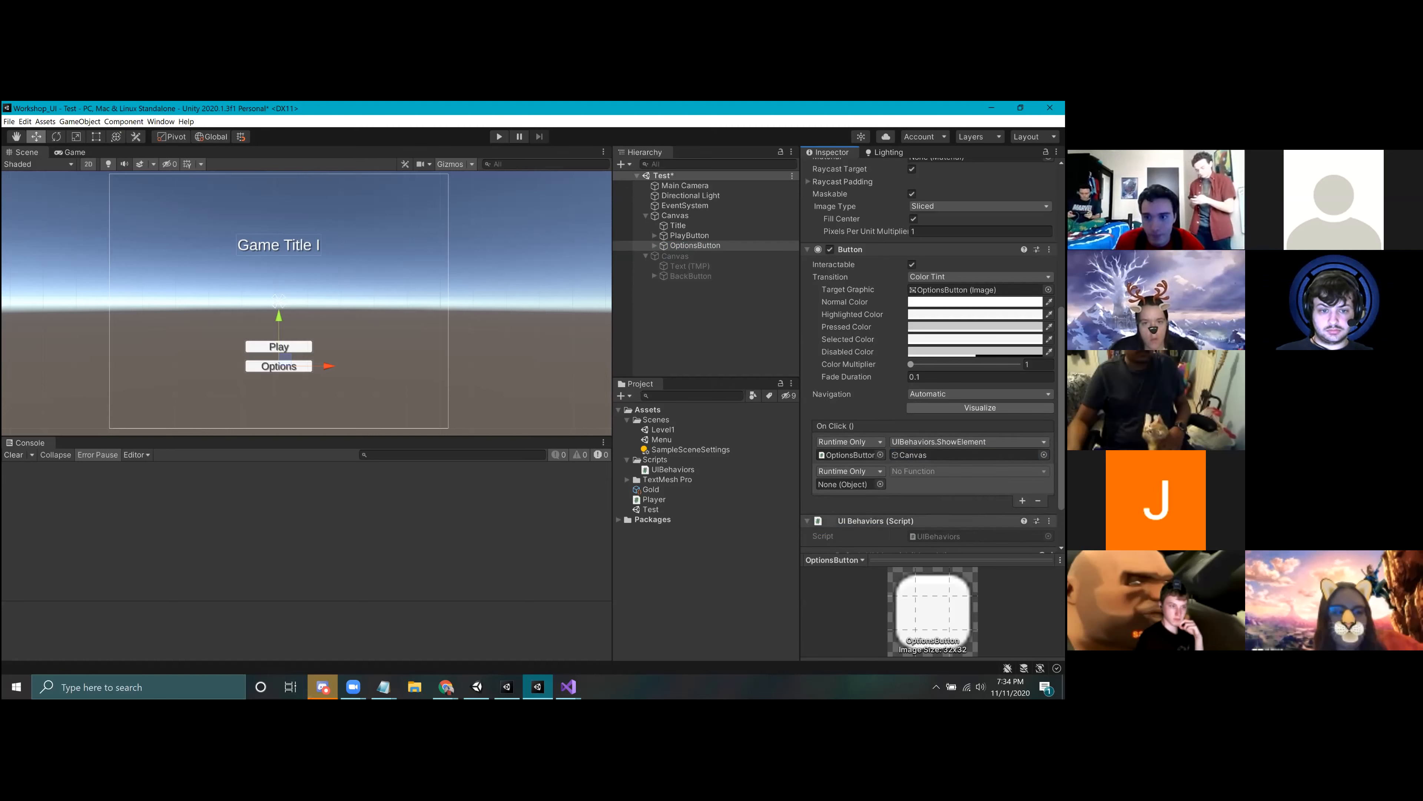
scroll(1019, 477, down, 2)
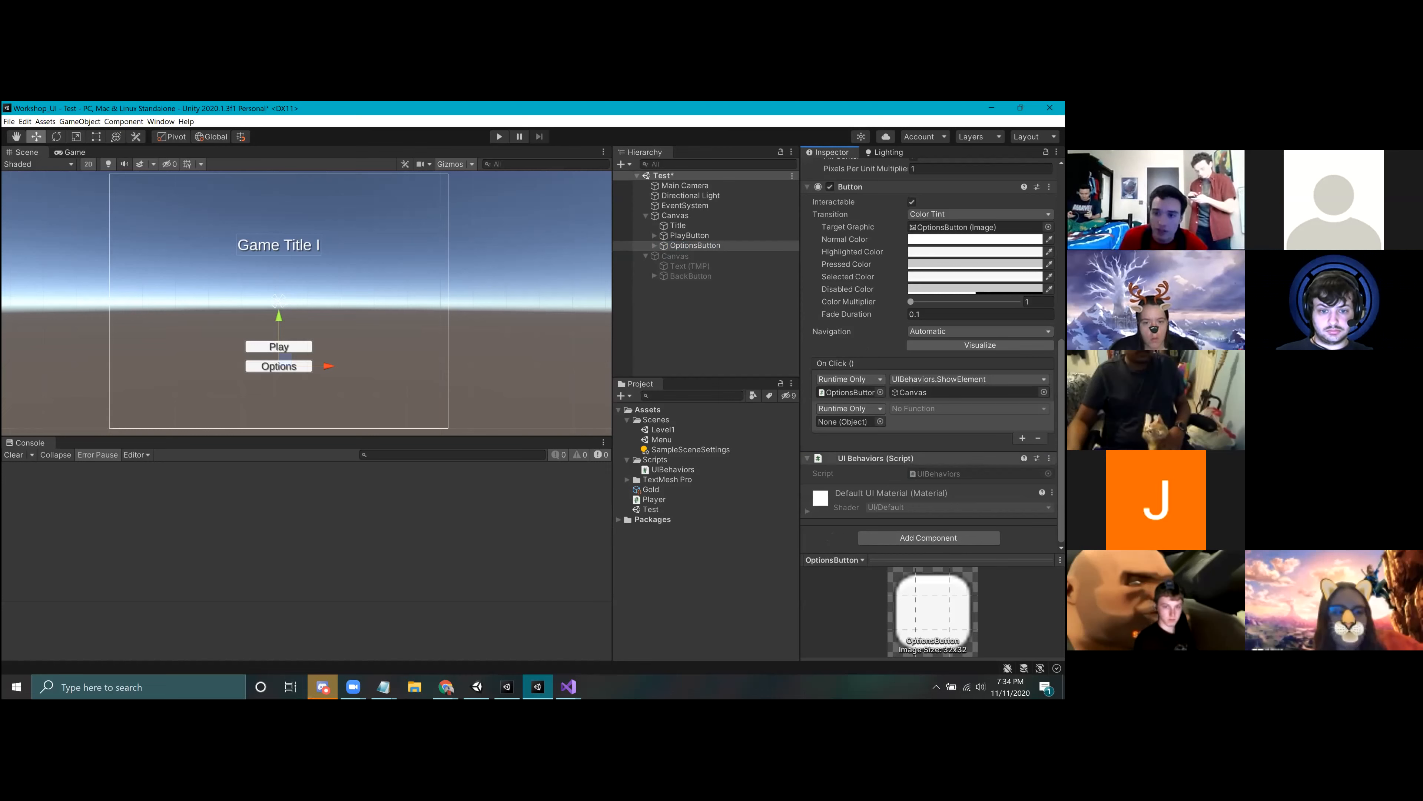
drag(885, 458, 850, 421)
click(941, 409)
mouse_move(930, 488)
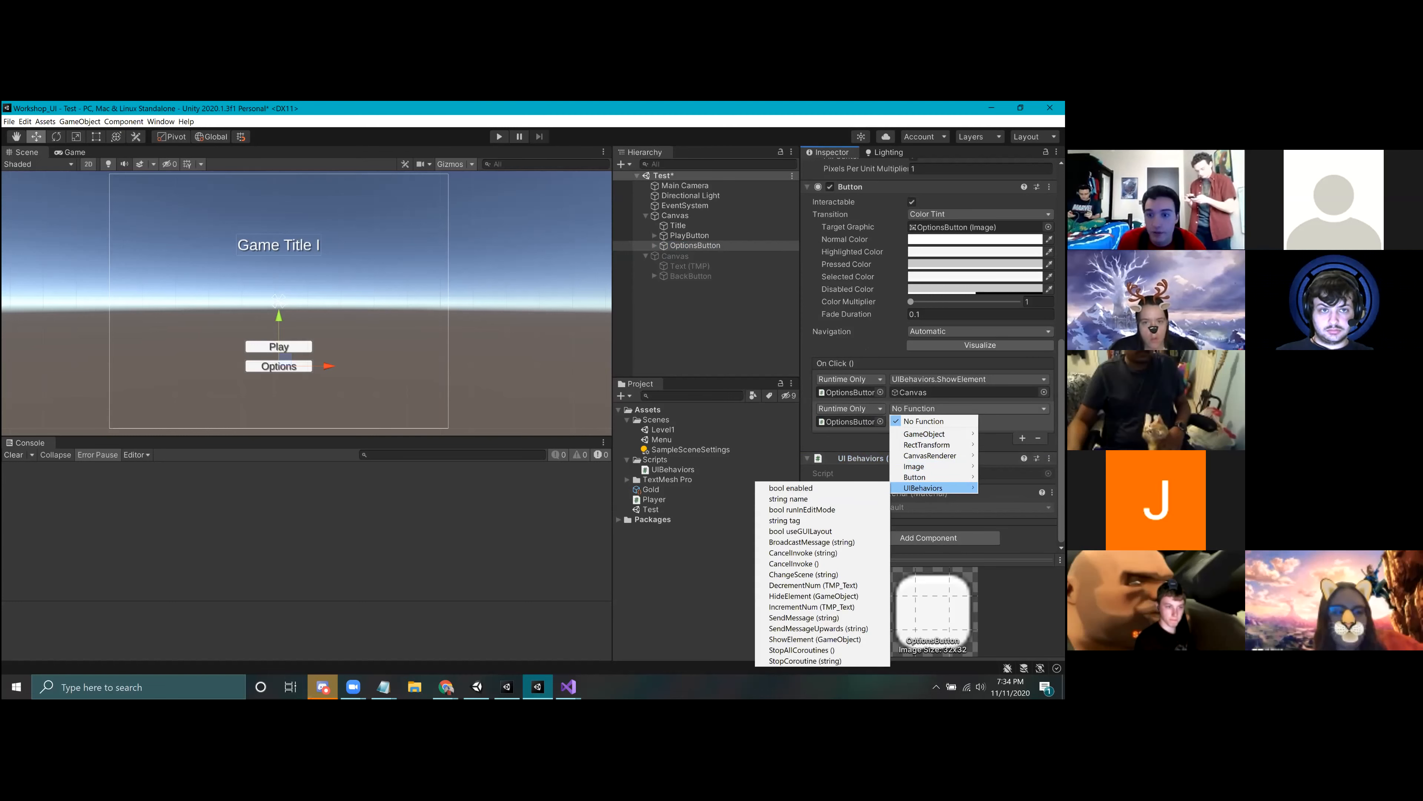
click(813, 596)
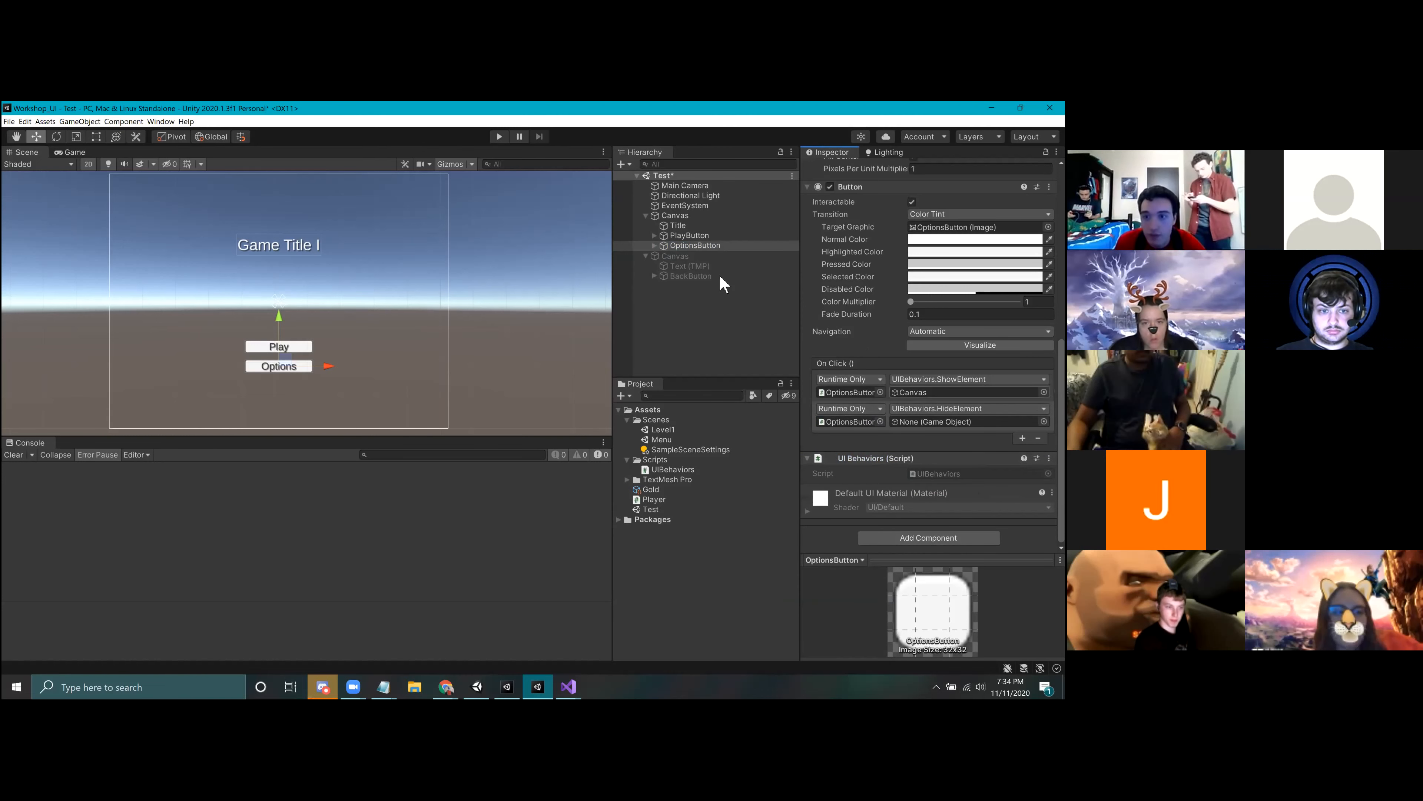
drag(674, 218, 953, 422)
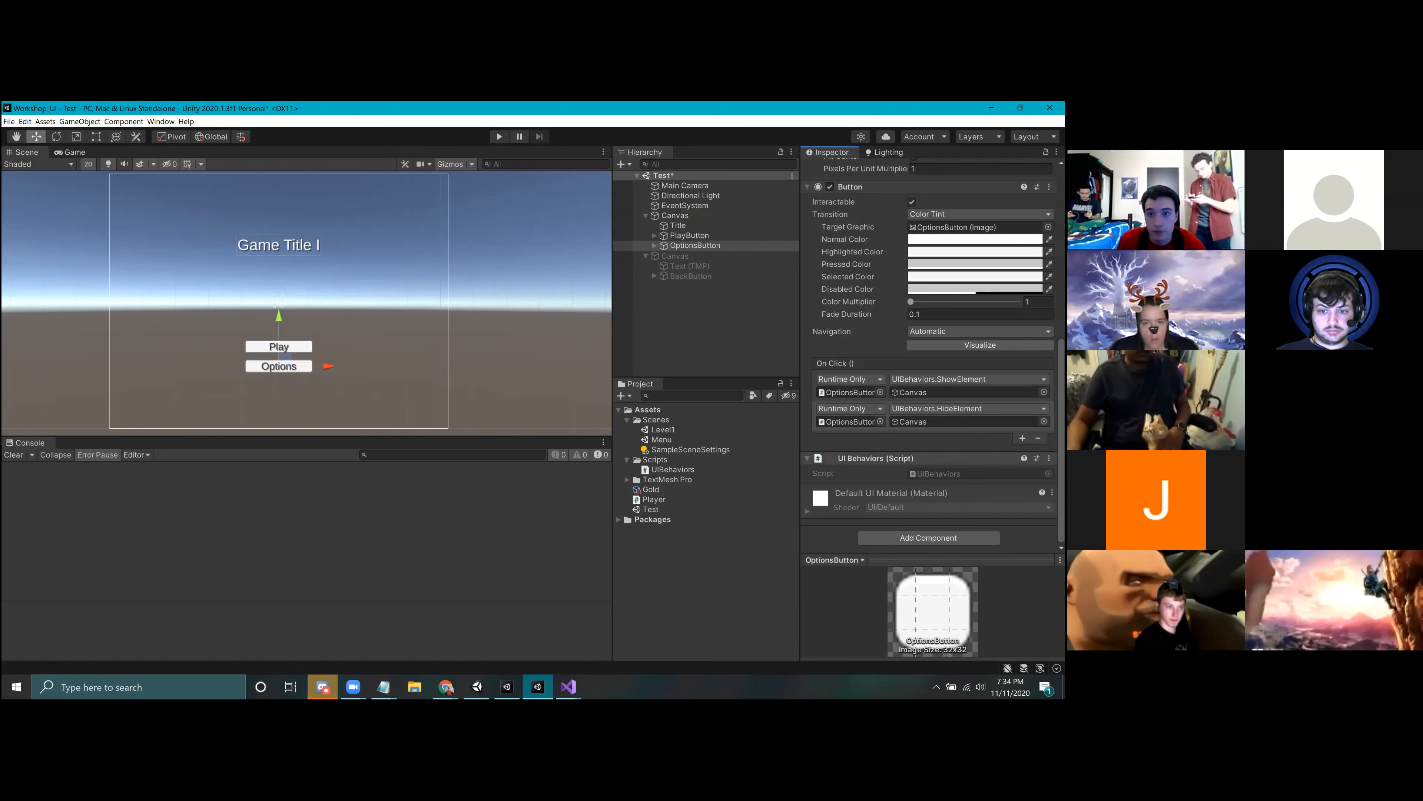
Step: Rename the original Canvas to MainMenuCanvas
right_click(685, 218)
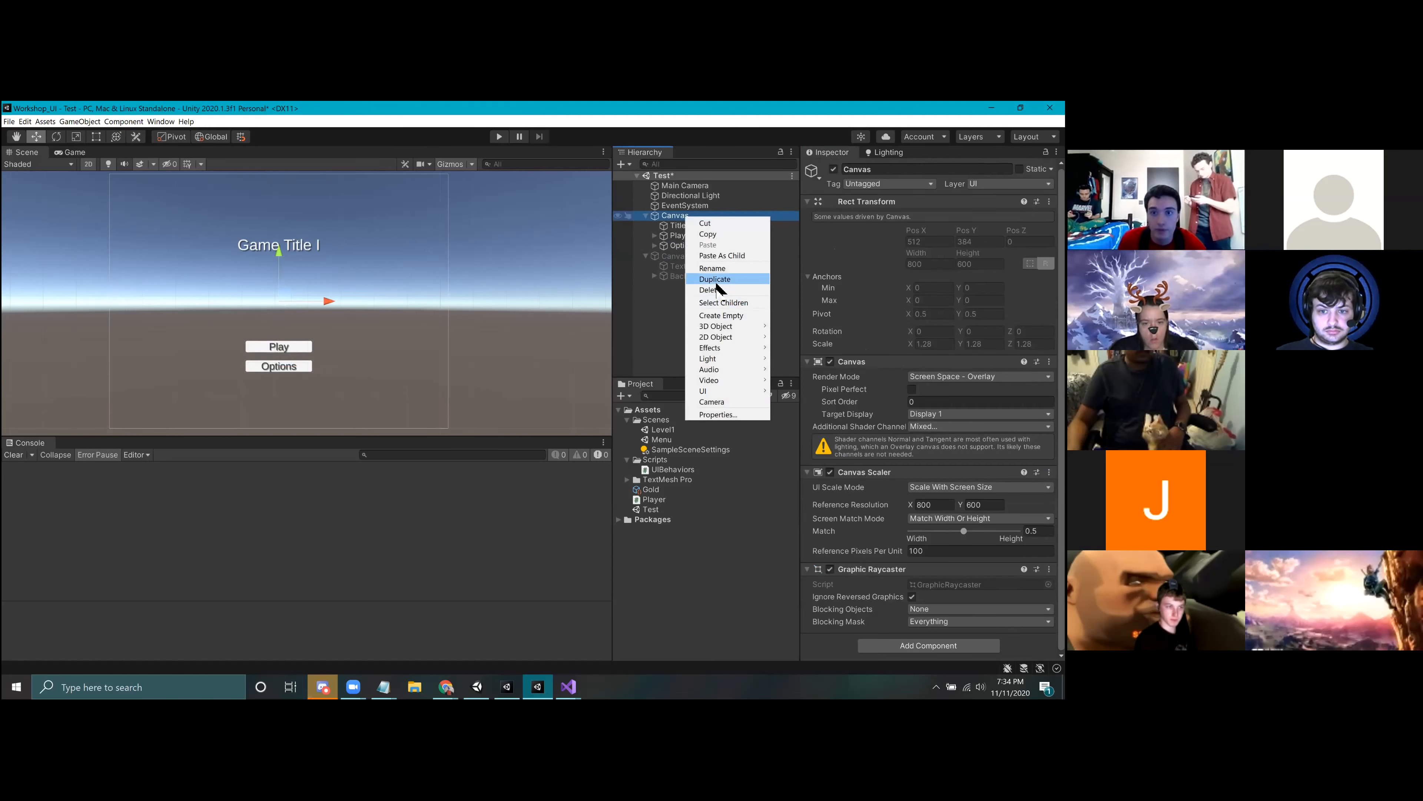
click(710, 269)
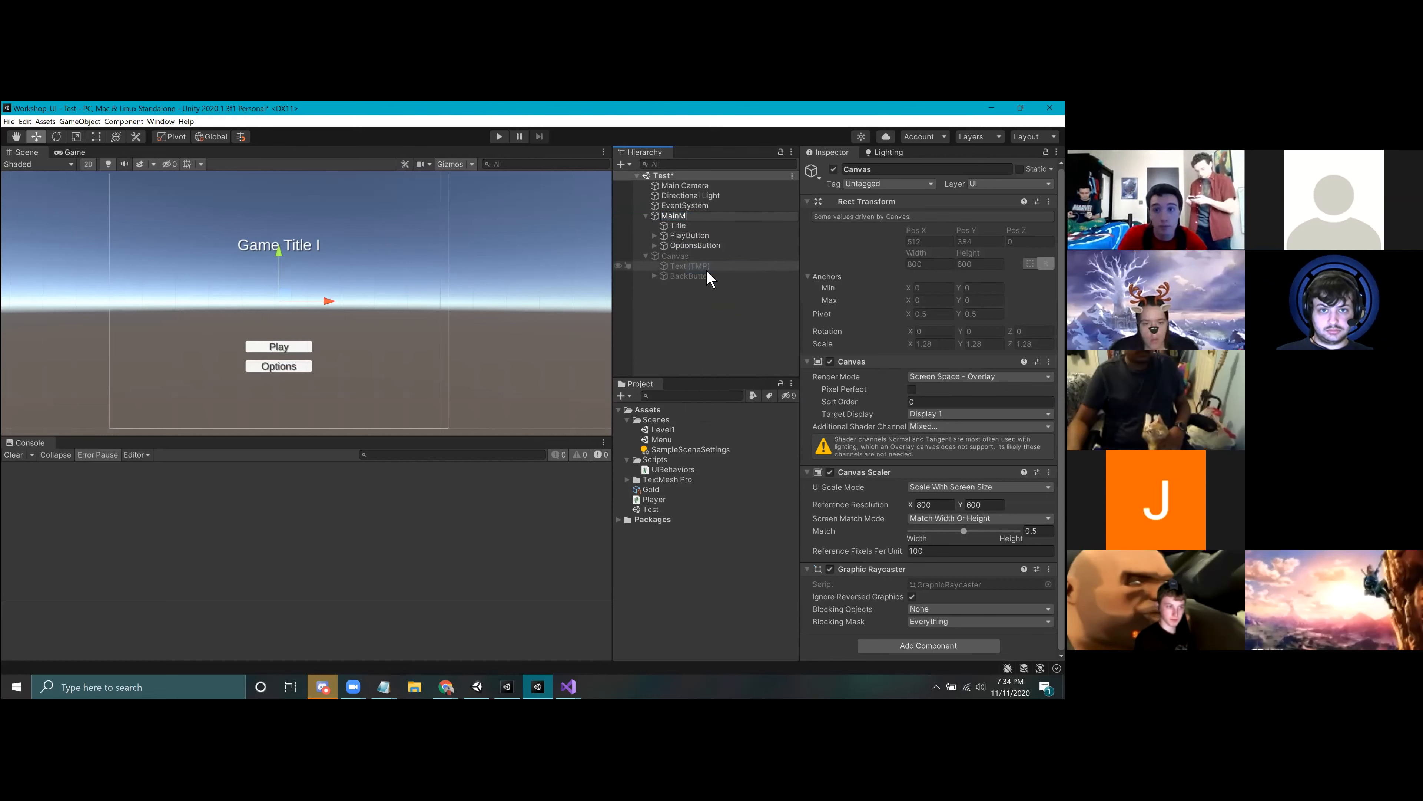
text(MainMenuCanvas)
key(Return)
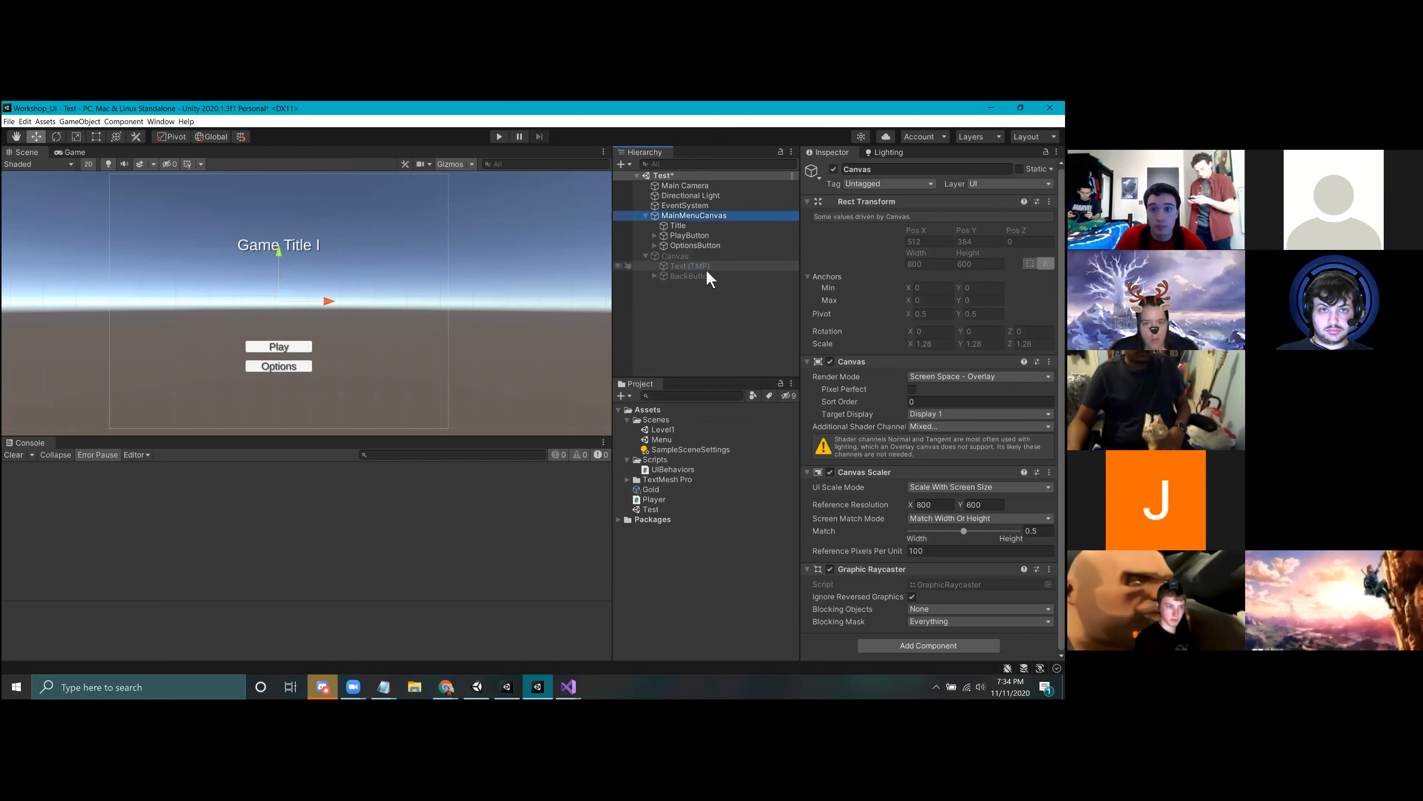
Step: Rename the deactivated Canvas to OptionsCanvas
right_click(689, 258)
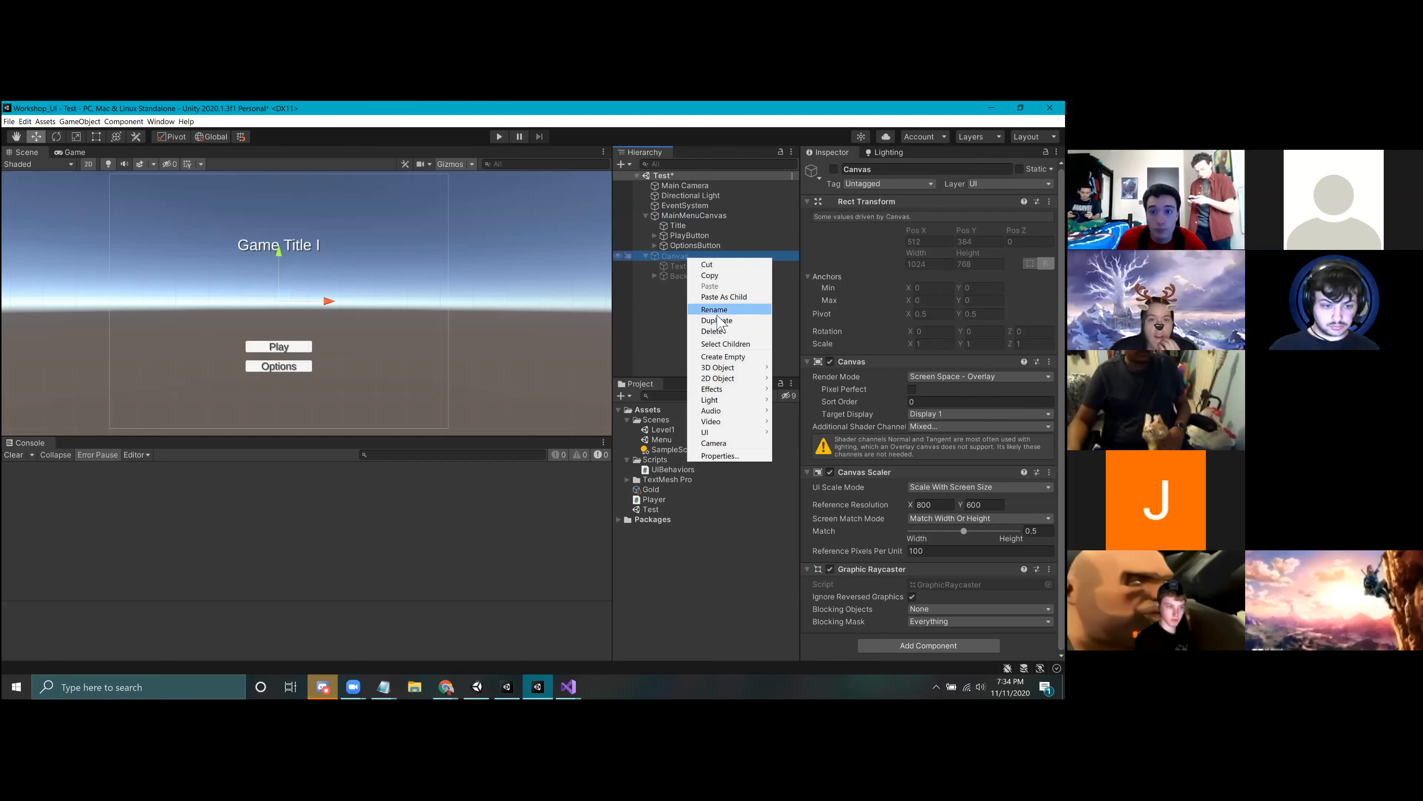
click(716, 311)
text(OptionsCanav)
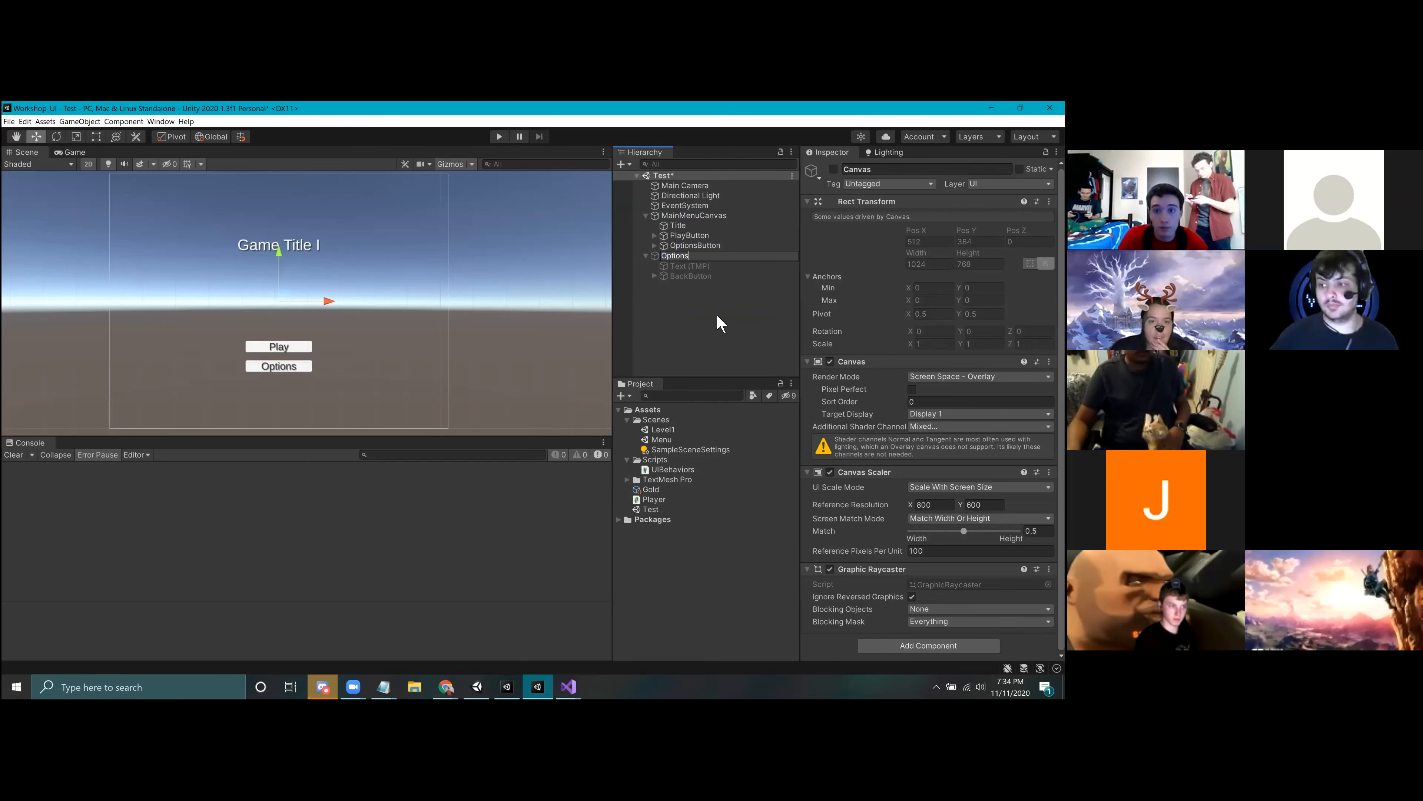
key(BackSpace)
key(BackSpace)
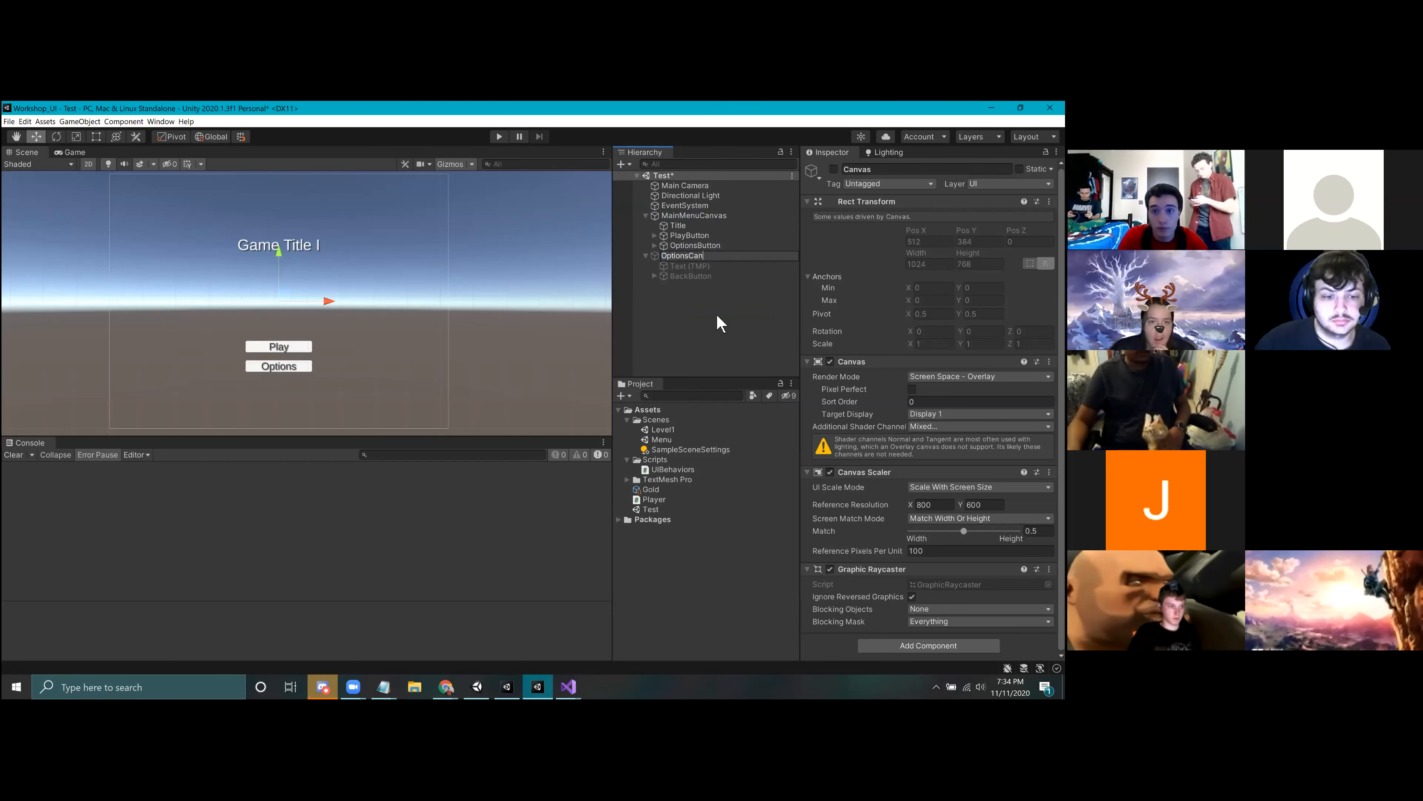
key(Return)
Step: Check OptionsButton's On Click targets against MainMenuCanvas and save the Test scene
click(711, 246)
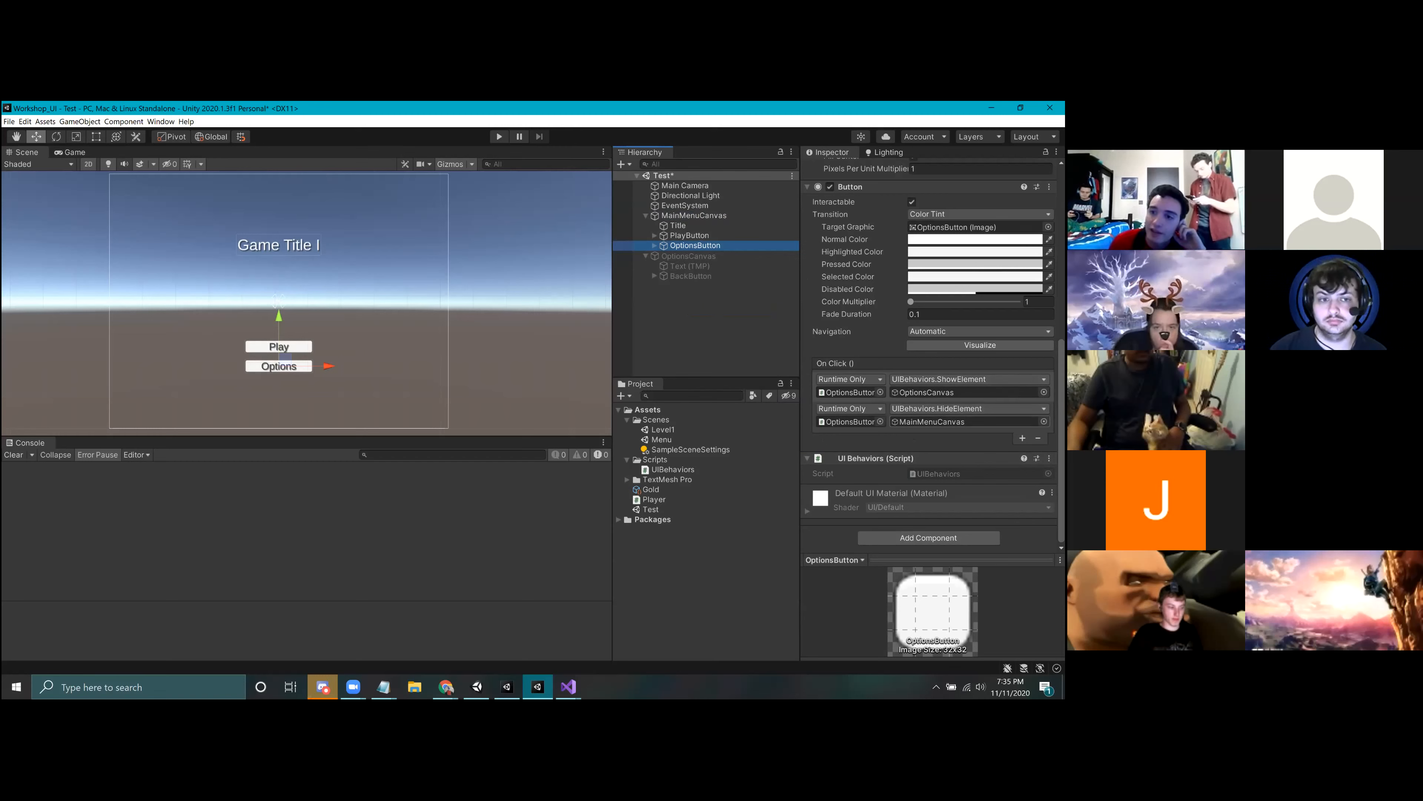
click(707, 216)
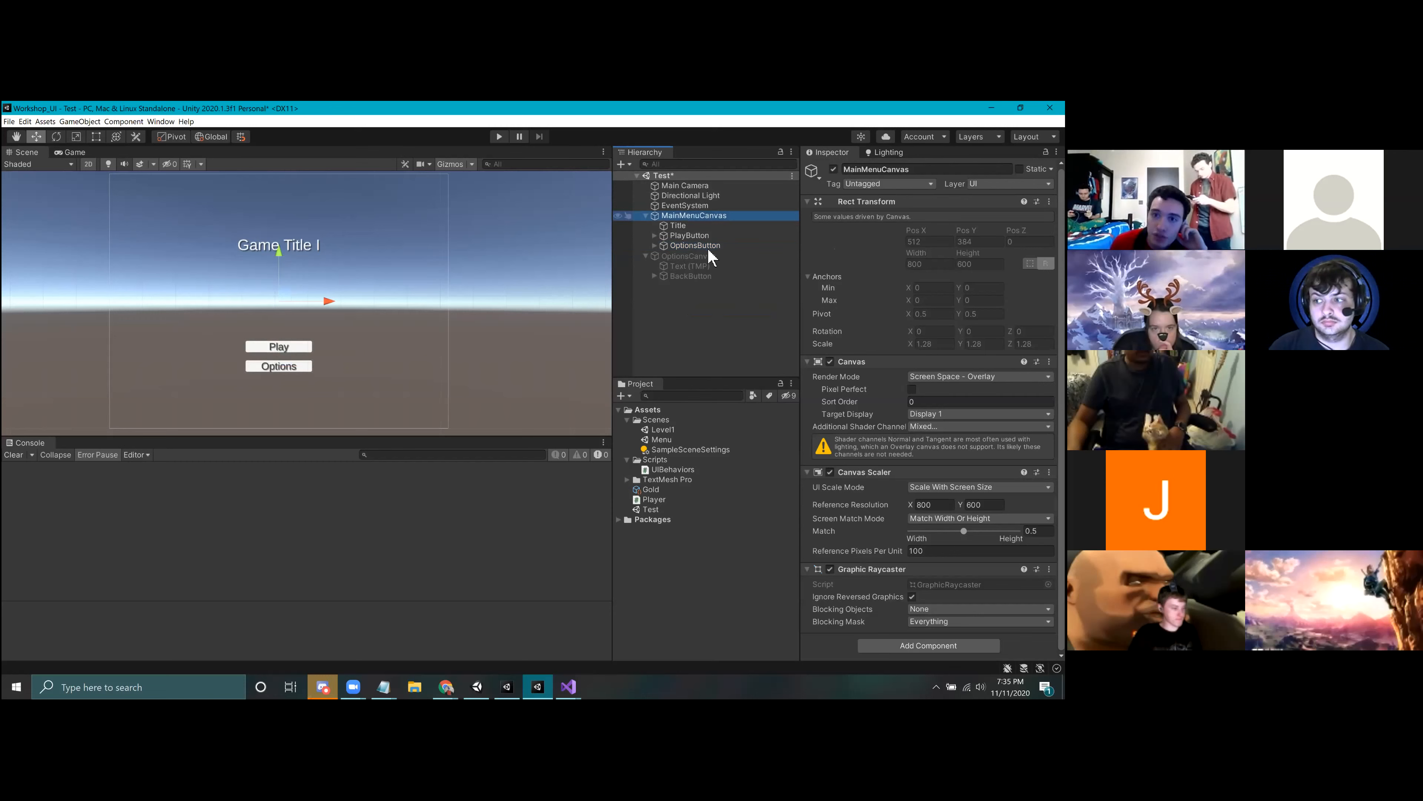
click(701, 246)
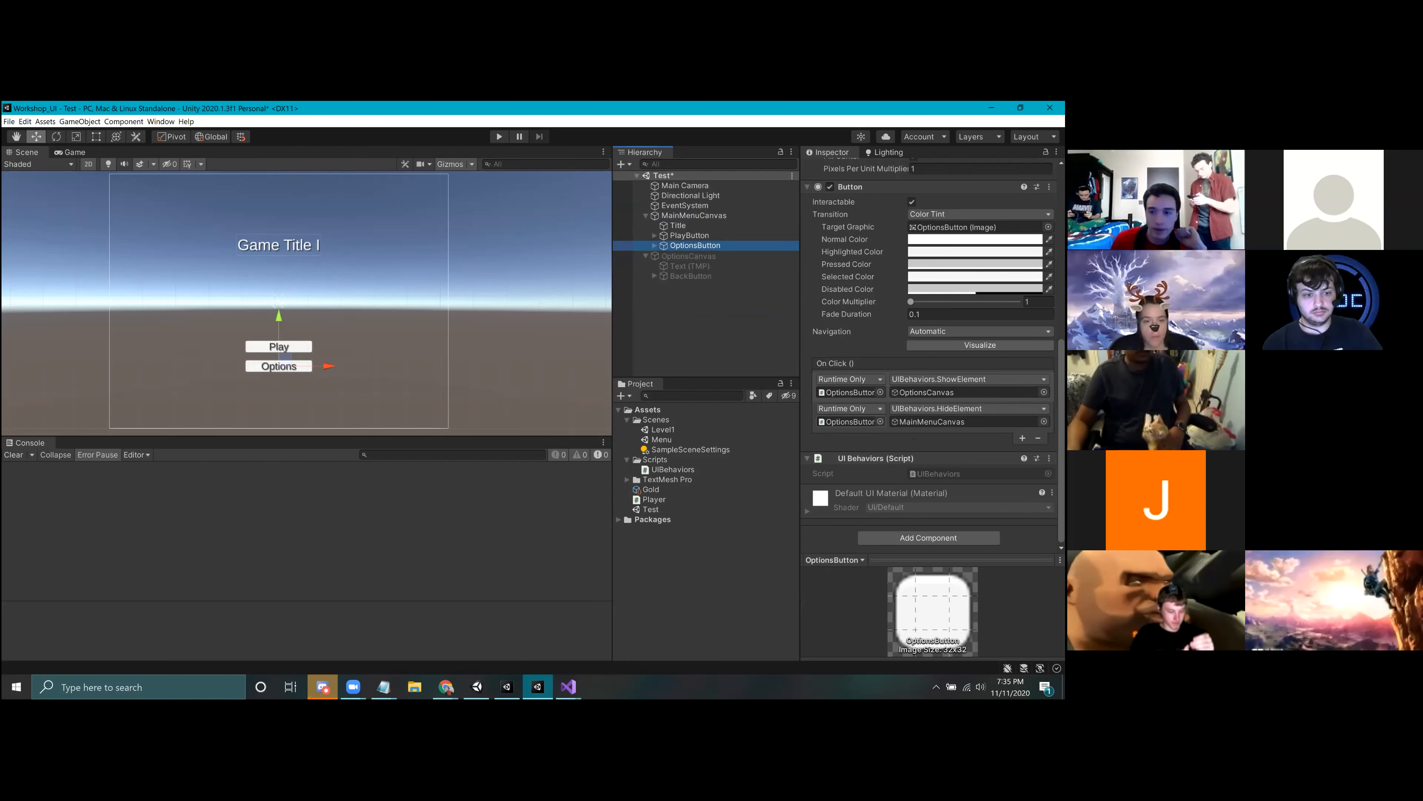
click(887, 415)
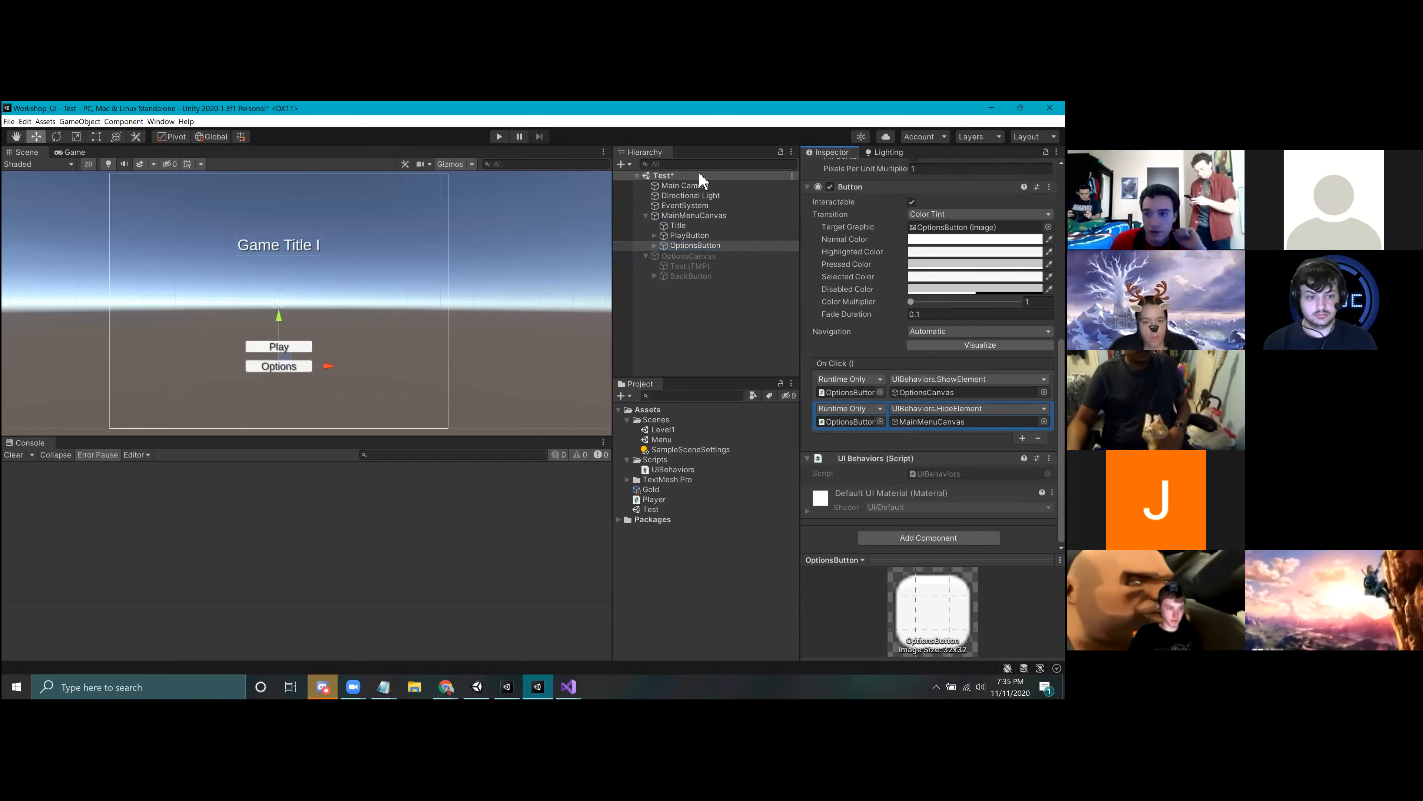
click(684, 214)
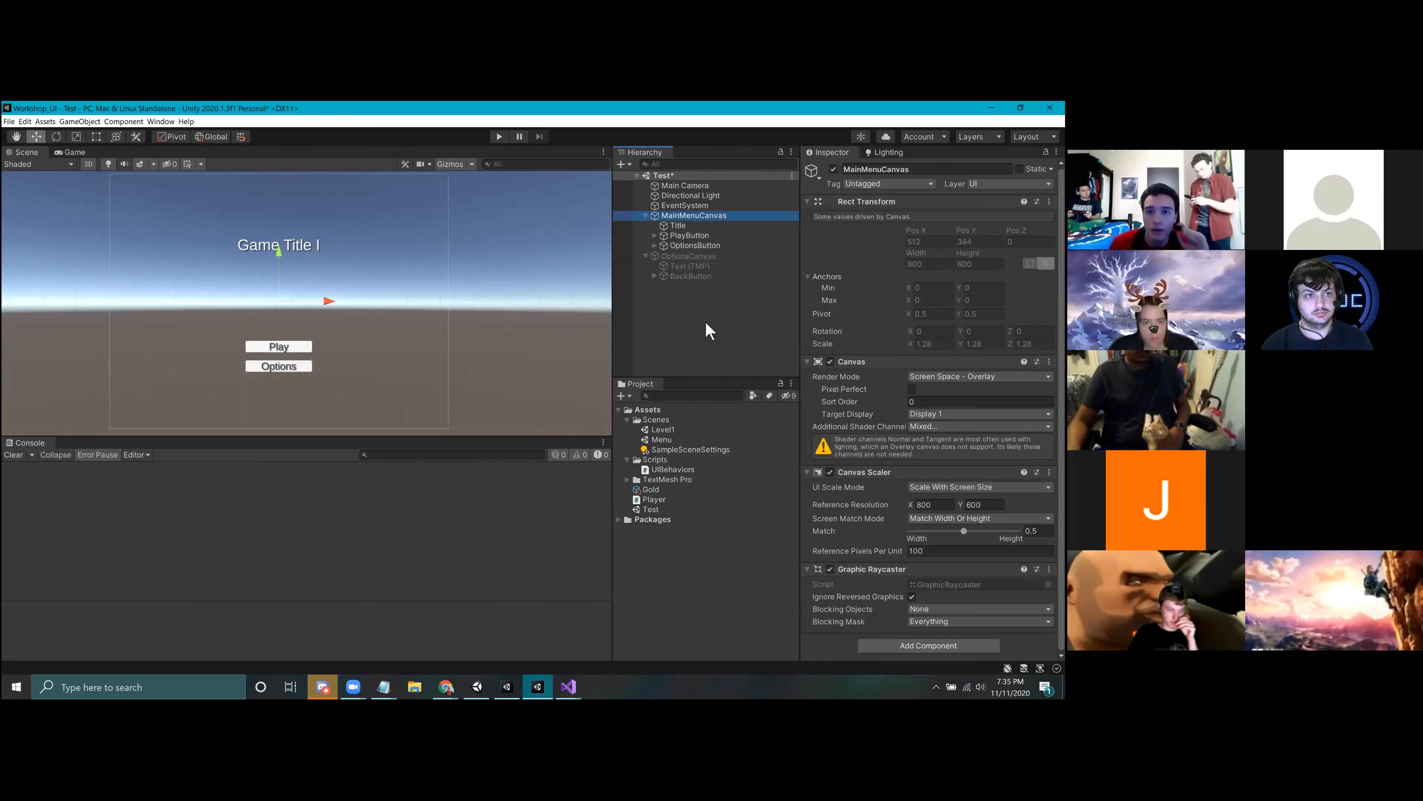
key(ctrl+s)
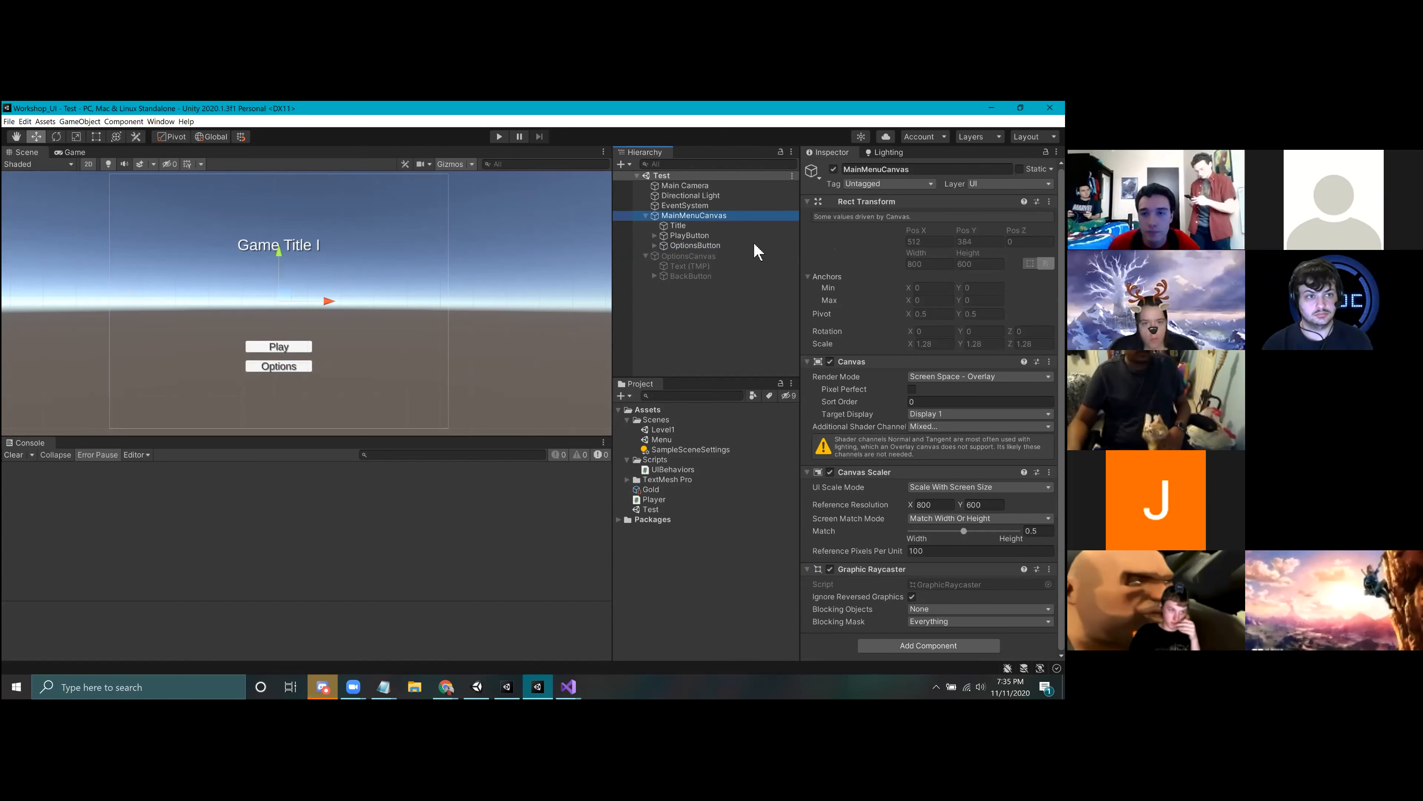
Step: Play-test the Test scene by opening the options canvas with the Options button, and stop the test
click(695, 246)
click(682, 277)
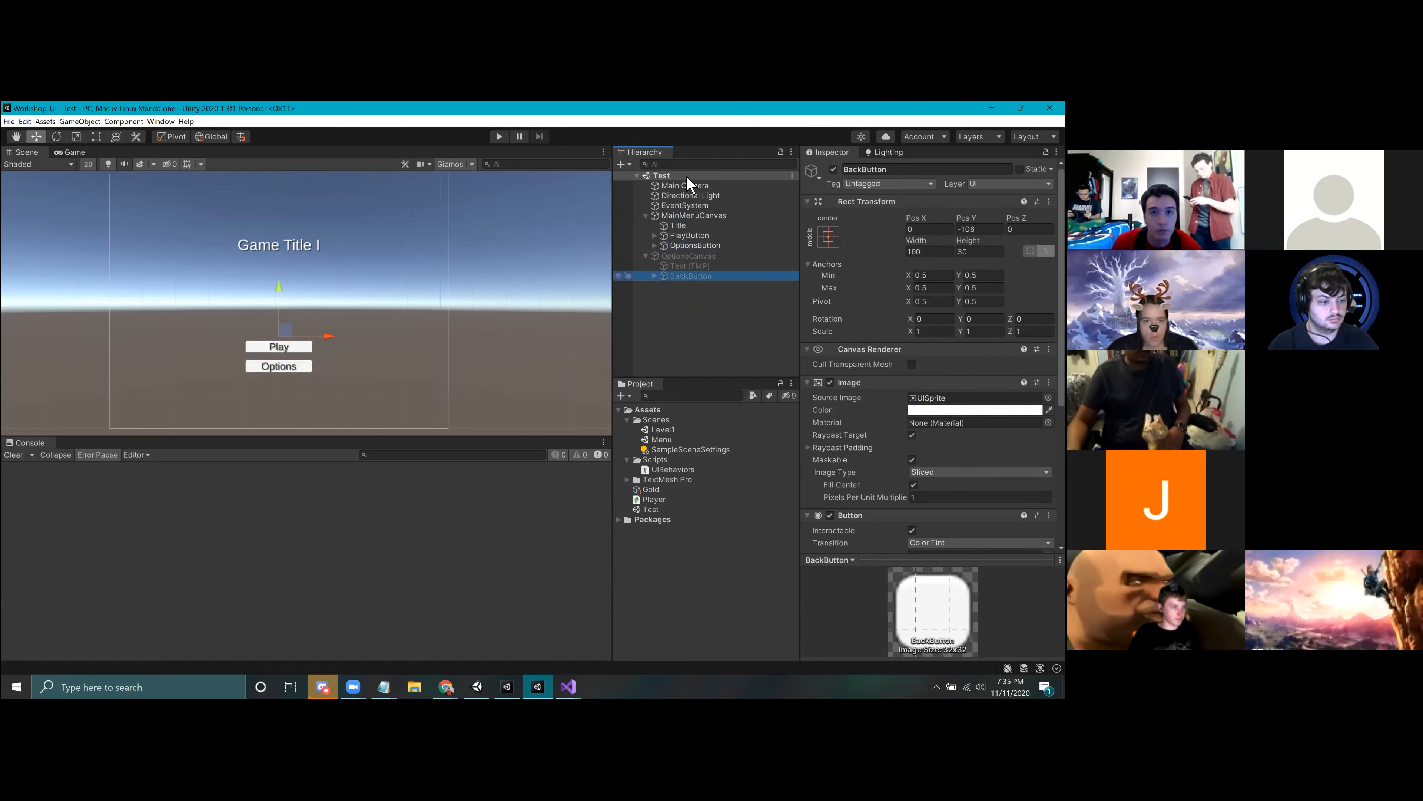
key(ctrl+s)
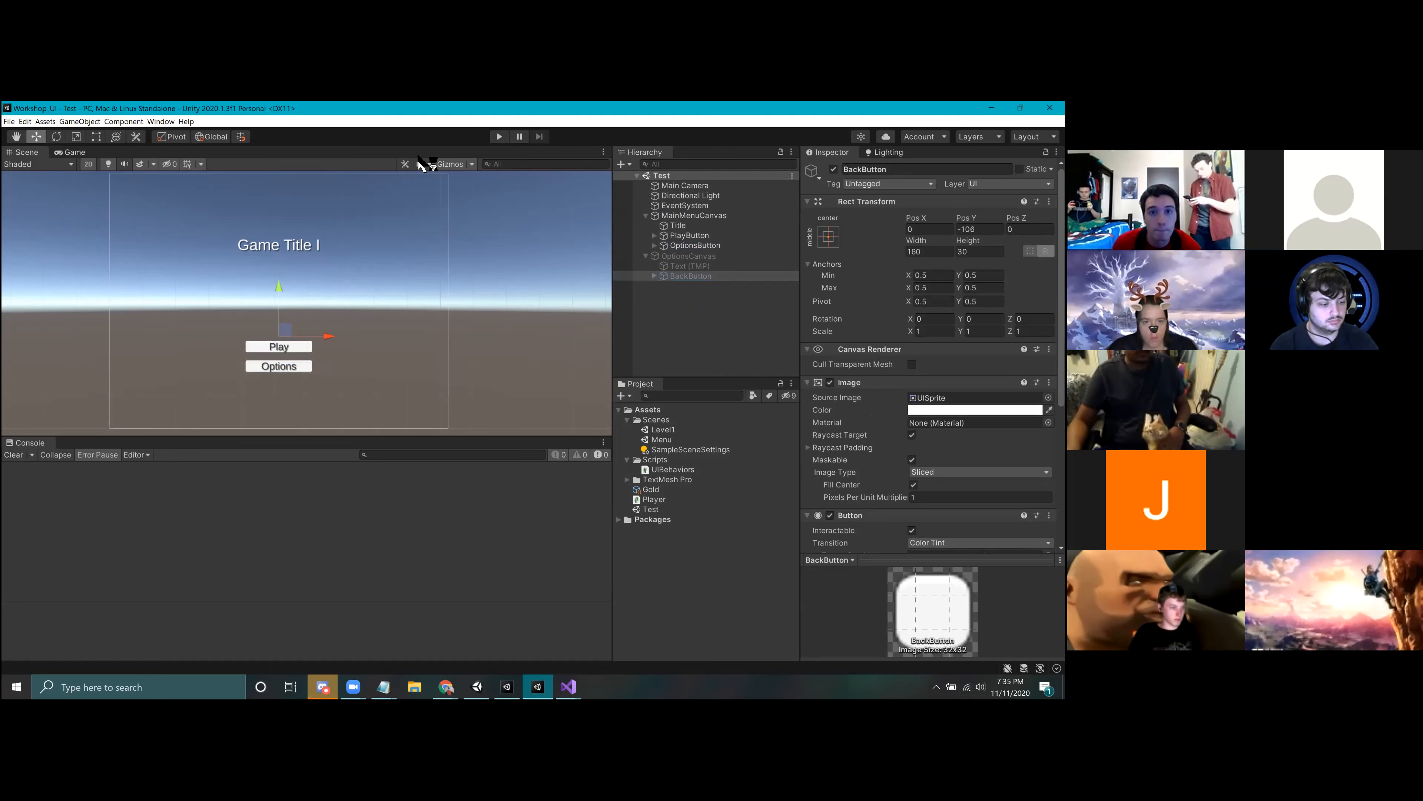
click(499, 137)
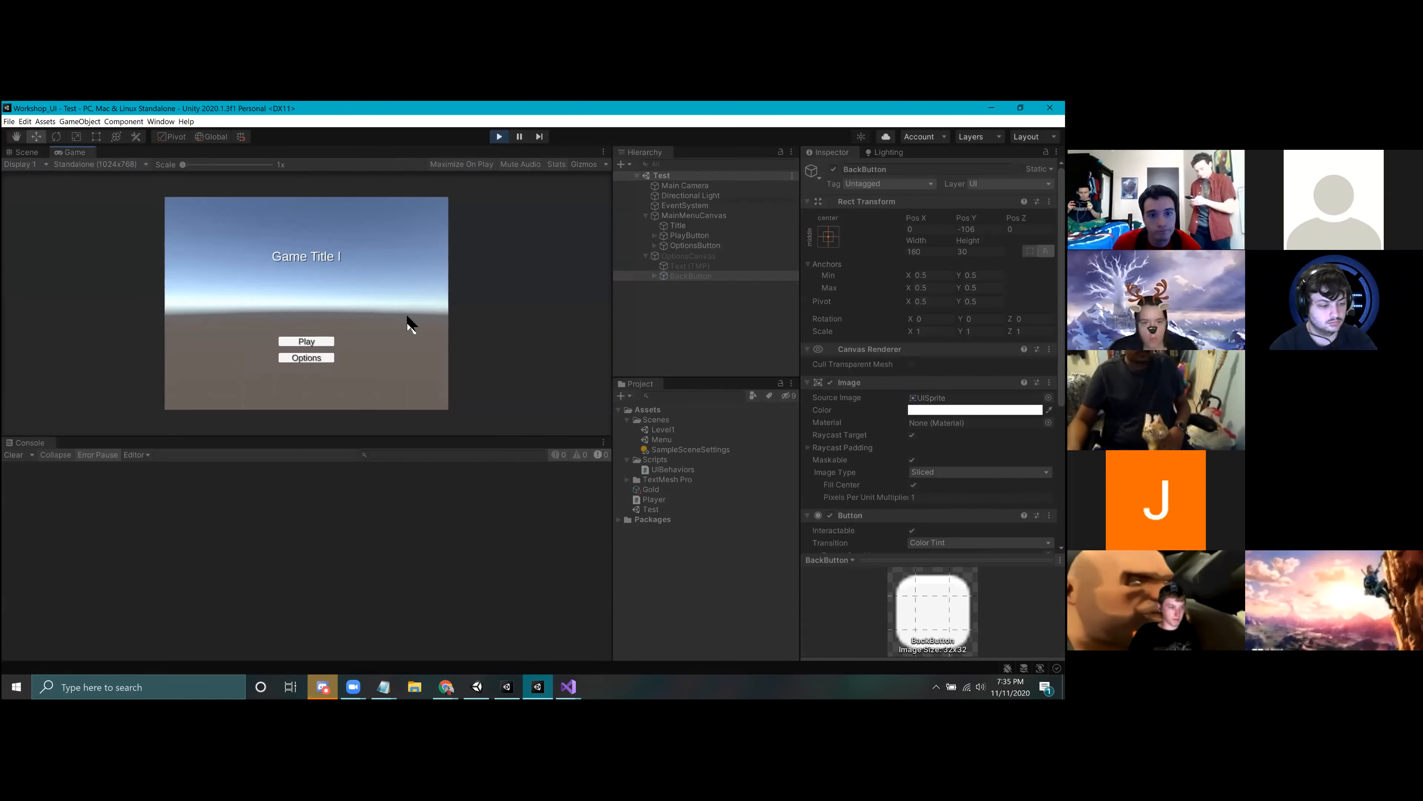
click(323, 358)
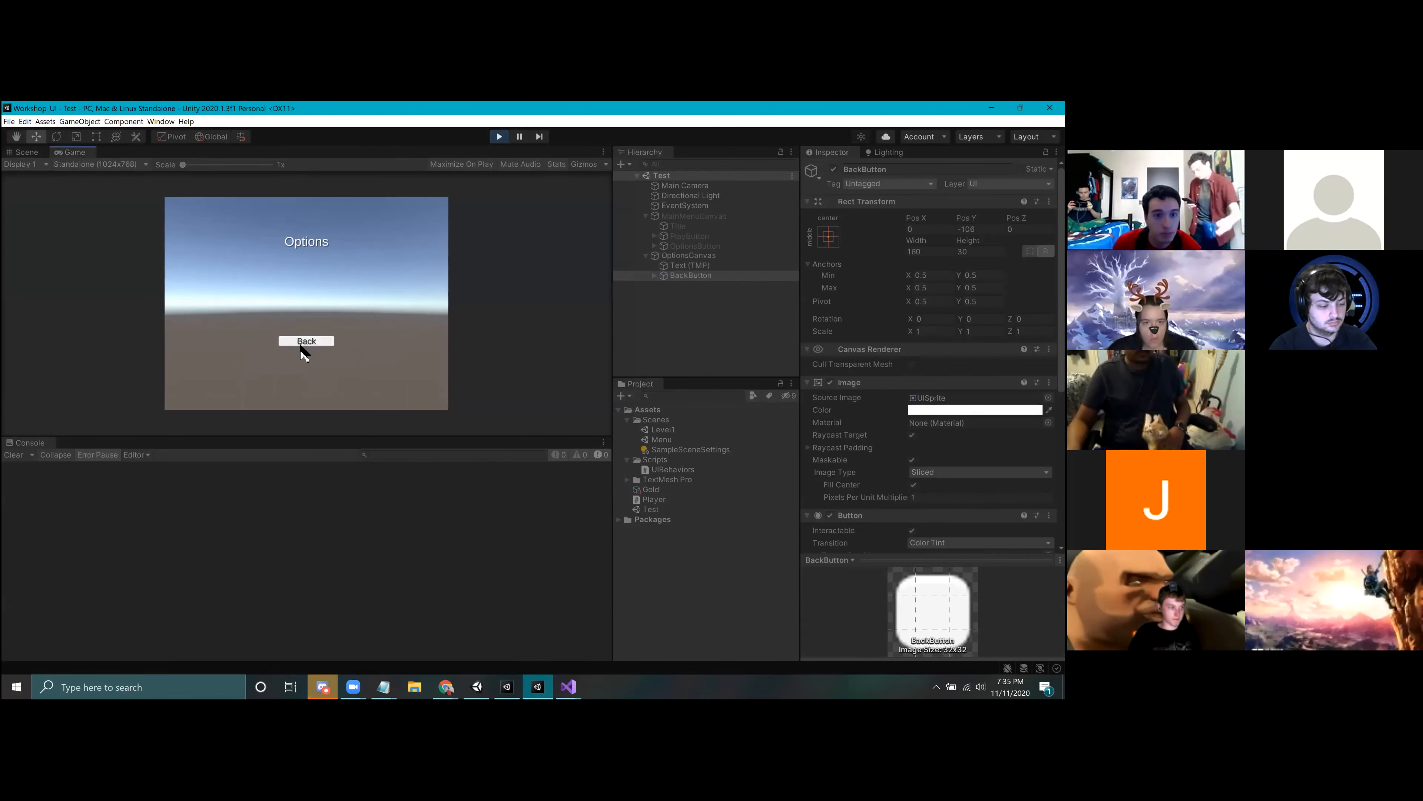
click(499, 137)
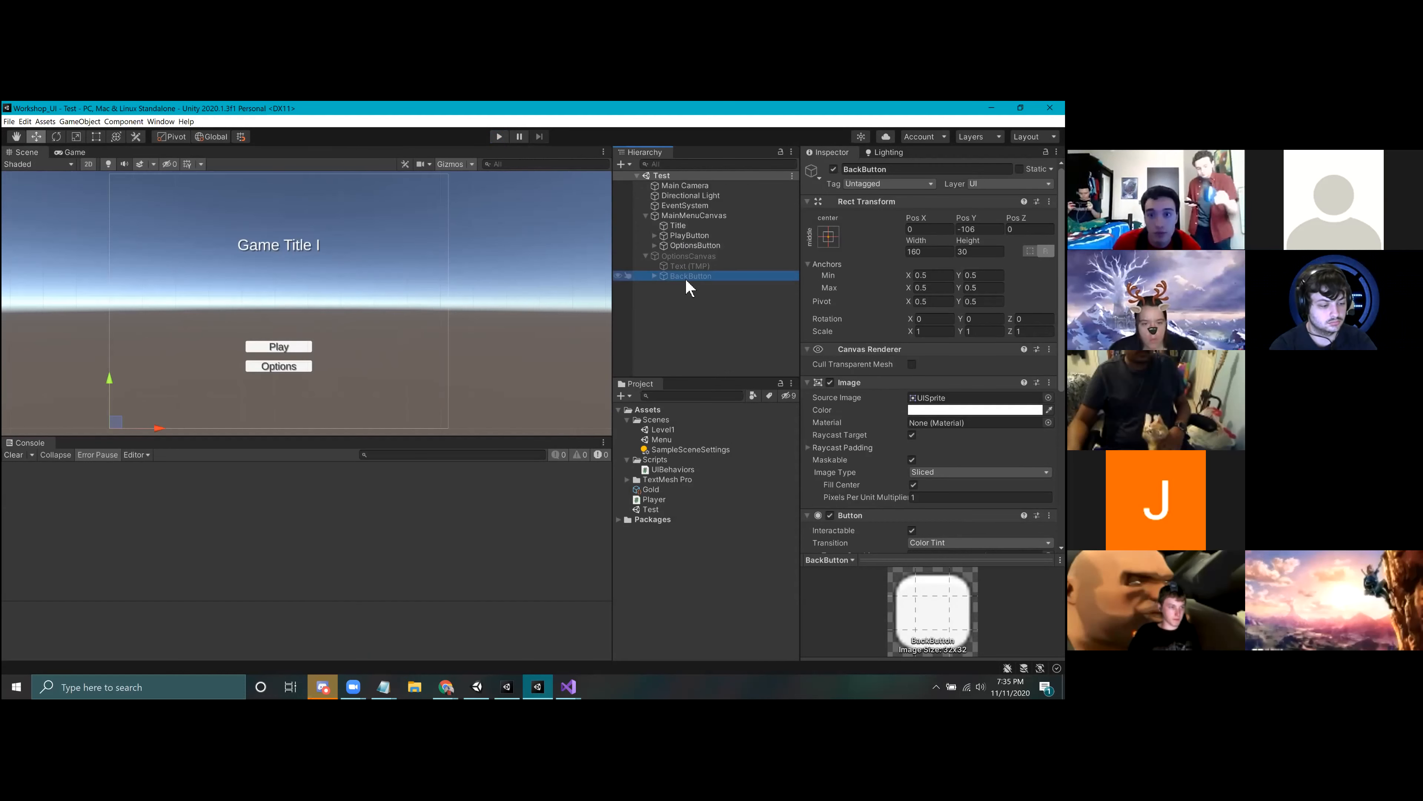
Step: Add the UI Behaviors script to BackButton and create two On Click events that reference that component
scroll(930, 358, down, 5)
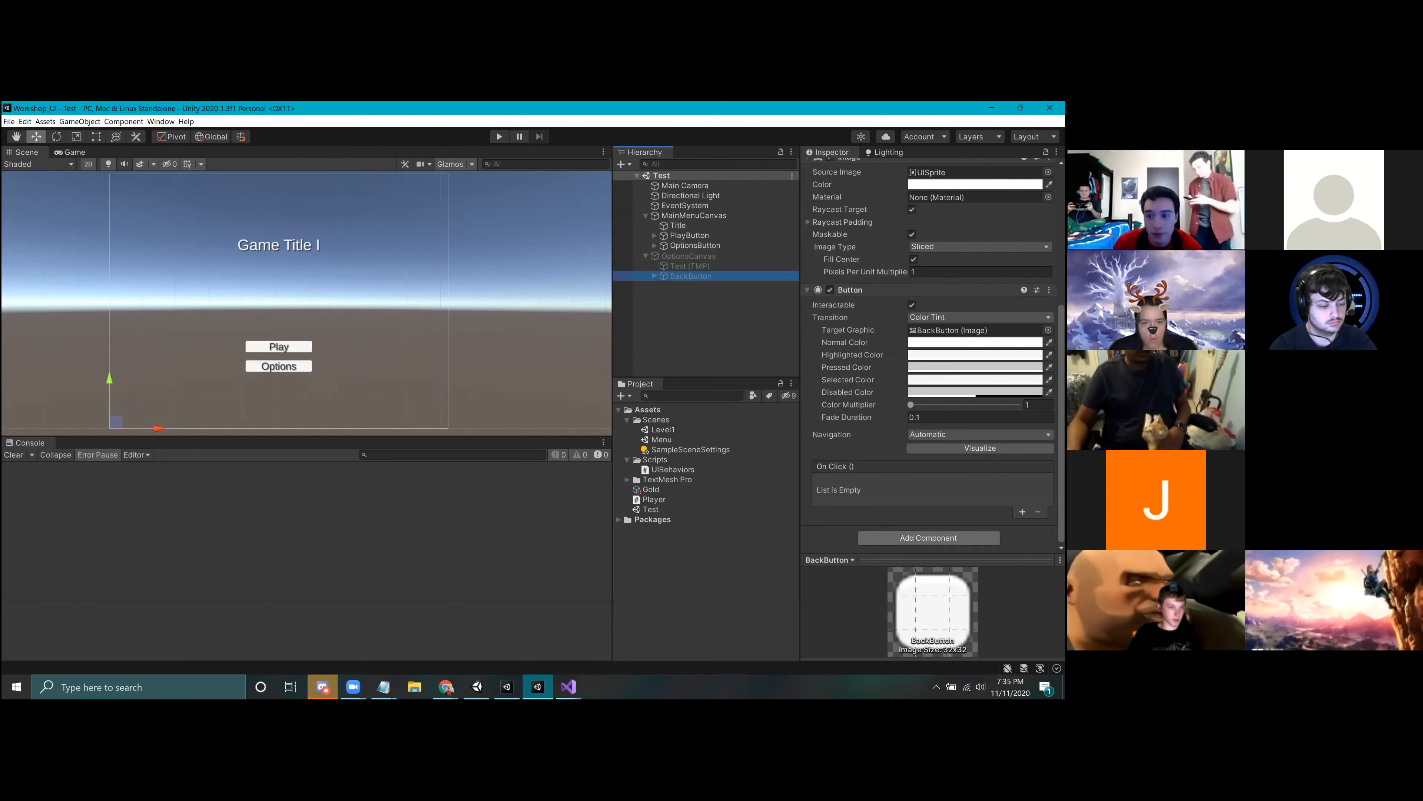
click(928, 537)
click(919, 515)
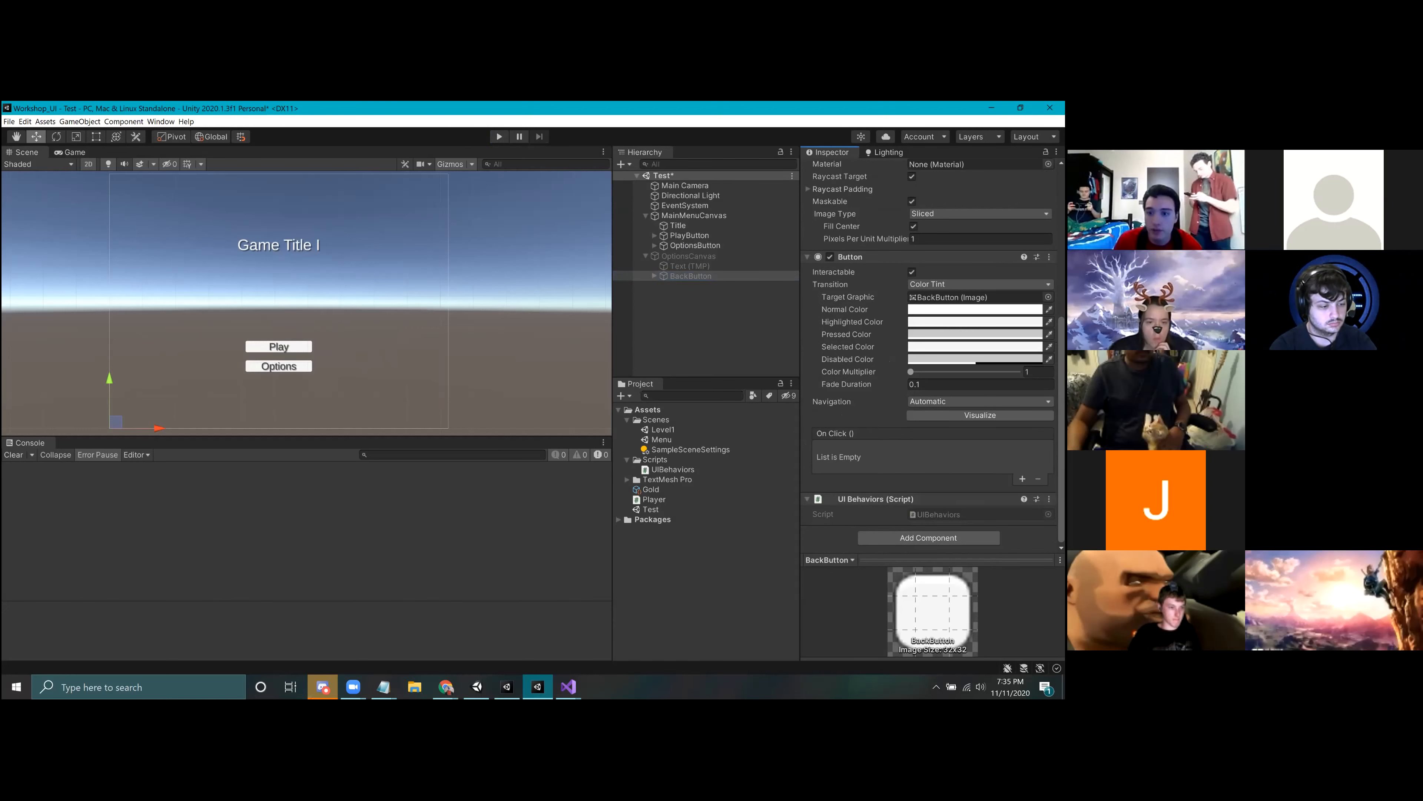
double_click(1022, 479)
drag(875, 529, 845, 462)
drag(875, 528, 845, 491)
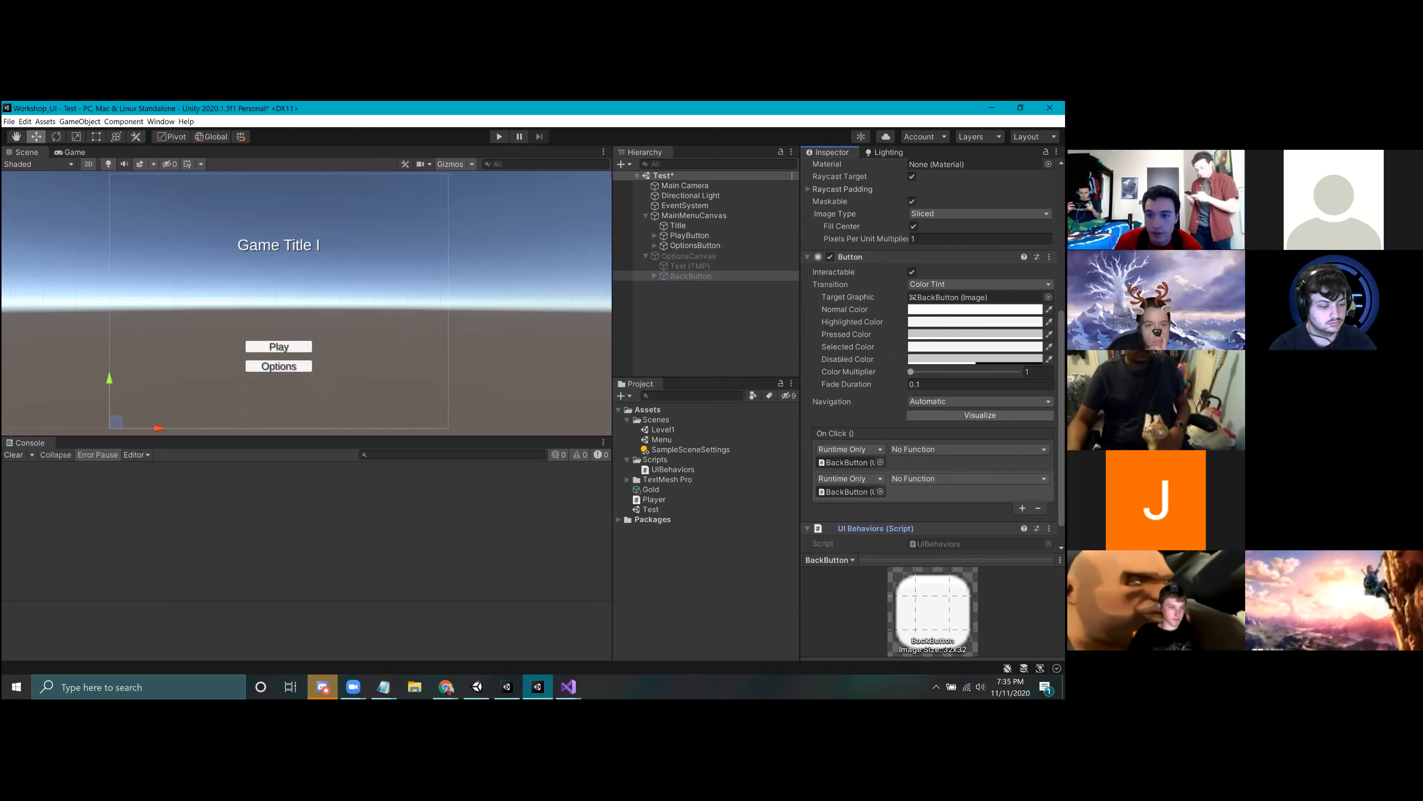
Step: Set BackButton's first On Click event to UIBehaviors.HideElement on OptionsCanvas and the second to UIBehaviors.ShowElement on MainMenuCanvas
click(953, 449)
mouse_move(930, 529)
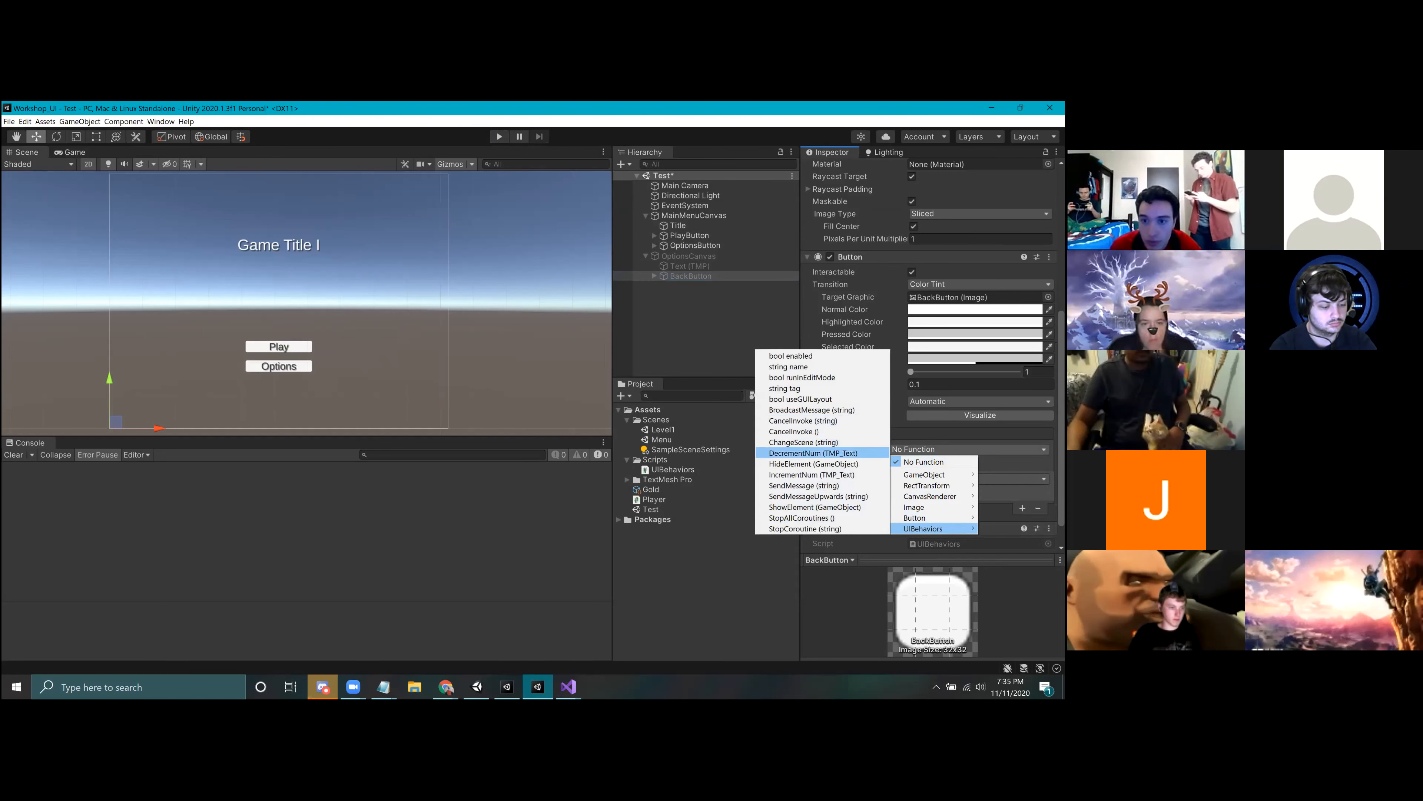
click(813, 463)
click(952, 478)
mouse_move(930, 557)
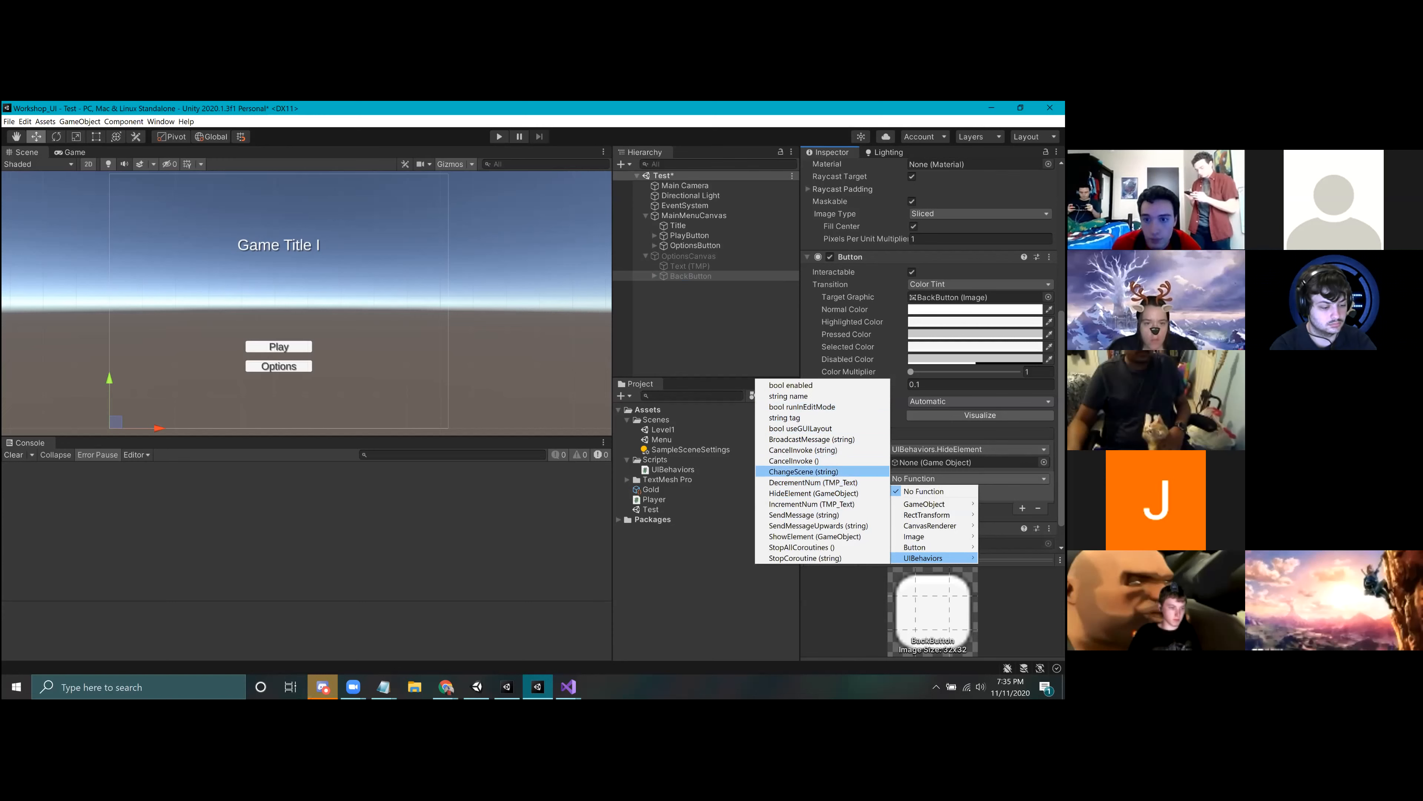
click(815, 536)
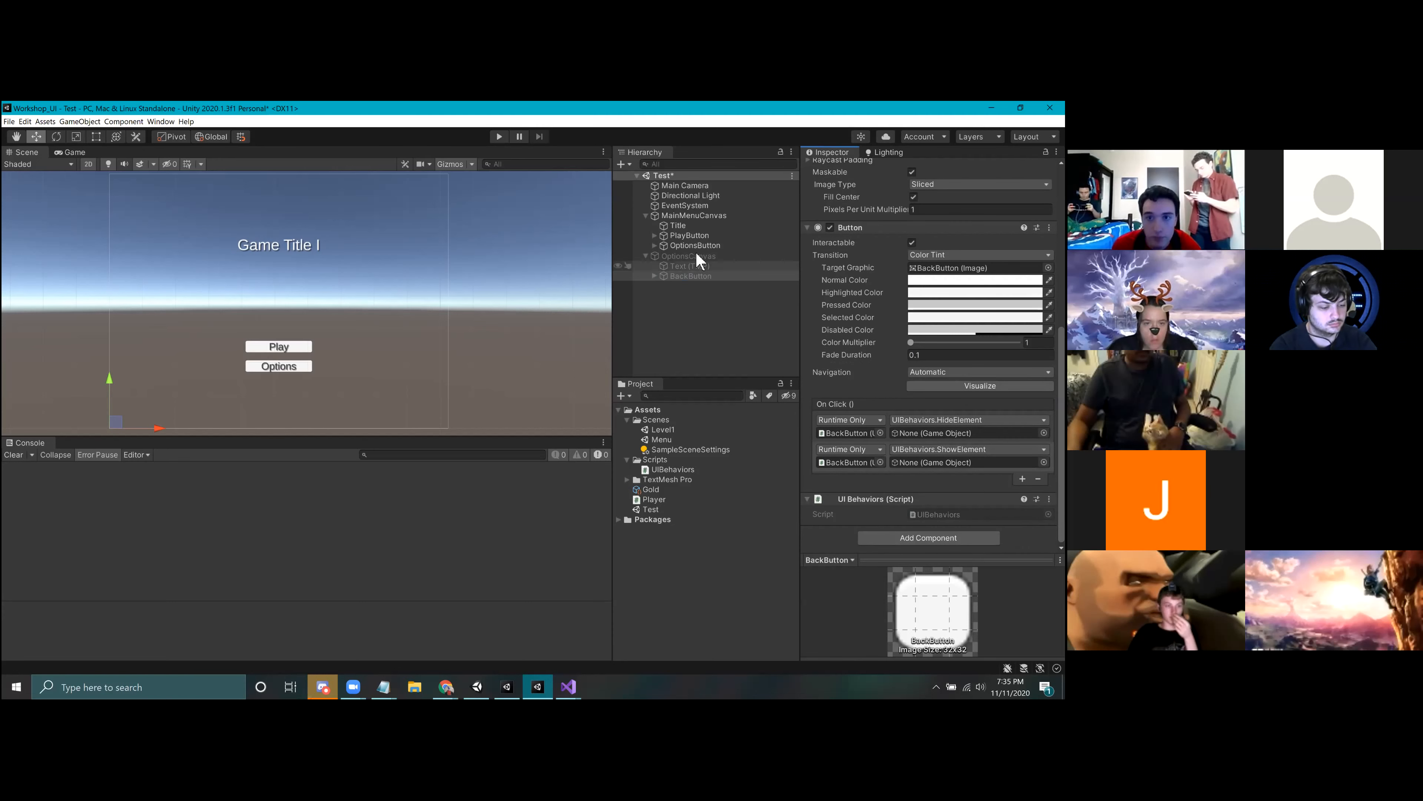
drag(681, 215, 963, 462)
drag(695, 258, 964, 432)
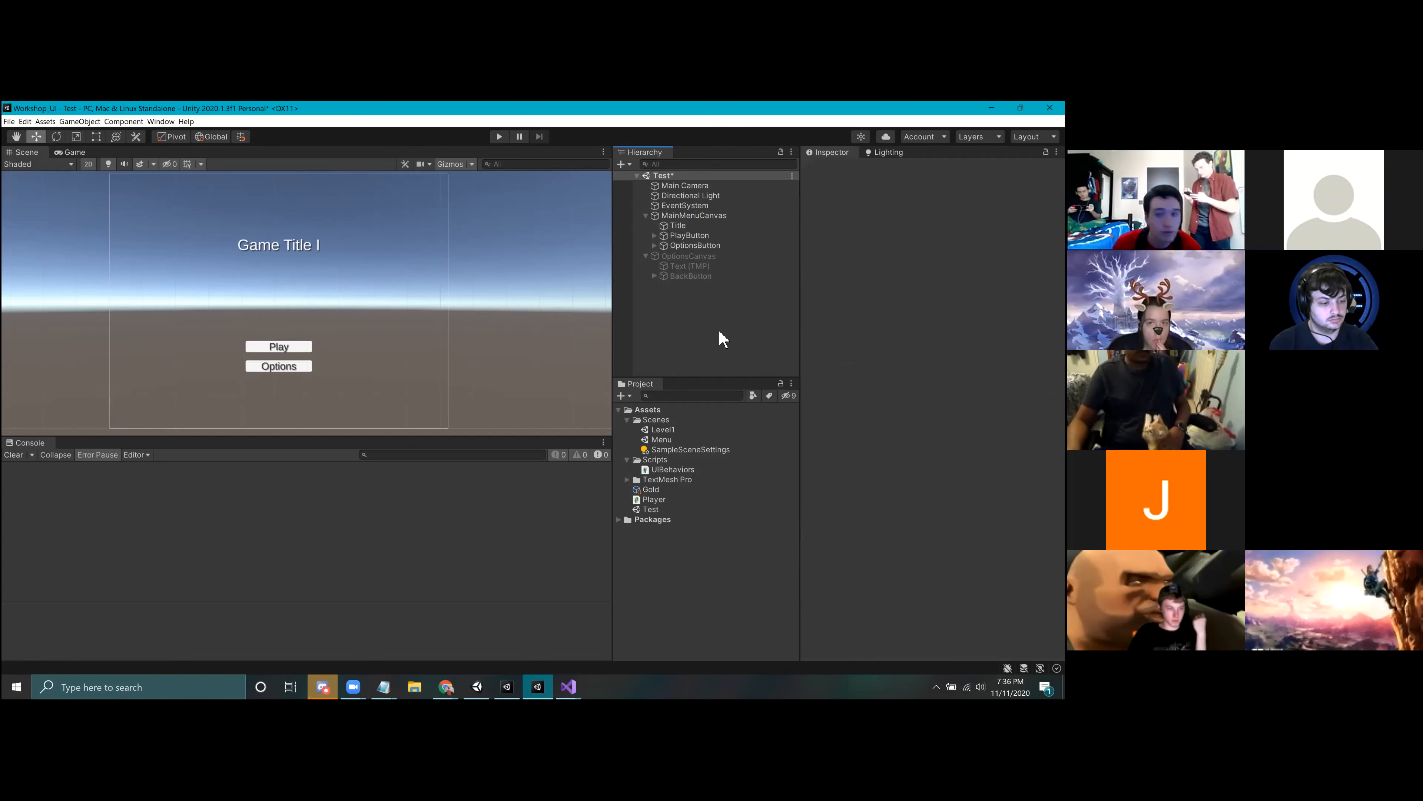
Step: Play-test the menu by switching repeatedly between the main and options canvases and launching Level1 with Play, and stop the test
click(499, 136)
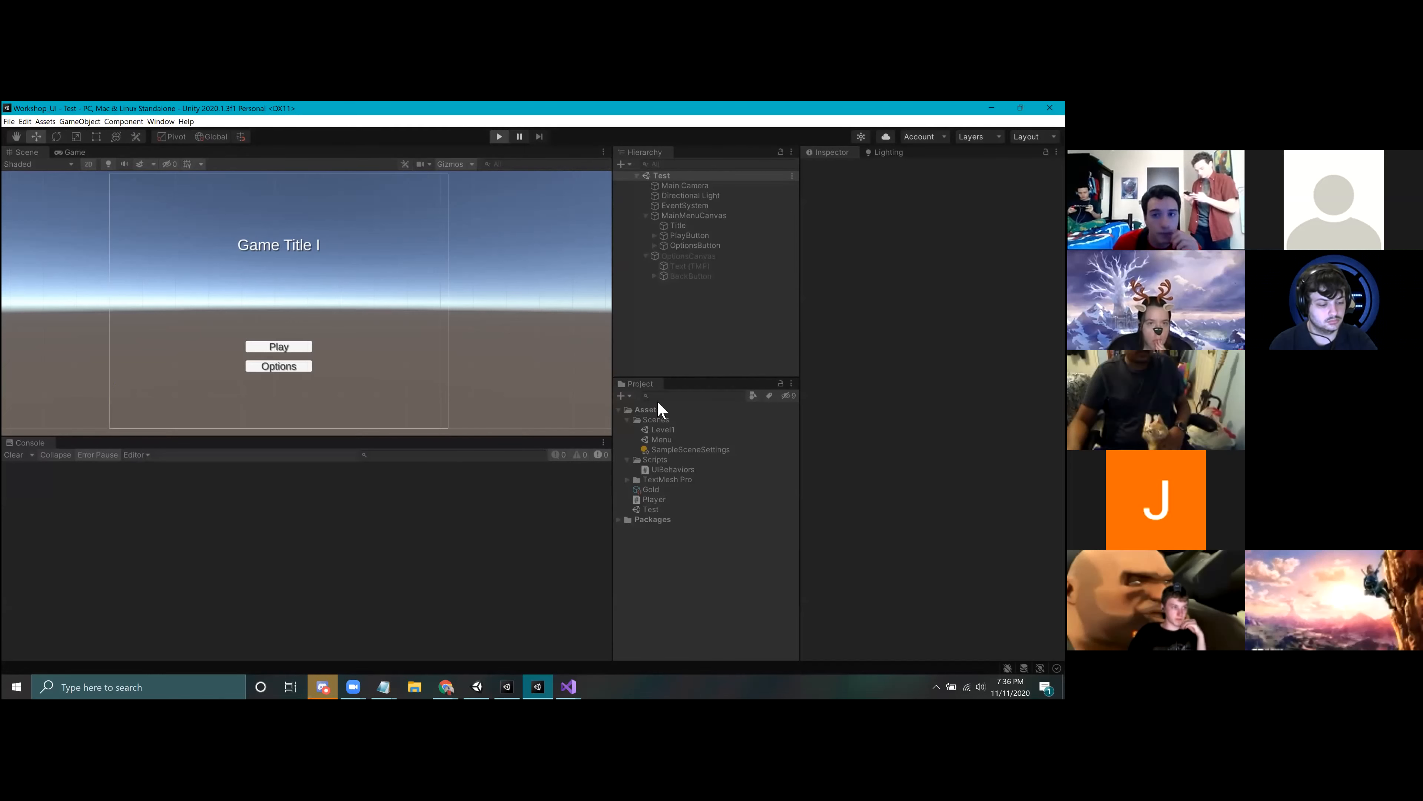
click(306, 357)
click(306, 341)
click(306, 358)
click(306, 341)
click(305, 357)
click(306, 341)
click(303, 359)
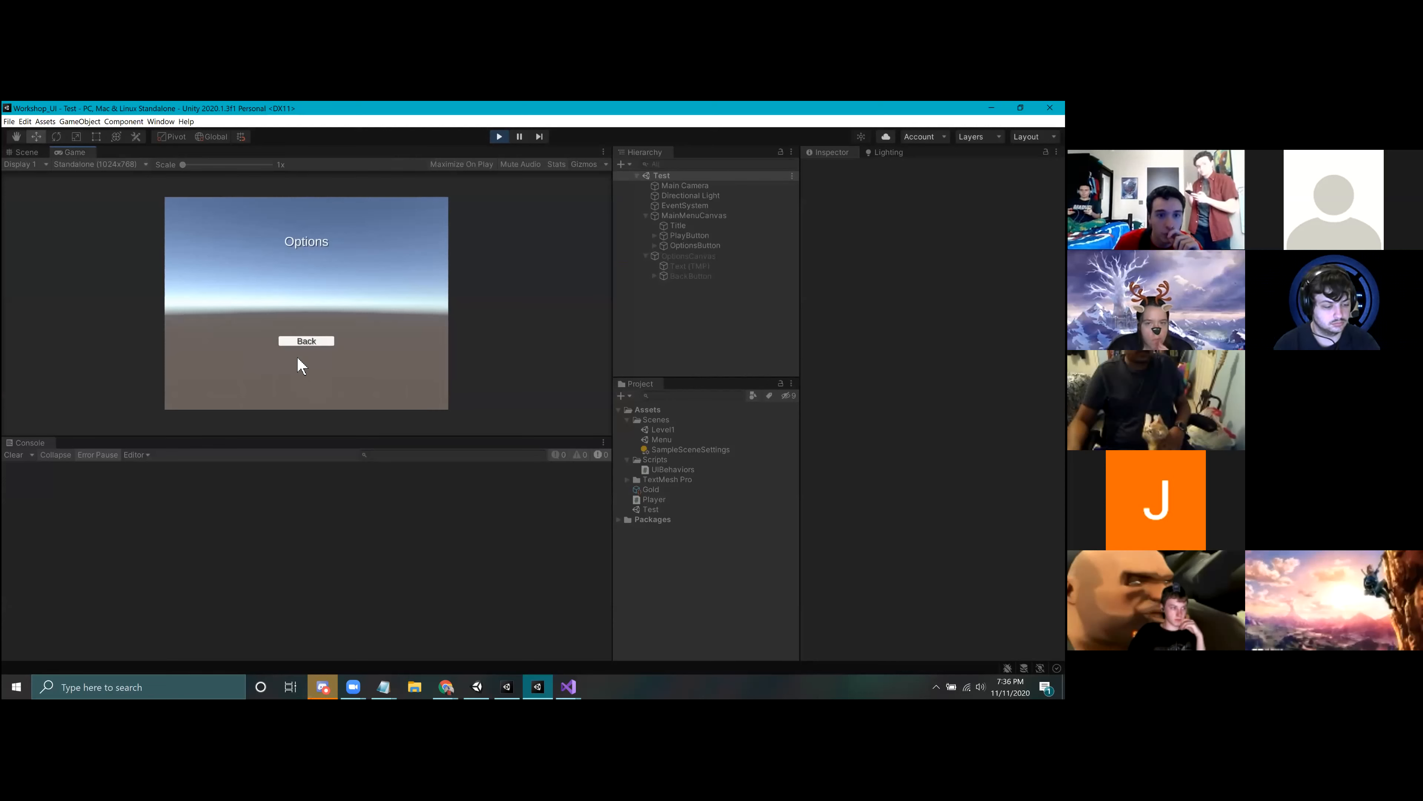
click(299, 342)
click(298, 358)
click(302, 340)
click(303, 359)
click(298, 340)
click(300, 358)
click(300, 342)
click(300, 358)
click(299, 342)
click(297, 359)
click(299, 342)
click(299, 341)
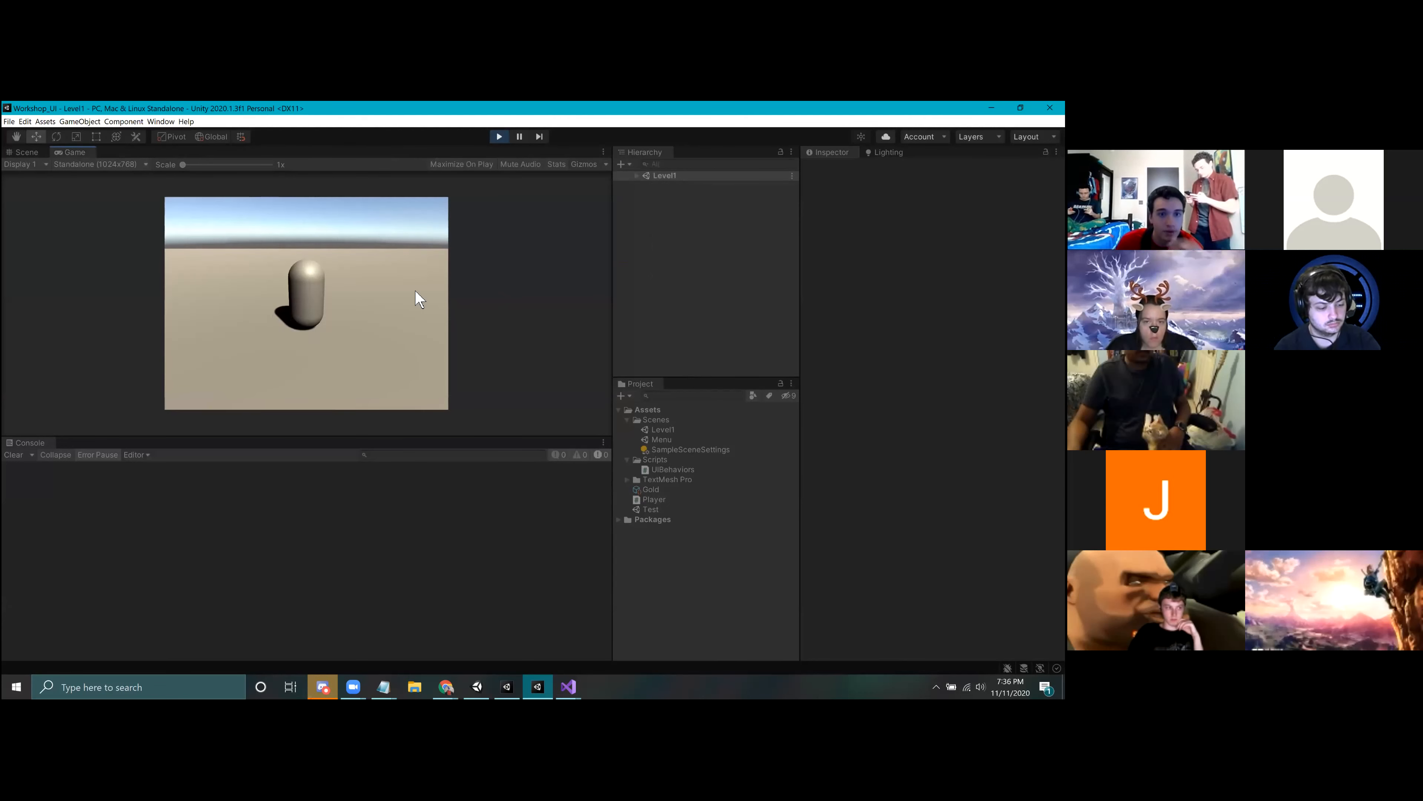
click(500, 137)
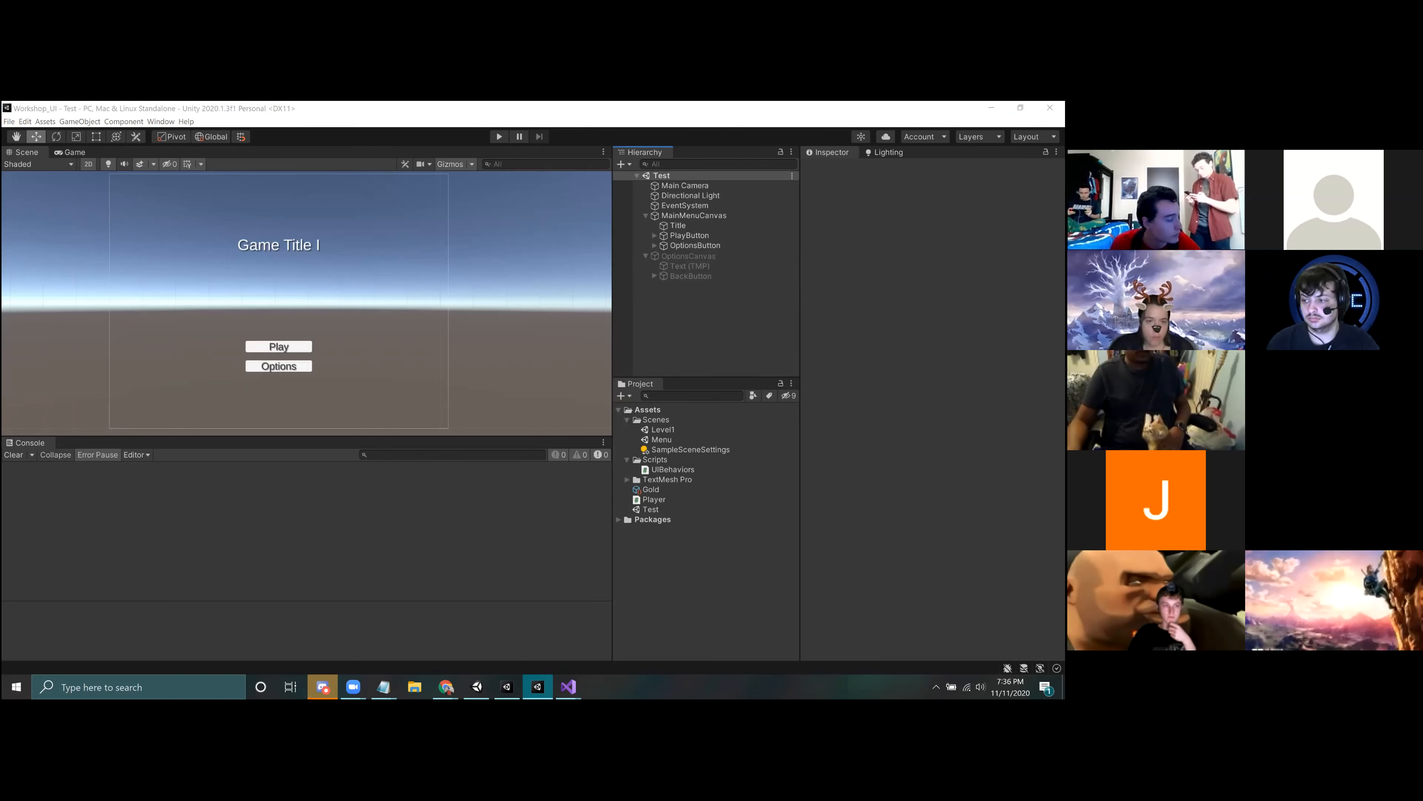
Step: Deactivate MainMenuCanvas and reactivate it
click(696, 318)
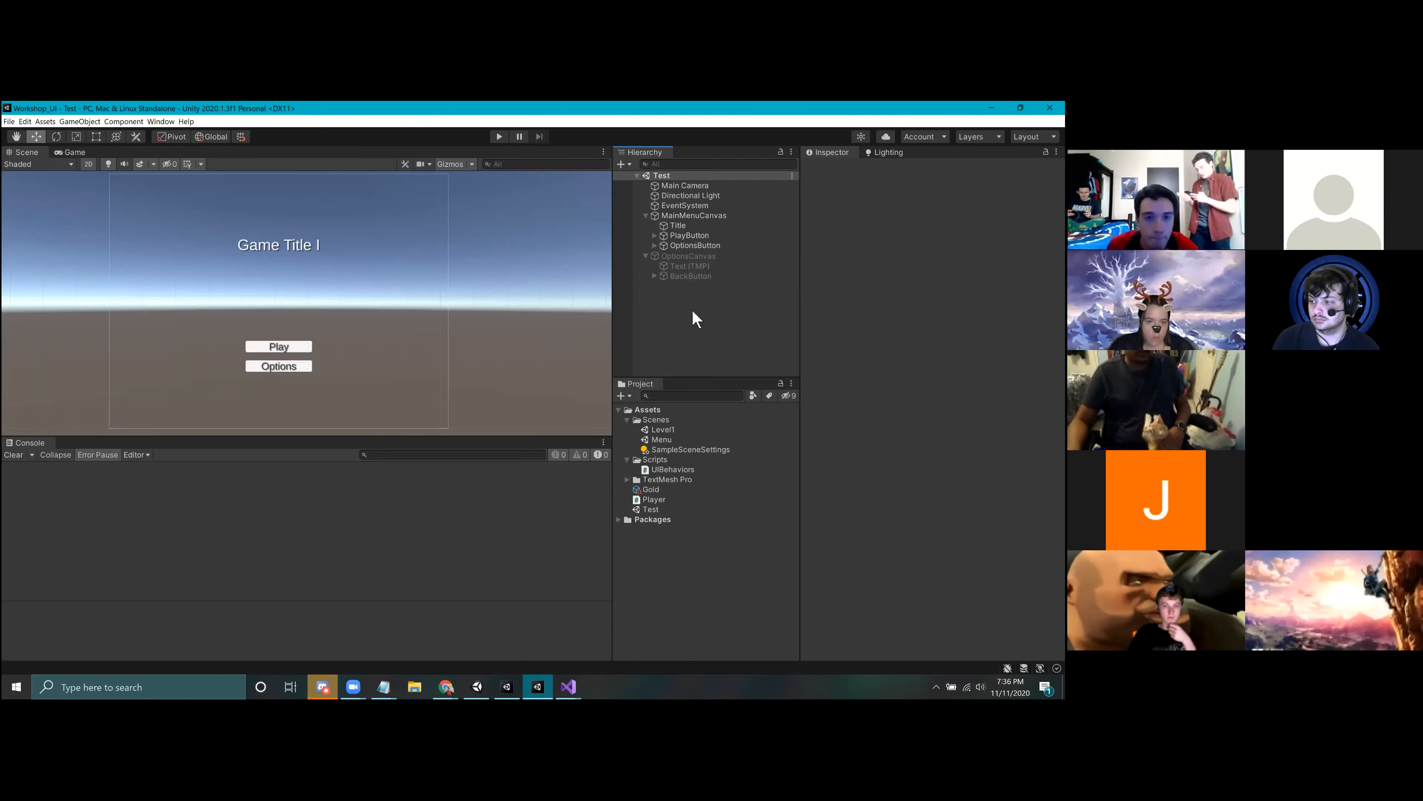
click(667, 217)
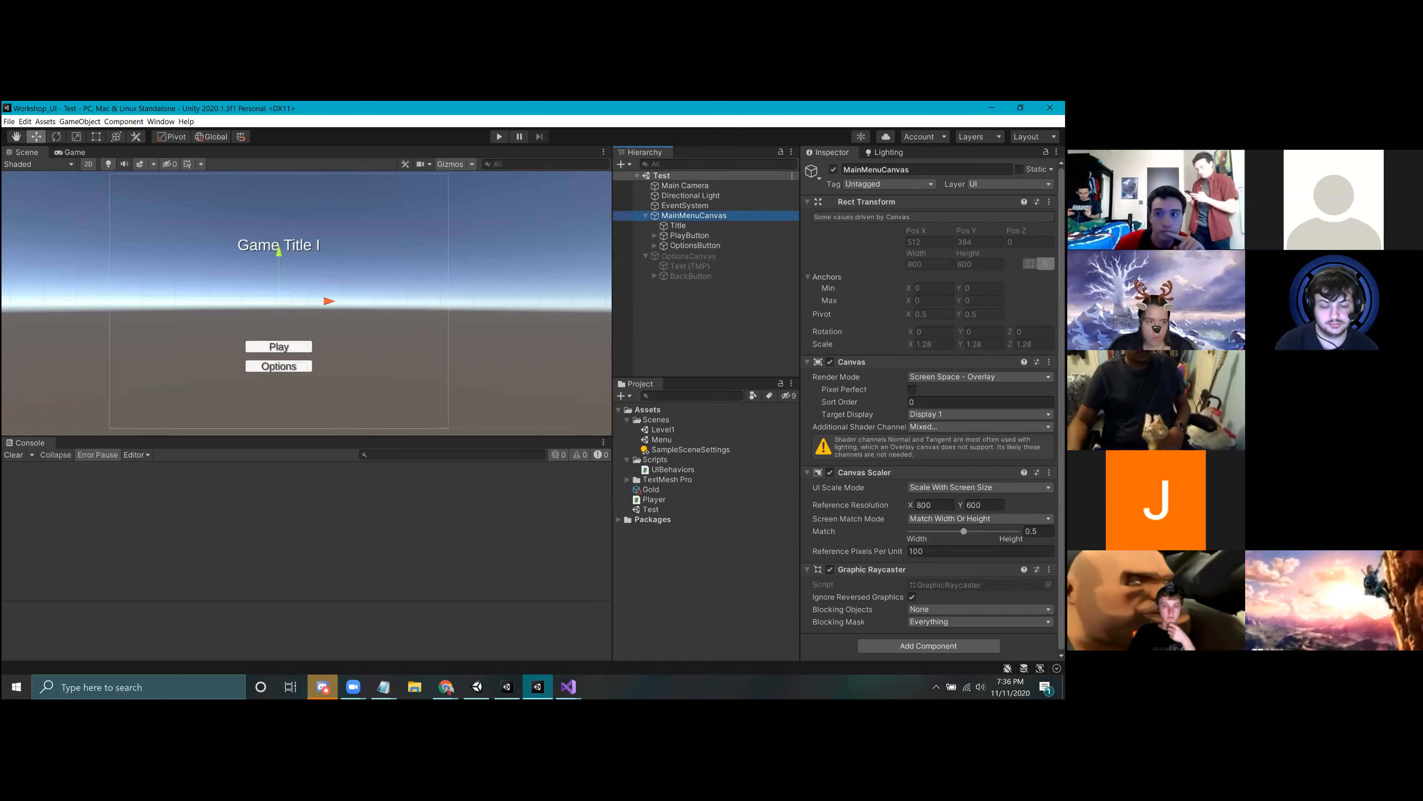
click(833, 169)
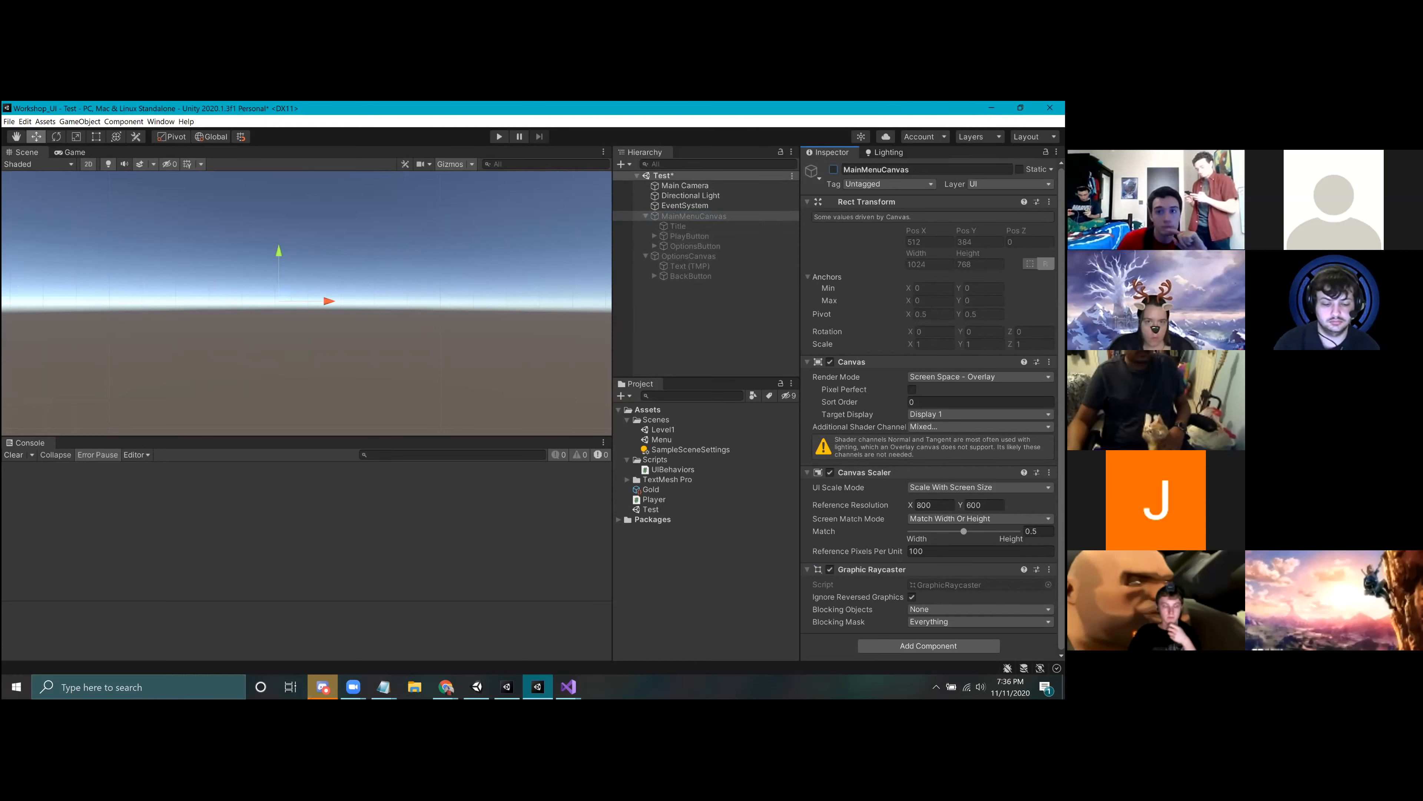
click(833, 170)
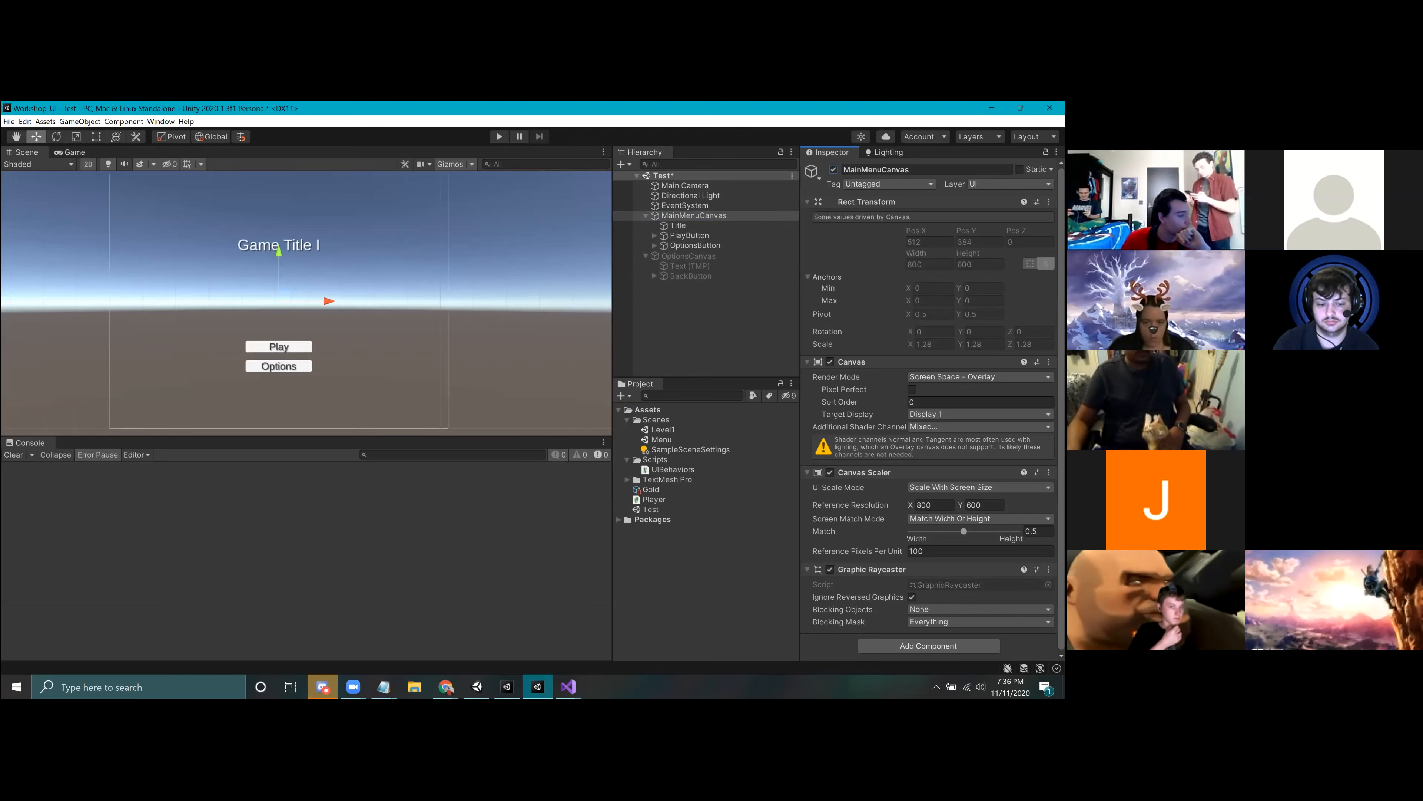
click(703, 311)
Step: Activate OptionsCanvas and deactivate it again
click(686, 256)
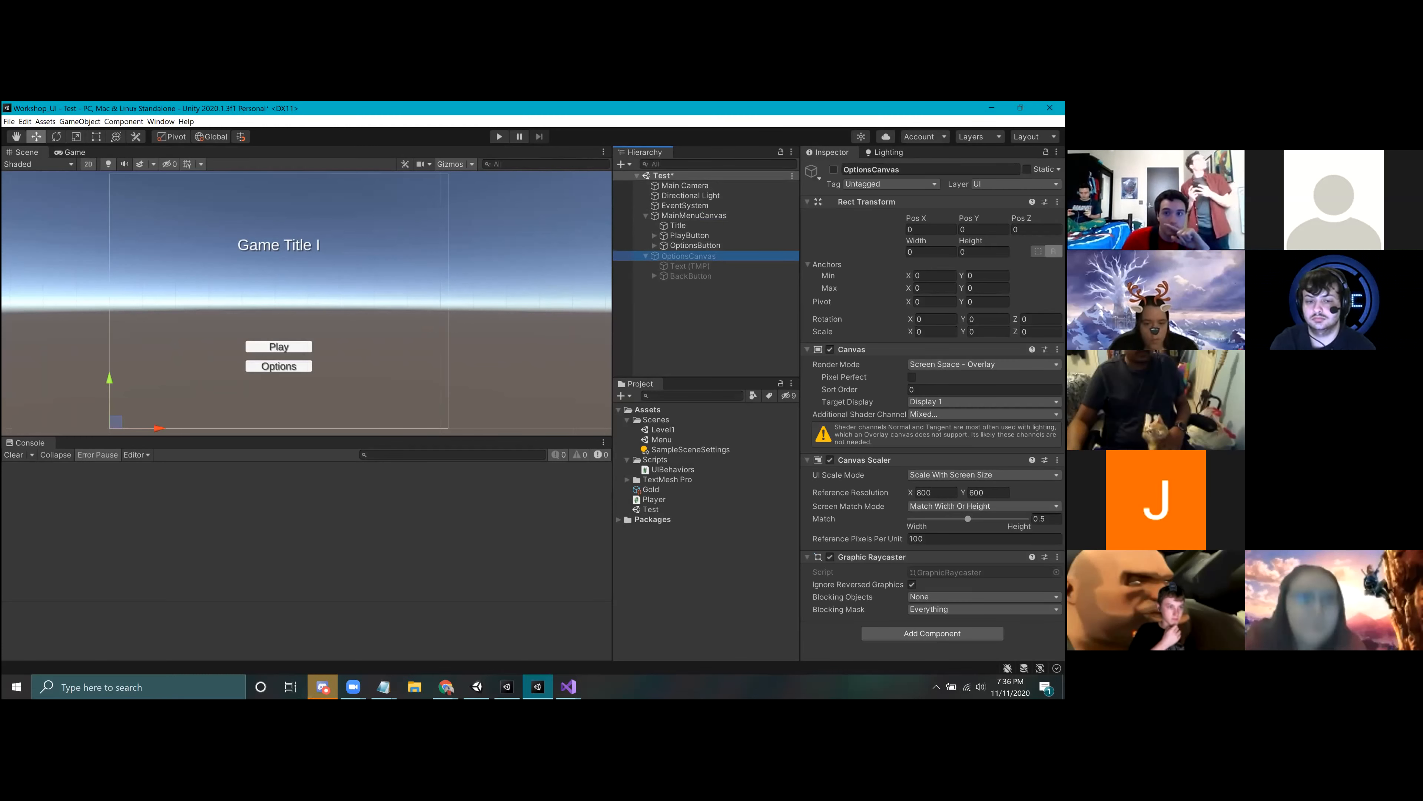
click(834, 169)
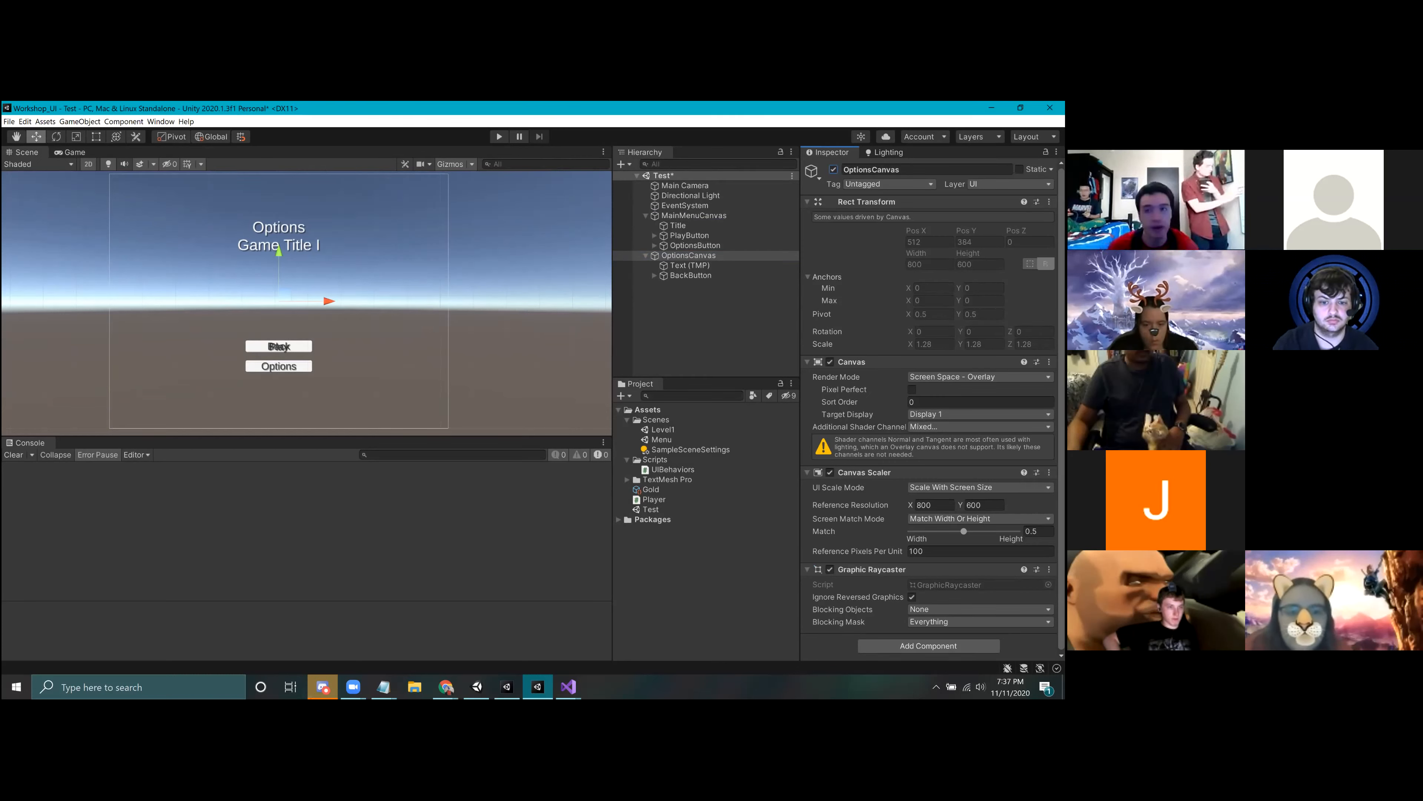
click(833, 170)
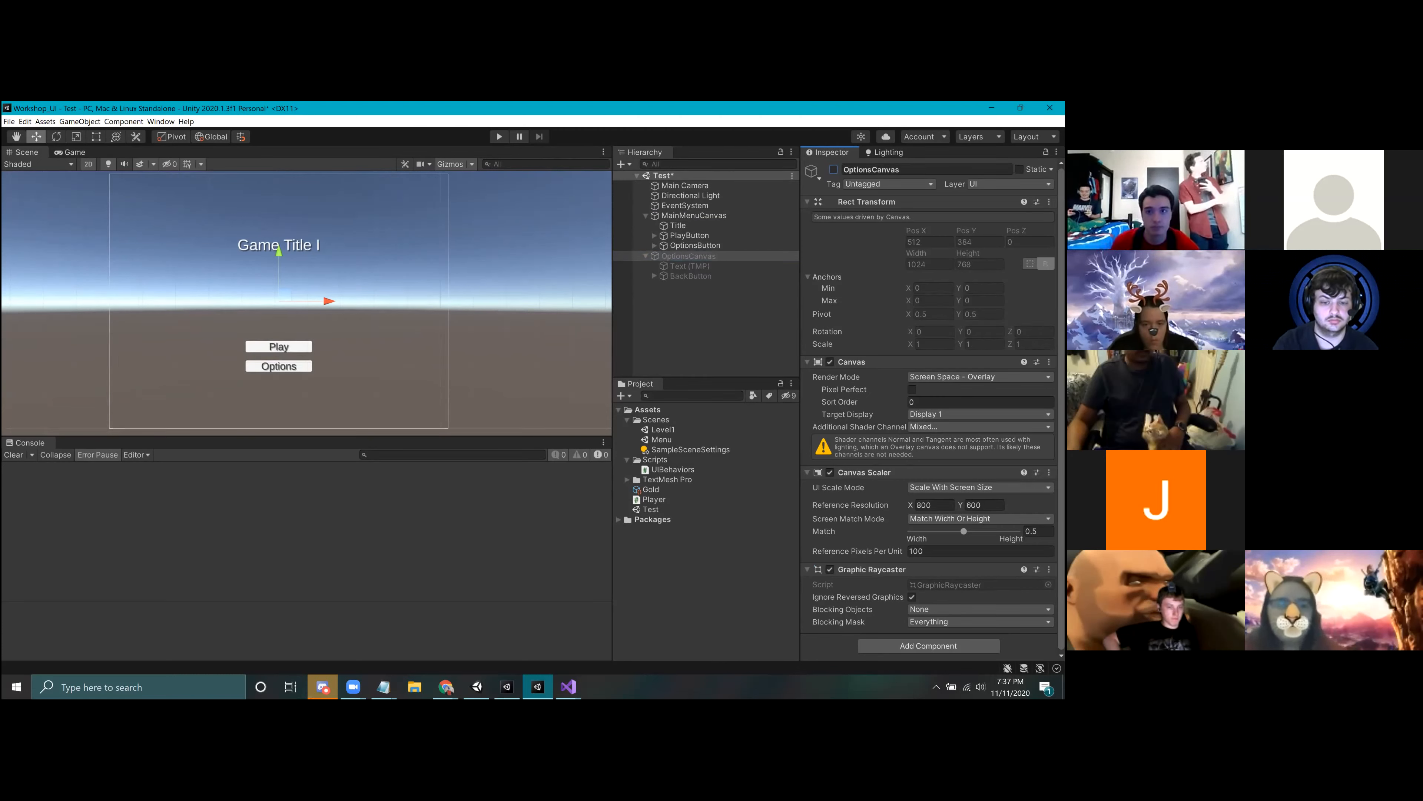
Step: Review OptionsButton's On Click events and the MainMenuCanvas settings
click(685, 215)
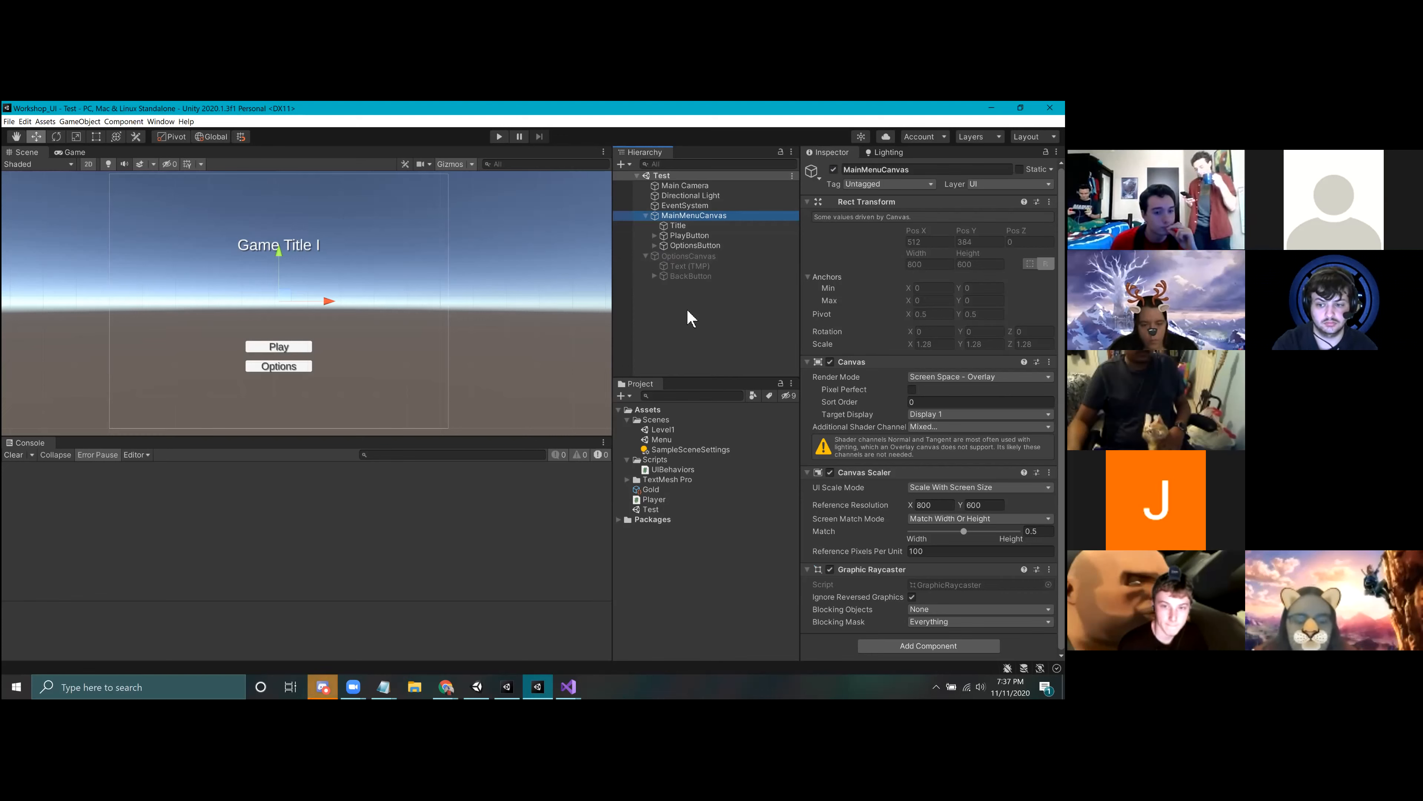
click(707, 246)
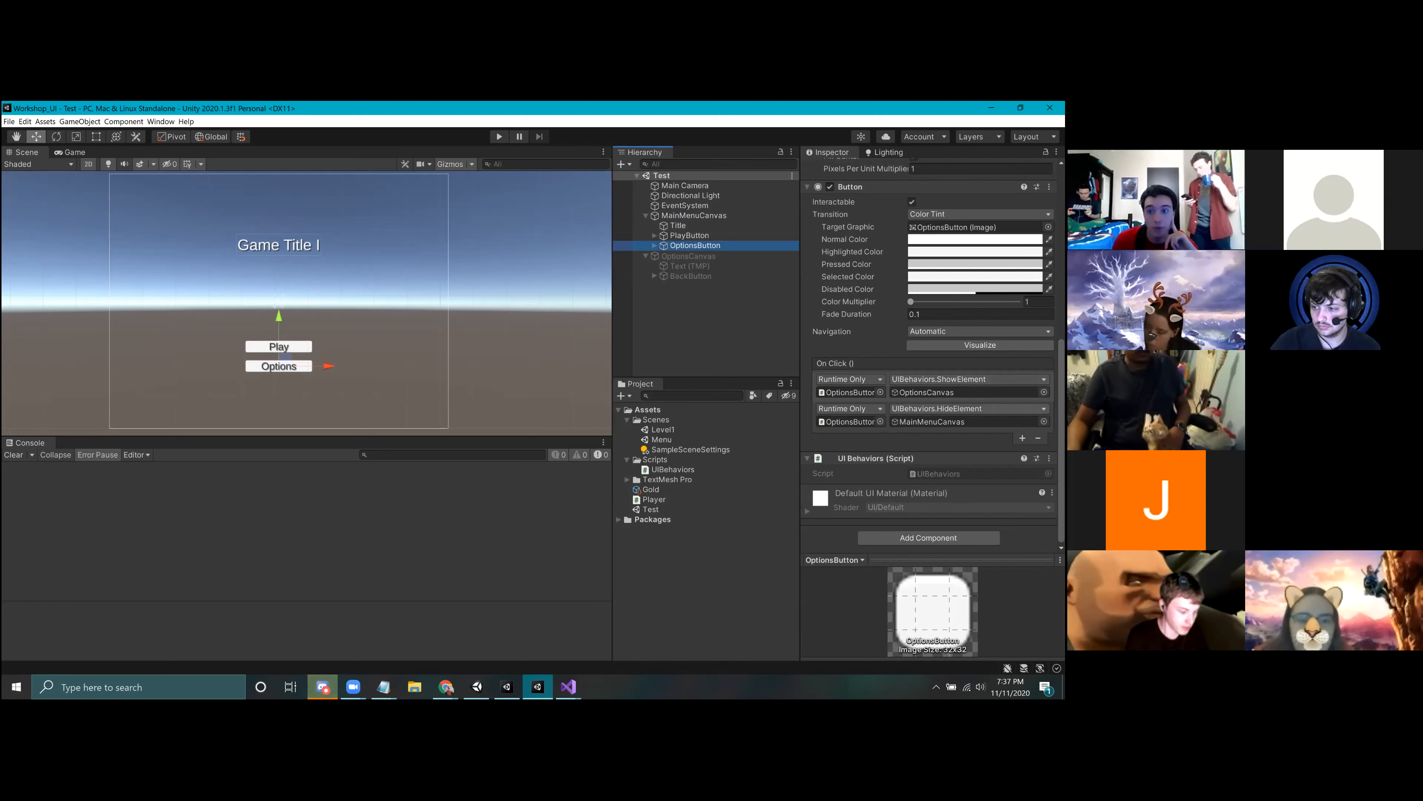
scroll(947, 422, up, 10)
click(666, 216)
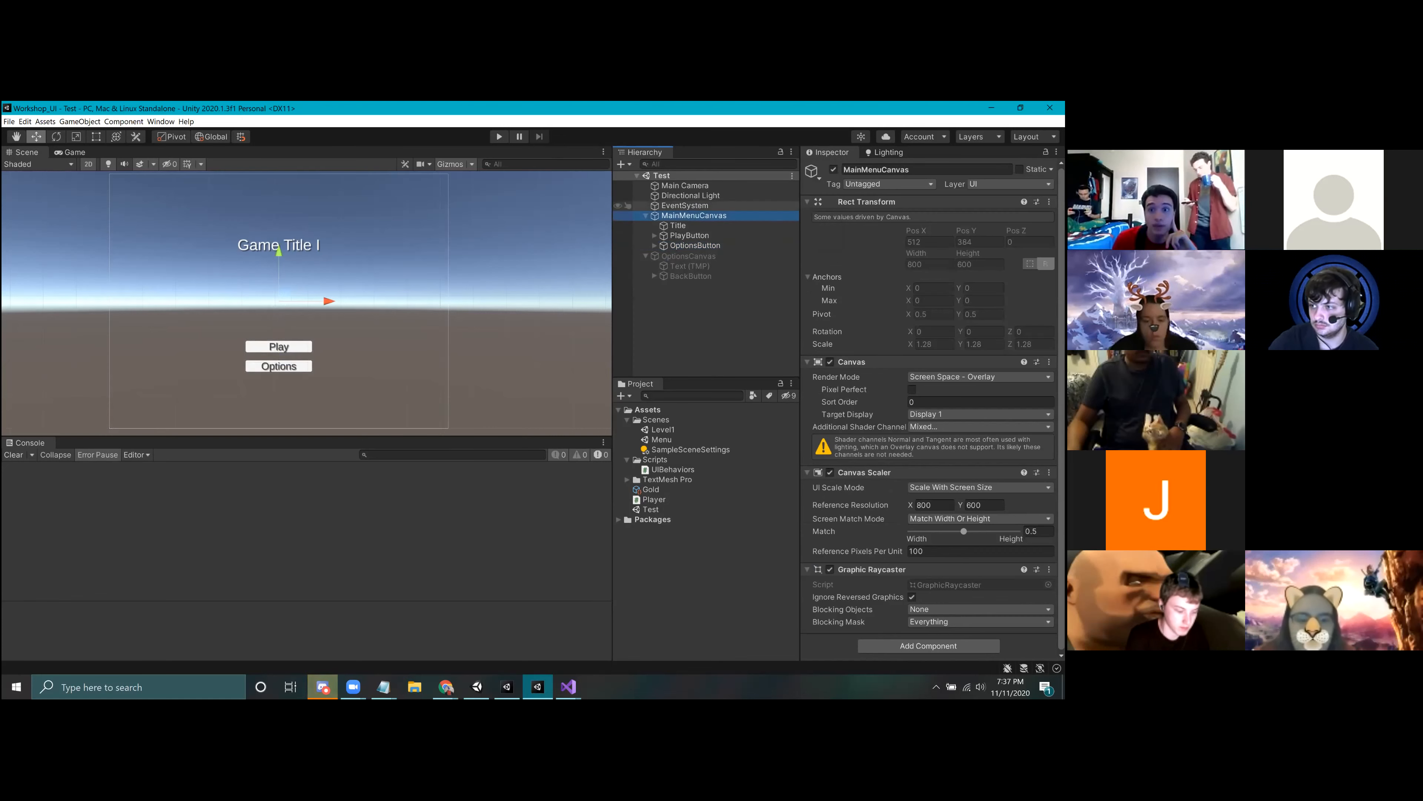
Step: Play-test the menu by opening the options canvas and going back to the main menu twice, and stop the test
click(499, 136)
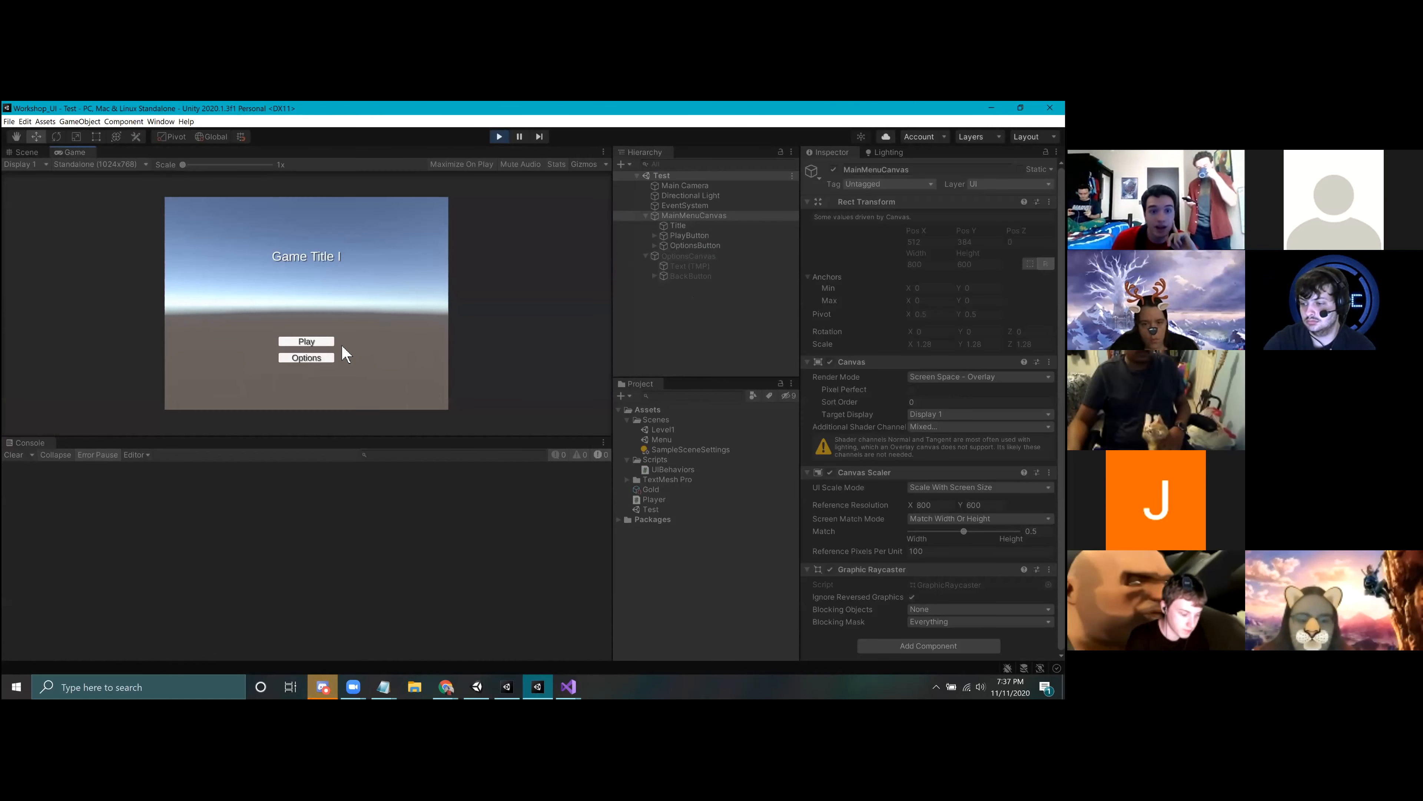
click(322, 358)
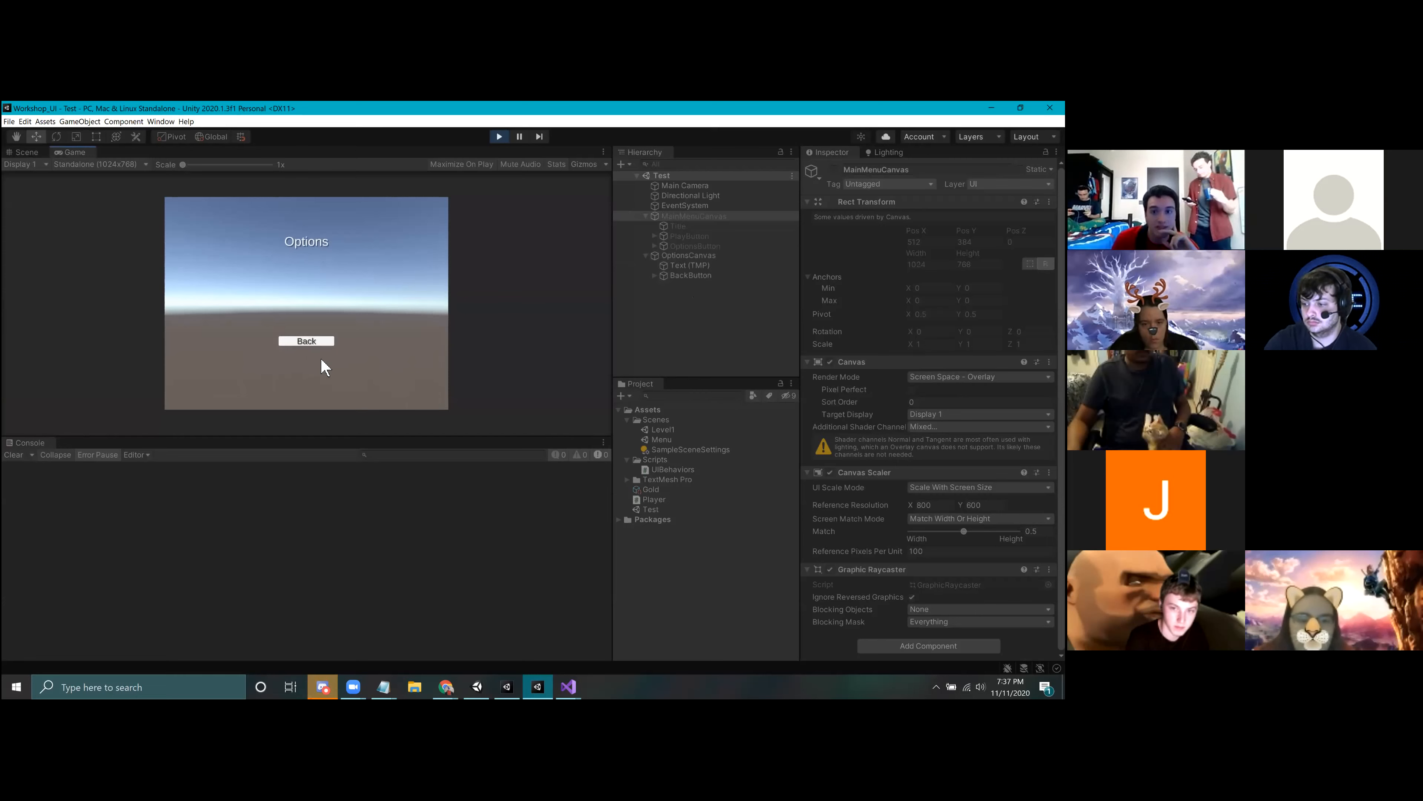
click(320, 341)
click(305, 358)
click(307, 340)
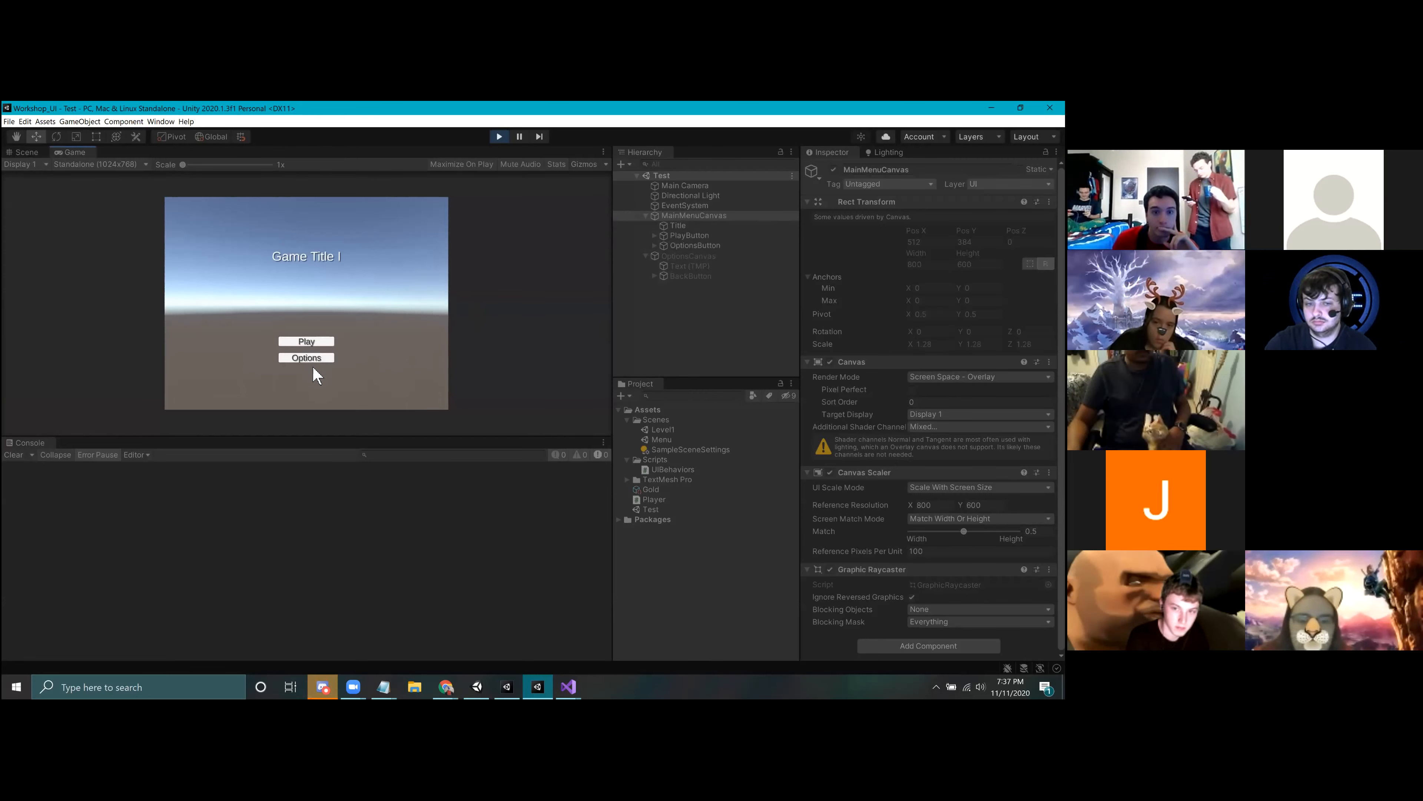
click(499, 137)
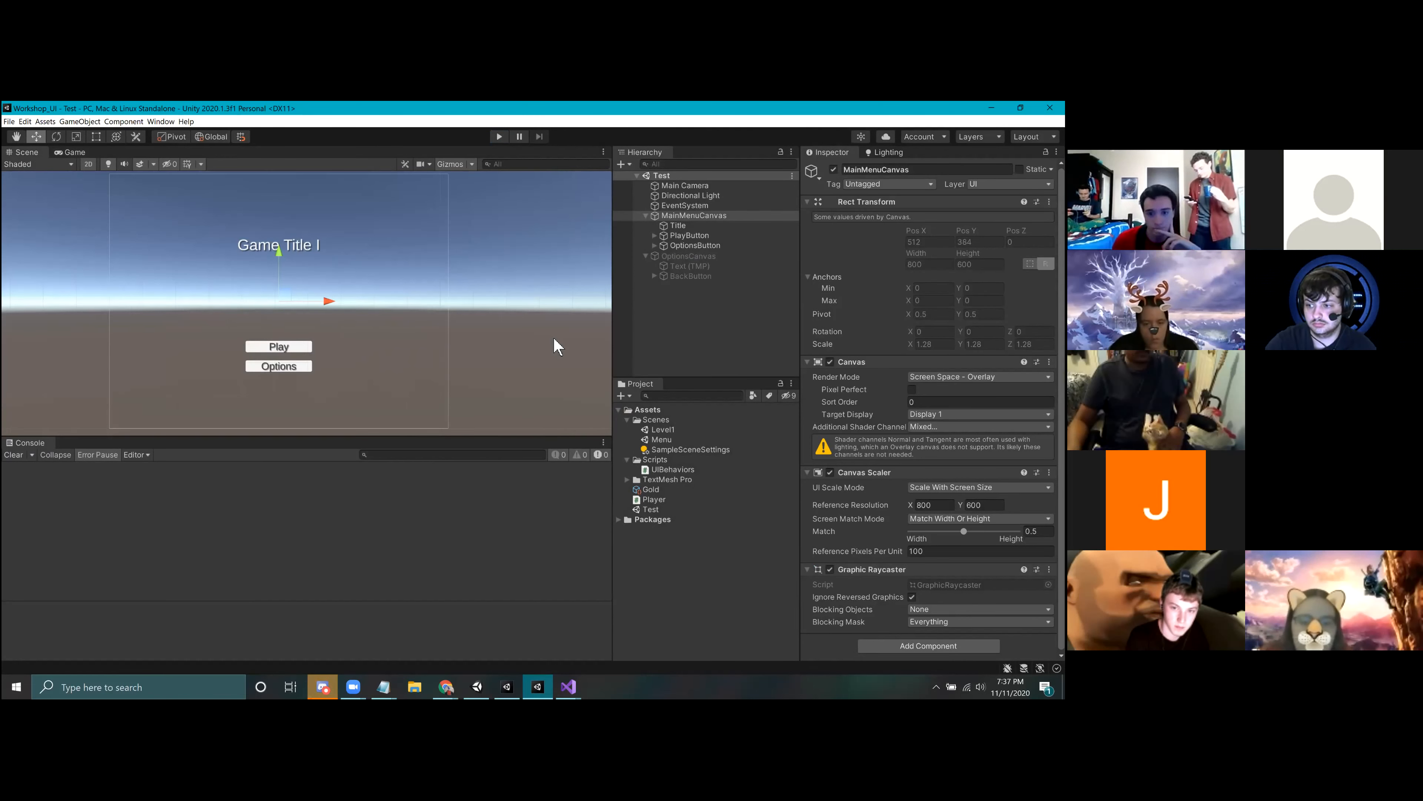
click(322, 687)
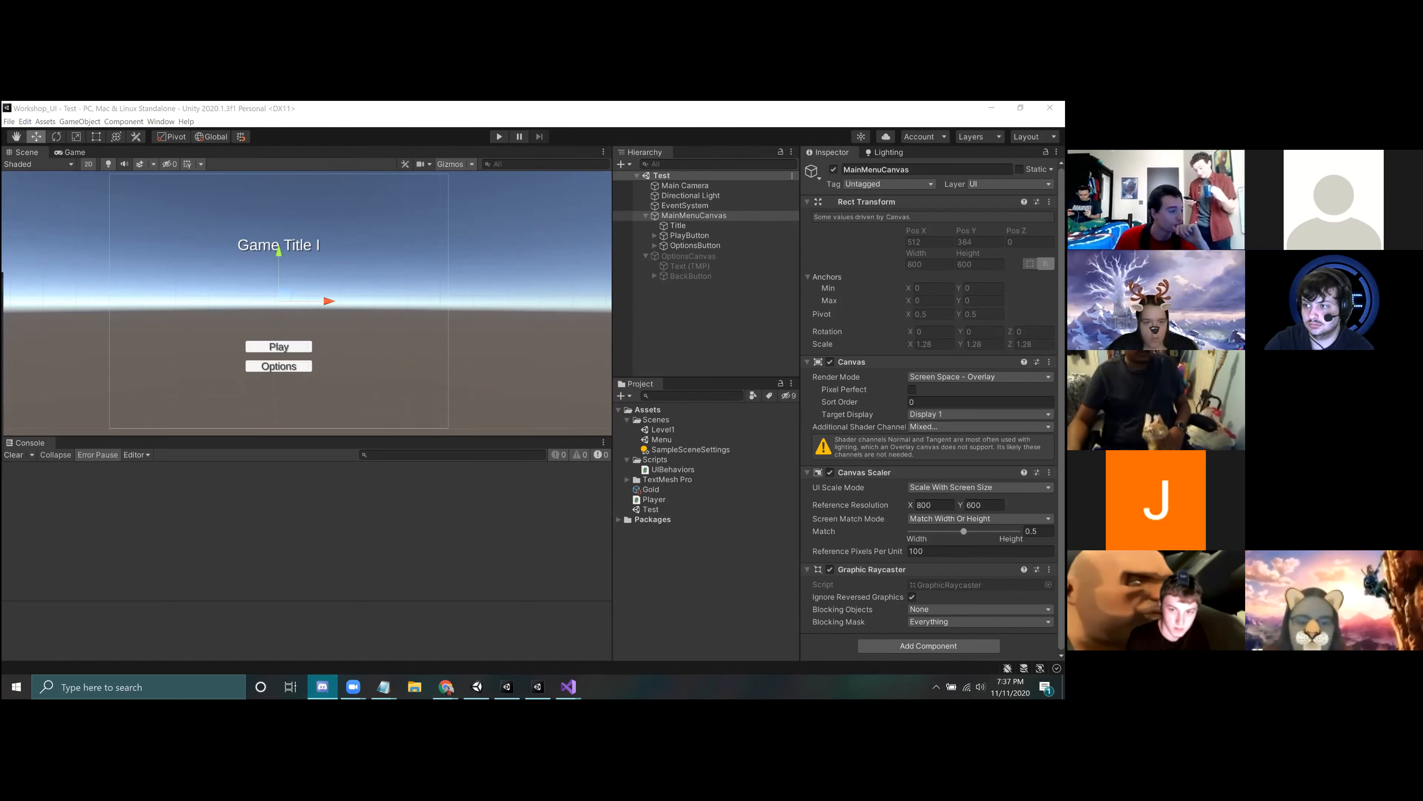
click(726, 341)
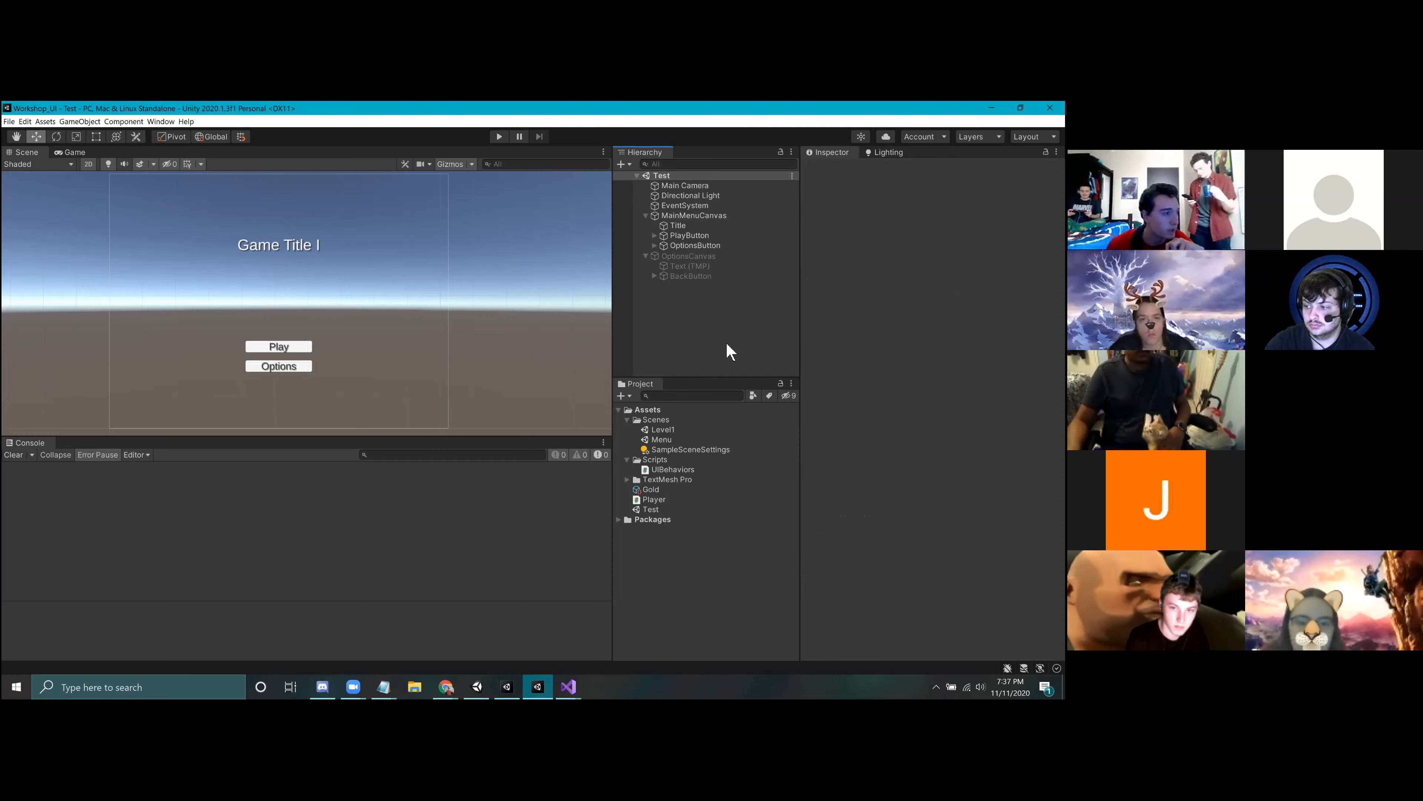
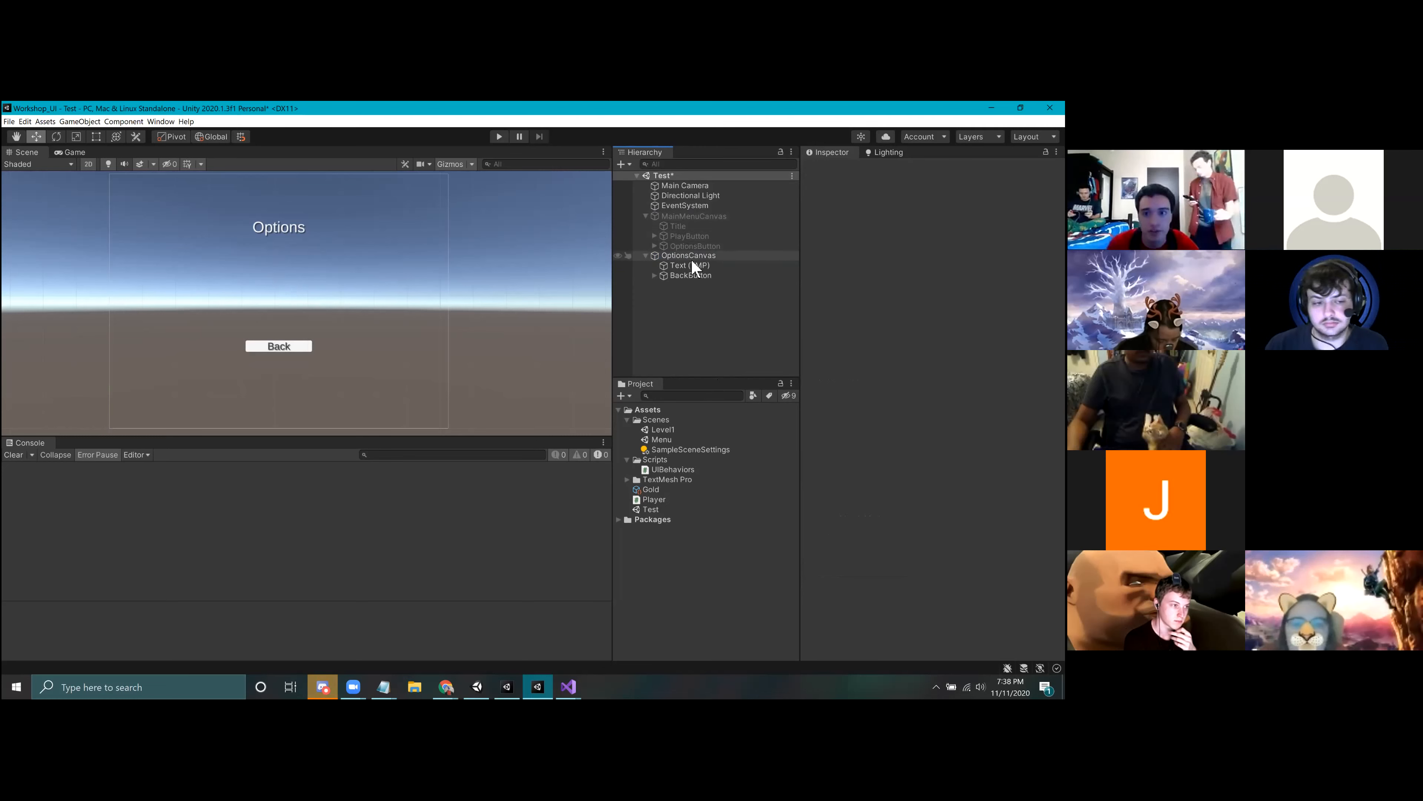
Step: Add a UI button to OptionsCanvas, duplicate it, and place the two side by side between the Options title and Back button
click(691, 256)
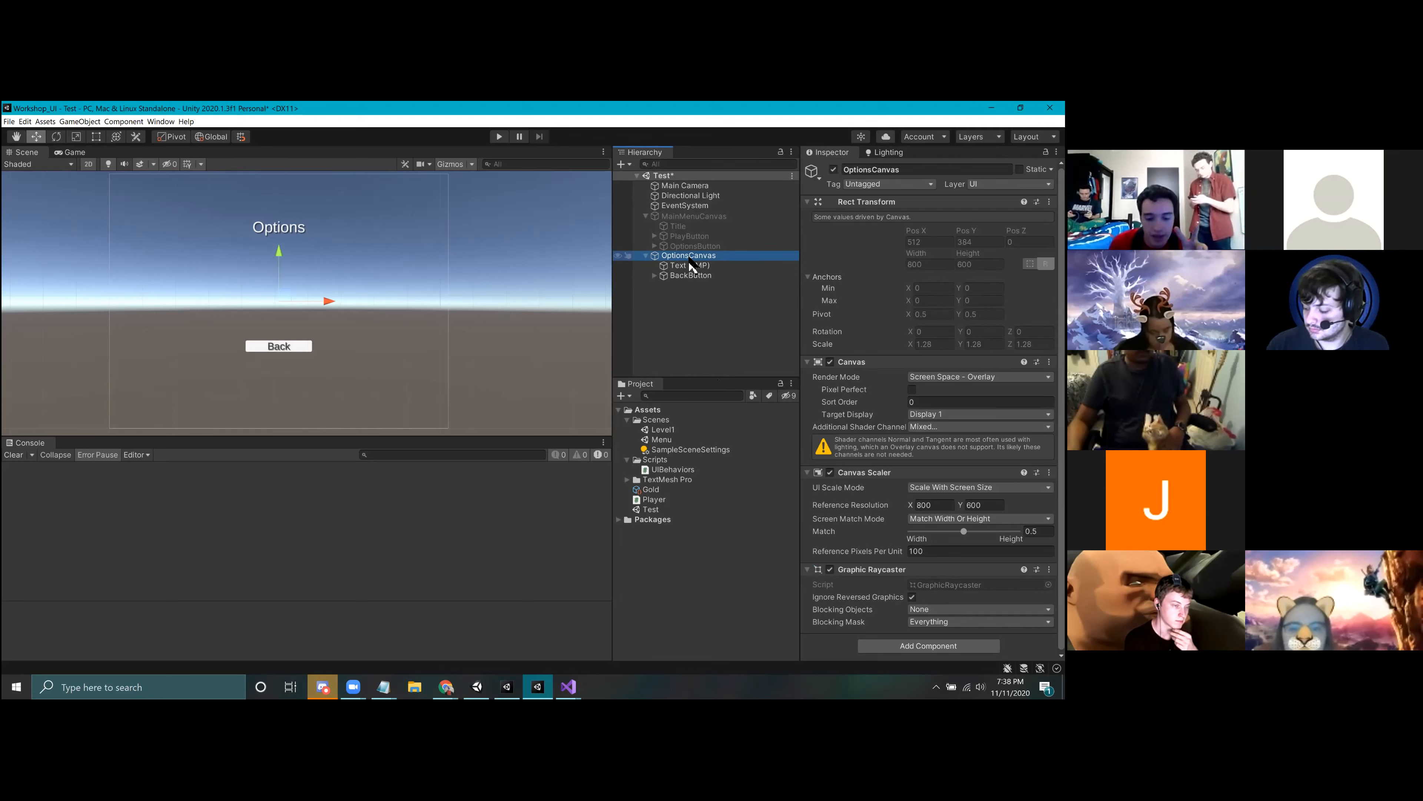
right_click(690, 259)
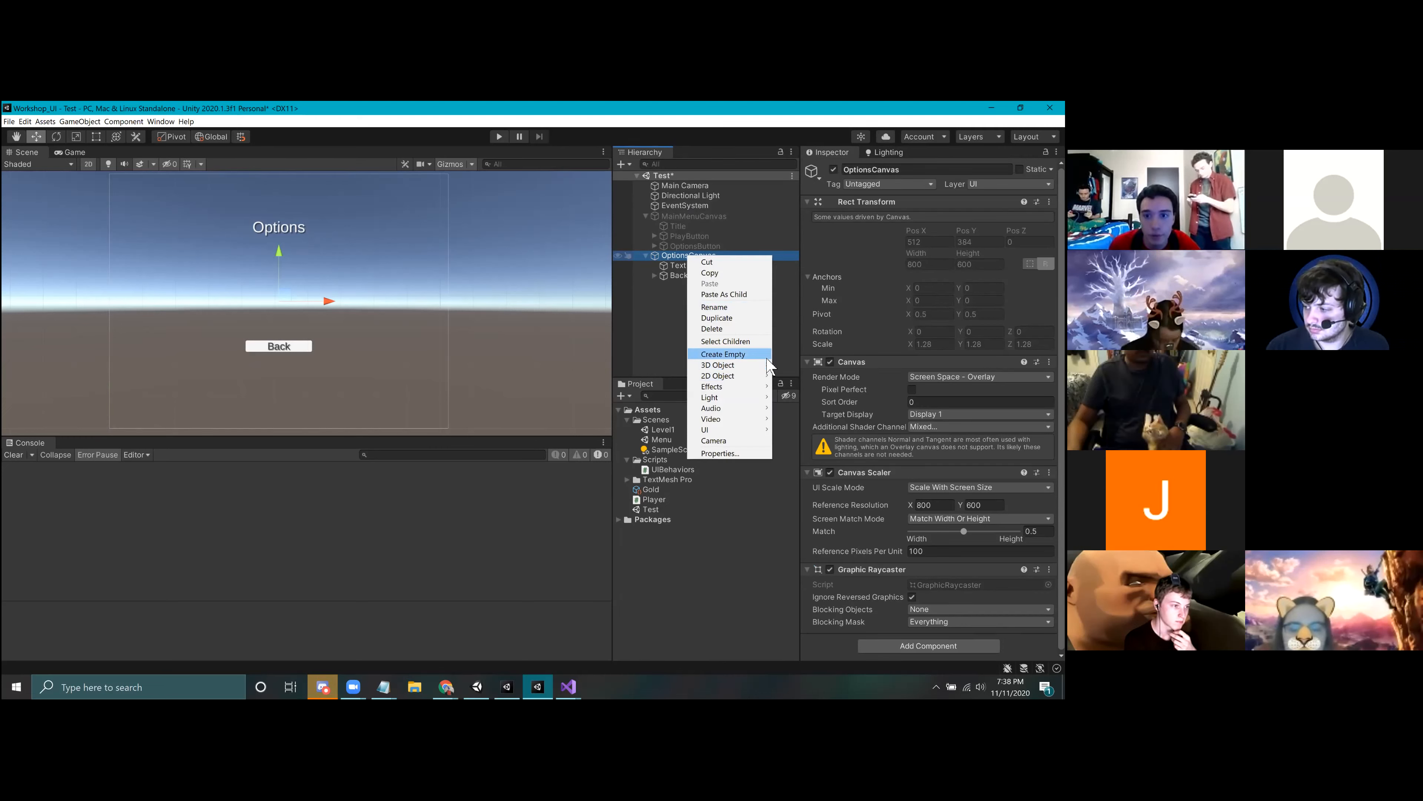
mouse_move(764, 430)
click(820, 484)
drag(279, 251, 278, 240)
drag(329, 289, 277, 289)
key(ctrl+d)
drag(277, 290, 382, 290)
Step: Set the width and height of both new buttons to 70
click(682, 285)
click(929, 252)
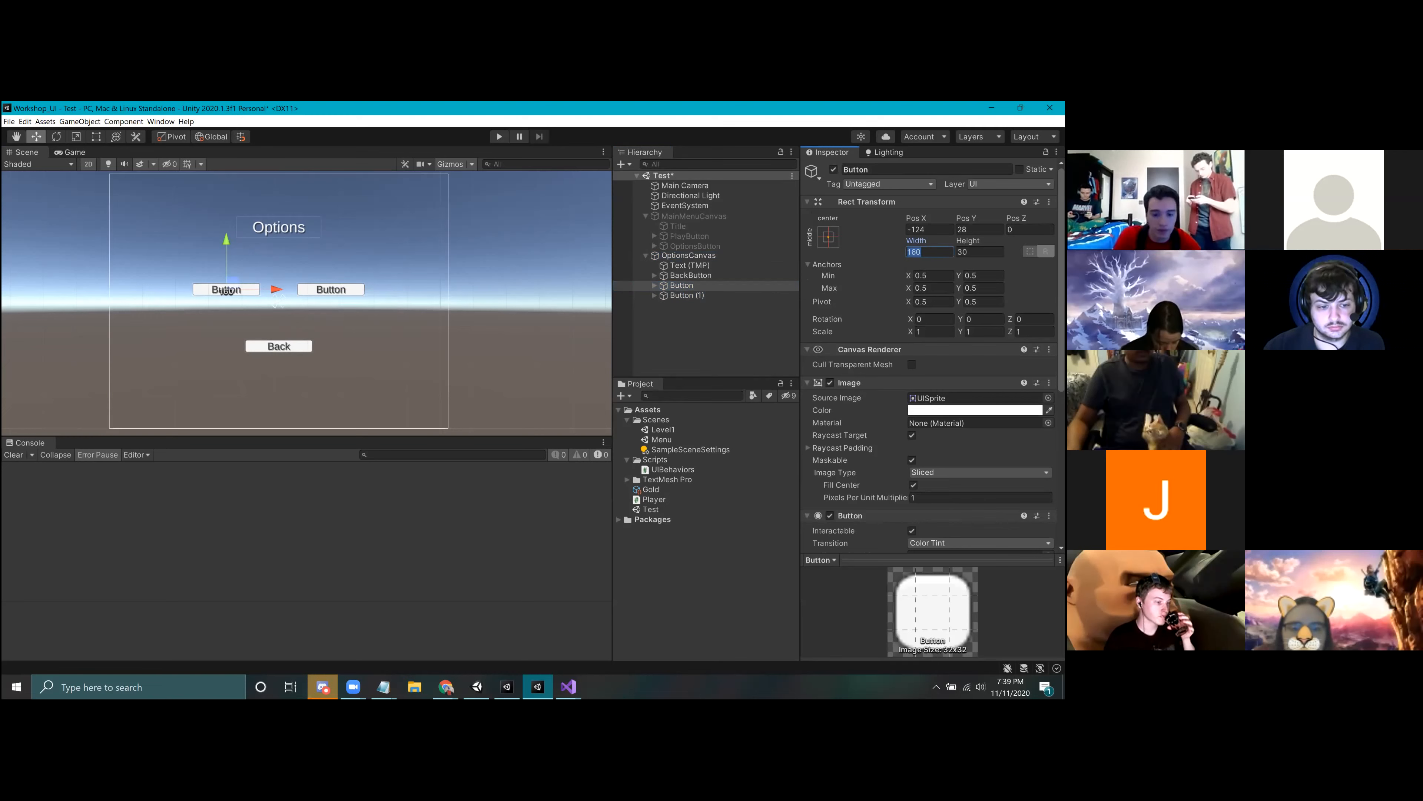
text(70)
key(Tab)
text(70)
click(687, 296)
click(929, 252)
text(70)
key(Tab)
text(70)
Step: Label the left new button "<" and the right one ">"
click(700, 283)
key(Down)
key(Up)
key(Down)
key(Up)
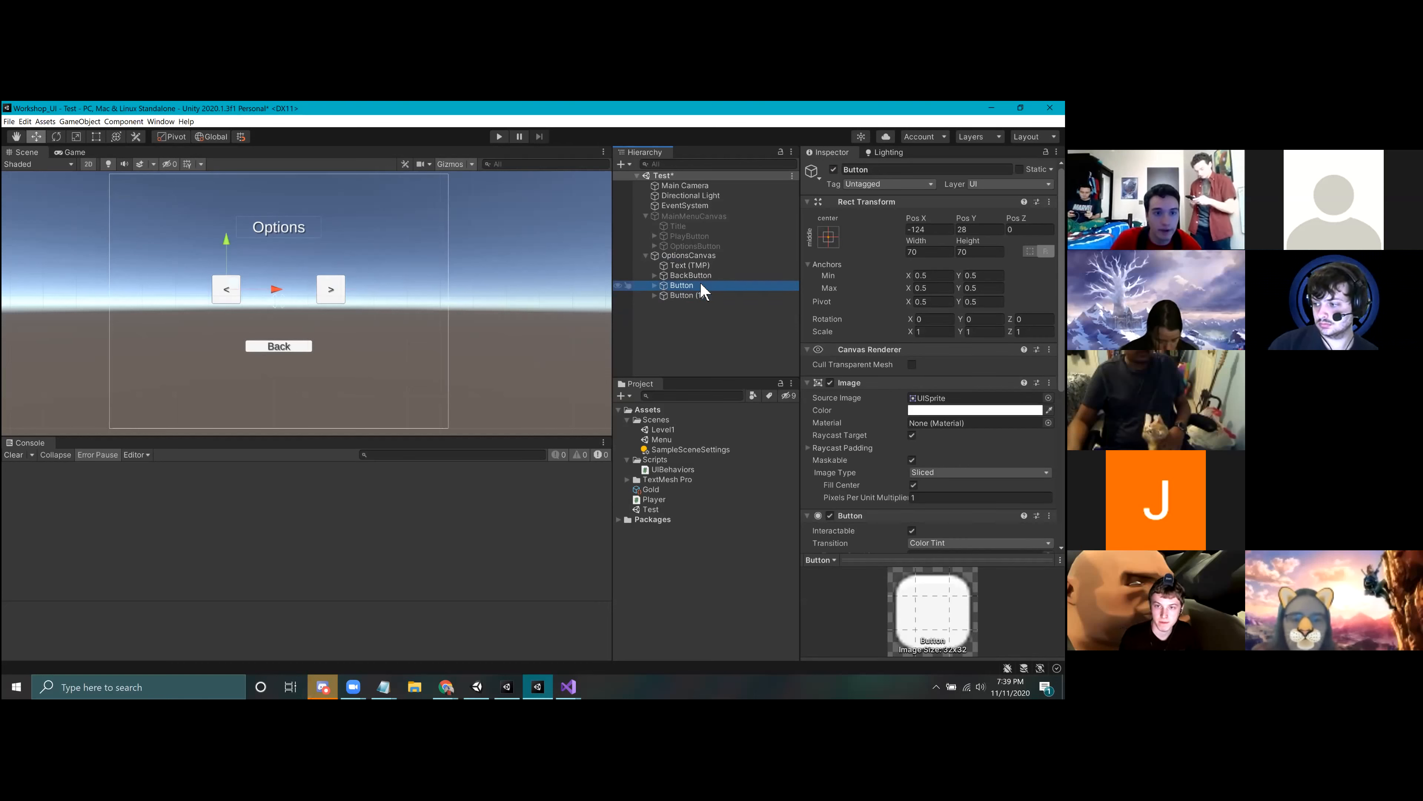
key(Down)
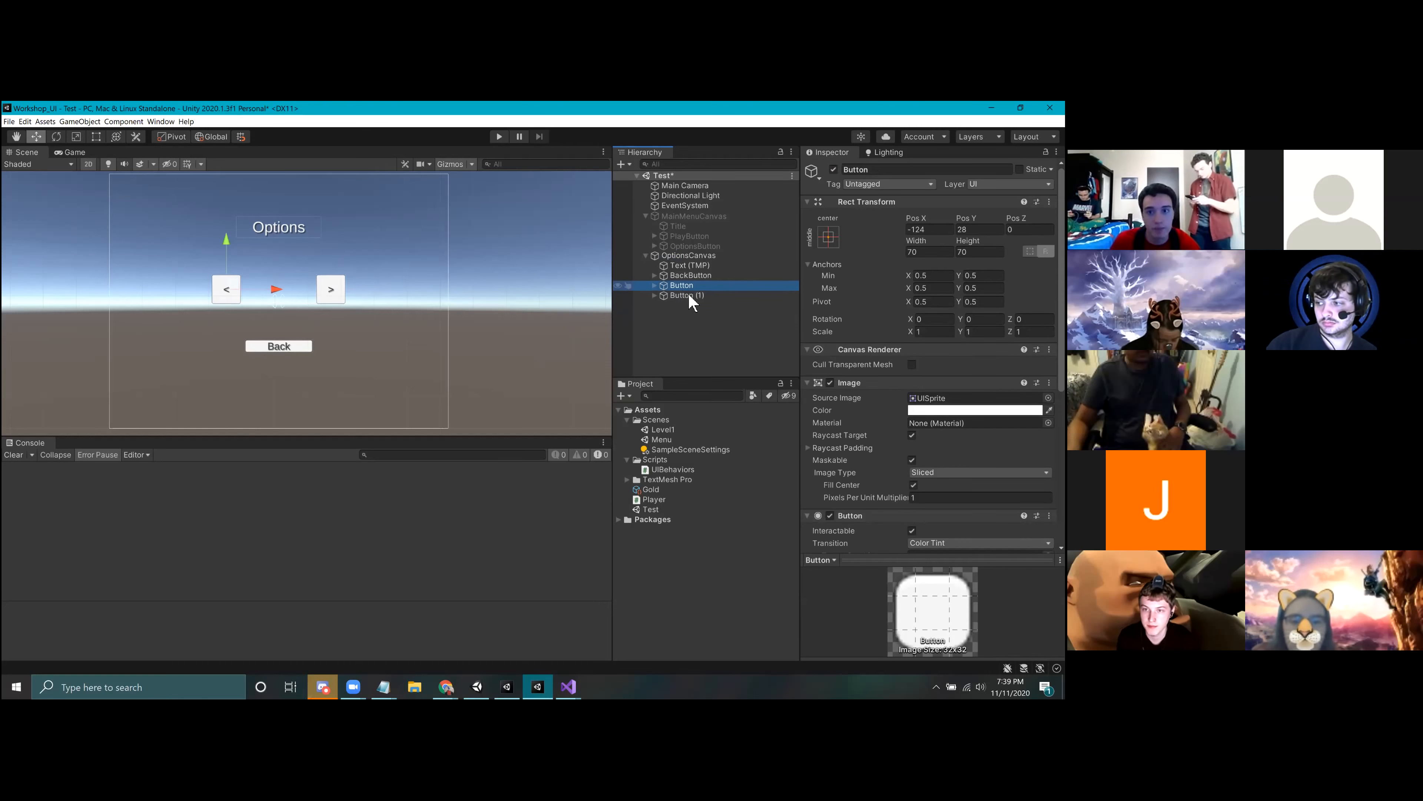
Step: Rename the "<" button as DecrementButton and the ">" button as IncrementButton
right_click(685, 285)
click(708, 339)
text(D)
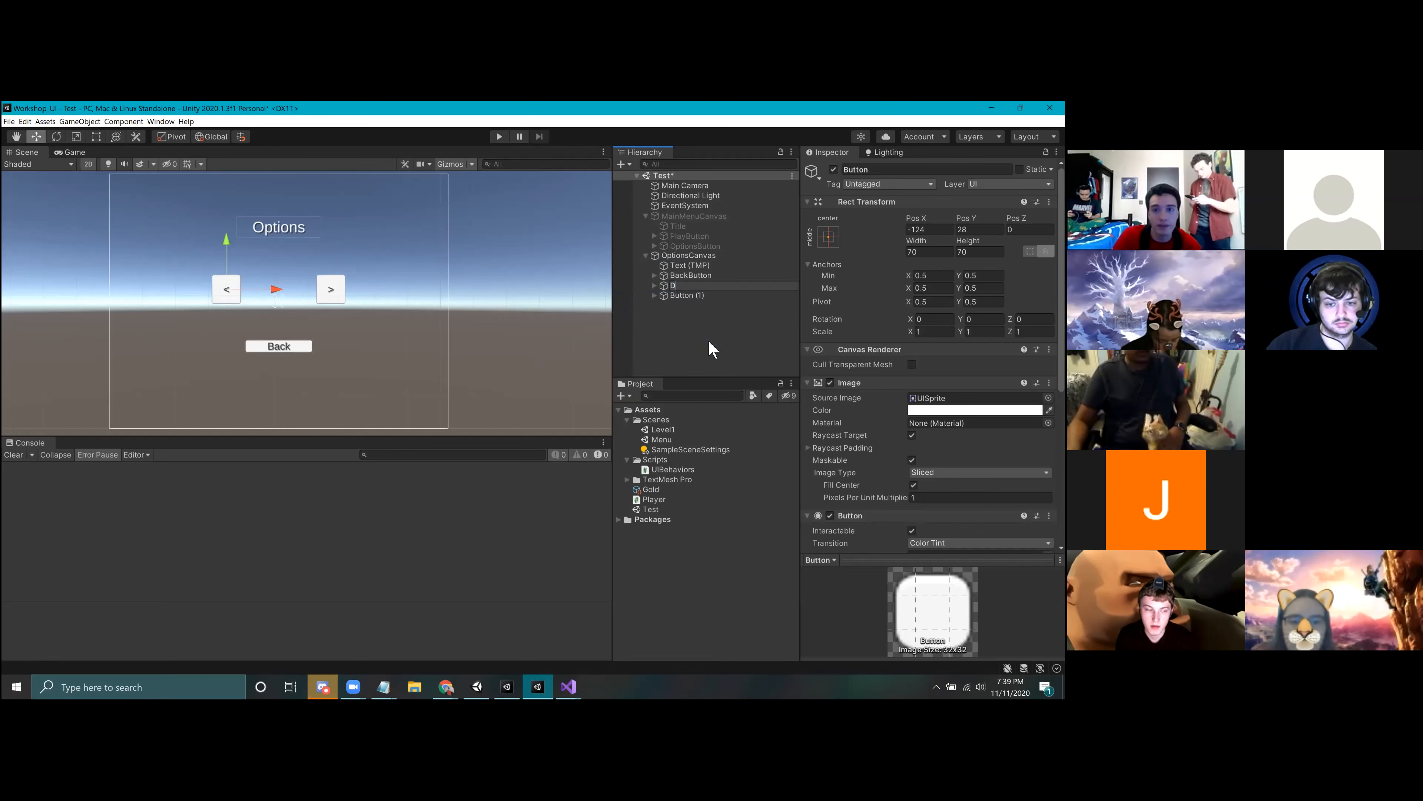
text(ecrementButton)
key(Return)
right_click(684, 295)
click(710, 348)
text(IncrementButton)
key(Return)
Step: Add a TextMeshPro text to OptionsCanvas and position it between the two arrow buttons
right_click(690, 306)
mouse_move(708, 479)
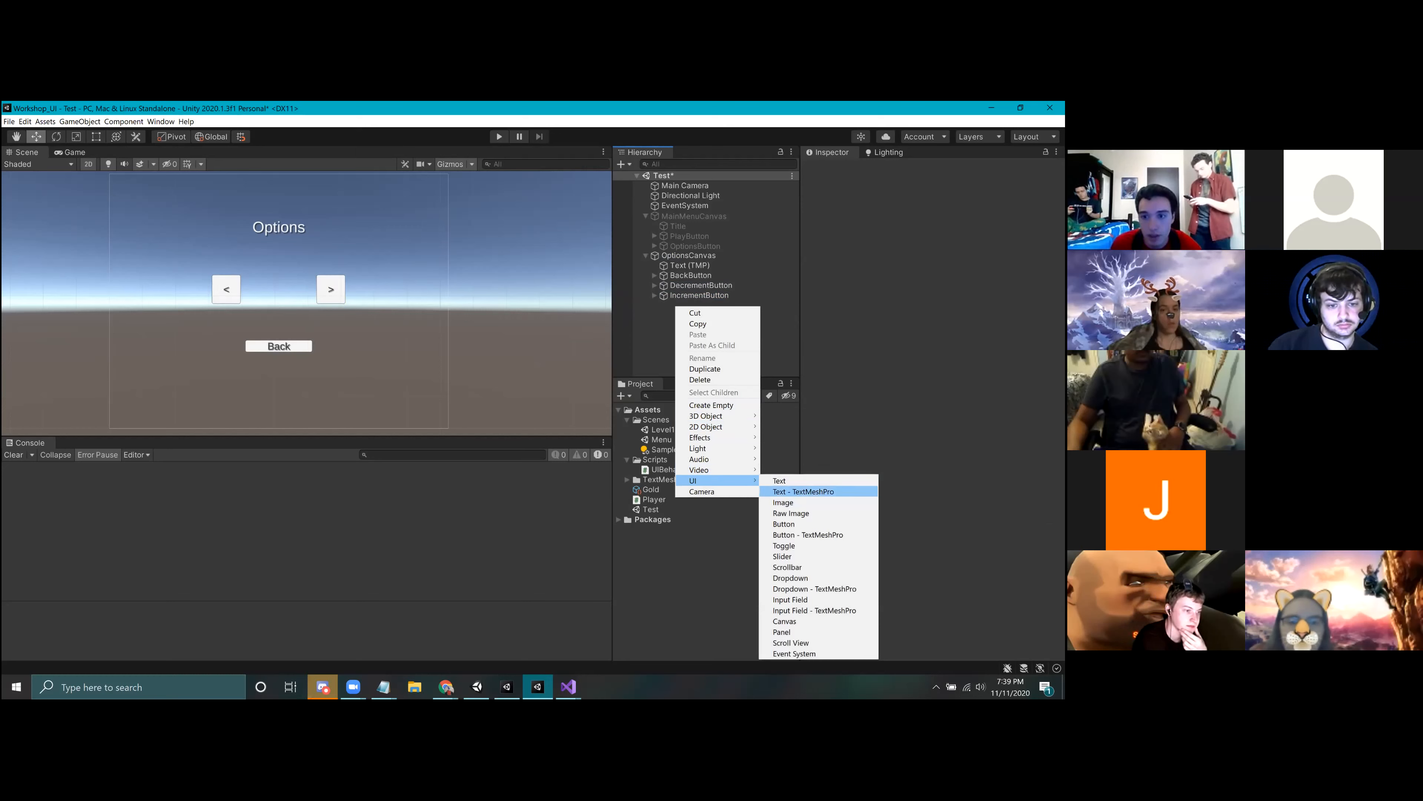
click(796, 492)
drag(323, 304, 297, 285)
scroll(294, 288, up, 2)
scroll(293, 288, up, 2)
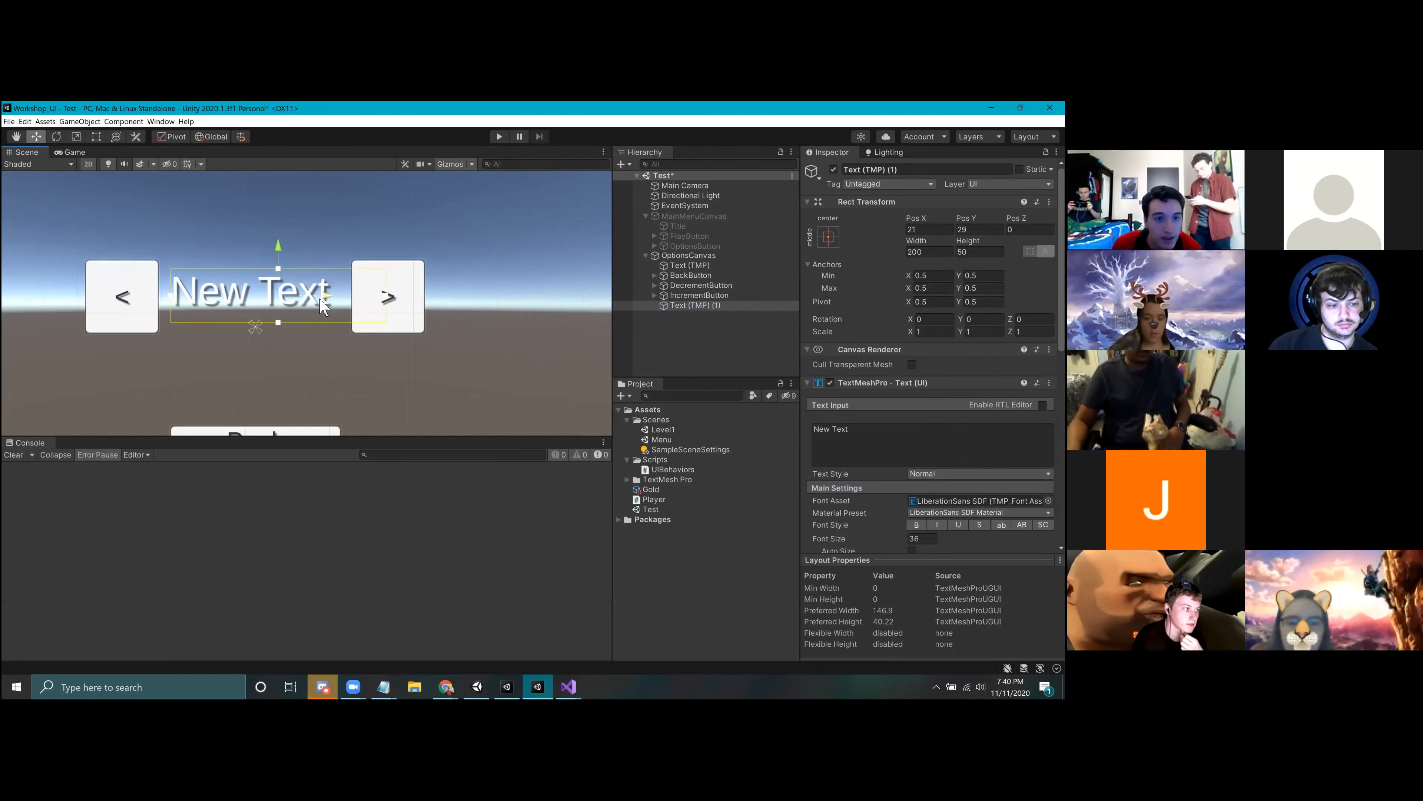
drag(312, 284, 301, 283)
Step: Change the new text to 0, with centred alignment and a black vertex color
drag(897, 436, 618, 412)
text(0)
scroll(930, 449, down, 4)
scroll(396, 357, up, 5)
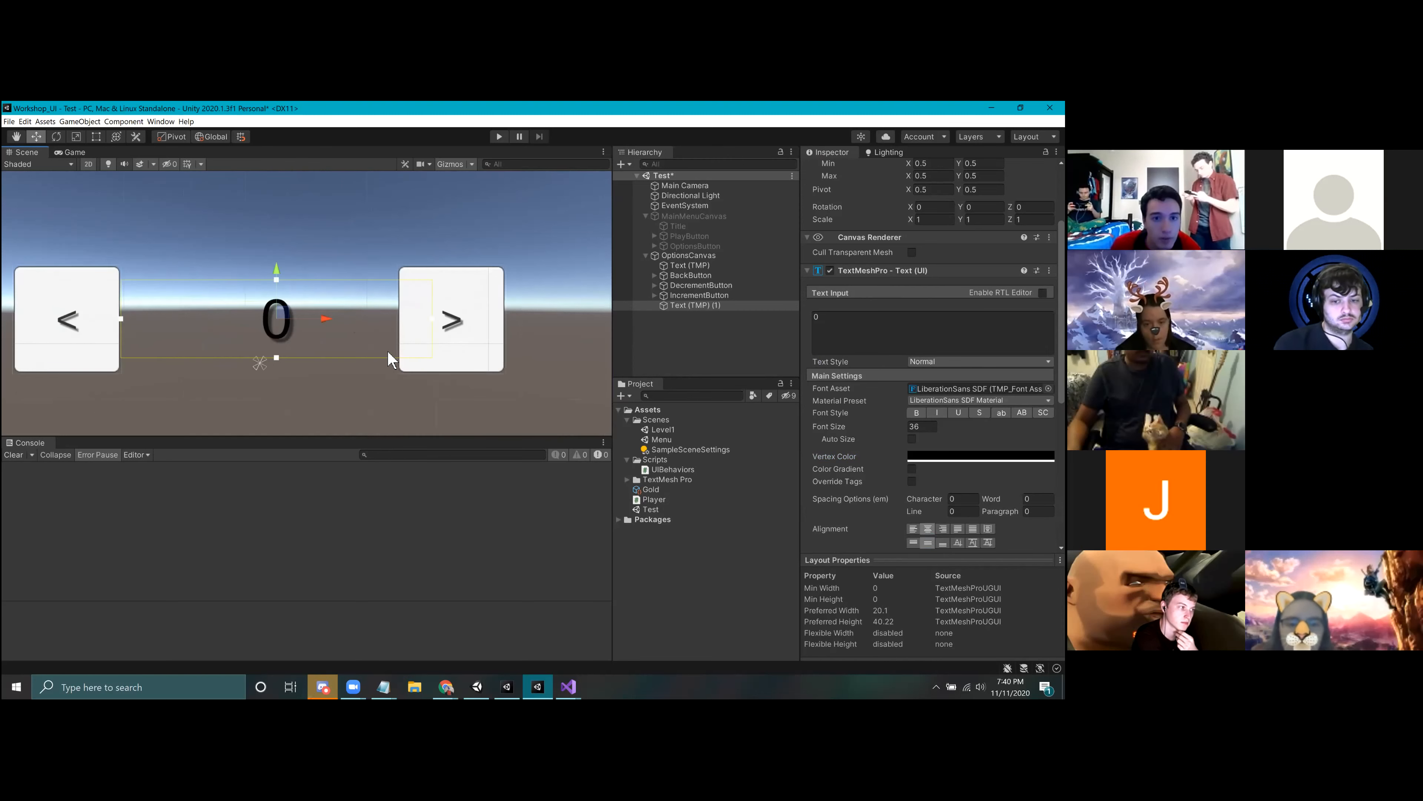
Step: Try moving the 0 text below the arrow buttons and adjusting the width of its box
scroll(396, 352, up, 2)
middle_drag(401, 328, 348, 309)
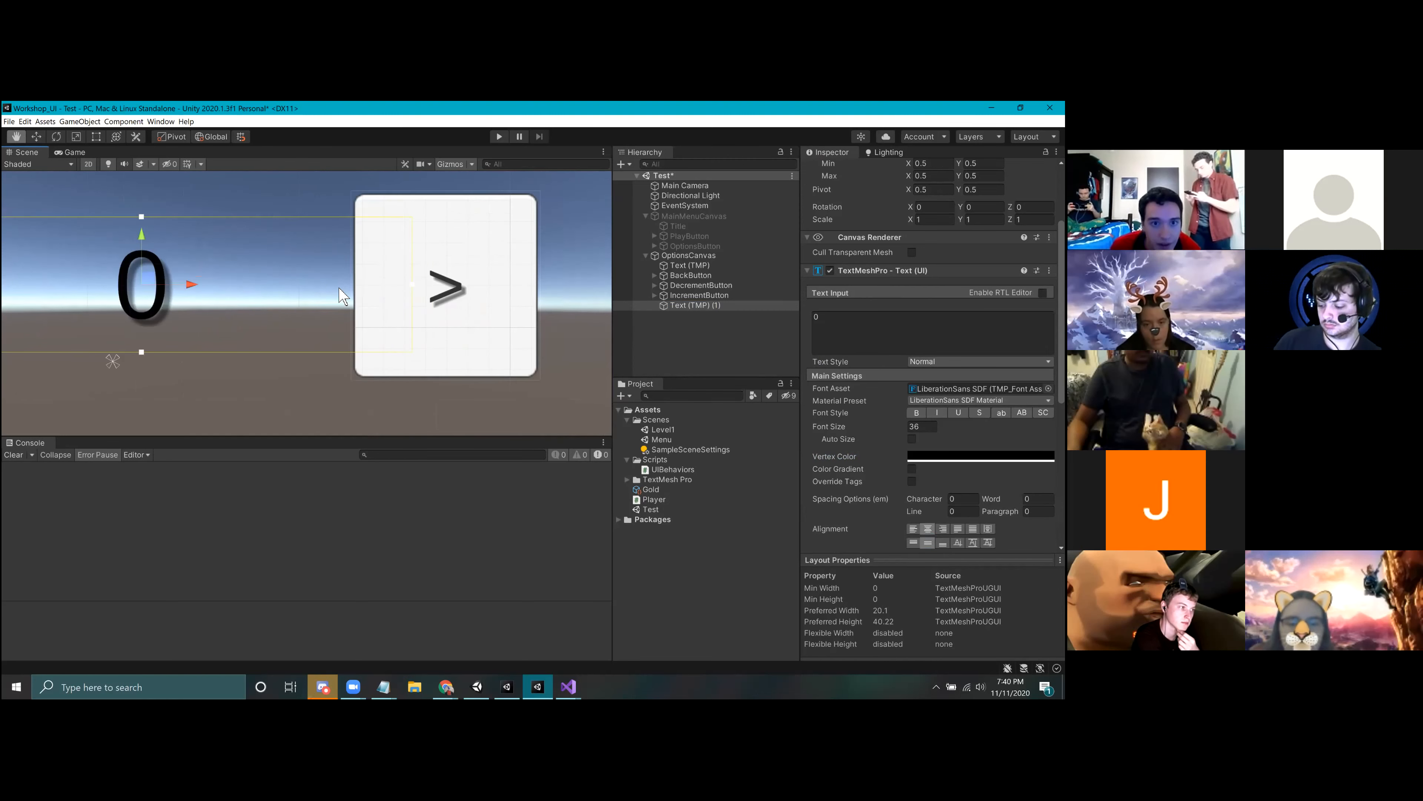
drag(144, 238, 129, 414)
scroll(129, 414, down, 4)
middle_drag(129, 414, 288, 305)
drag(526, 348, 420, 354)
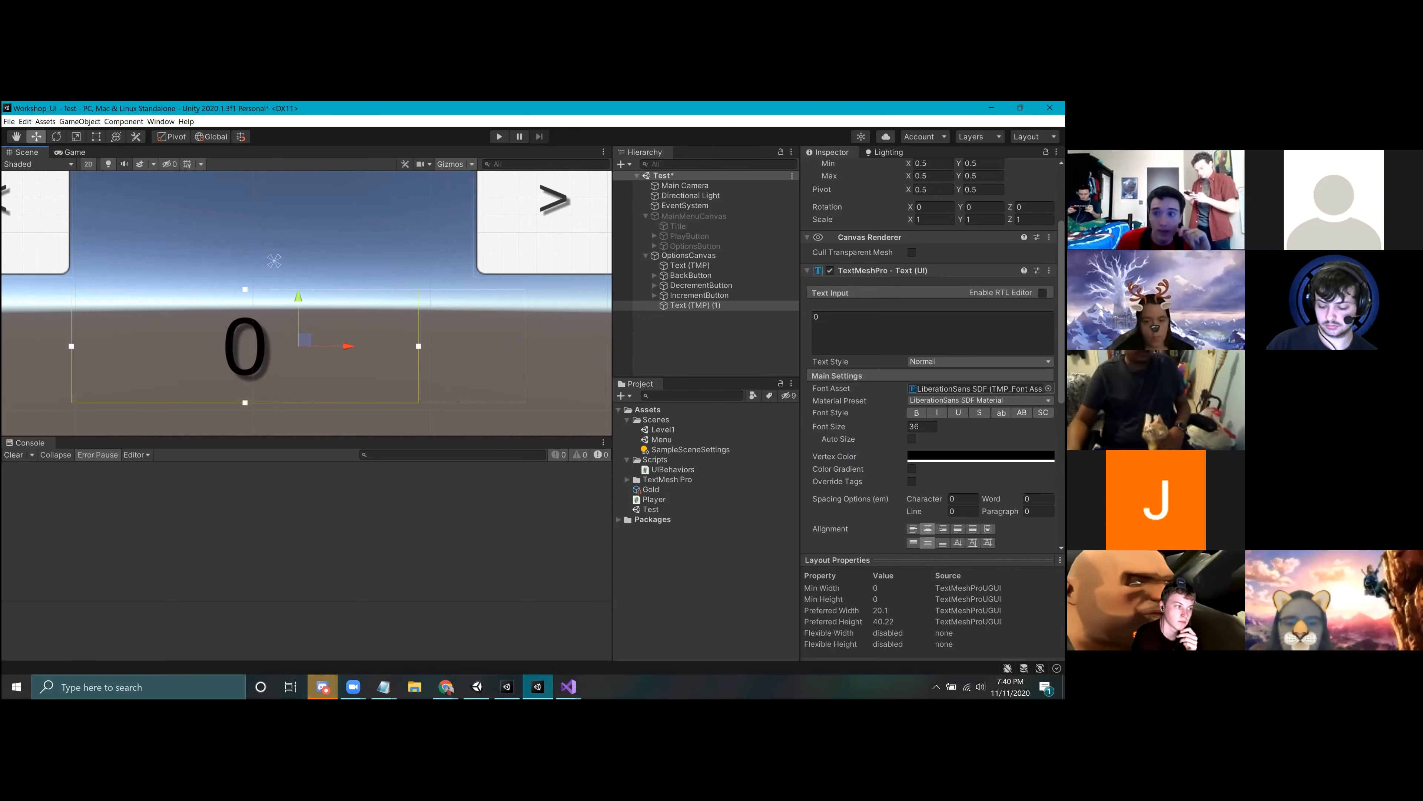
scroll(981, 330, up, 3)
drag(419, 346, 495, 347)
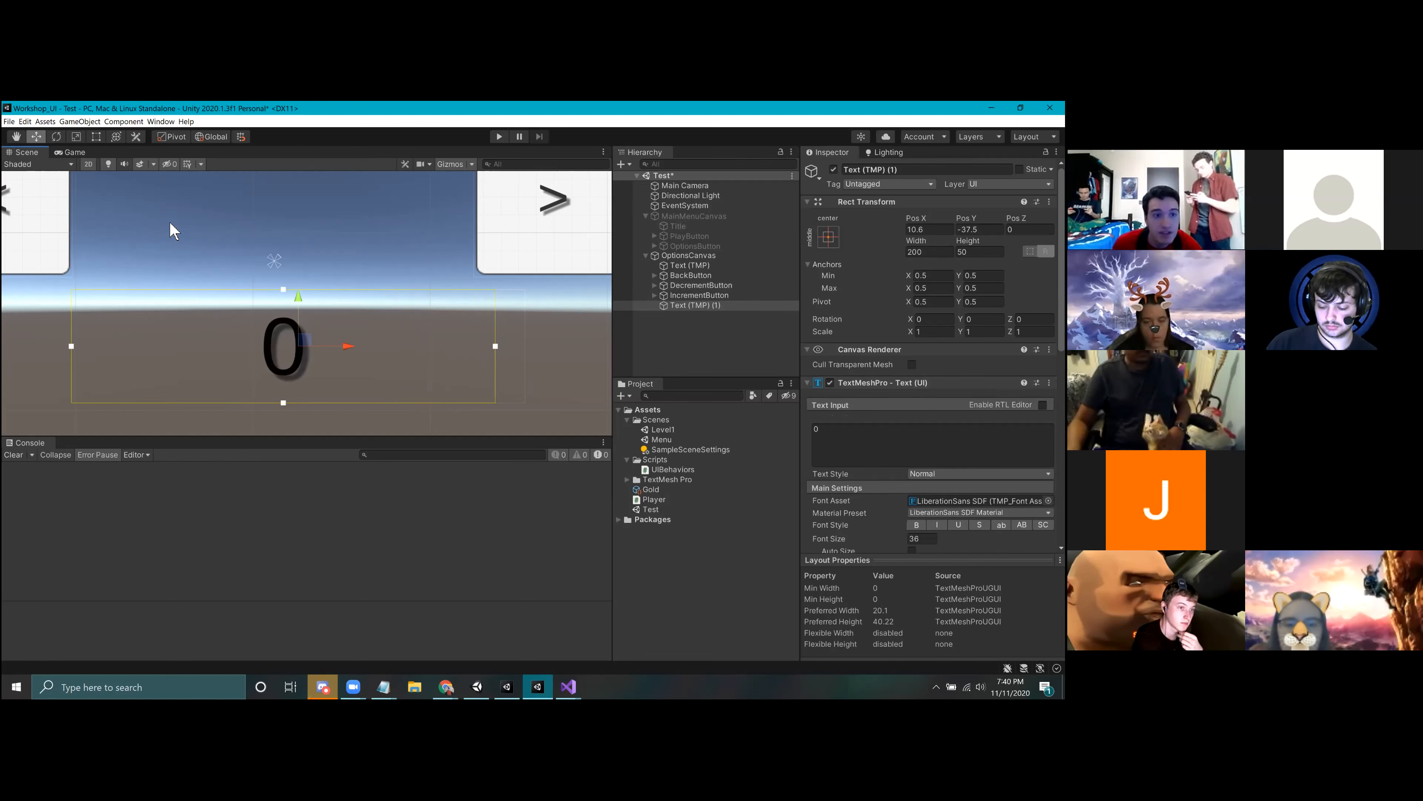
Step: Try moving the 0 text up to Pos Y 15 and narrowing its box, and undo these changes
middle_drag(180, 234, 230, 269)
drag(349, 332, 348, 220)
drag(546, 269, 478, 269)
scroll(354, 314, up, 3)
middle_drag(389, 368, 131, 393)
scroll(466, 307, up, 3)
scroll(408, 273, up, 3)
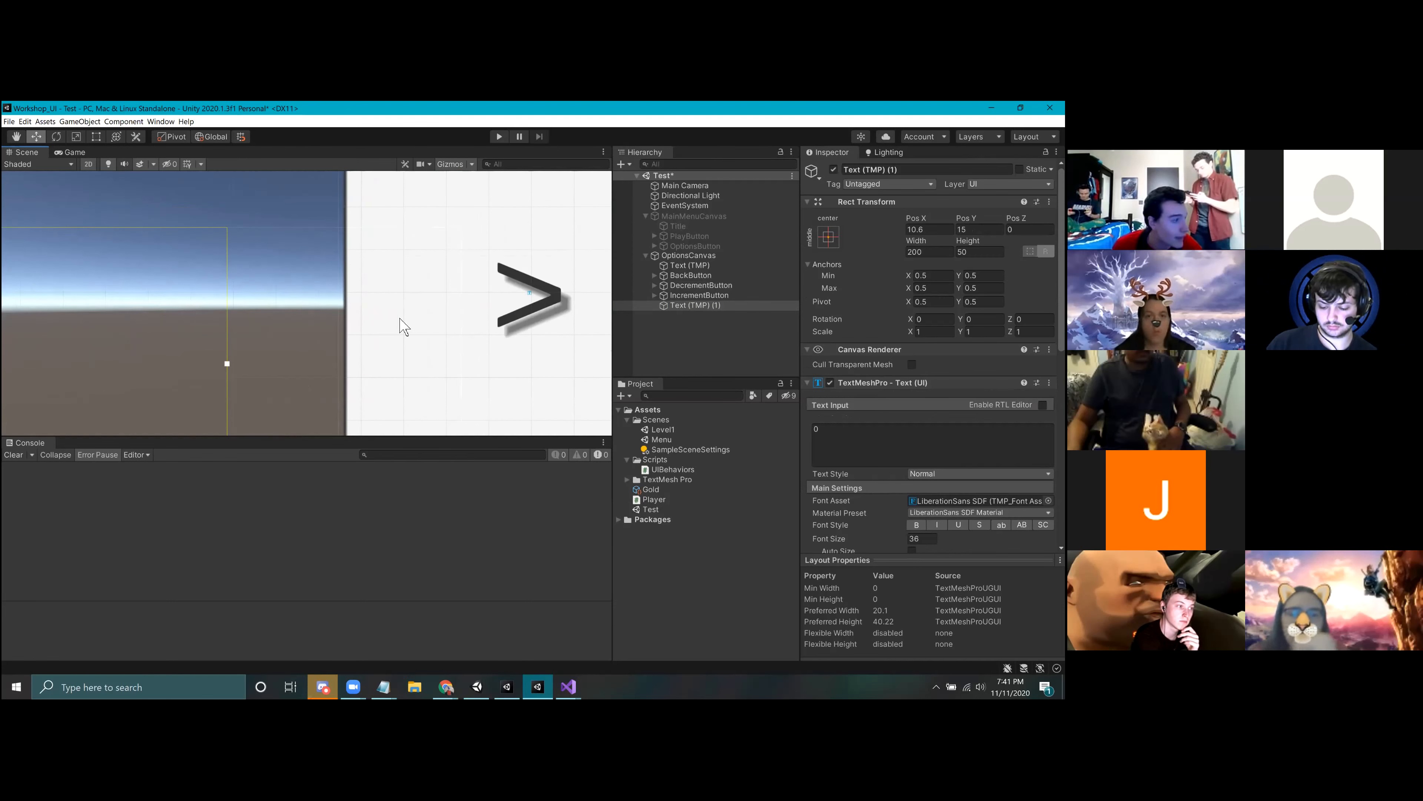
scroll(411, 302, down, 4)
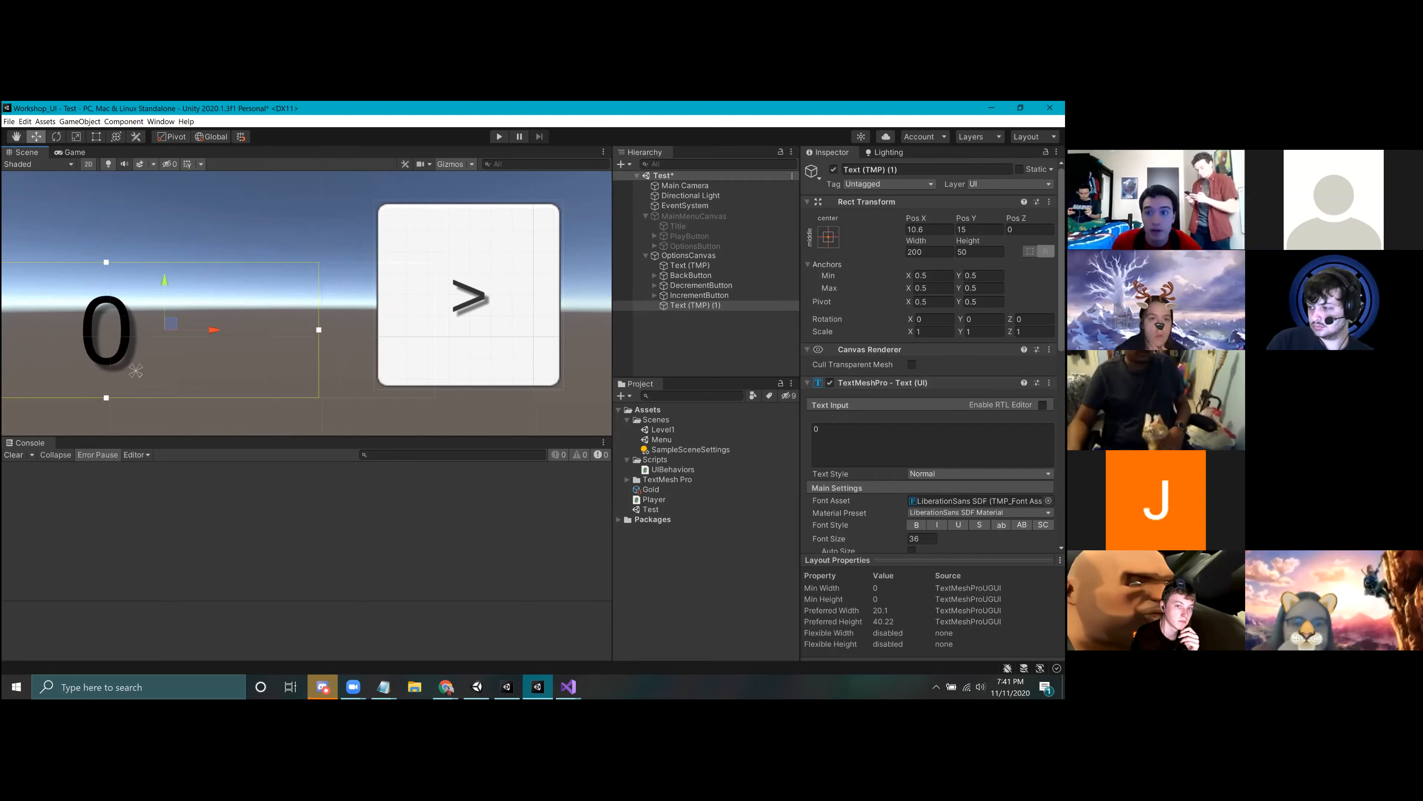
key(ctrl+z)
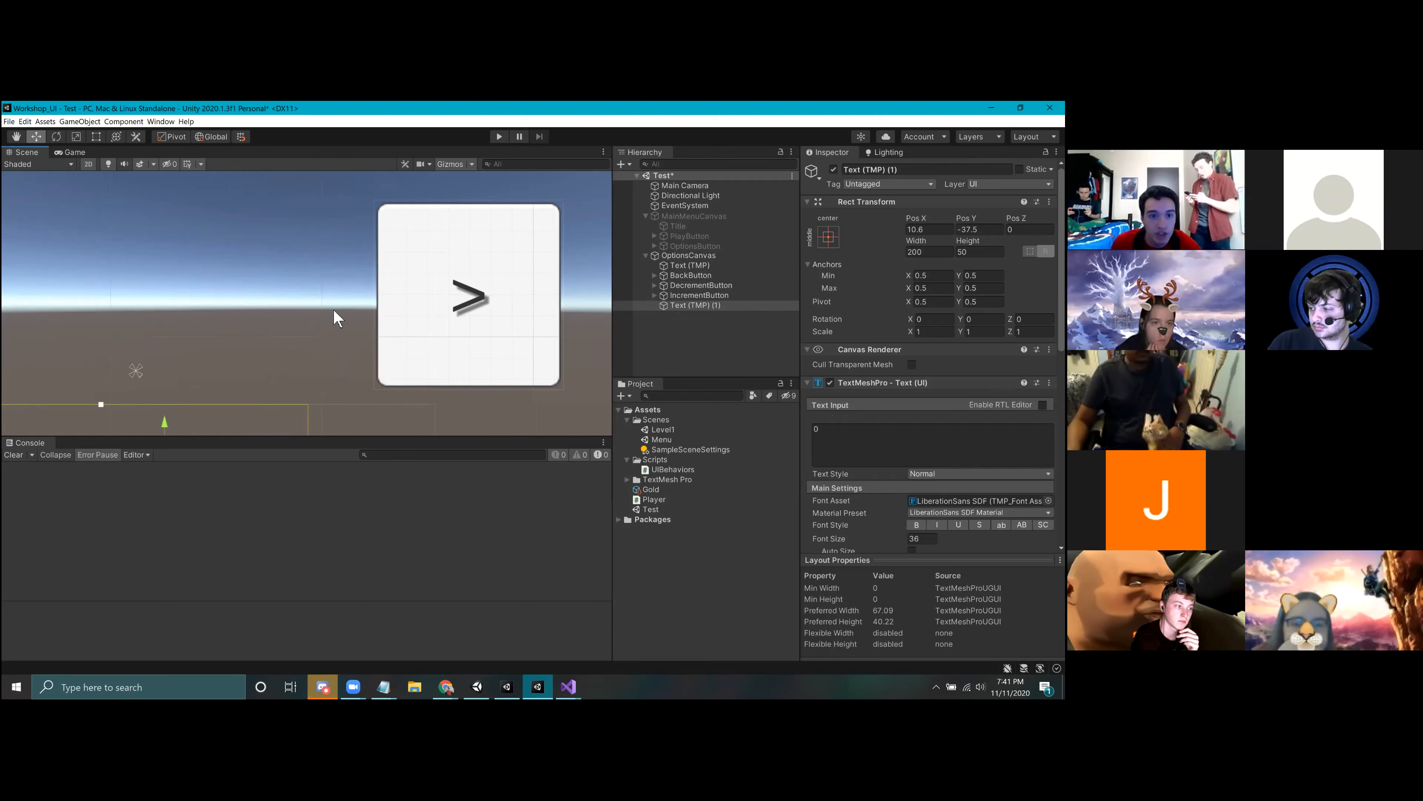
middle_drag(334, 311, 437, 178)
key(ctrl+z)
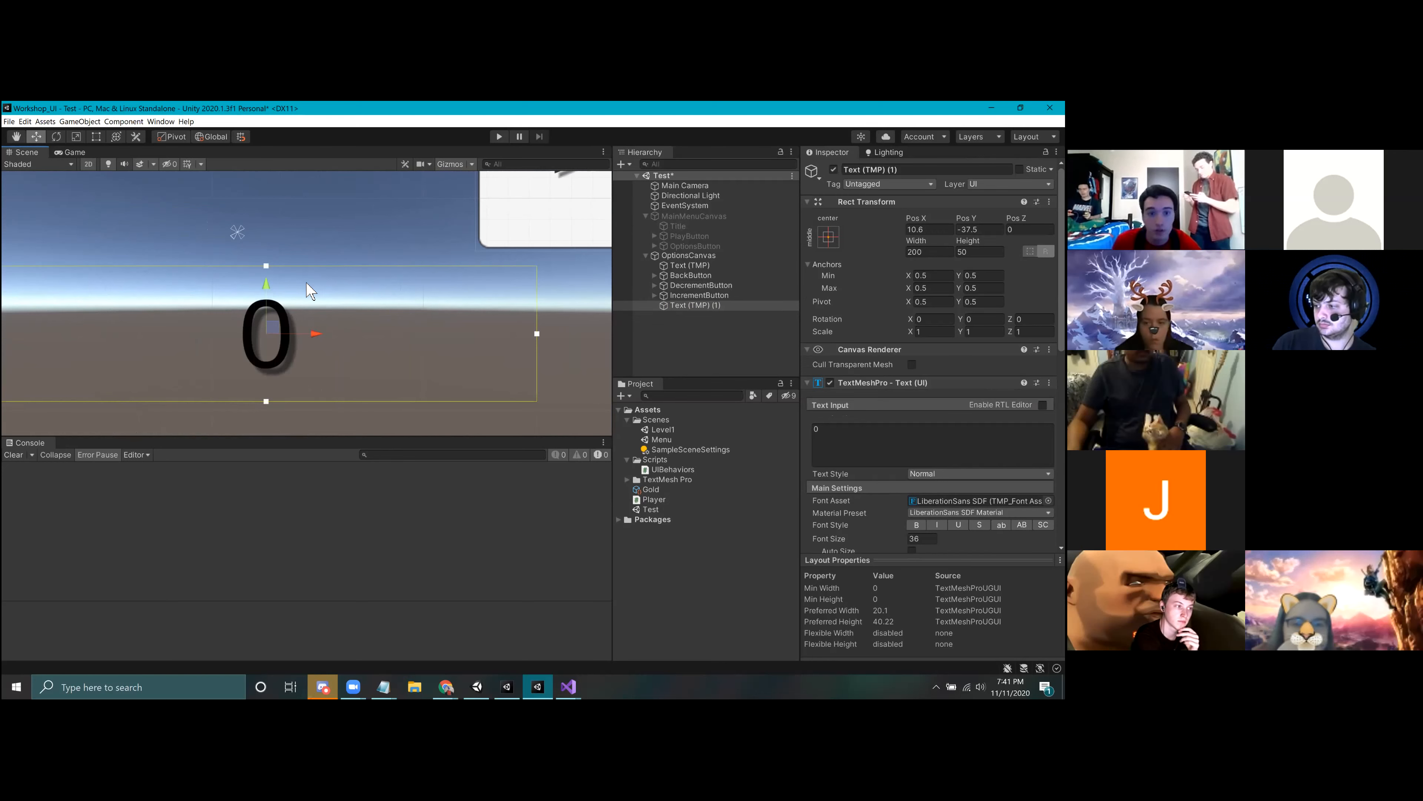
Step: Set the width of the 0 text to 100
middle_drag(108, 306, 156, 315)
click(925, 252)
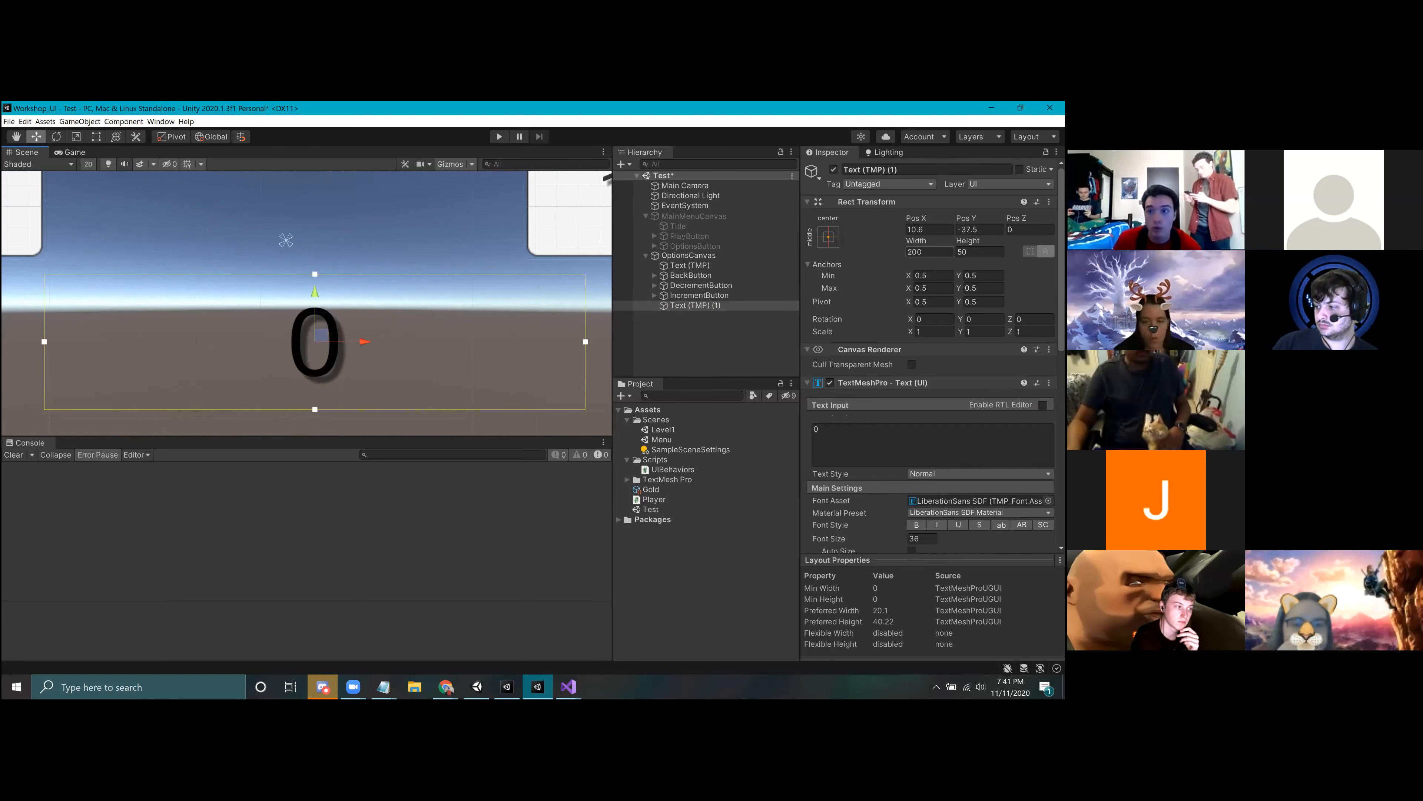
text(100)
key(Return)
scroll(426, 251, down, 3)
Step: Move the 0 text back between the arrow buttons and set its position to Pos X 0, Pos Y 25
middle_drag(426, 251, 420, 351)
key(w)
drag(371, 358, 365, 226)
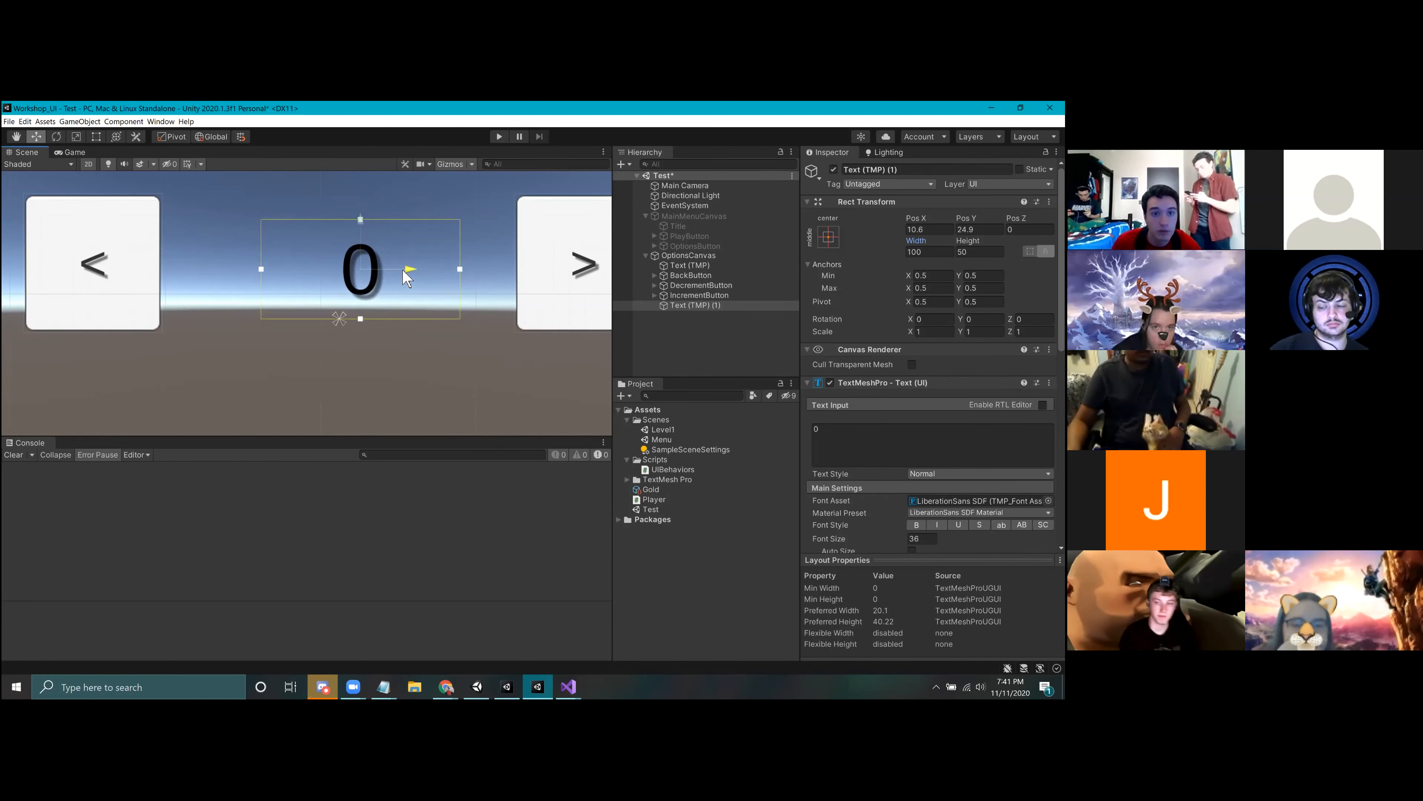
drag(409, 270, 392, 270)
click(929, 230)
text(0)
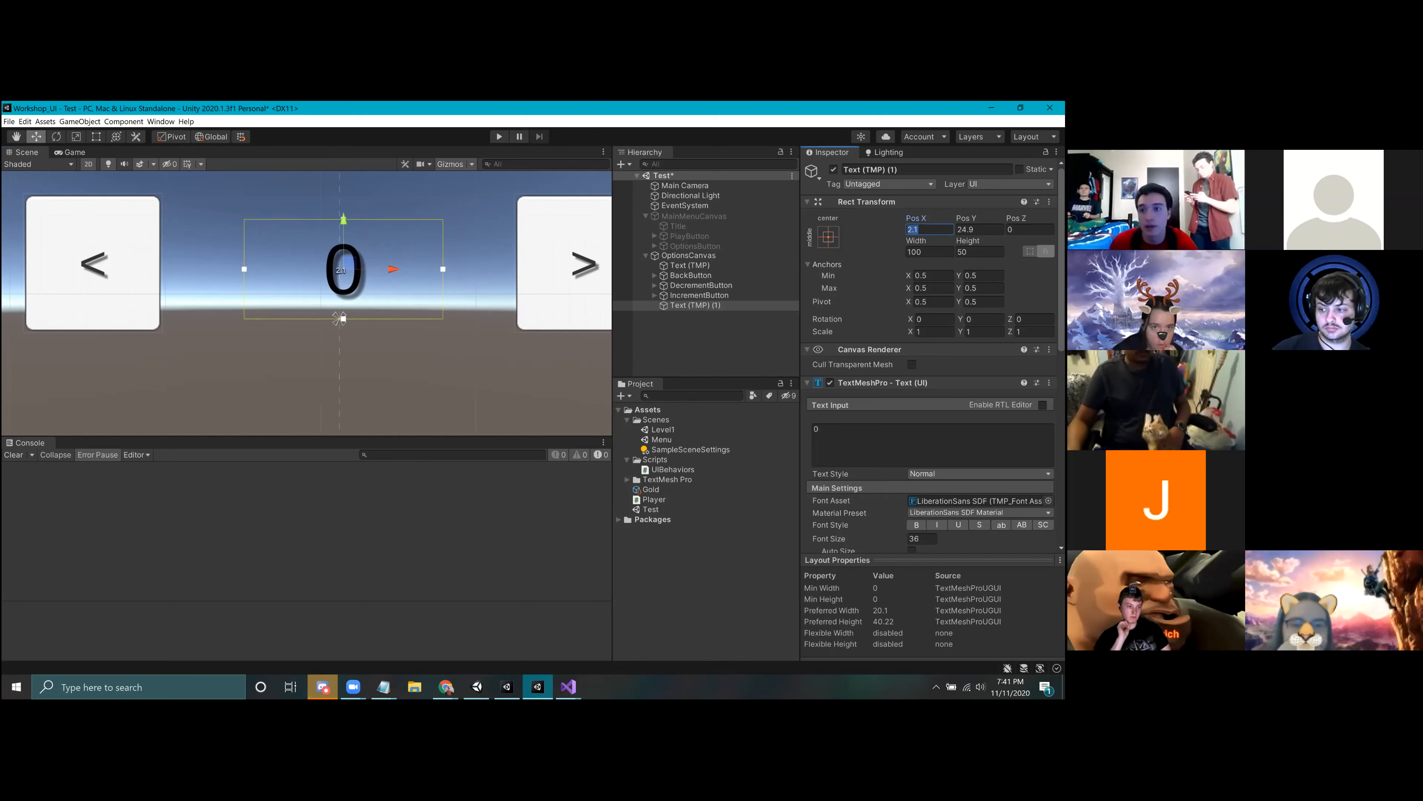
key(Tab)
text(25)
scroll(419, 308, down, 5)
middle_drag(423, 308, 390, 342)
click(412, 317)
Step: Rename the 0 text object as Number
scroll(413, 318, down, 9)
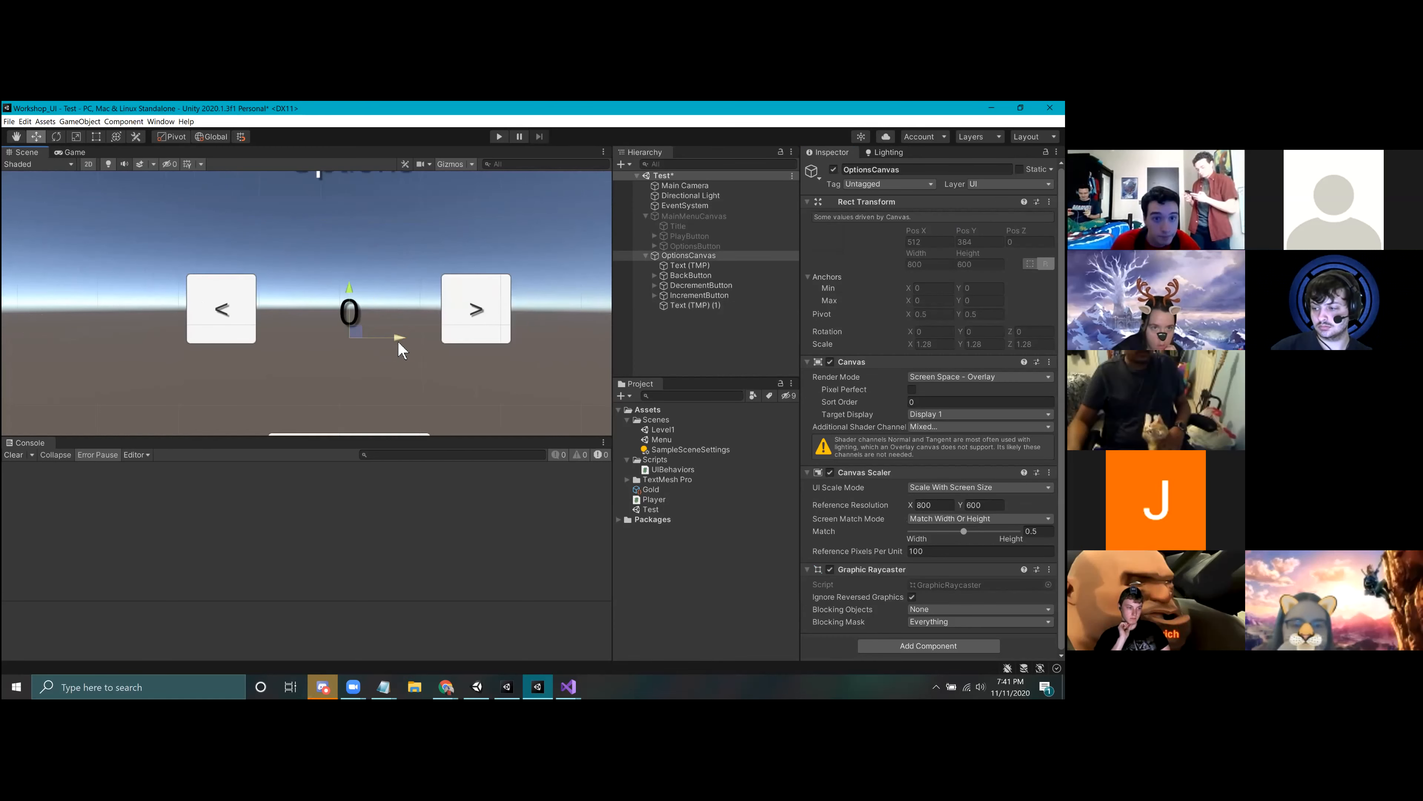
scroll(460, 267, down, 3)
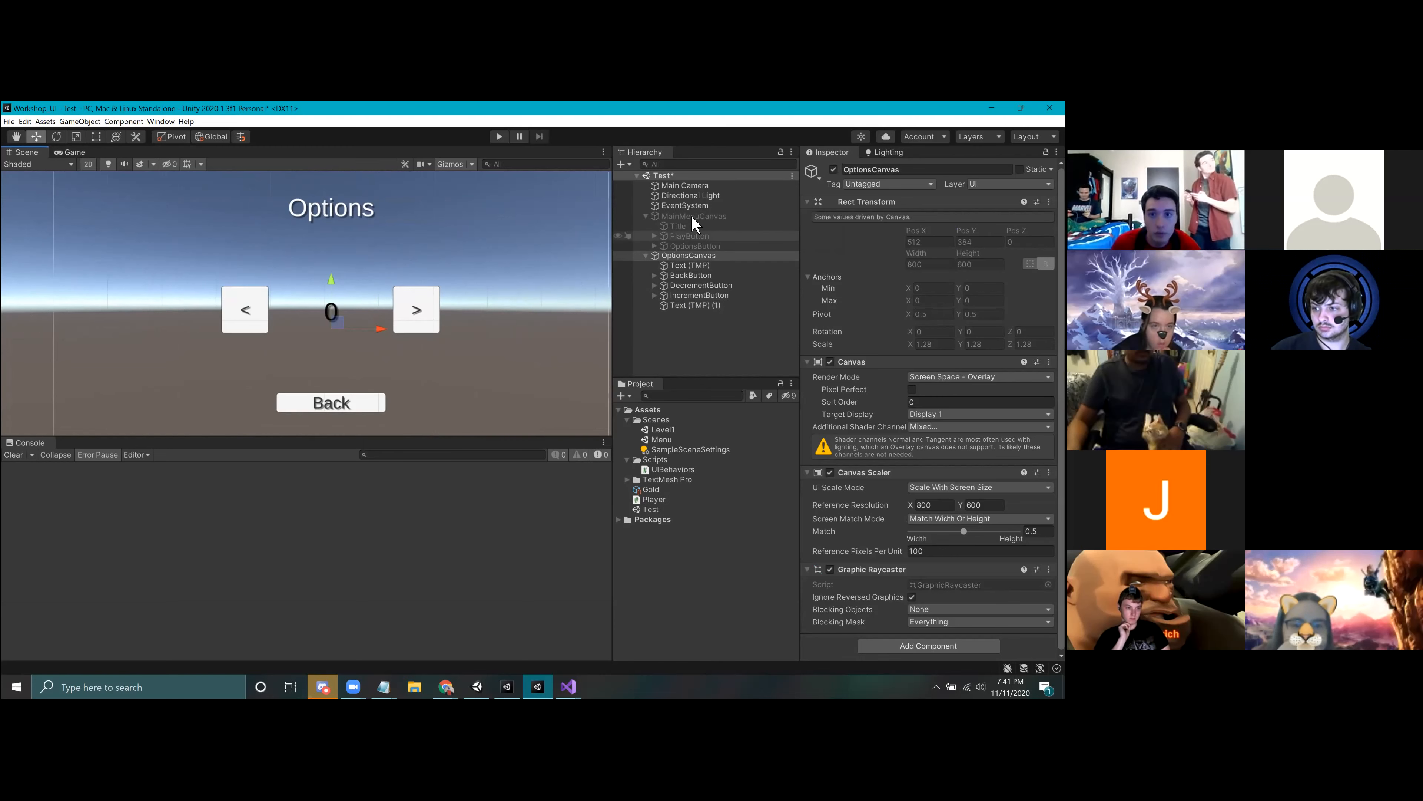
click(700, 306)
right_click(700, 305)
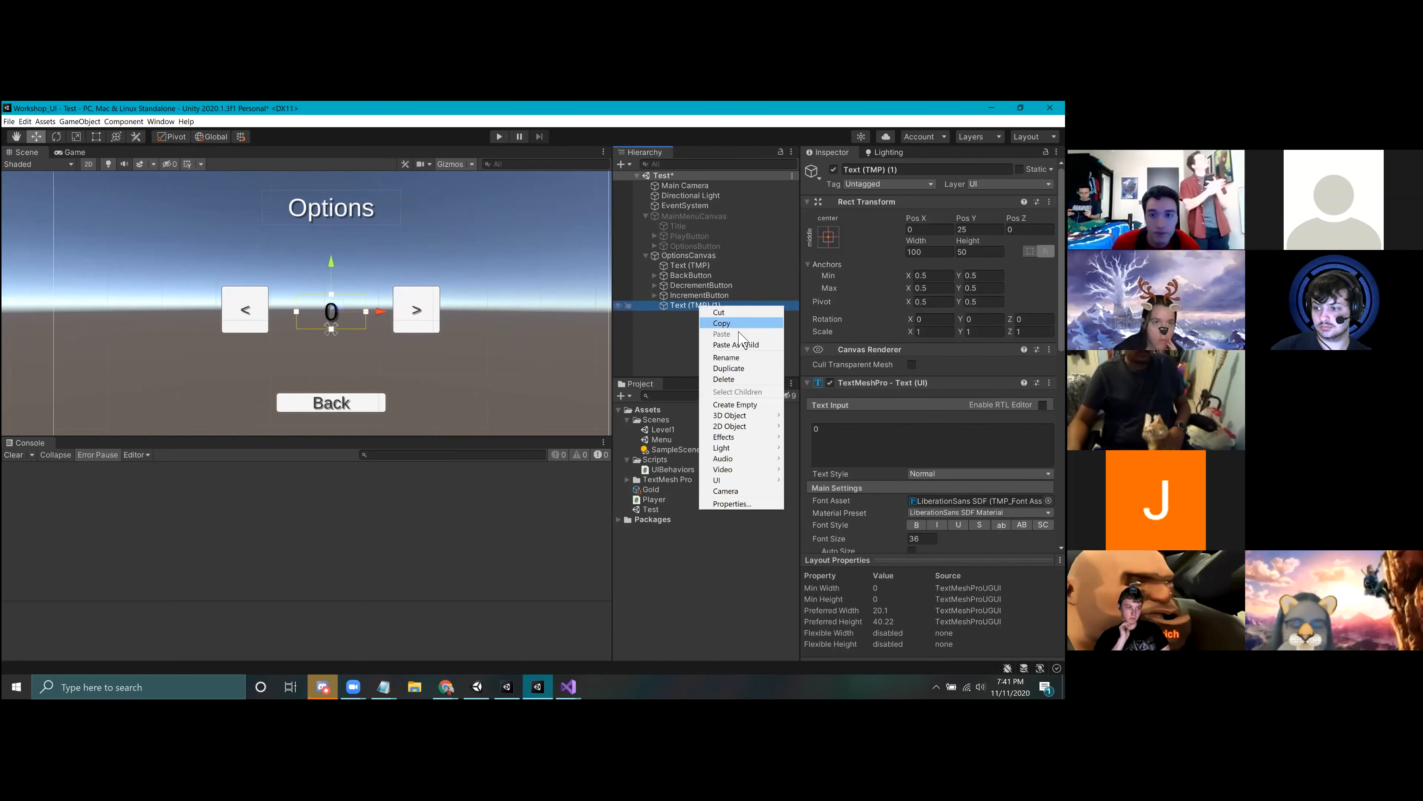
click(727, 358)
text(Number)
key(Return)
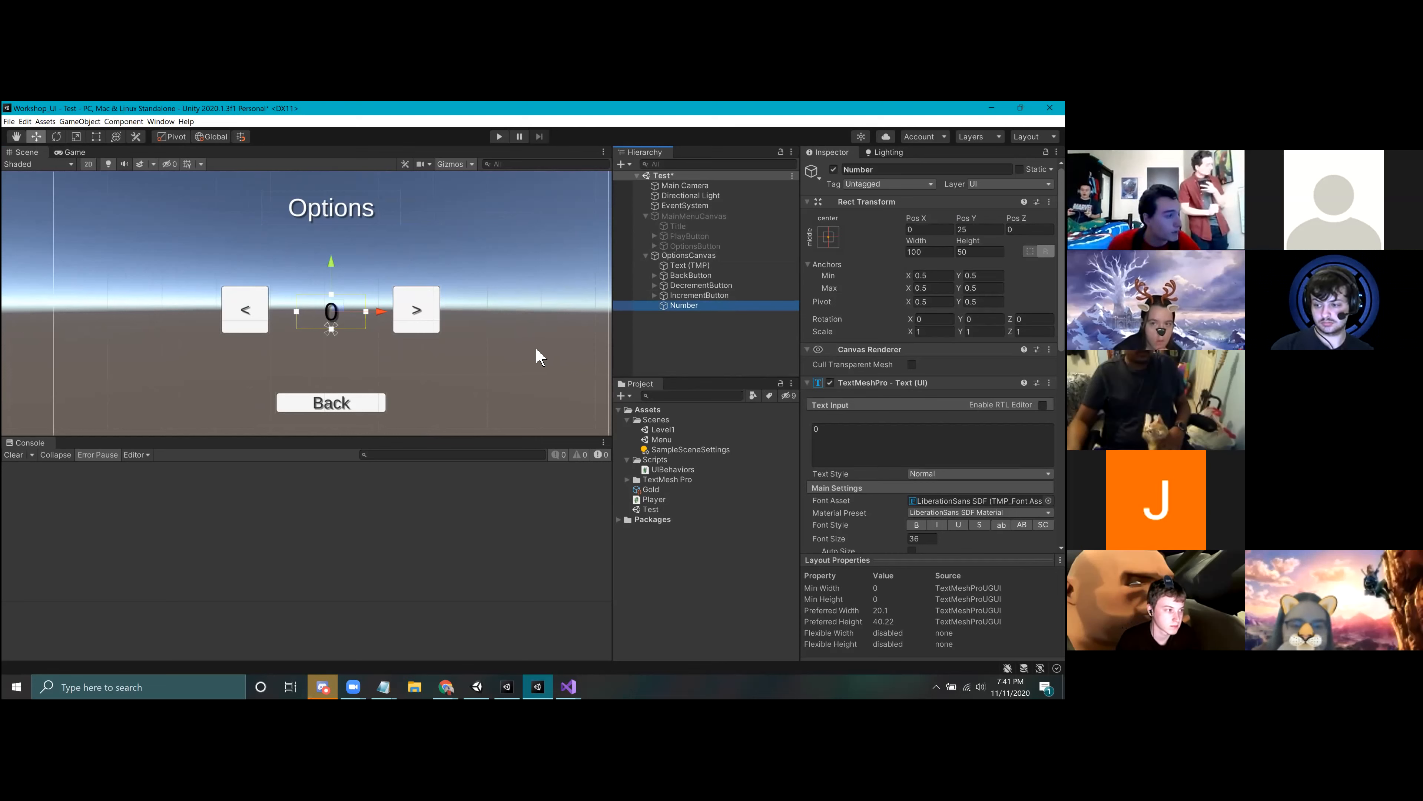
Step: Review the DecrementButton, IncrementButton and Number objects and the Number text's component settings
click(568, 686)
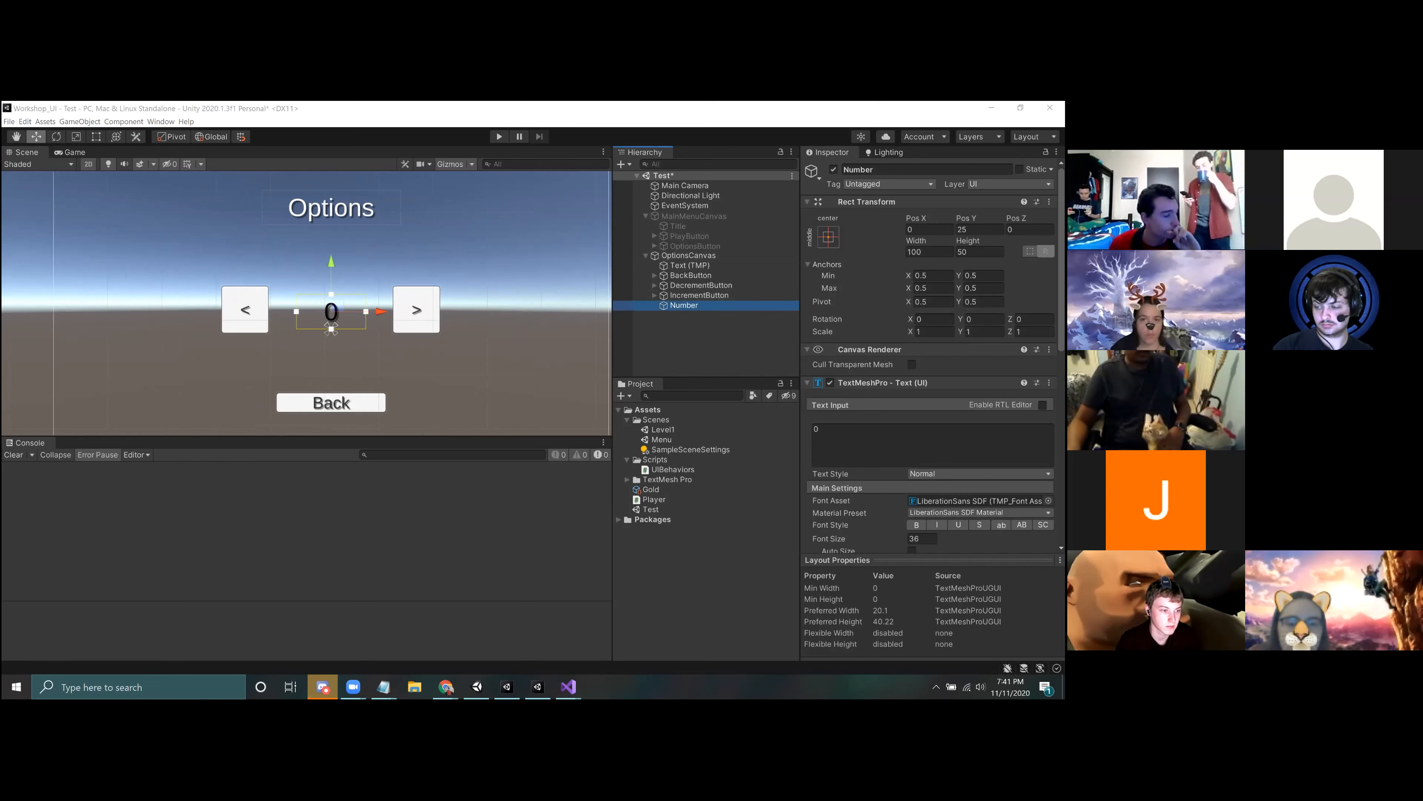
click(701, 286)
click(699, 295)
click(696, 305)
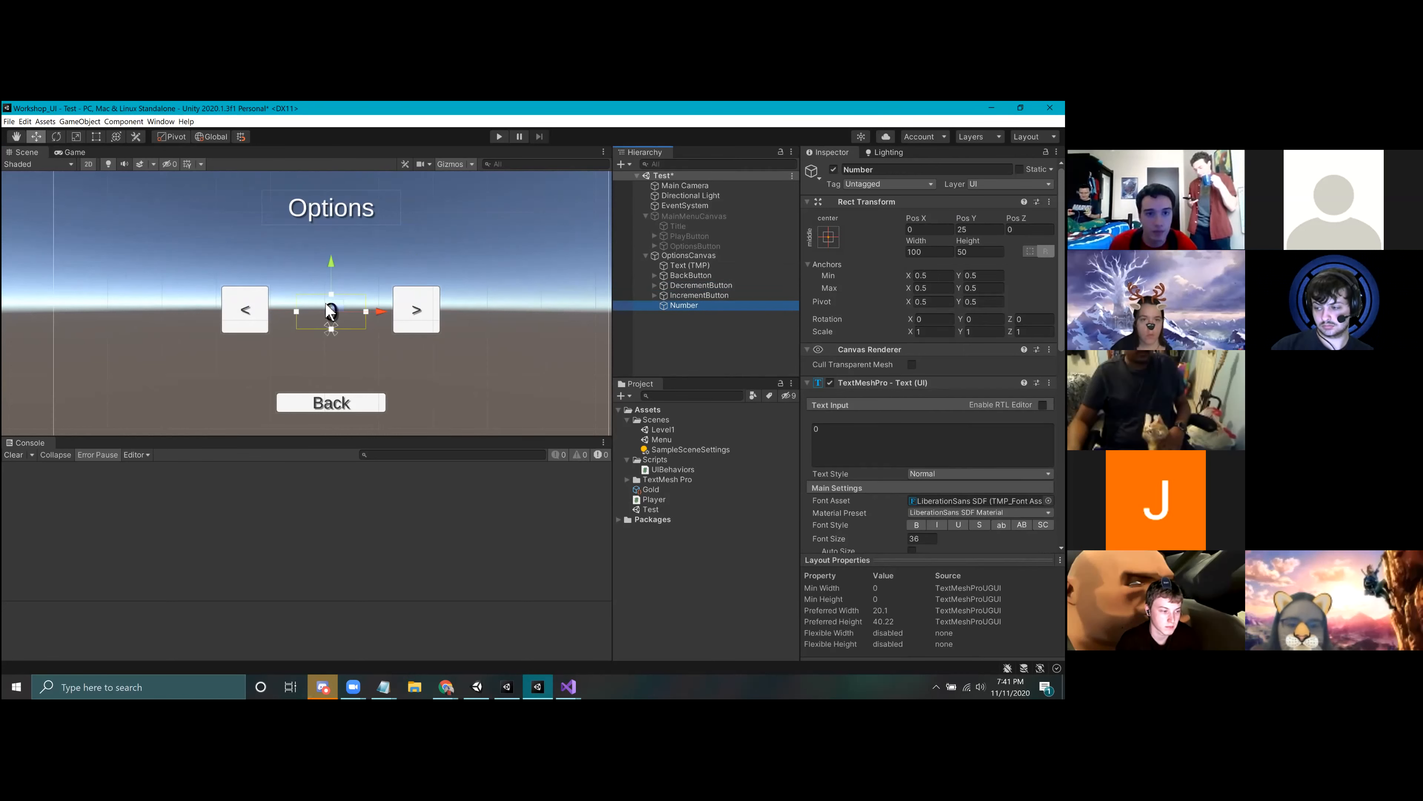
scroll(931, 448, down, 10)
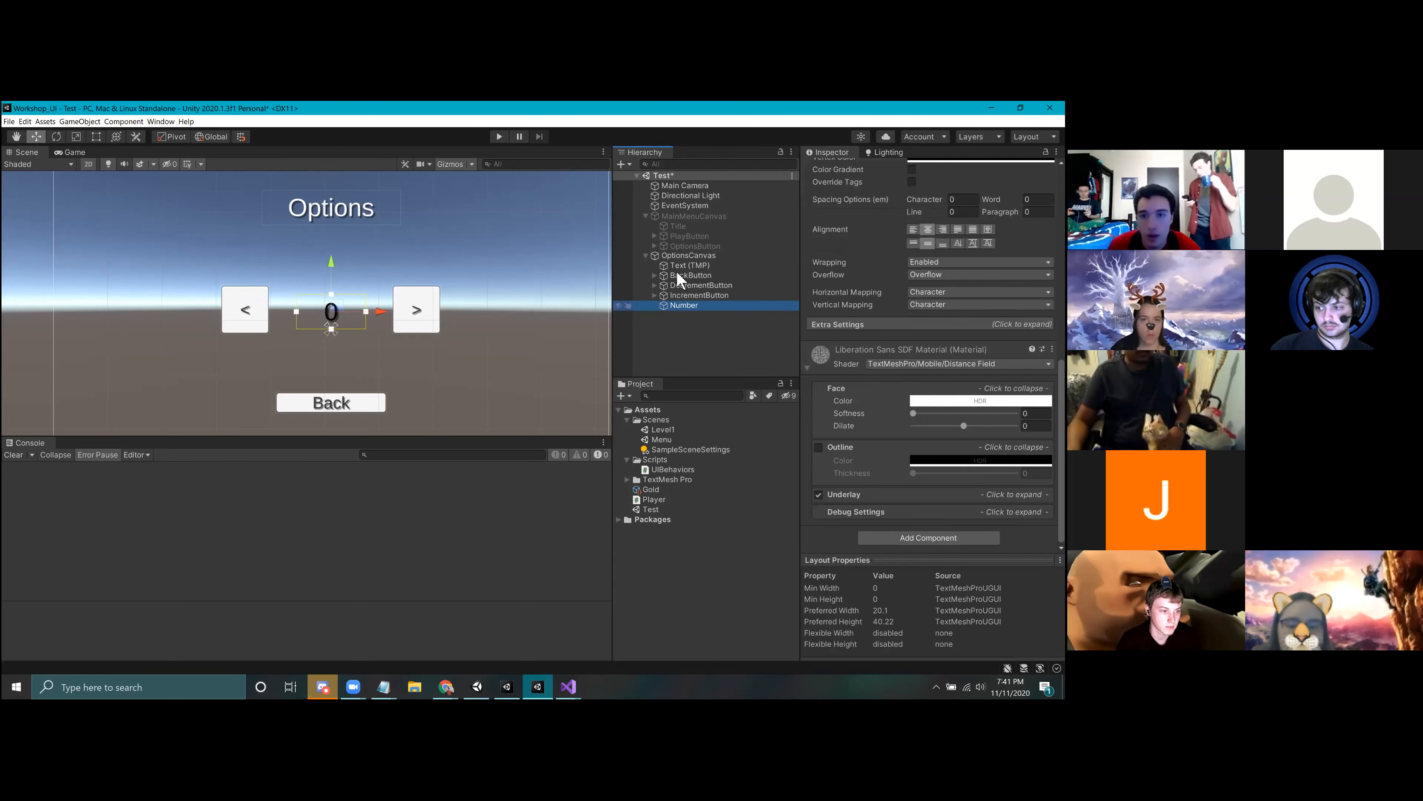
click(693, 287)
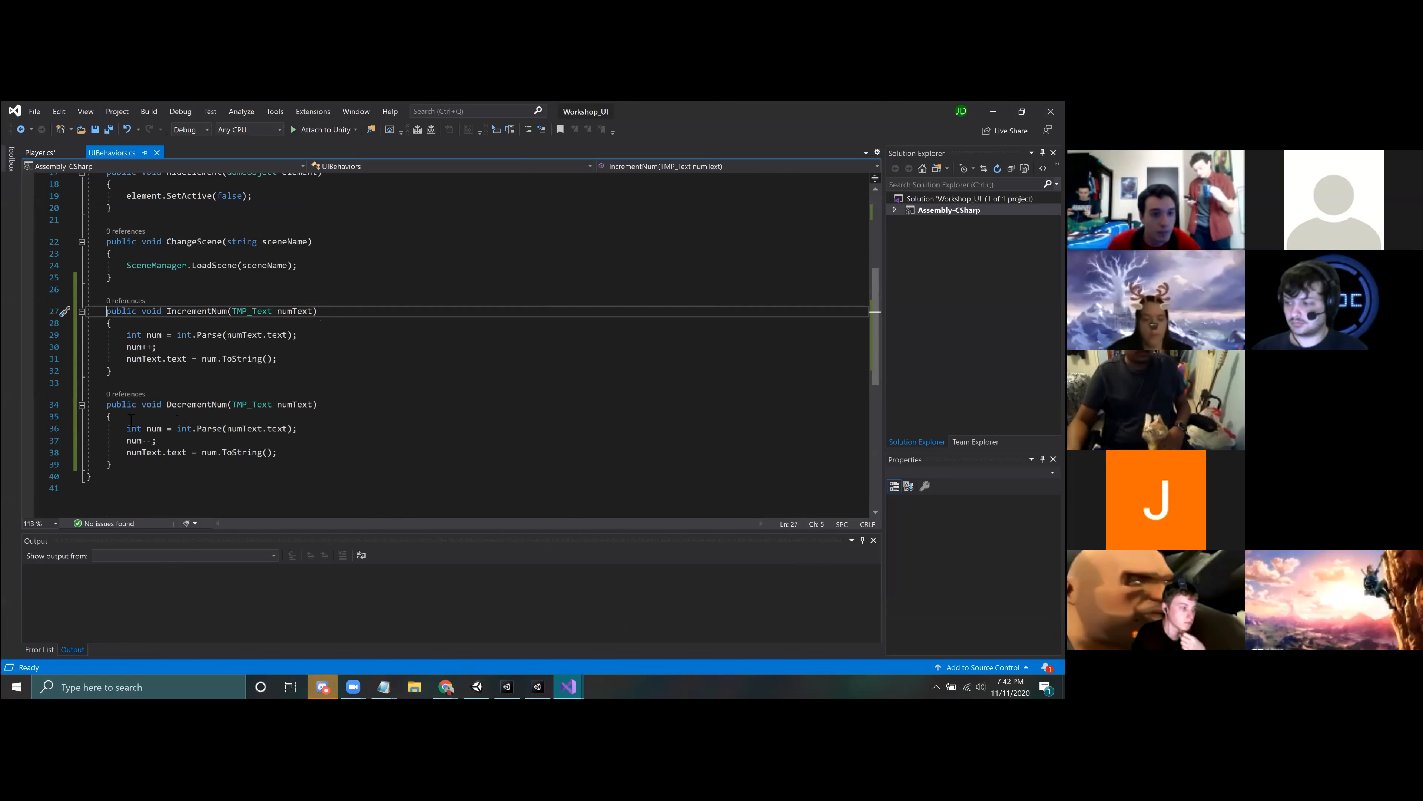
Step: Examine the IncrementNum and DecrementNum methods and the start of the UIBehaviors.cs script in Visual Studio
click(111, 405)
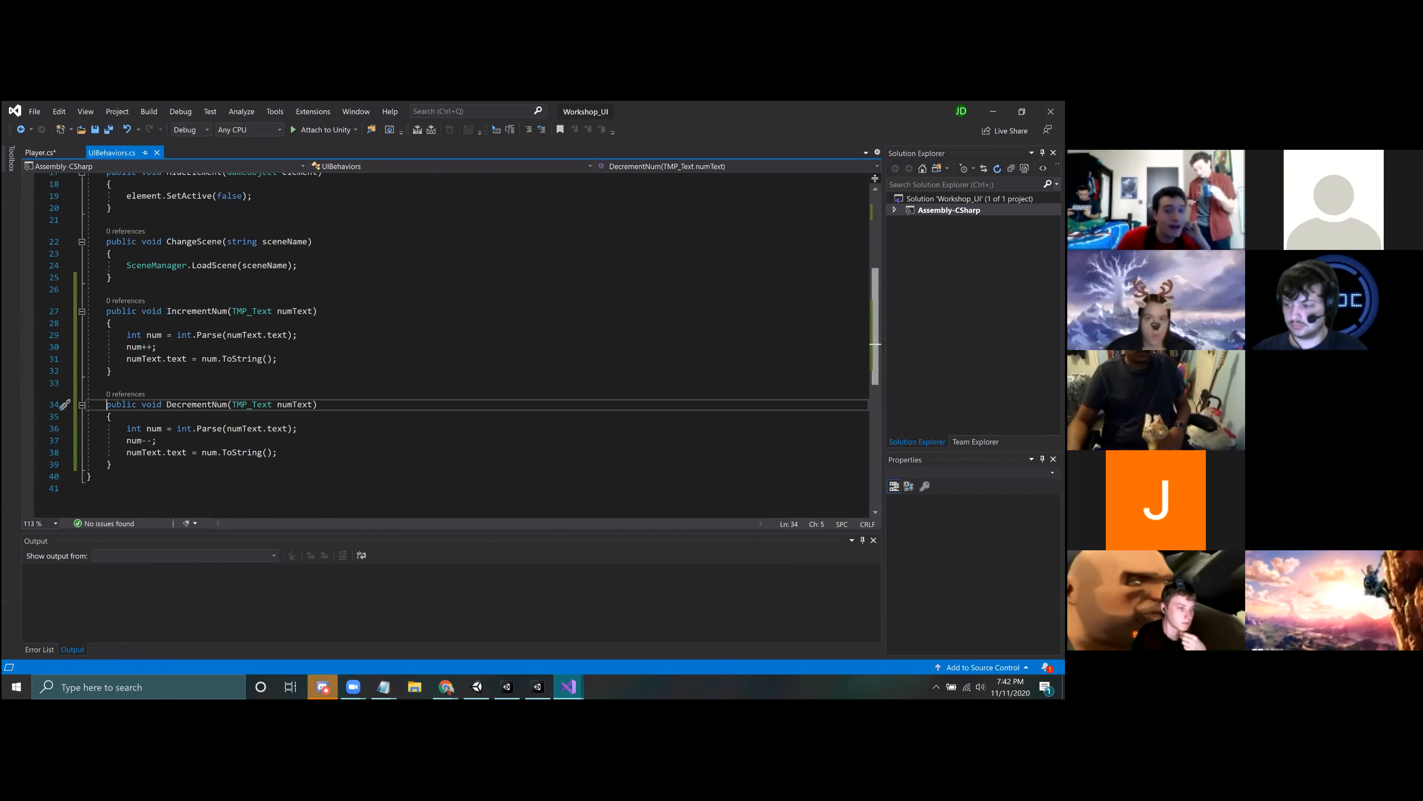
scroll(254, 314, up, 7)
click(148, 238)
scroll(216, 336, down, 7)
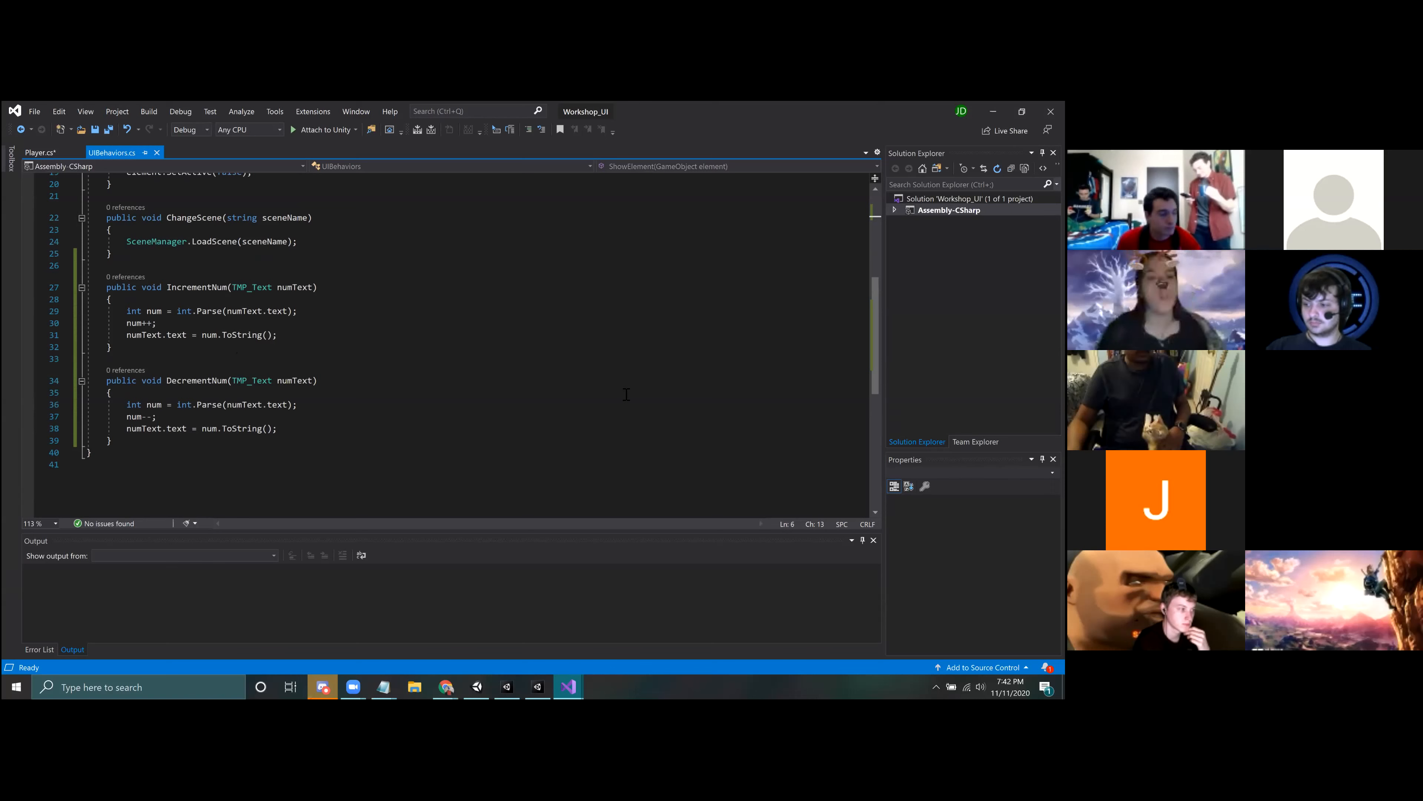
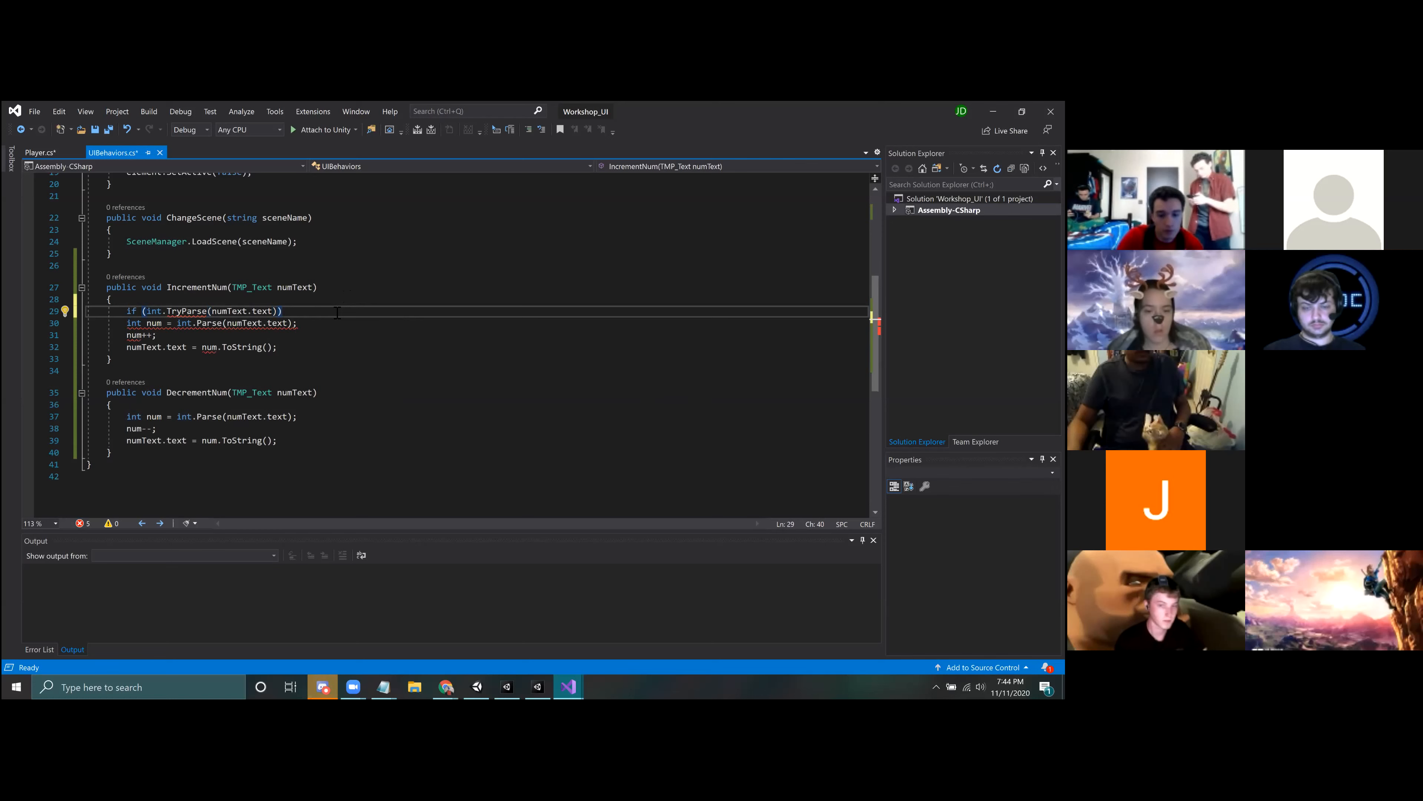
Step: Put IncrementNum's parse, increment and text assignment lines inside the body of the if (int.TryParse(numText.text)) condition
click(128, 360)
drag(128, 360, 277, 382)
key(ctrl+x)
click(191, 335)
key(ctrl+v)
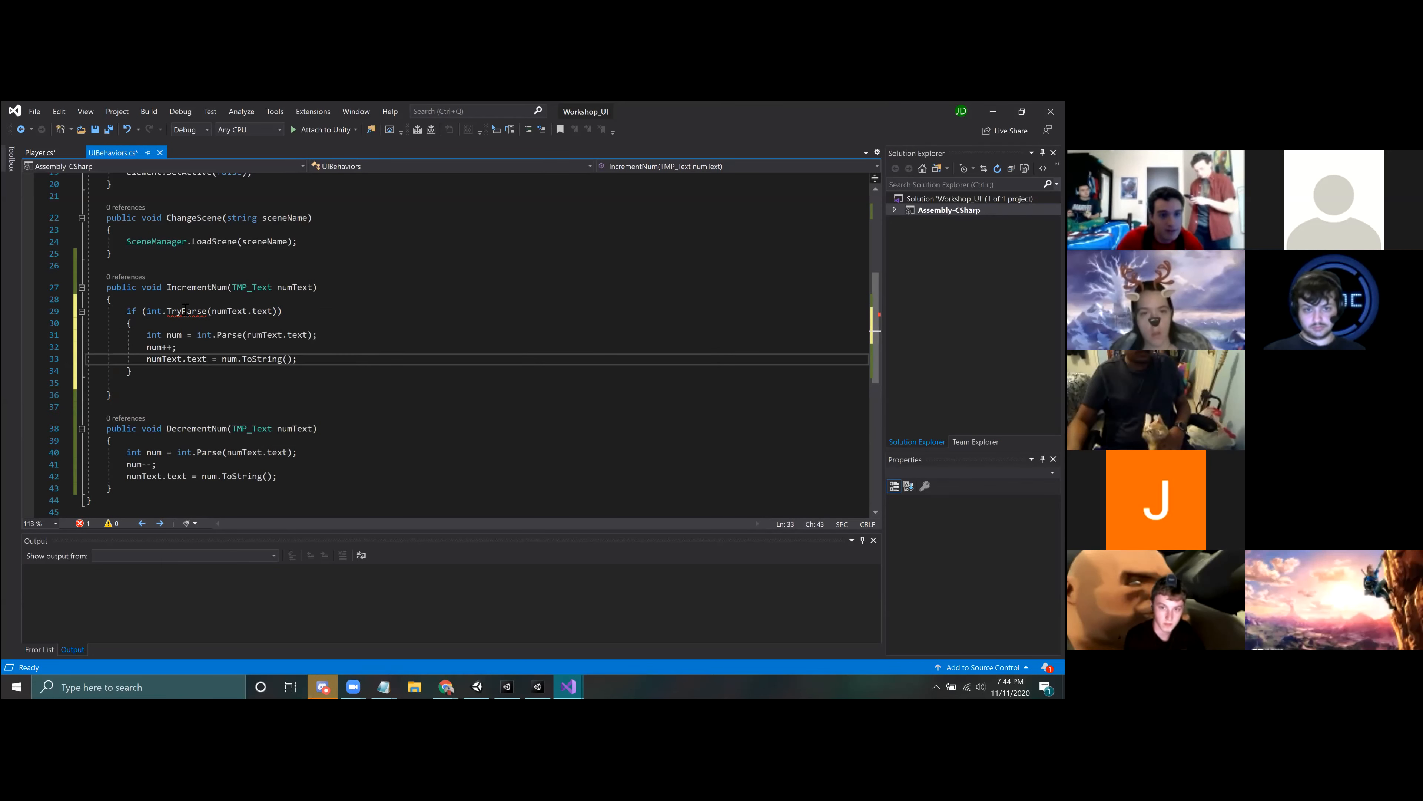
Step: Undo the TryParse edits in IncrementNum back to the plain parse code, and restore the if block around it
mouse_move(185, 309)
key(ctrl+z)
key(ctrl+z)
key(ctrl+z)
key(ctrl+z)
key(ctrl+z)
key(ctrl+z)
key(ctrl+z)
key(ctrl+z)
key(ctrl+z)
key(ctrl+z)
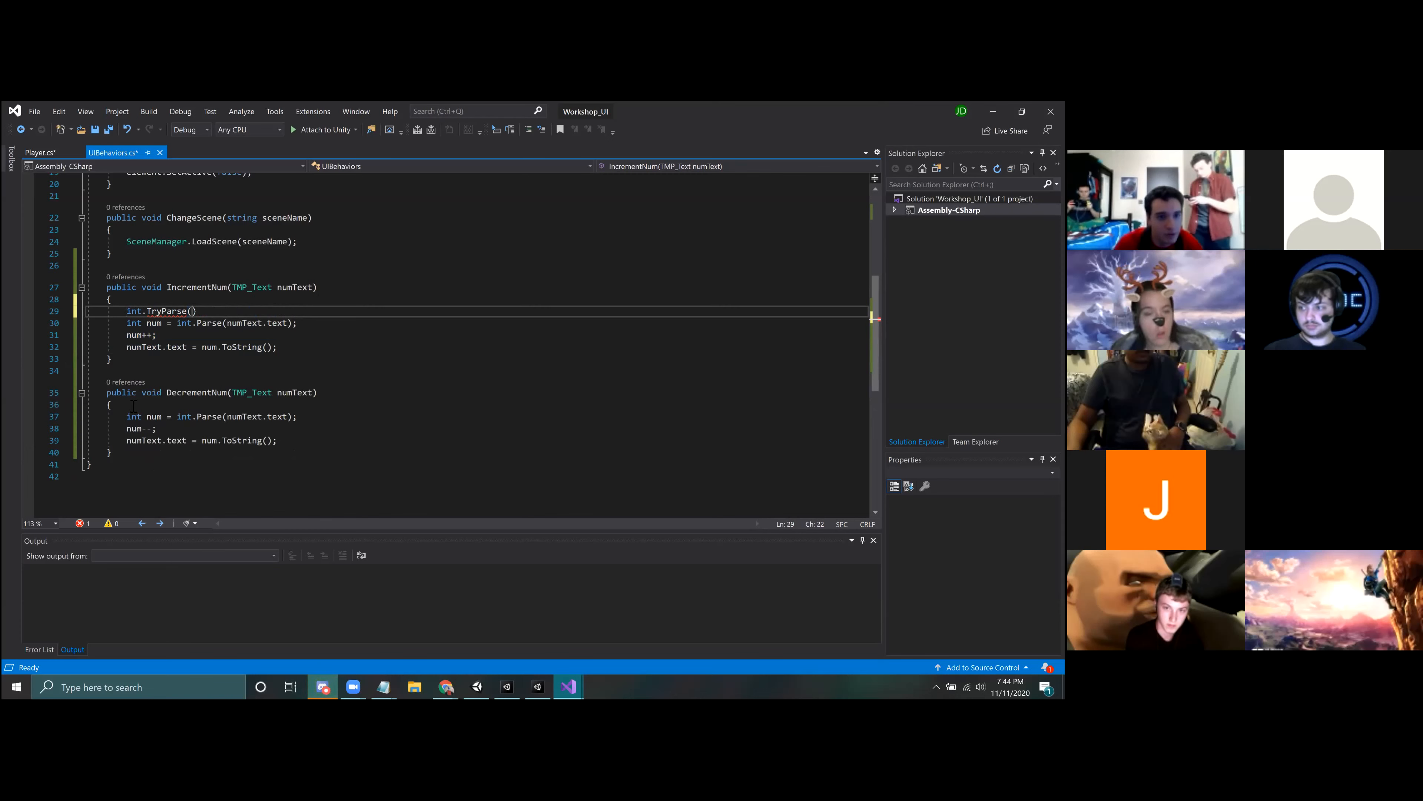
key(ctrl+z)
key(ctrl+z)
key(ctrl+z)
key(ctrl+z)
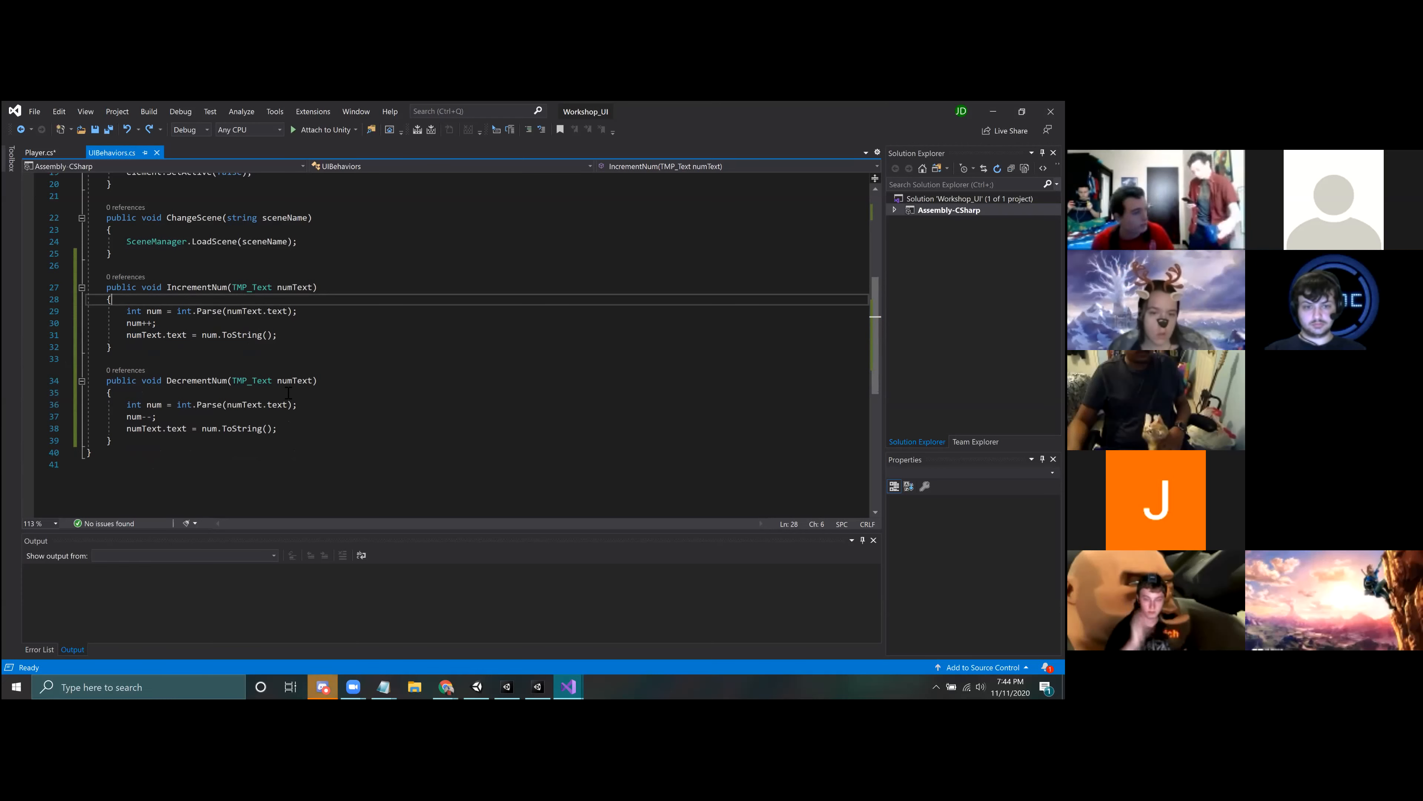
key(Return)
text(int.)
key(ctrl+y)
key(ctrl+y)
key(ctrl+y)
key(ctrl+y)
key(ctrl+y)
key(ctrl+y)
key(ctrl+y)
key(ctrl+y)
key(ctrl+y)
key(ctrl+y)
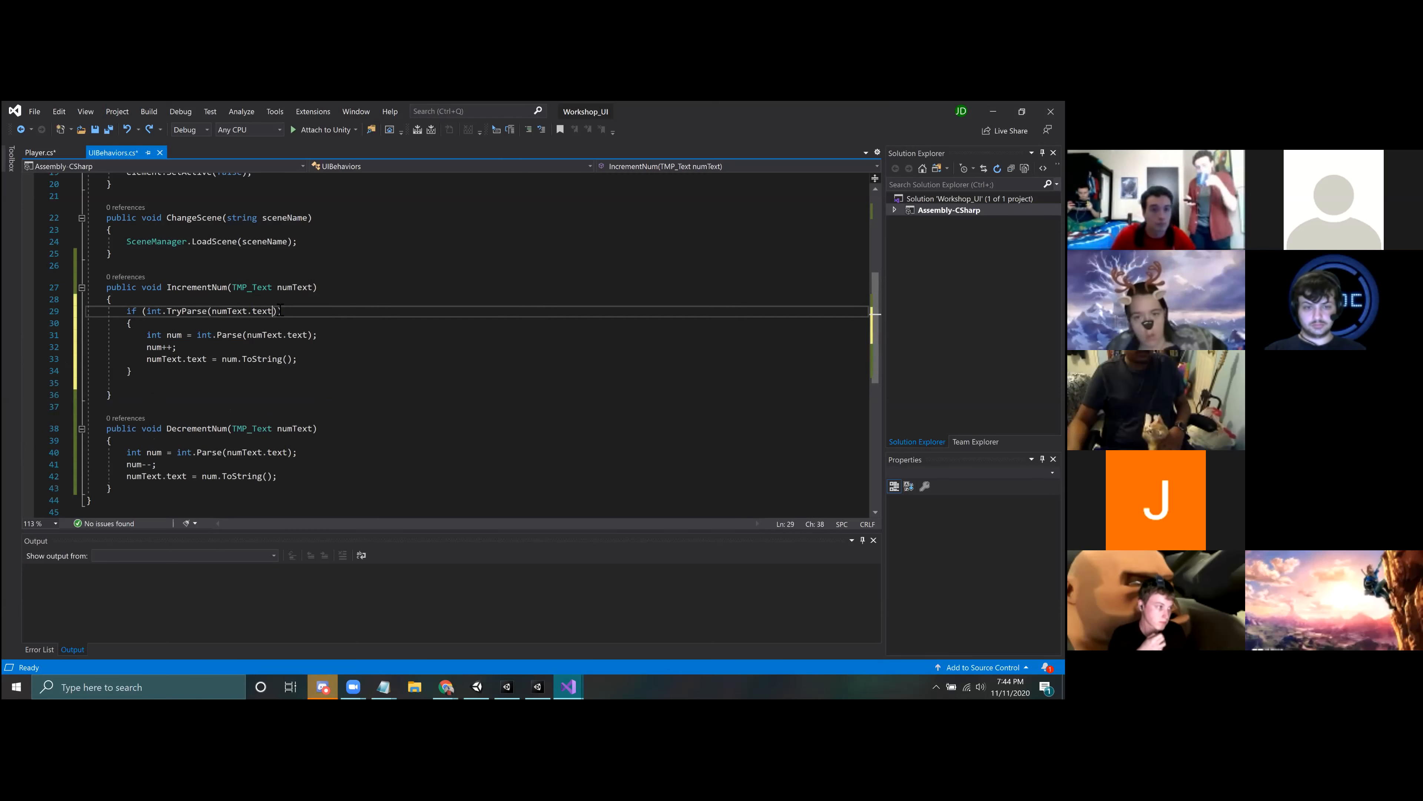
Step: Add int num as the second argument of the int.TryParse call in IncrementNum
text(, int )
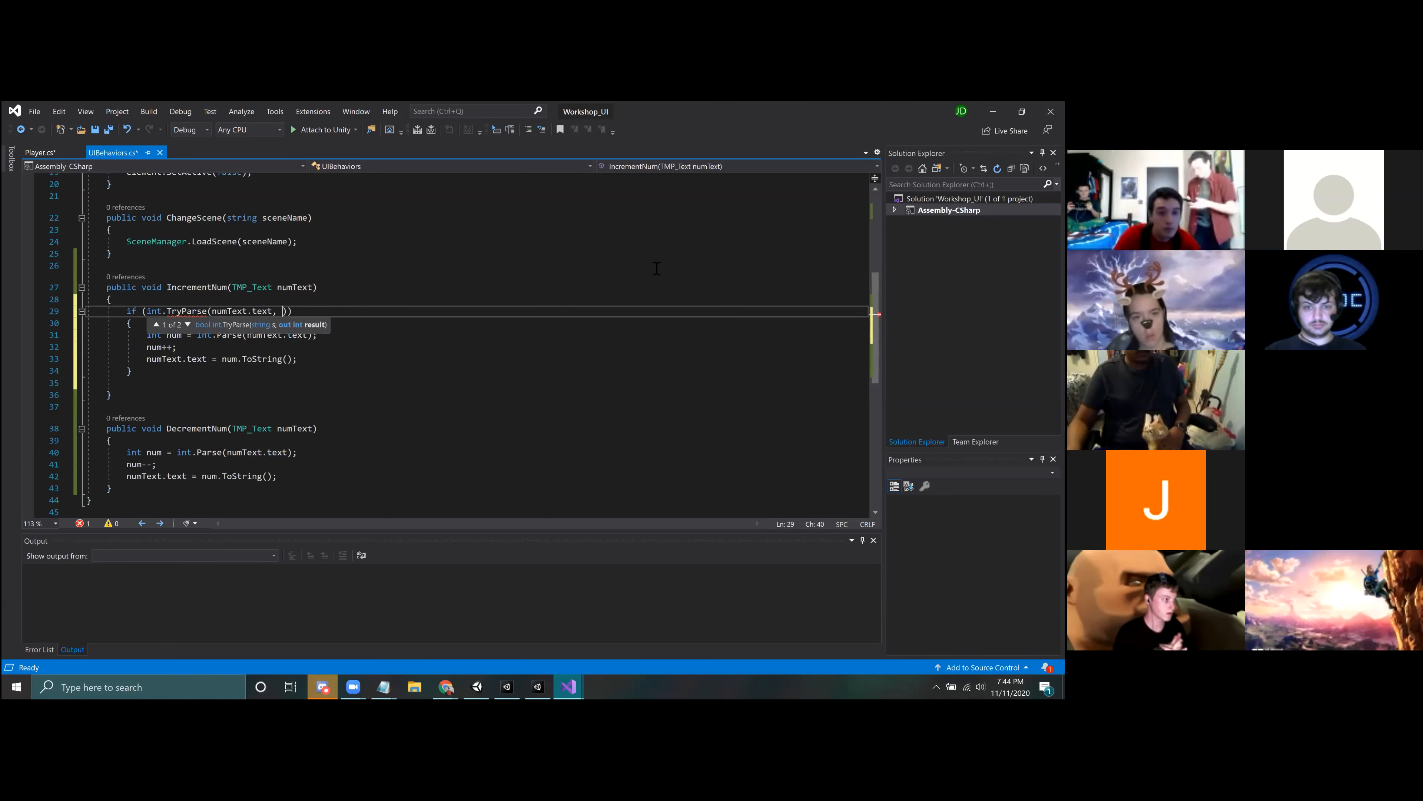
text(num)
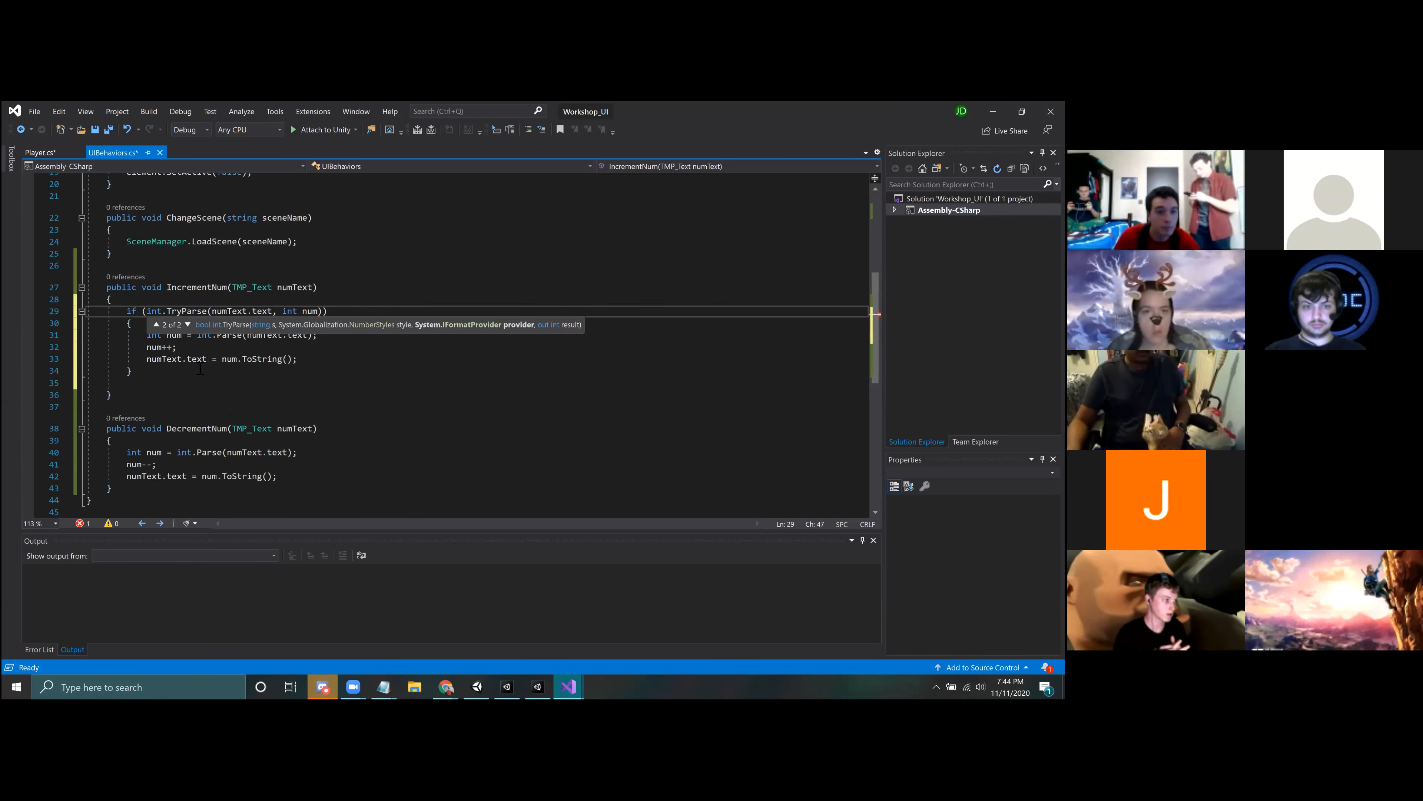
key(Down)
key(Down)
key(Down)
key(Down)
key(Down)
Step: Try commenting out the int num = int.Parse(numText.text) line in IncrementNum
click(171, 338)
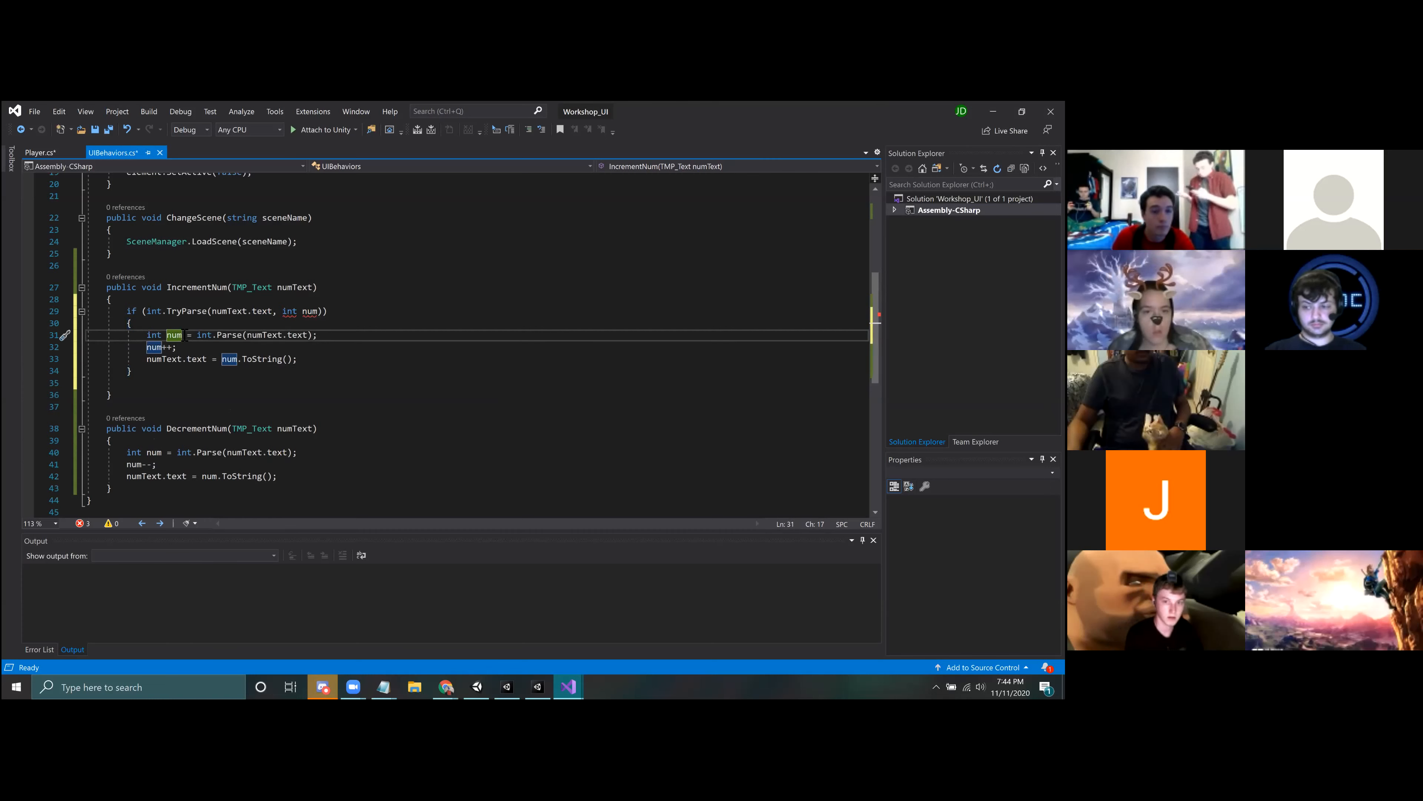
click(148, 336)
text(//)
key(Down)
key(Down)
key(Down)
key(ctrl+s)
key(ctrl+z)
Step: Remove the int type from the num = int.Parse(numText.text) line inside IncrementNum's if block
double_click(153, 337)
key(BackSpace)
key(Delete)
key(End)
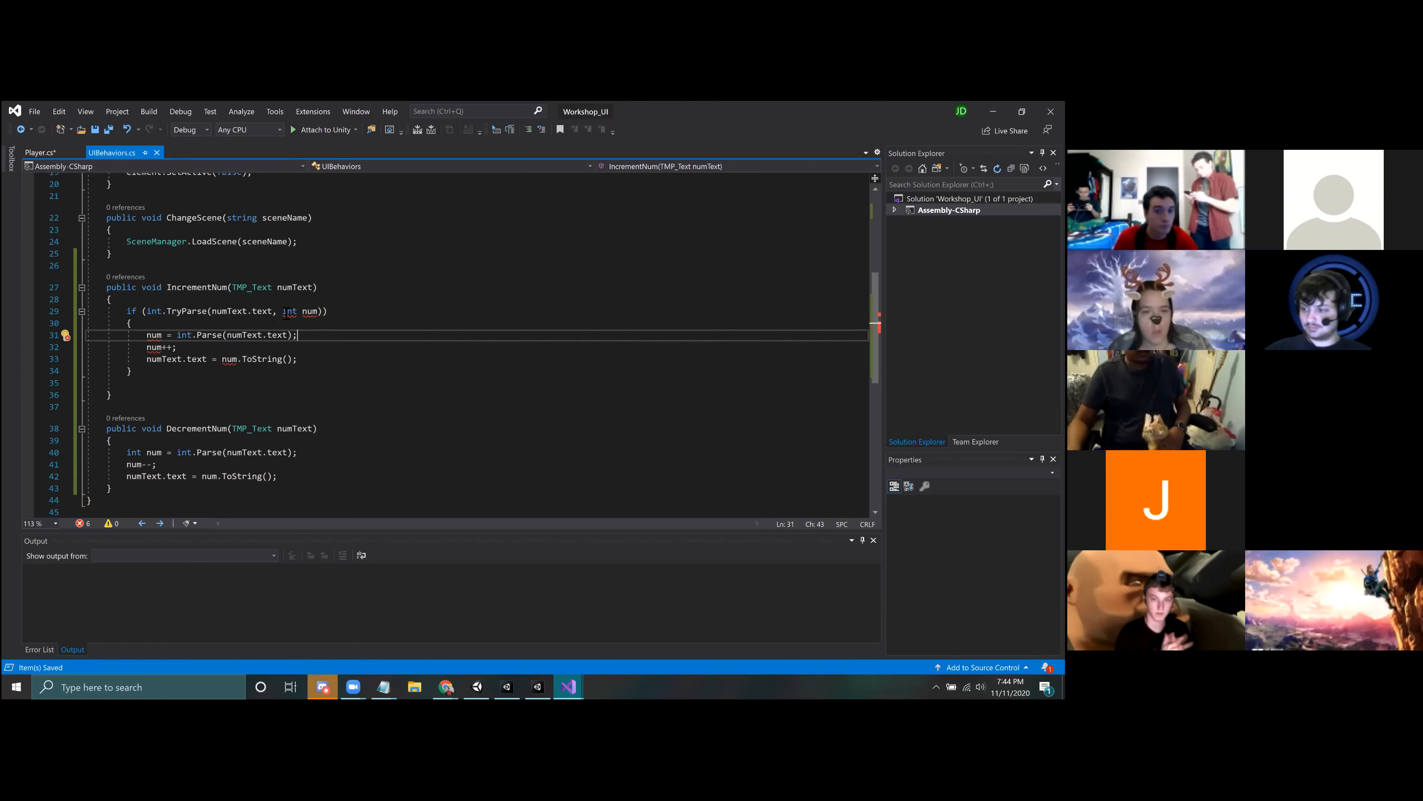
Step: Make TryParse's second argument out int num, comment out the num = int.Parse line, and save the script
click(284, 312)
text(out)
click(147, 335)
text(//)
key(ctrl+s)
click(179, 383)
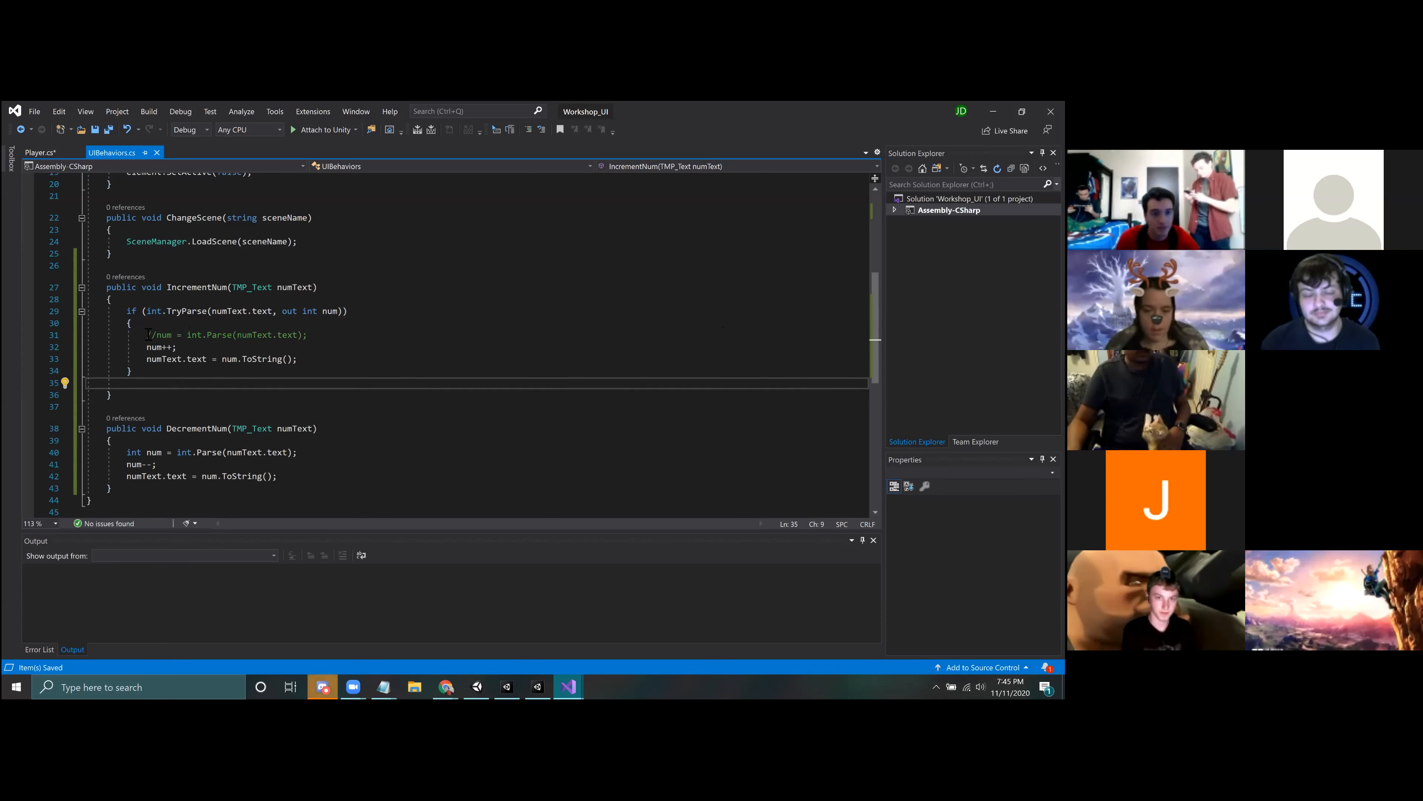
drag(146, 333, 298, 360)
click(186, 377)
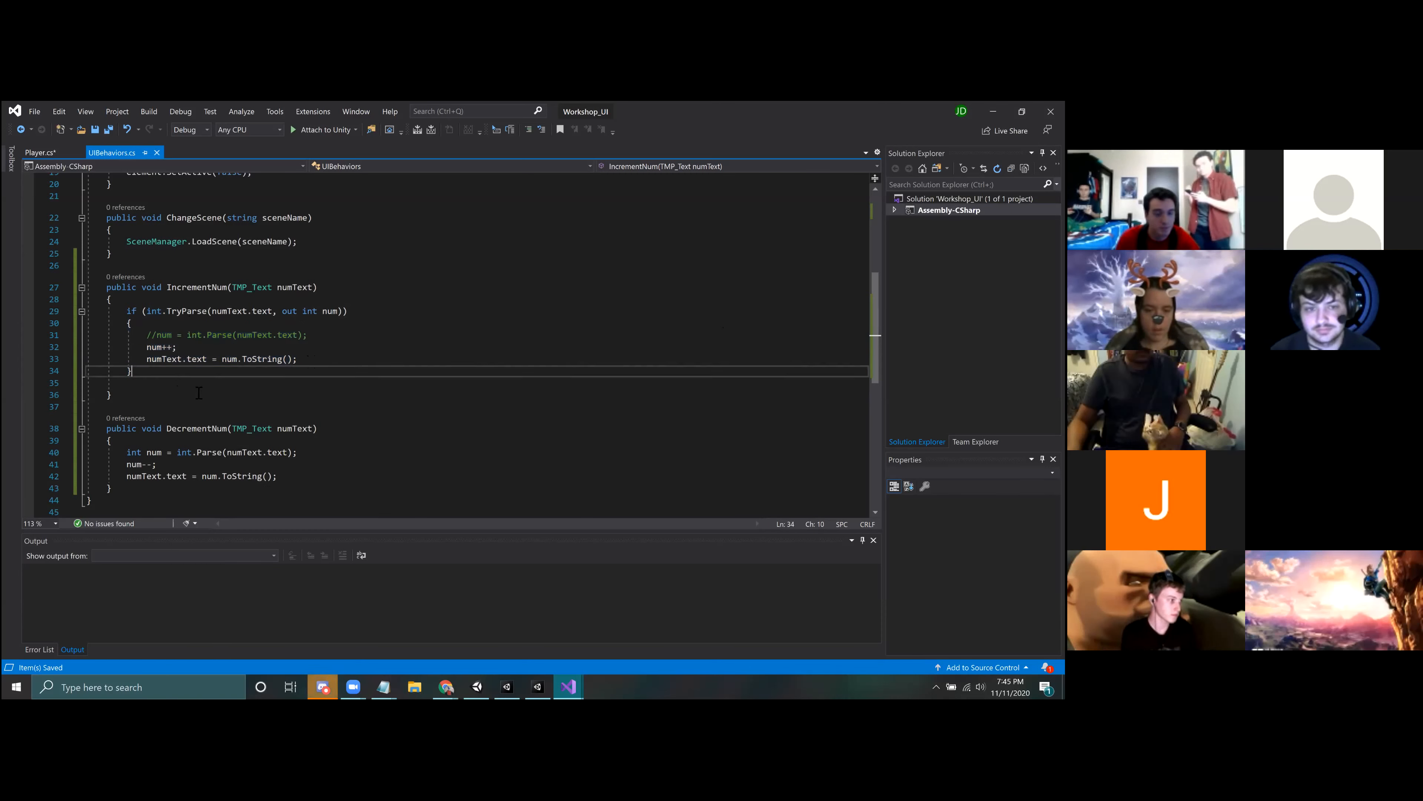
click(138, 392)
click(139, 385)
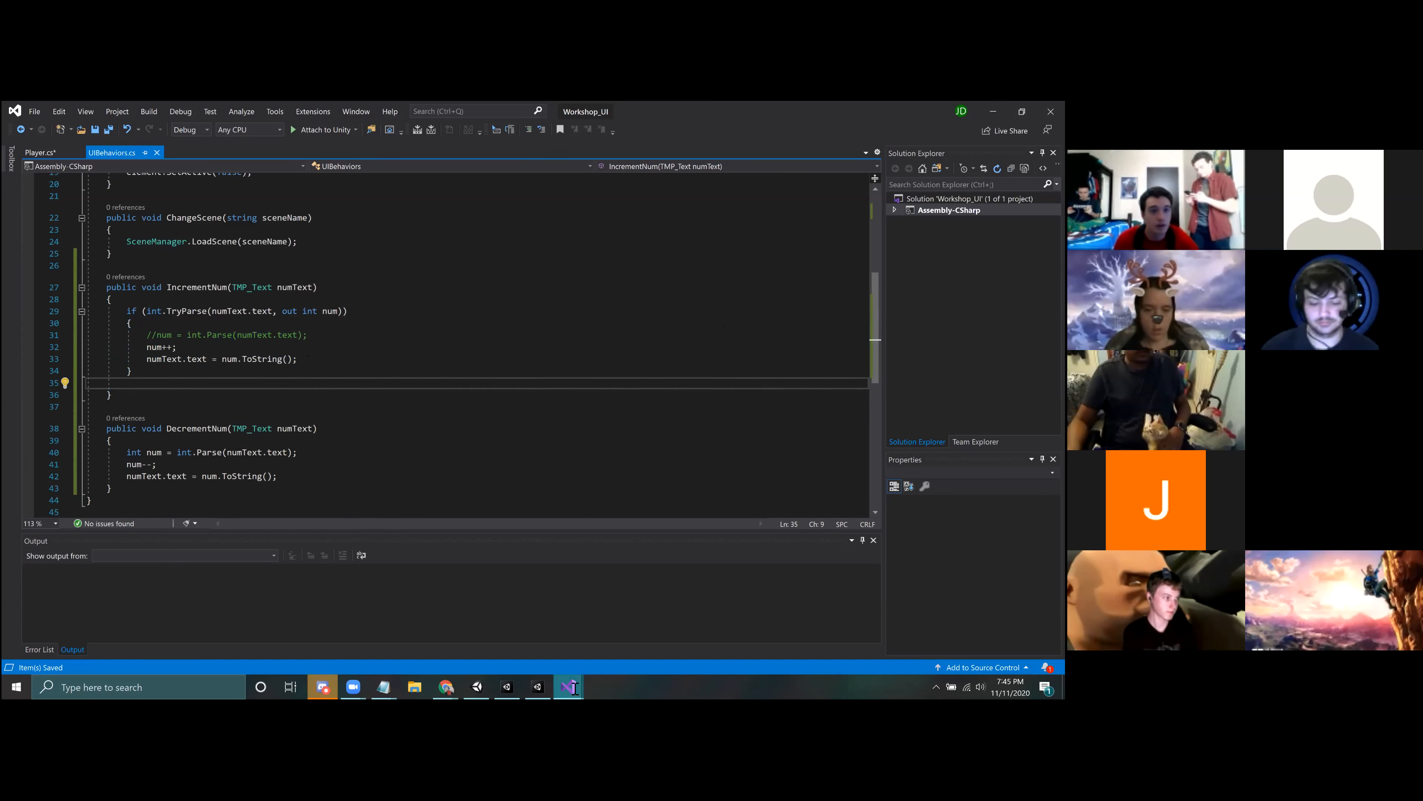
Step: Switch to Unity, attach the UIBehaviors script to DecrementButton, and add an entry to its On Click event
click(537, 686)
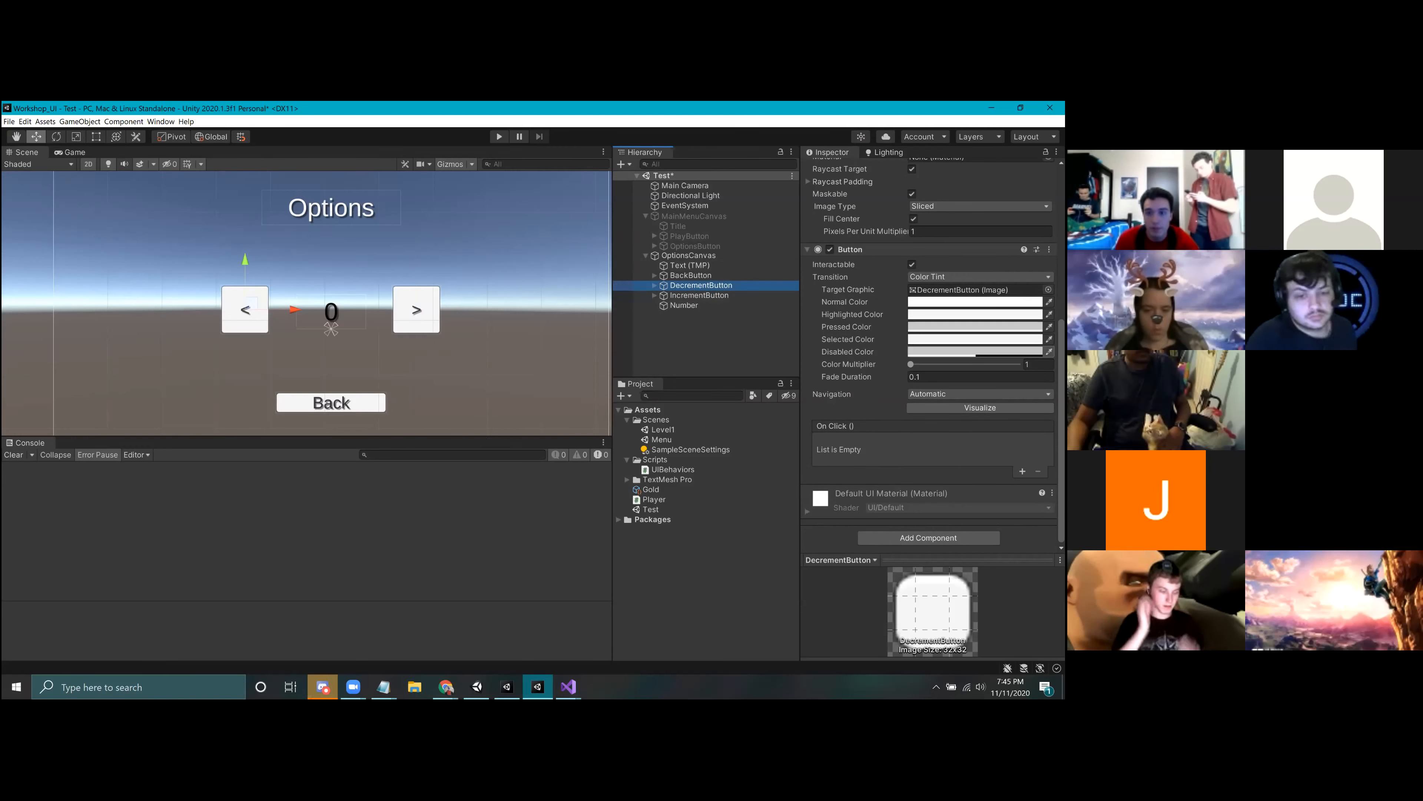
drag(672, 470, 928, 537)
click(1022, 438)
click(687, 288)
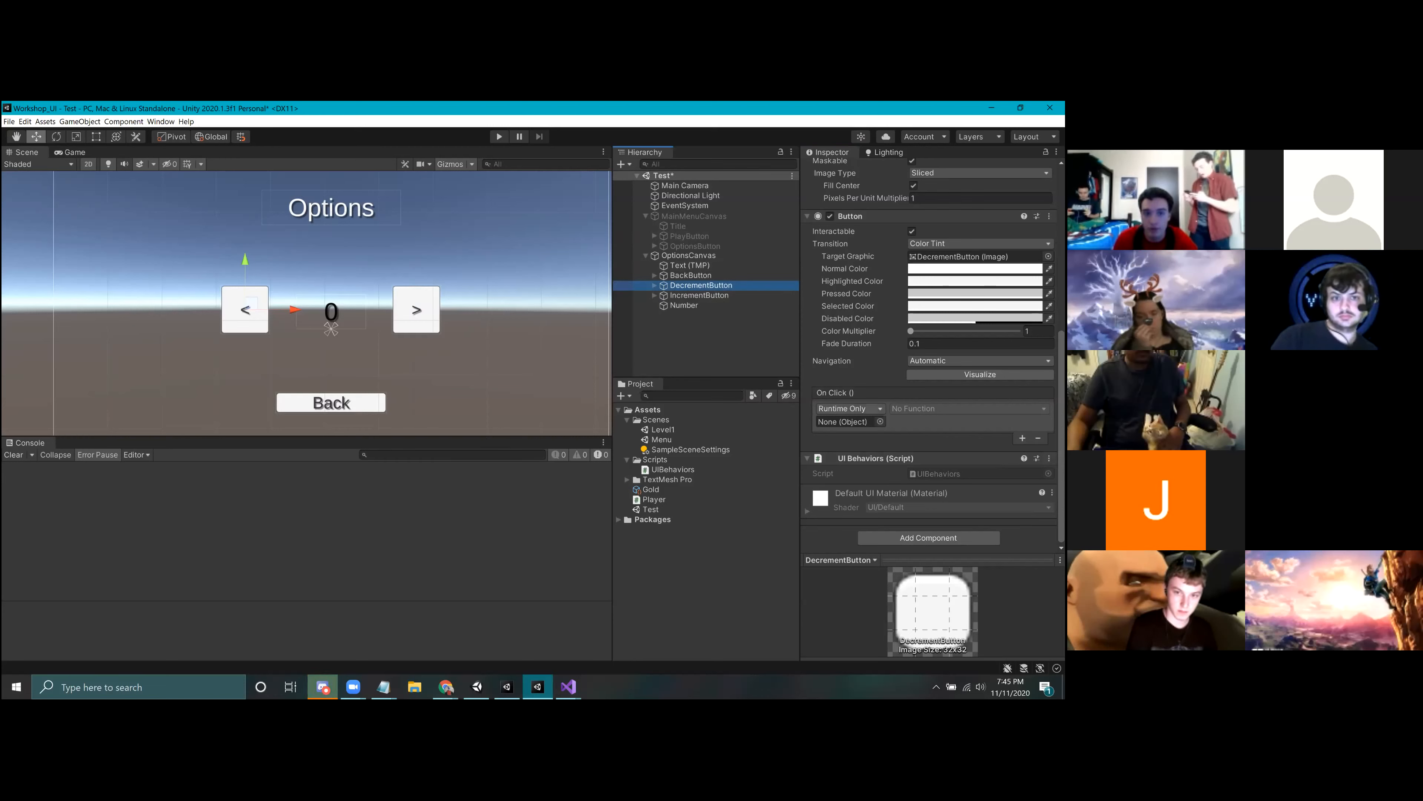
Step: Have DecrementButton's On Click event call its own UIBehaviors.DecrementNum with the Number text as the argument
drag(875, 458, 848, 421)
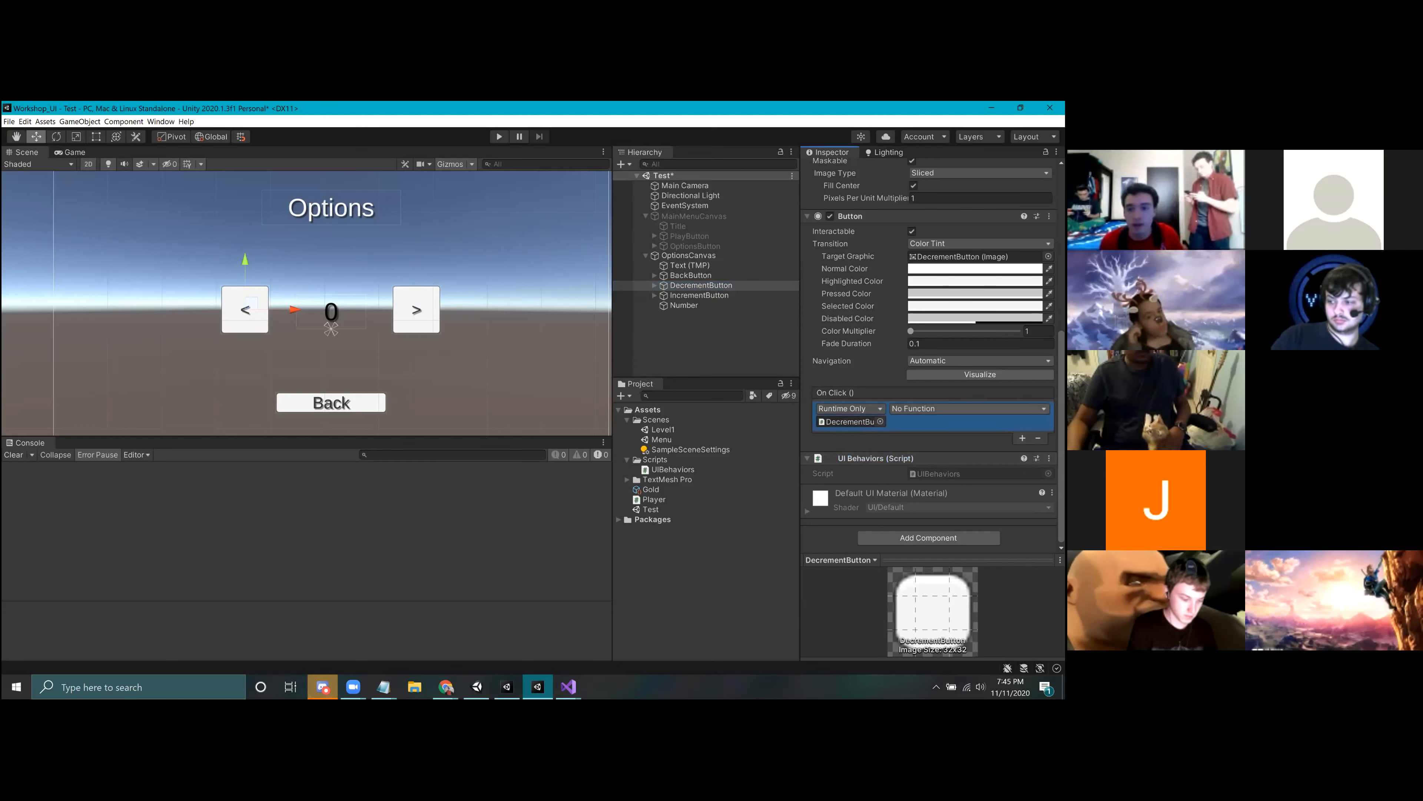
click(952, 409)
mouse_move(924, 487)
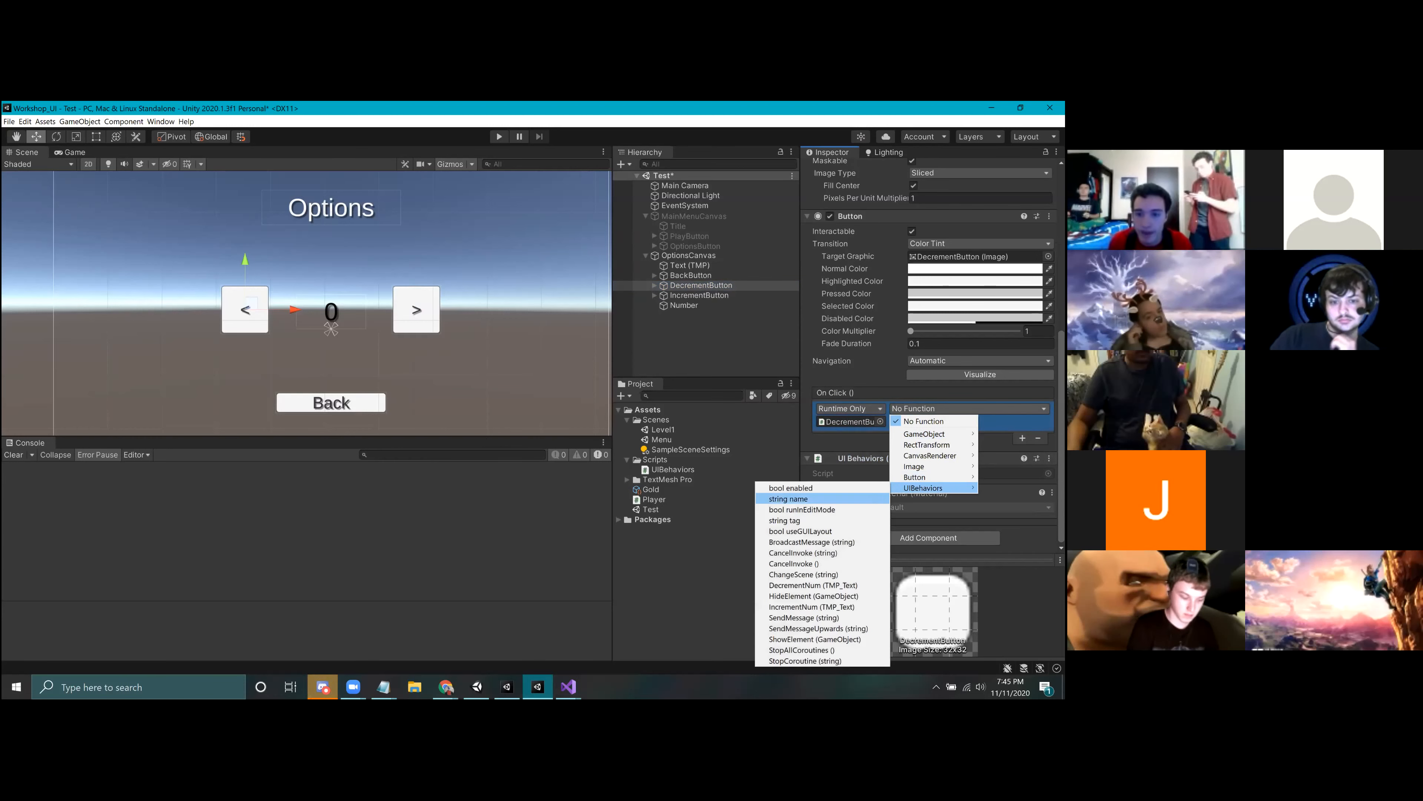
click(812, 585)
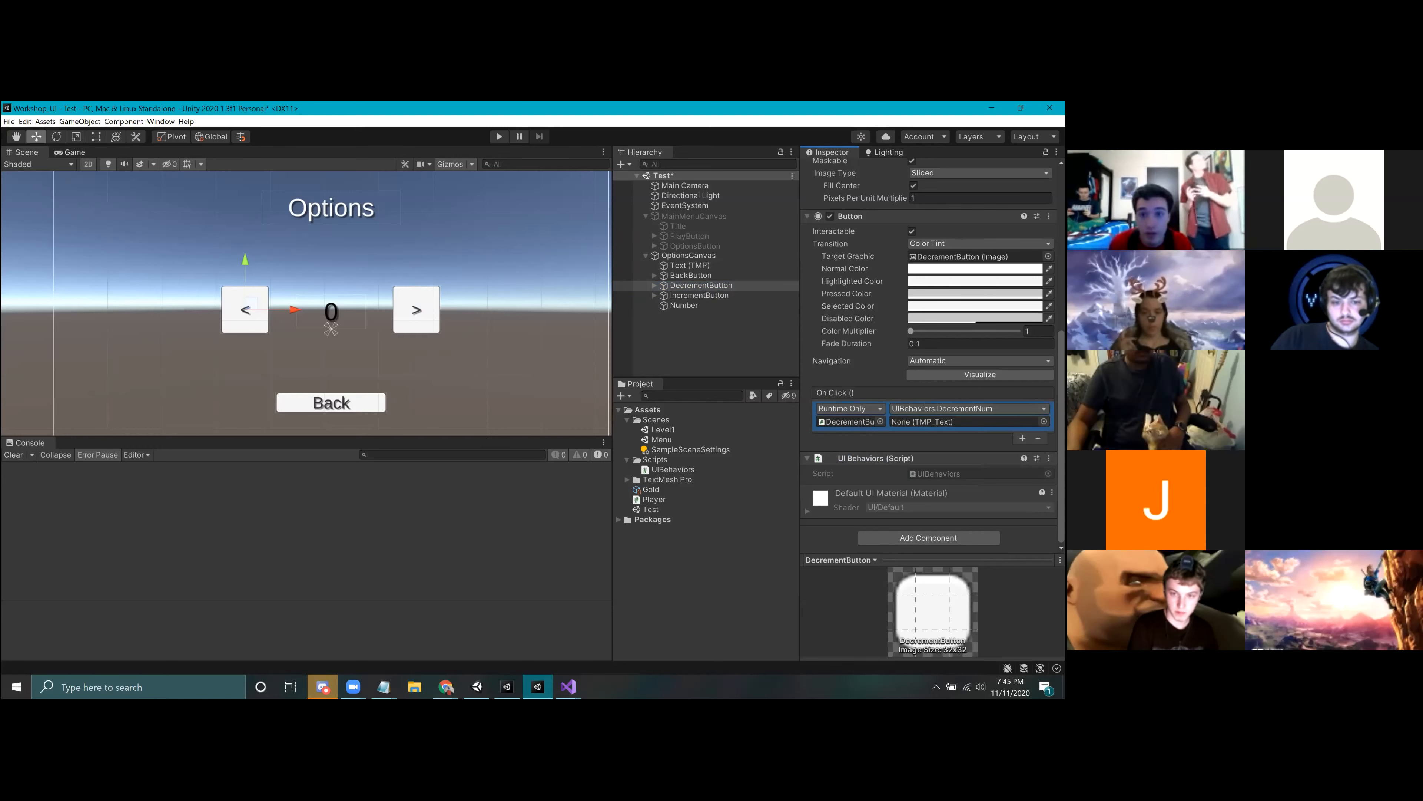
drag(682, 307, 953, 423)
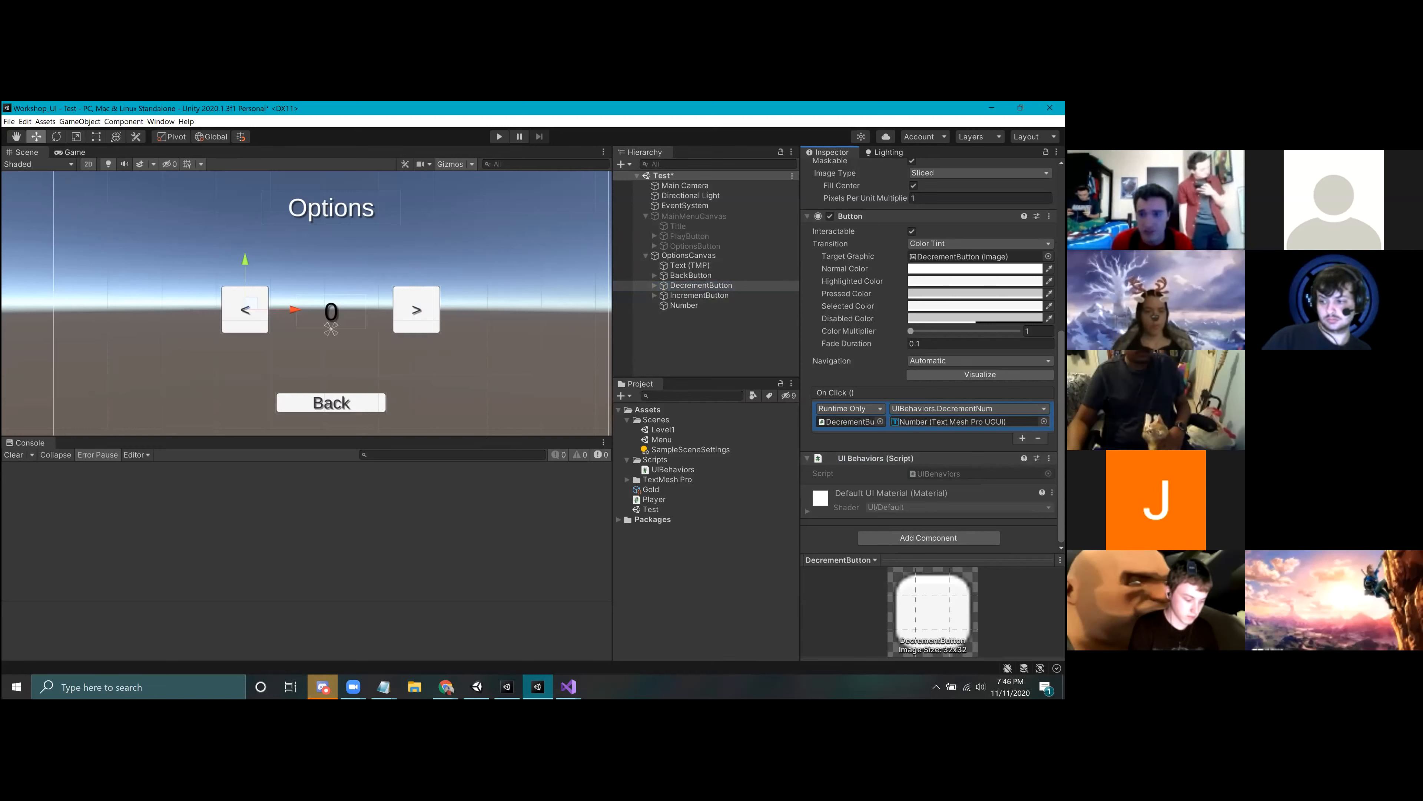
Step: Have IncrementButton's On Click event call its own UIBehaviors.IncrementNum with the Number text as the argument
click(698, 295)
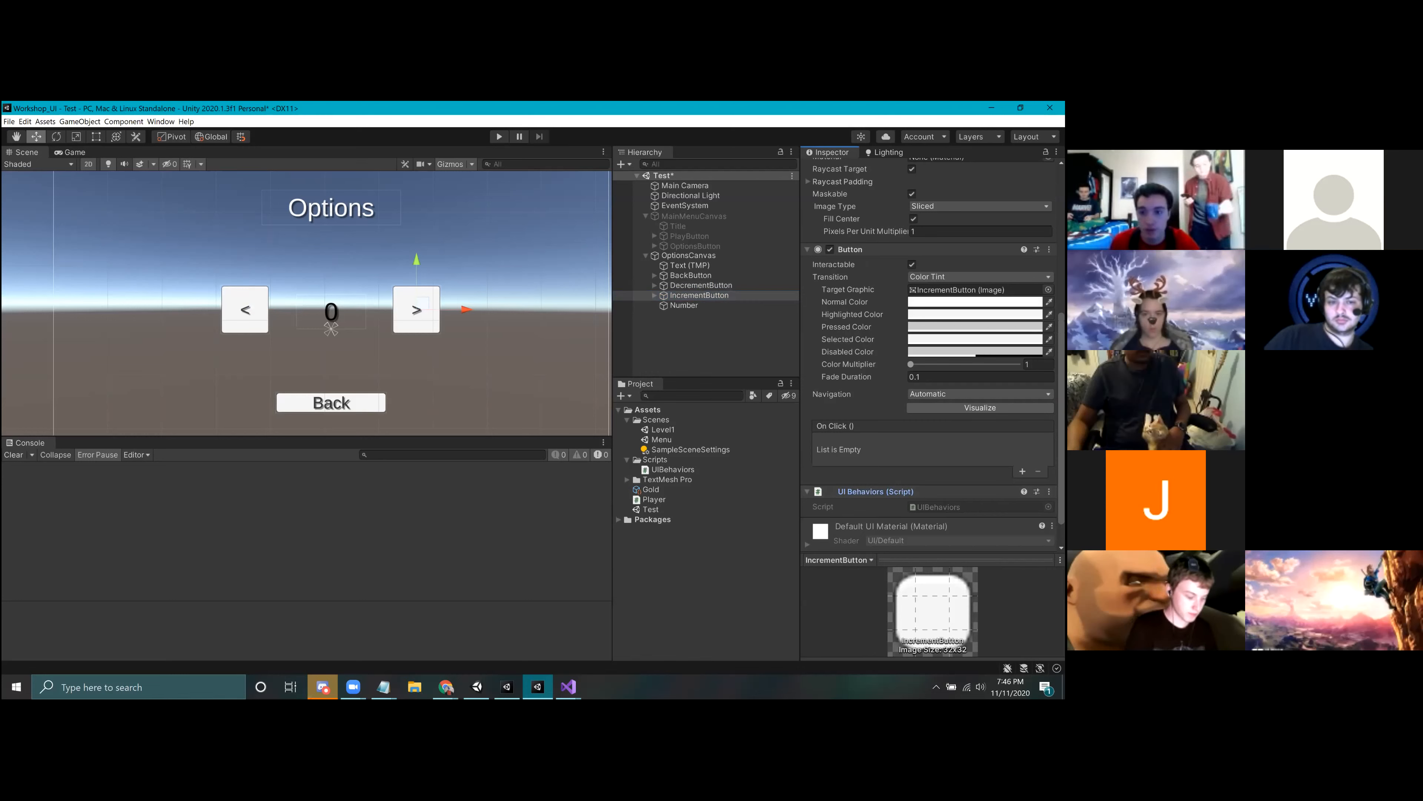
drag(698, 296, 849, 454)
click(967, 442)
mouse_move(927, 521)
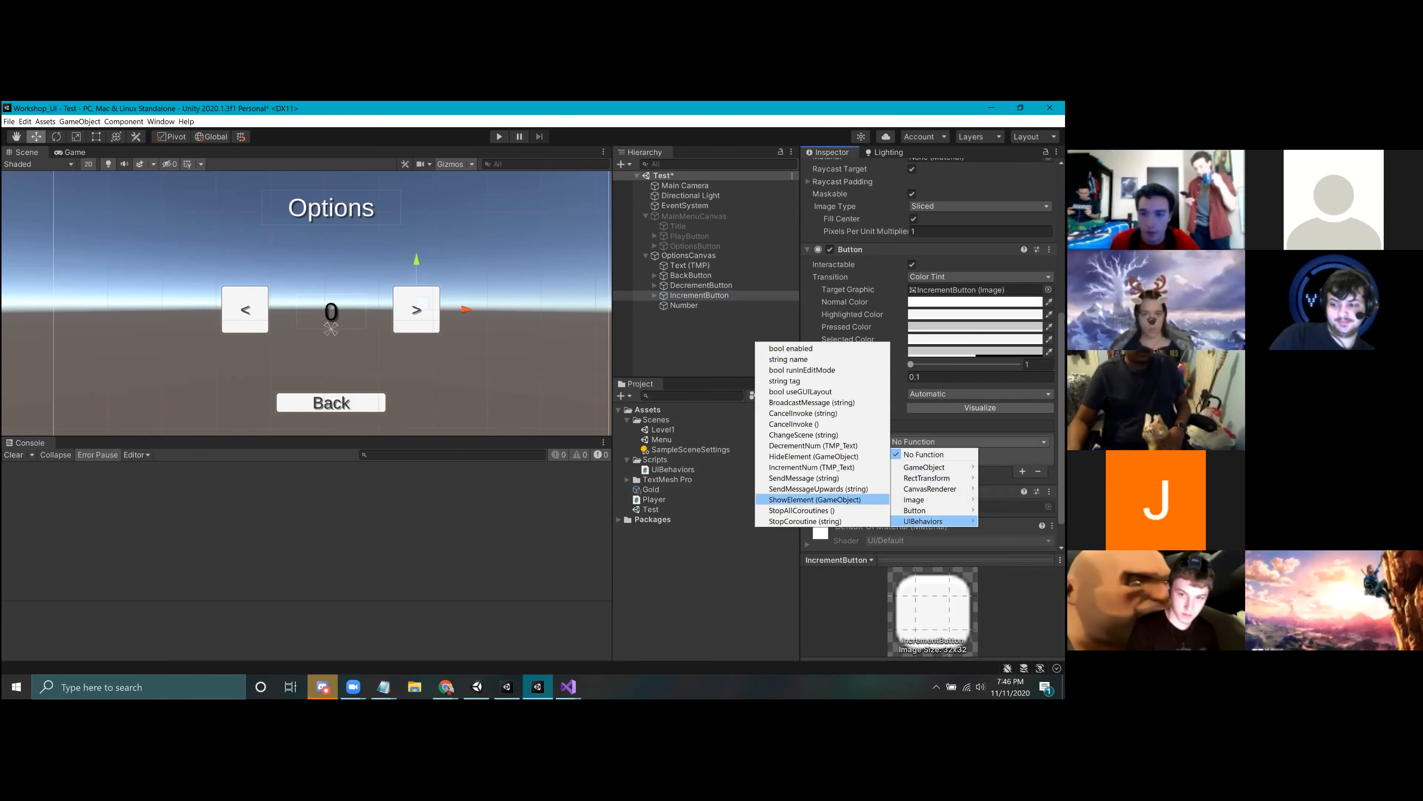
click(811, 467)
drag(683, 305, 970, 454)
Step: Run the scene, test the increment and decrement buttons repeatedly in both directions, and stop play mode
click(499, 137)
click(348, 296)
click(348, 297)
click(348, 296)
click(348, 296)
click(348, 296)
click(255, 300)
click(255, 299)
click(255, 300)
click(255, 300)
click(255, 300)
click(255, 300)
click(255, 300)
click(259, 300)
click(259, 300)
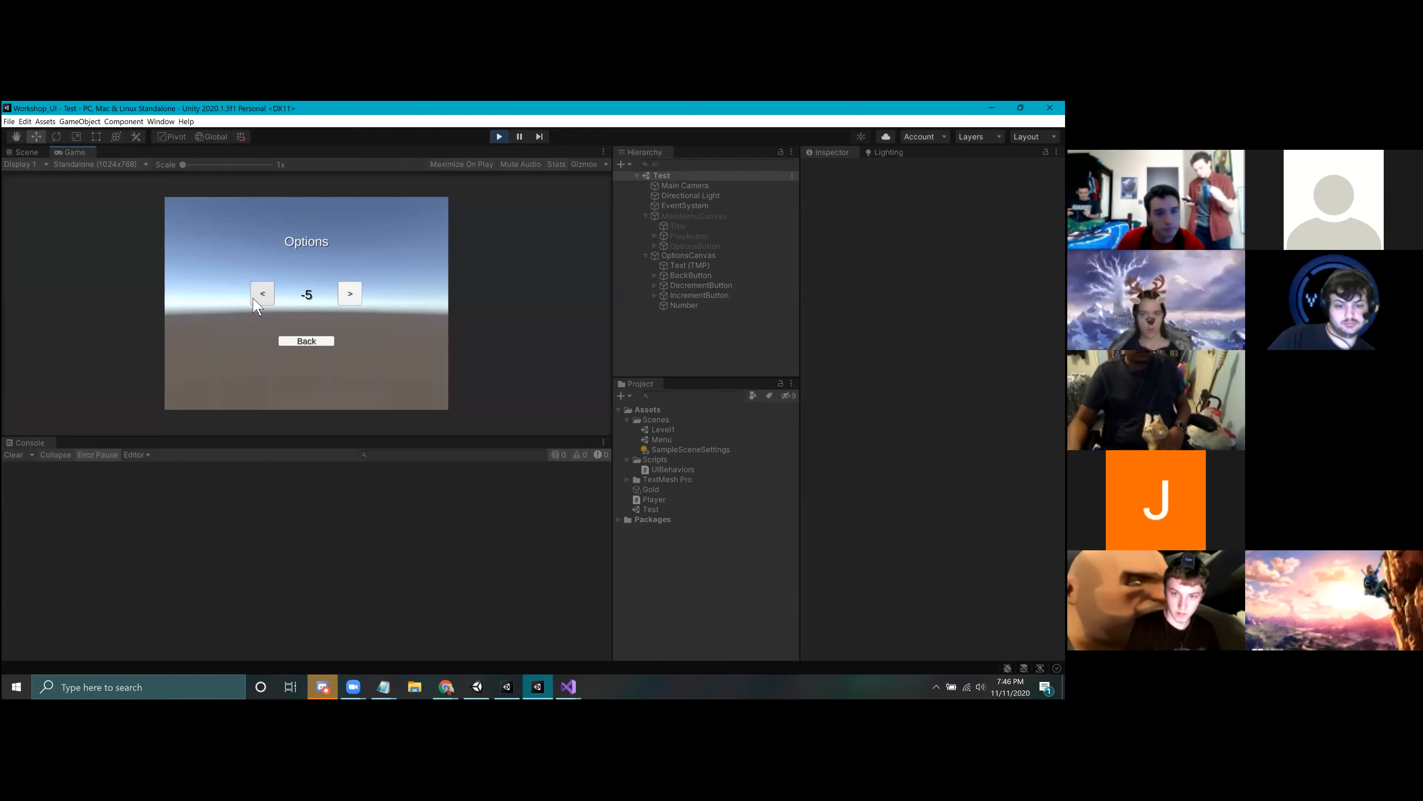
click(258, 300)
click(259, 300)
click(349, 295)
click(349, 296)
click(350, 295)
click(349, 296)
click(350, 296)
click(349, 296)
click(349, 295)
click(350, 295)
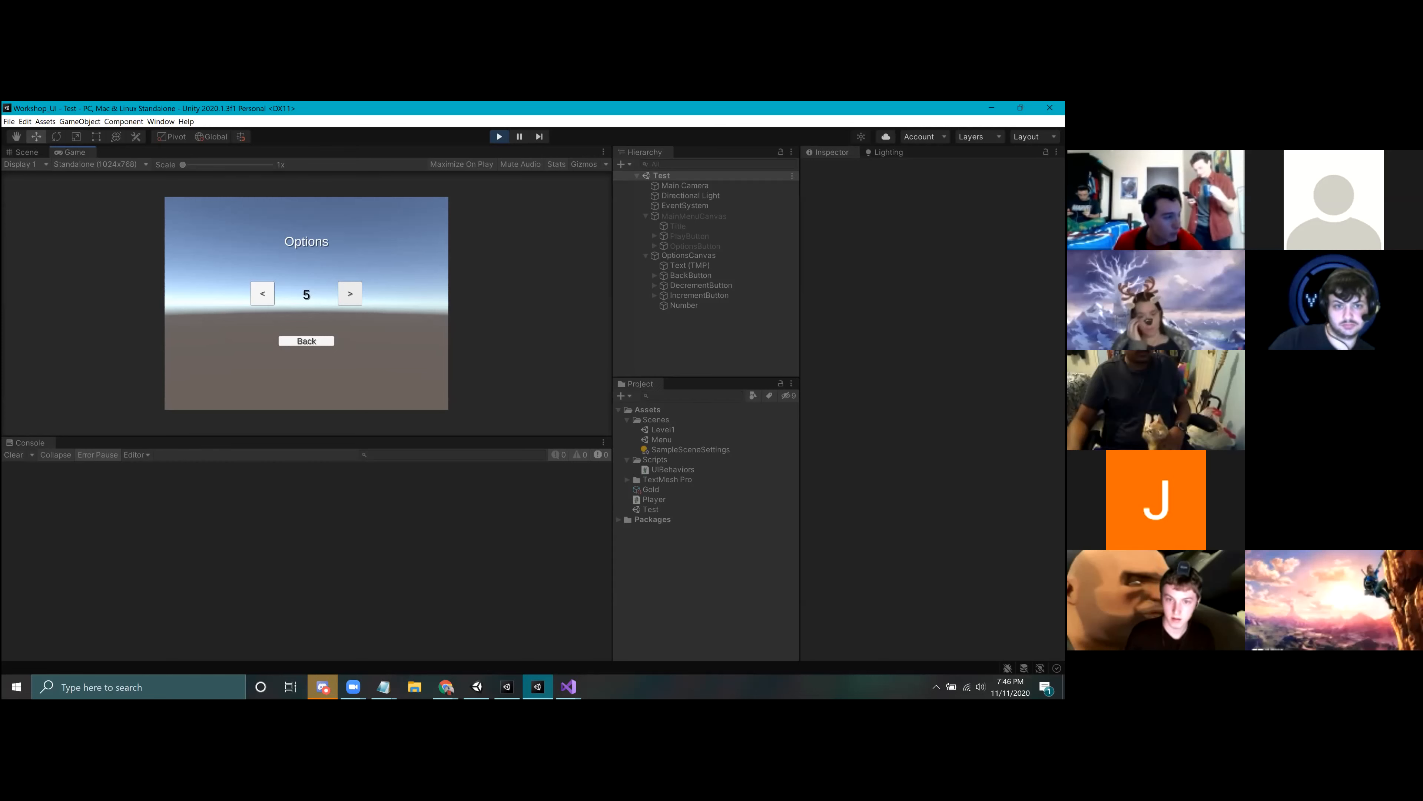
click(353, 297)
click(353, 298)
click(353, 297)
click(352, 297)
click(353, 297)
click(257, 287)
click(257, 287)
click(257, 287)
click(259, 294)
click(259, 294)
click(259, 294)
click(260, 294)
click(261, 294)
click(261, 294)
click(261, 294)
click(261, 294)
click(261, 294)
click(261, 294)
click(261, 294)
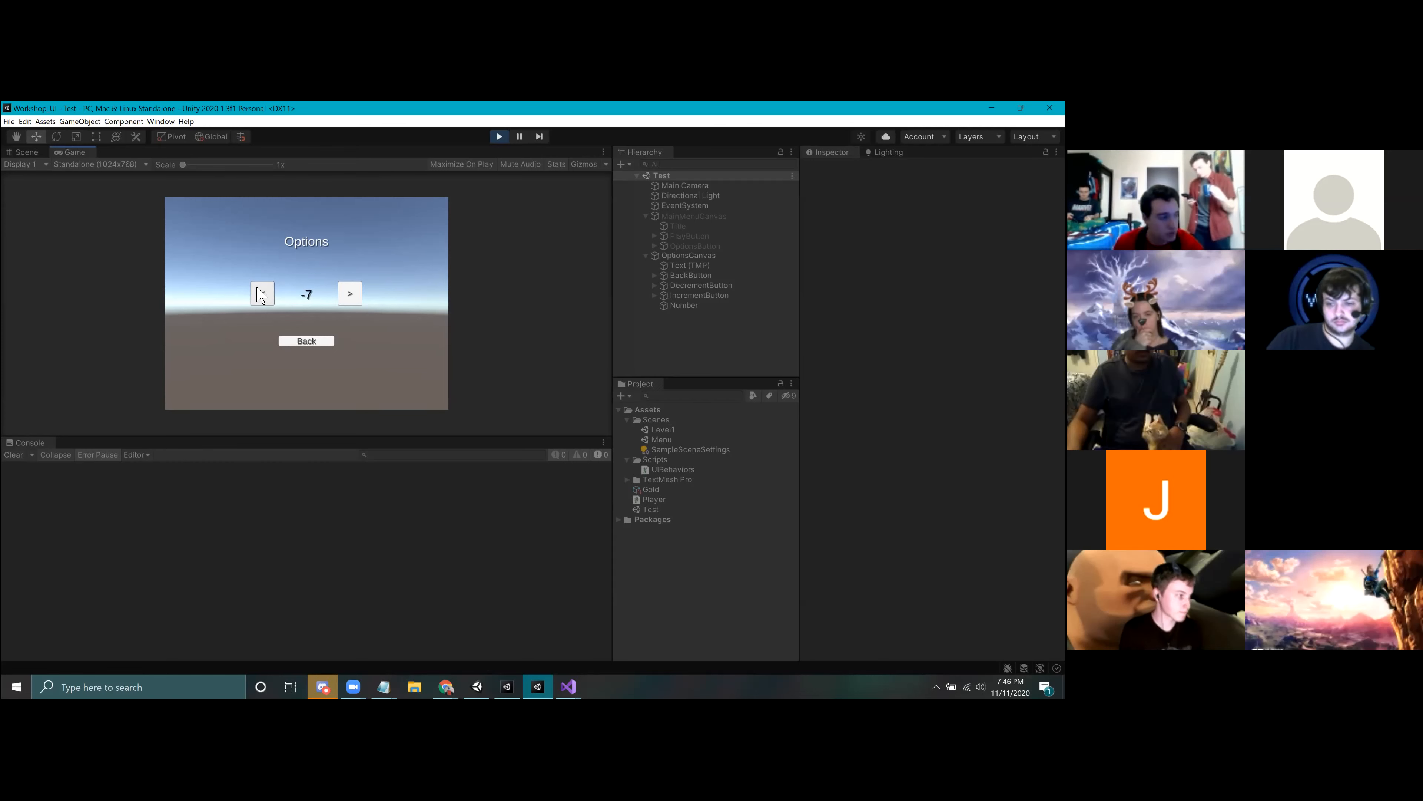
click(262, 295)
click(261, 295)
click(262, 294)
click(262, 294)
click(260, 295)
click(352, 294)
click(352, 295)
click(352, 294)
click(352, 293)
click(353, 294)
click(352, 290)
click(352, 291)
click(352, 290)
click(351, 290)
click(351, 291)
click(352, 290)
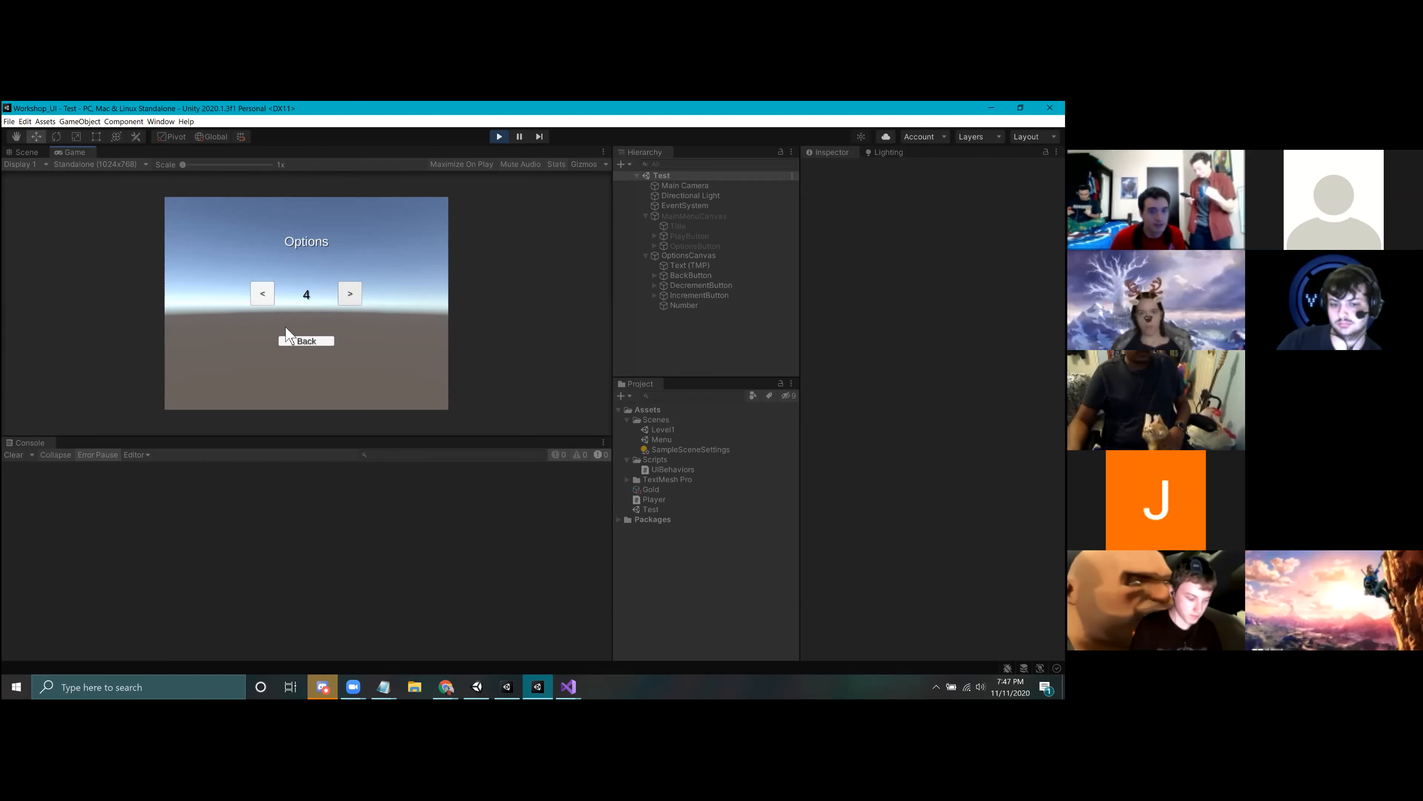
click(504, 139)
mouse_move(569, 686)
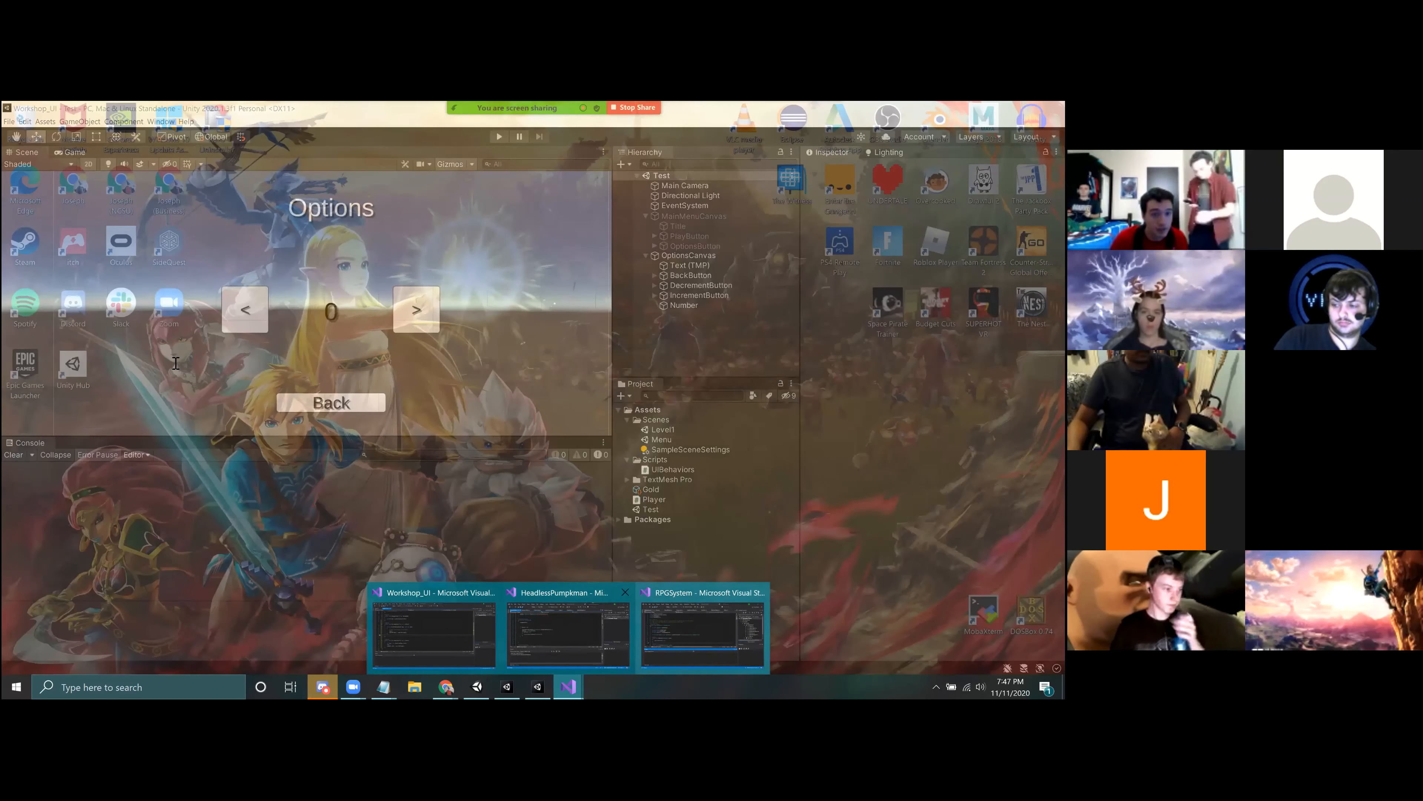
click(448, 638)
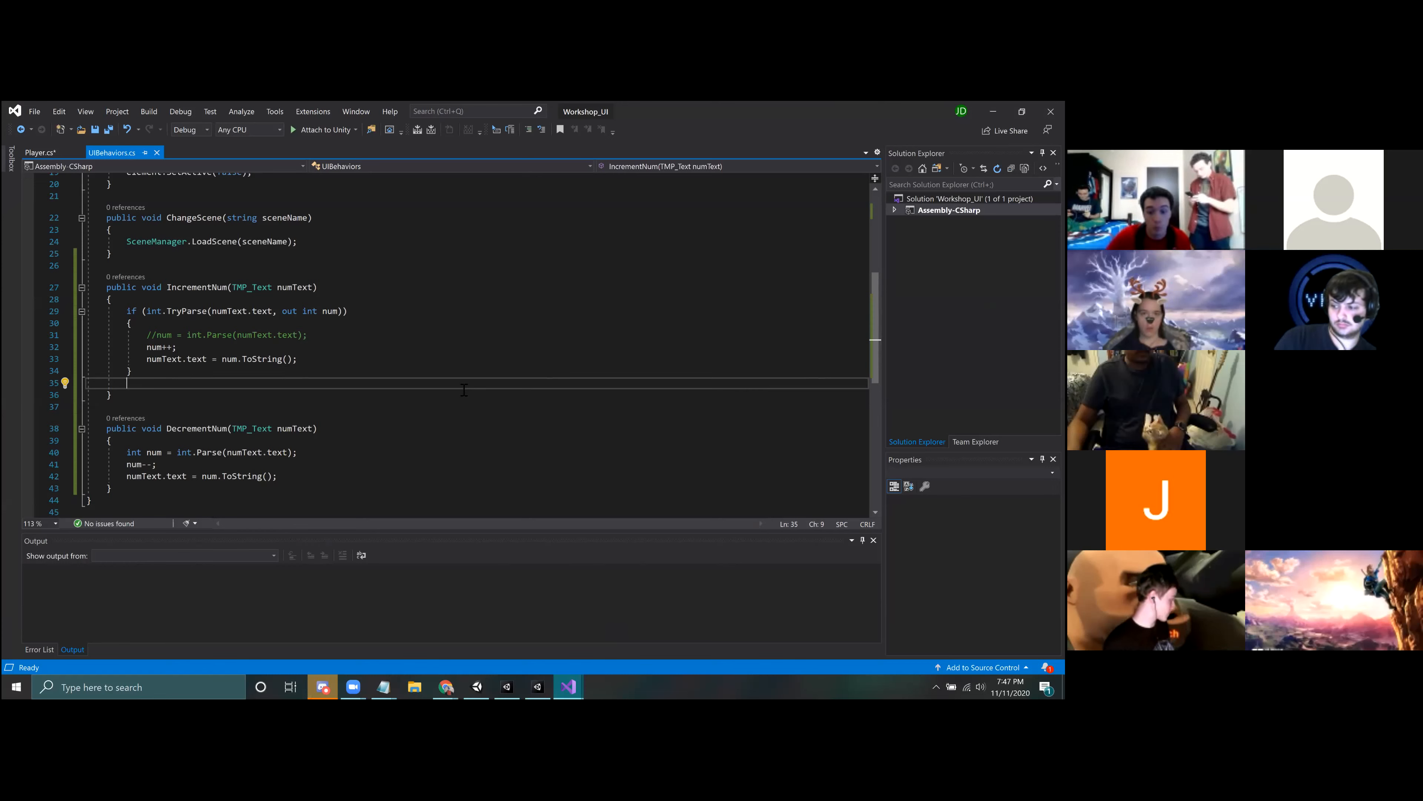
click(547, 692)
scroll(436, 297, down, 6)
middle_drag(441, 305, 399, 298)
scroll(364, 322, down, 4)
key(w)
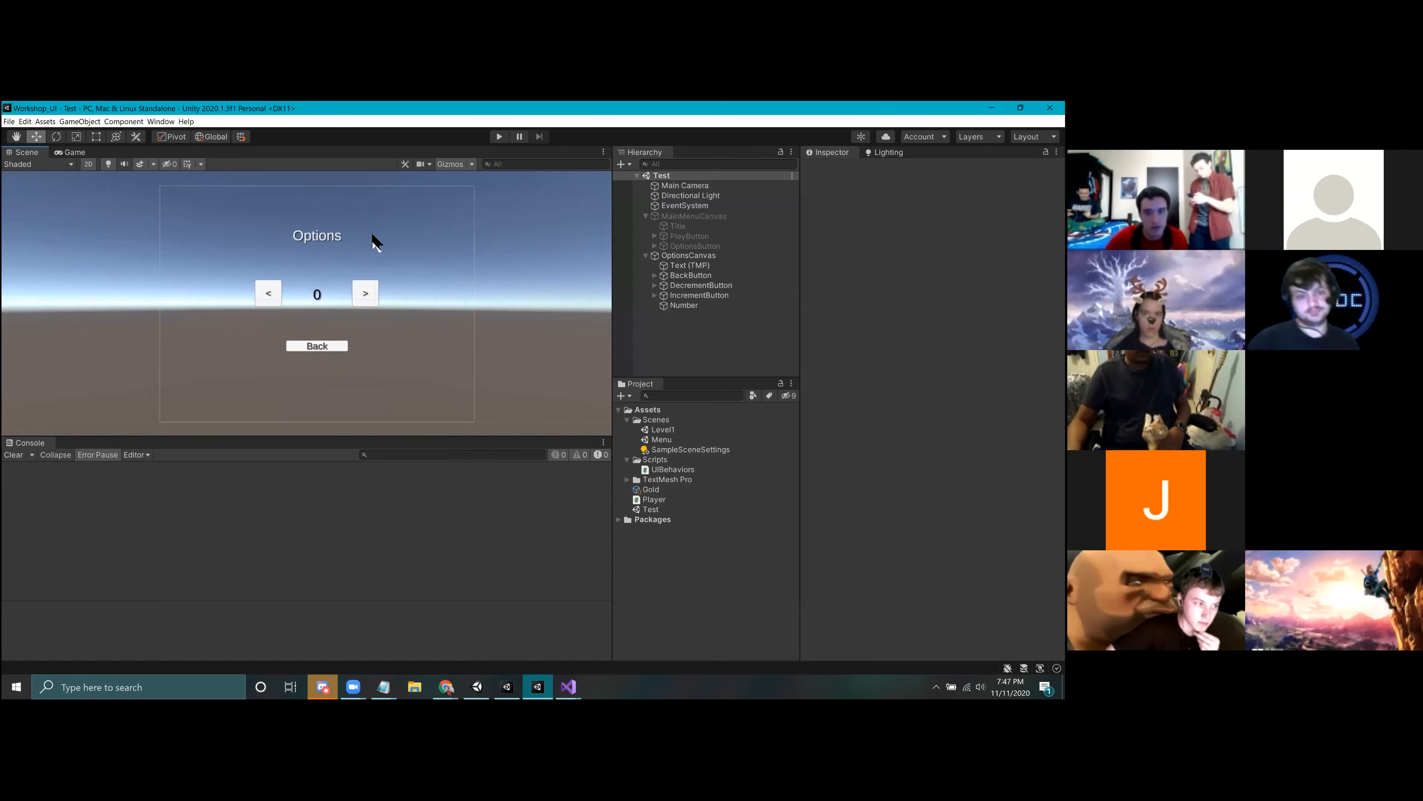
Step: Deactivate OptionsCanvas, activate MainMenuCanvas, and save the Test scene
click(689, 255)
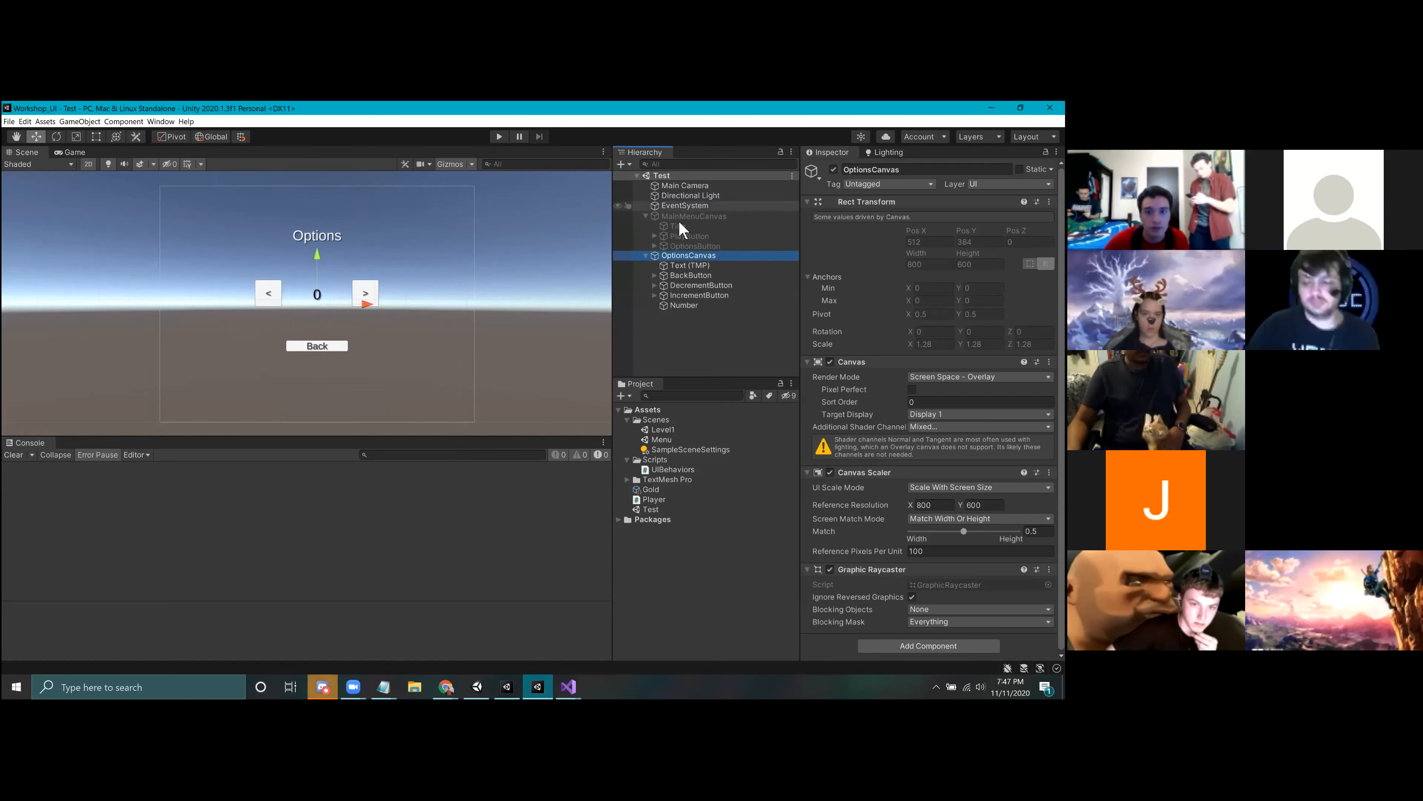
click(834, 169)
click(694, 217)
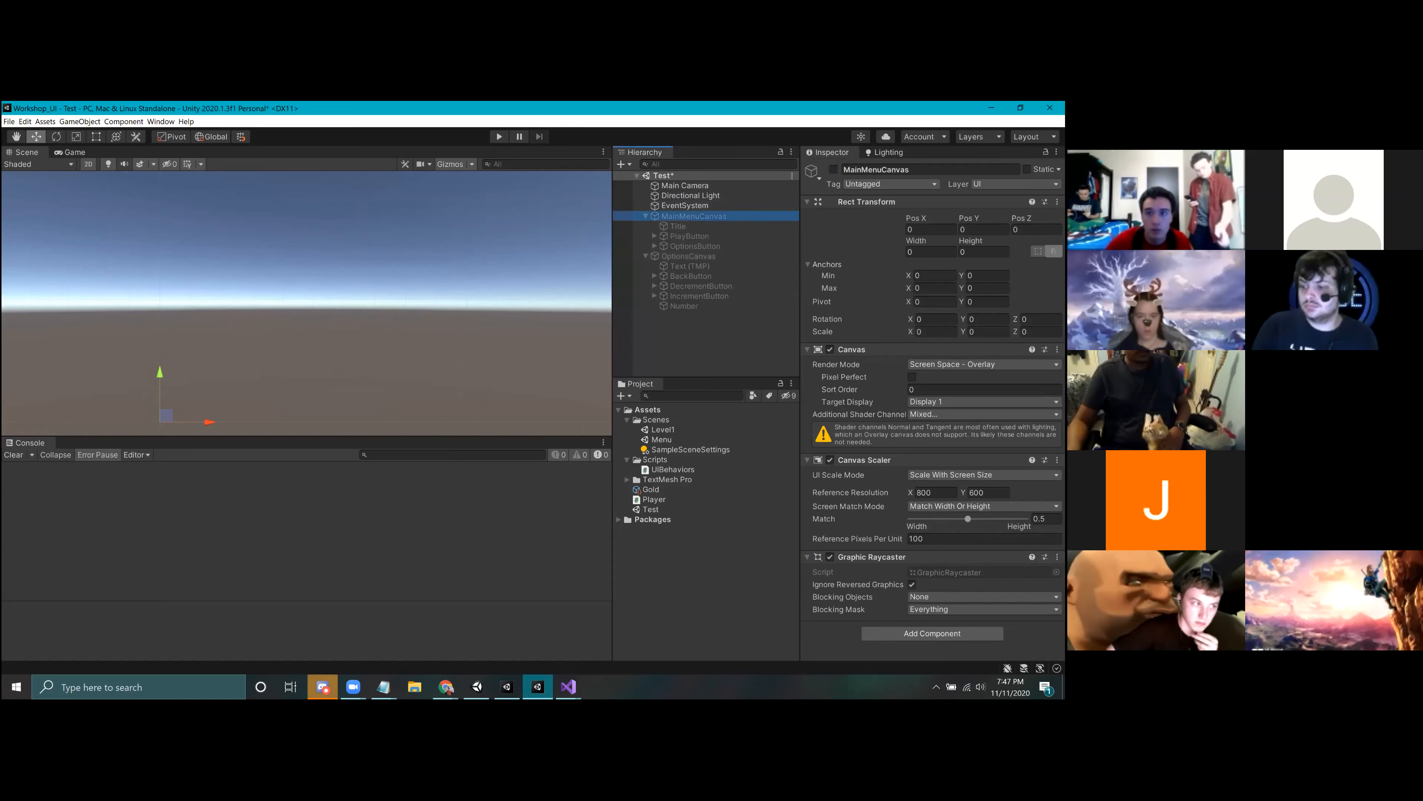
click(834, 169)
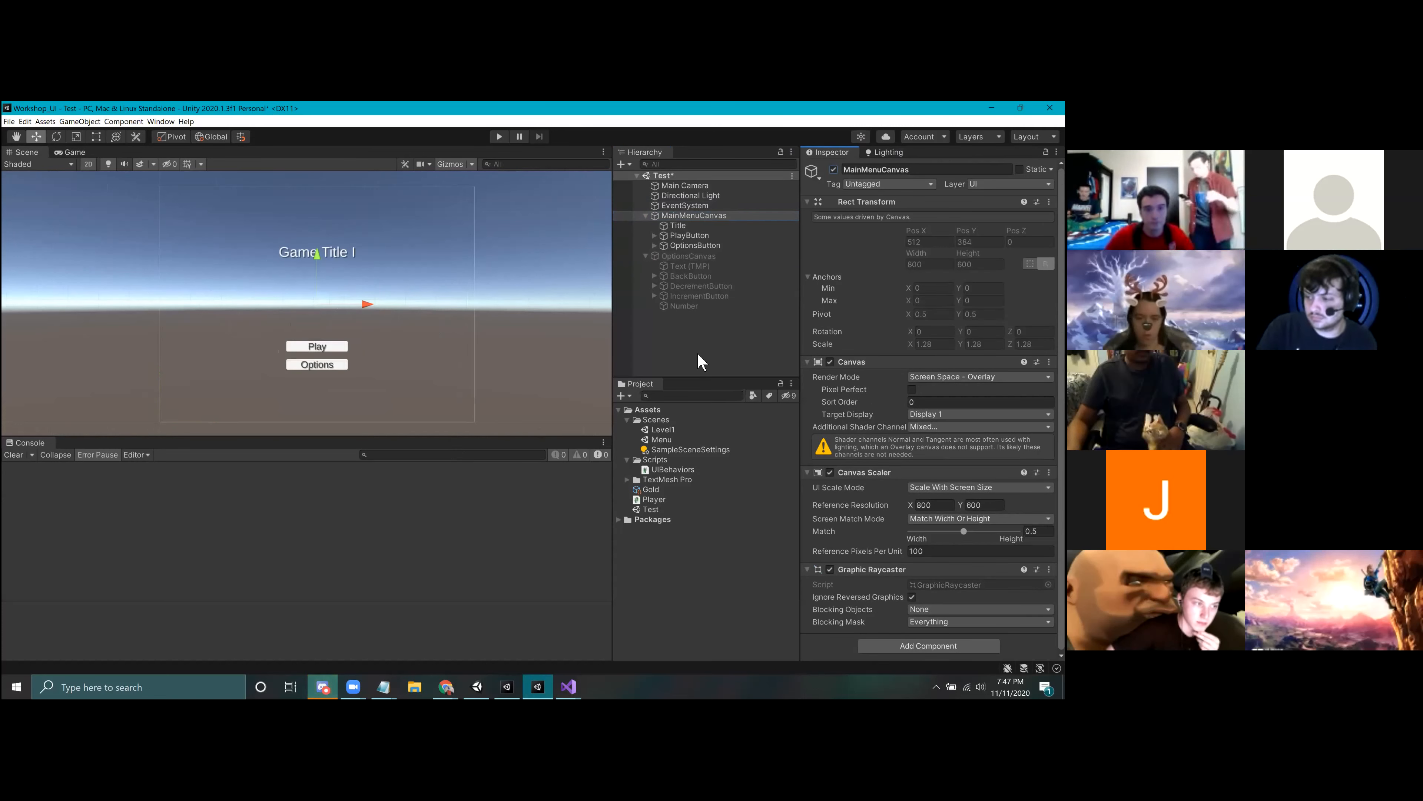
click(702, 362)
key(ctrl+s)
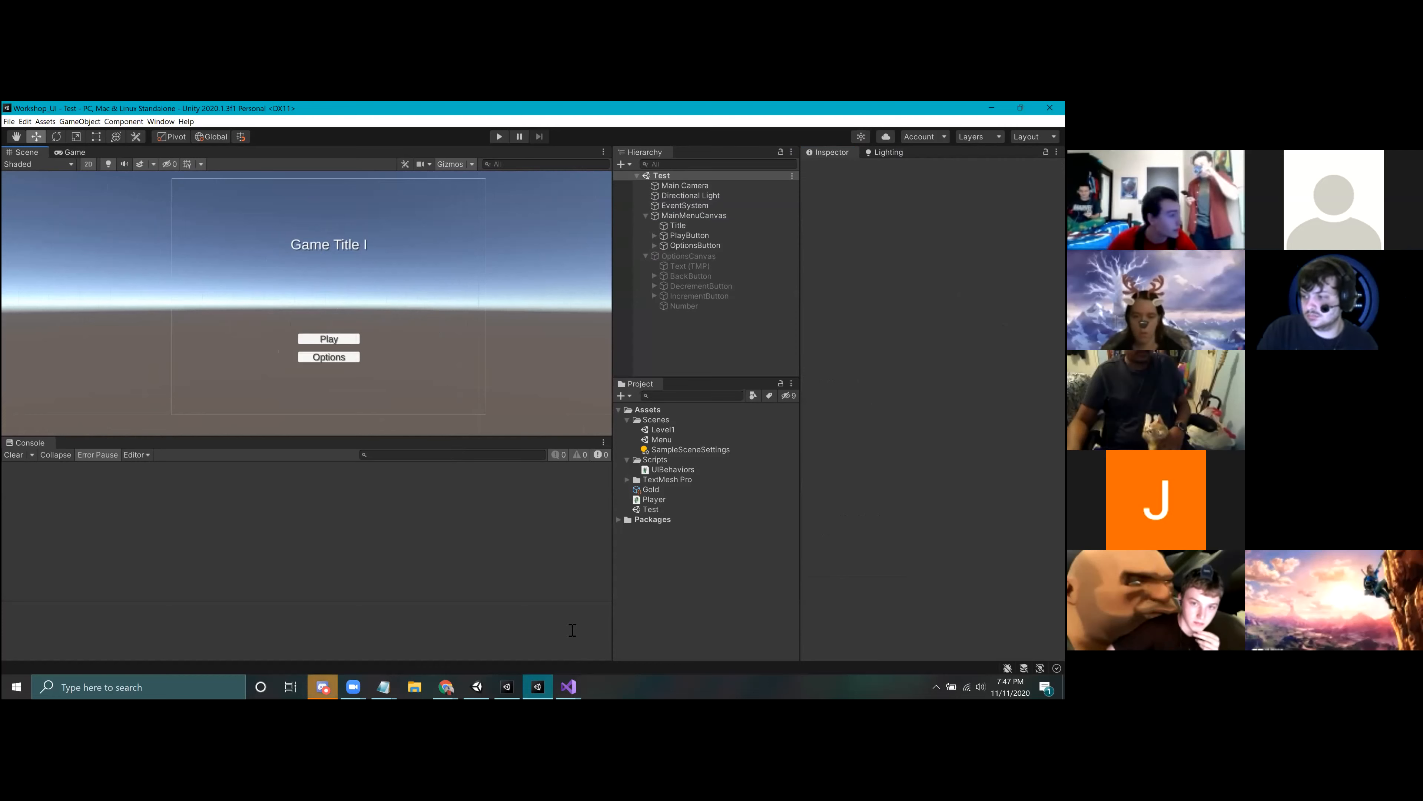
Step: Switch to Visual Studio and review UIBehaviors.cs from the using TMPro directive down to the IncrementNum and DecrementNum methods
click(568, 686)
click(483, 638)
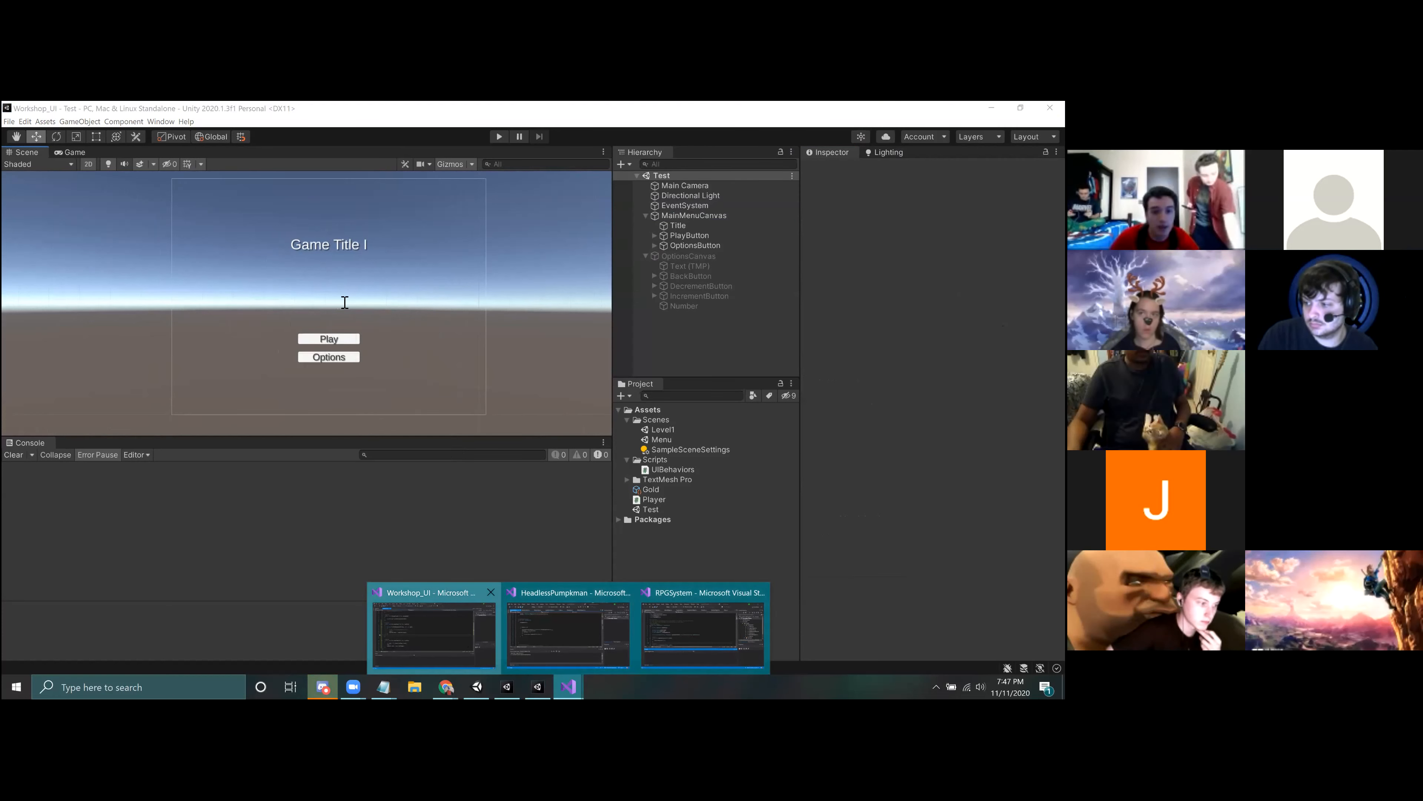
click(54, 240)
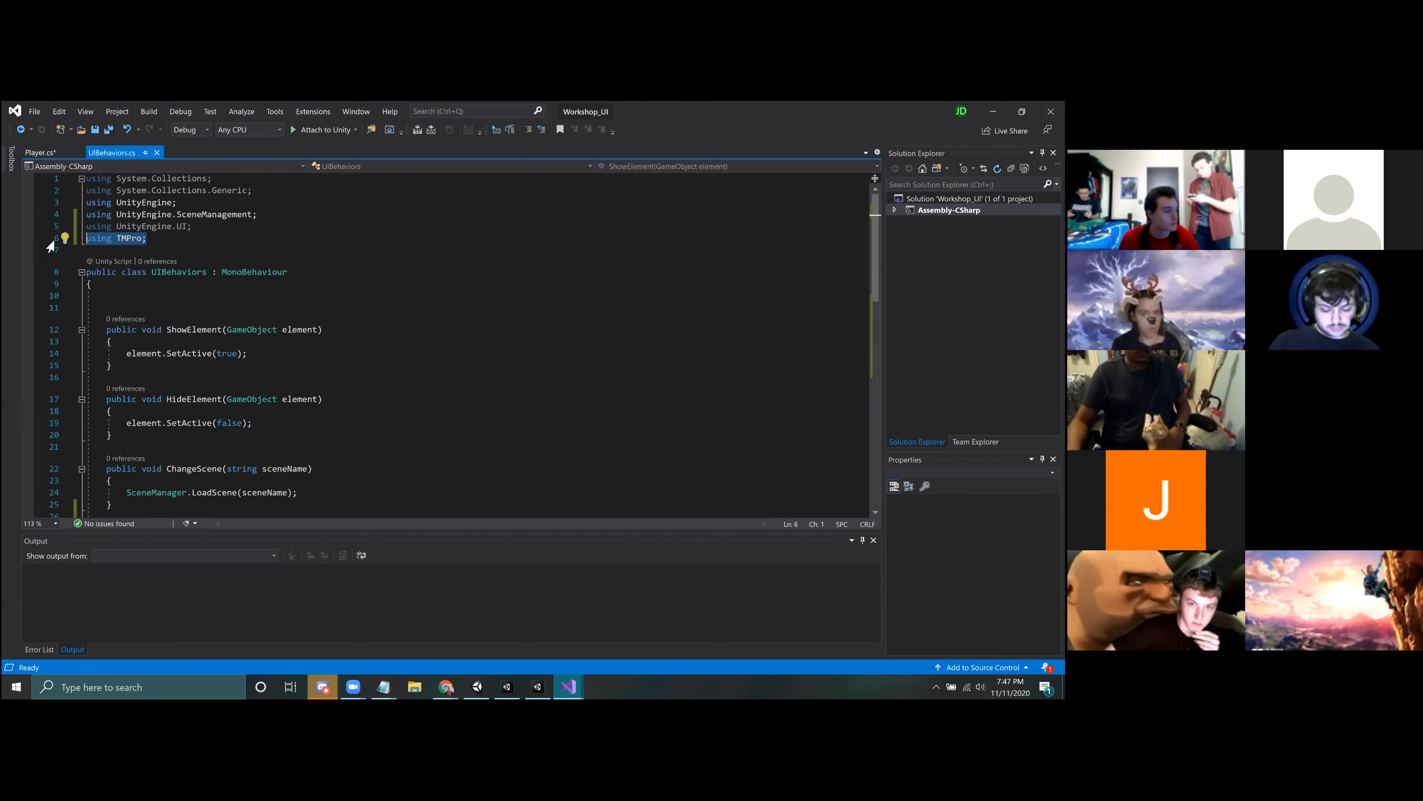
click(177, 241)
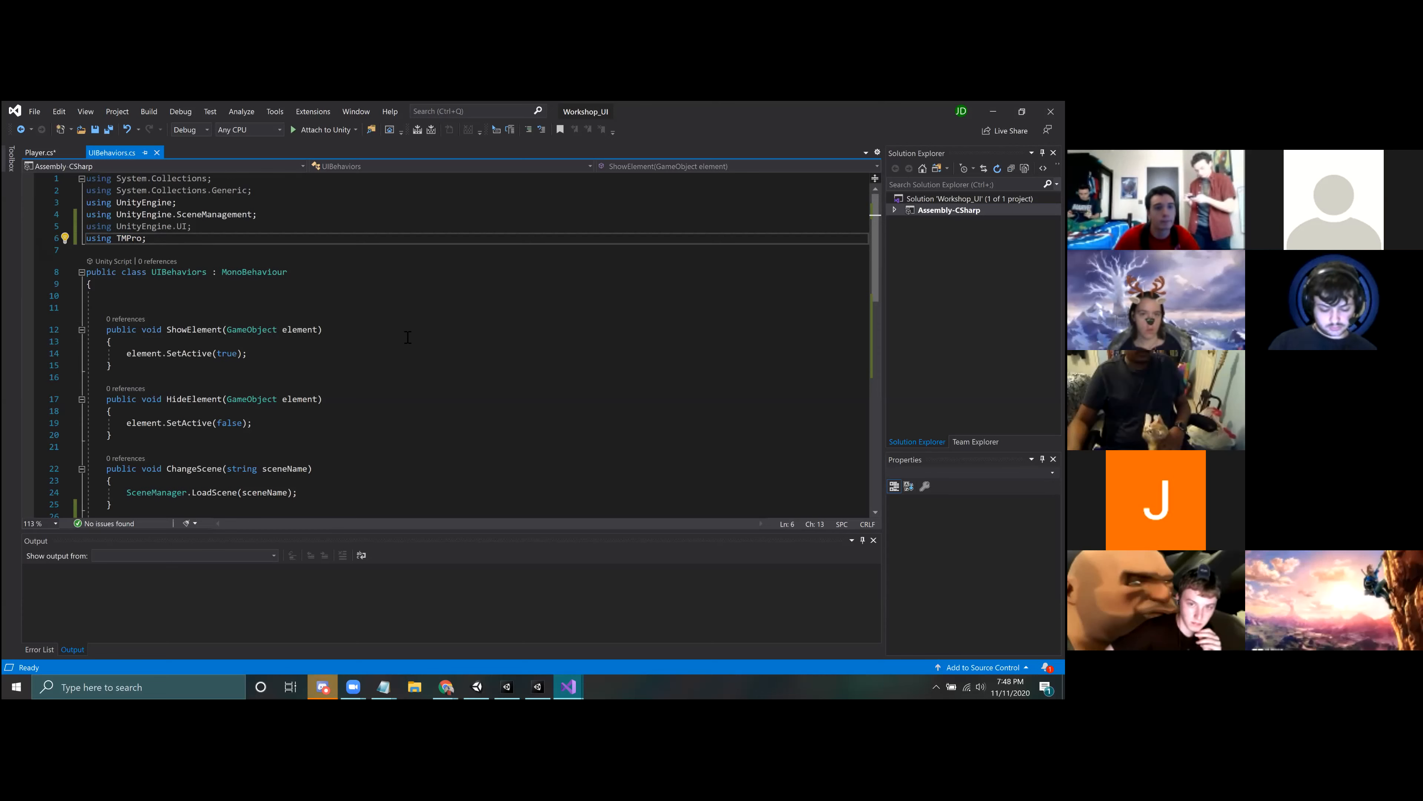
scroll(179, 293, down, 4)
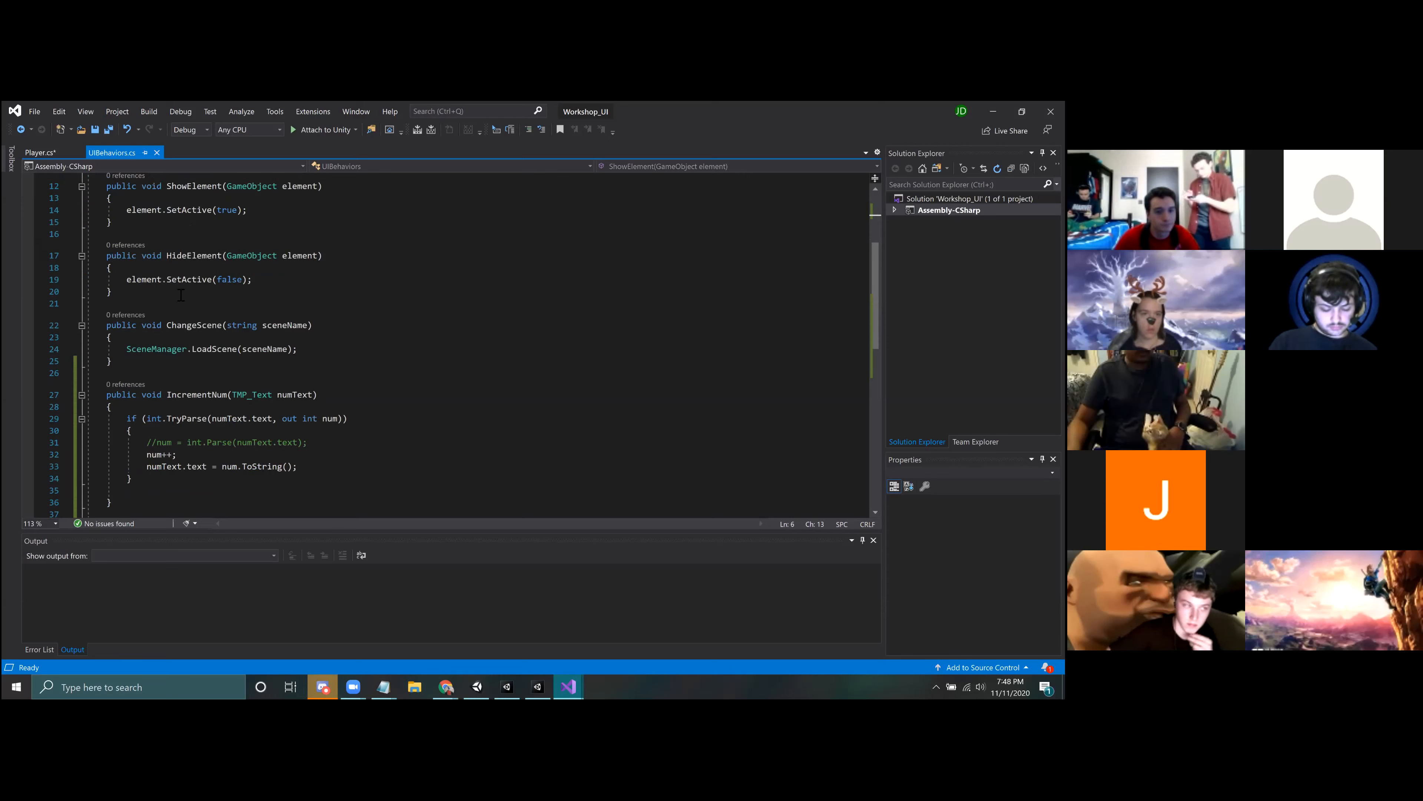
scroll(214, 339, down, 3)
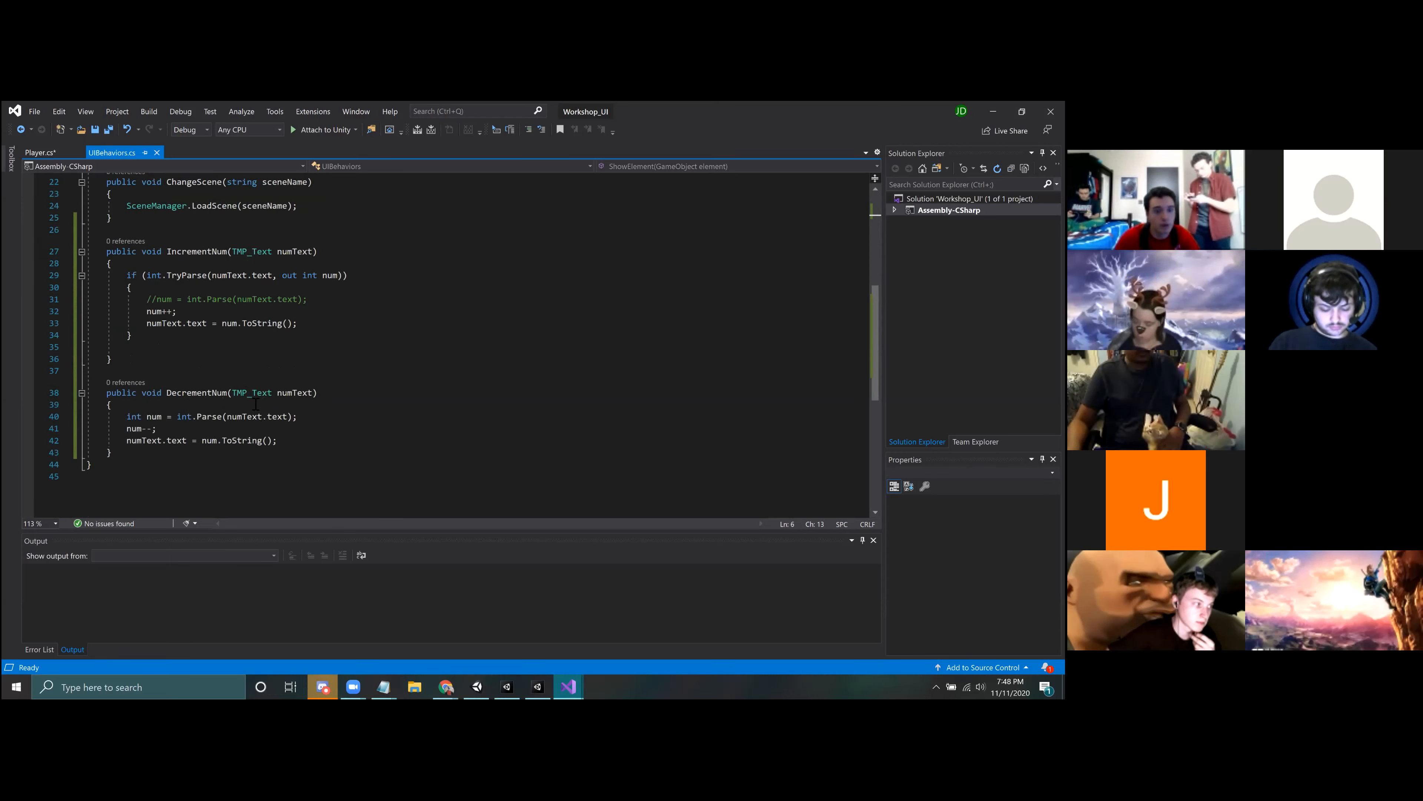
Step: Change the parameter type of DecrementNum to plain Text and look over the using directives at the start of UIBehaviors.cs
click(257, 395)
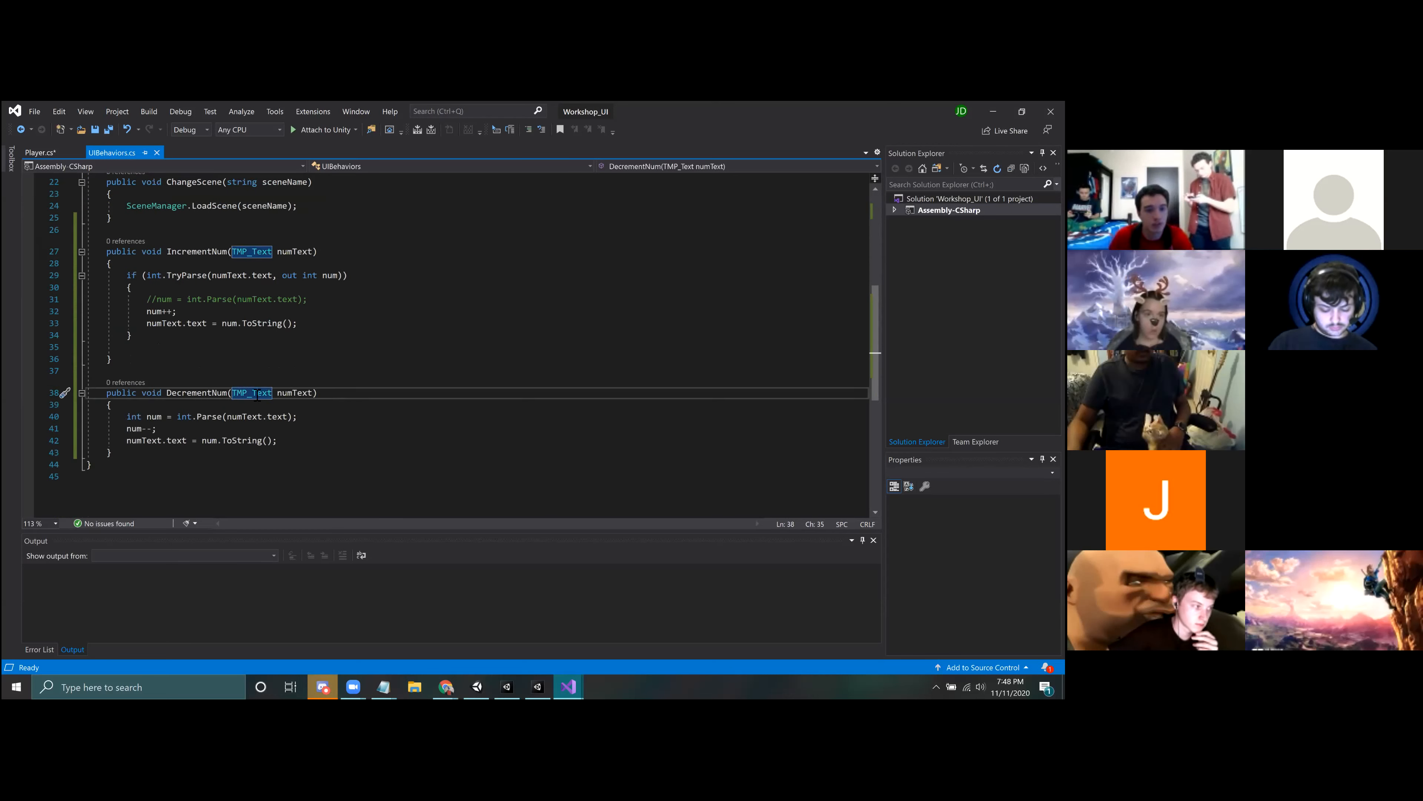
key(BackSpace)
key(BackSpace)
key(BackSpace)
key(BackSpace)
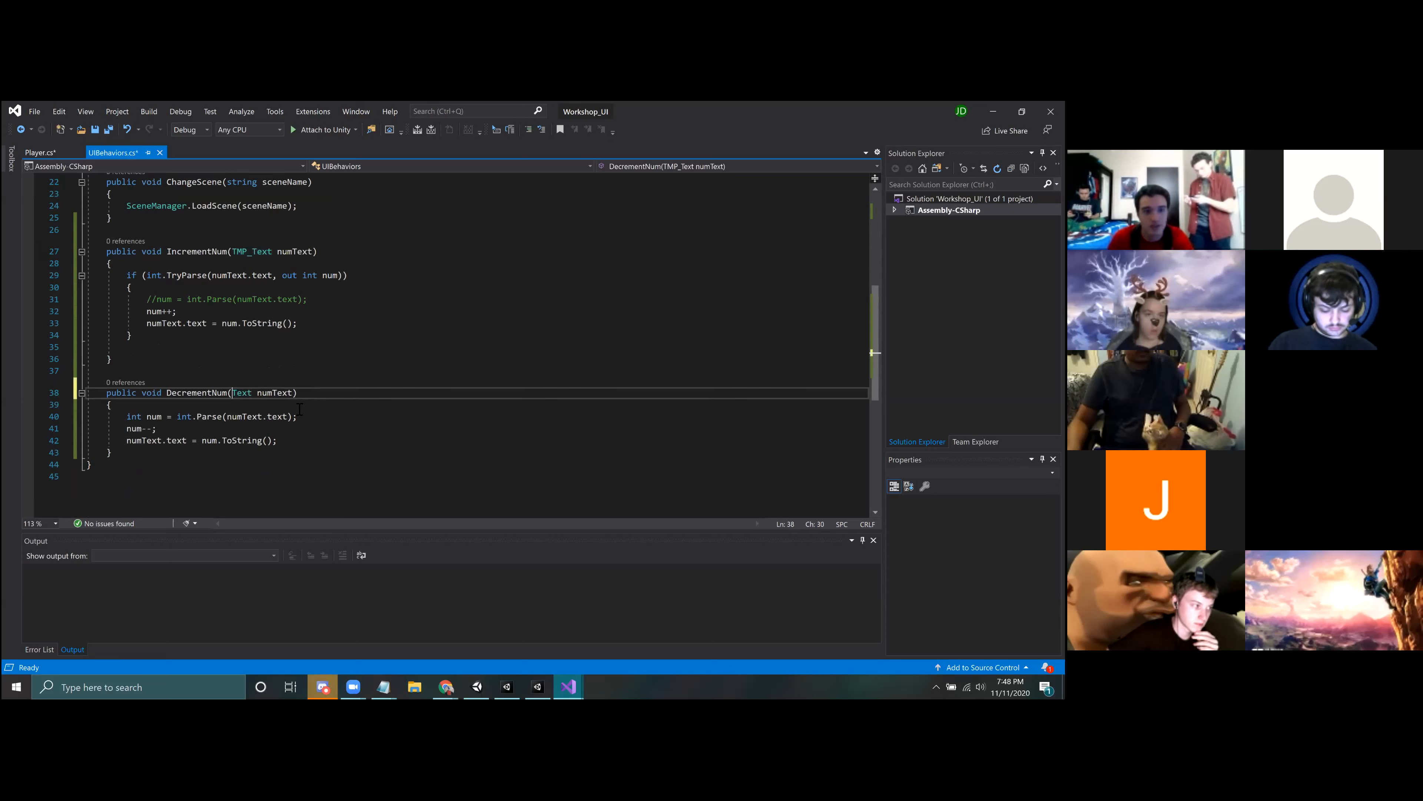
key(Down)
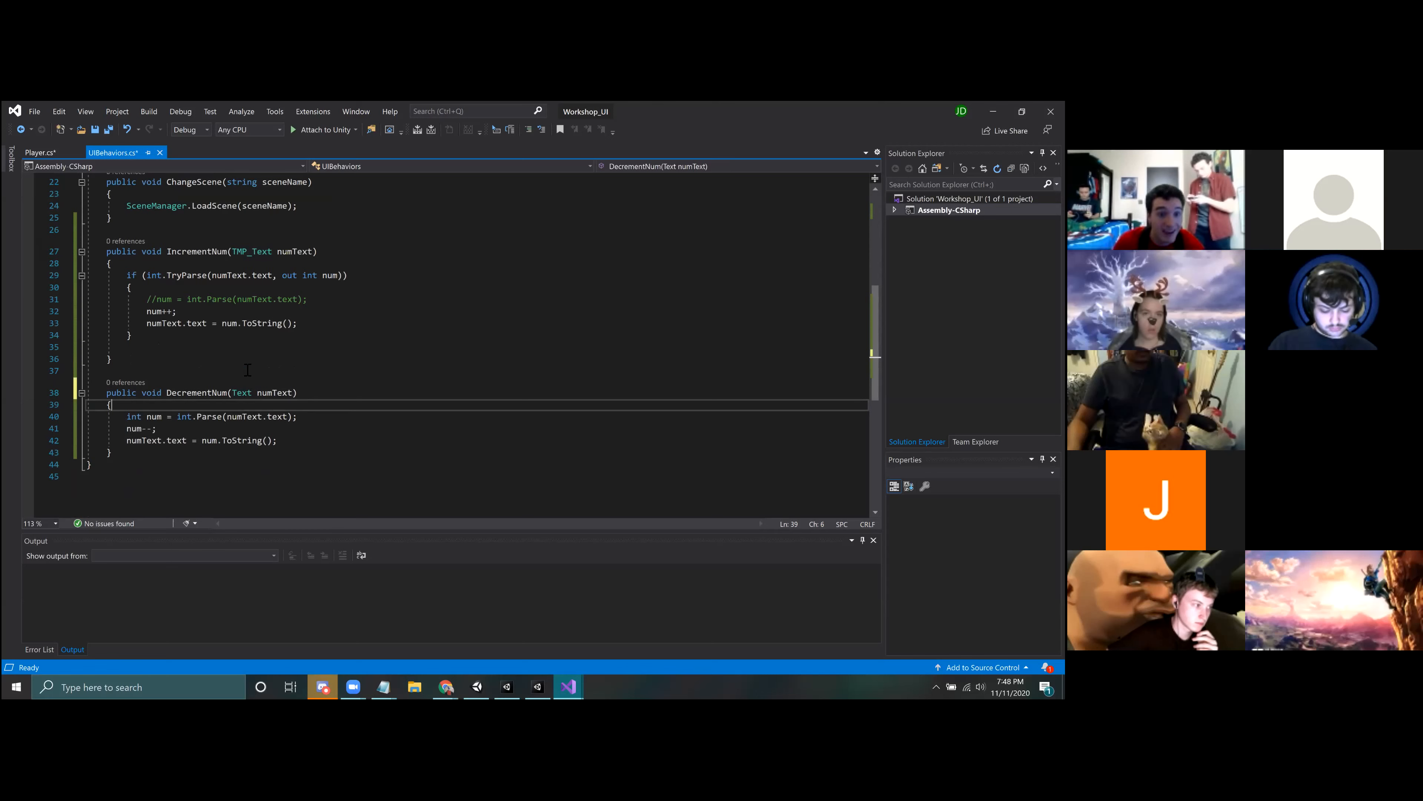
scroll(200, 372, up, 7)
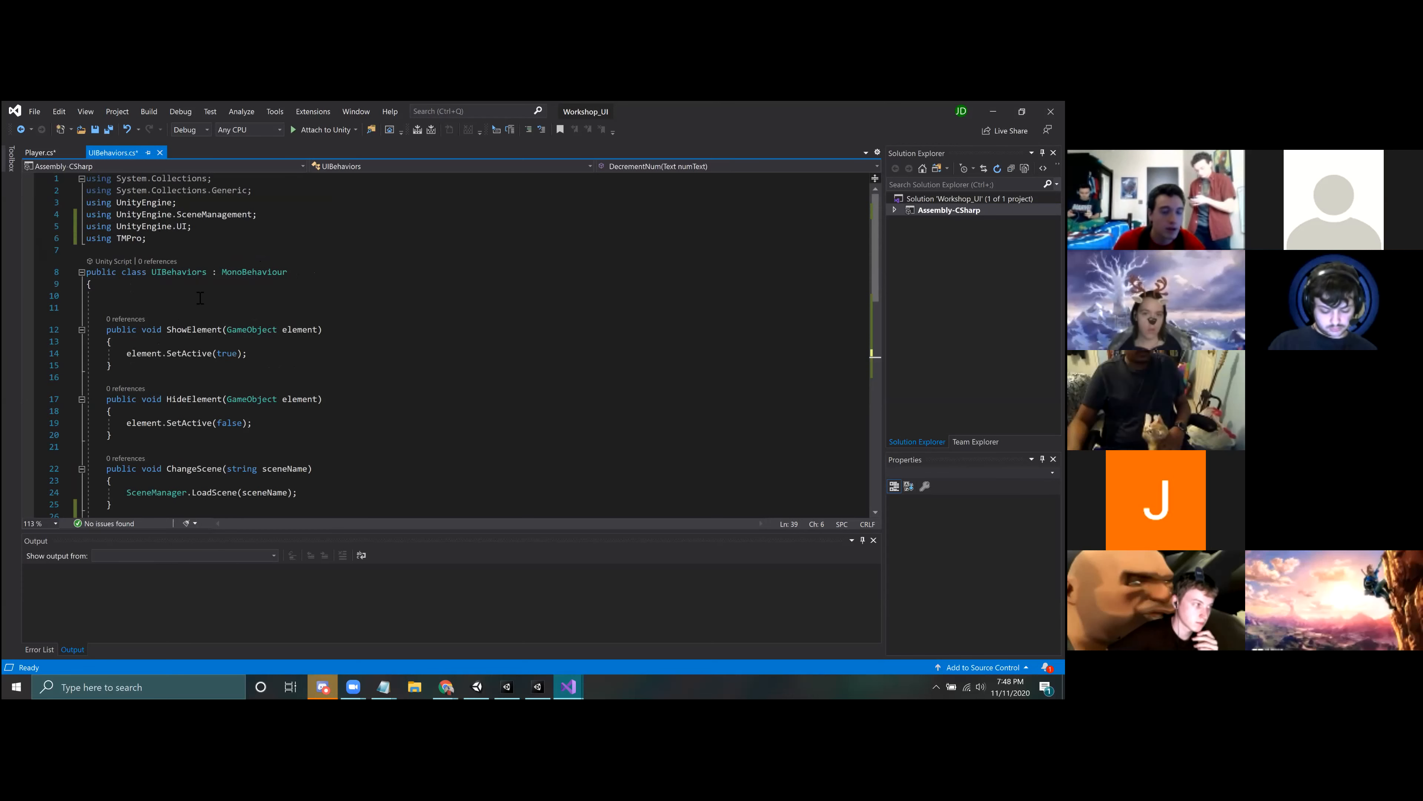
Step: Undo the DecrementNum parameter type change, keeping the out int num argument and the commented-out Parse line in IncrementNum
scroll(347, 362, down, 9)
key(ctrl+z)
key(ctrl+z)
key(ctrl+z)
key(ctrl+z)
key(ctrl+z)
key(ctrl+z)
key(ctrl+z)
key(ctrl+y)
key(ctrl+y)
key(ctrl+y)
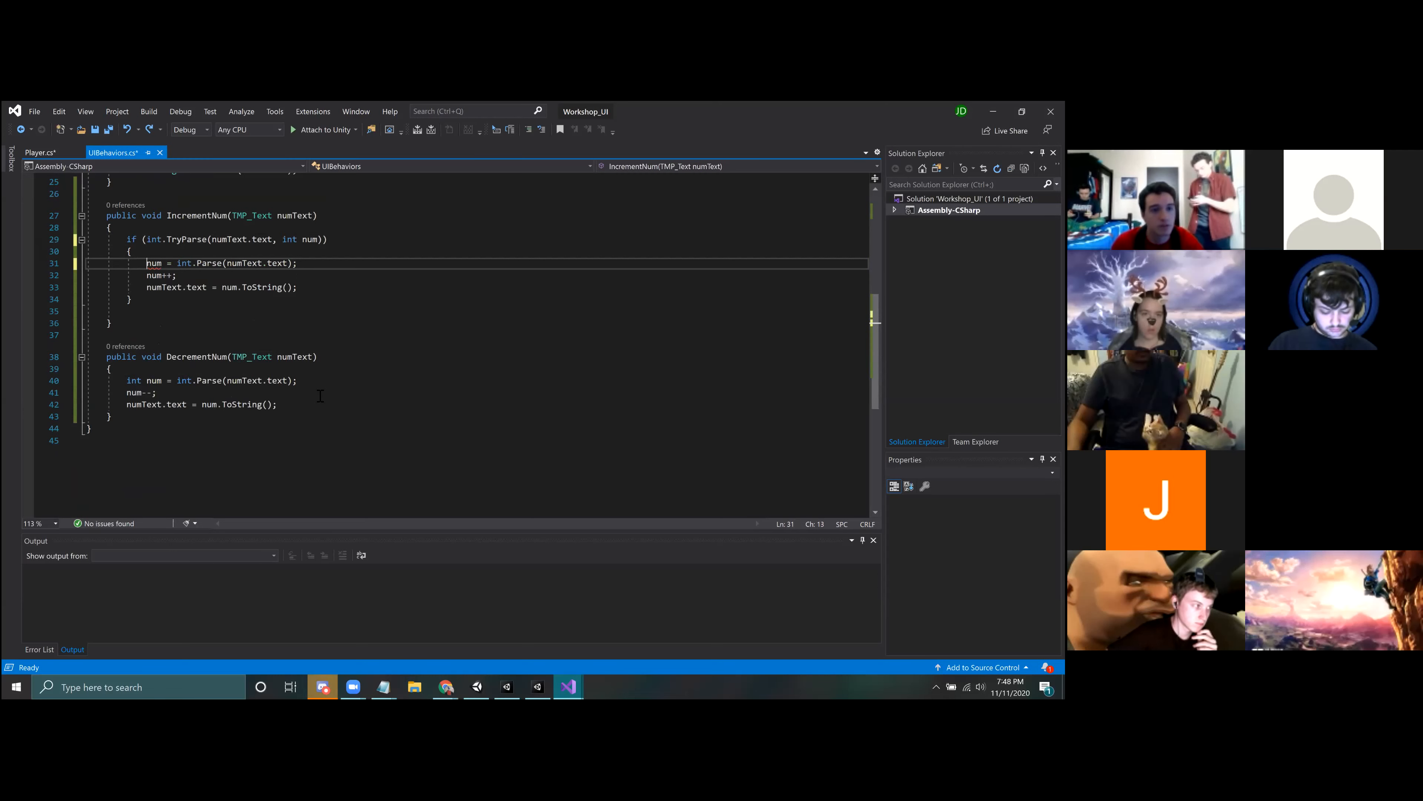
click(319, 408)
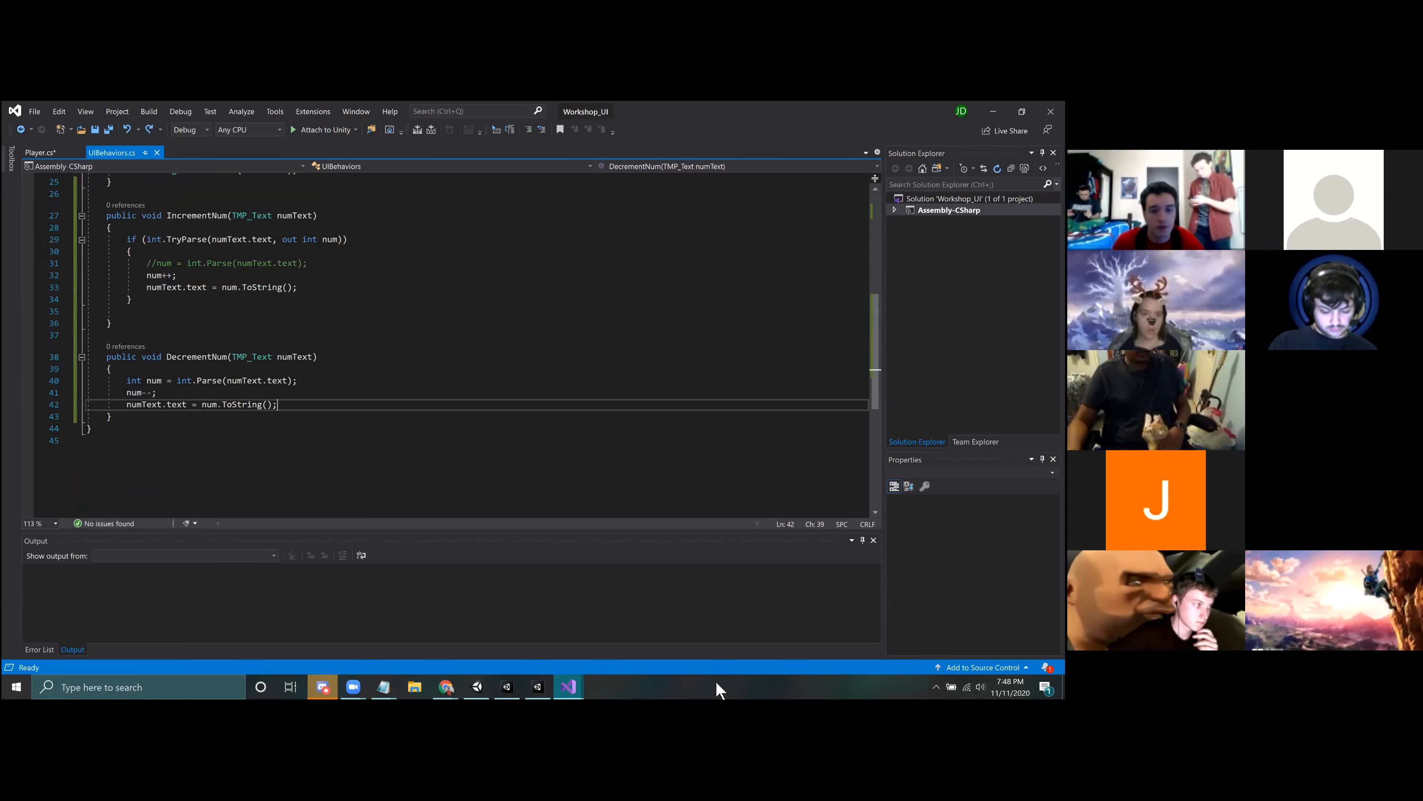
Step: Switch to Unity, open the Menu scene, and inspect the Background object inside MainMenuCanvas
click(549, 690)
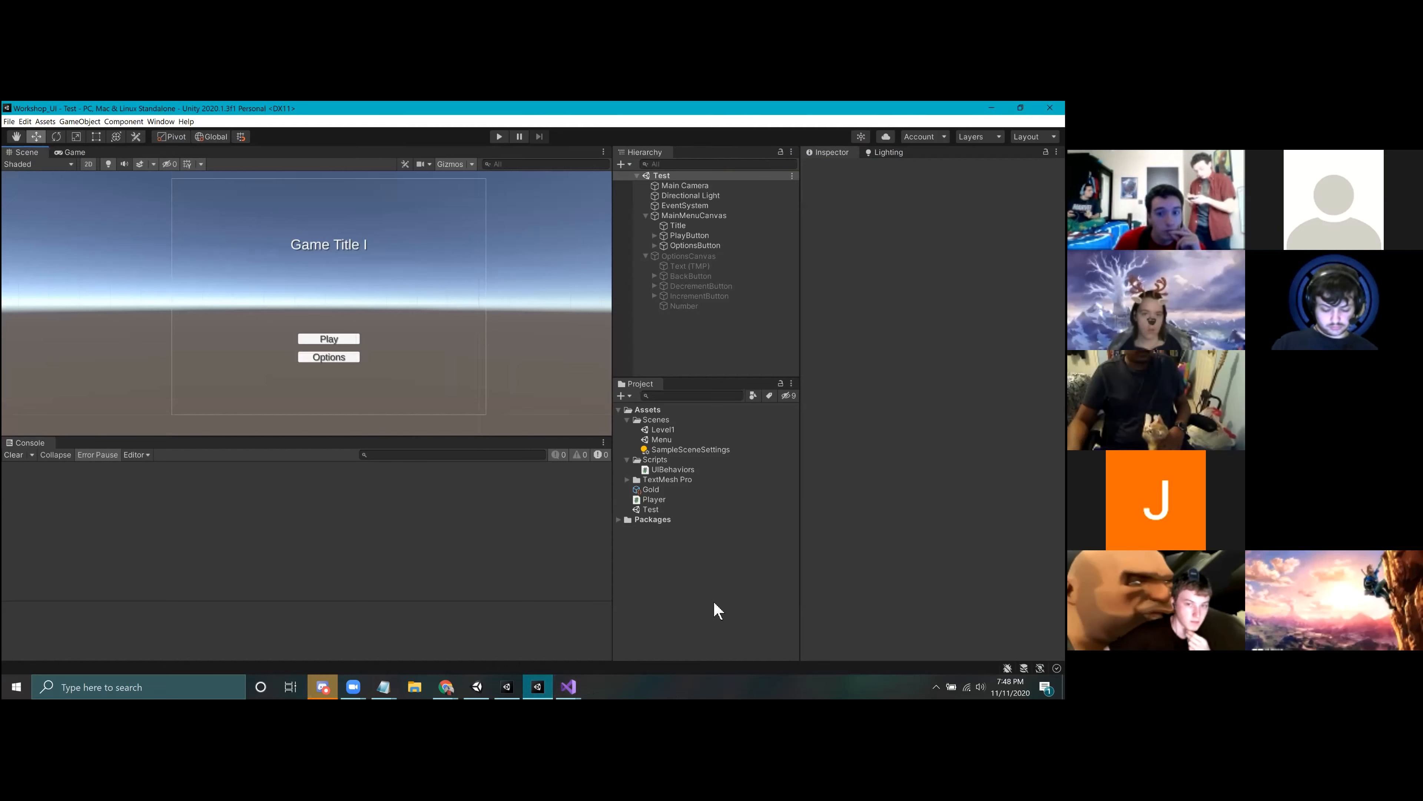
double_click(671, 438)
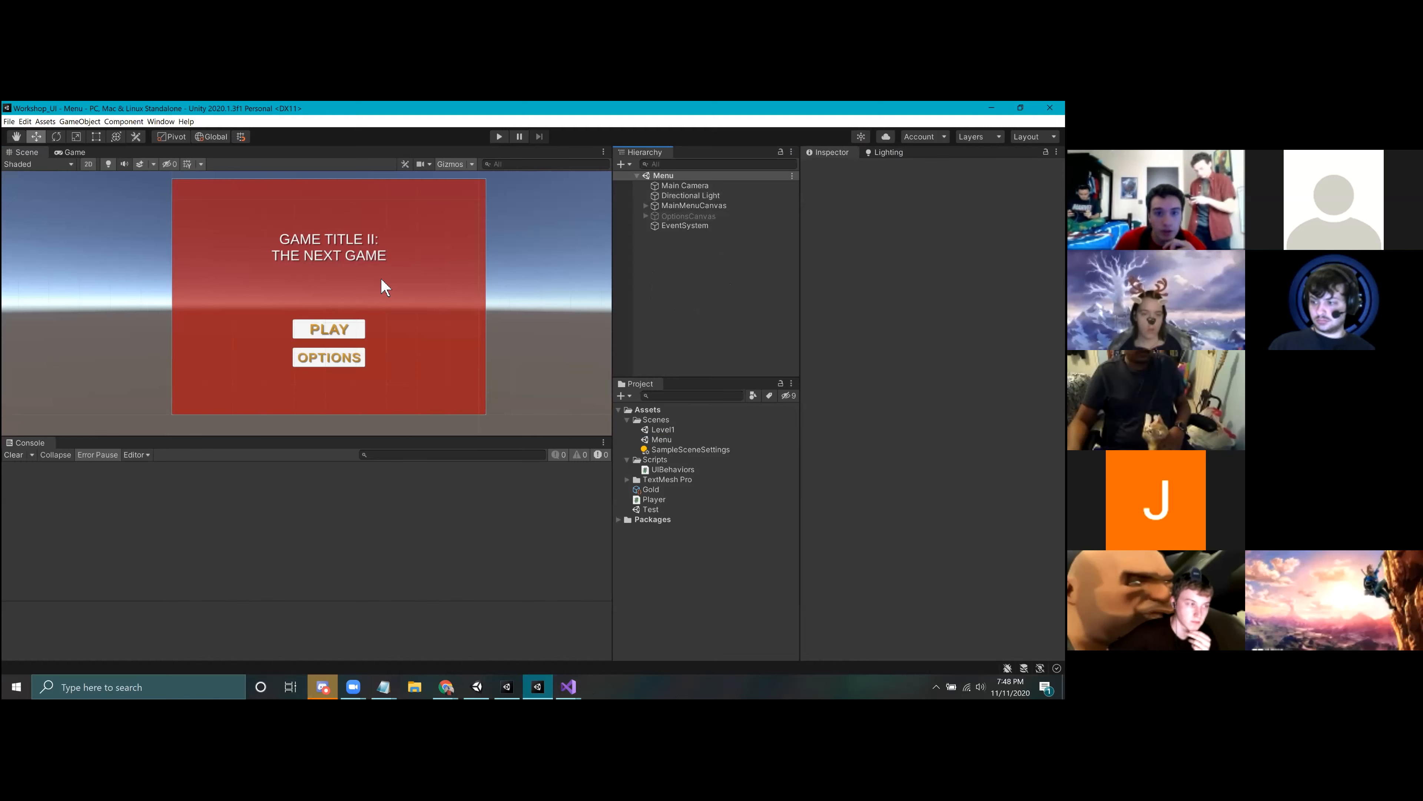
click(649, 206)
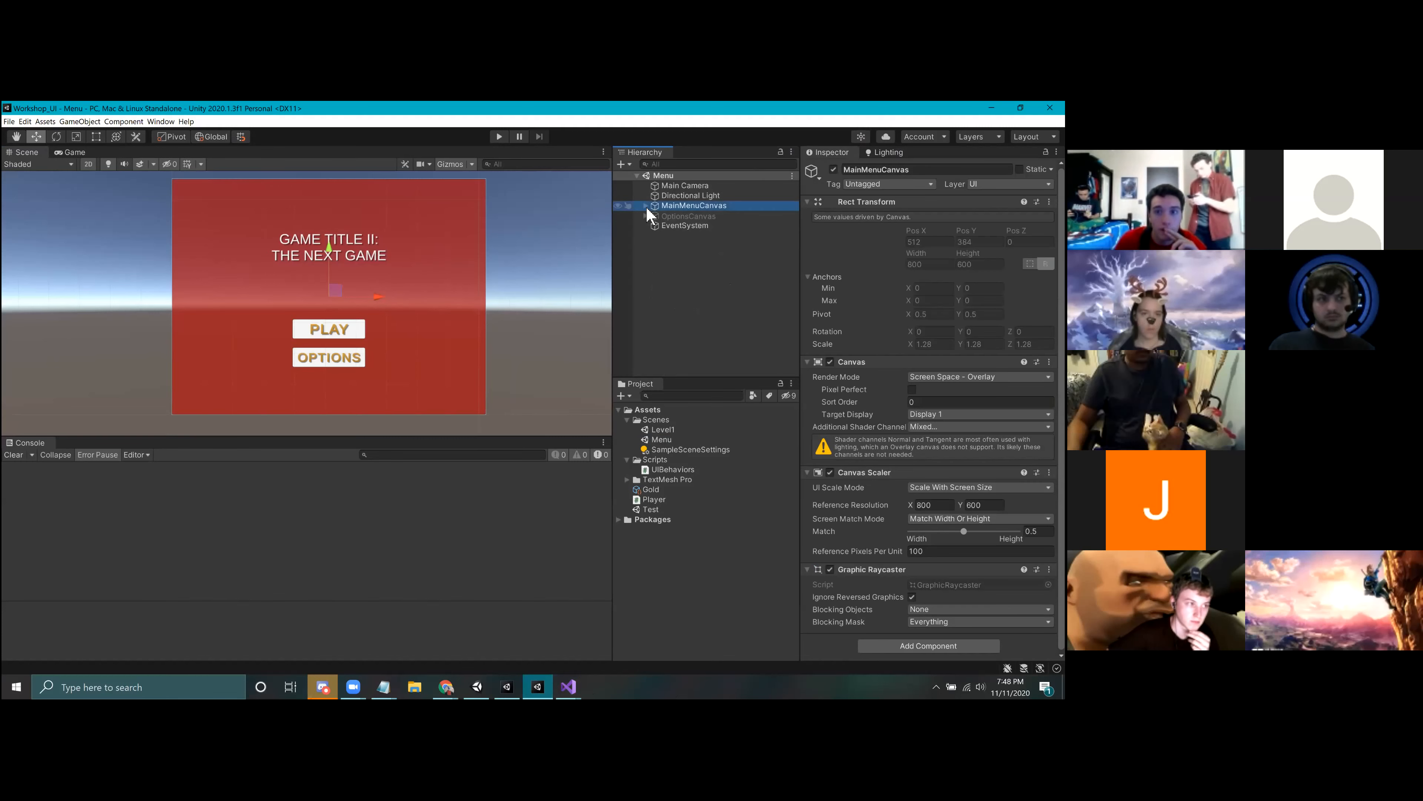
click(646, 206)
click(689, 216)
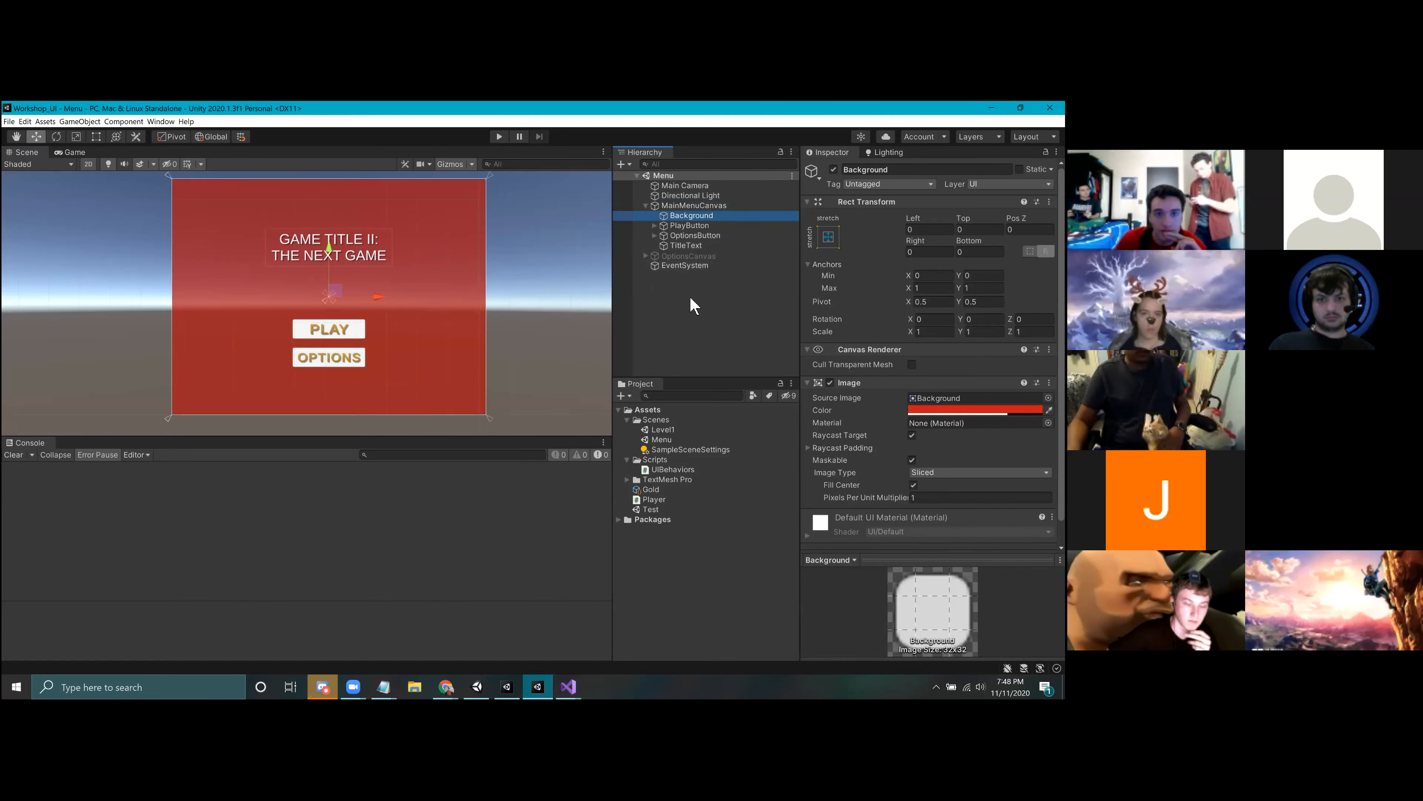
Step: Reopen the Test scene and add a UI Panel as a child of MainMenuCanvas
click(679, 320)
double_click(650, 509)
right_click(693, 216)
click(857, 621)
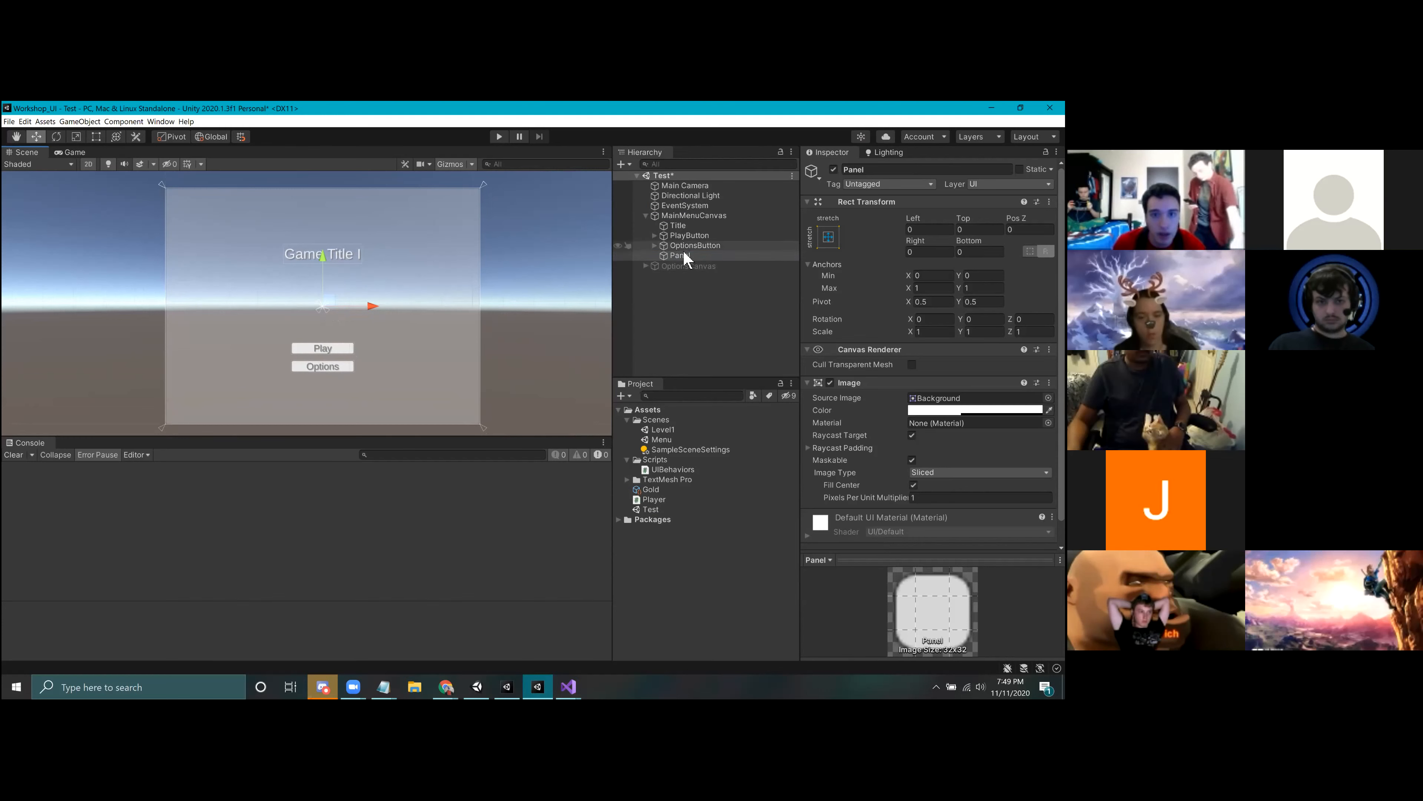
Step: Try the Panel above Title in MainMenuCanvas's child order, then return it below OptionsButton
drag(687, 255, 681, 220)
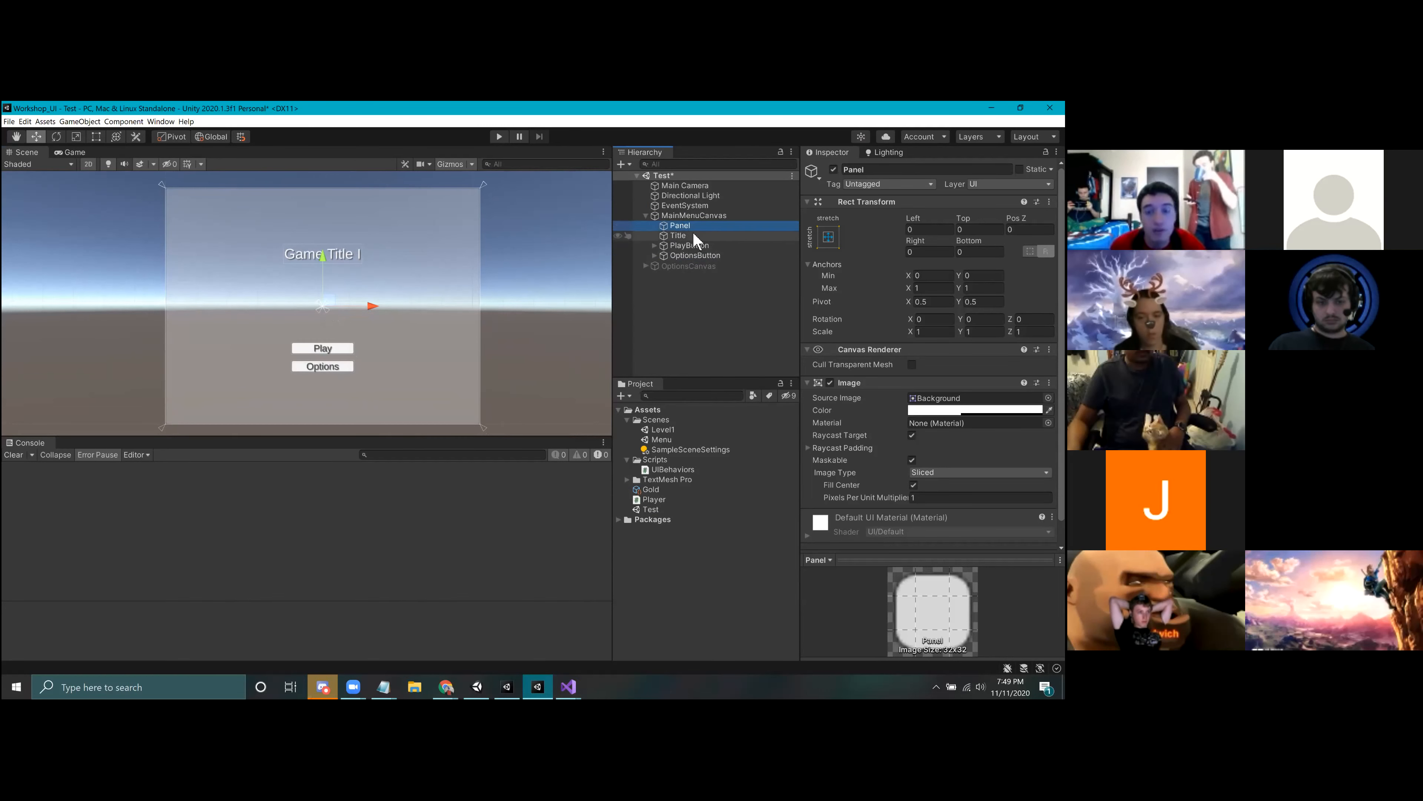
key(ctrl+z)
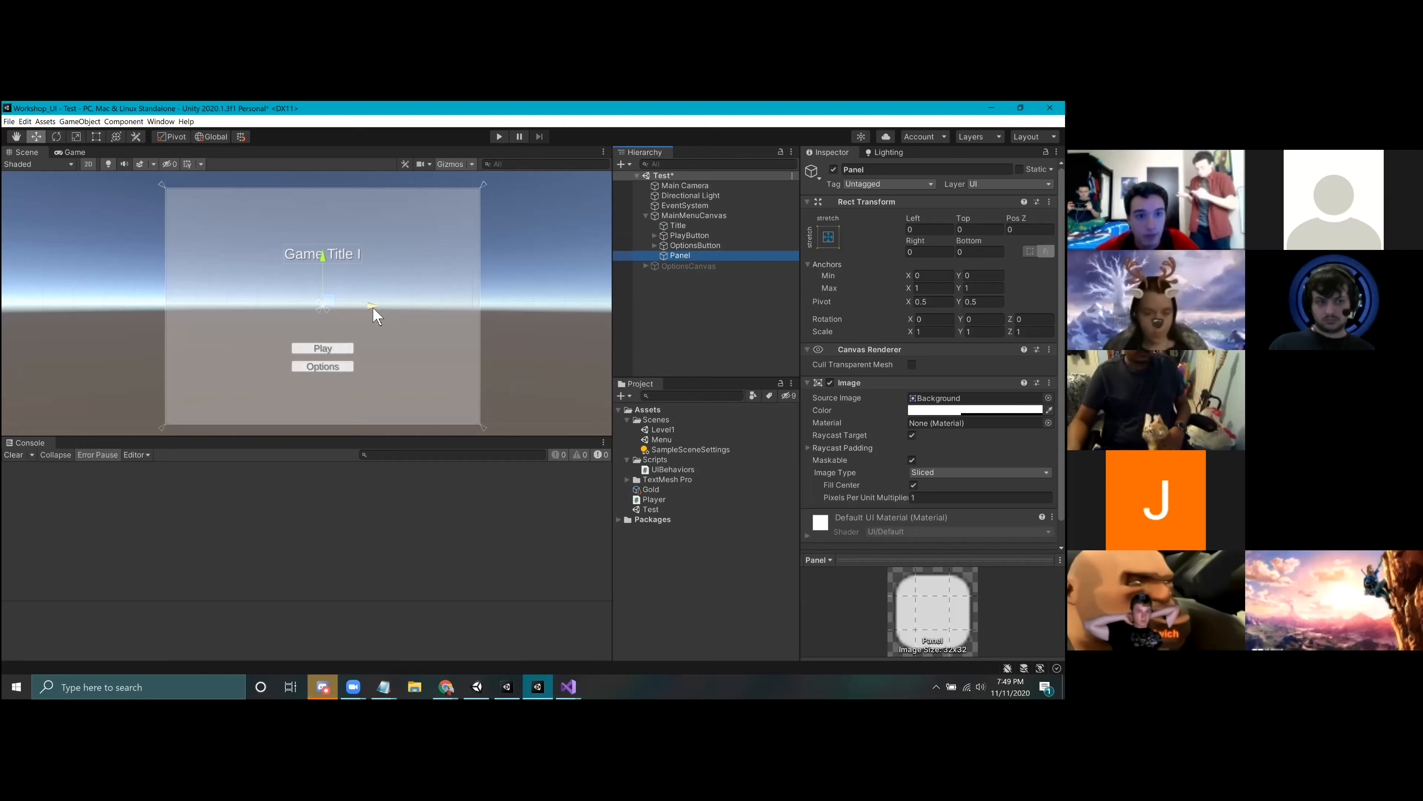
click(682, 294)
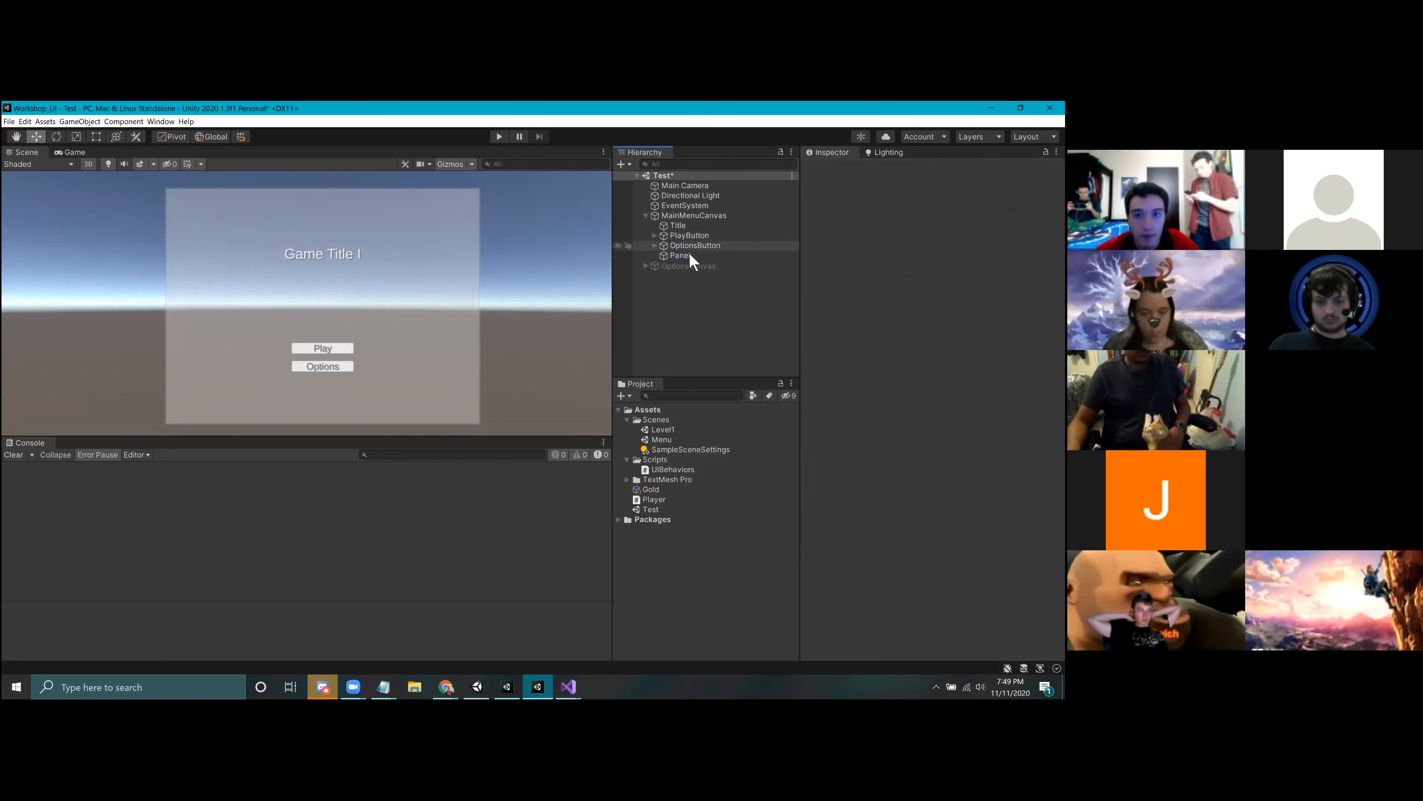
drag(684, 257, 687, 221)
click(547, 288)
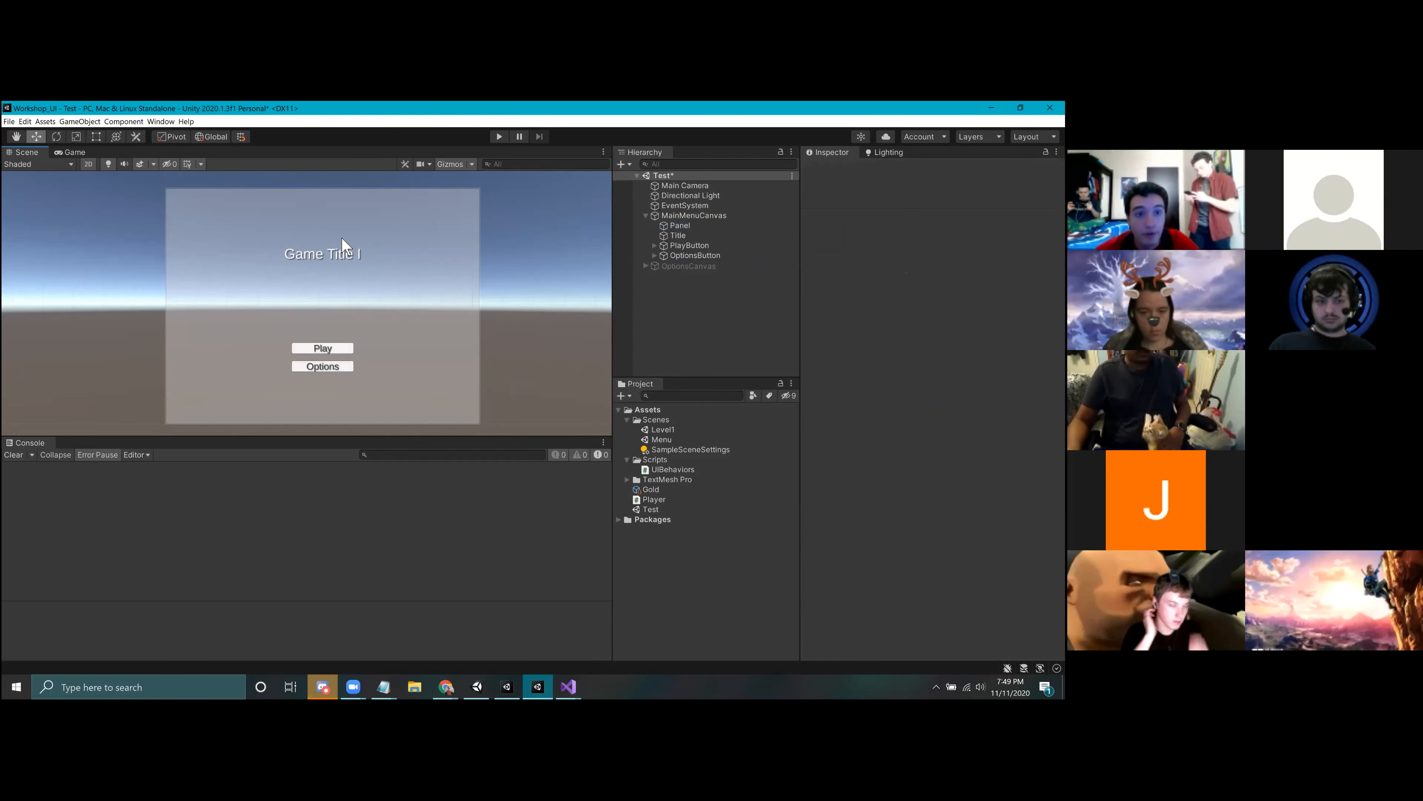
drag(686, 226, 690, 259)
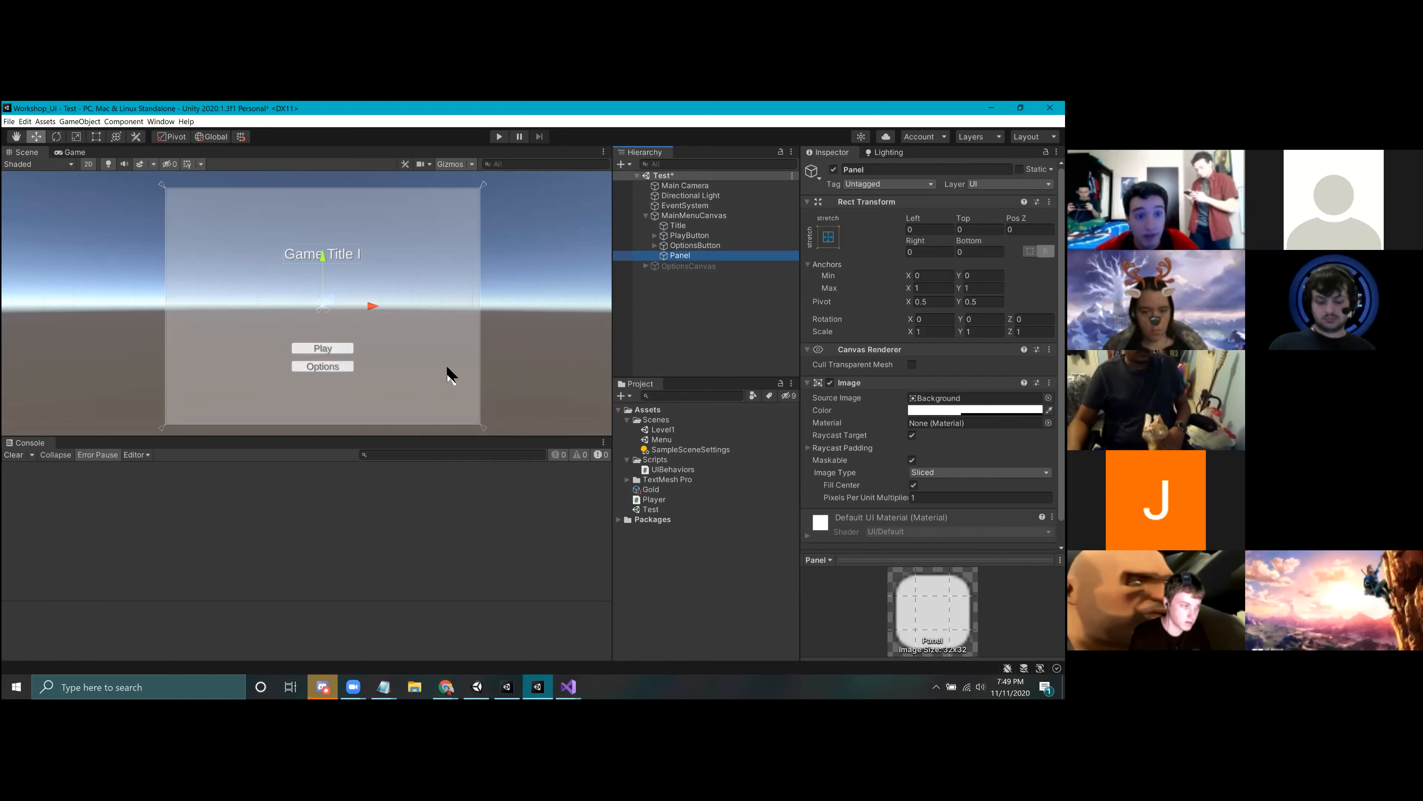
Step: Save the Test scene, run it with the Panel last in MainMenuCanvas, and stop play mode
click(598, 274)
key(ctrl+s)
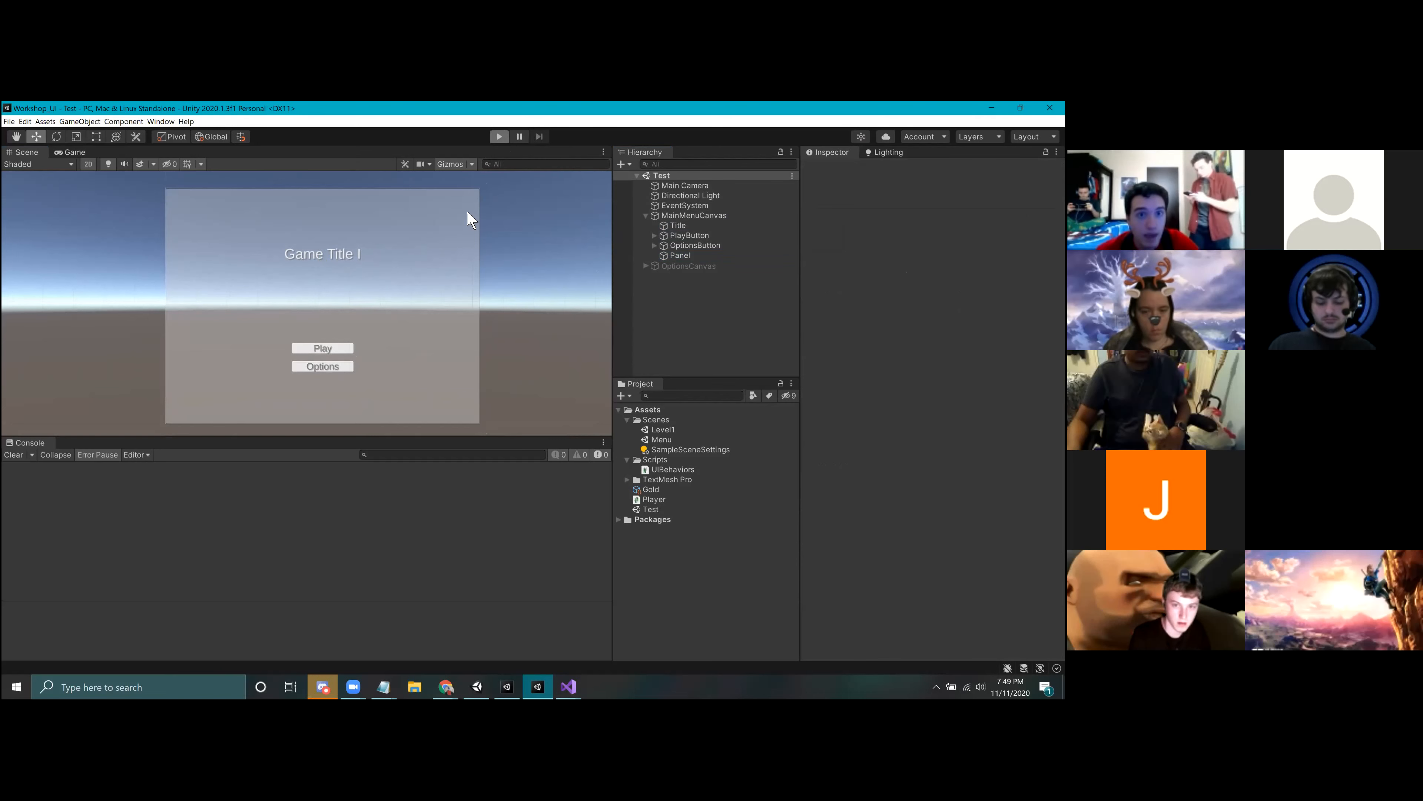
key(ctrl+p)
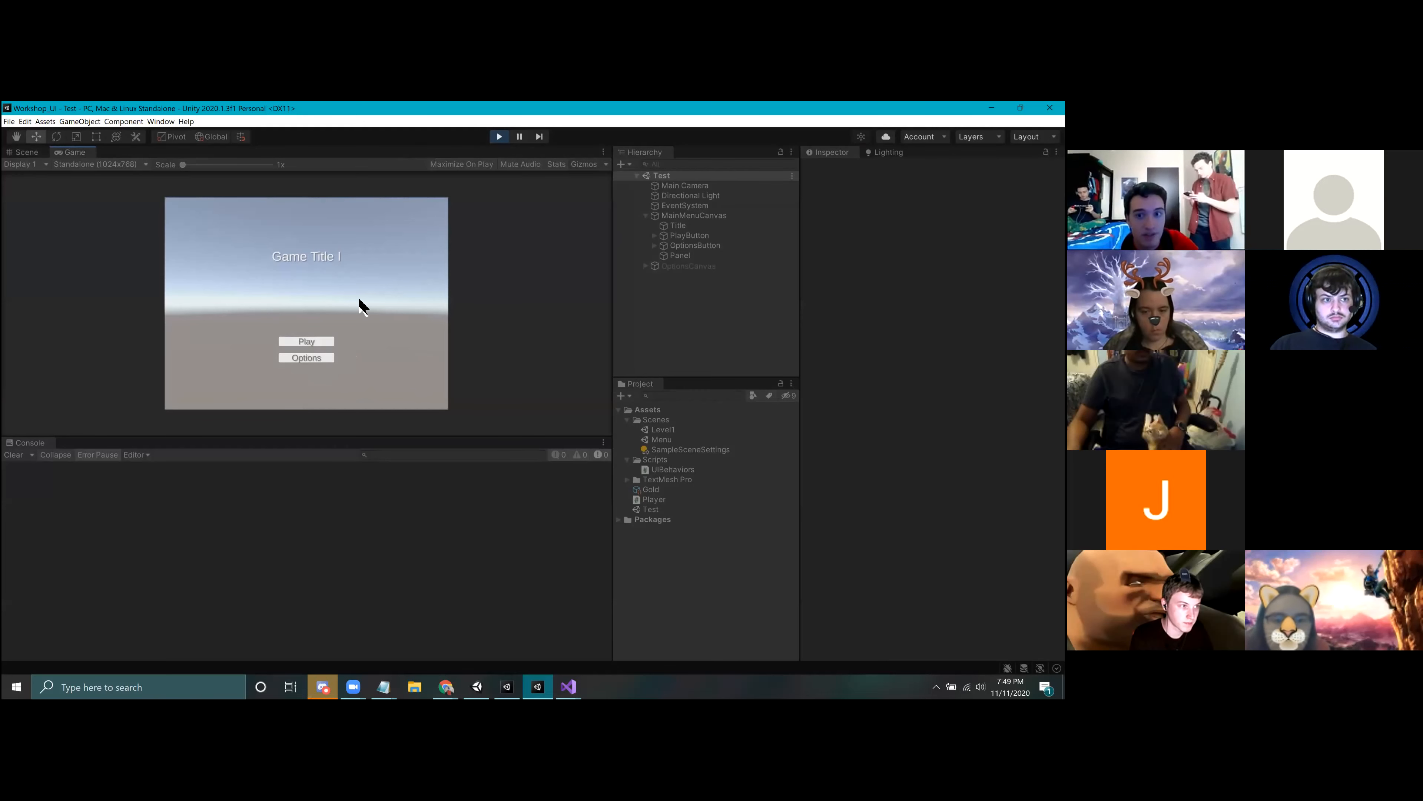
click(499, 137)
Step: Move the Panel above Title as the first child of MainMenuCanvas and save the Test scene
drag(688, 259, 683, 222)
click(716, 308)
key(ctrl+s)
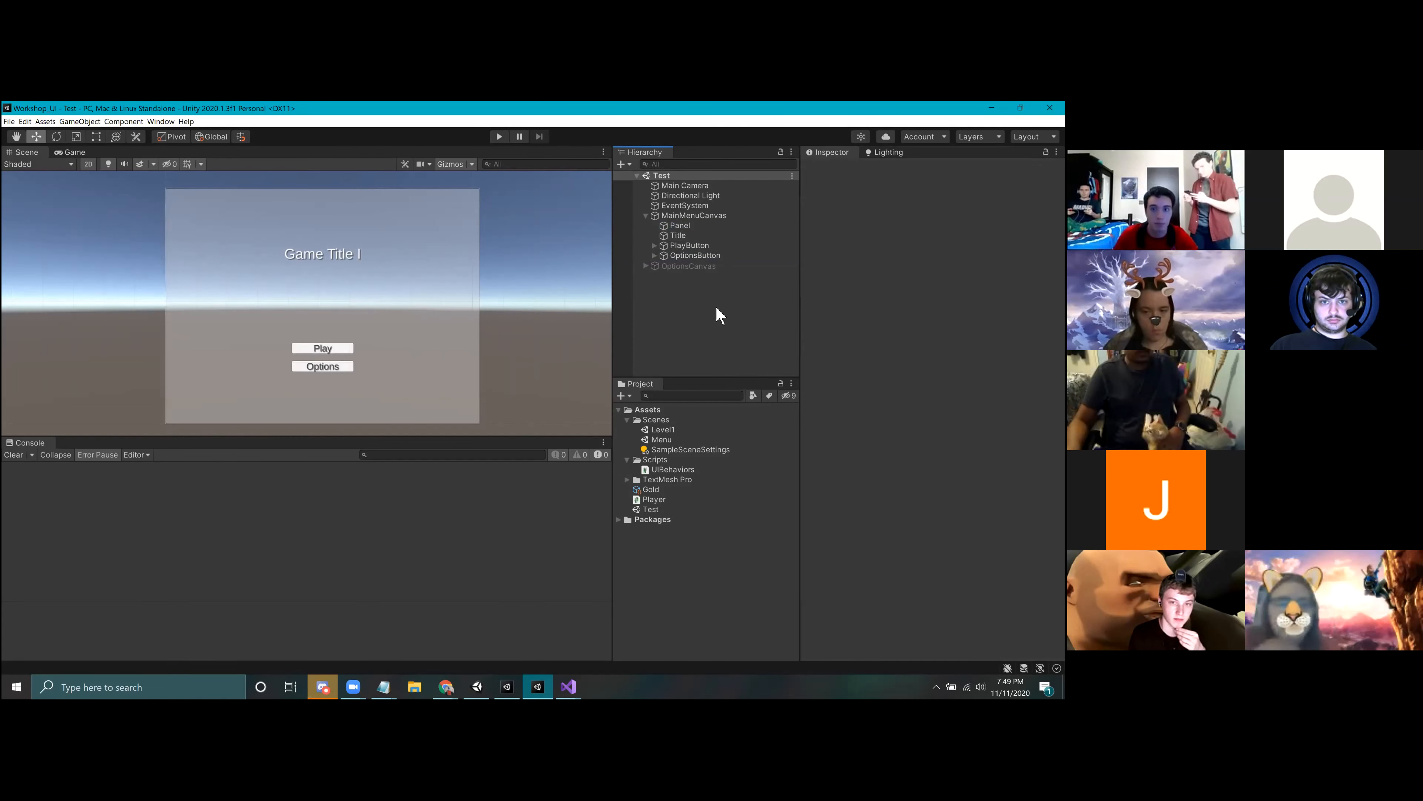
Step: Preview the Panel in the Game view at Free Aspect and set the aspect ratio to 16:9
click(687, 226)
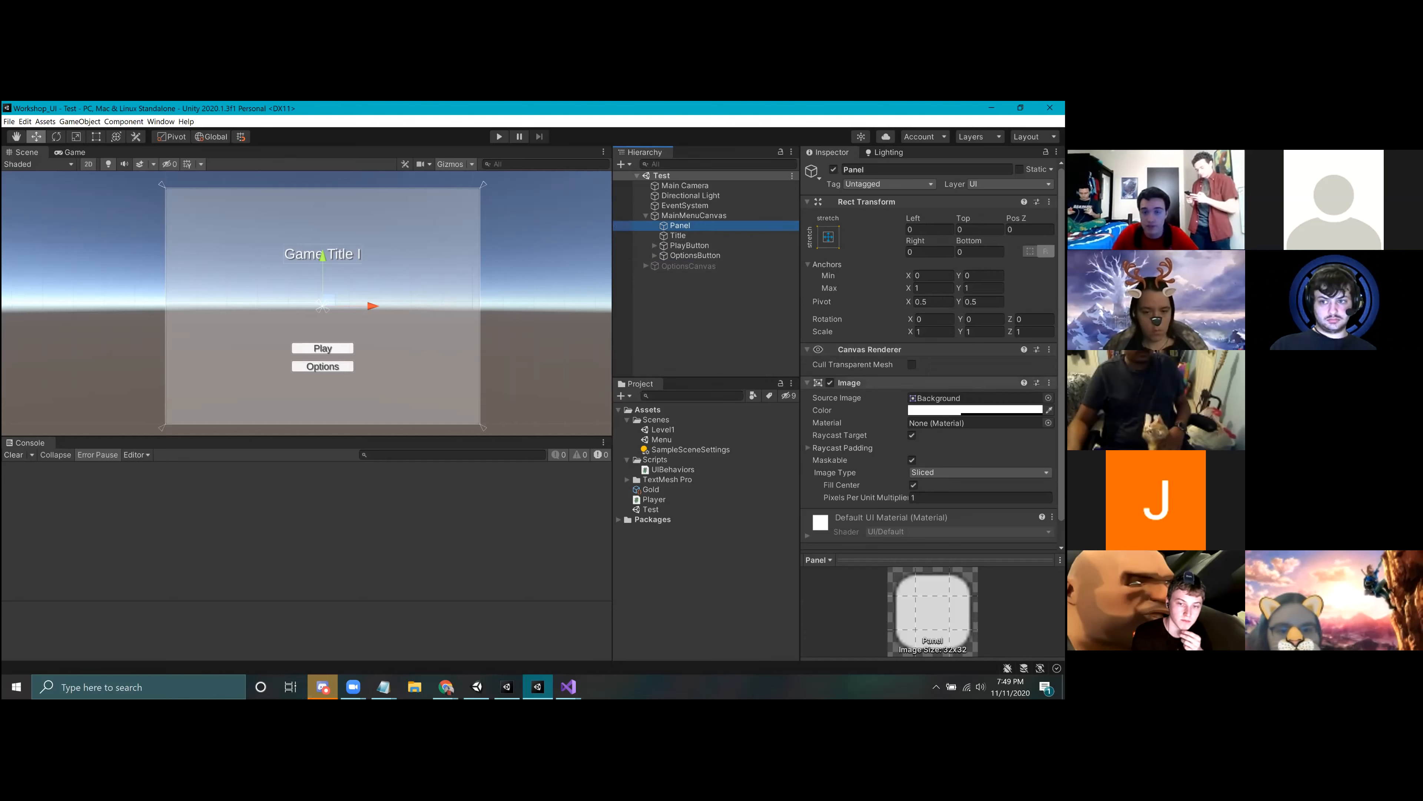
click(69, 154)
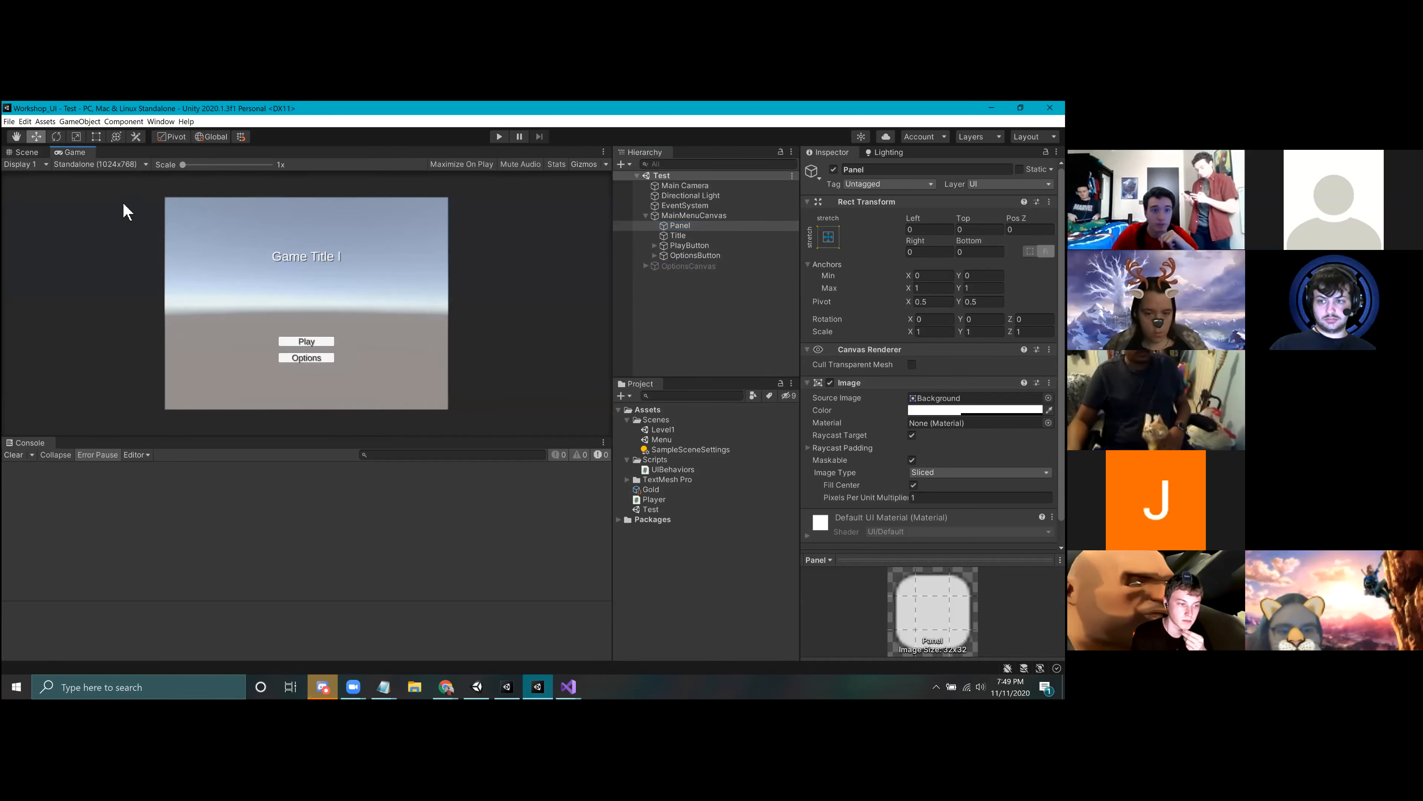
click(67, 165)
click(87, 205)
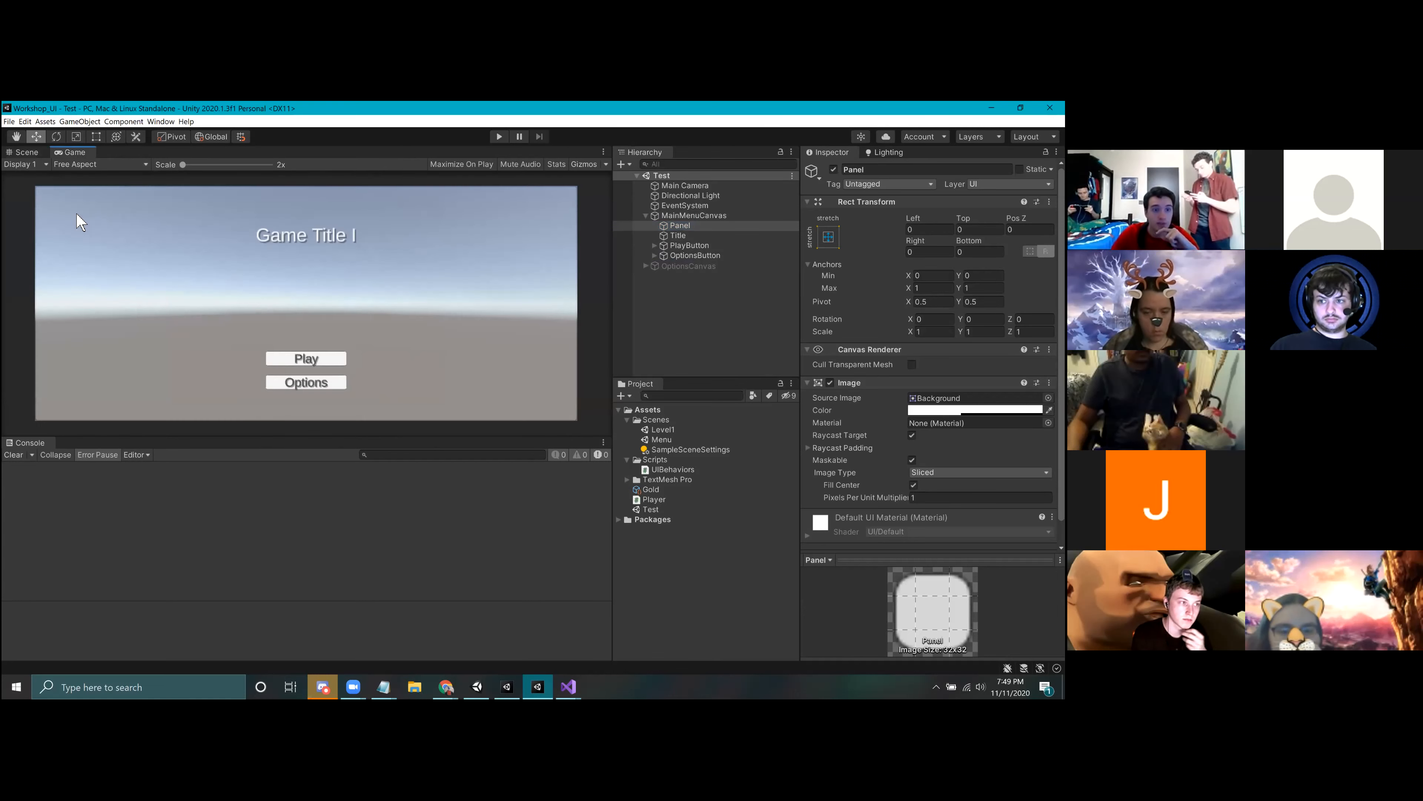
click(90, 164)
click(79, 262)
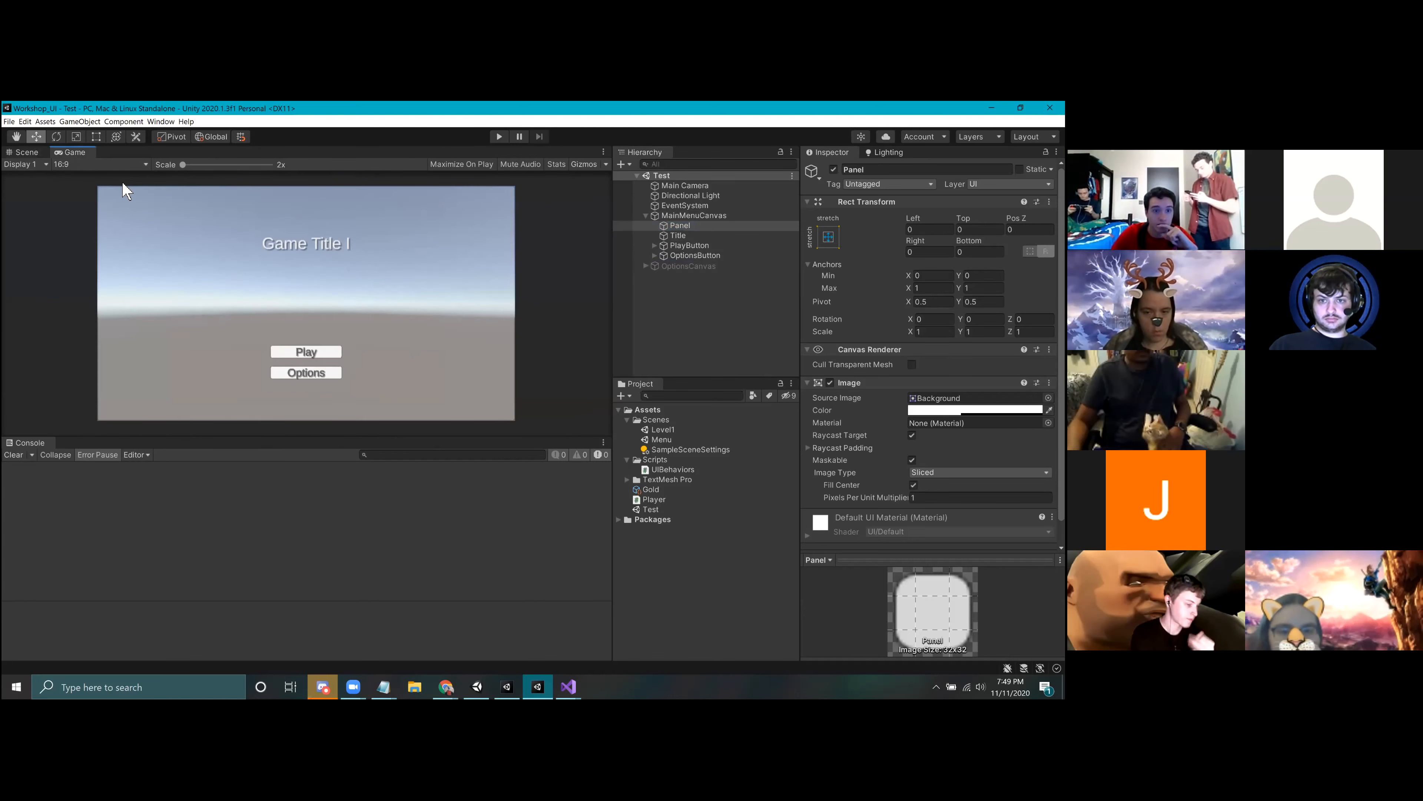
Step: Return to the Scene view and set the Panel's Image color to green 34A11F
click(26, 152)
key(q)
middle_drag(568, 333, 597, 294)
scroll(359, 354, up, 4)
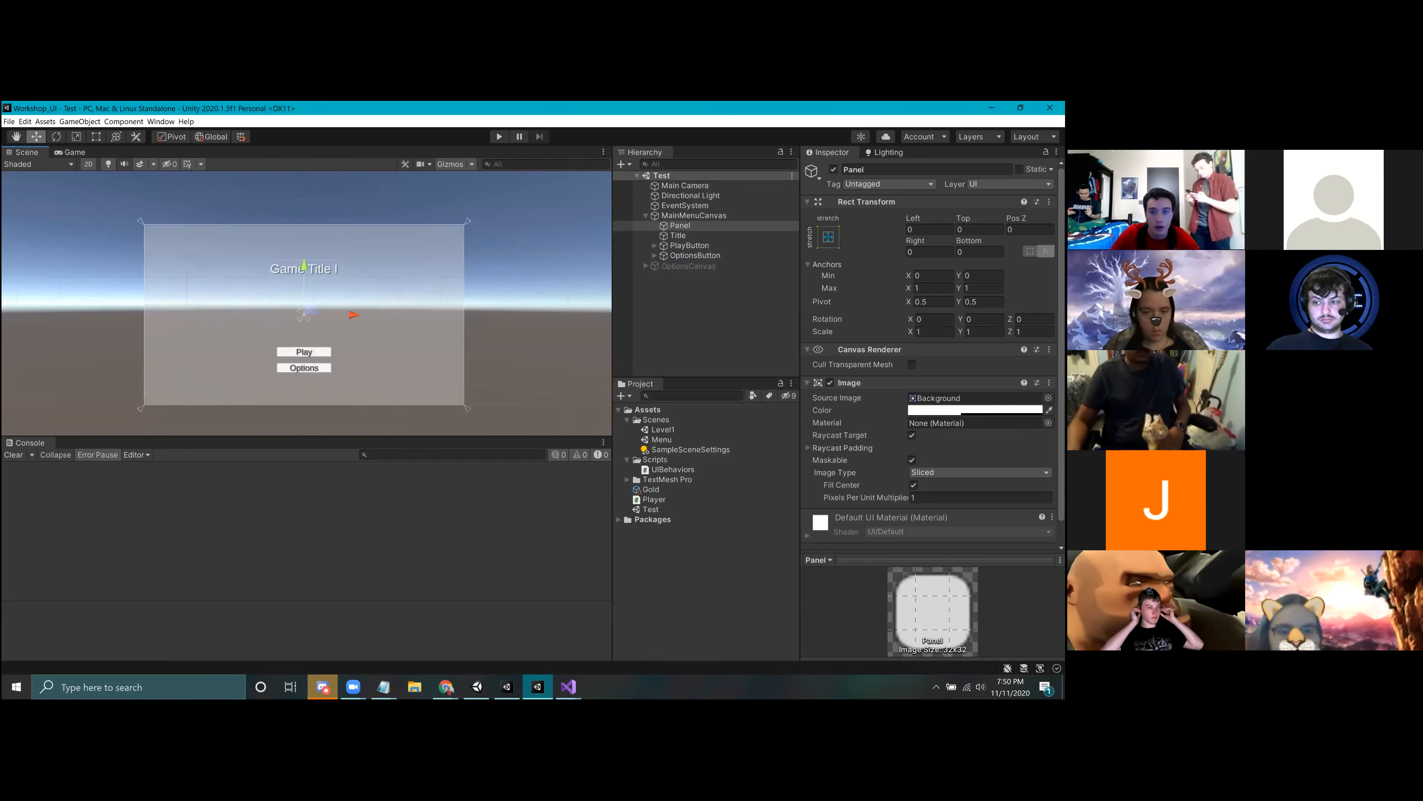
scroll(975, 474, down, 2)
click(975, 386)
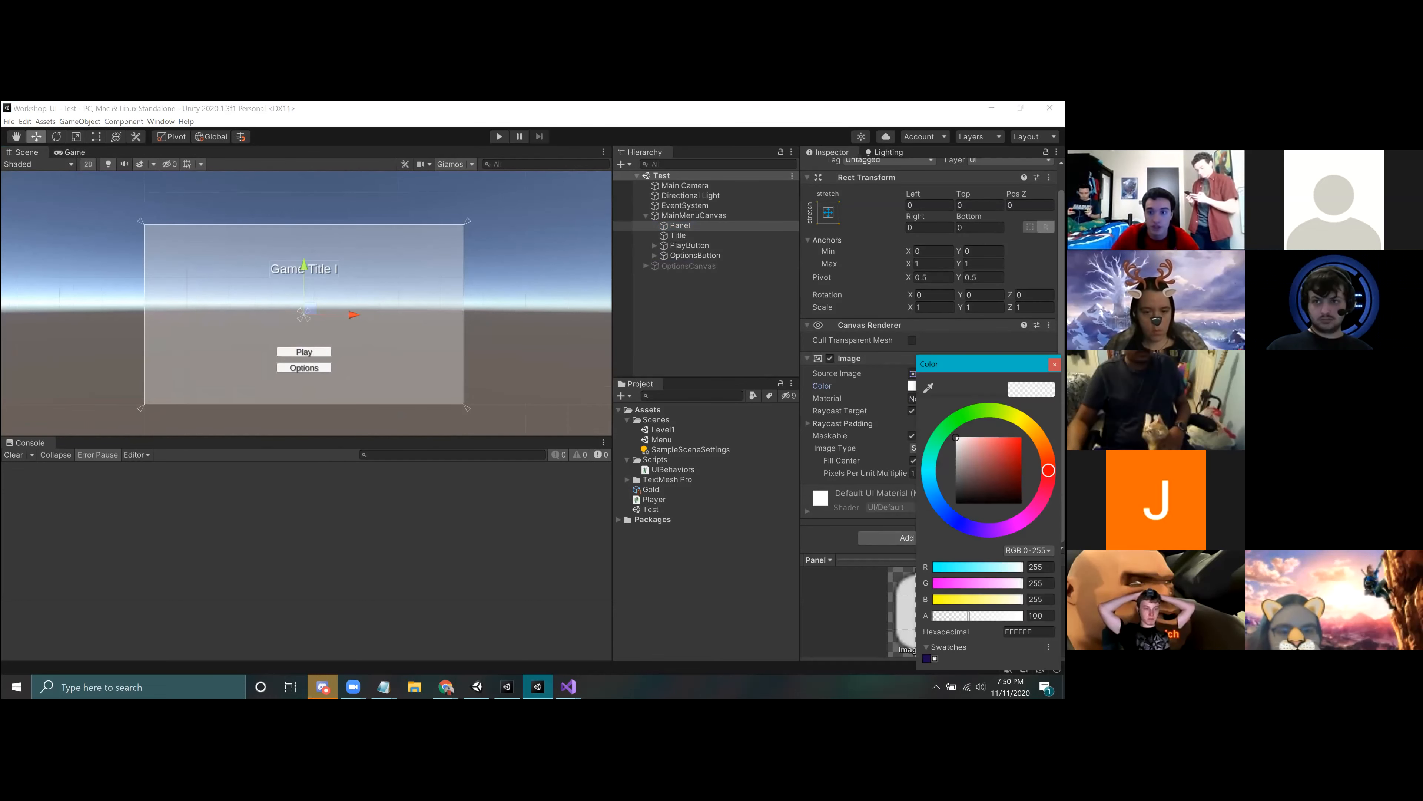
click(1021, 453)
mouse_move(1021, 453)
mouse_down()
mouse_move(956, 503)
mouse_move(956, 487)
mouse_move(955, 503)
mouse_move(1002, 503)
mouse_move(975, 457)
mouse_move(1009, 461)
mouse_up()
drag(952, 422, 965, 416)
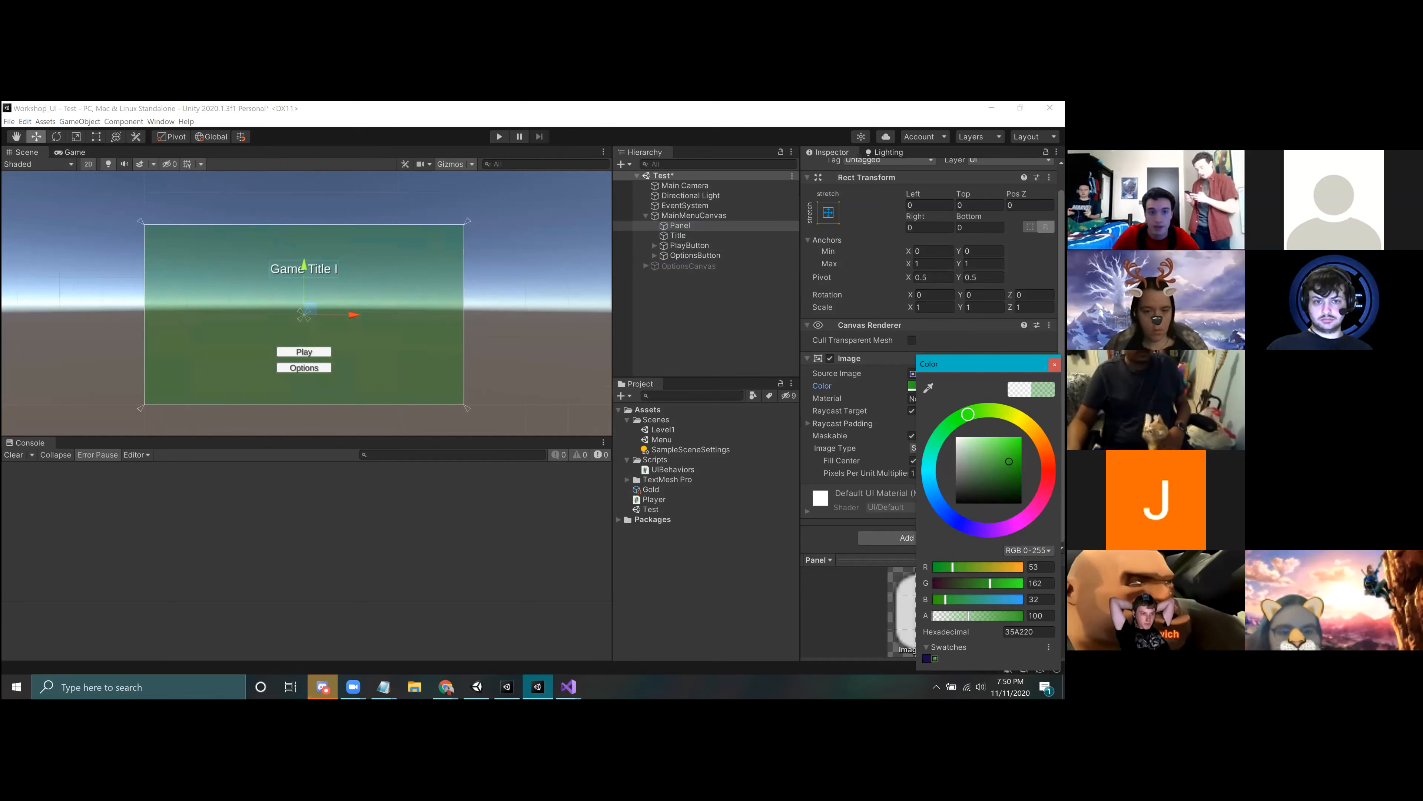
click(1054, 364)
Step: Set the alpha of the Panel's Image color to 212 and deselect the Panel
click(1002, 385)
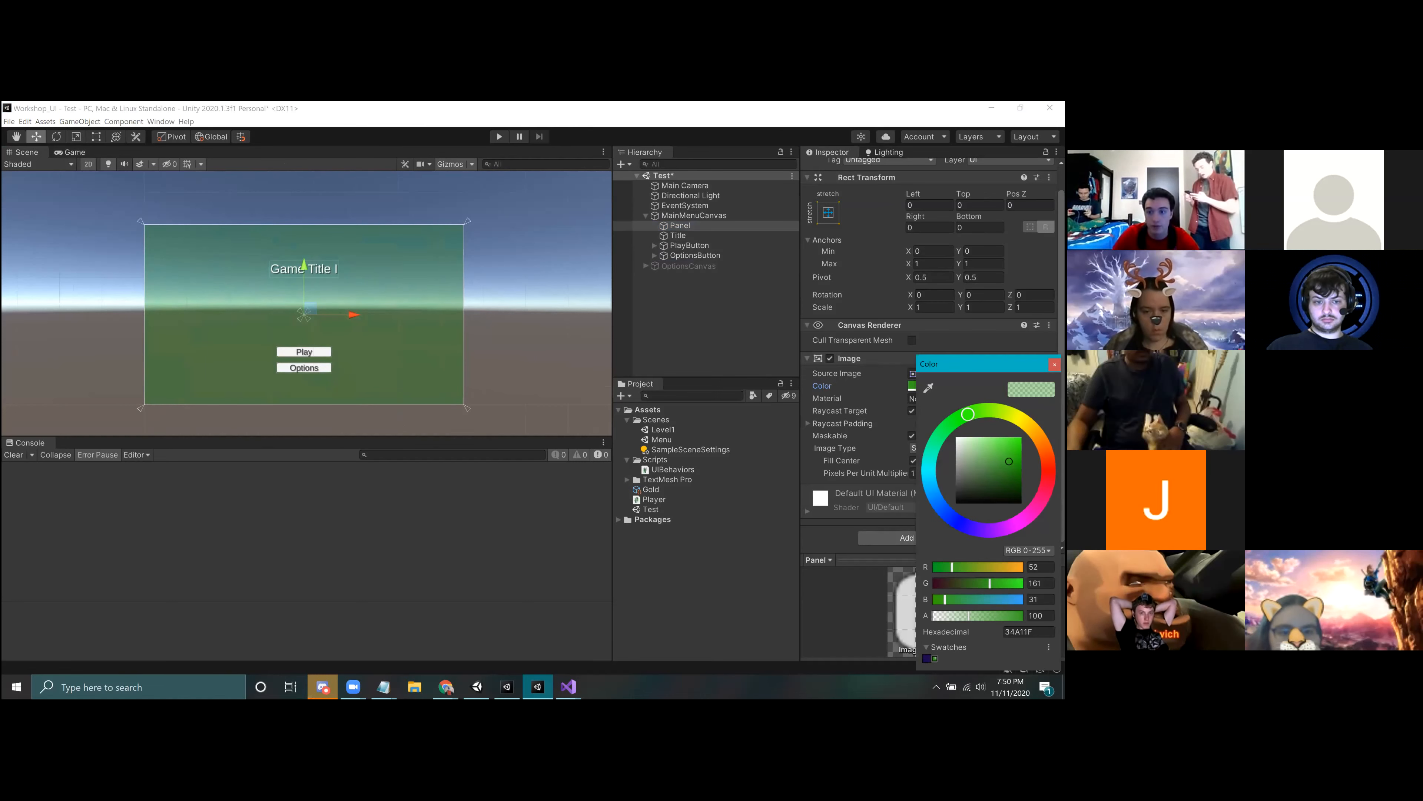
drag(968, 616, 1002, 616)
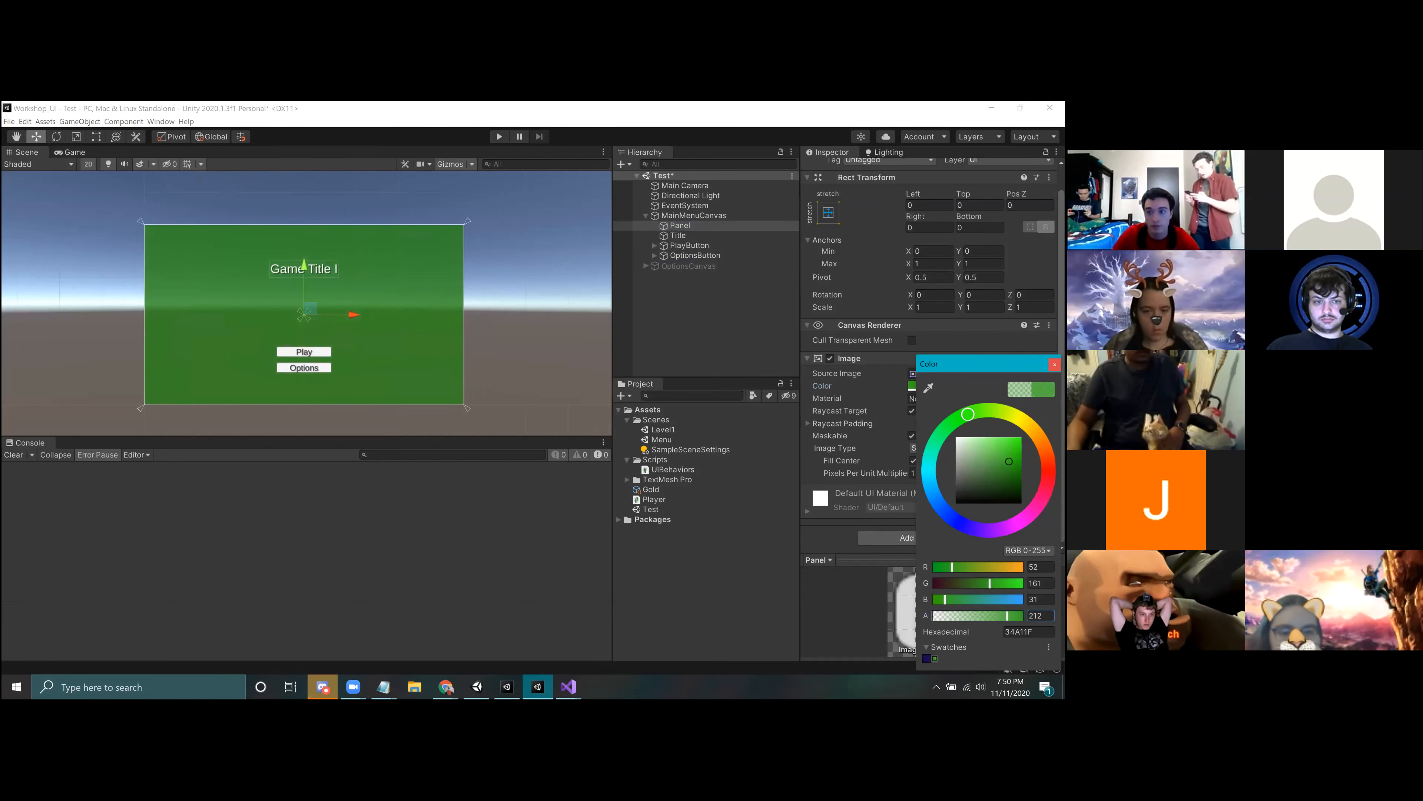
click(711, 292)
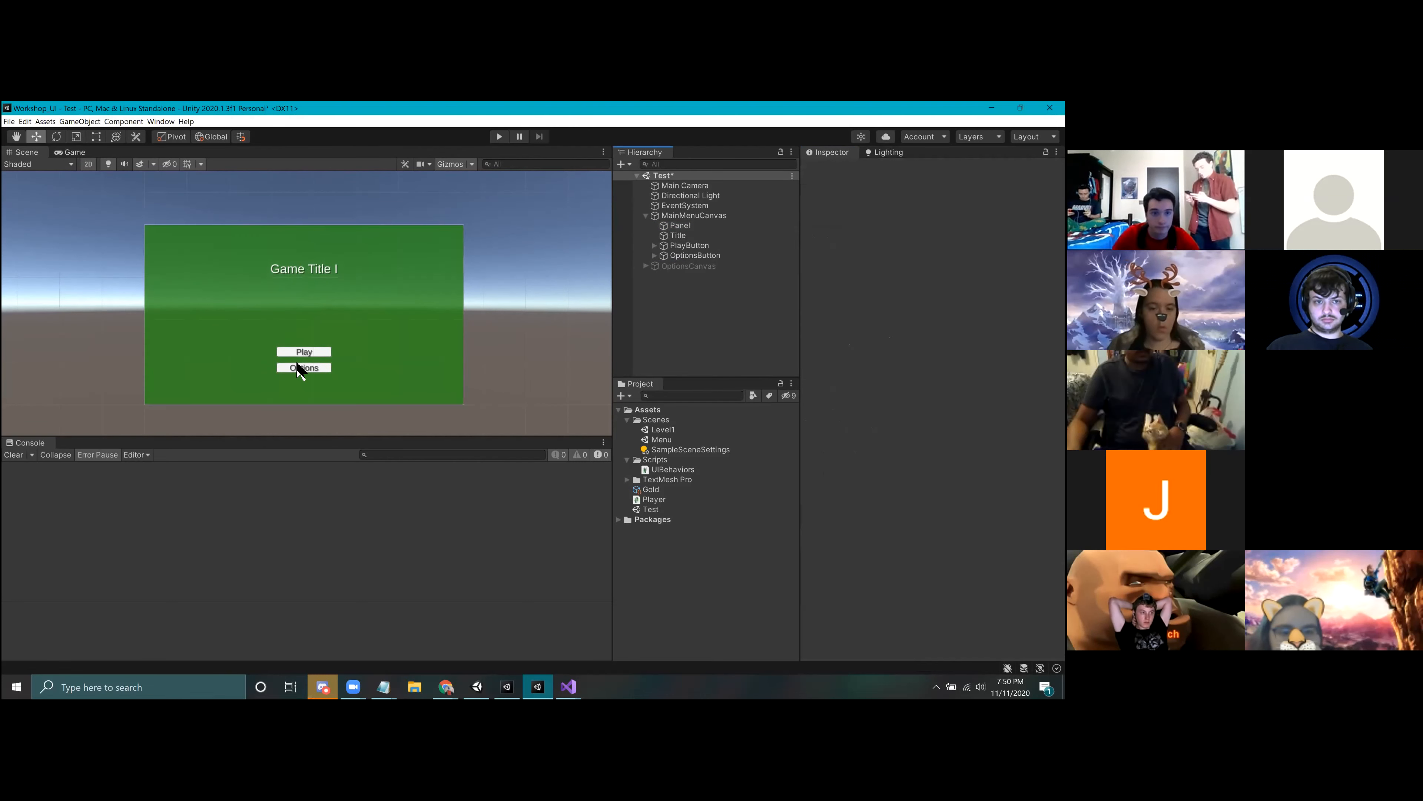
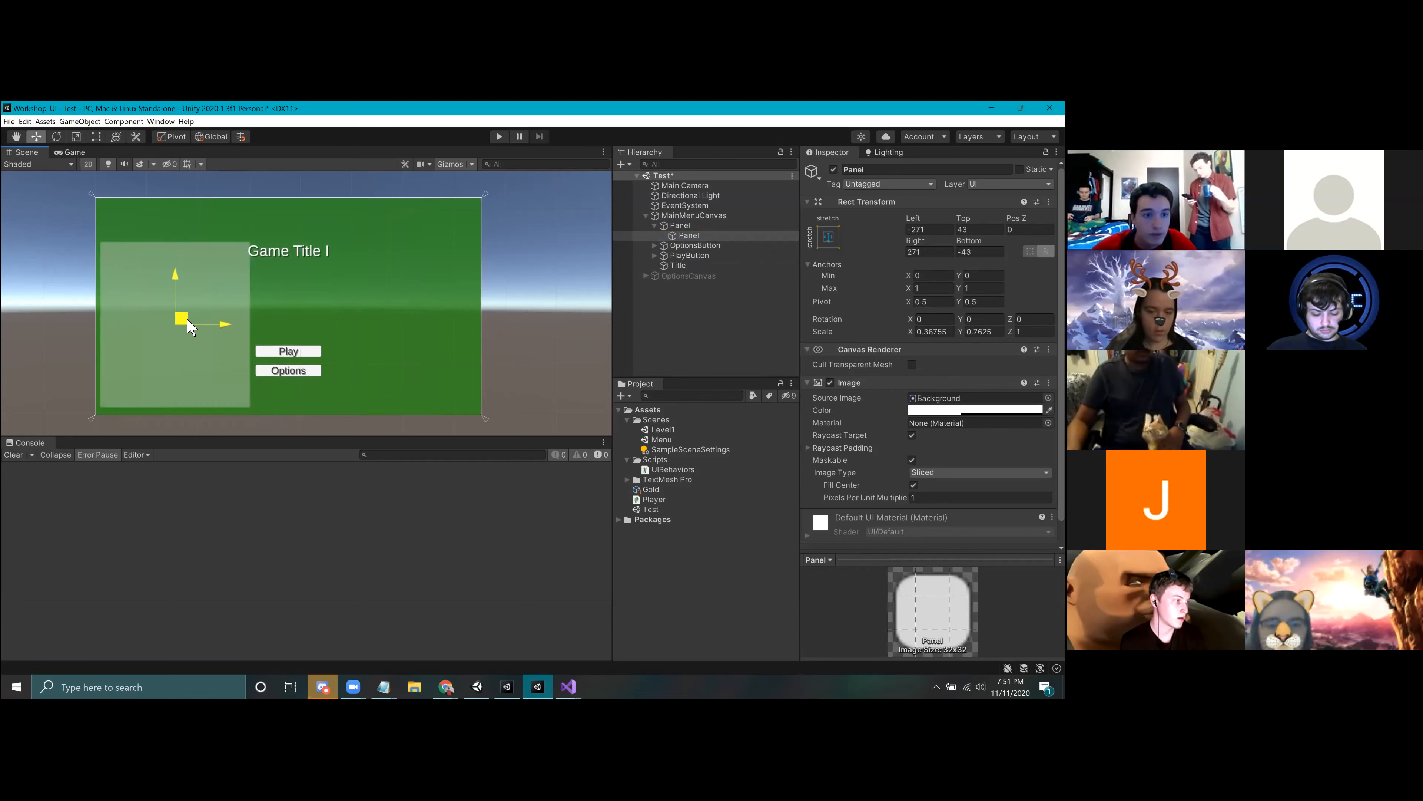
Step: Try to scale the inner Panel down to about 0.27 by 0.82 and reposition it along the green background's left side
key(e)
key(r)
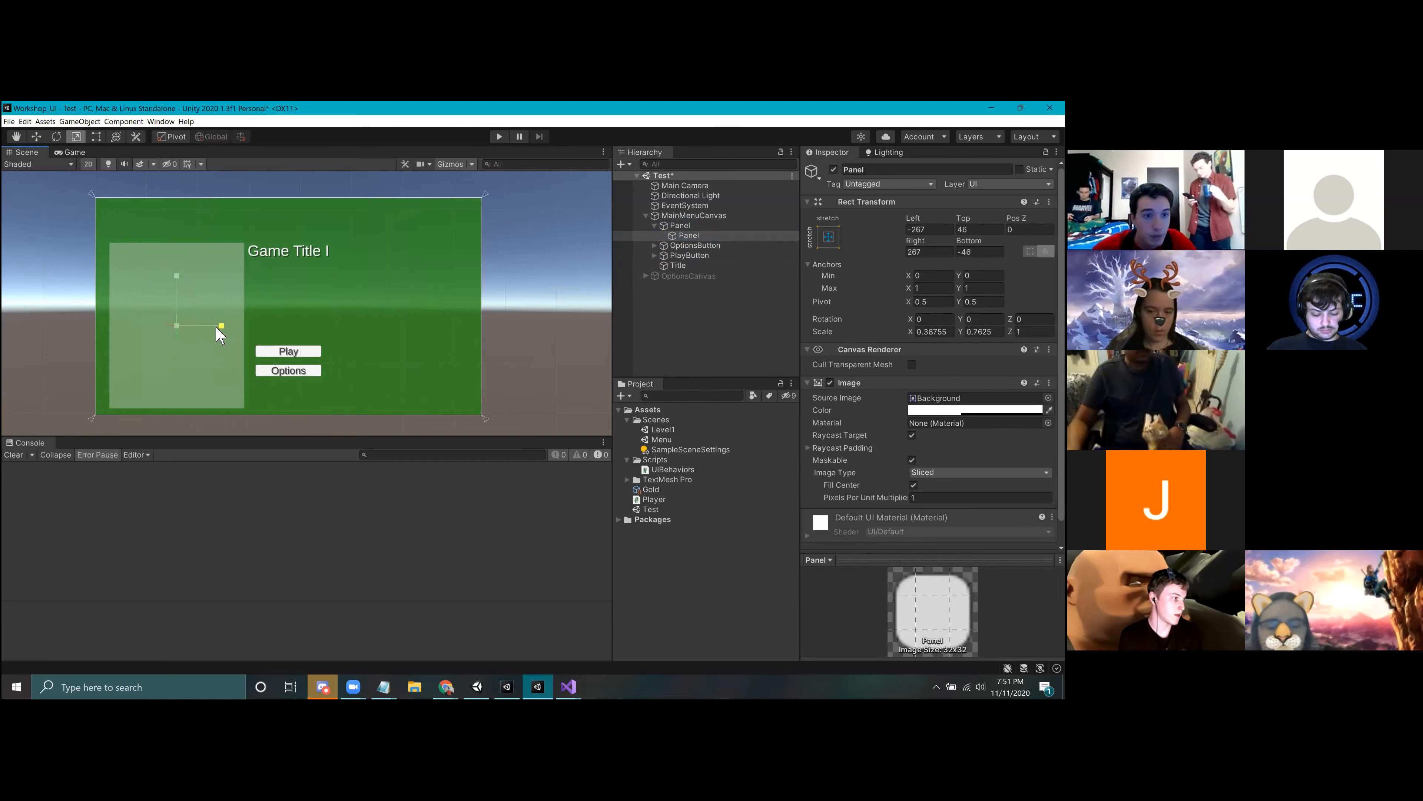
drag(177, 276, 170, 333)
key(w)
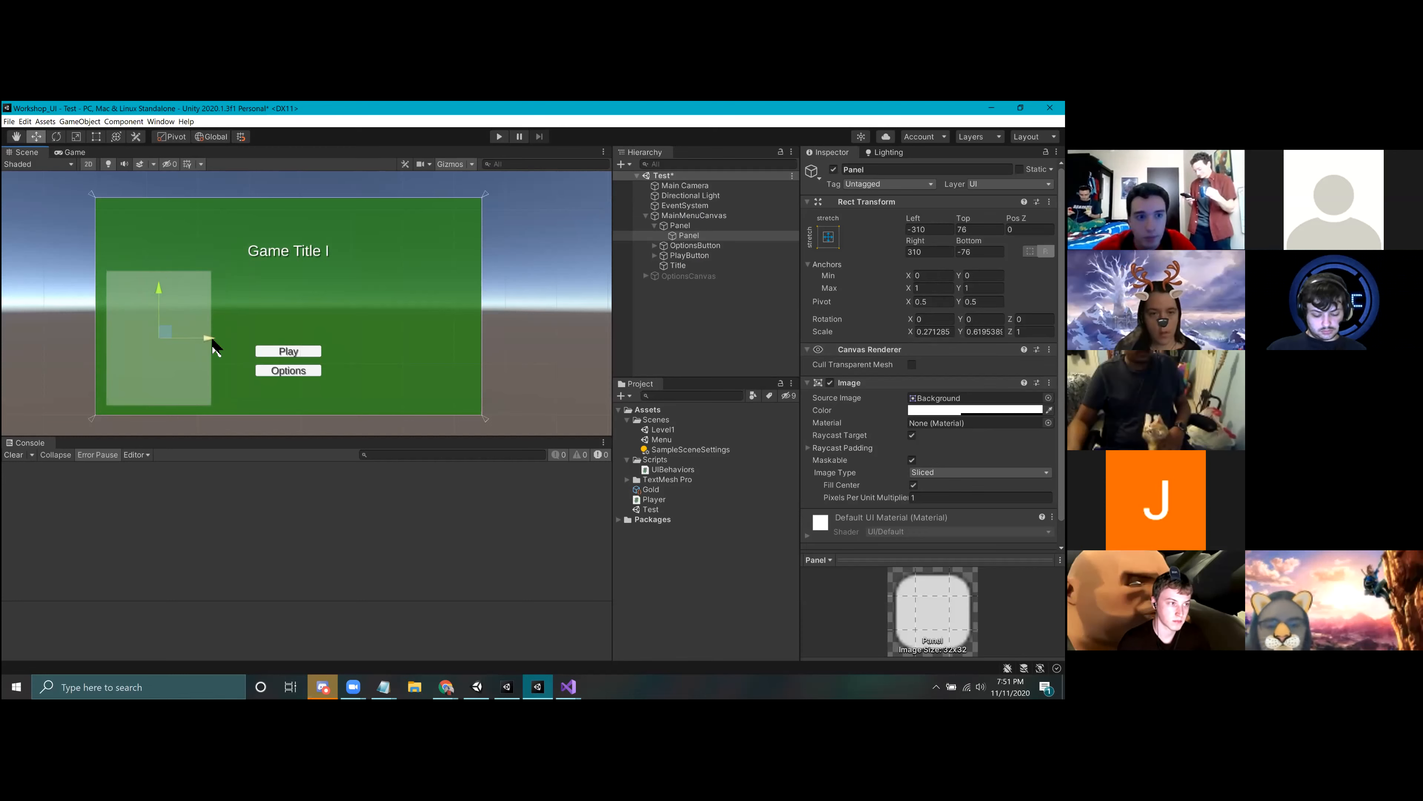
middle_drag(213, 340, 260, 329)
scroll(242, 349, up, 3)
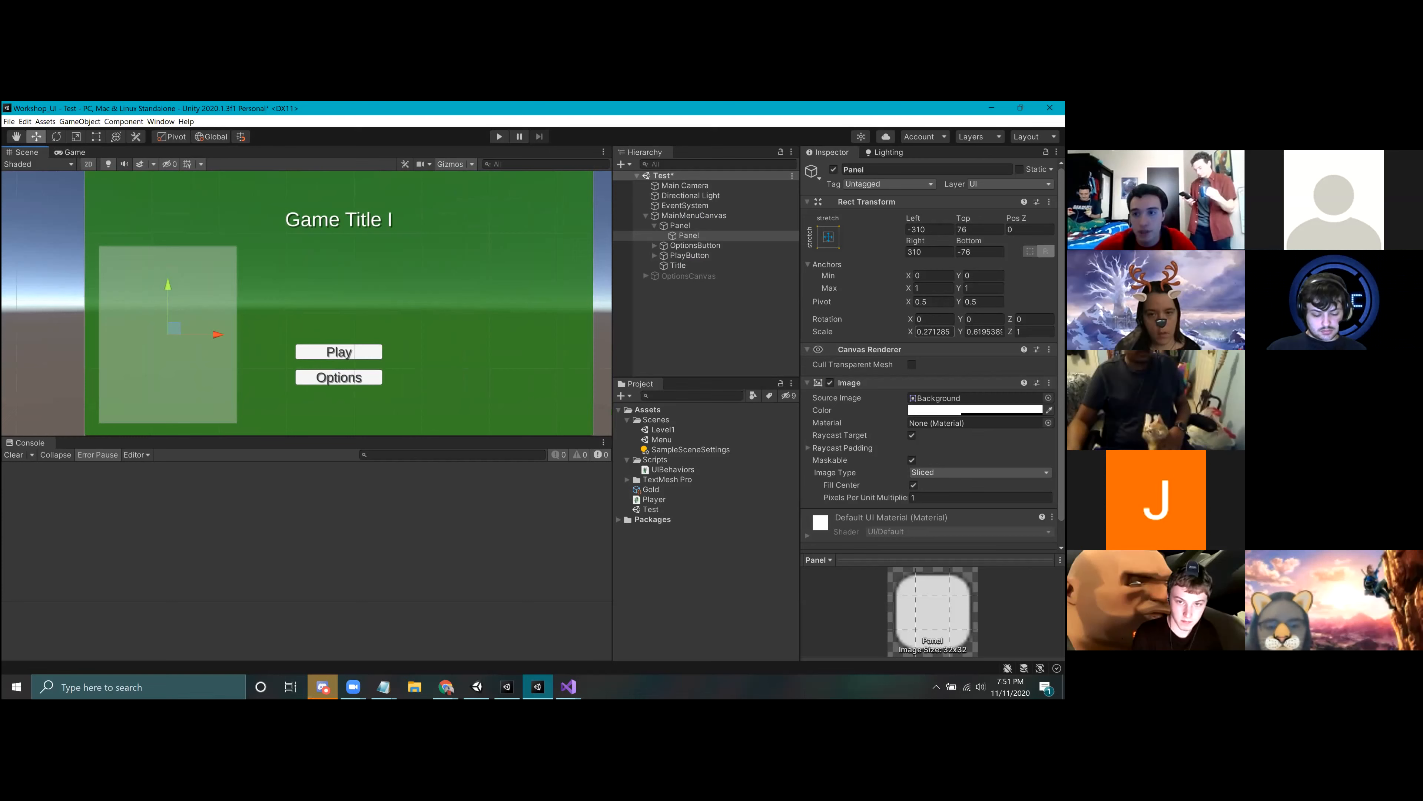
Step: Reset the inner Panel's X and Y scale to 1
click(933, 331)
text(1)
key(Tab)
text(1)
middle_drag(451, 221, 508, 242)
scroll(476, 263, down, 4)
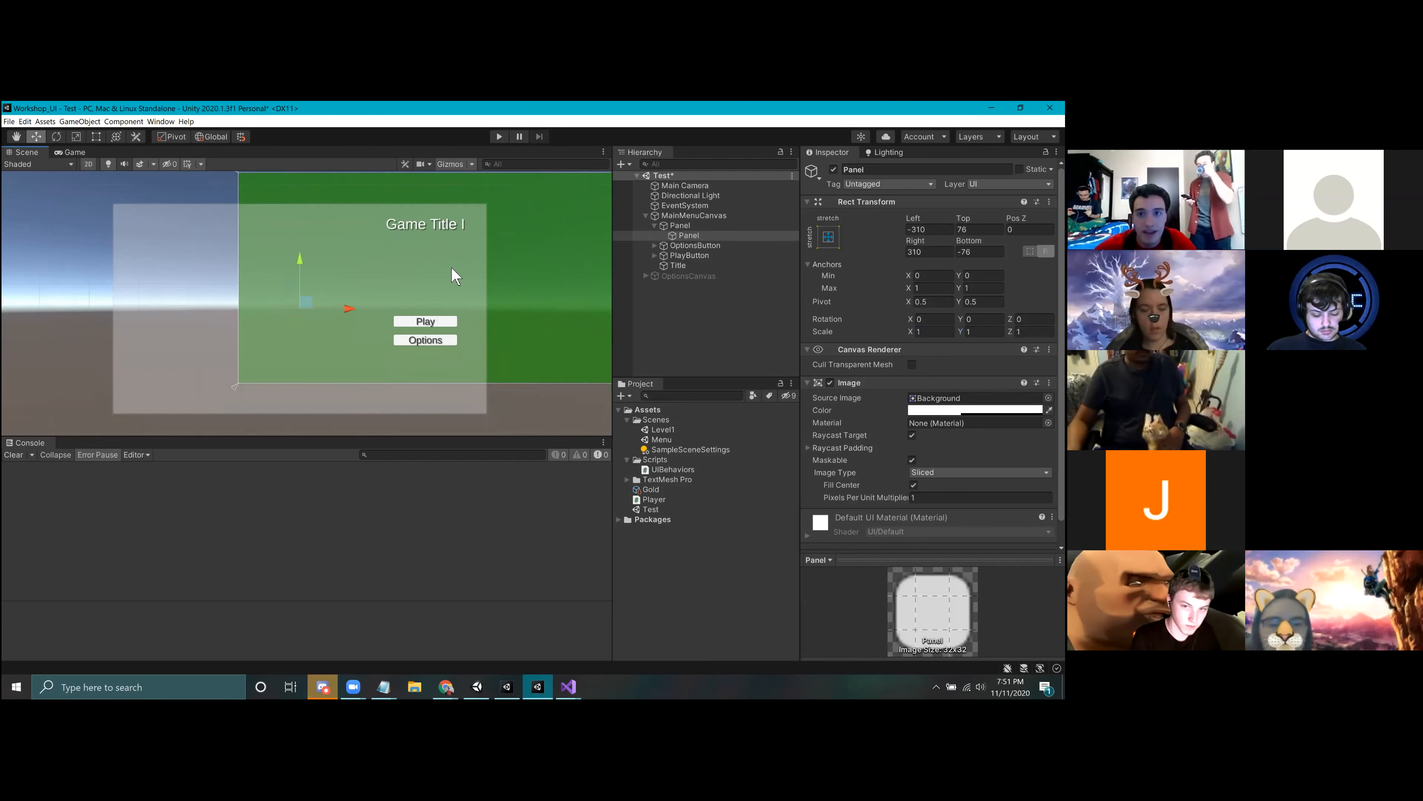
Step: Set the inner Panel's Left, Top, Right and Bottom offsets to 0 so it fills its parent
click(929, 229)
text(0)
key(Tab)
text(0)
key(Tab)
key(Tab)
text(0)
middle_drag(425, 280, 392, 306)
click(929, 229)
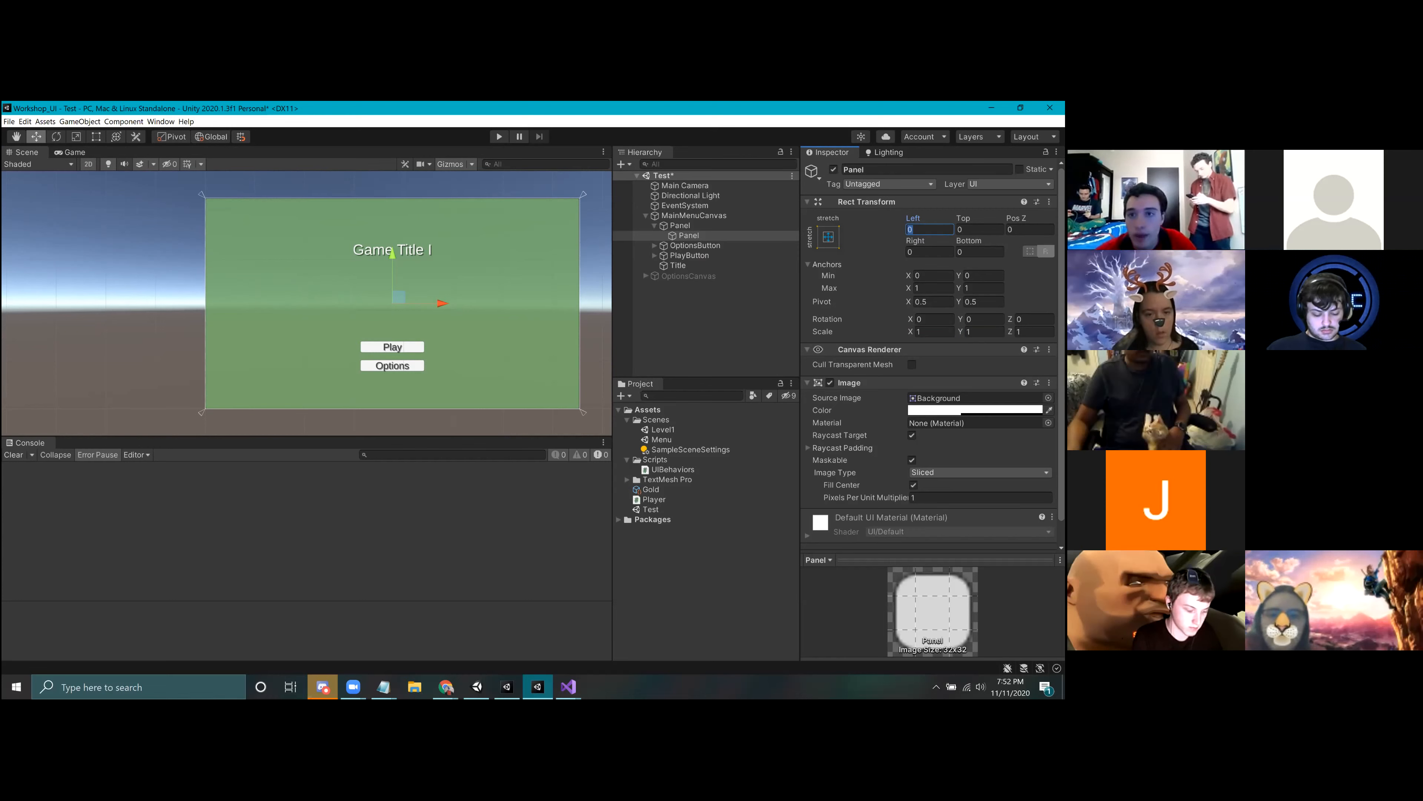
Step: Review the anchor presets and set the inner Panel's Left and Right offsets to 100
click(828, 237)
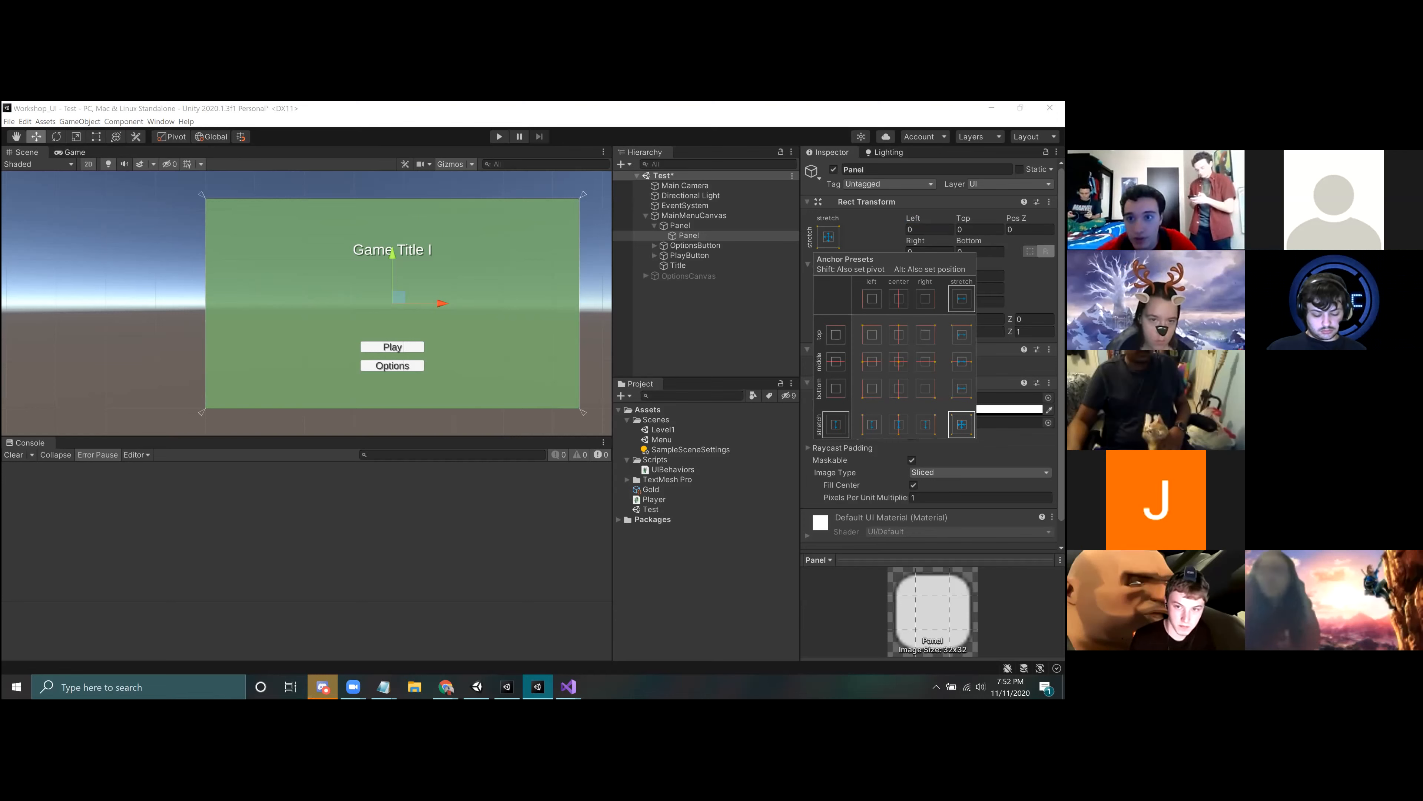
key(Escape)
click(828, 237)
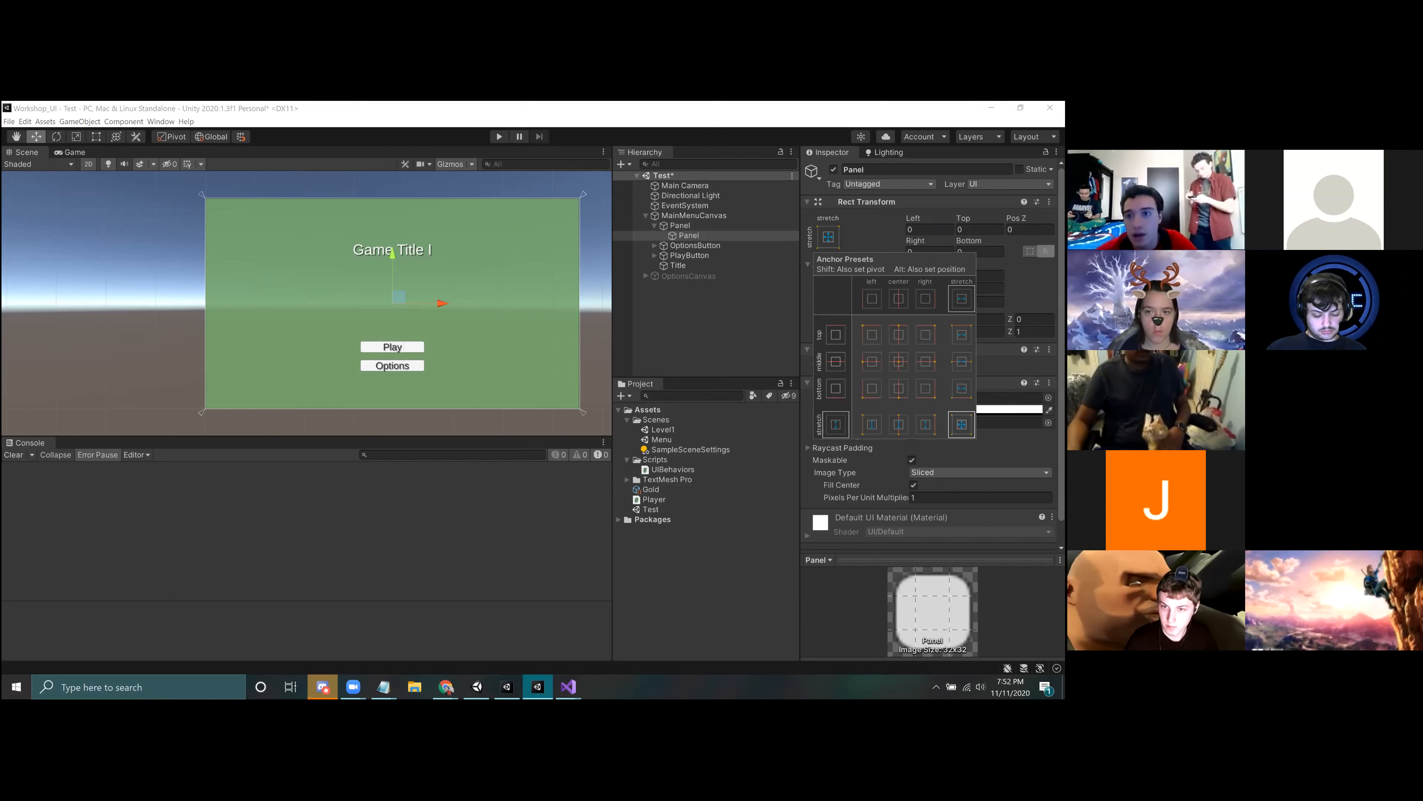
click(929, 230)
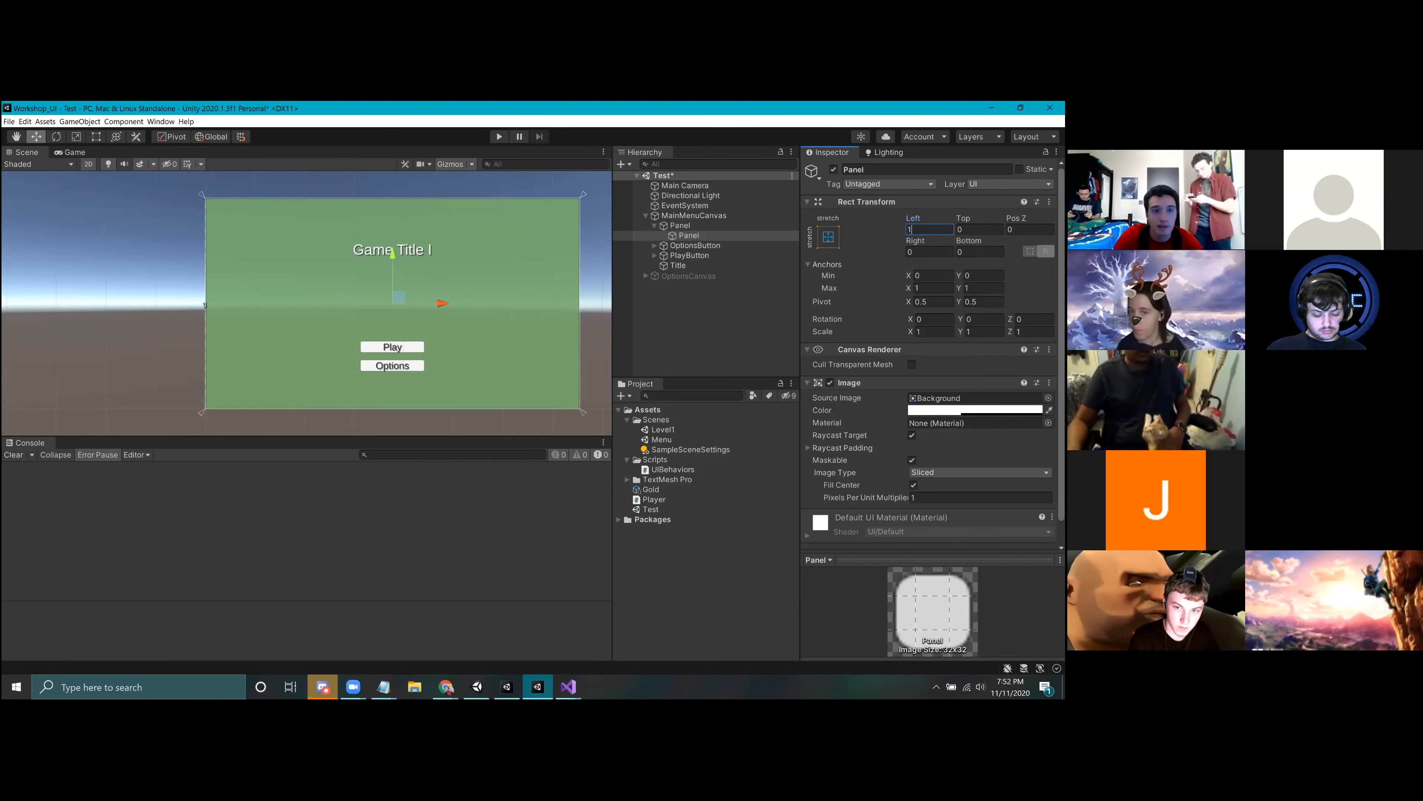
text(100)
click(919, 251)
text(100)
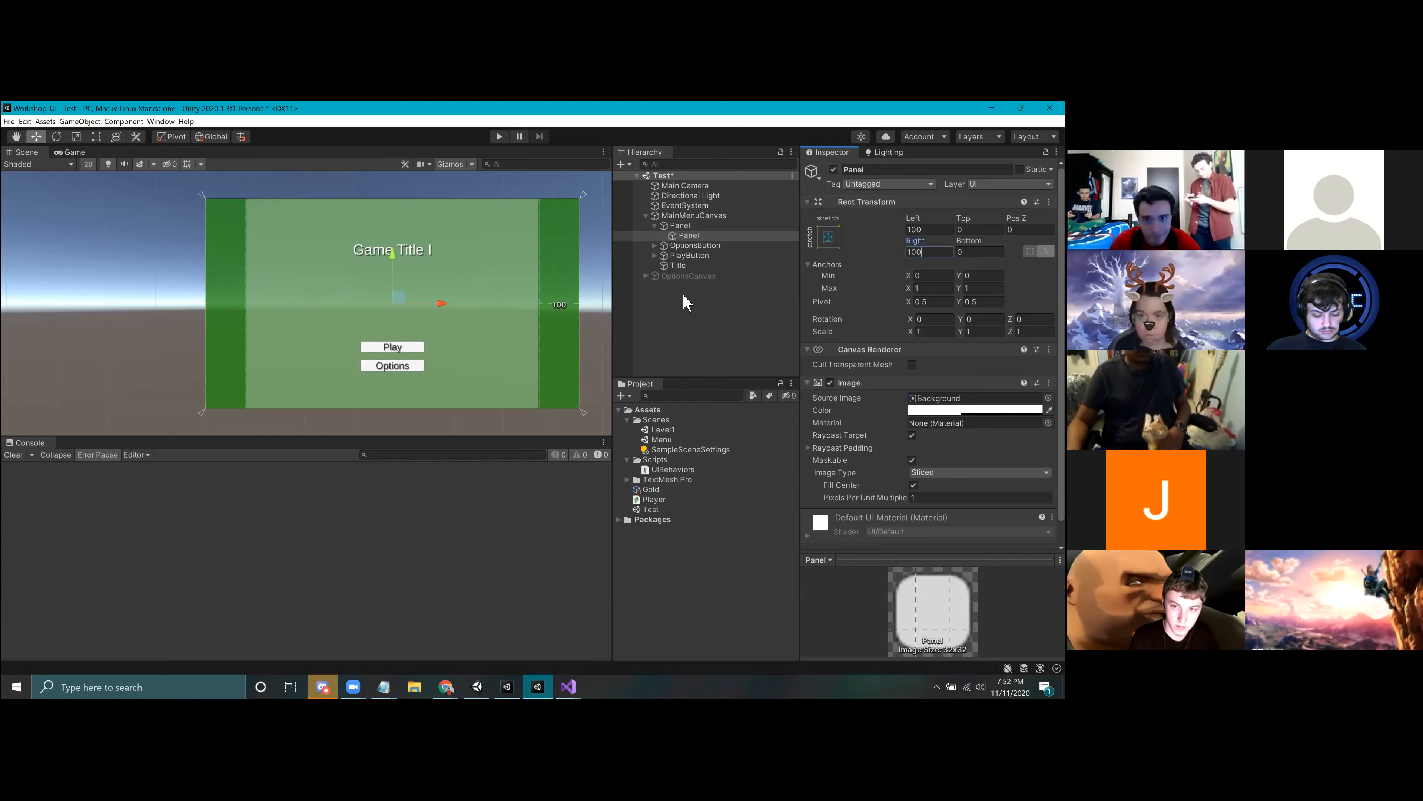
Step: Check the inner Panel's Left margin in the Scene view and save the Test scene
middle_drag(325, 340, 300, 332)
scroll(296, 333, up, 6)
scroll(299, 338, down, 3)
scroll(300, 347, down, 1)
click(693, 236)
click(926, 230)
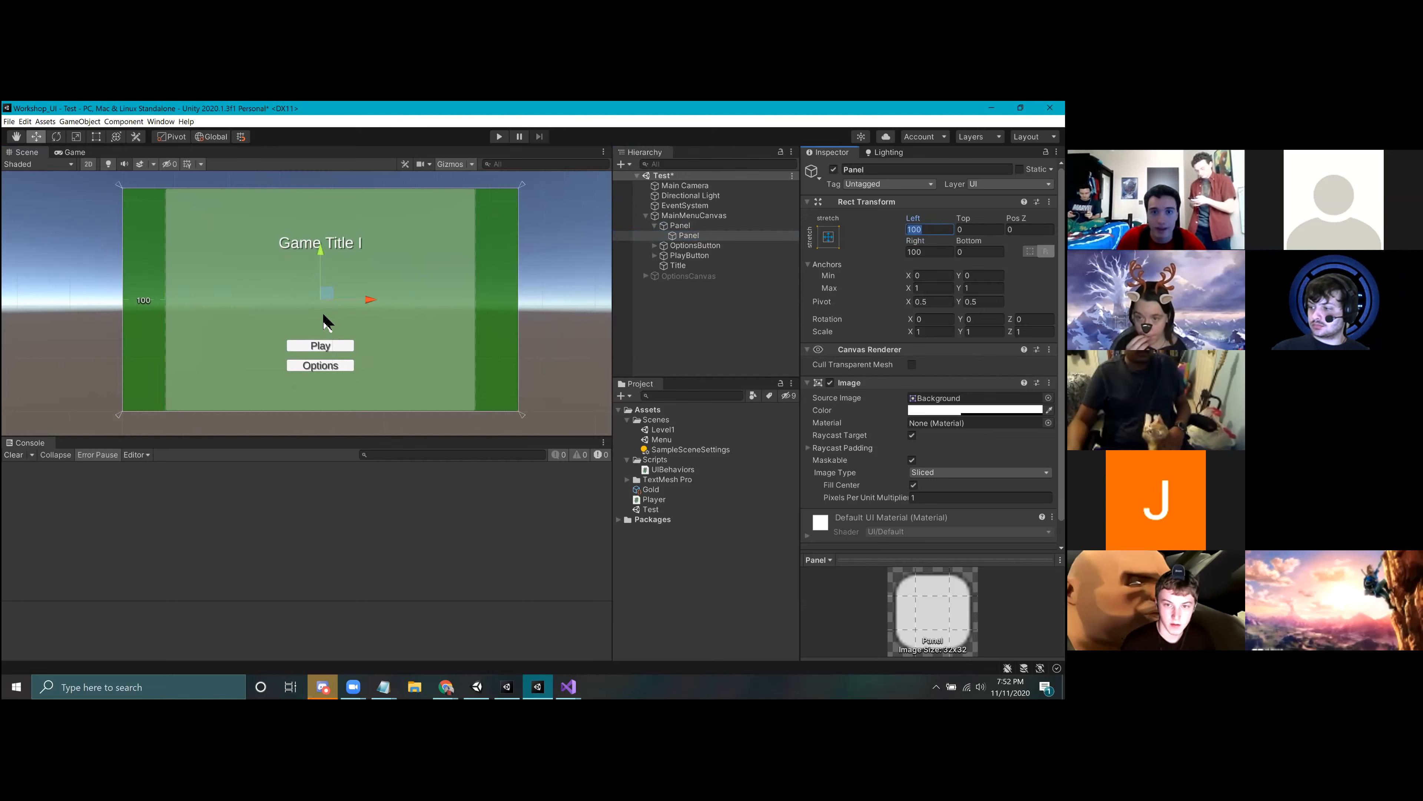
key(ctrl+s)
Step: Preview the menu in the Game view at Standalone (1024x768) and Free Aspect, and set the aspect ratio to 16:10
click(73, 152)
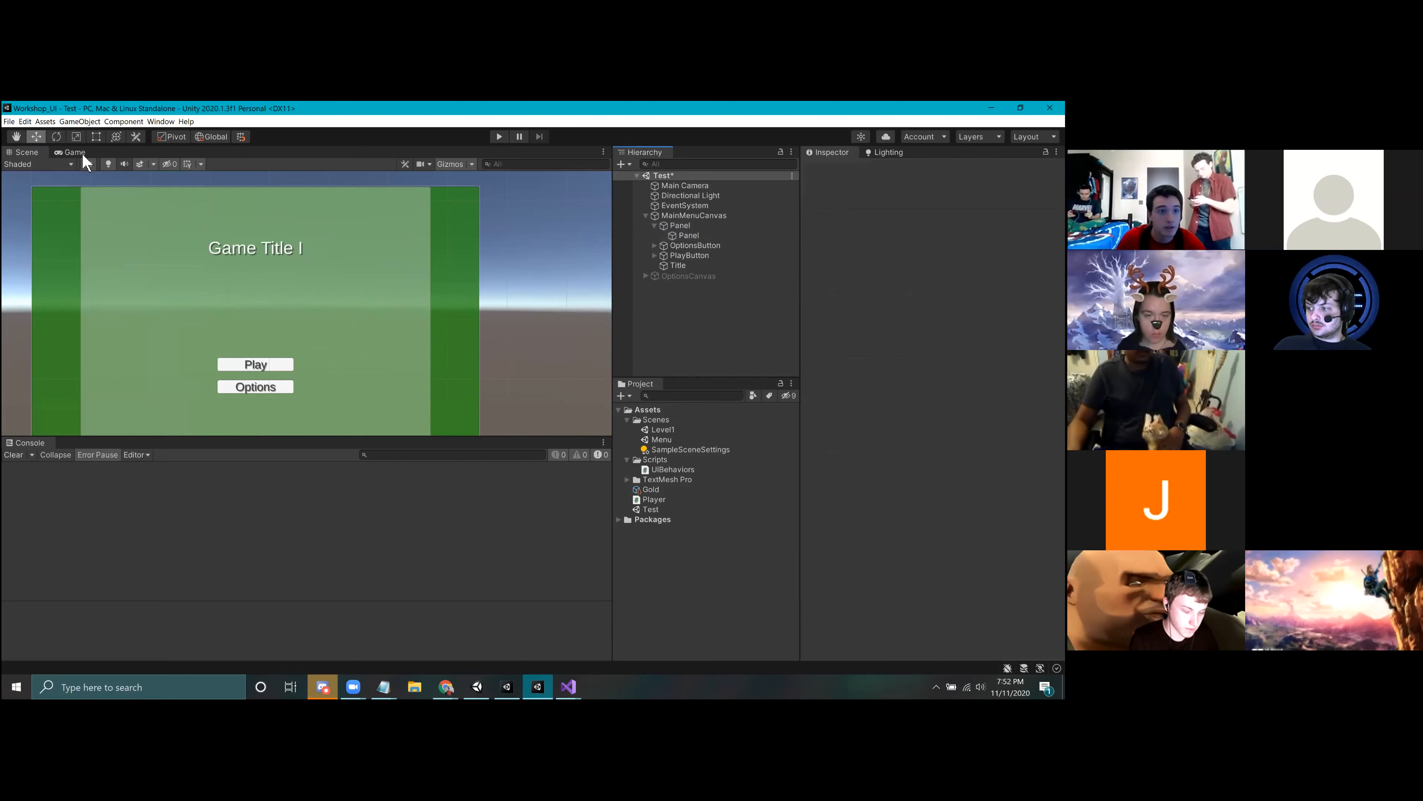
click(101, 164)
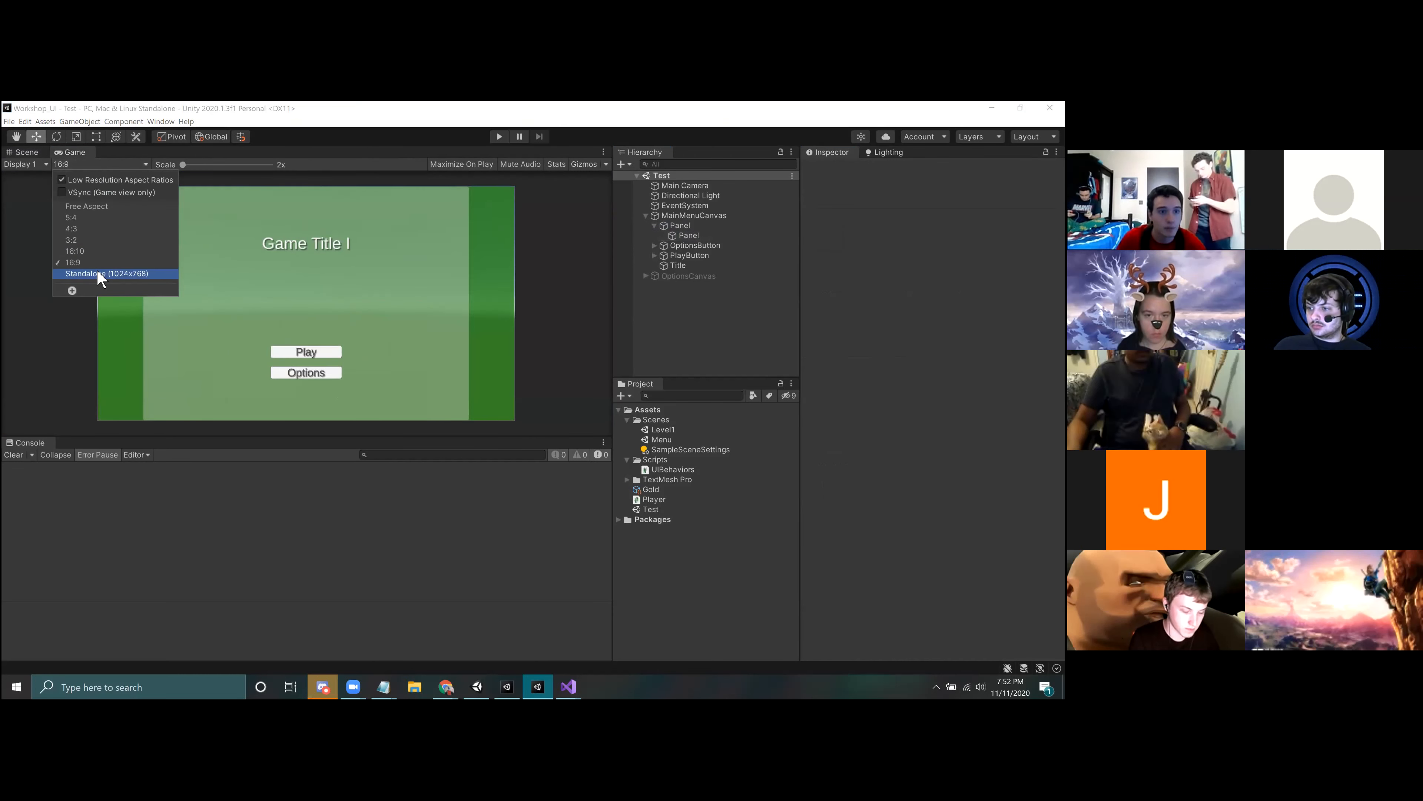
click(95, 273)
click(101, 164)
click(95, 207)
click(100, 164)
click(90, 251)
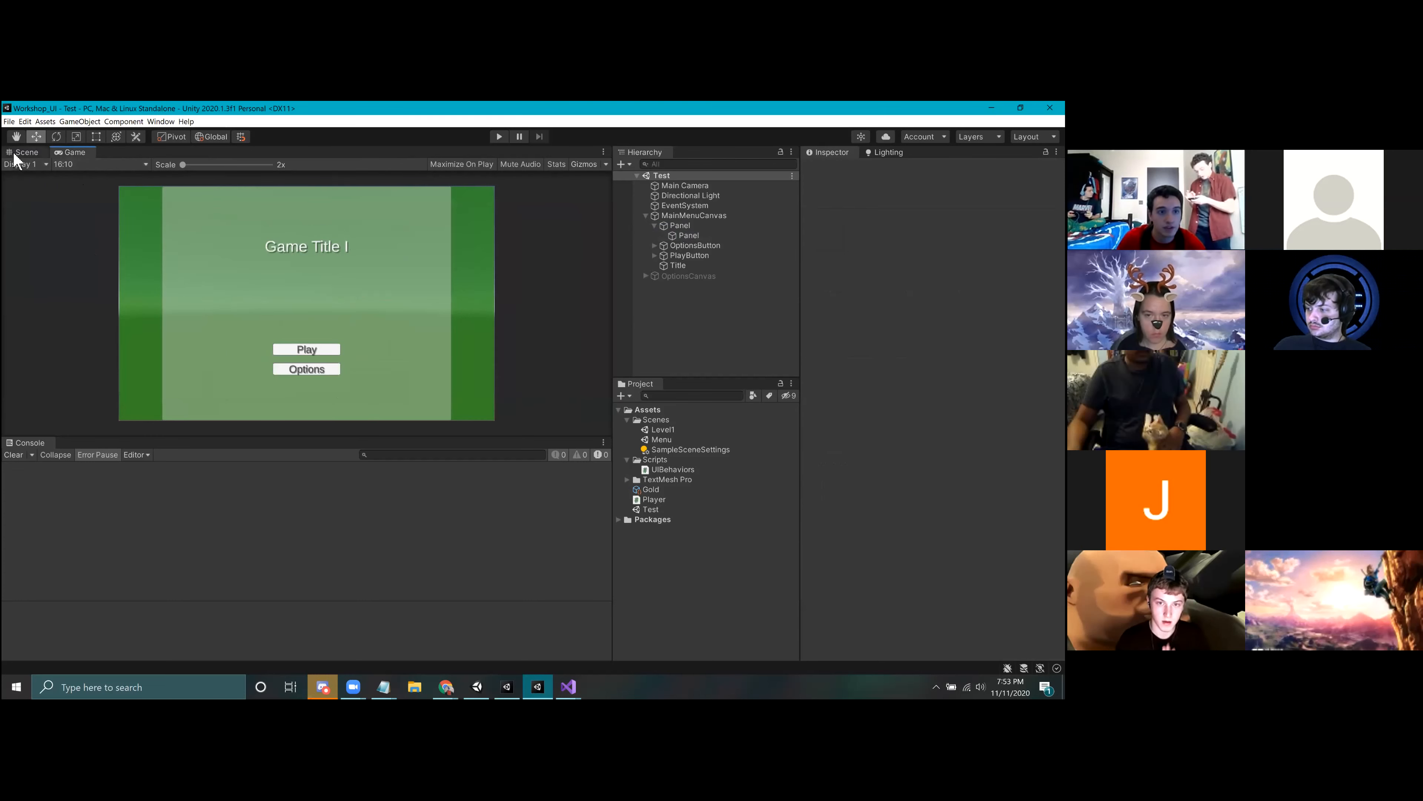
Step: Return to the Scene view and set the inner Panel's Left offset to 10 and Right offset to 800
click(23, 152)
click(706, 235)
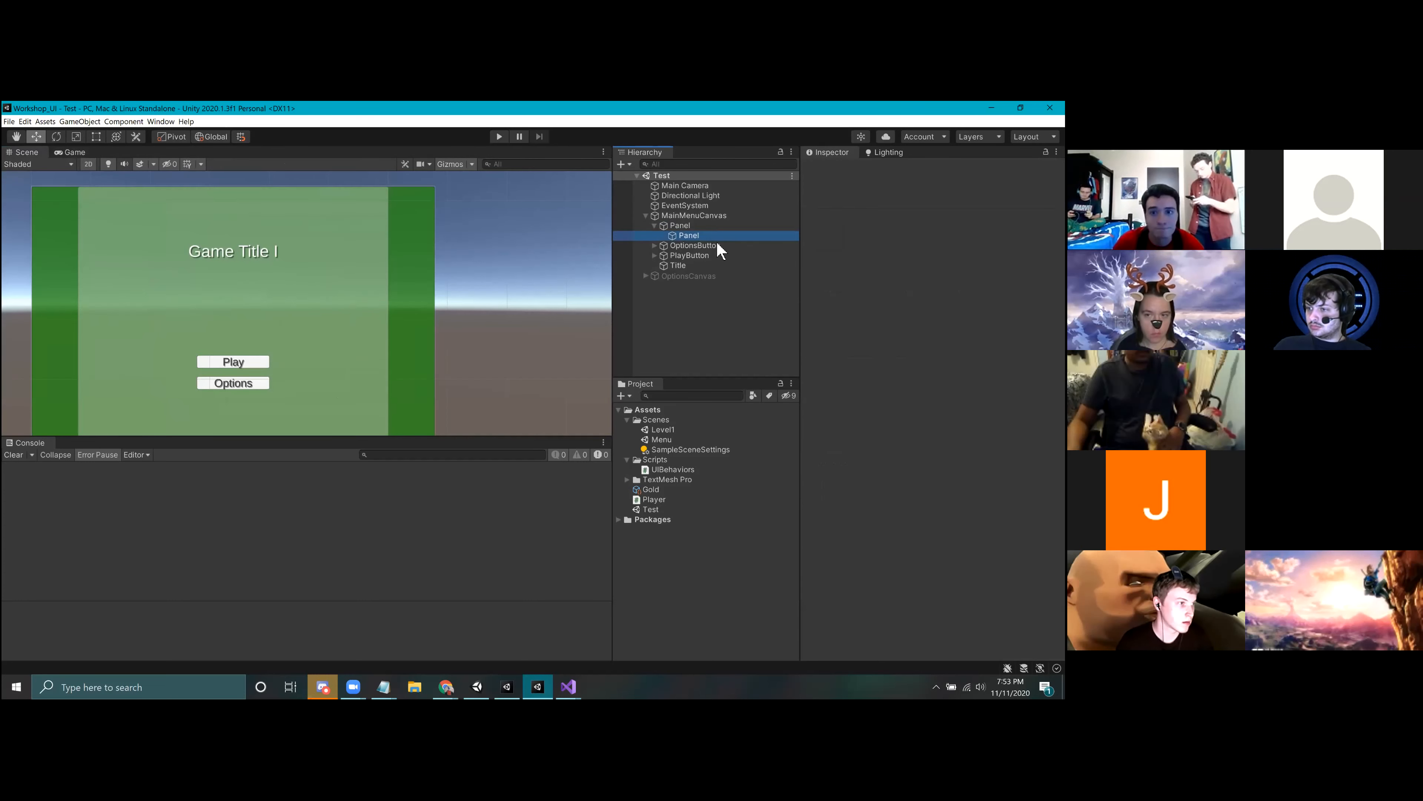
middle_drag(472, 238, 555, 221)
click(929, 228)
text(10)
click(928, 252)
text(800)
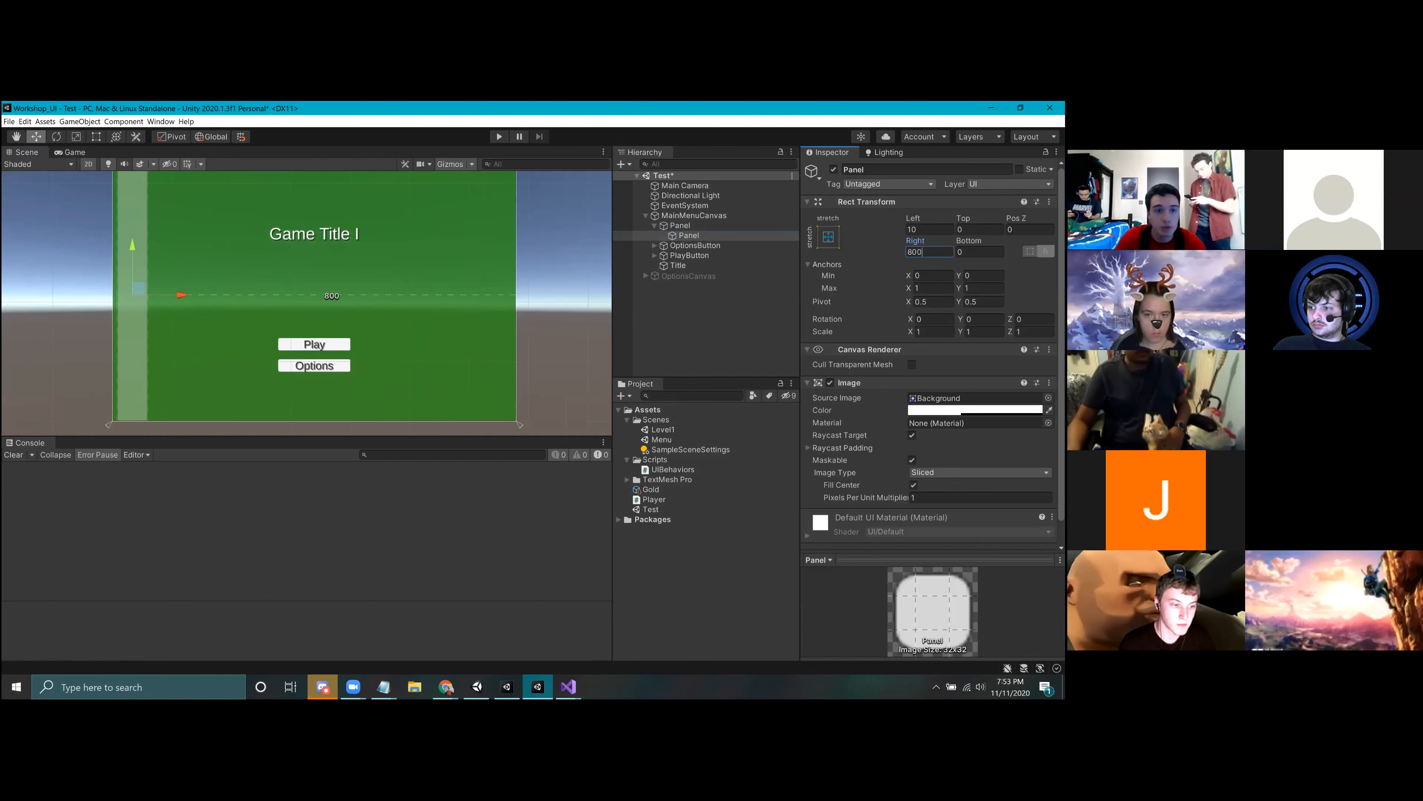
Step: Try a Right offset of 500 for the inner Panel and set it to 600
key(BackSpace)
key(BackSpace)
key(BackSpace)
text(699)
key(BackSpace)
key(BackSpace)
key(BackSpace)
text(500)
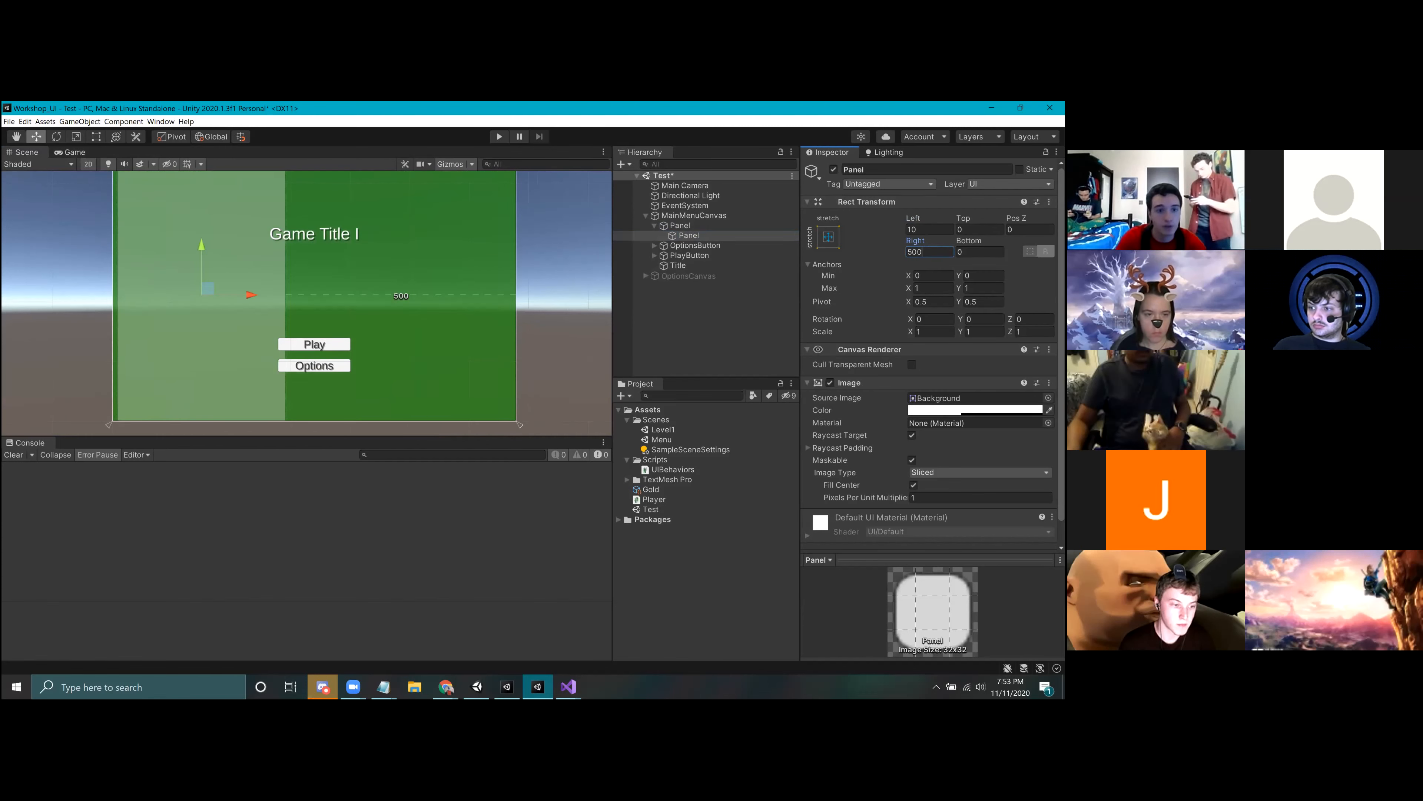
key(BackSpace)
key(BackSpace)
key(BackSpace)
text(600)
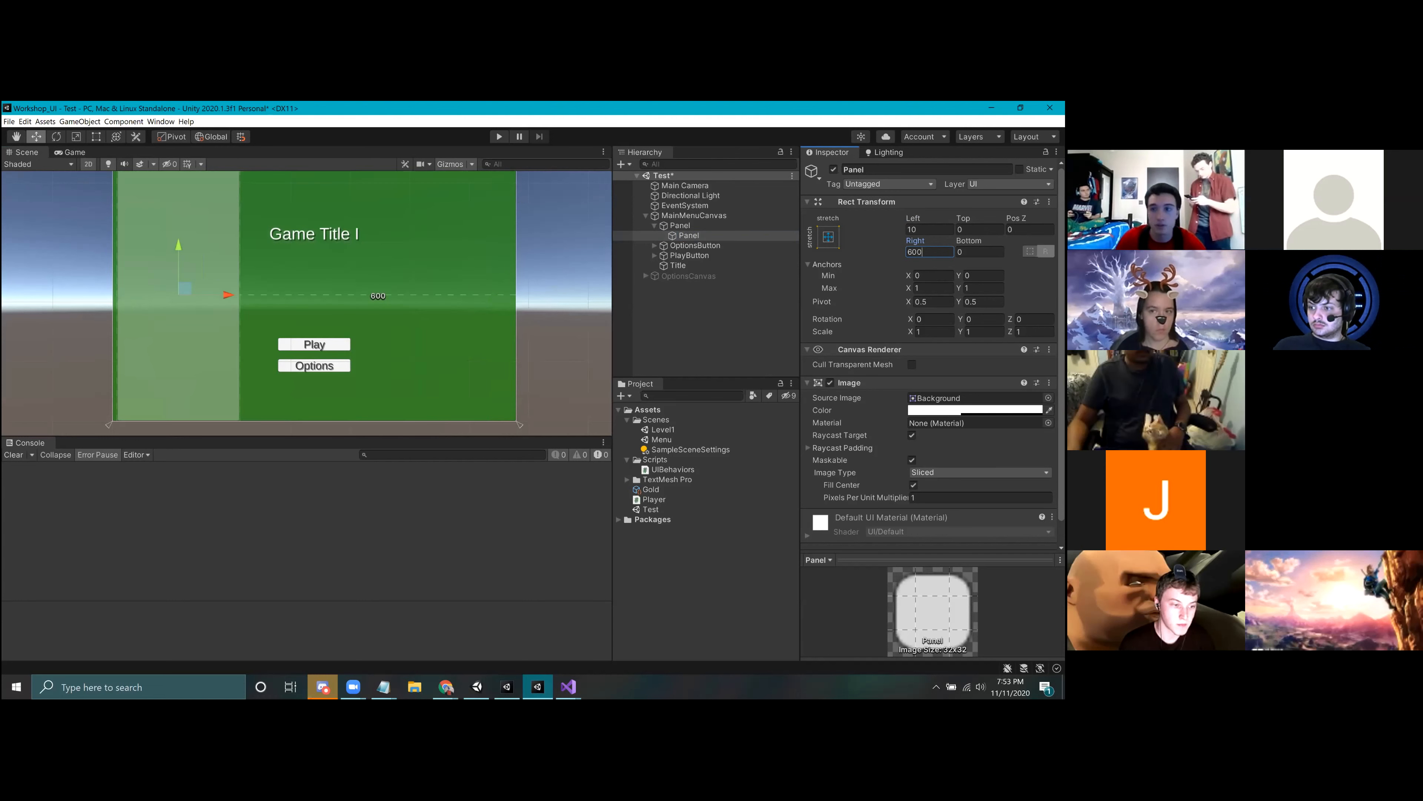
Step: Set the inner Panel's Top offset to 150 and Bottom offset to 10, and deselect it
click(980, 229)
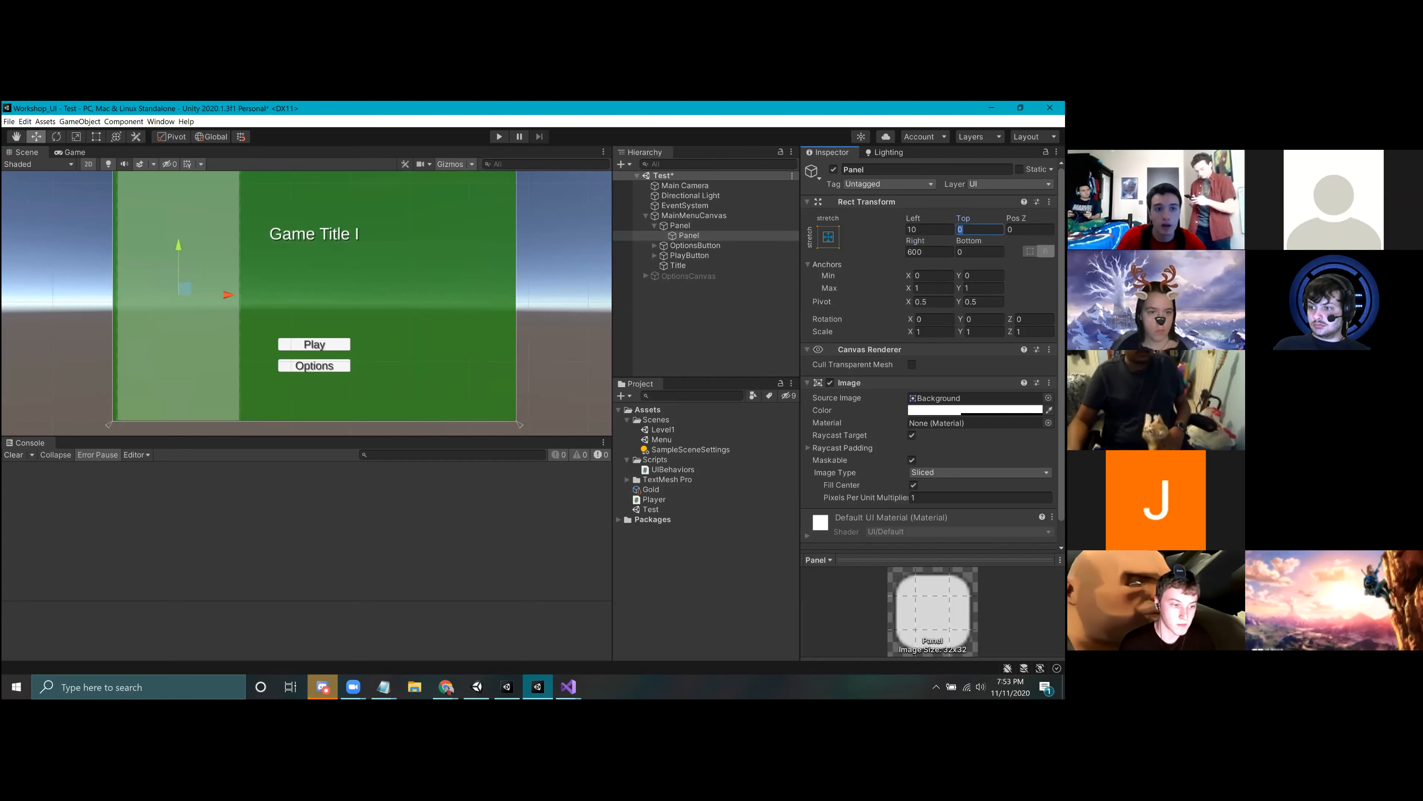
text(150)
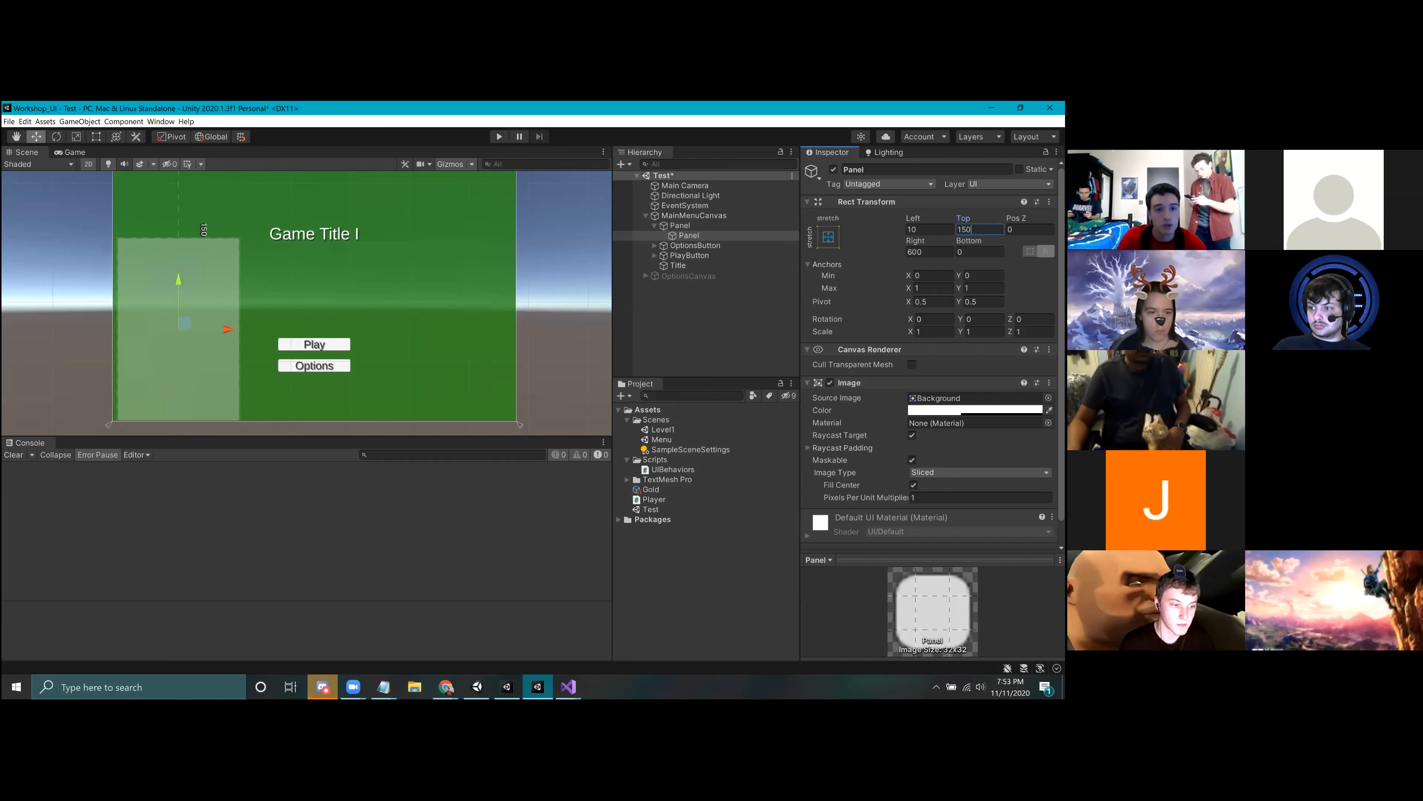
click(980, 251)
text(19)
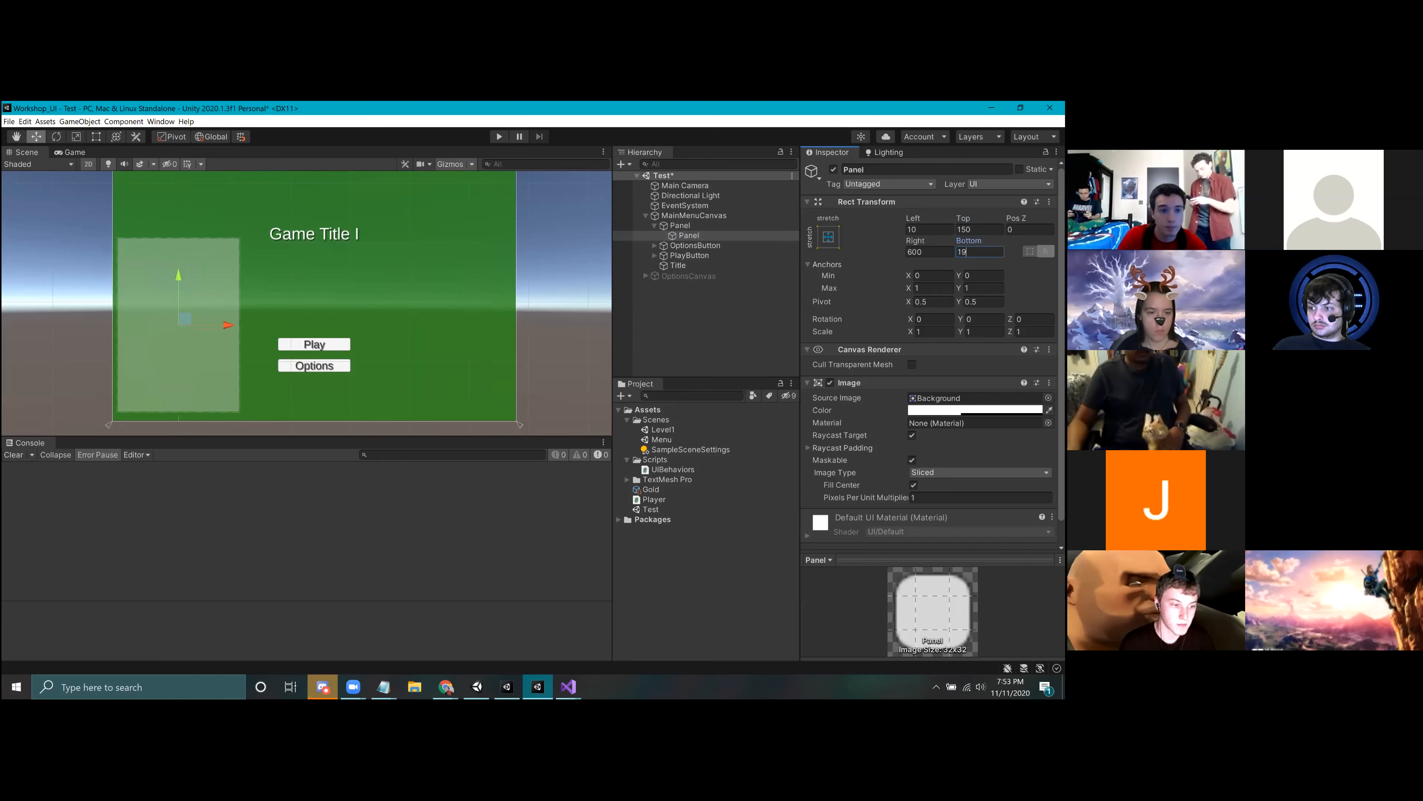
click(563, 315)
scroll(423, 341, down, 3)
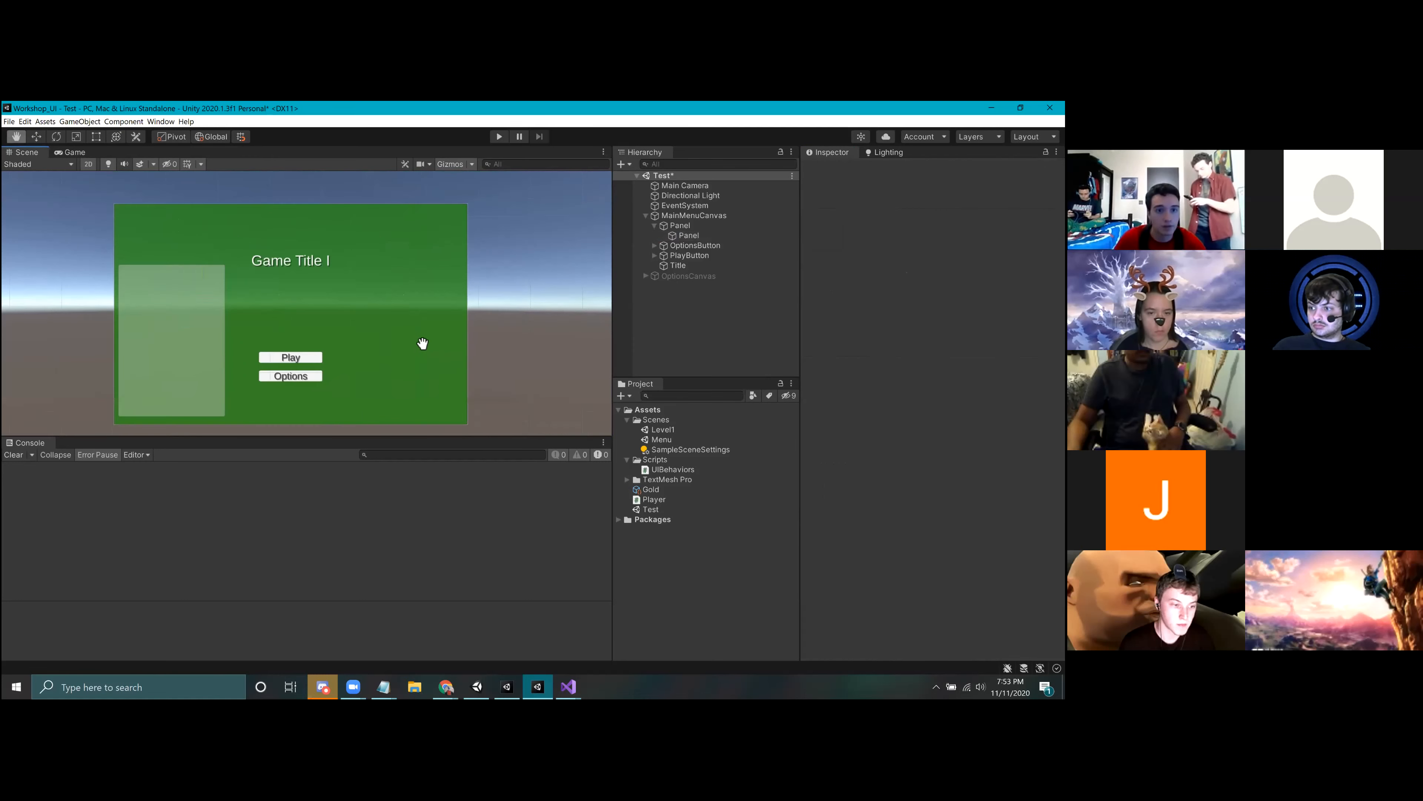
click(687, 235)
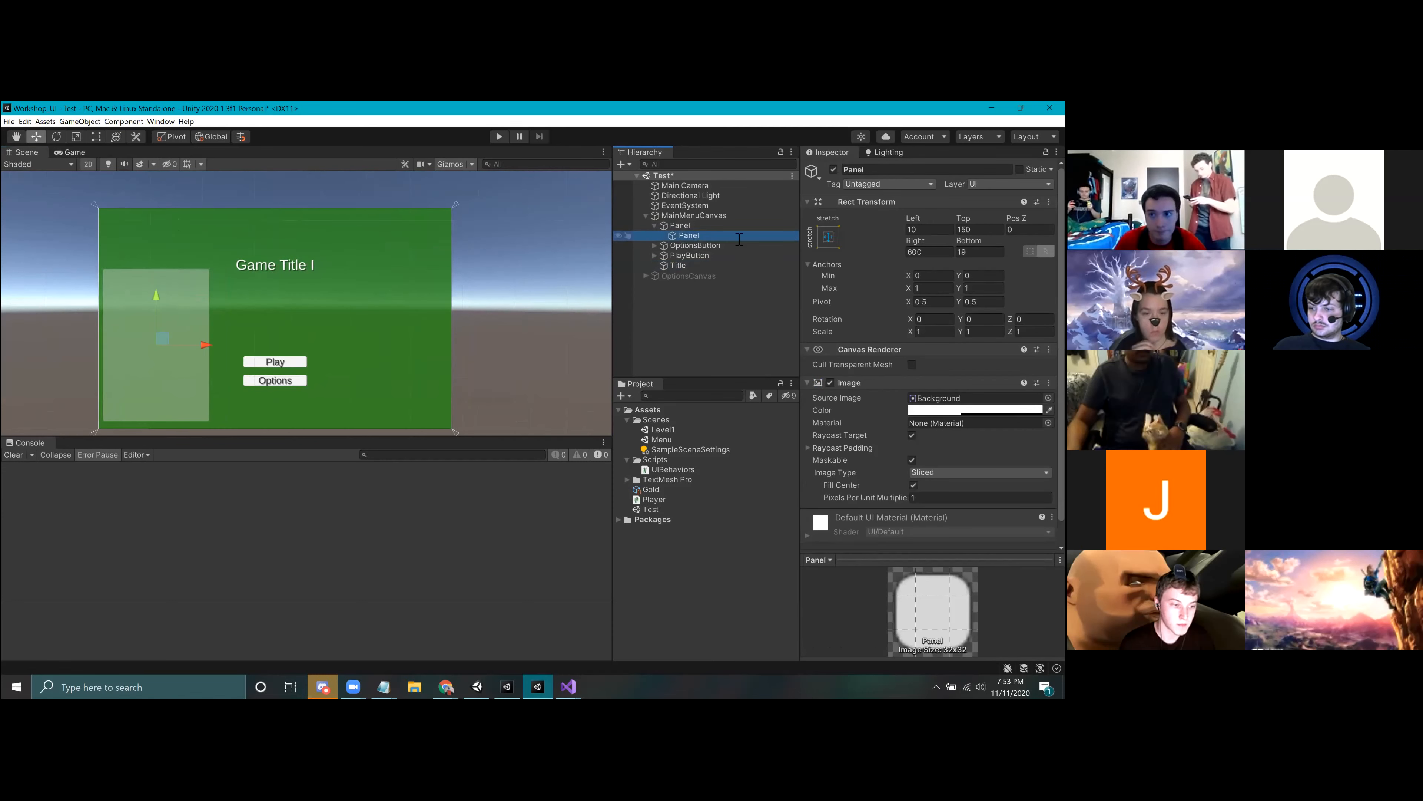
click(980, 252)
text(10)
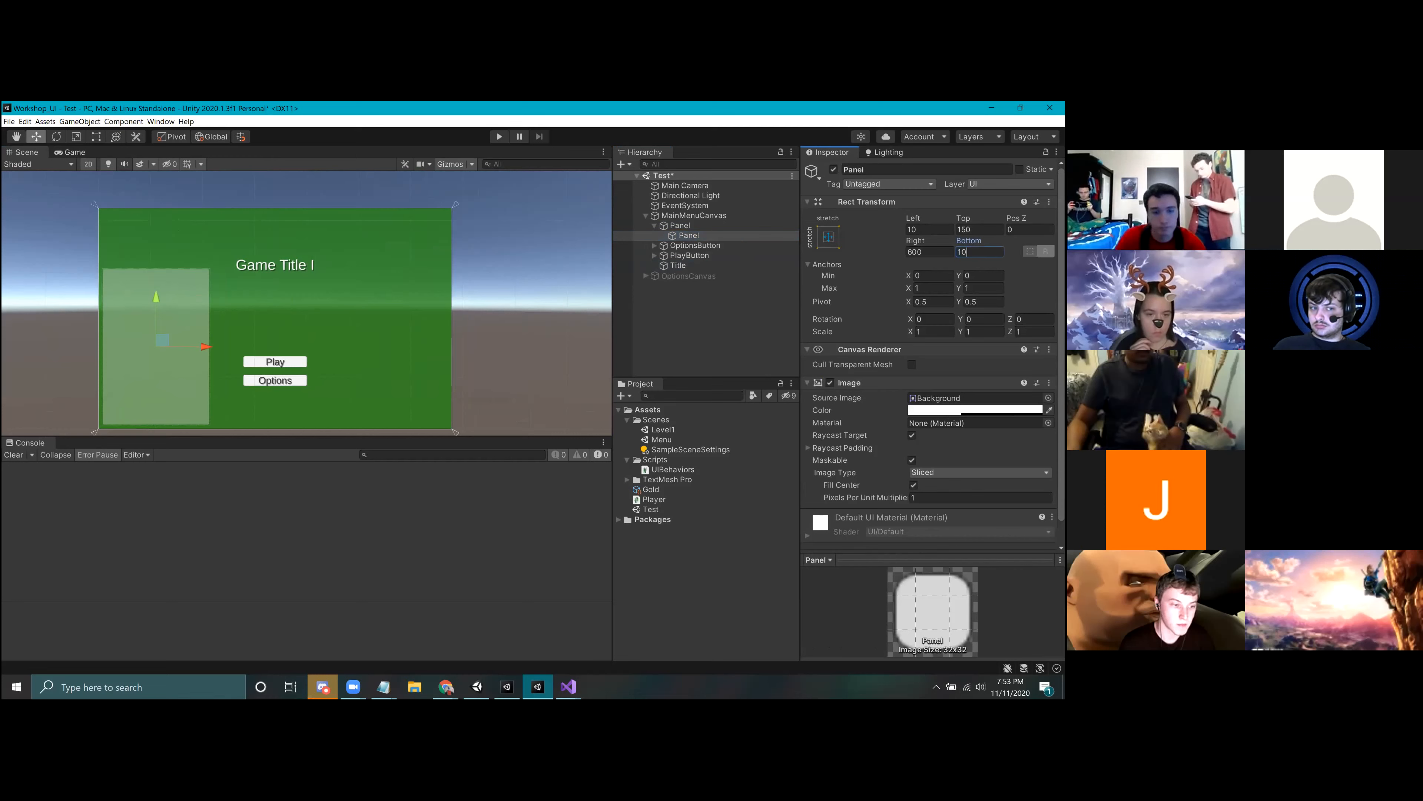
click(679, 352)
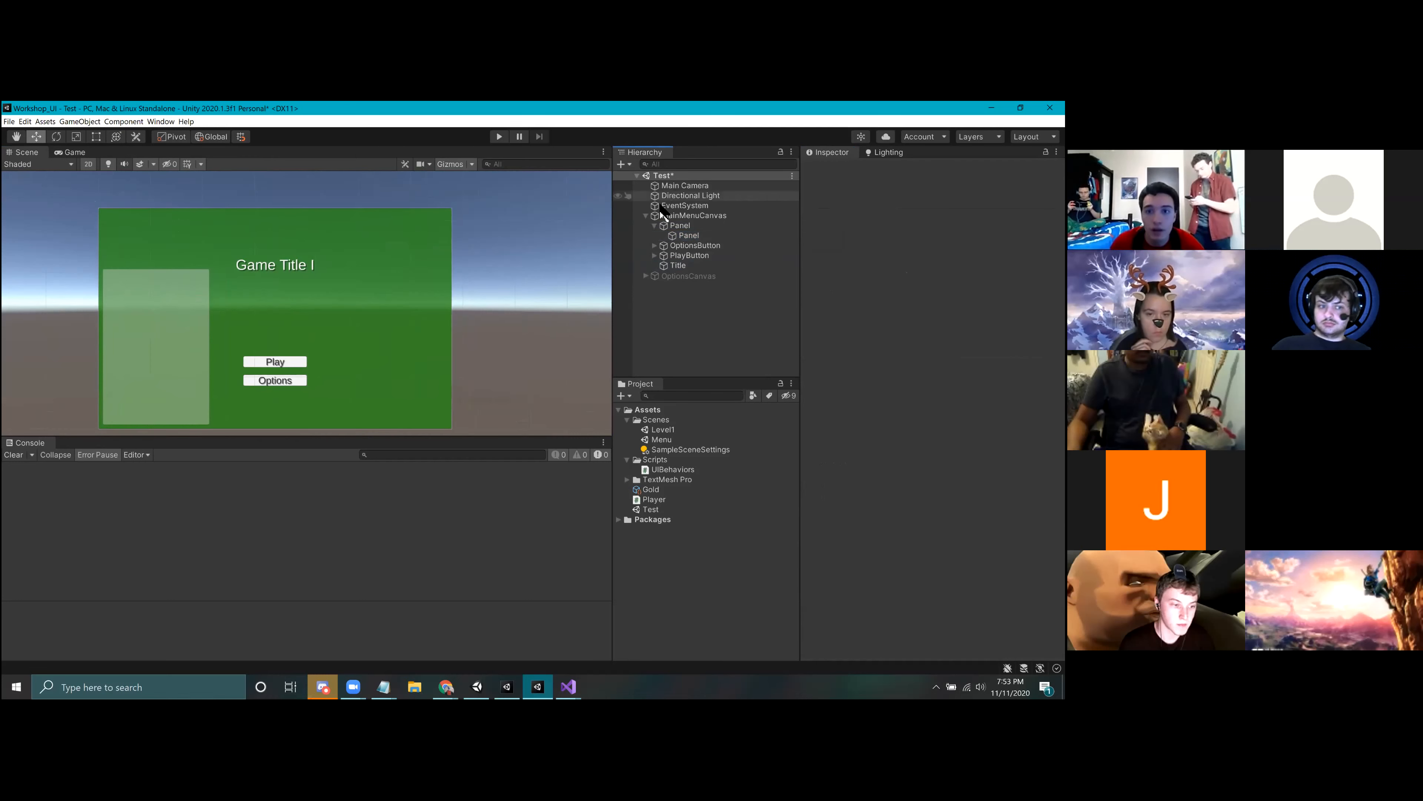
Step: Add a UI Button as a child of the inner Panel and move it up to Pos Y about 127
click(685, 239)
right_click(685, 238)
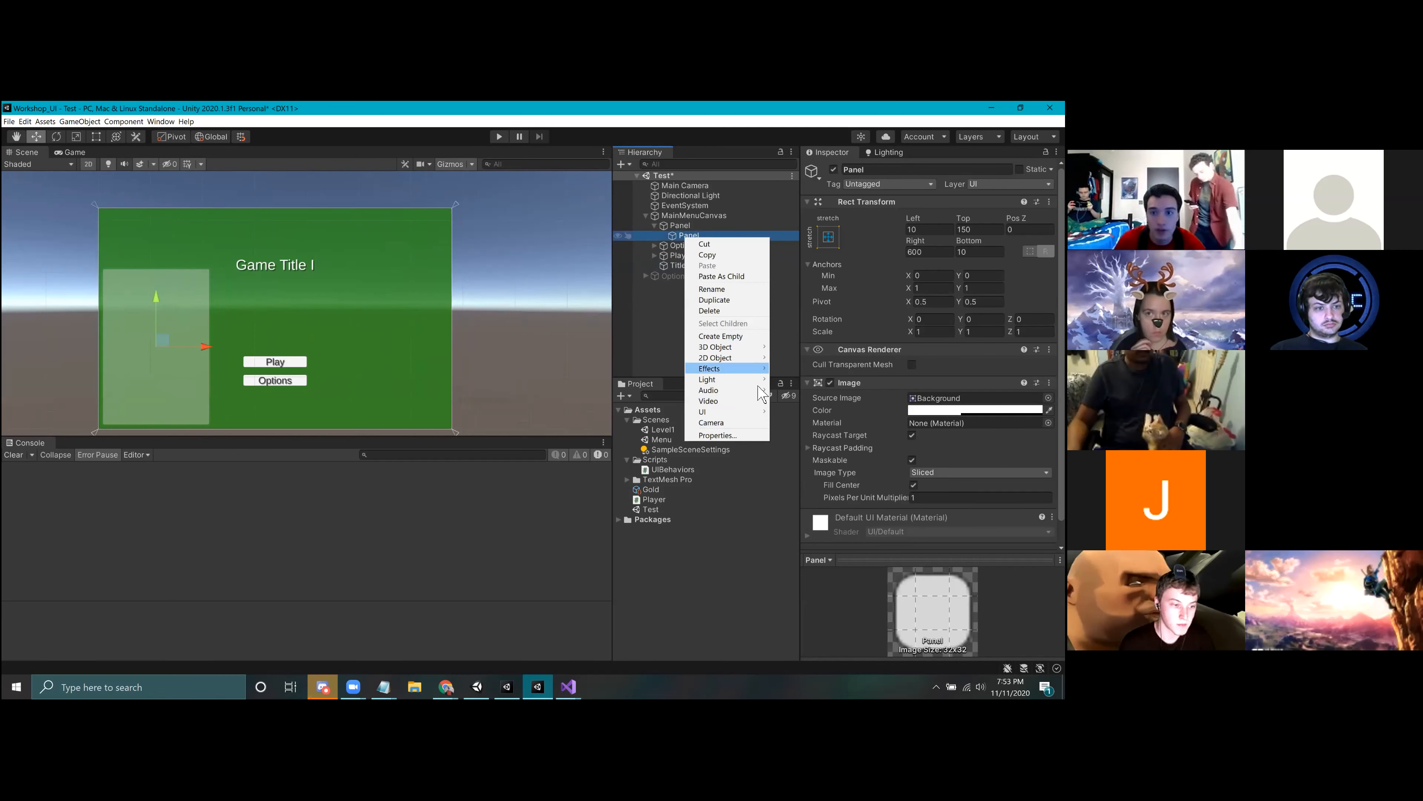
mouse_move(752, 414)
click(795, 455)
scroll(146, 351, up, 6)
drag(159, 299, 159, 231)
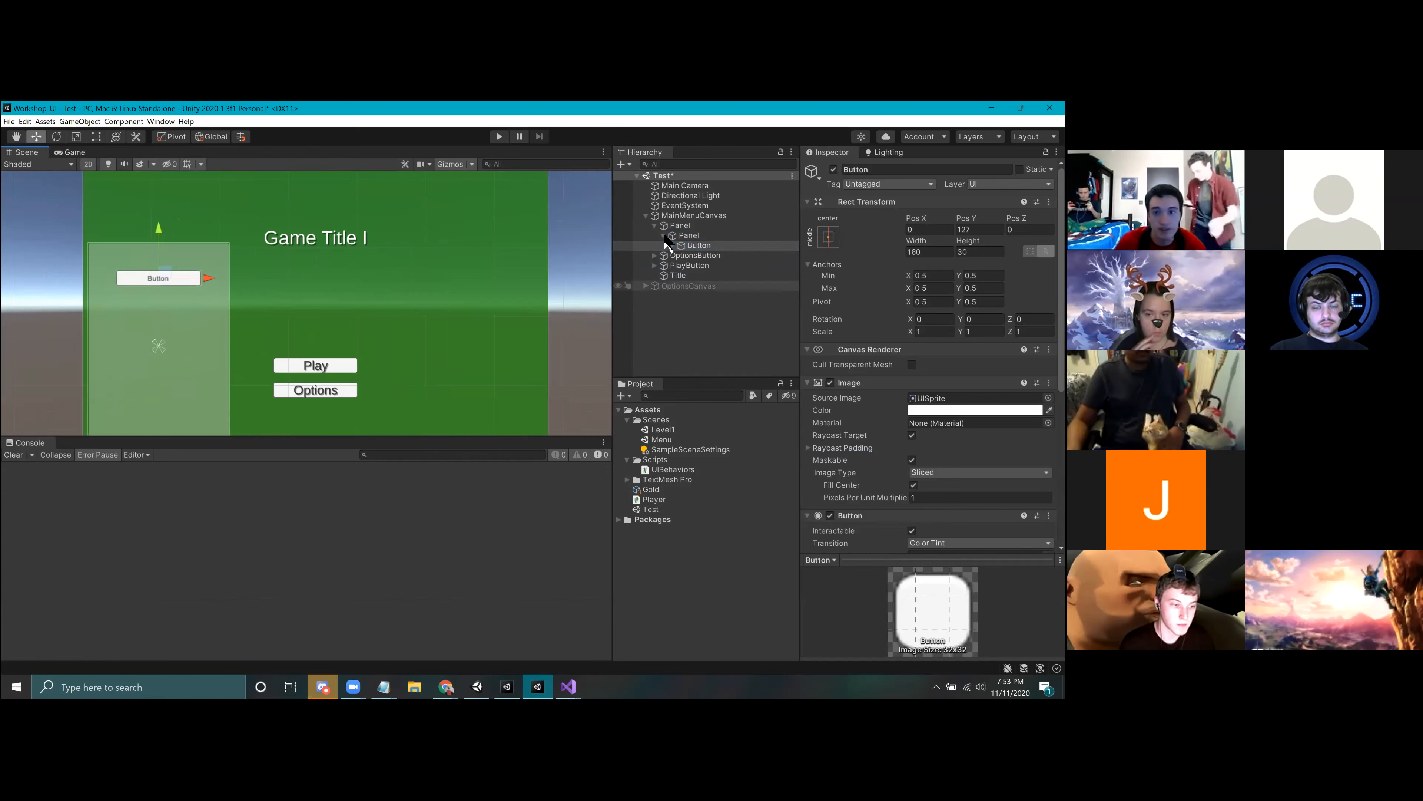
click(717, 364)
scroll(221, 324, down, 3)
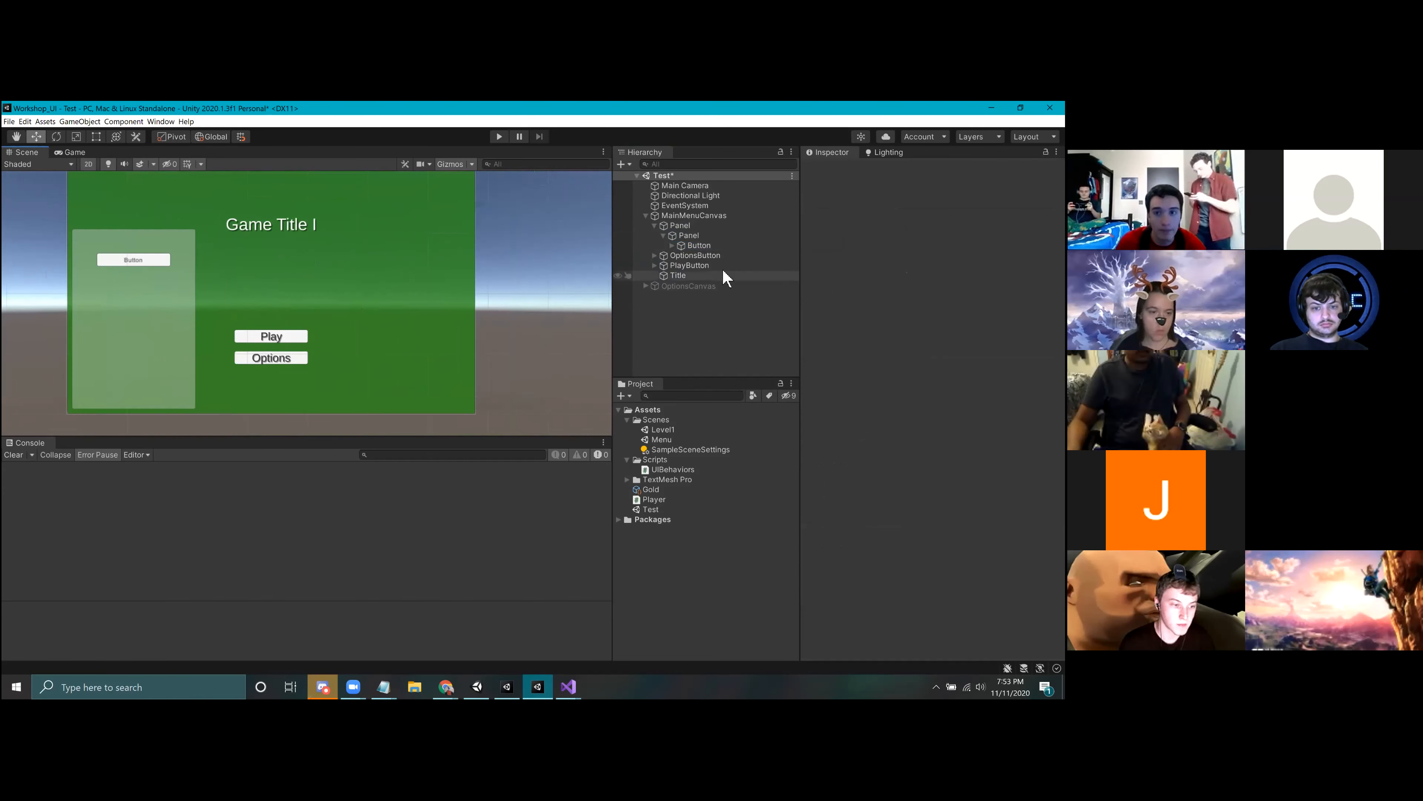
Step: Toggle the inner Panel's active state several times to show and hide its Button, and leave the Panel deactivated
click(688, 235)
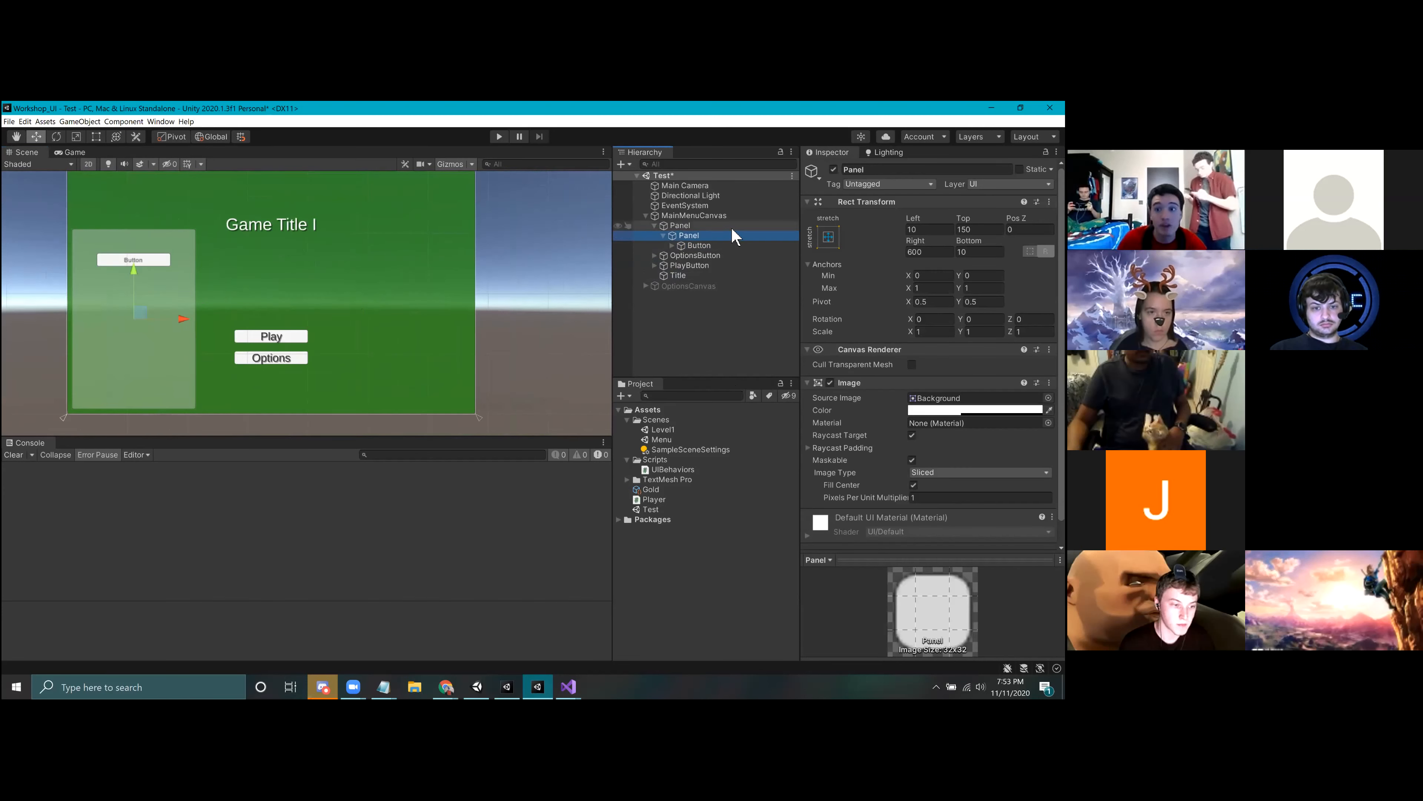
click(833, 169)
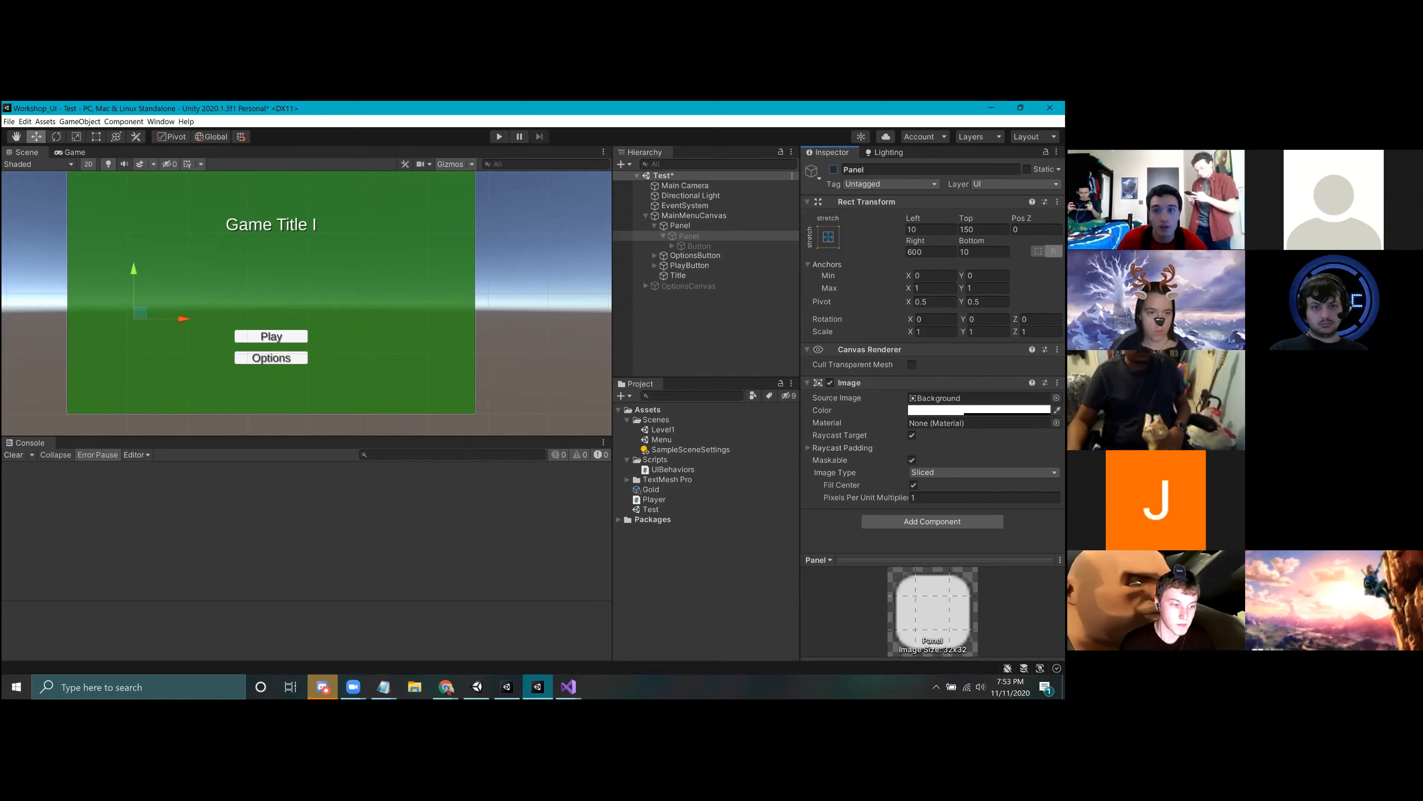
click(834, 170)
click(833, 170)
click(833, 169)
click(833, 169)
click(833, 169)
click(833, 169)
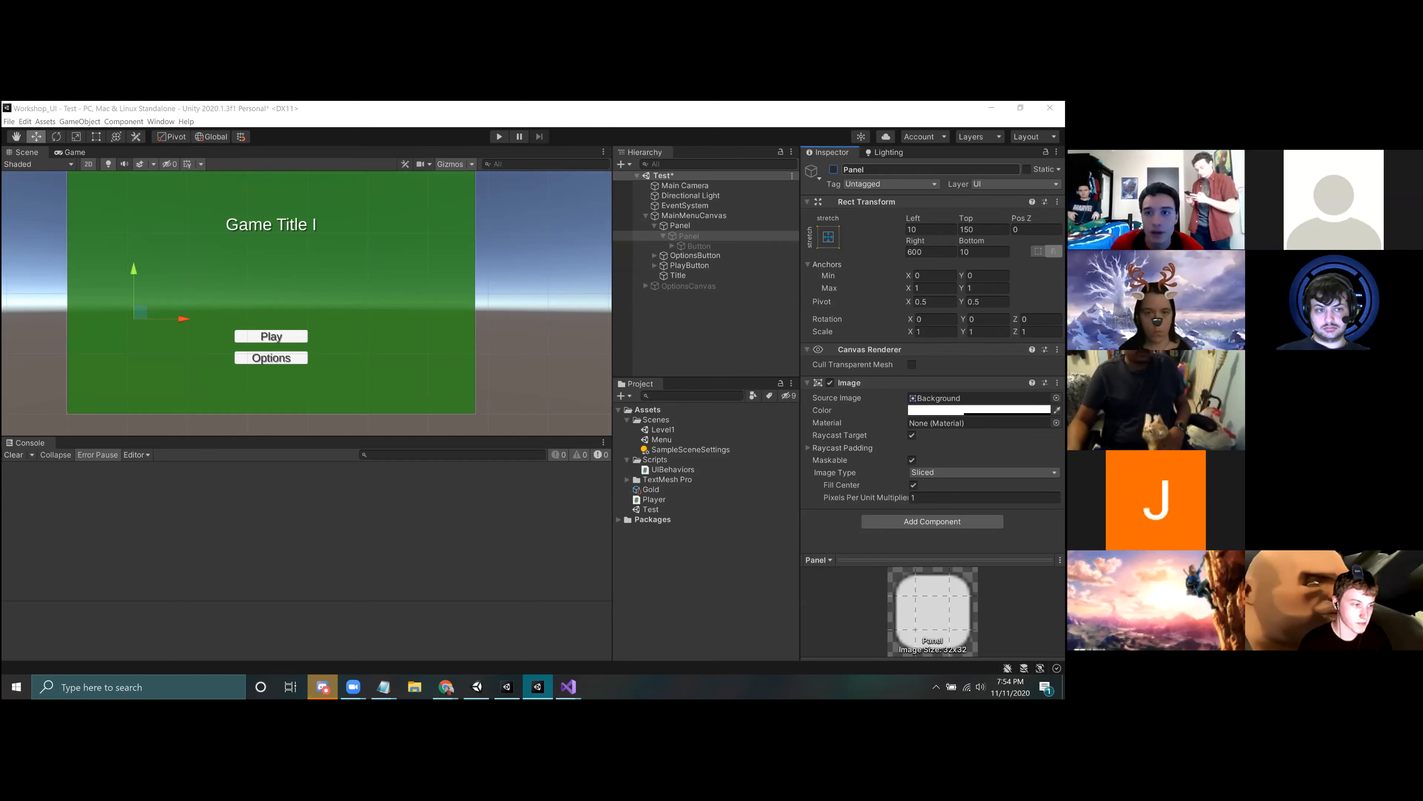
click(708, 350)
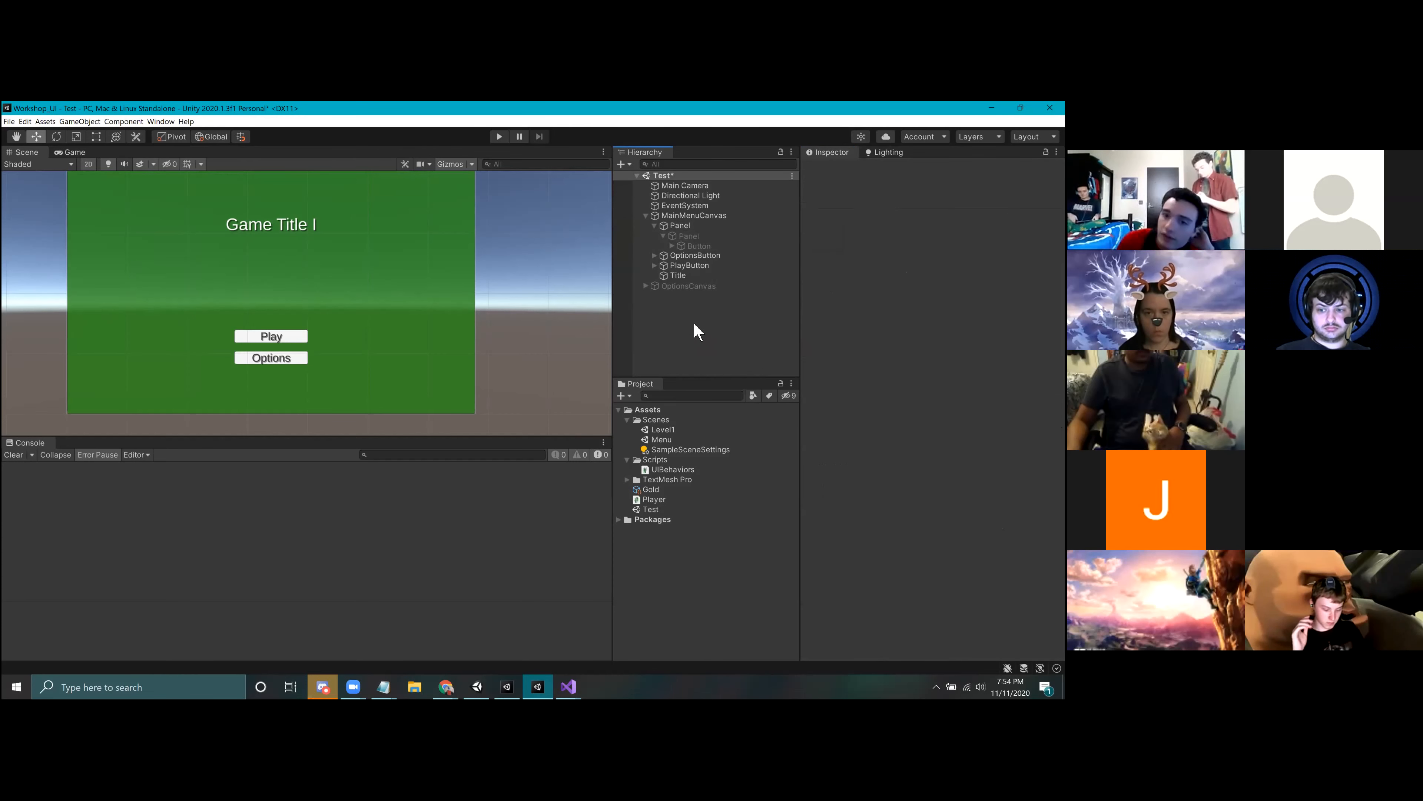
scroll(367, 302, down, 1)
middle_drag(367, 302, 416, 321)
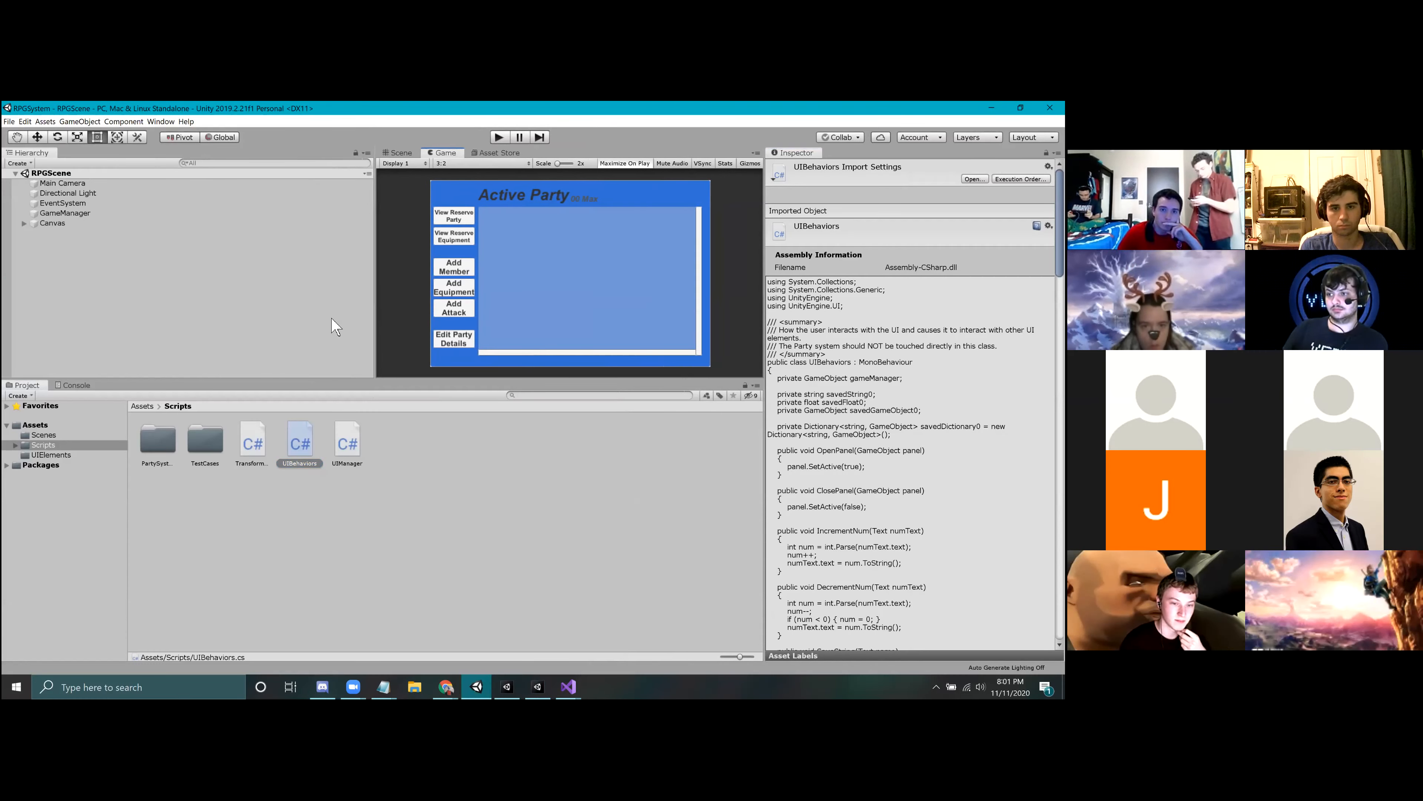
Step: Switch to the RPGSystem project, enlarge its Game view, and run RPGScene in Play mode
drag(374, 313, 229, 300)
drag(319, 380, 319, 477)
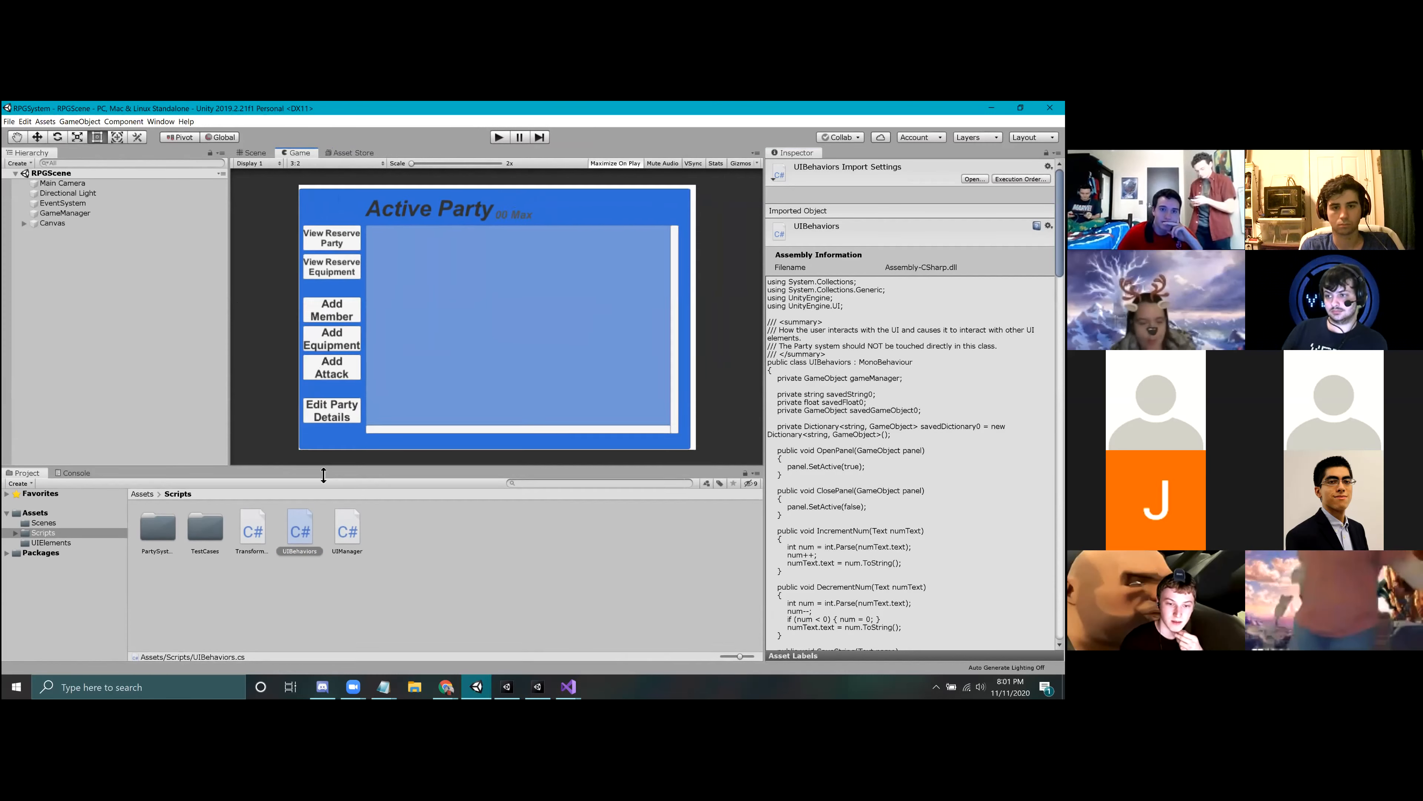
click(196, 391)
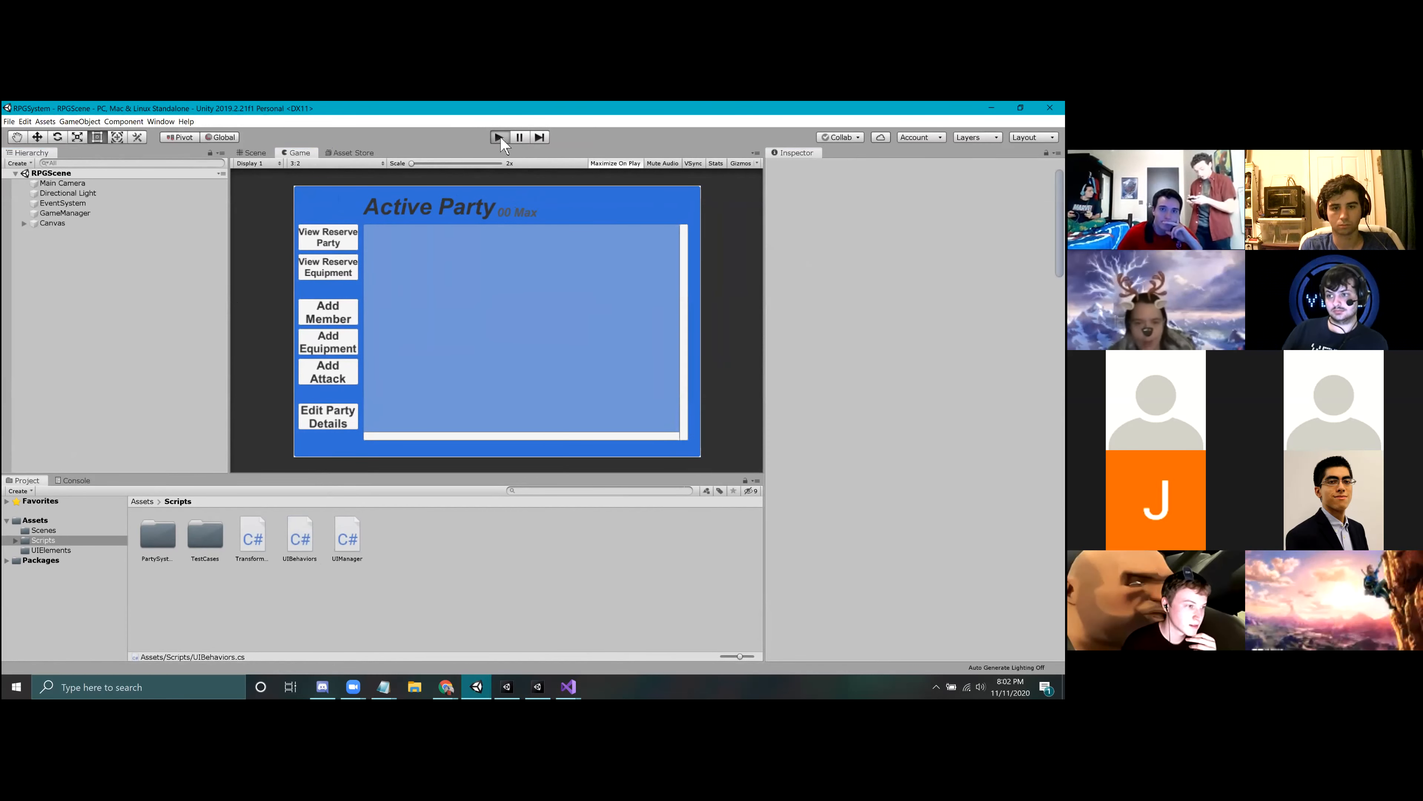
click(499, 137)
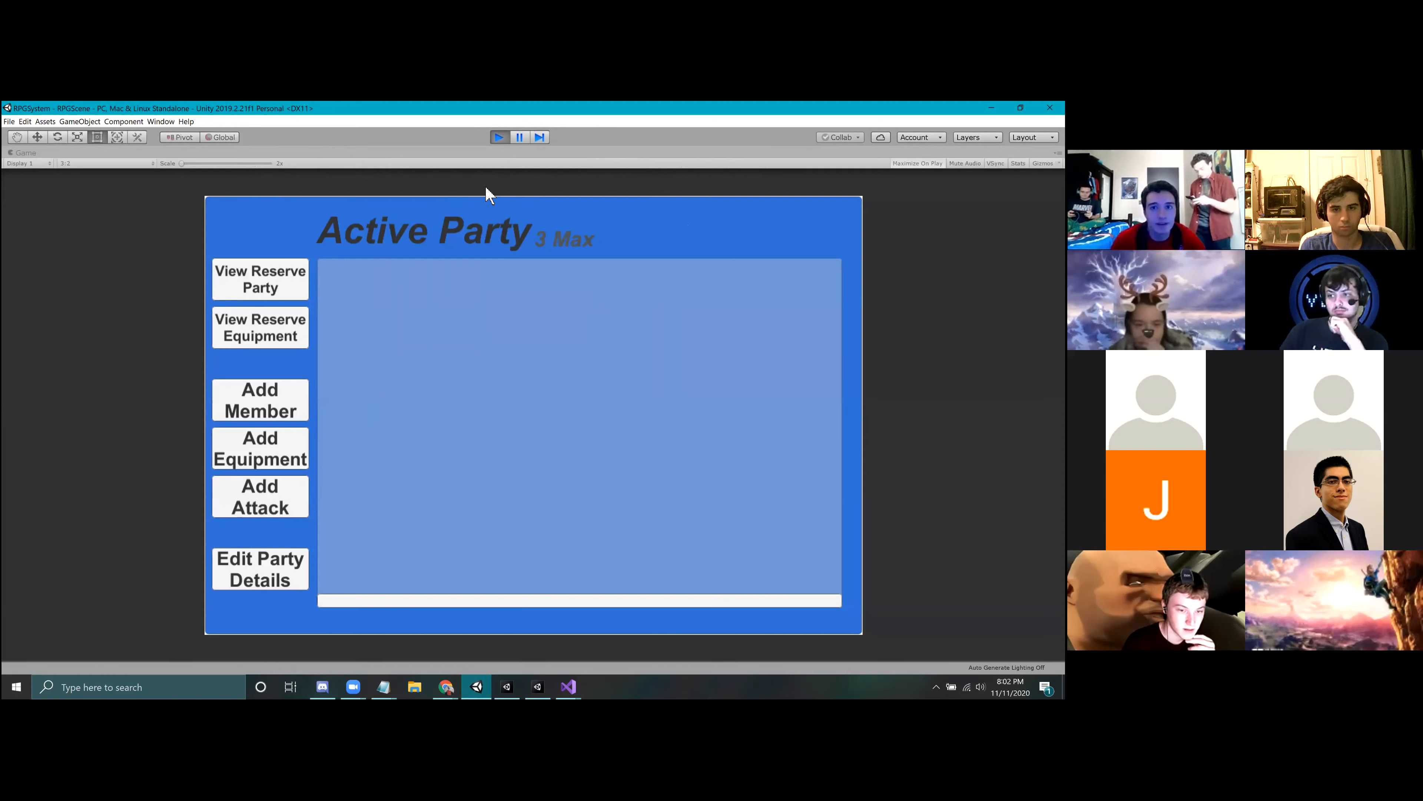
Step: Set the Game view's aspect ratio to 16:9 and start adding a party member named Anakin
click(78, 164)
click(84, 248)
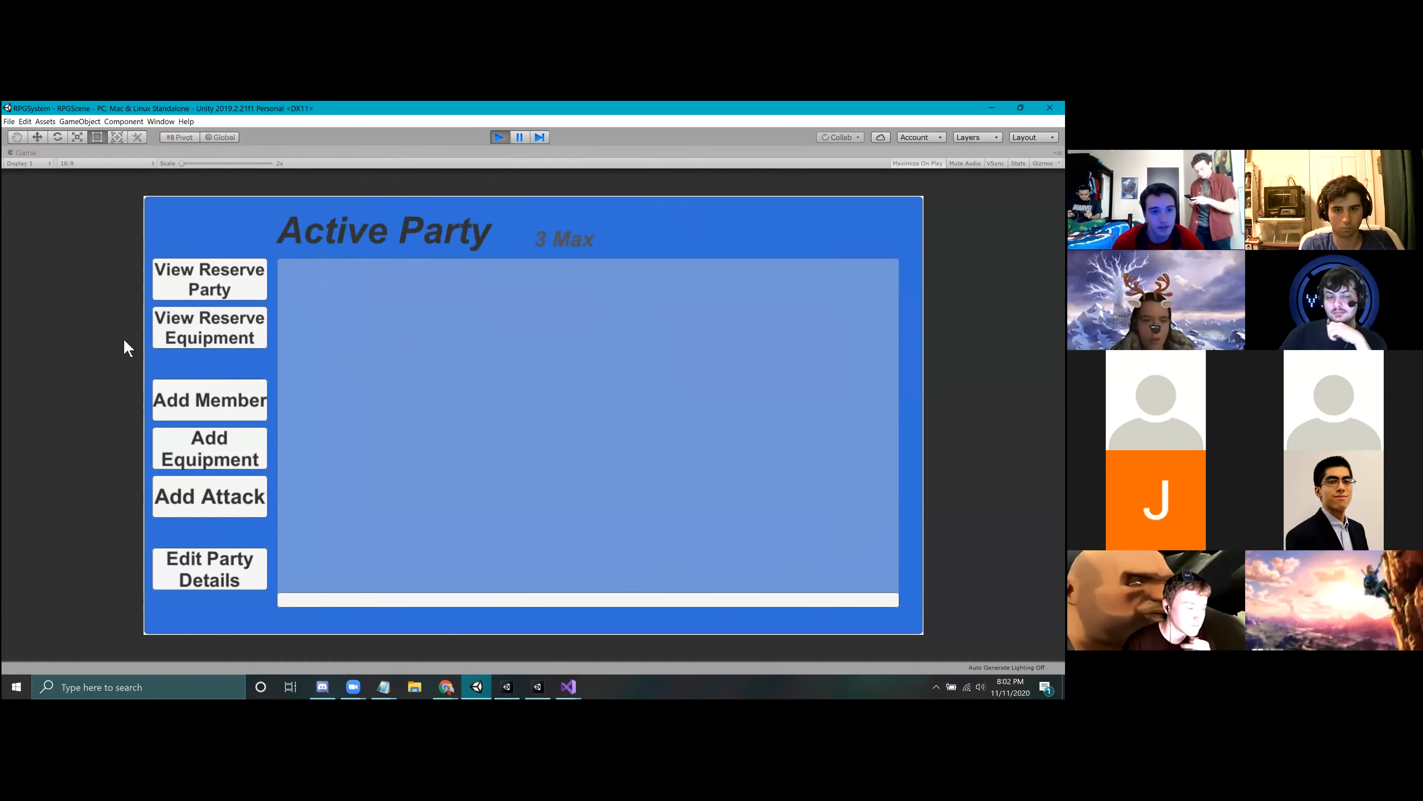
click(205, 404)
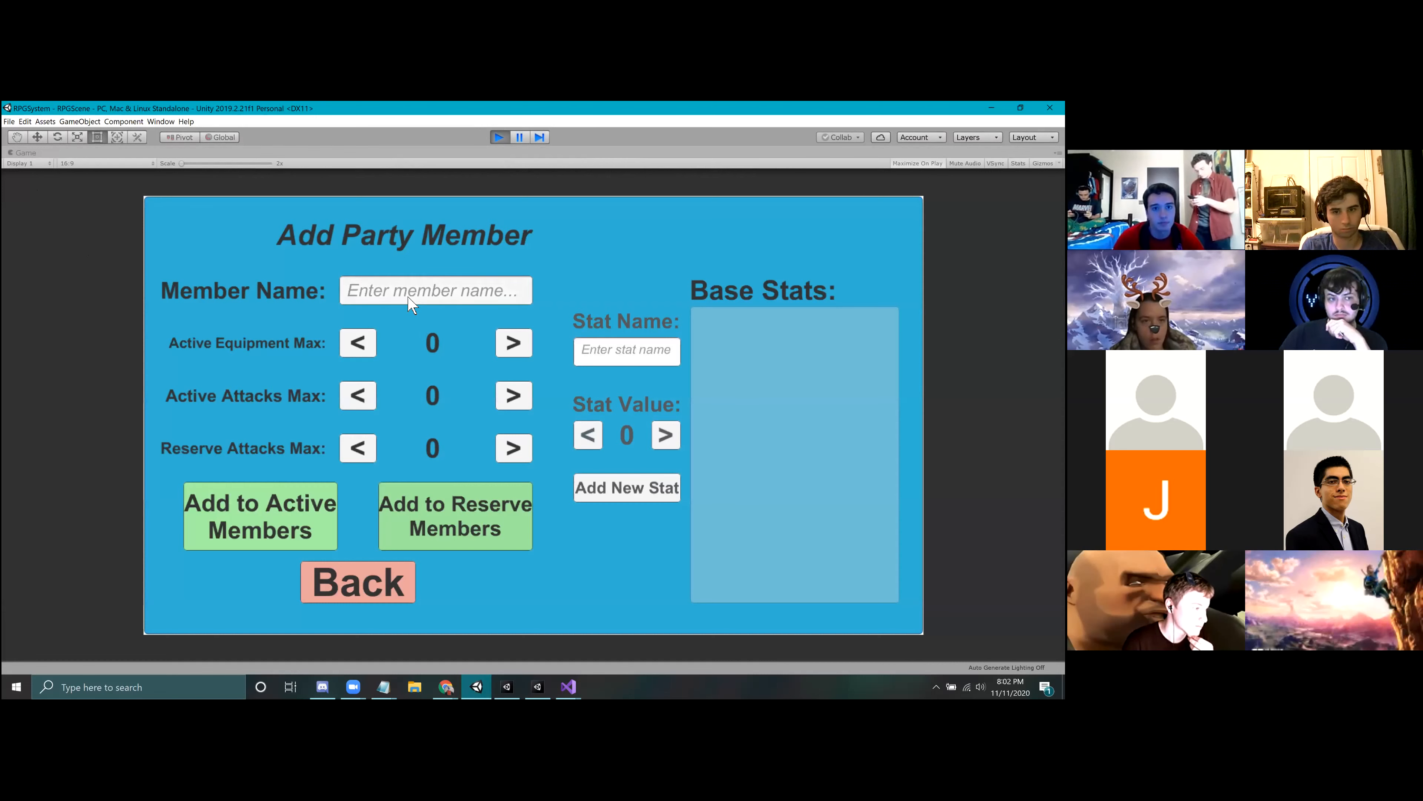
text(Anakin)
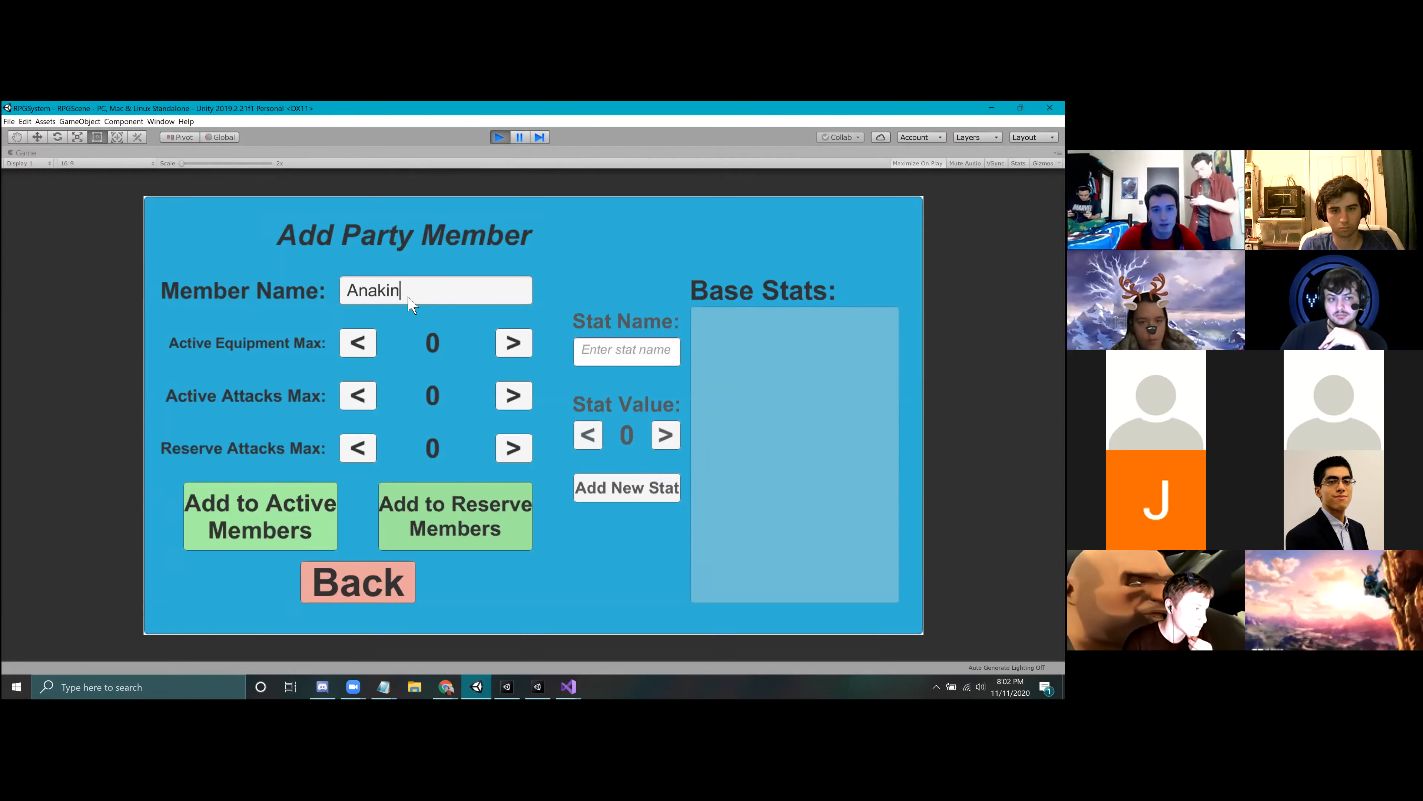
Step: Set the new member's Active Equipment Max to 3, Active Attacks Max to 4 and Reserve Attacks Max to 2
double_click(511, 343)
click(511, 344)
double_click(509, 398)
double_click(509, 398)
click(519, 448)
click(519, 449)
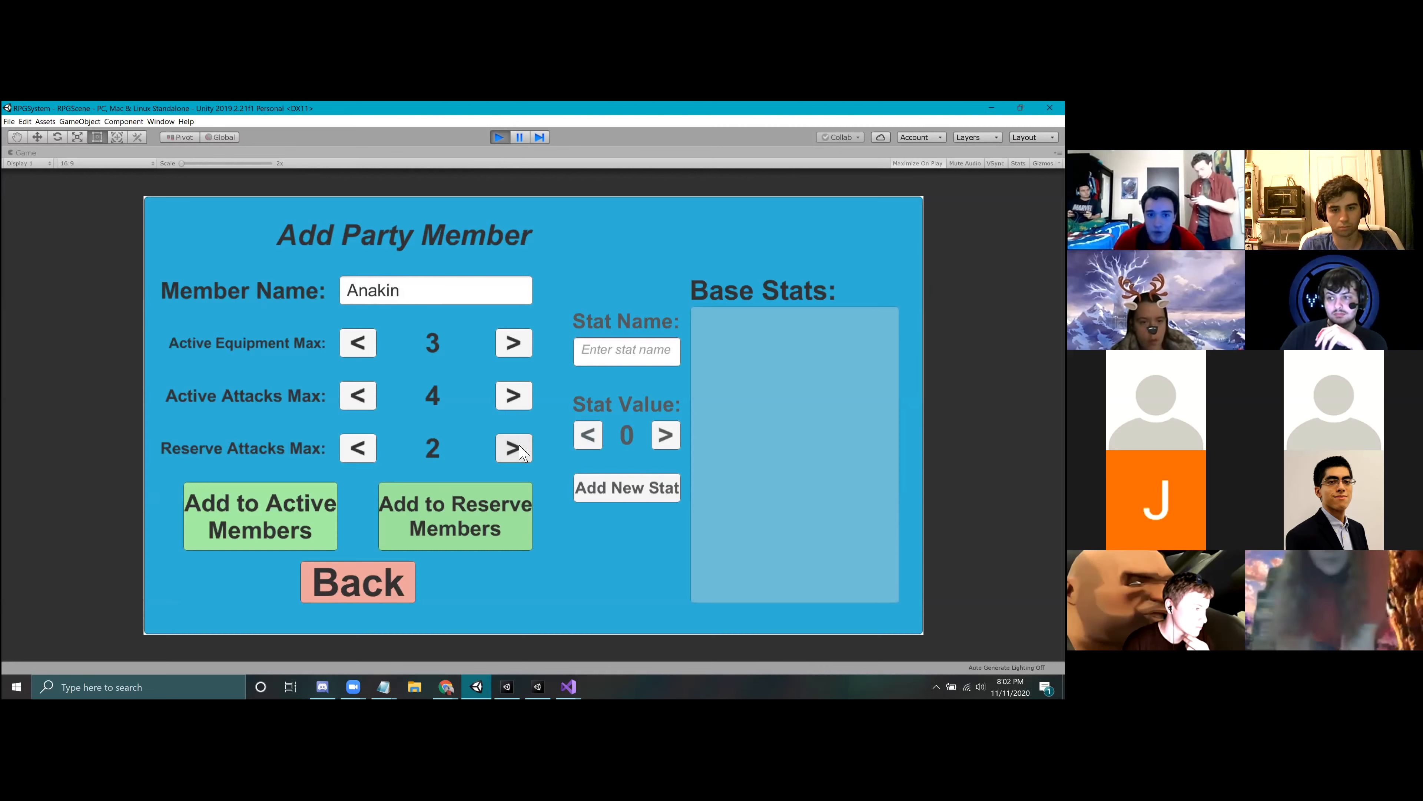
Step: Add an ATK base stat with a value of 4 to the new member
click(644, 354)
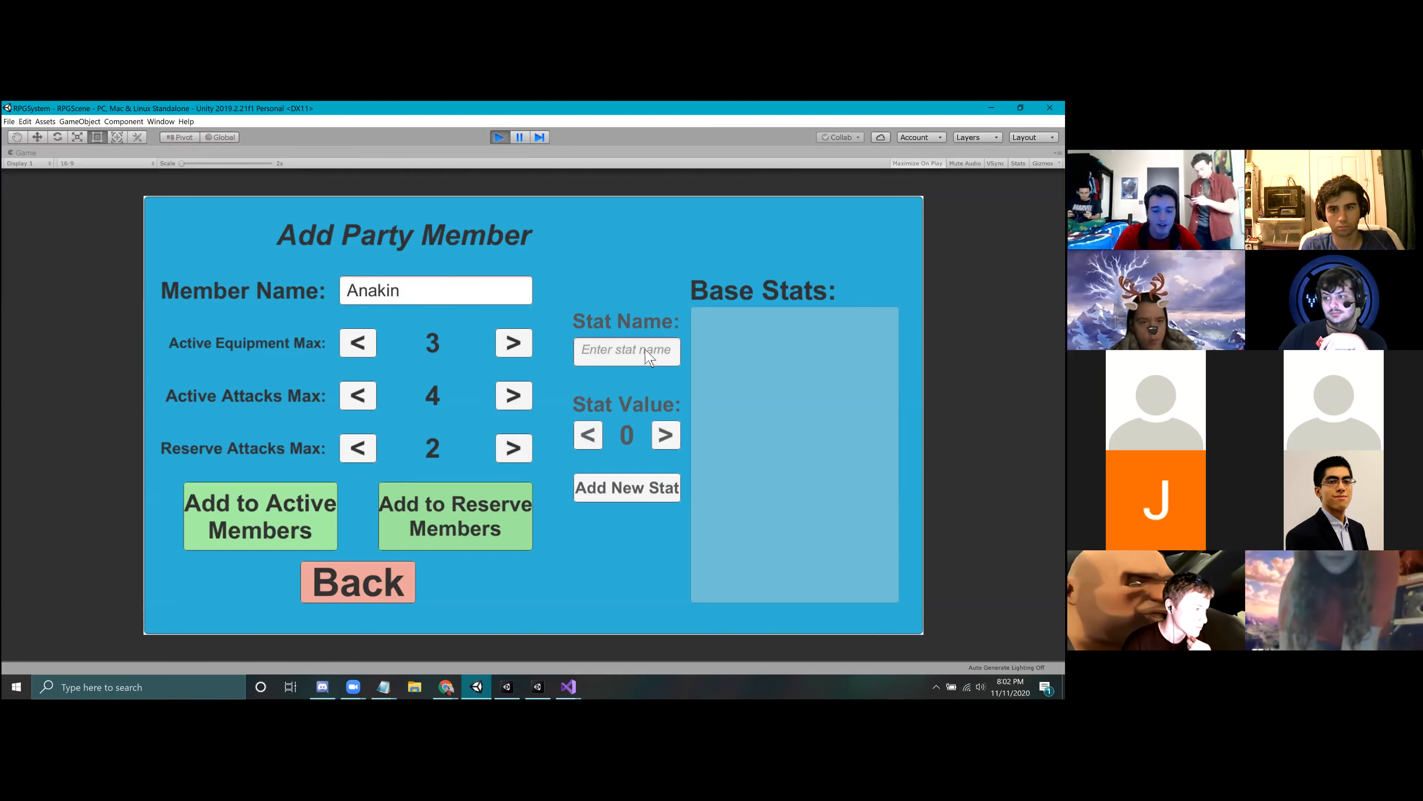
text(ATK)
click(665, 436)
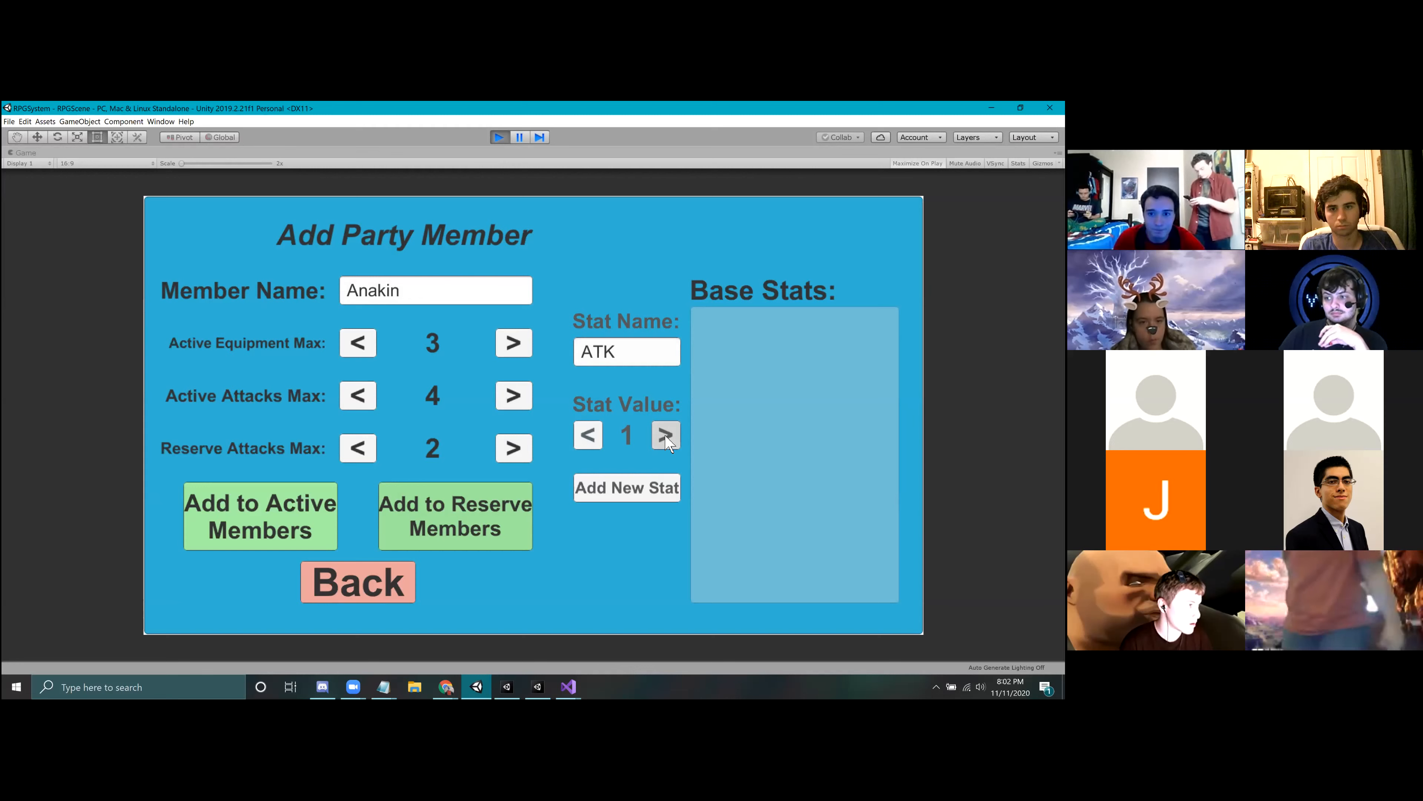
triple_click(666, 436)
click(633, 488)
Step: Add a DEF base stat with a value of 2 to the new member
click(632, 362)
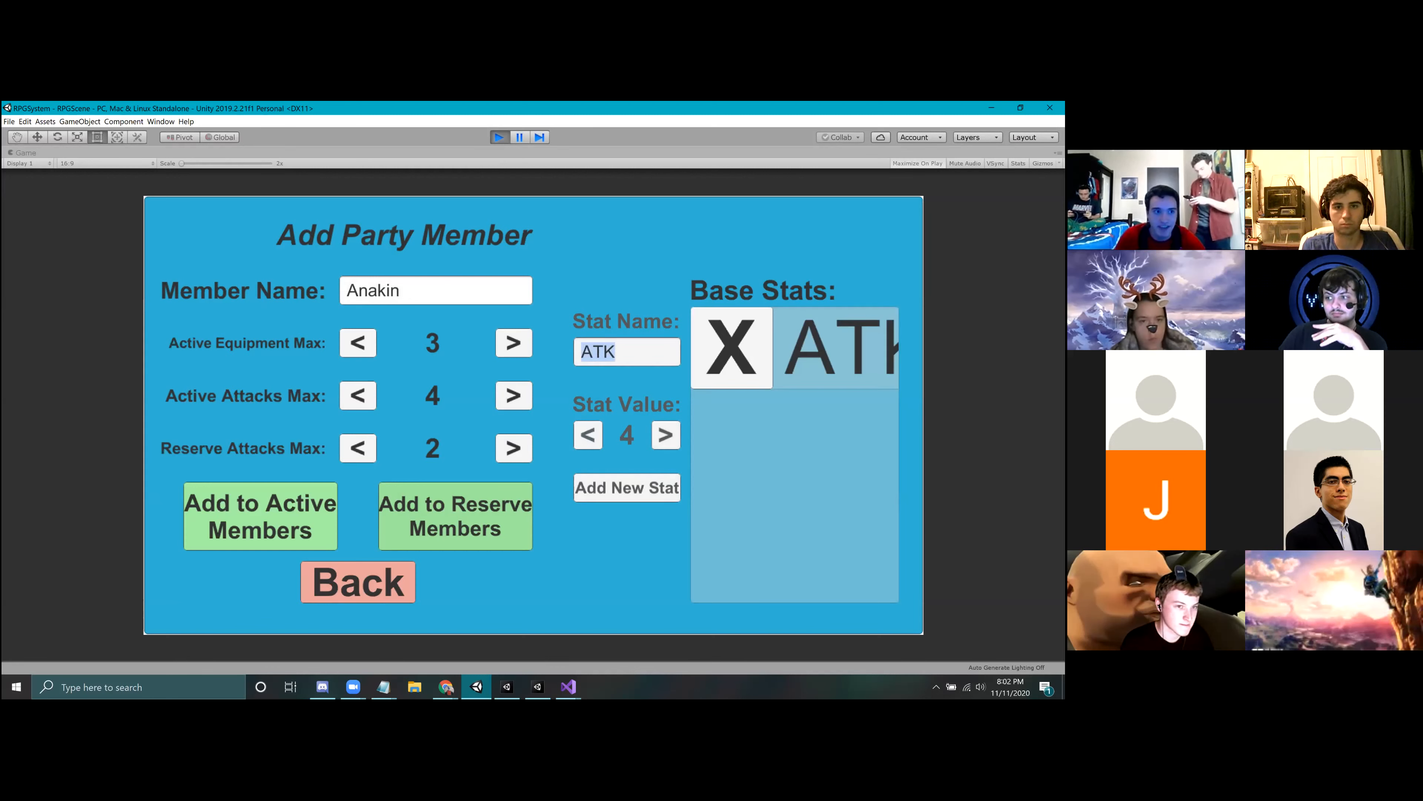
text(DE)
click(588, 435)
click(588, 435)
click(616, 489)
Step: Add Anakin to the active members and go back to the Active Party screen to review the member's card
click(242, 503)
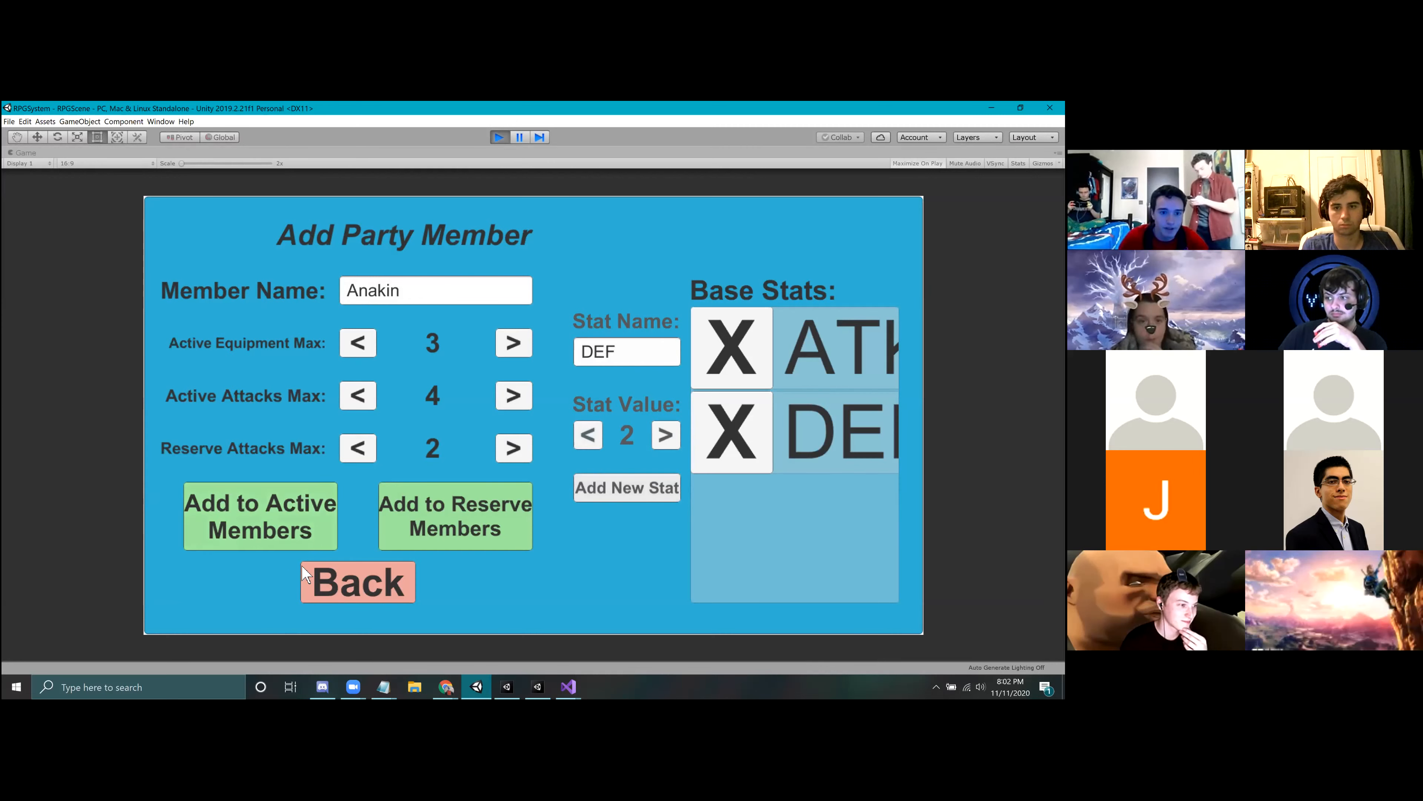
click(326, 580)
scroll(718, 385, down, 3)
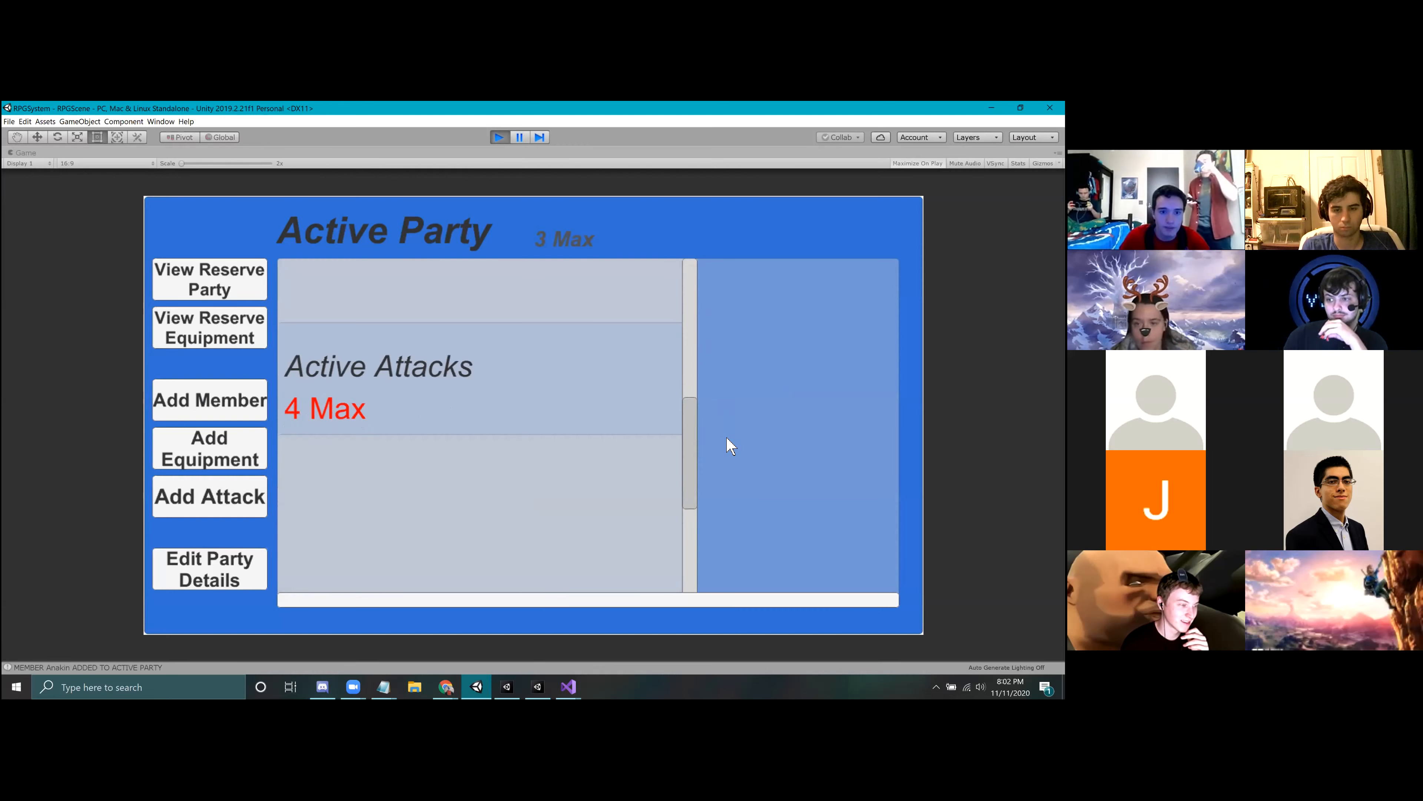
scroll(706, 318, up, 5)
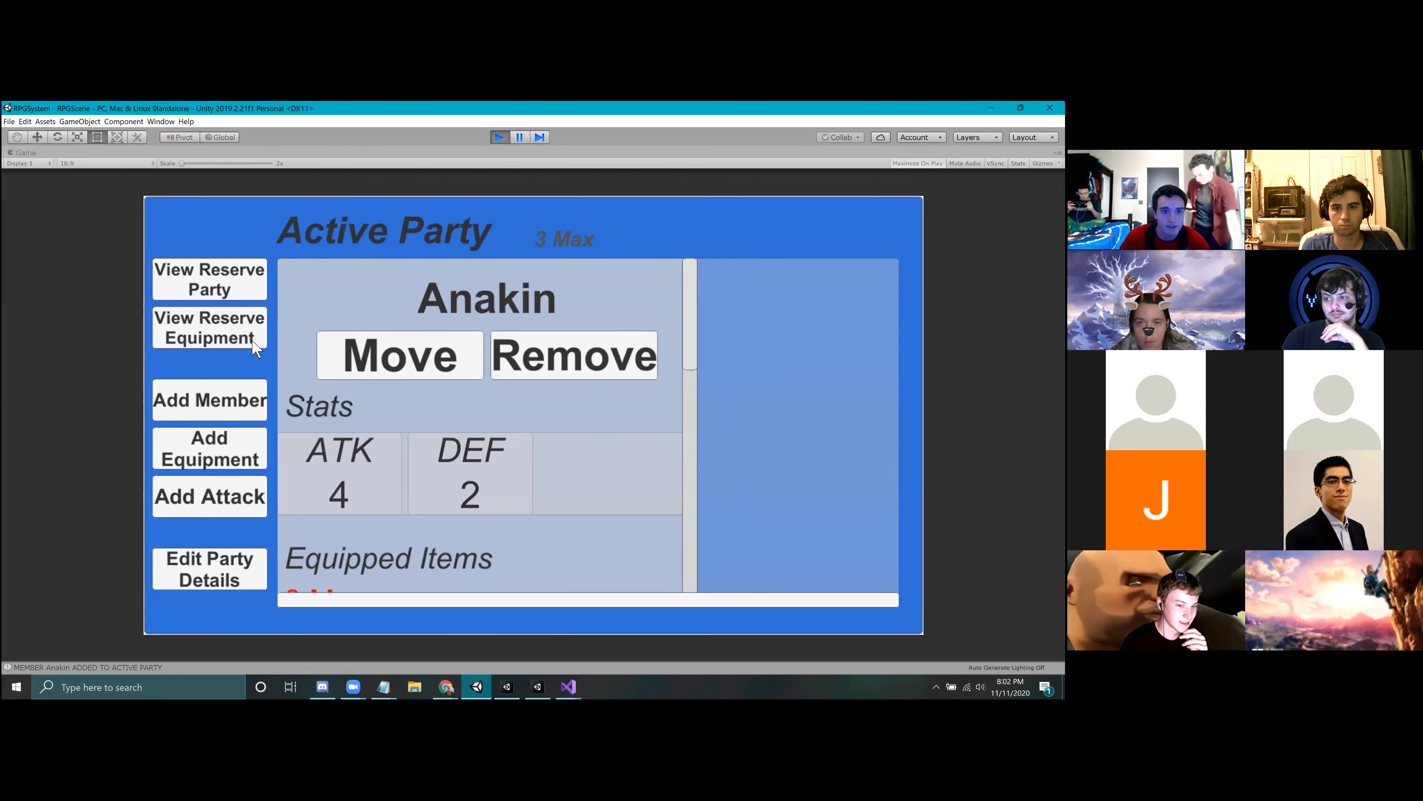
Step: Start a new equipment item named Lightsaber and give it an ATK stat effect of 8
click(253, 454)
click(417, 303)
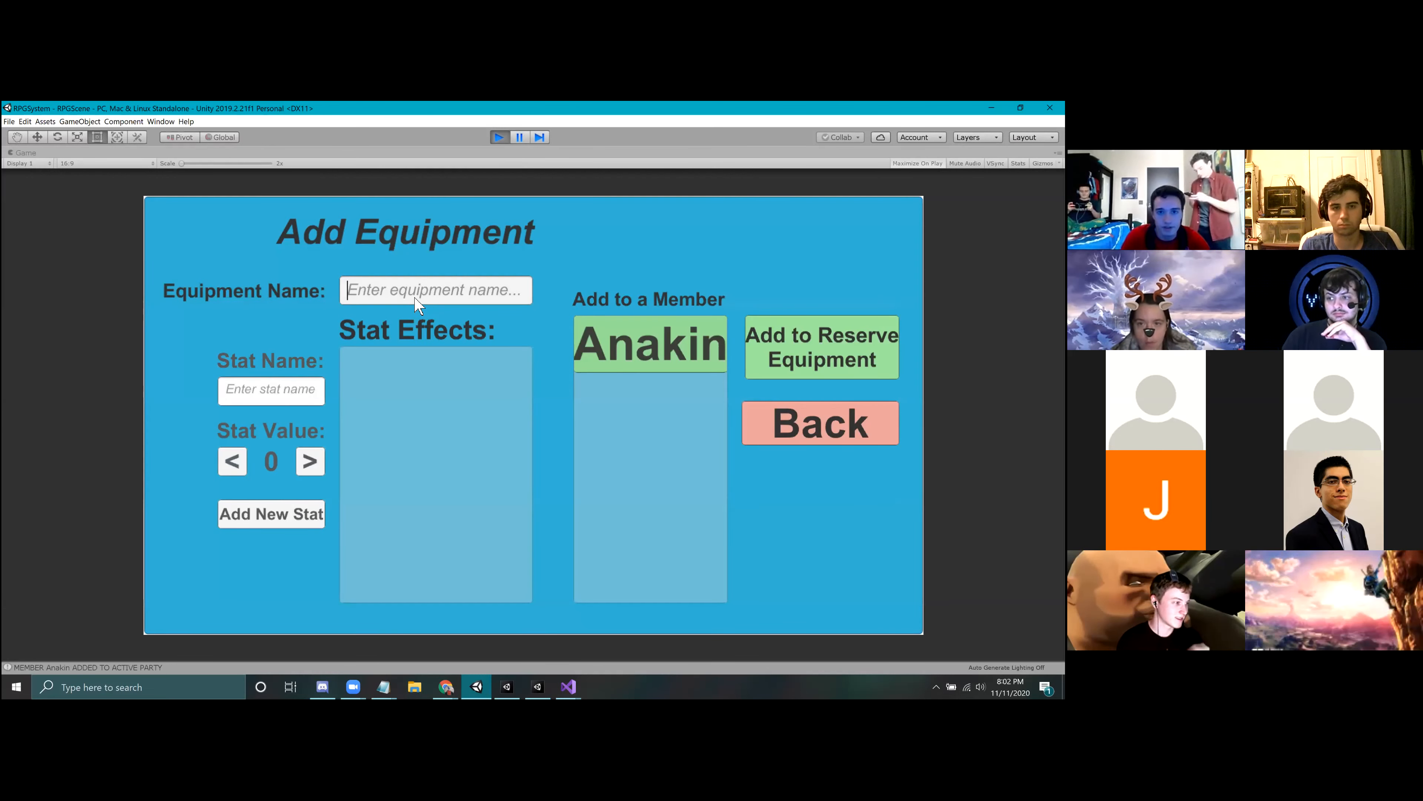
text(Lightsaber)
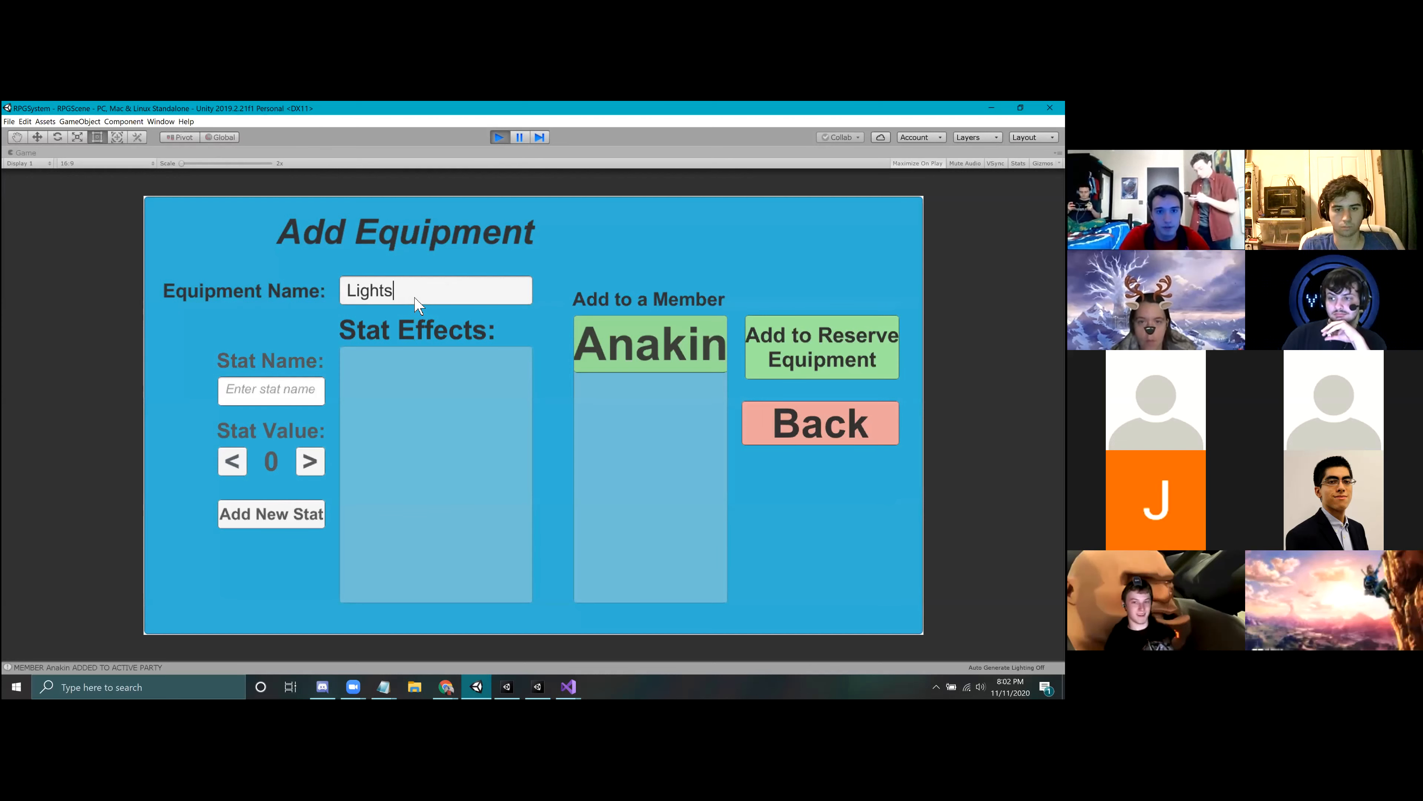
click(263, 387)
text(ATK)
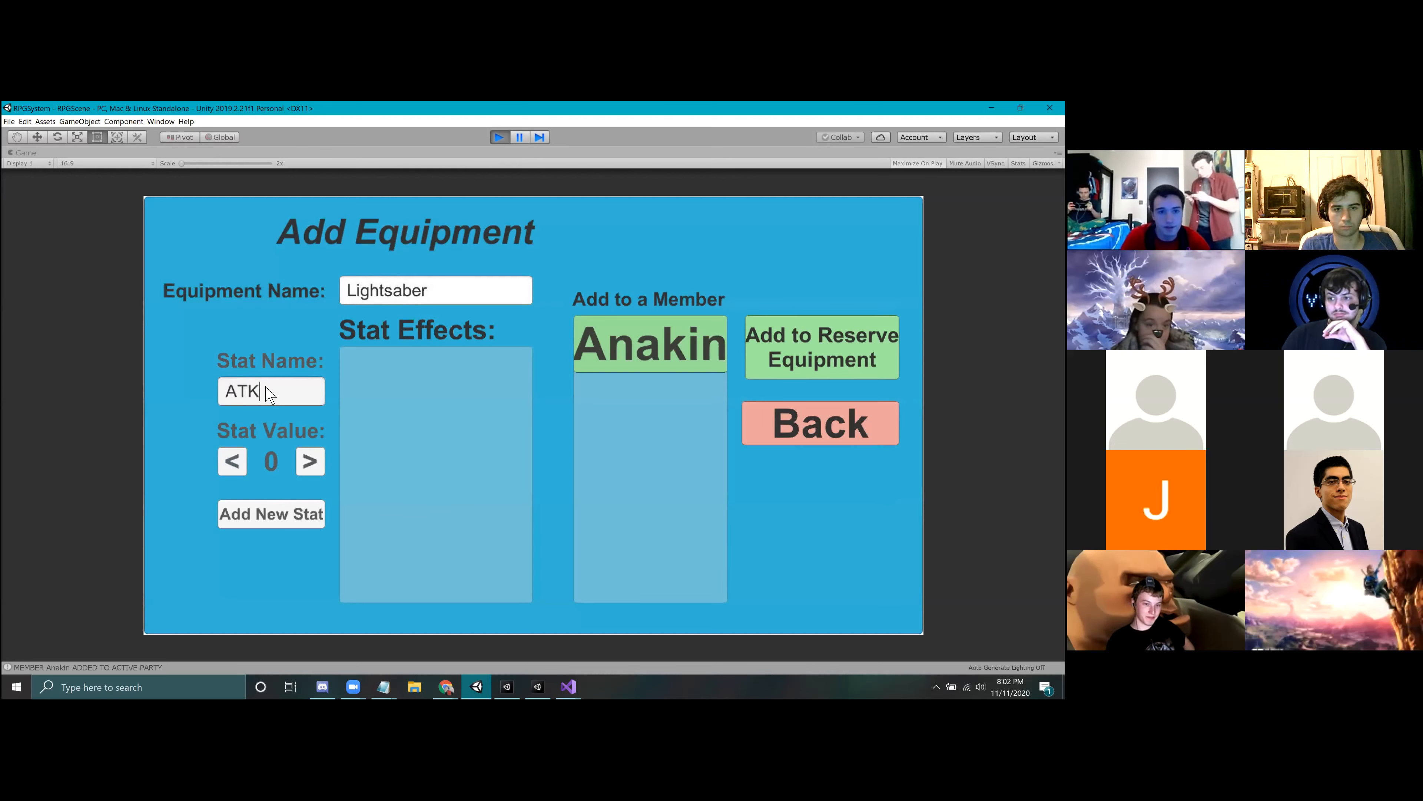
click(310, 461)
click(310, 462)
click(310, 461)
click(310, 461)
click(310, 462)
click(310, 461)
click(310, 462)
click(310, 461)
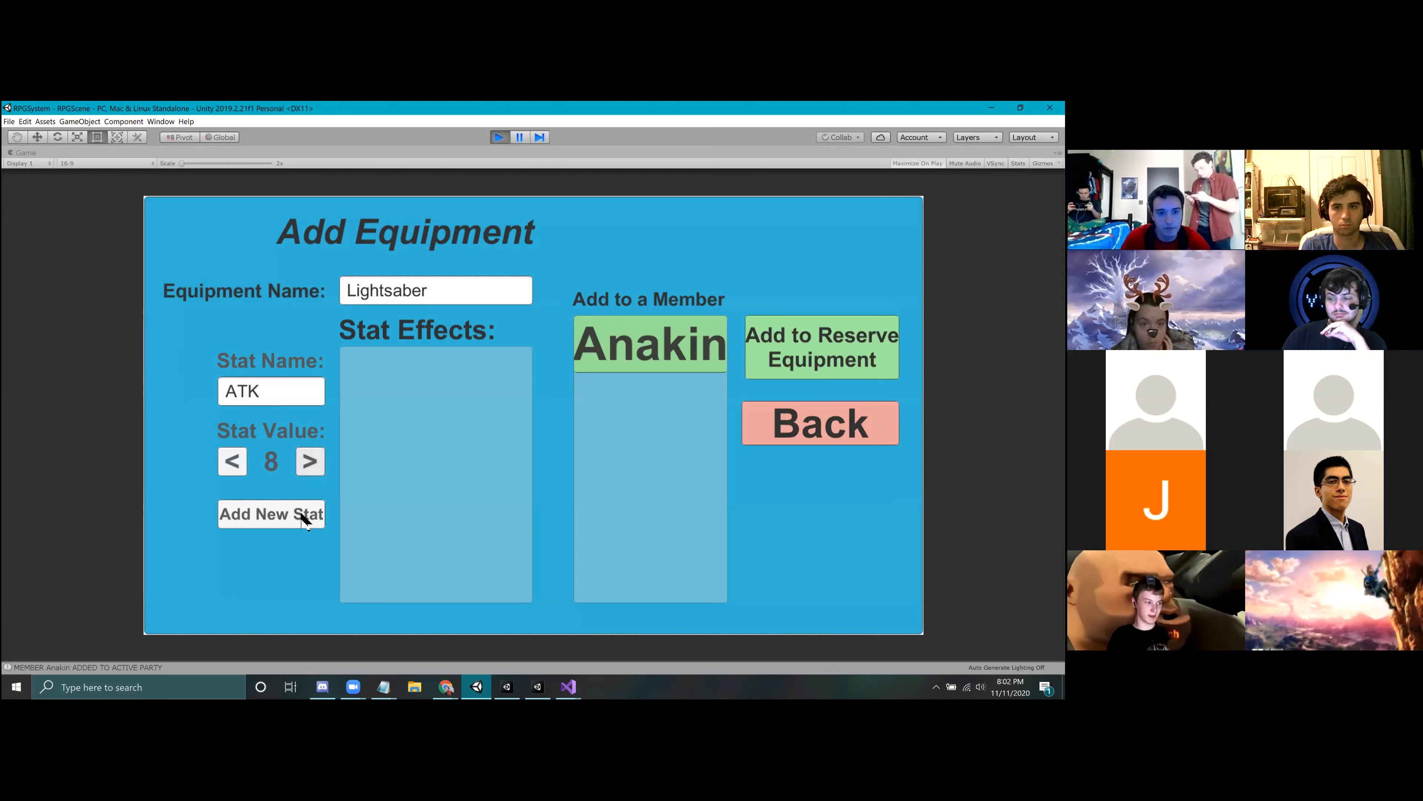
click(306, 516)
Step: Assign the Lightsaber to Anakin and stop Play mode
click(702, 364)
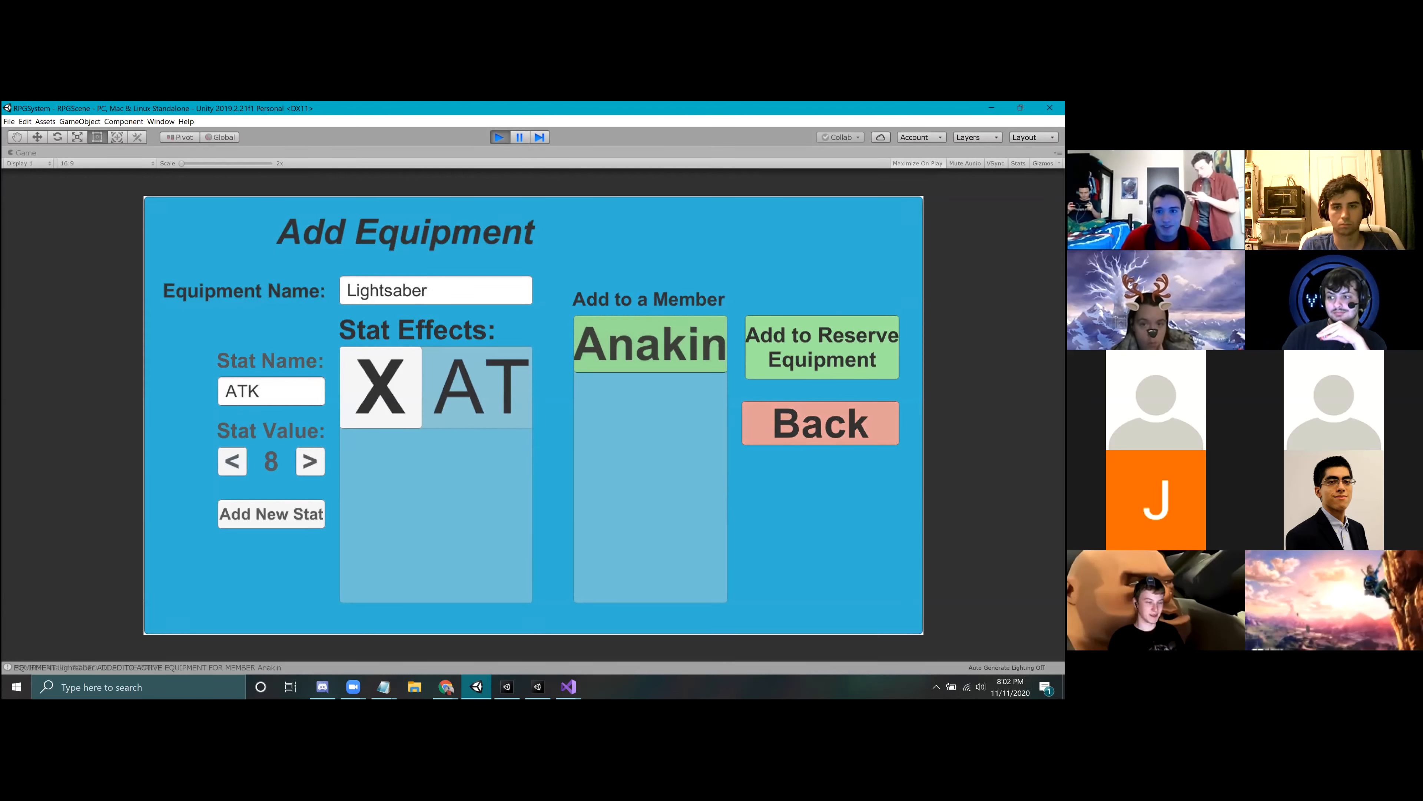
key(ctrl+p)
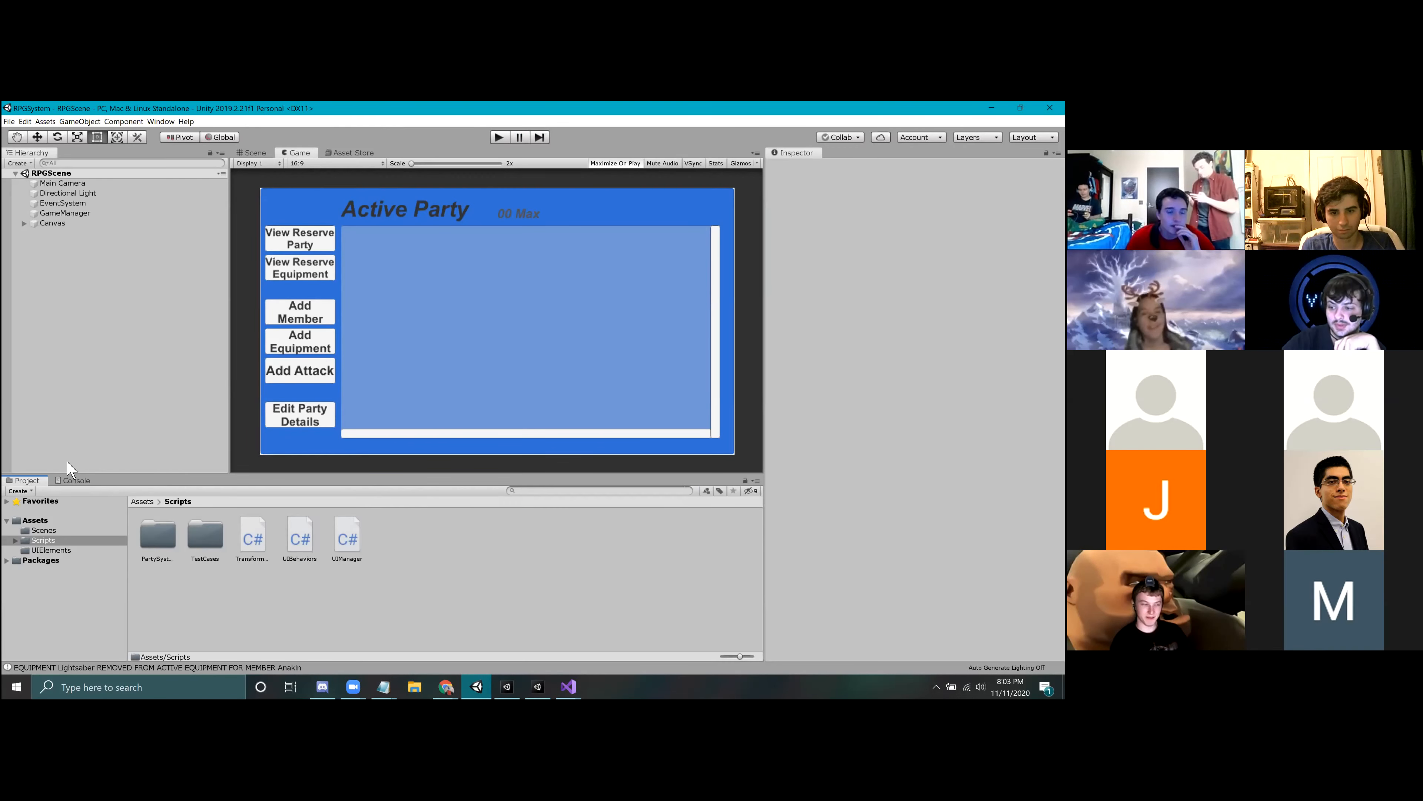
Step: Open the PartySystem scripts folder and examine the code of the Attack and Party scripts
double_click(165, 536)
click(465, 585)
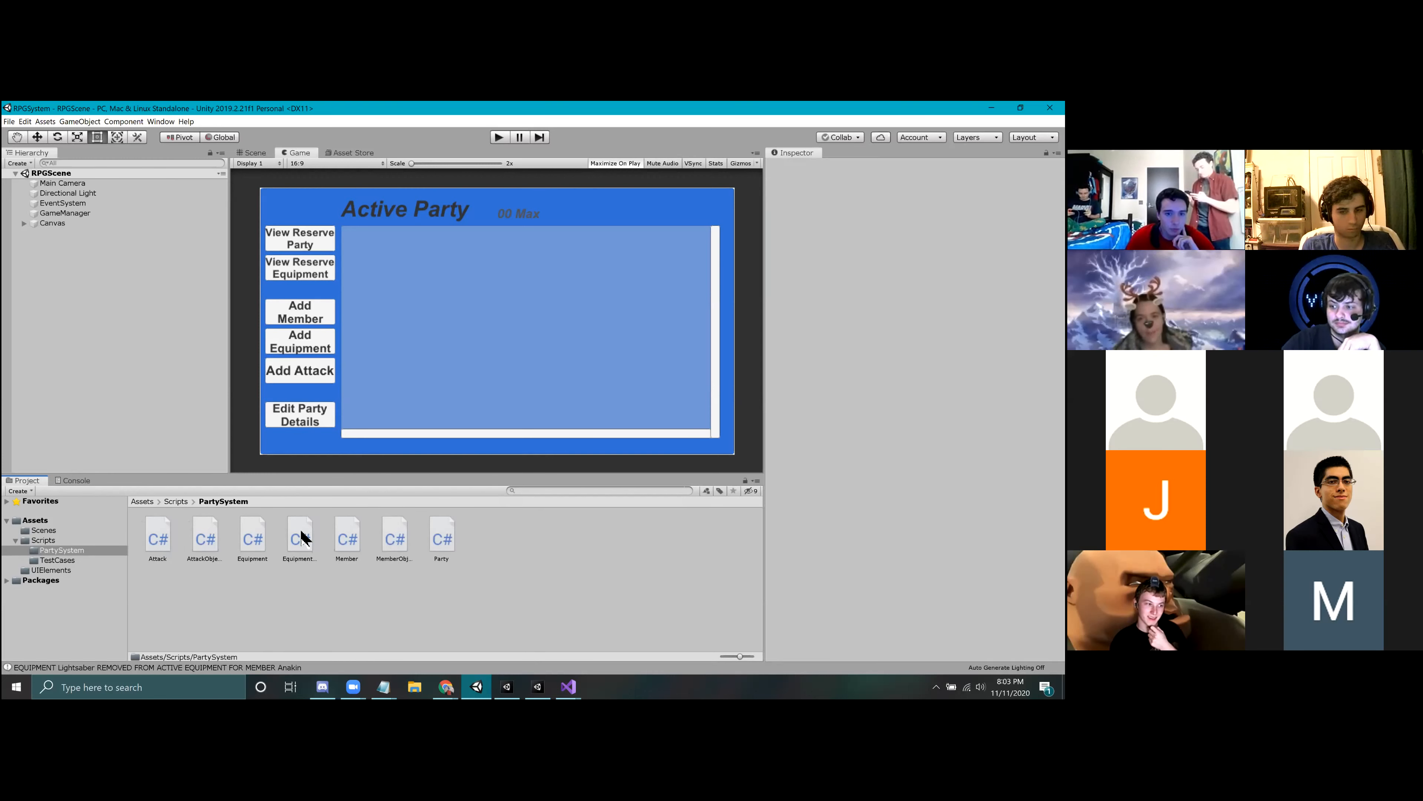
click(160, 541)
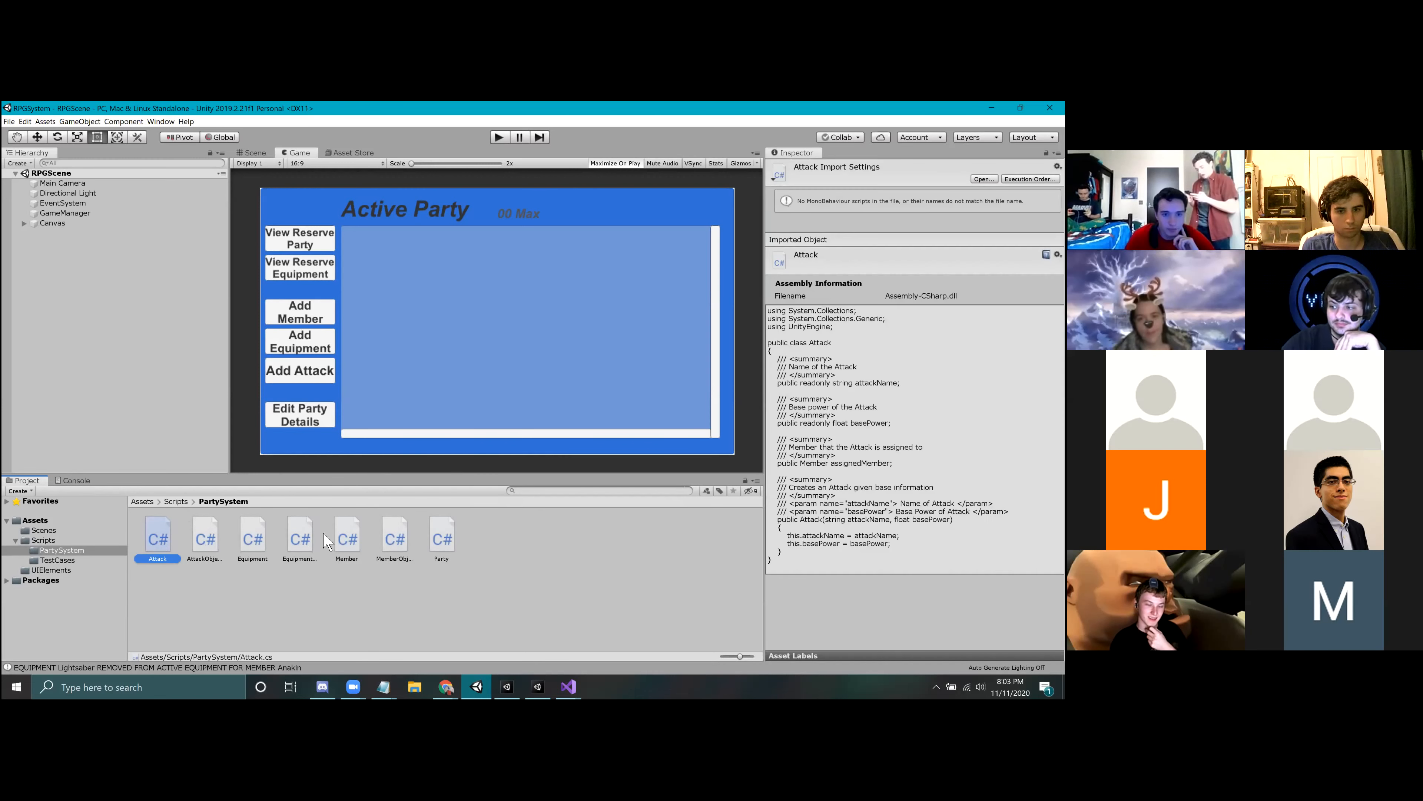
click(442, 538)
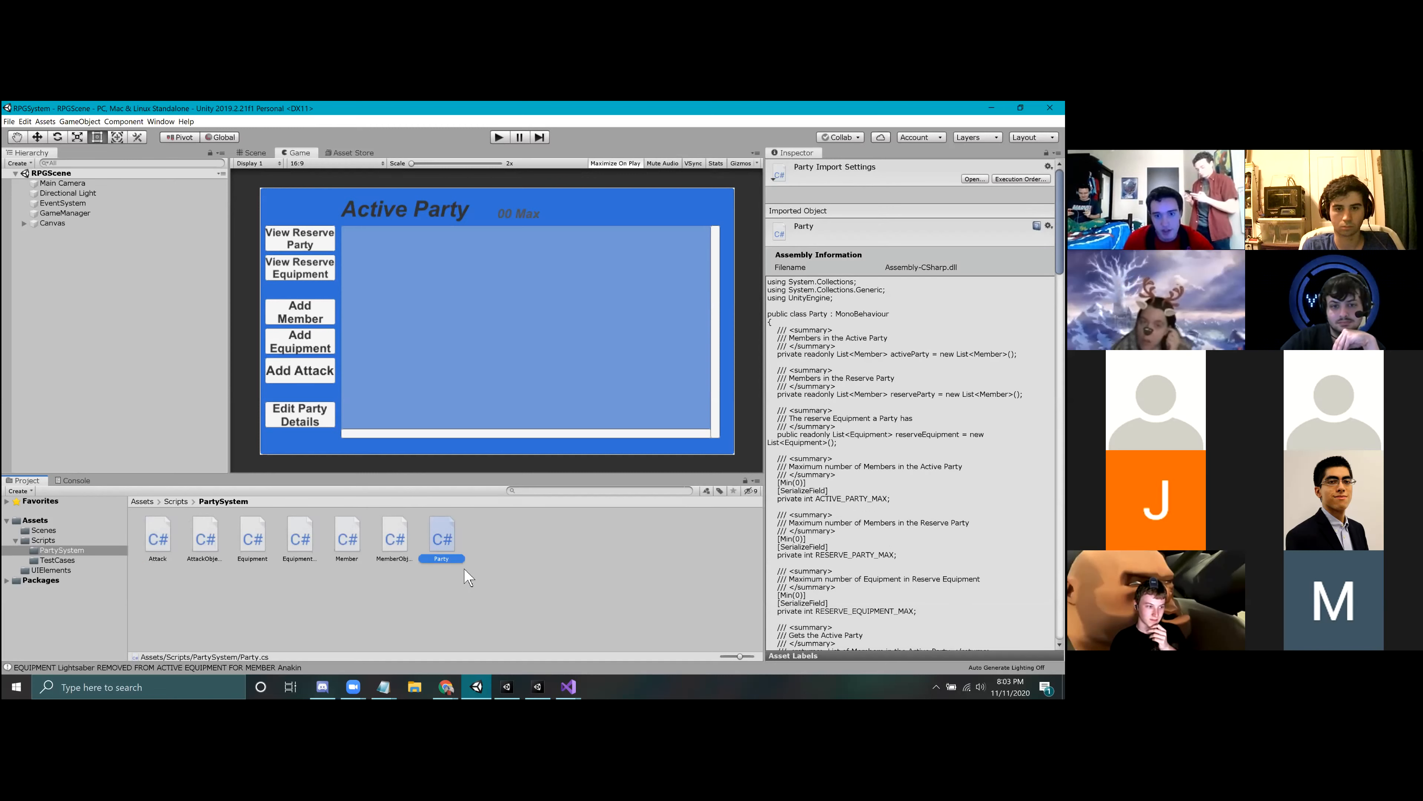
drag(79, 477, 79, 486)
click(78, 490)
drag(181, 482, 181, 473)
click(26, 482)
click(157, 537)
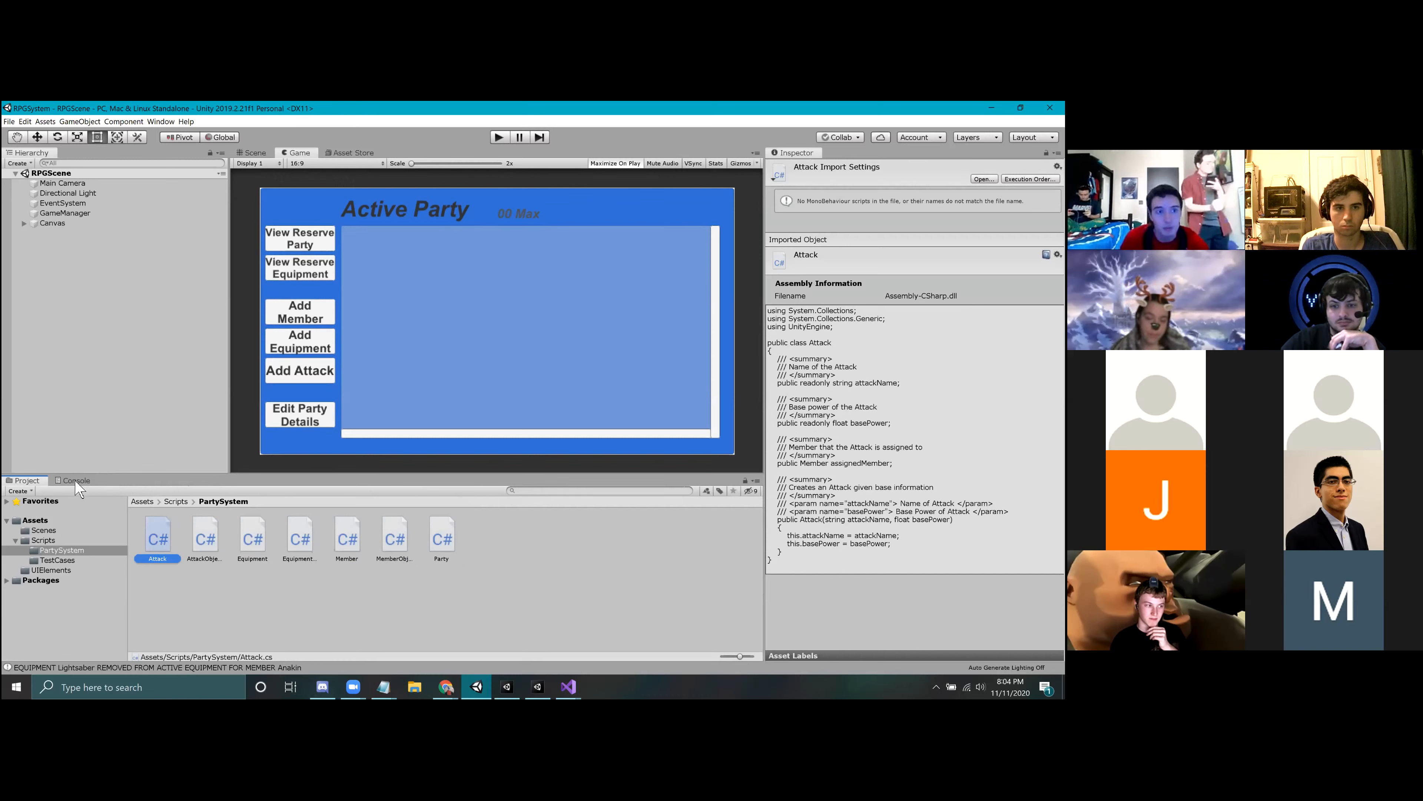
Step: Go through the Console's log entries for the member, stat effect and equipment actions from the play session
click(77, 481)
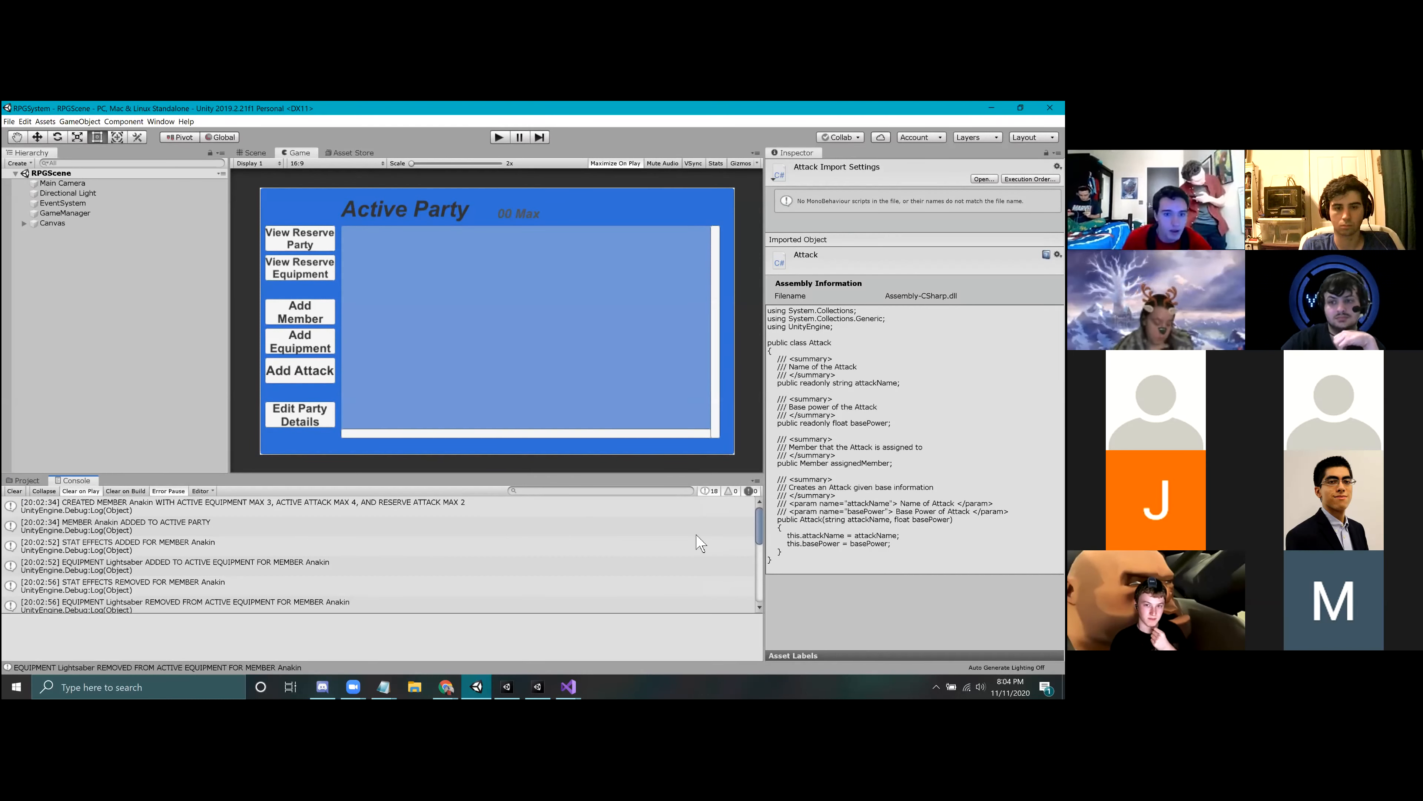
click(112, 509)
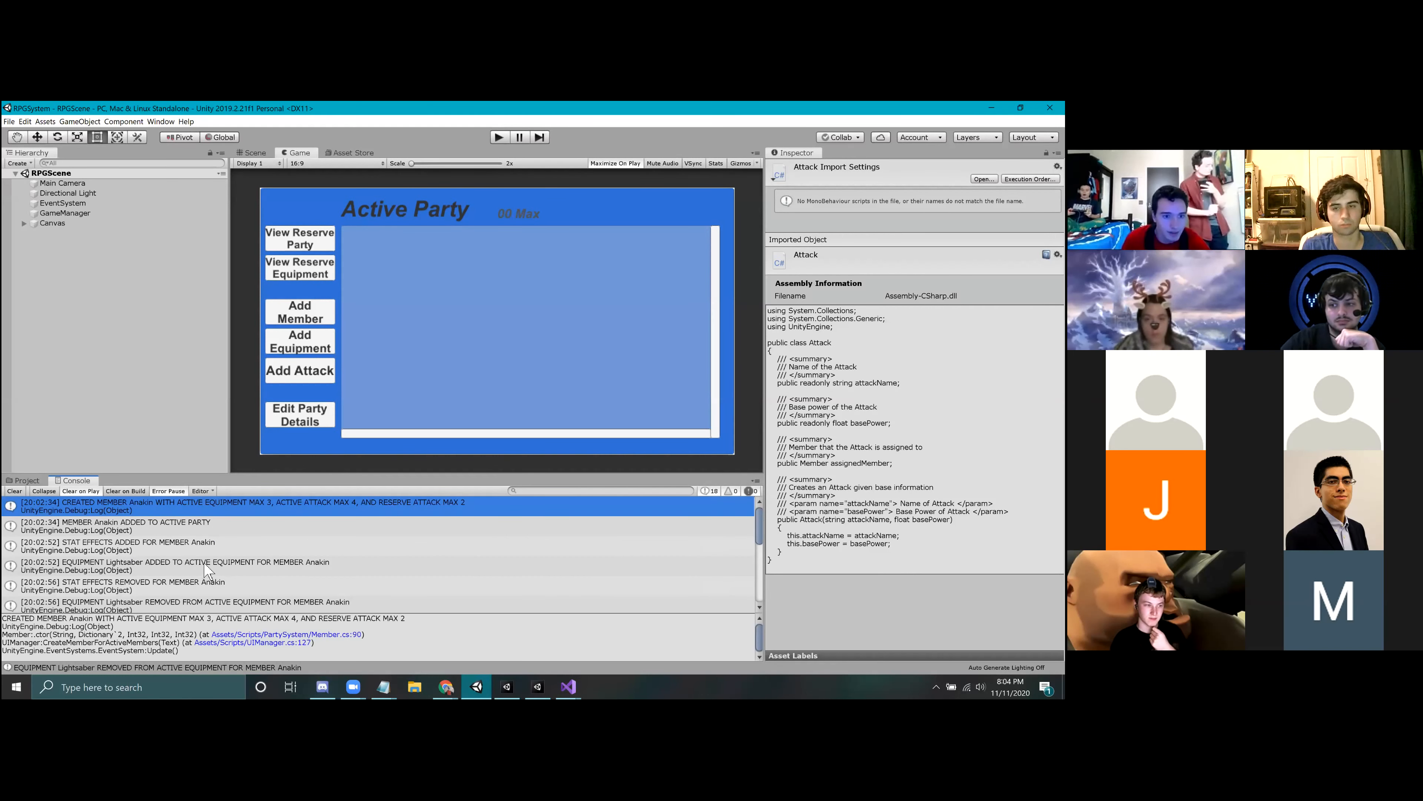
key(Down)
key(Down)
key(Down)
key(Down)
key(Down)
key(Down)
key(Down)
key(Down)
key(Down)
key(Down)
key(Down)
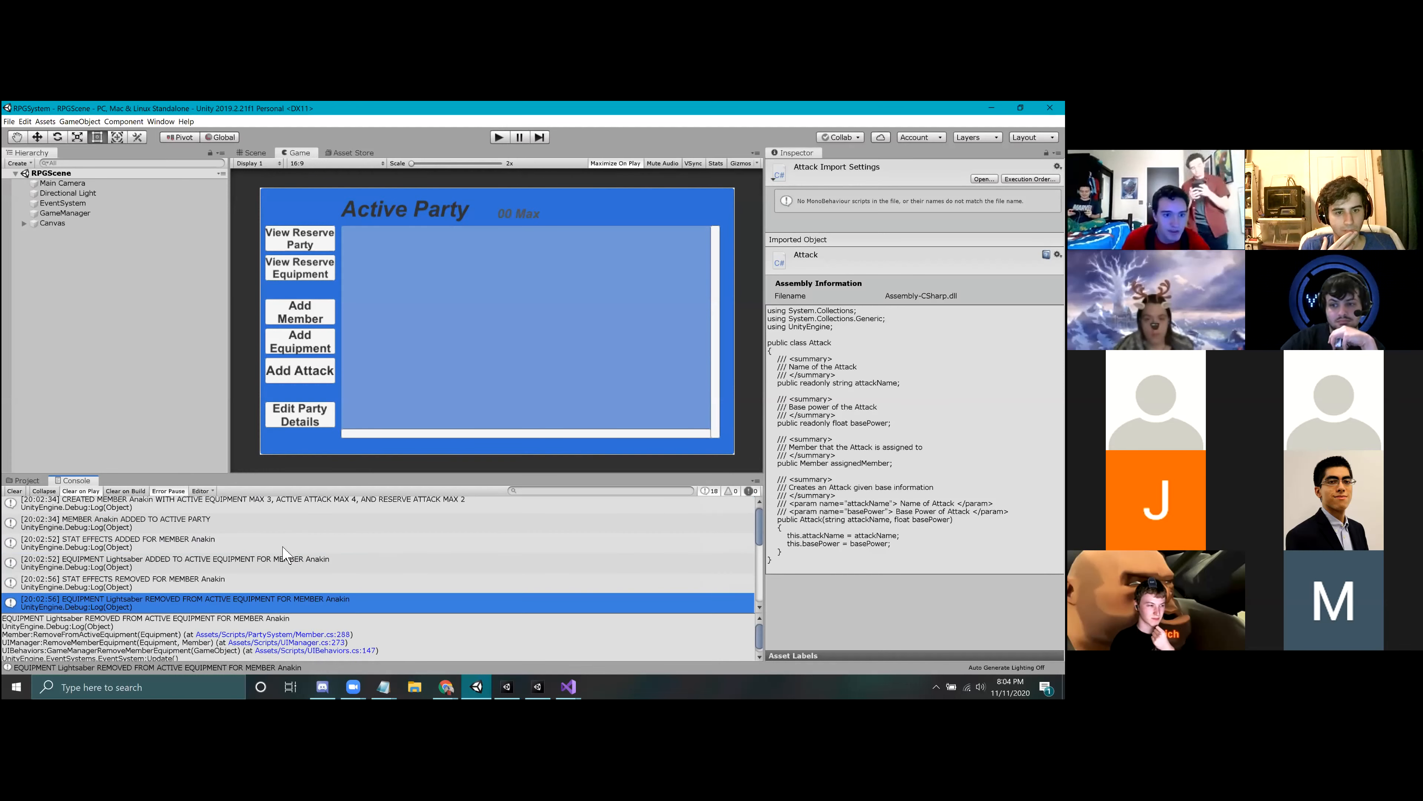
key(Down)
key(Down)
key(Down)
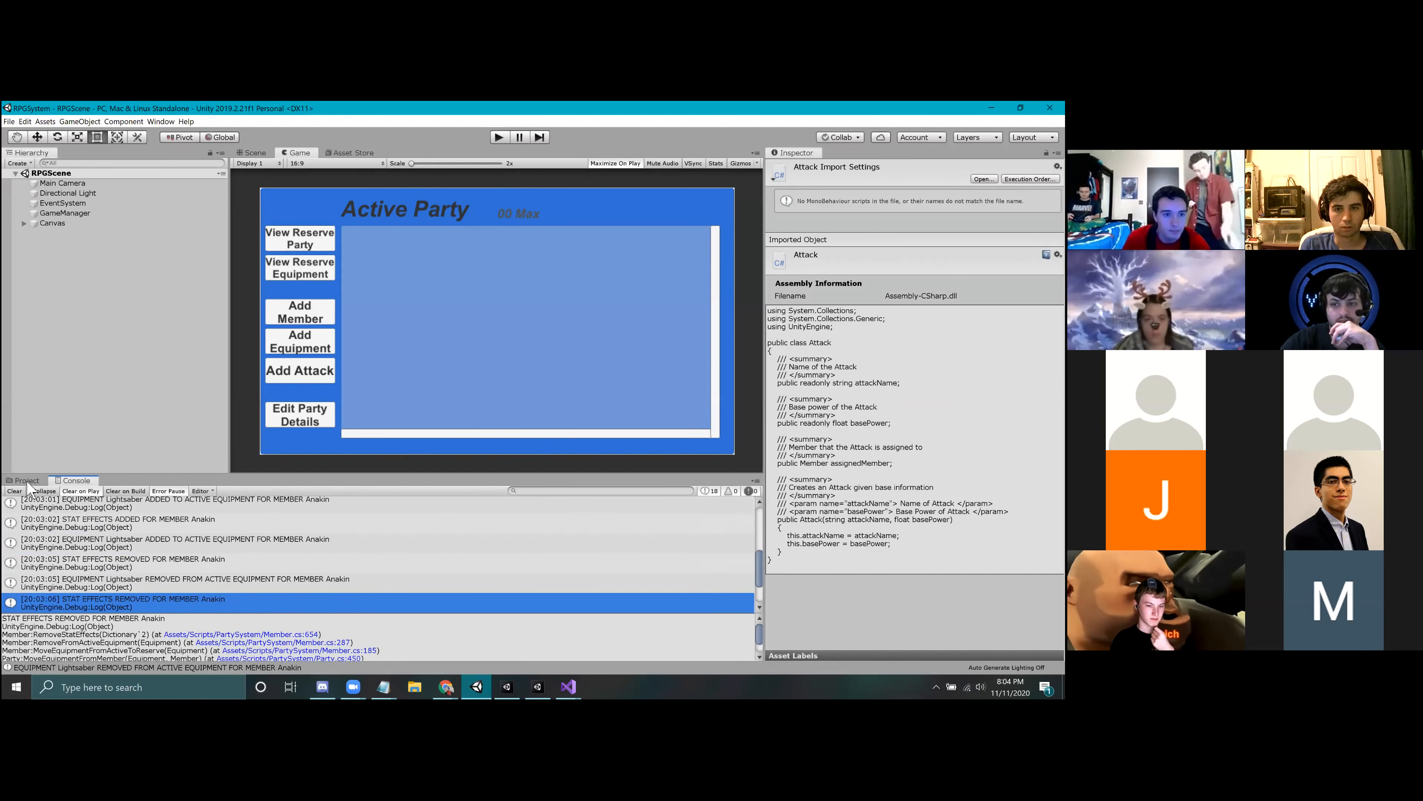
Step: Examine the UIBehaviors and UIManager scripts in the Scripts folder and look into its PartySystem subfolder
click(26, 480)
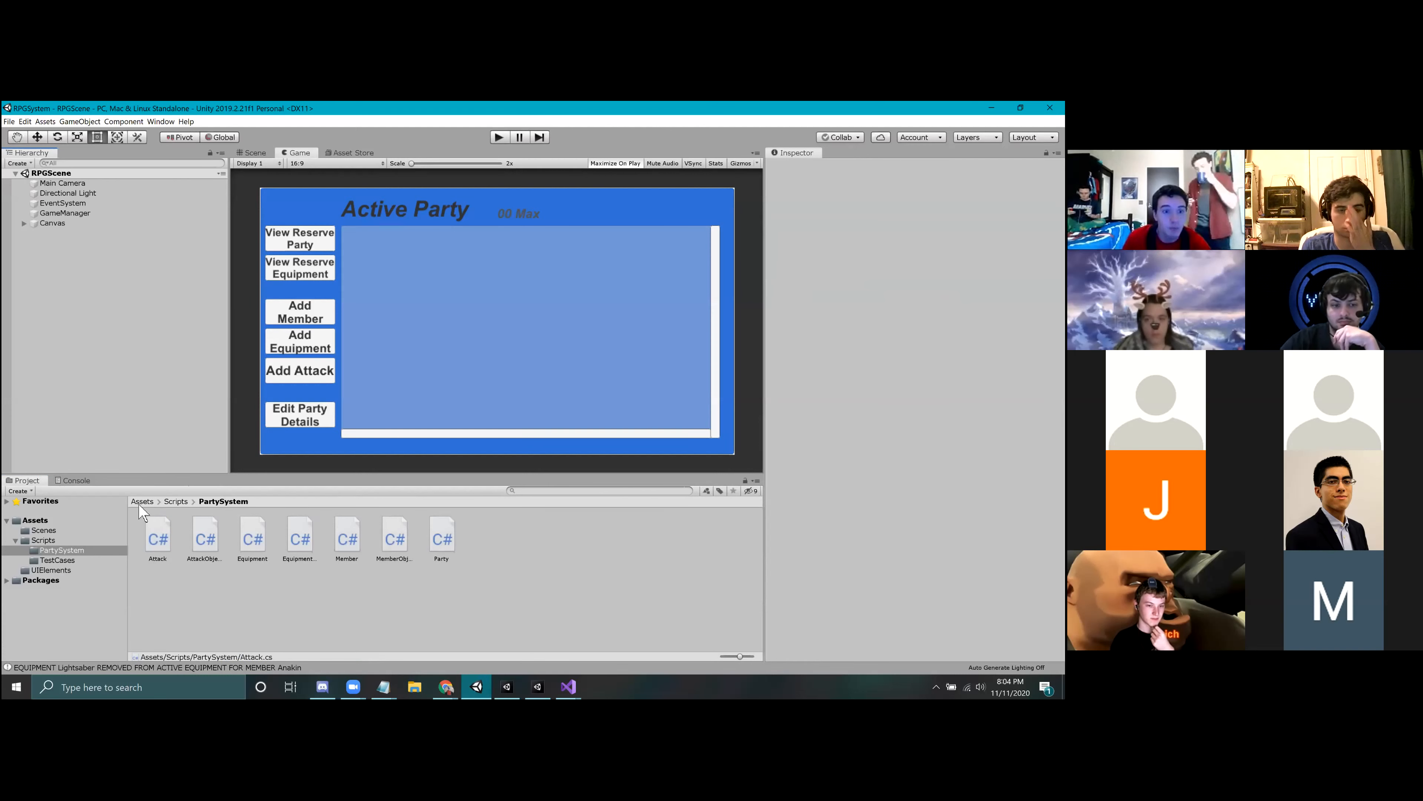
click(297, 542)
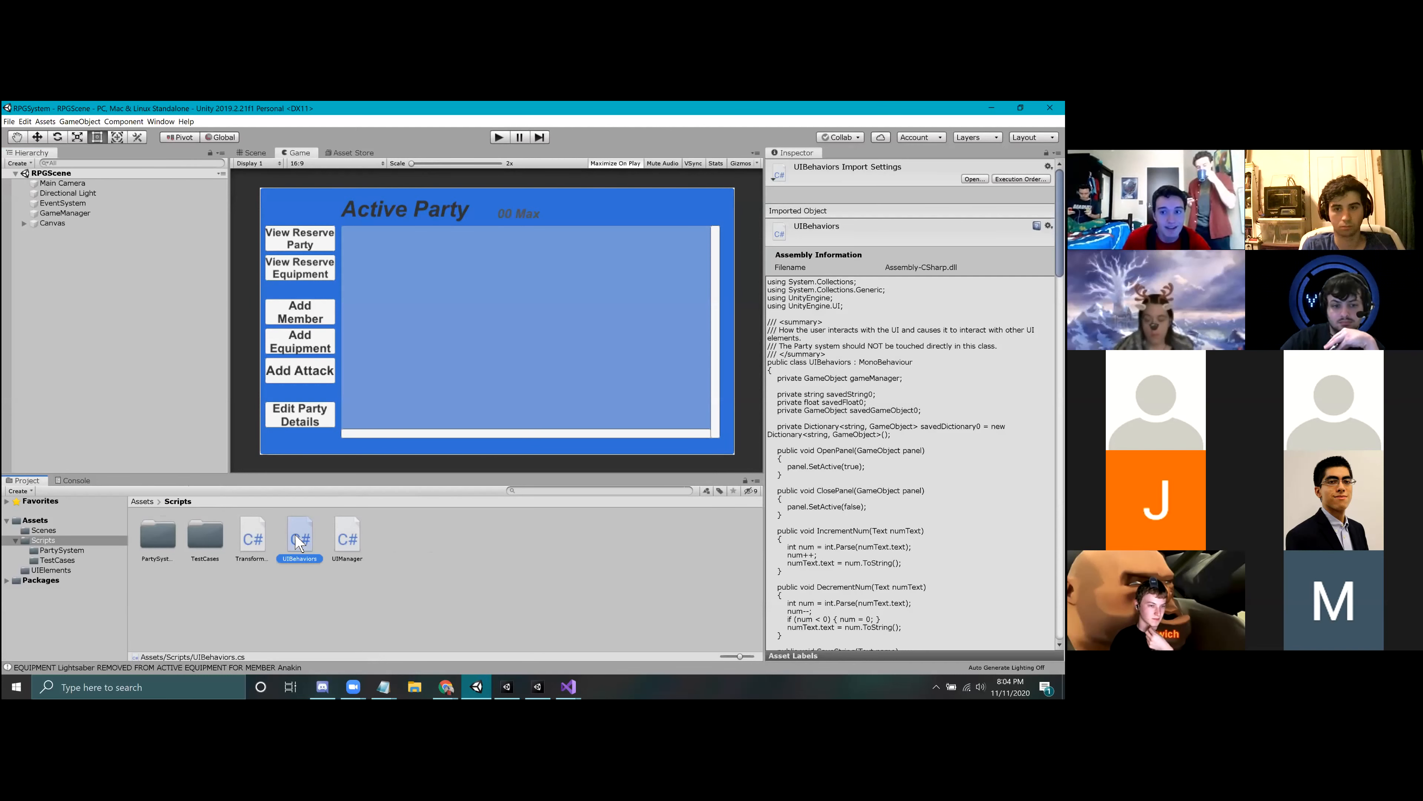
click(348, 539)
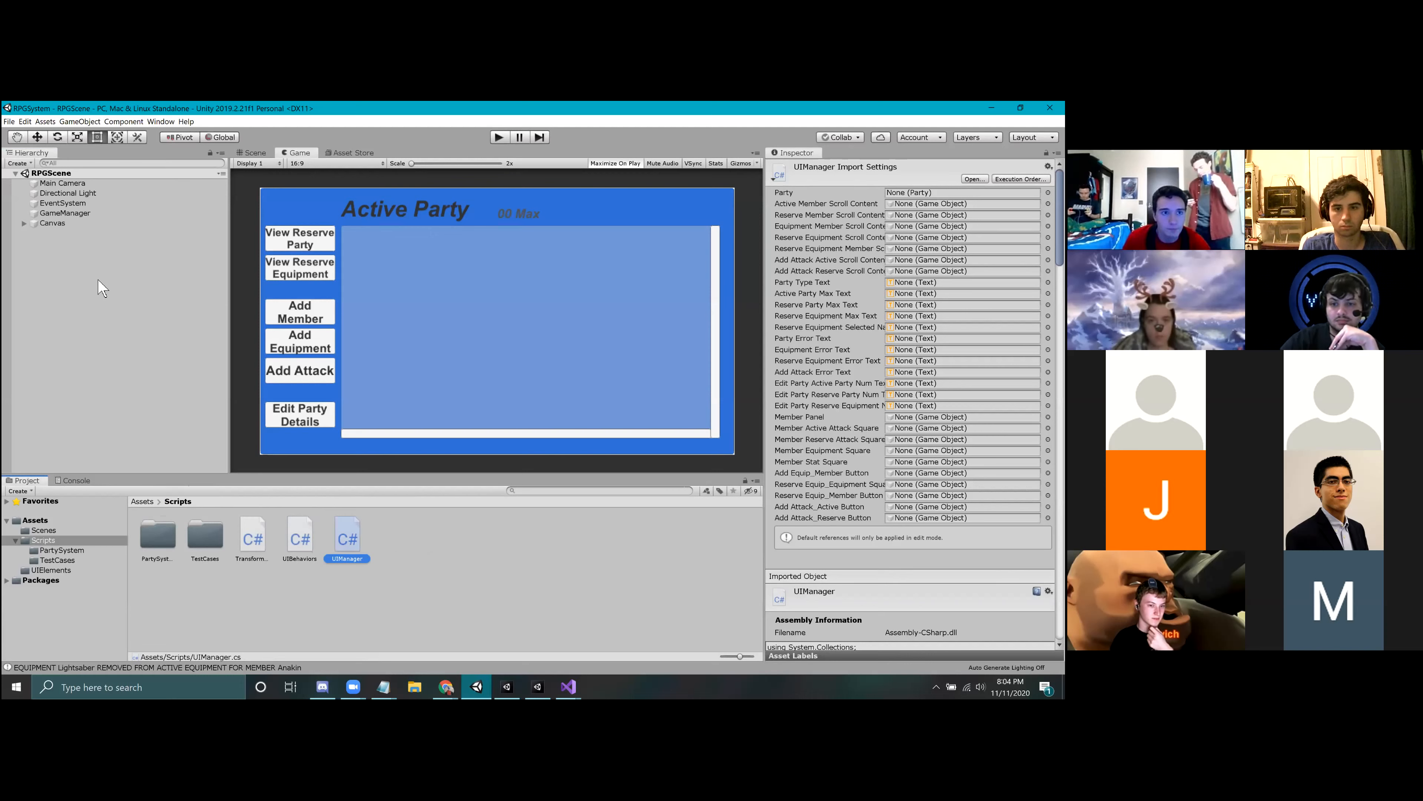
click(89, 268)
double_click(158, 535)
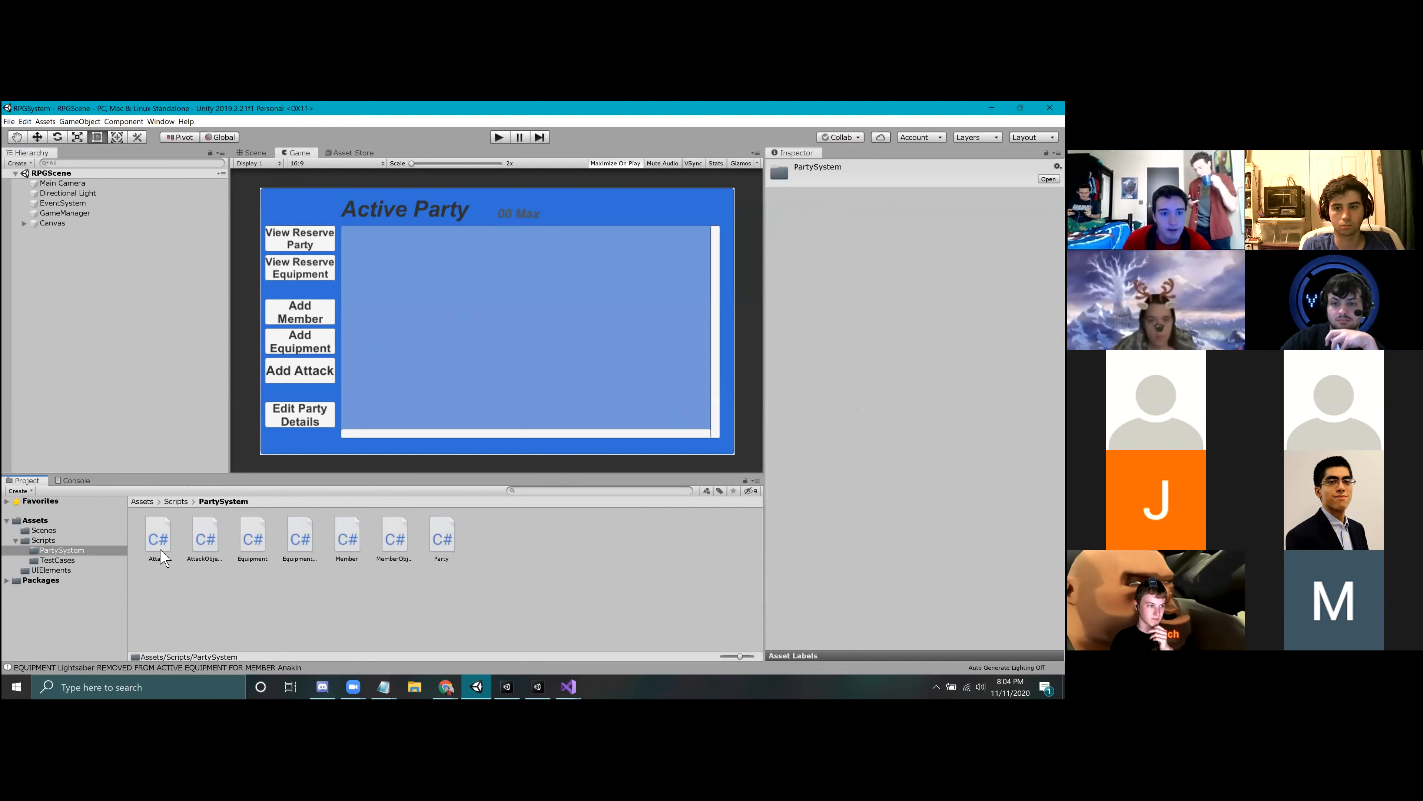
click(180, 501)
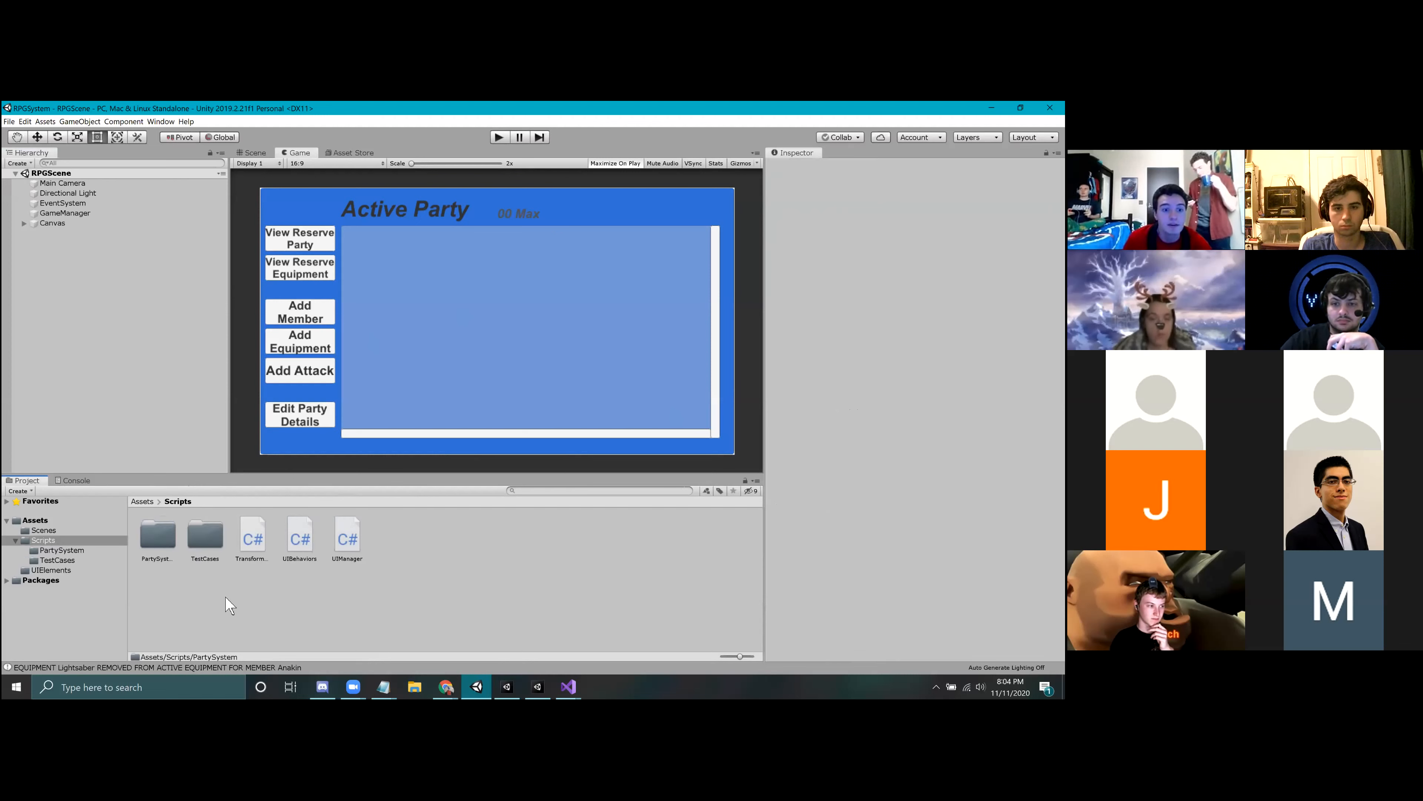